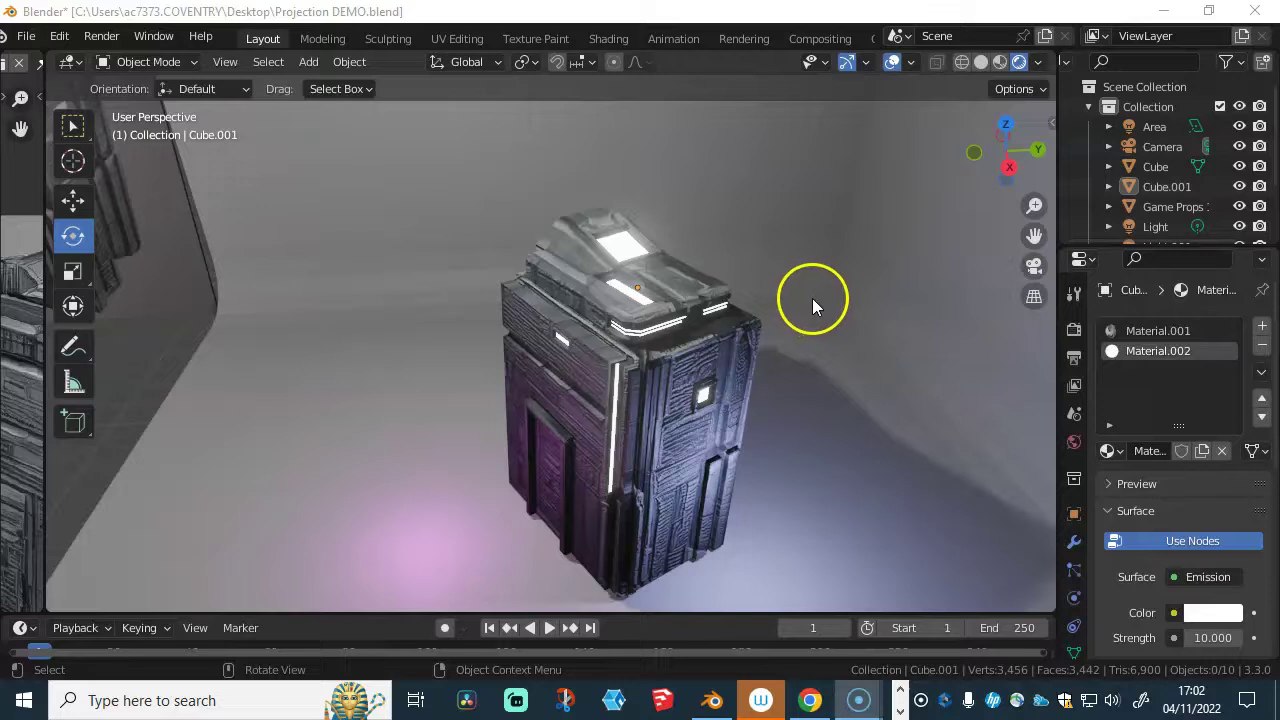
- Examine the finished sci-fi prop, its body and top section, and the reference image plane from several angles
{"action": "left_click", "coordinate": [782, 20]}
{"action": "middle_click_drag", "start_coordinate": [804, 273], "coordinate": [791, 303]}
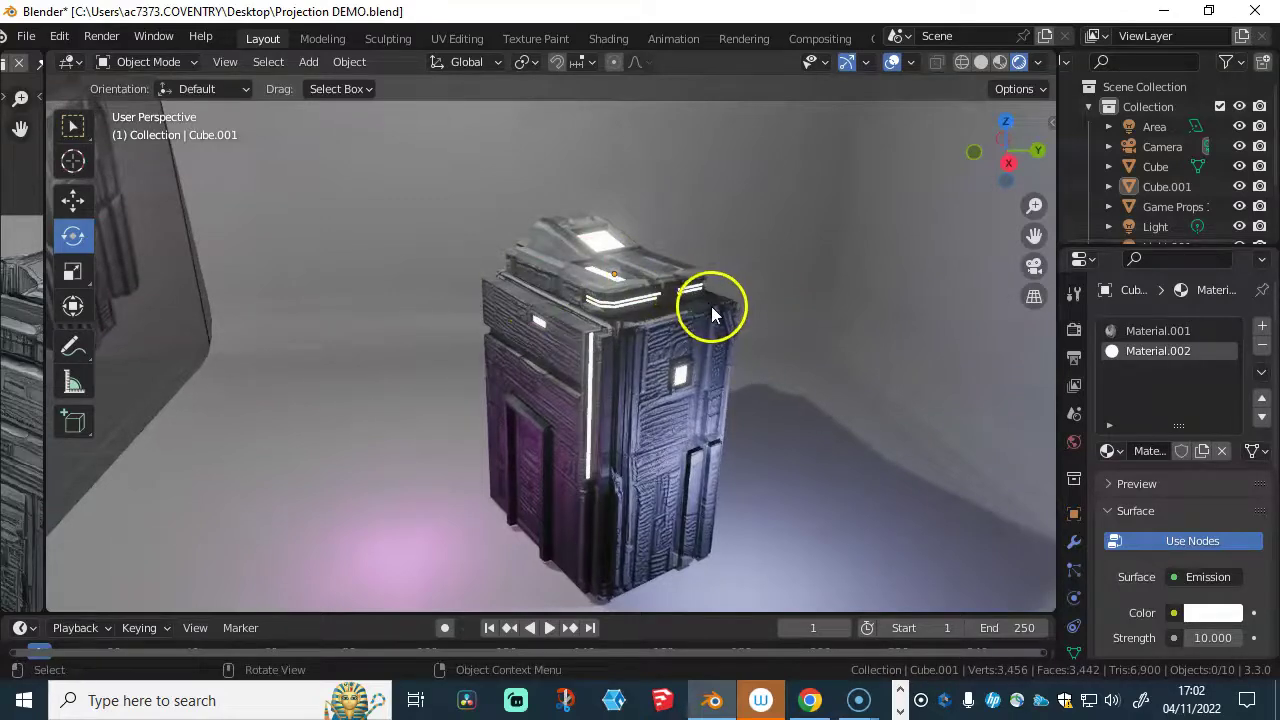
{"action": "middle_click_drag", "start_coordinate": [668, 308], "coordinate": [563, 329]}
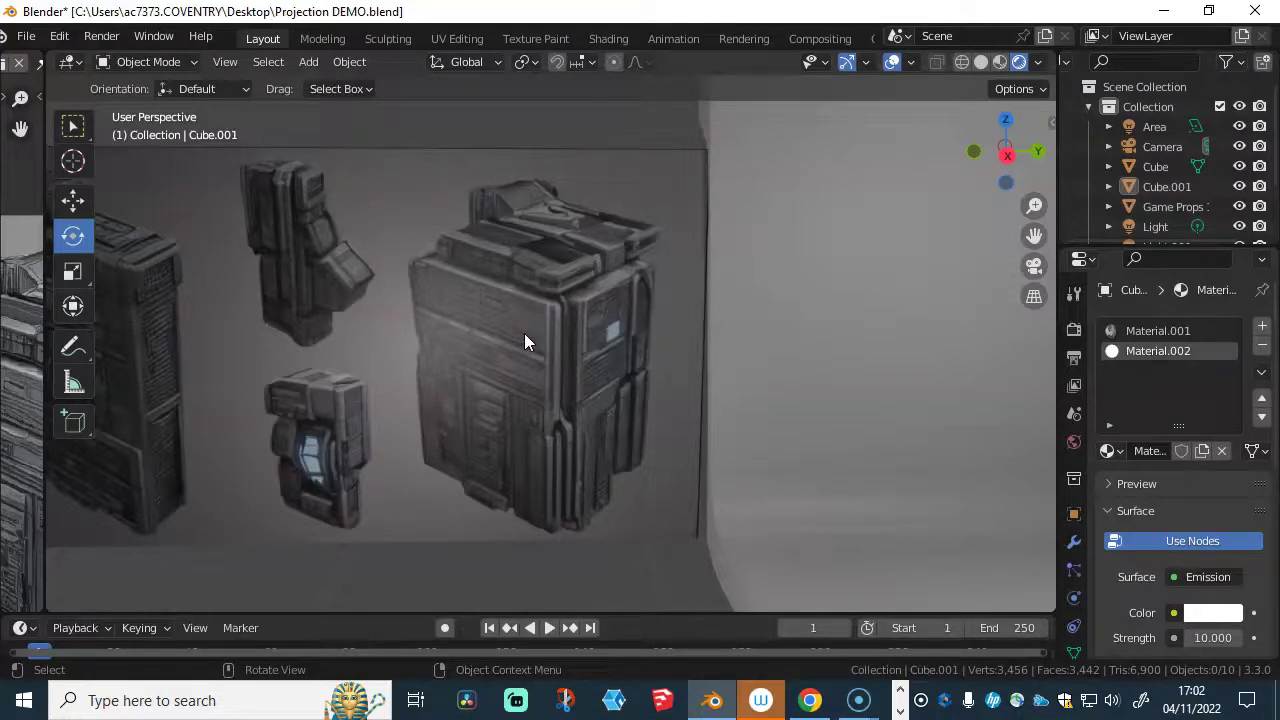
{"action": "middle_click_drag", "start_coordinate": [712, 343], "coordinate": [629, 315]}
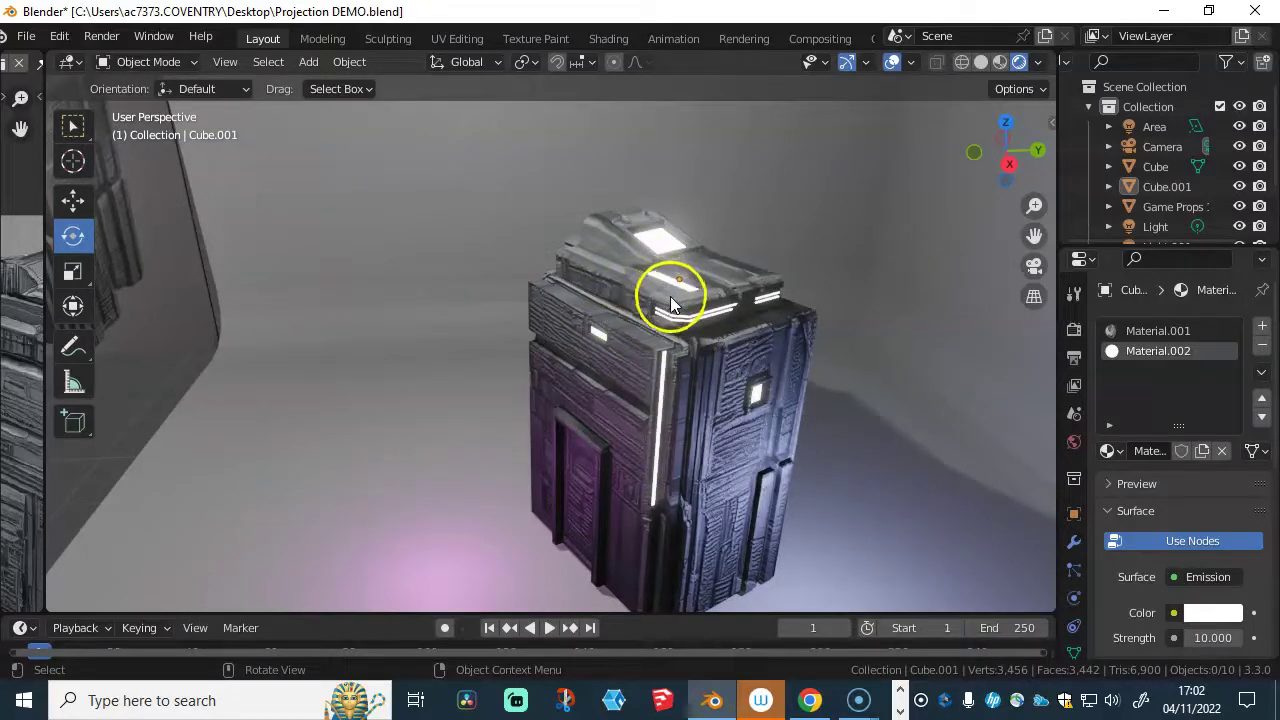
{"action": "left_click", "coordinate": [670, 296]}
{"action": "left_click", "coordinate": [598, 380]}
{"action": "left_click", "coordinate": [581, 352]}
{"action": "left_click", "coordinate": [580, 350]}
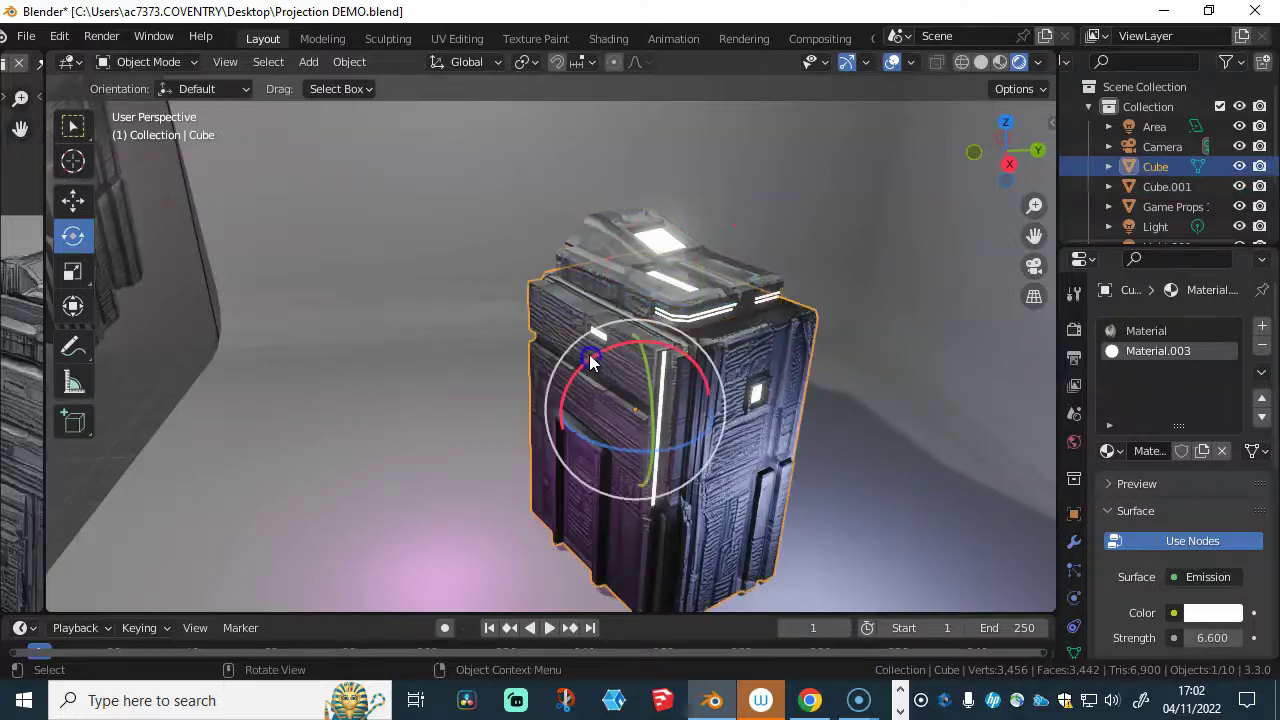
{"action": "left_click", "coordinate": [686, 360]}
{"action": "mouse_move", "coordinate": [686, 360]}
{"action": "middle_mouse_down"}
{"action": "mouse_move", "coordinate": [600, 317]}
{"action": "mouse_move", "coordinate": [726, 327]}
{"action": "mouse_move", "coordinate": [713, 375]}
{"action": "mouse_move", "coordinate": [707, 360]}
{"action": "middle_mouse_up"}
{"action": "left_click", "coordinate": [678, 296]}
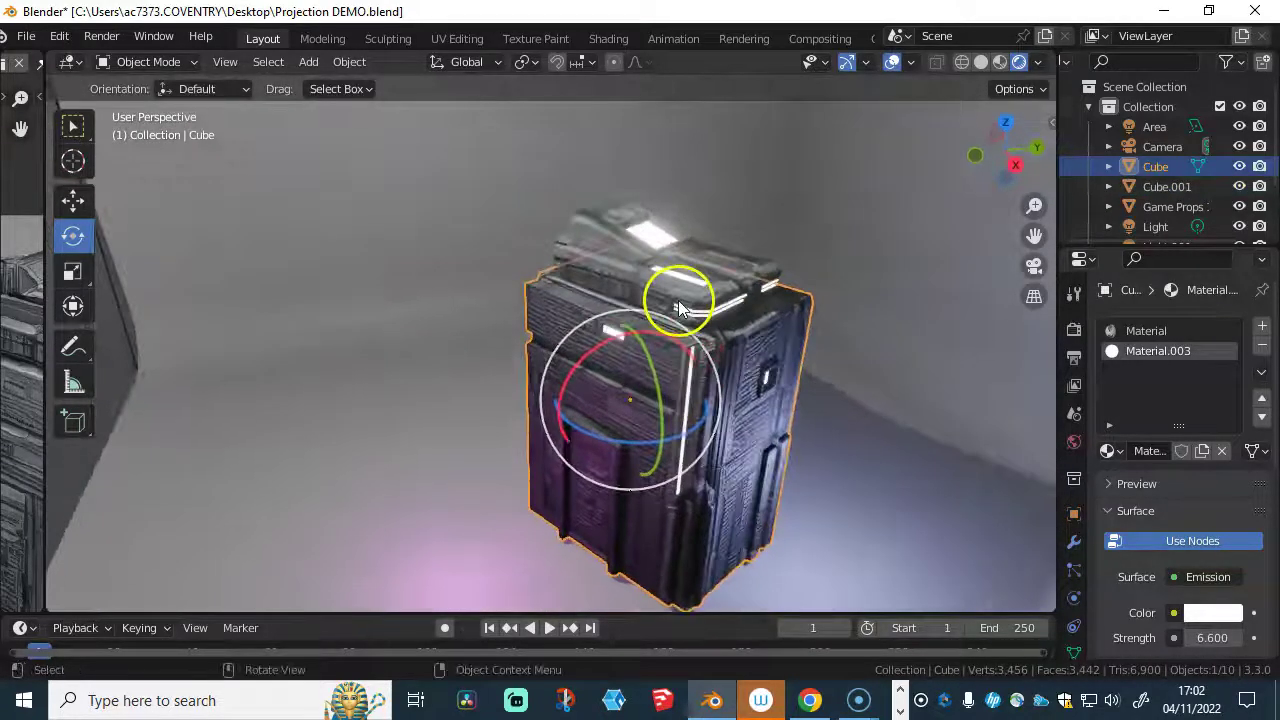
{"action": "middle_click_drag", "start_coordinate": [678, 296], "coordinate": [623, 212]}
{"action": "middle_click_drag", "start_coordinate": [629, 280], "coordinate": [537, 282]}
{"action": "scroll", "coordinate": [690, 285], "scroll_direction": "up", "scroll_amount": 3}
{"action": "middle_click_drag", "start_coordinate": [369, 254], "coordinate": [622, 390]}
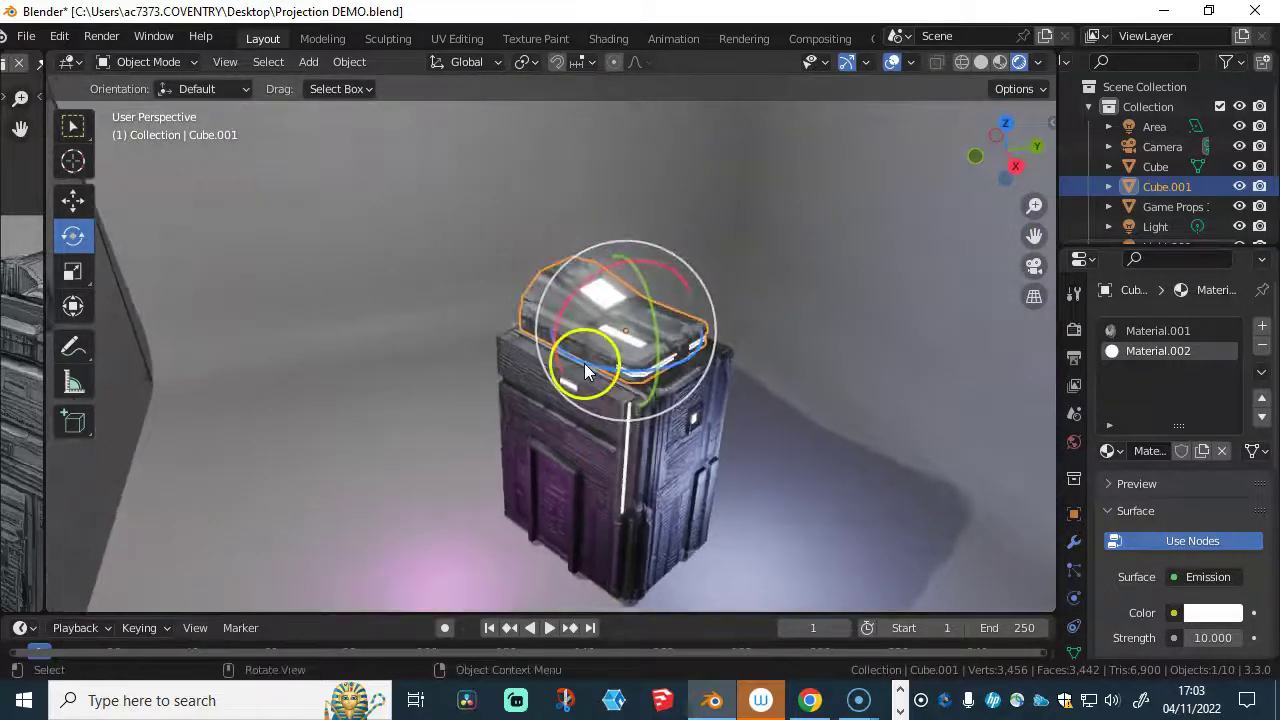
- Start a new General file without saving the changes to Projection DEMO.blend
{"action": "left_click", "coordinate": [25, 38]}
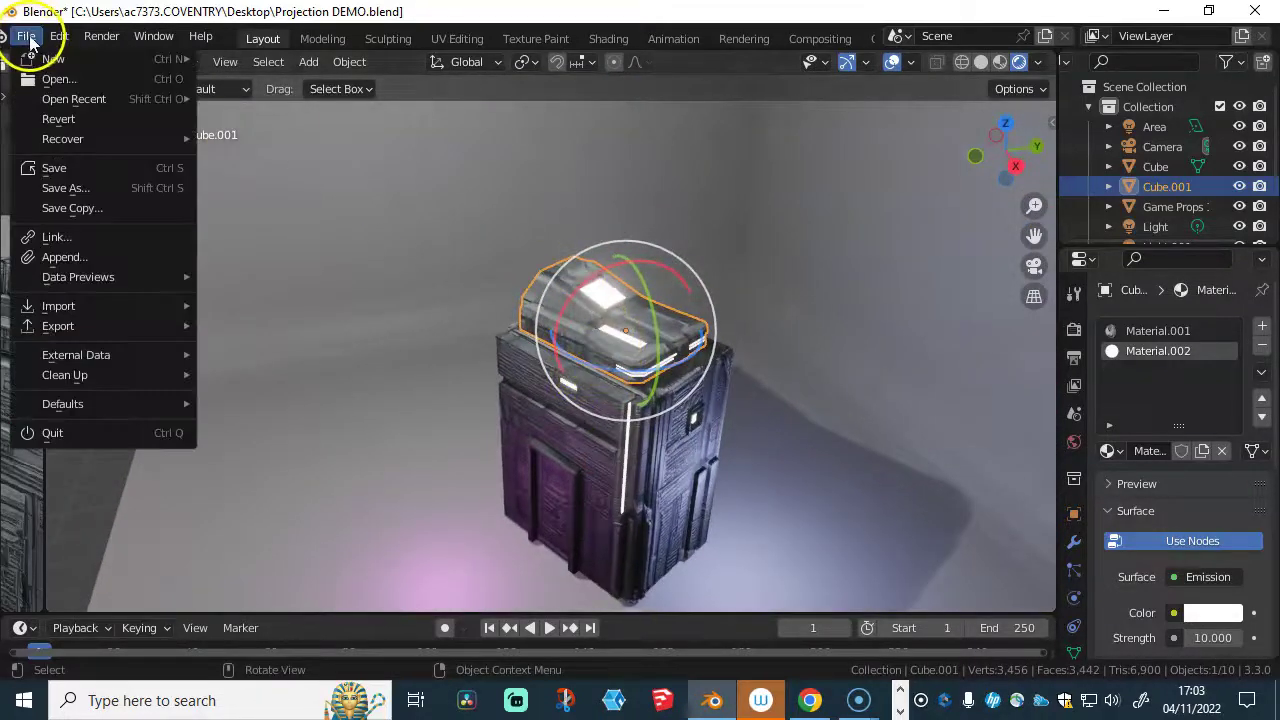
{"action": "mouse_move", "coordinate": [57, 57]}
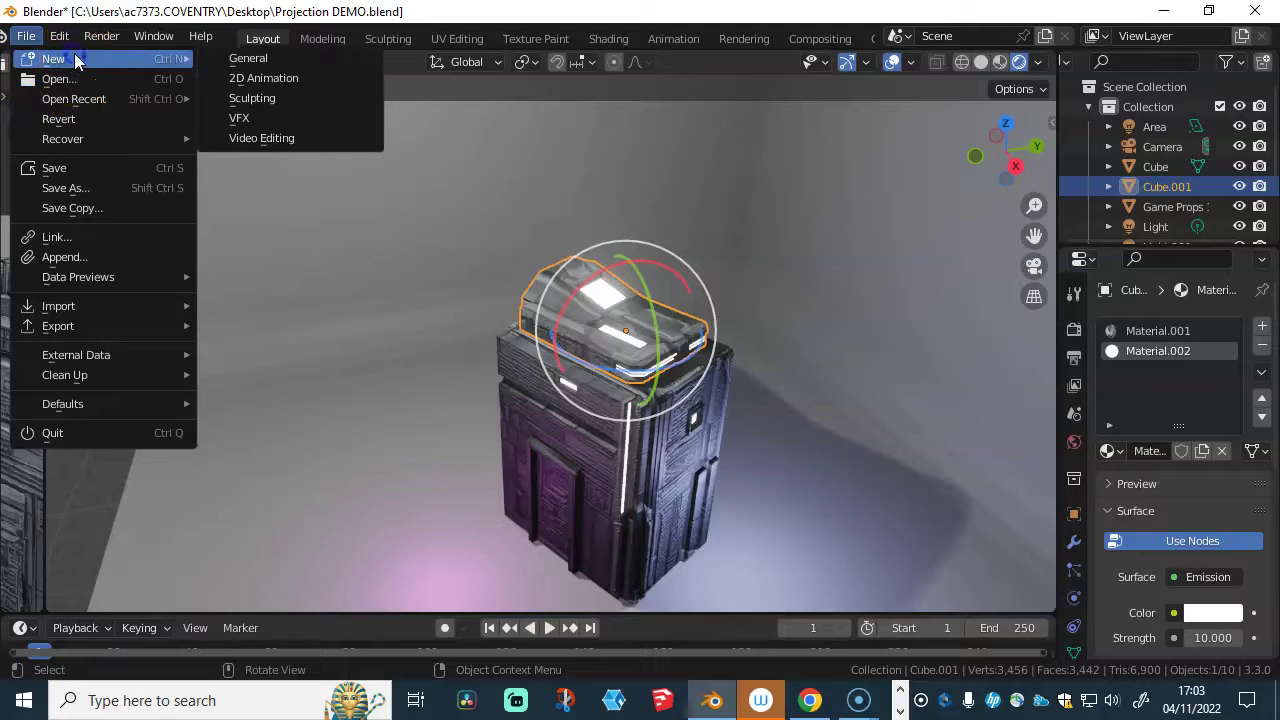
{"action": "left_click", "coordinate": [243, 60]}
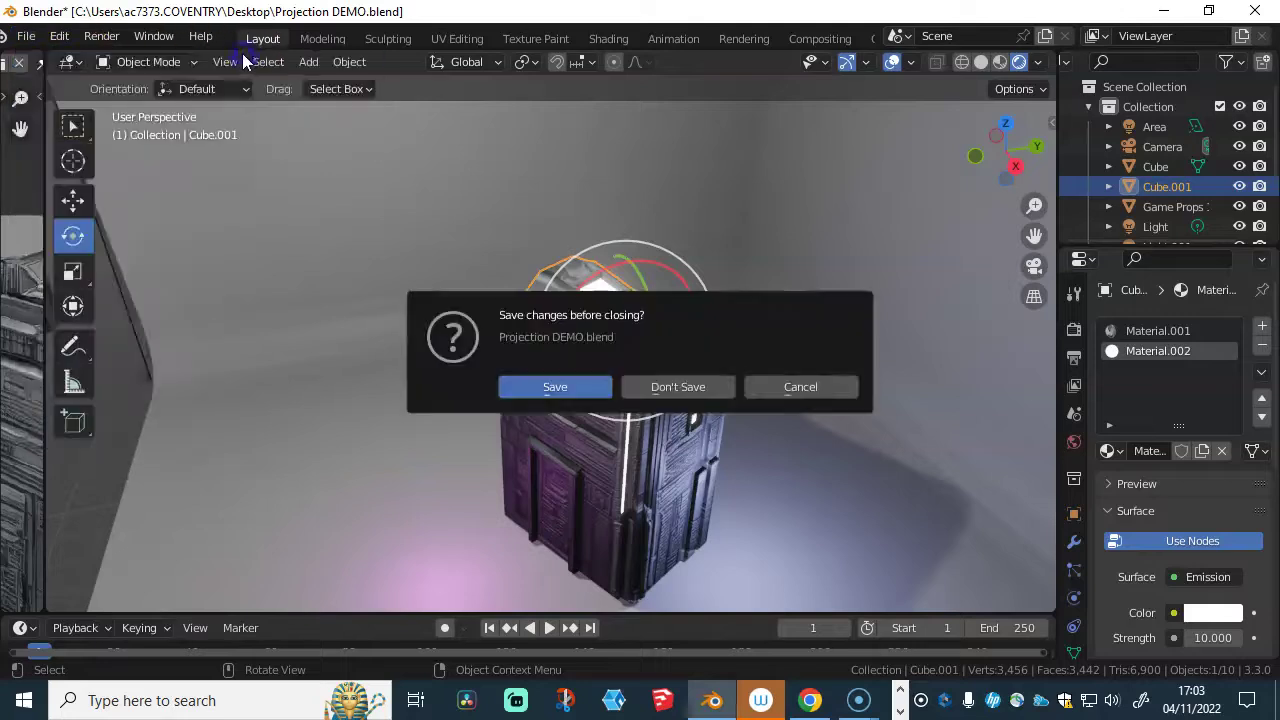
{"action": "left_click", "coordinate": [660, 384]}
- Import Game Props 1.jpg from the Desktop folder as an image plane
{"action": "middle_click_drag", "start_coordinate": [584, 280], "coordinate": [655, 298]}
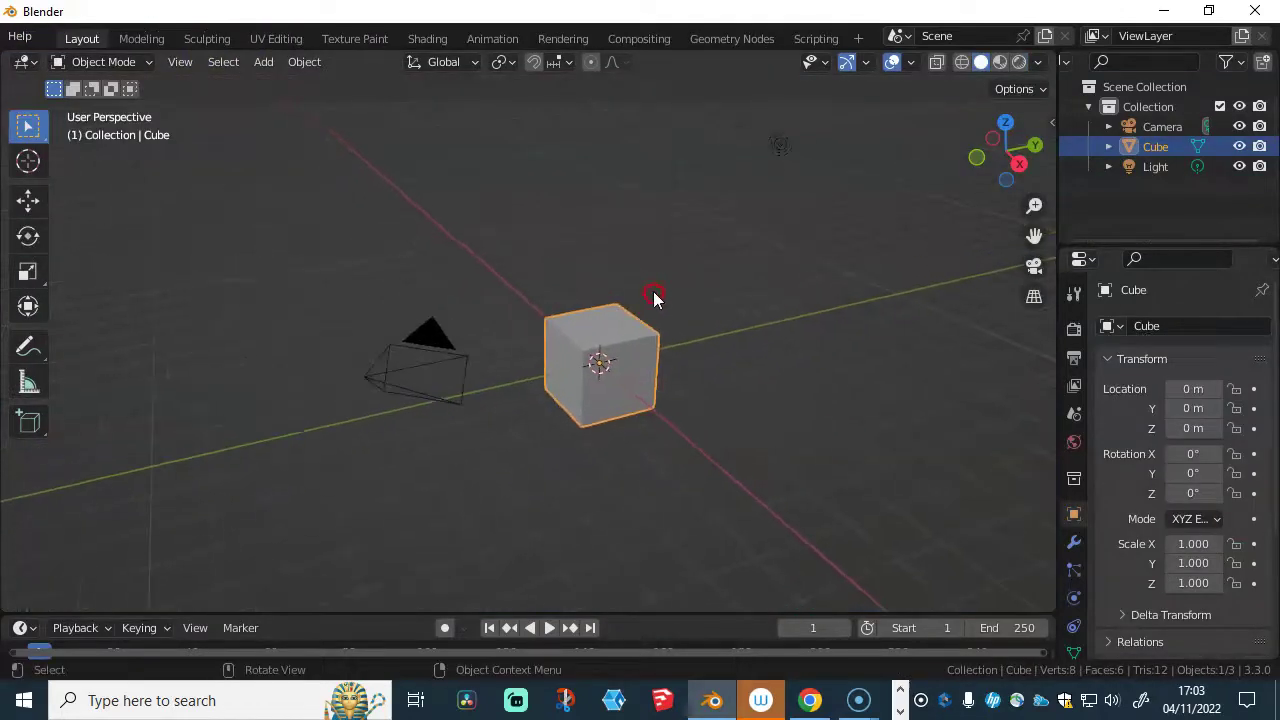
{"action": "scroll", "coordinate": [77, 37], "scroll_direction": "up", "scroll_amount": 8}
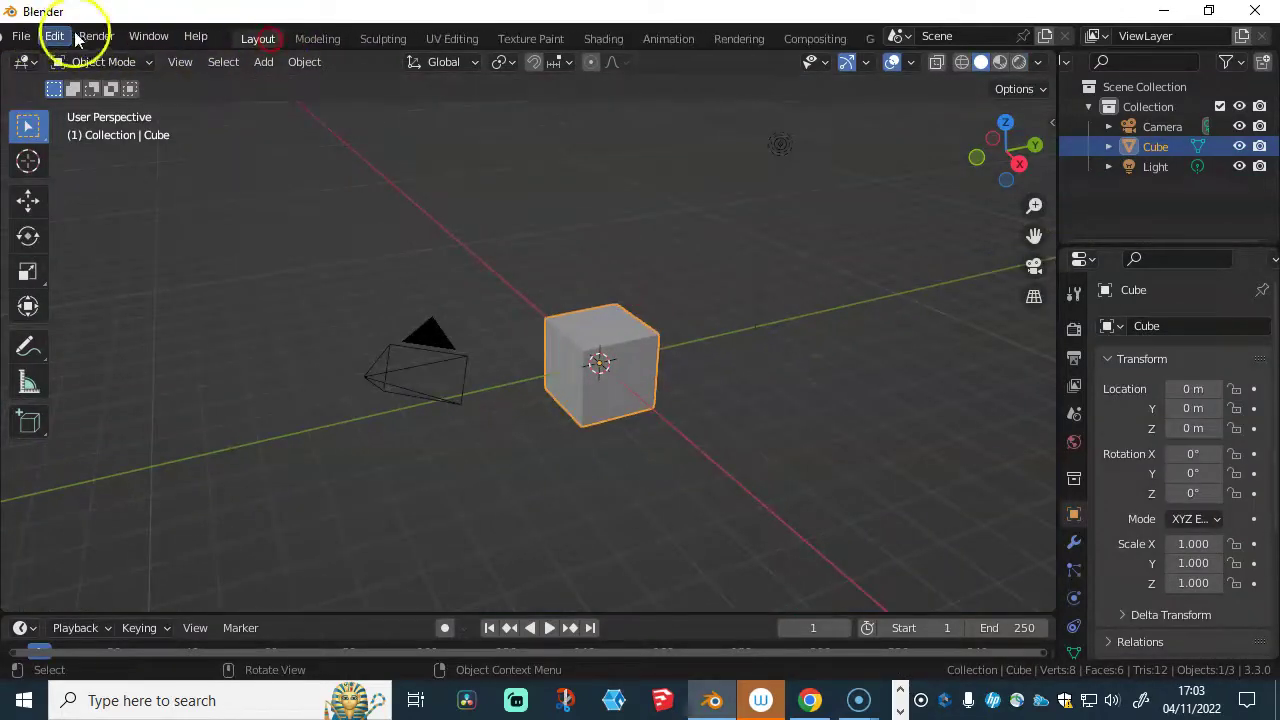
{"action": "left_click", "coordinate": [20, 37]}
{"action": "mouse_move", "coordinate": [86, 303]}
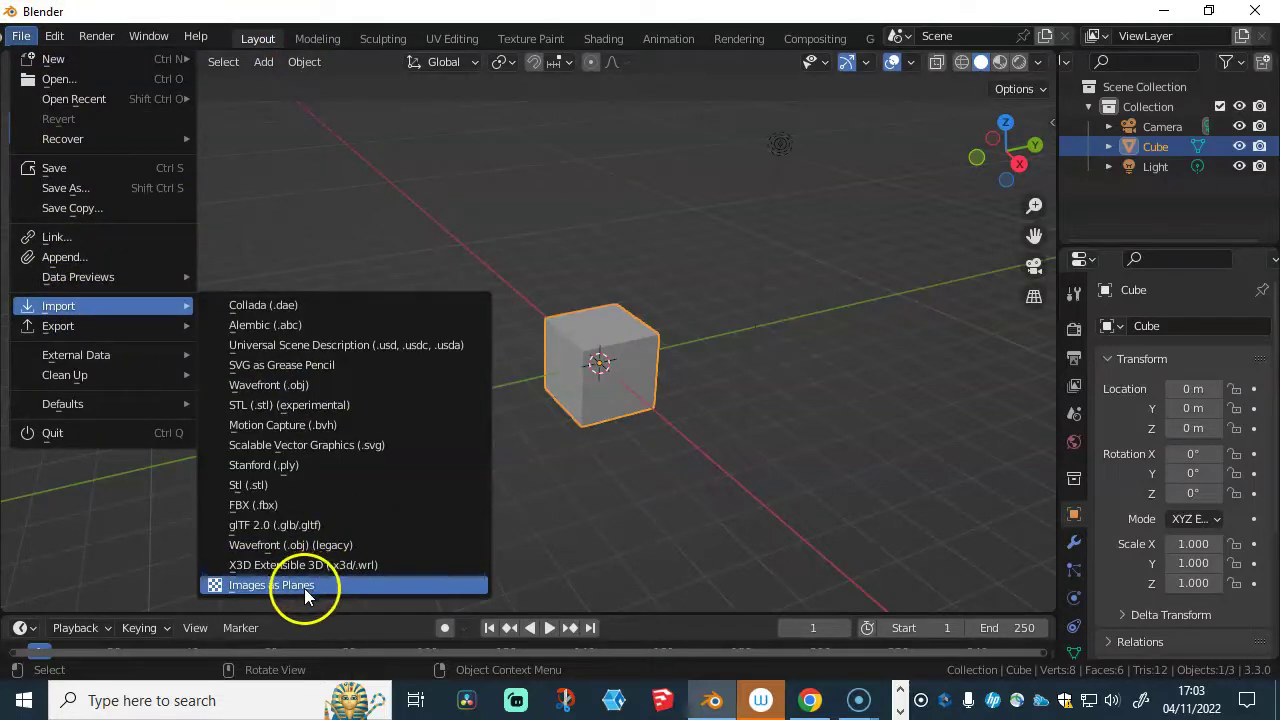
{"action": "left_click", "coordinate": [304, 588]}
{"action": "left_click", "coordinate": [428, 307]}
{"action": "left_click", "coordinate": [188, 226]}
{"action": "left_click", "coordinate": [406, 496]}
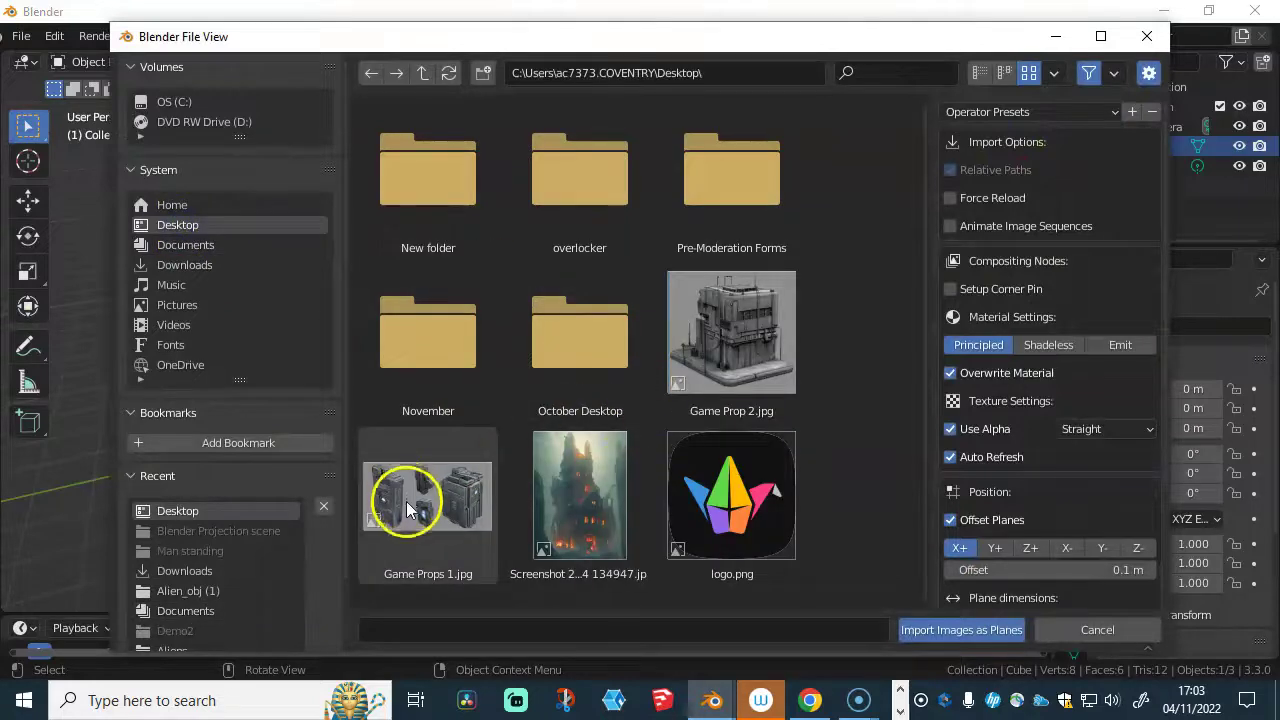
{"action": "left_click", "coordinate": [962, 633]}
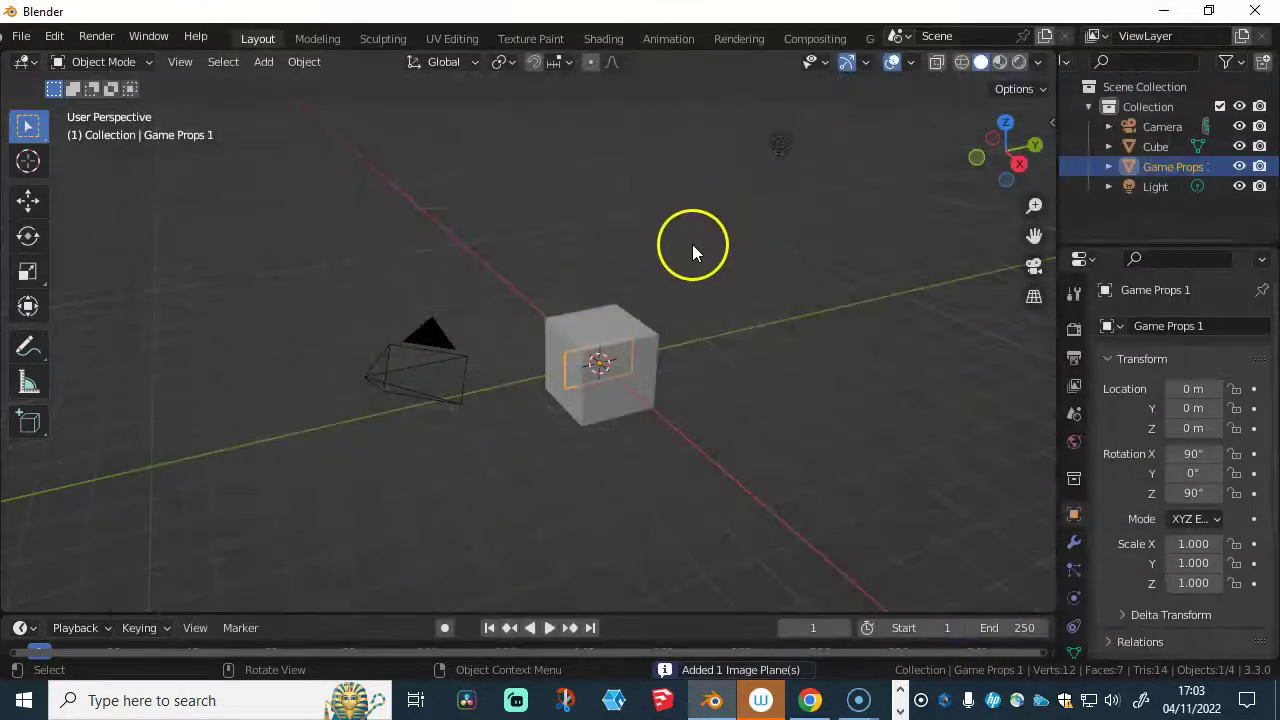
- Scale the image plane uniformly to about 6.145 and show its texture with Material Preview shading
{"action": "key", "text": "s"}
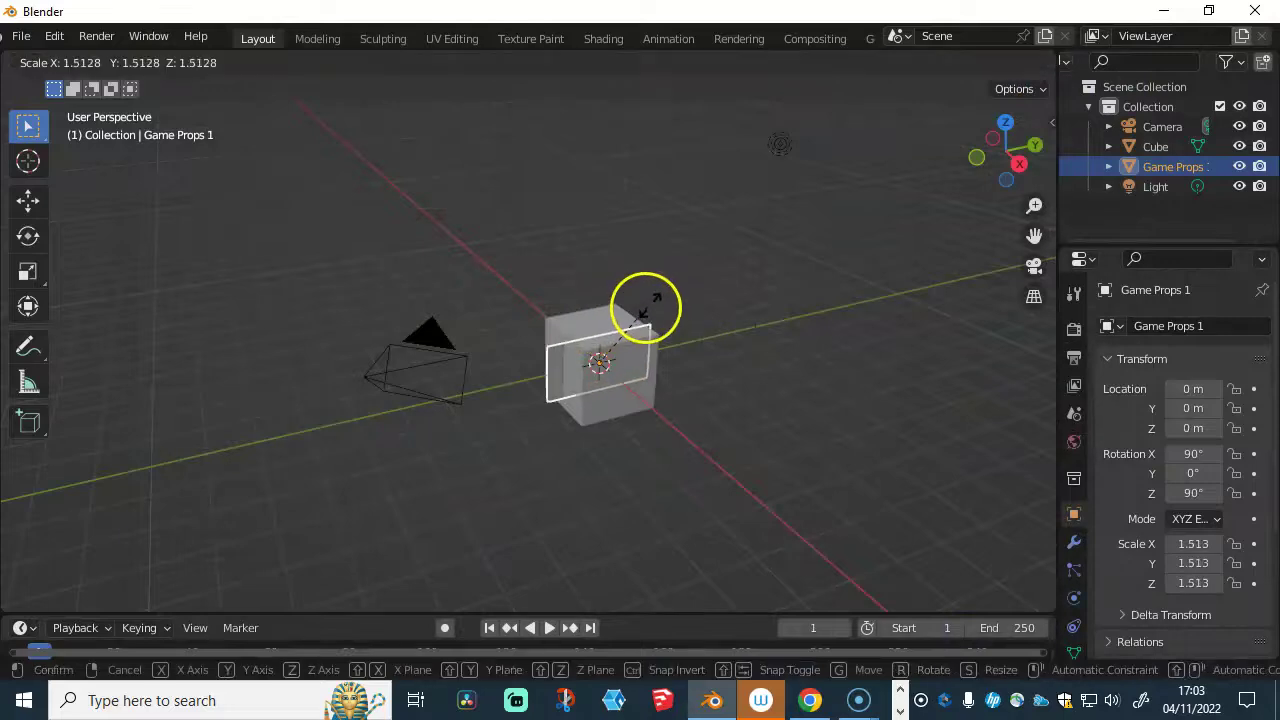
{"action": "left_click", "coordinate": [868, 236]}
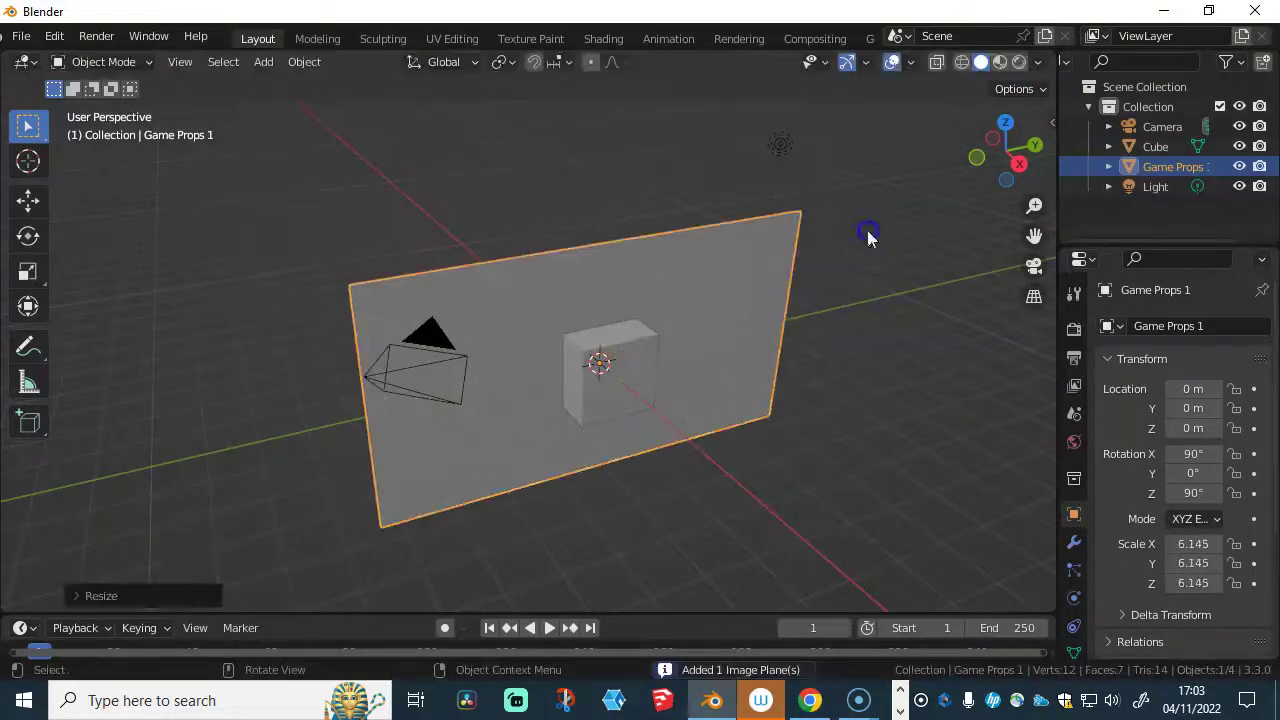
{"action": "left_click", "coordinate": [1000, 61]}
{"action": "middle_click_drag", "start_coordinate": [676, 308], "coordinate": [767, 318]}
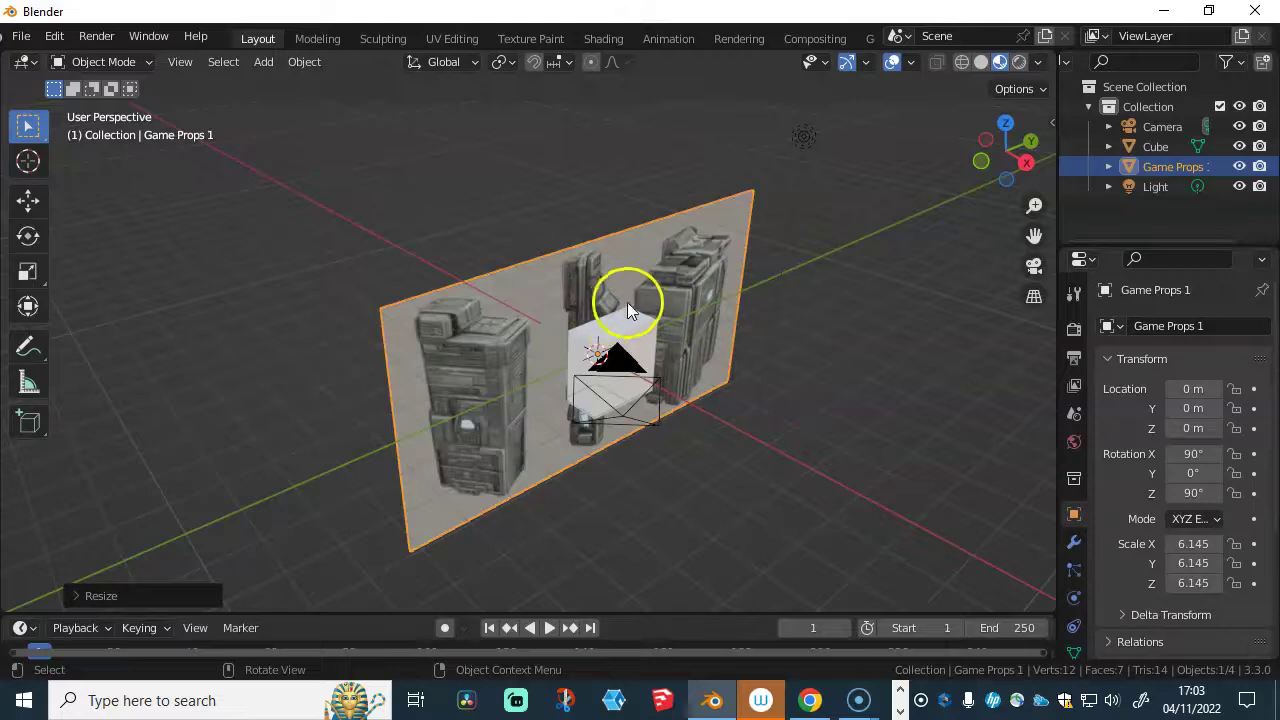
- Move the image plane behind the cube to about X -9.405, Y -9.348 m and enlarge it to a scale of about 10.443
{"action": "left_click", "coordinate": [27, 201]}
{"action": "left_click_drag", "start_coordinate": [650, 383], "coordinate": [431, 308]}
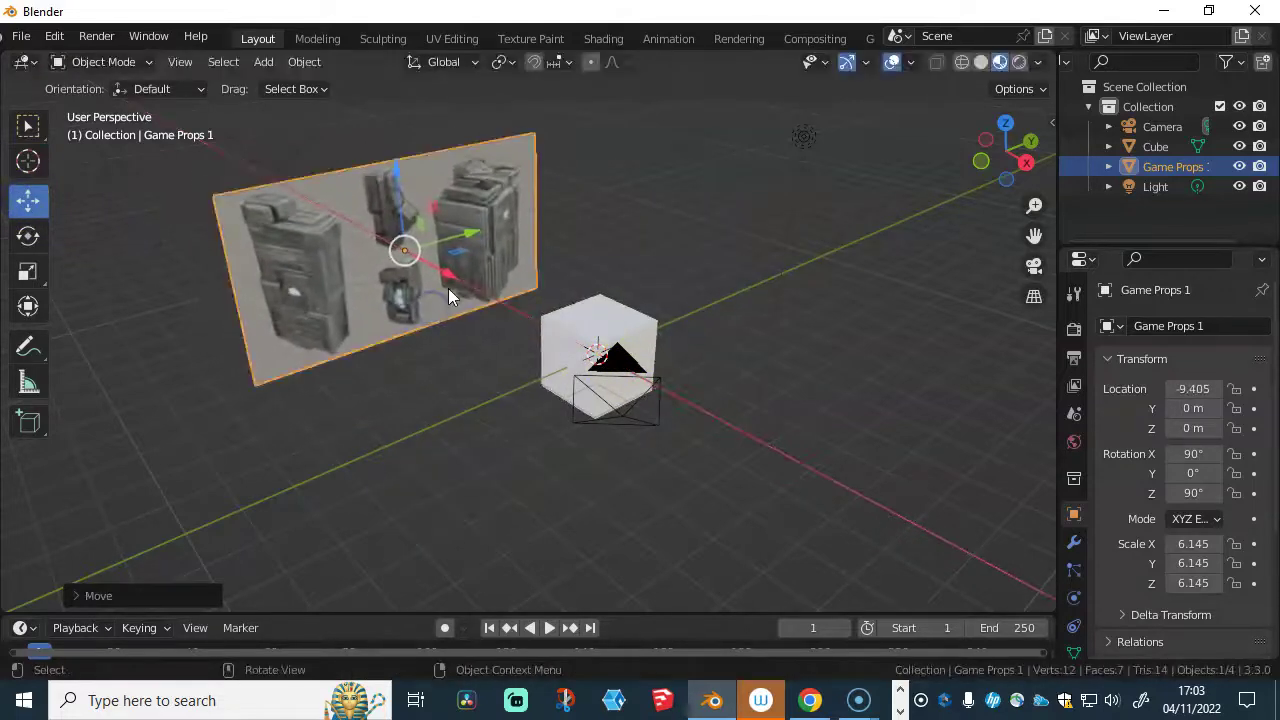
{"action": "key", "text": "s"}
{"action": "left_click", "coordinate": [503, 252]}
{"action": "left_click_drag", "start_coordinate": [474, 241], "coordinate": [172, 368]}
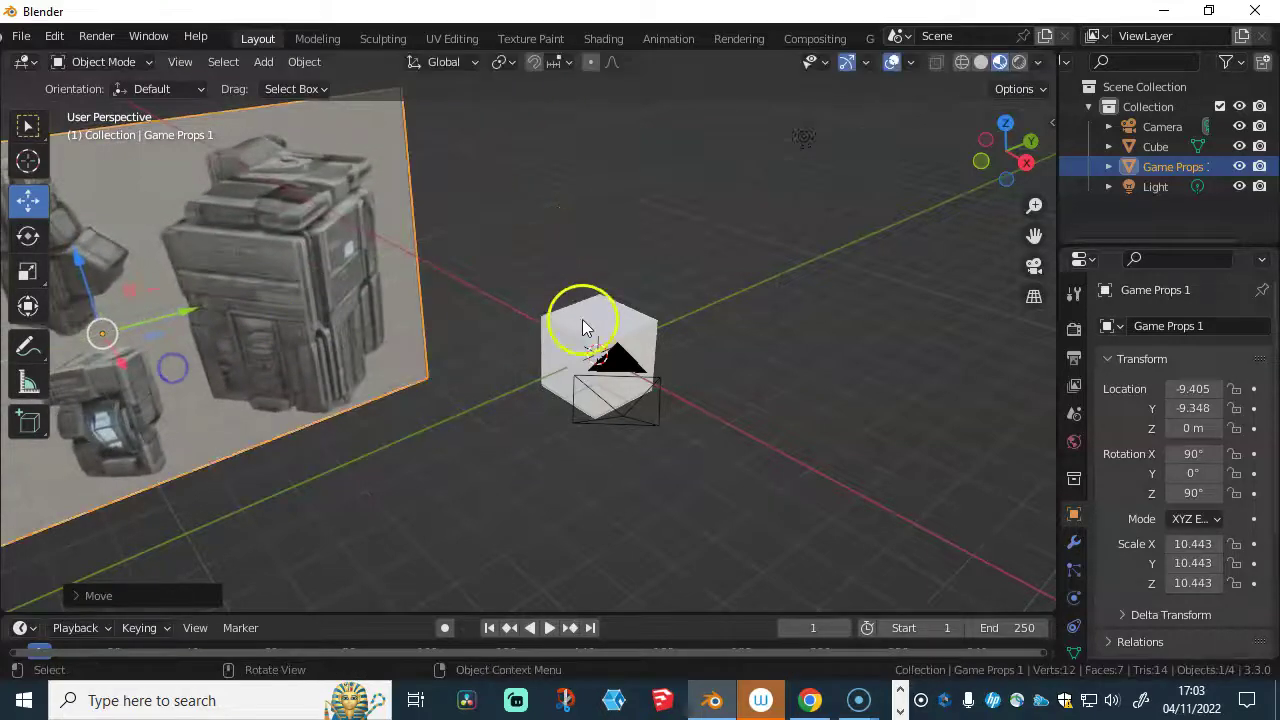
- Stretch the default cube to a scale of about 2.068 in Y and 2.541 in Z
{"action": "middle_click_drag", "start_coordinate": [691, 351], "coordinate": [606, 374]}
{"action": "key", "text": "ctrl+KP_1"}
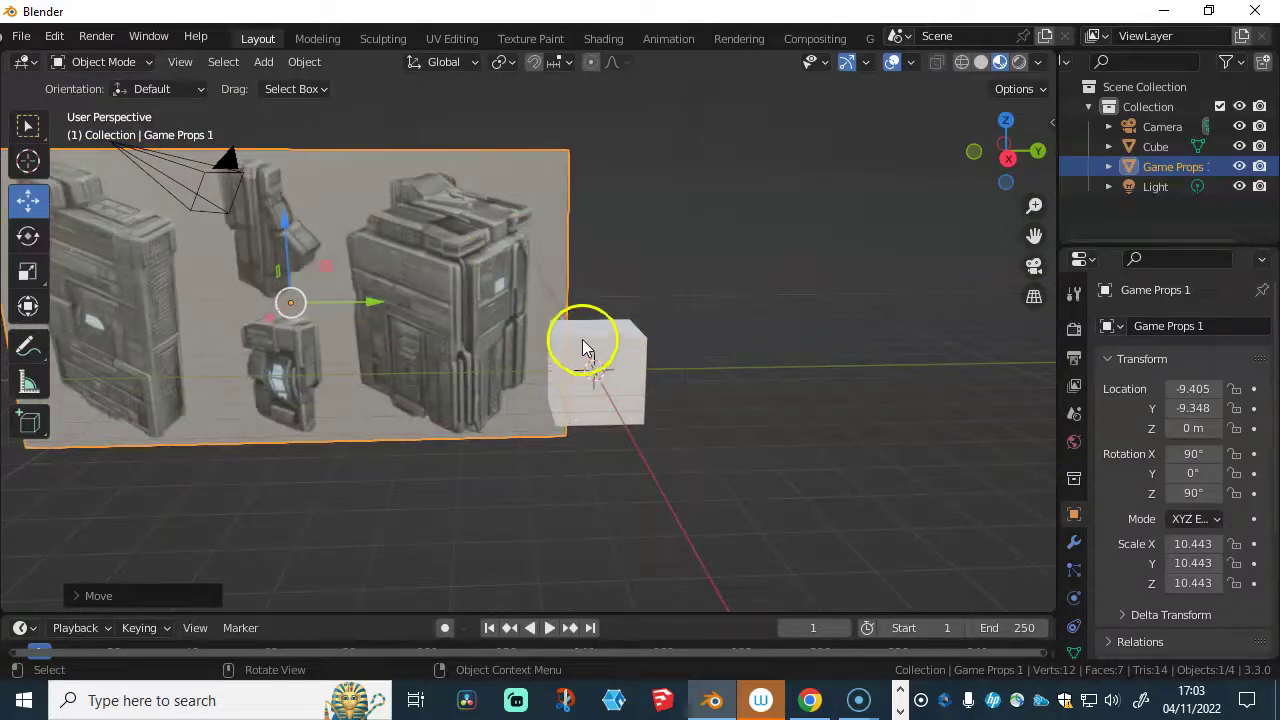
{"action": "mouse_move", "coordinate": [573, 360]}
{"action": "middle_mouse_down"}
{"action": "mouse_move", "coordinate": [577, 380]}
{"action": "mouse_move", "coordinate": [571, 357]}
{"action": "middle_mouse_up"}
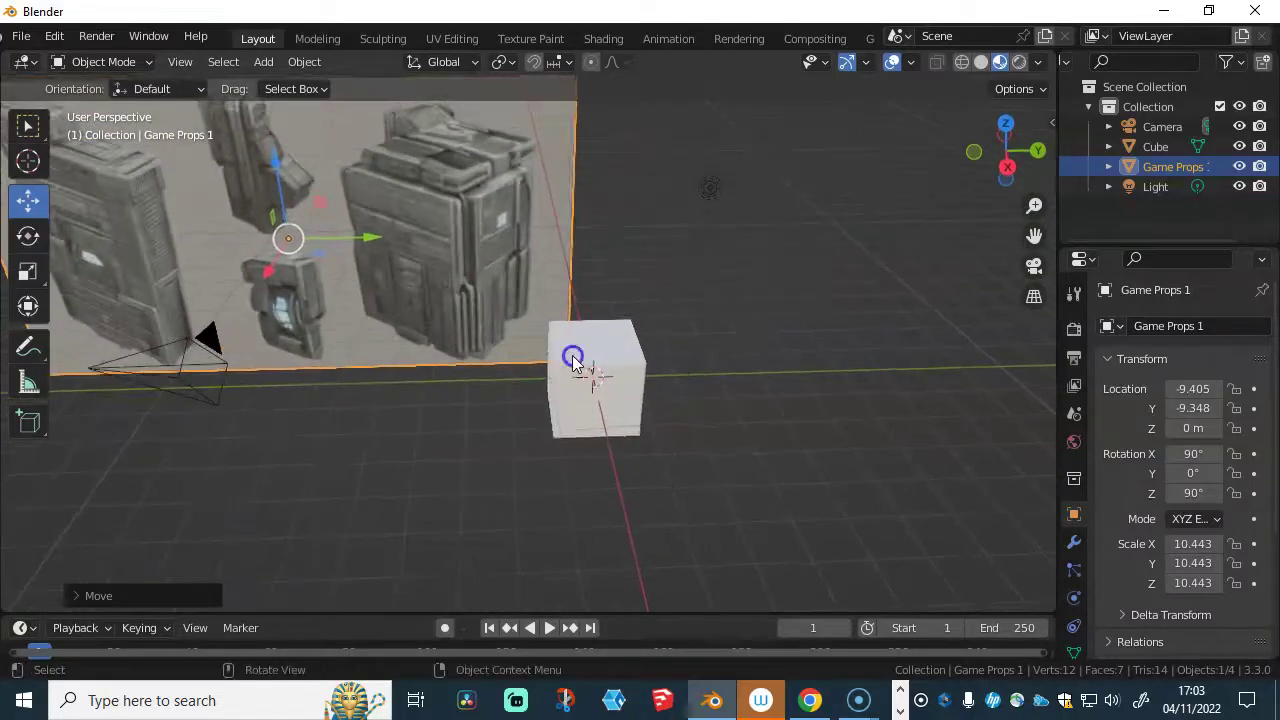
{"action": "left_click", "coordinate": [578, 360]}
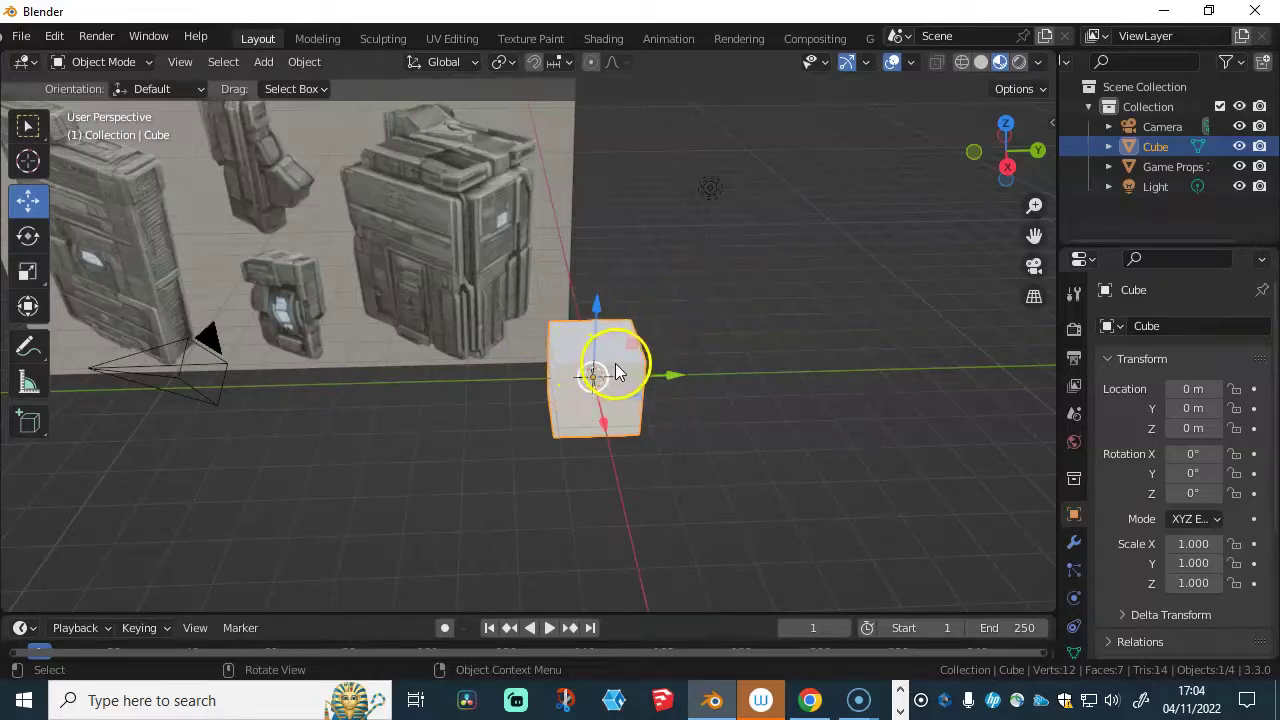
{"action": "left_click", "coordinate": [27, 309]}
{"action": "left_click_drag", "start_coordinate": [658, 369], "coordinate": [742, 372]}
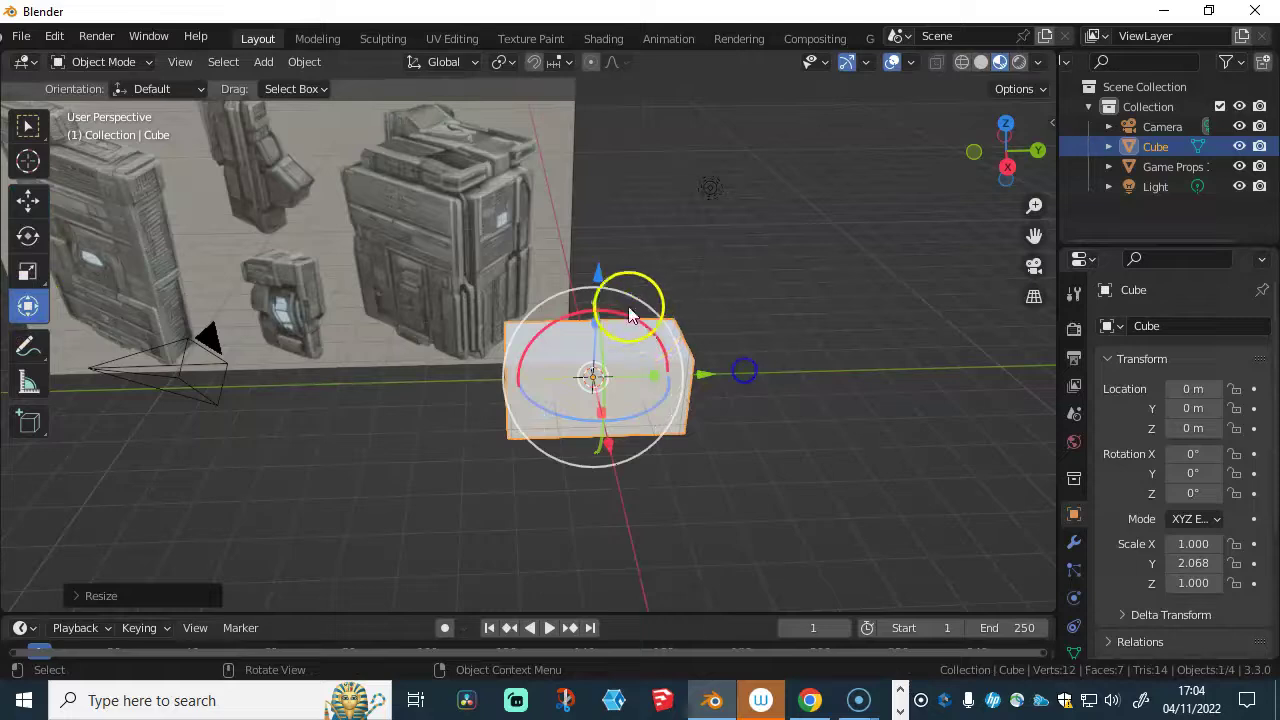
{"action": "left_click_drag", "start_coordinate": [600, 312], "coordinate": [590, 200]}
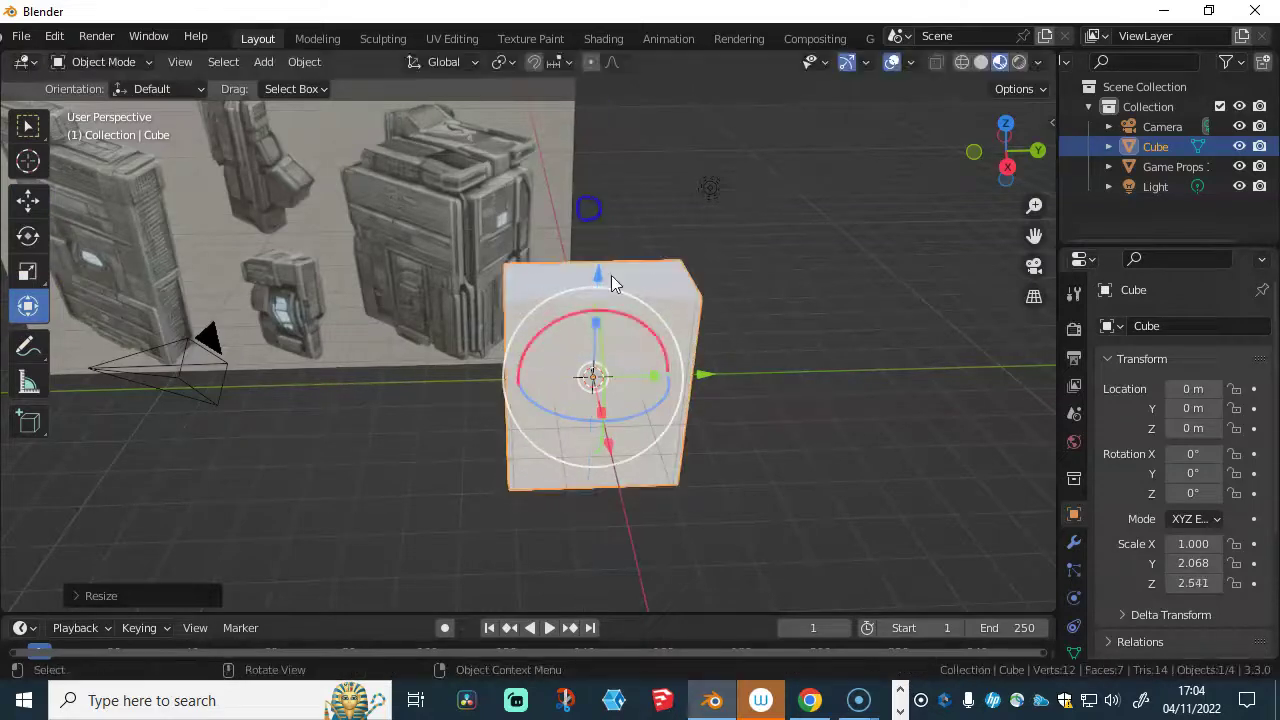
- Adjust the cube's proportions to a scale of about 1.416 in X, 2.393 in Y and 2.936 in Z
{"action": "middle_click_drag", "start_coordinate": [664, 336], "coordinate": [551, 286]}
{"action": "middle_click_drag", "start_coordinate": [643, 349], "coordinate": [651, 377]}
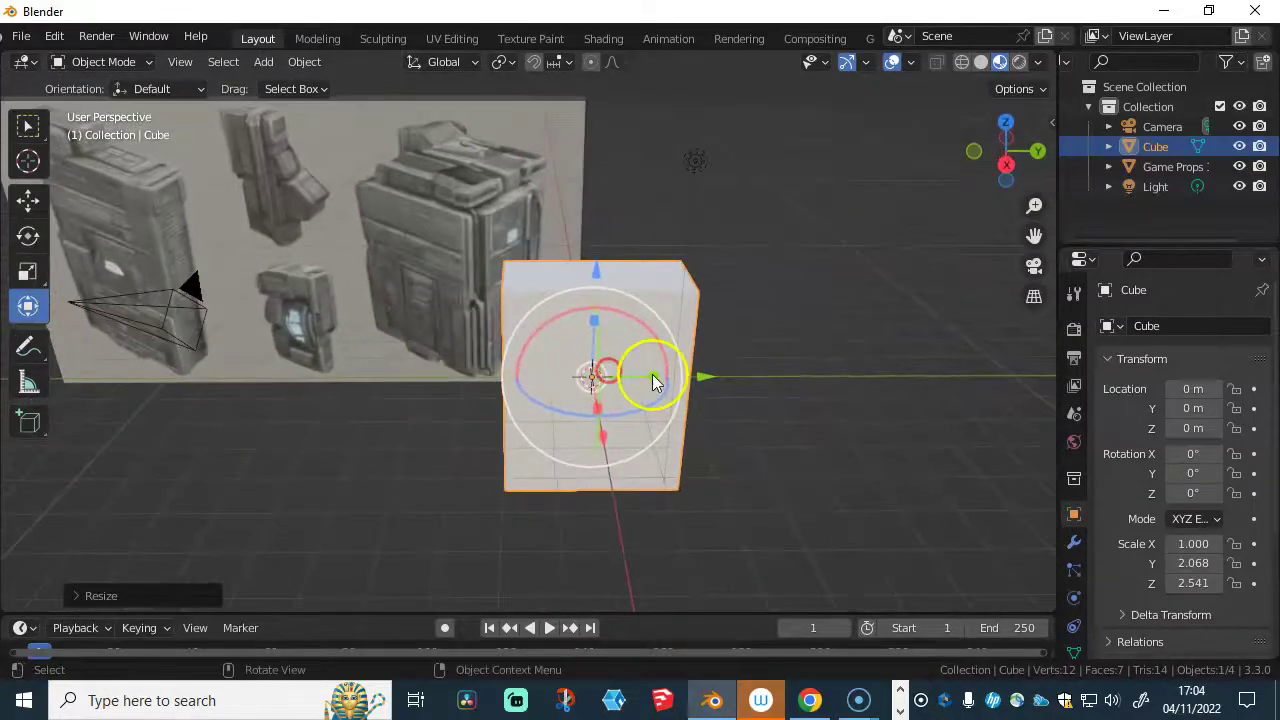
{"action": "mouse_move", "coordinate": [651, 376]}
{"action": "left_mouse_down"}
{"action": "mouse_move", "coordinate": [640, 374]}
{"action": "mouse_move", "coordinate": [652, 378]}
{"action": "left_mouse_up"}
{"action": "left_click_drag", "start_coordinate": [594, 327], "coordinate": [594, 312]}
{"action": "mouse_move", "coordinate": [470, 352]}
{"action": "middle_mouse_down"}
{"action": "mouse_move", "coordinate": [457, 349]}
{"action": "mouse_move", "coordinate": [517, 329]}
{"action": "mouse_move", "coordinate": [392, 403]}
{"action": "middle_mouse_up"}
{"action": "left_click", "coordinate": [528, 465]}
{"action": "left_click_drag", "start_coordinate": [540, 460], "coordinate": [517, 468]}
{"action": "middle_click_drag", "start_coordinate": [394, 408], "coordinate": [387, 368]}
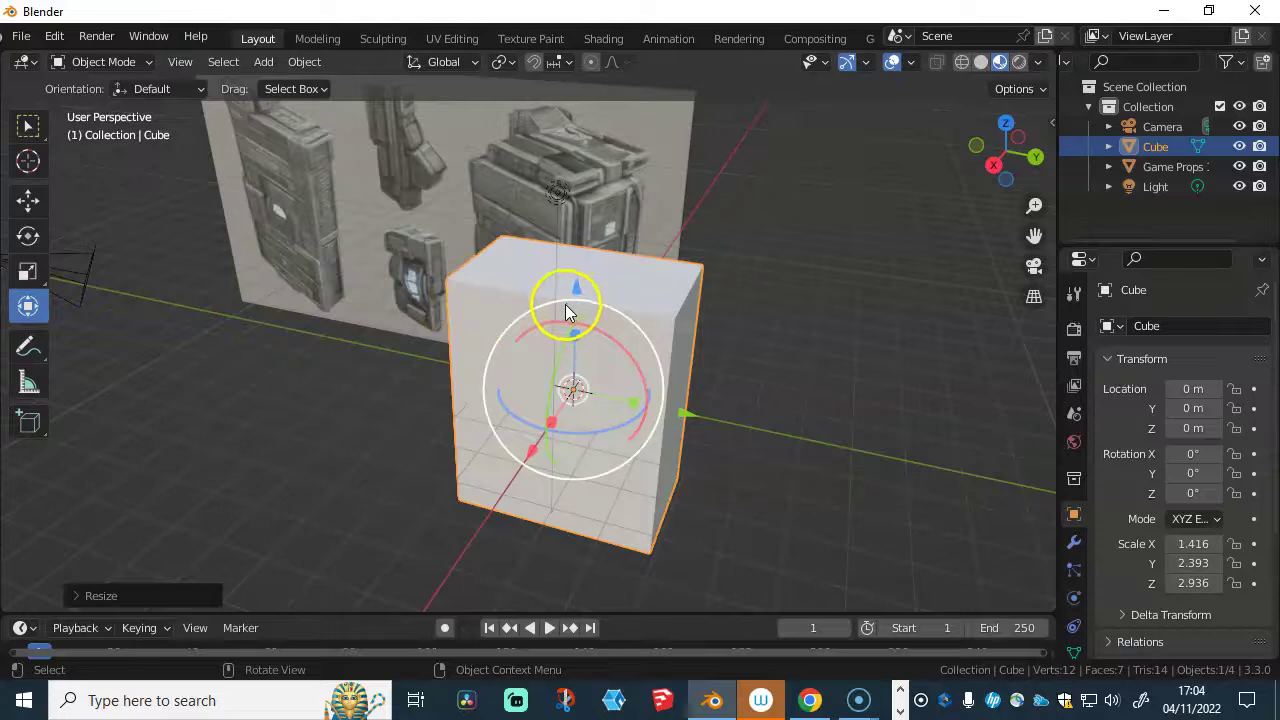
- Bevel all edges of the cube slightly with one segment in Edit Mode, and return to Object Mode
{"action": "key", "text": "Tab"}
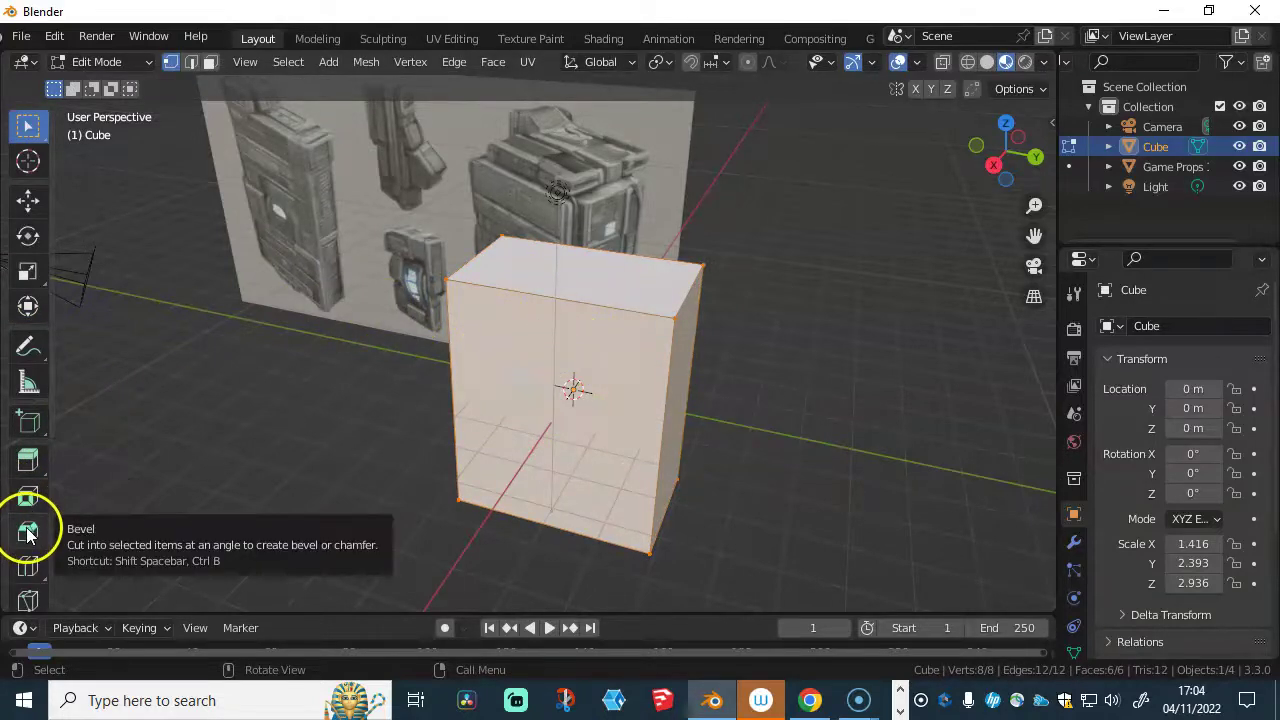
{"action": "left_click", "coordinate": [28, 530]}
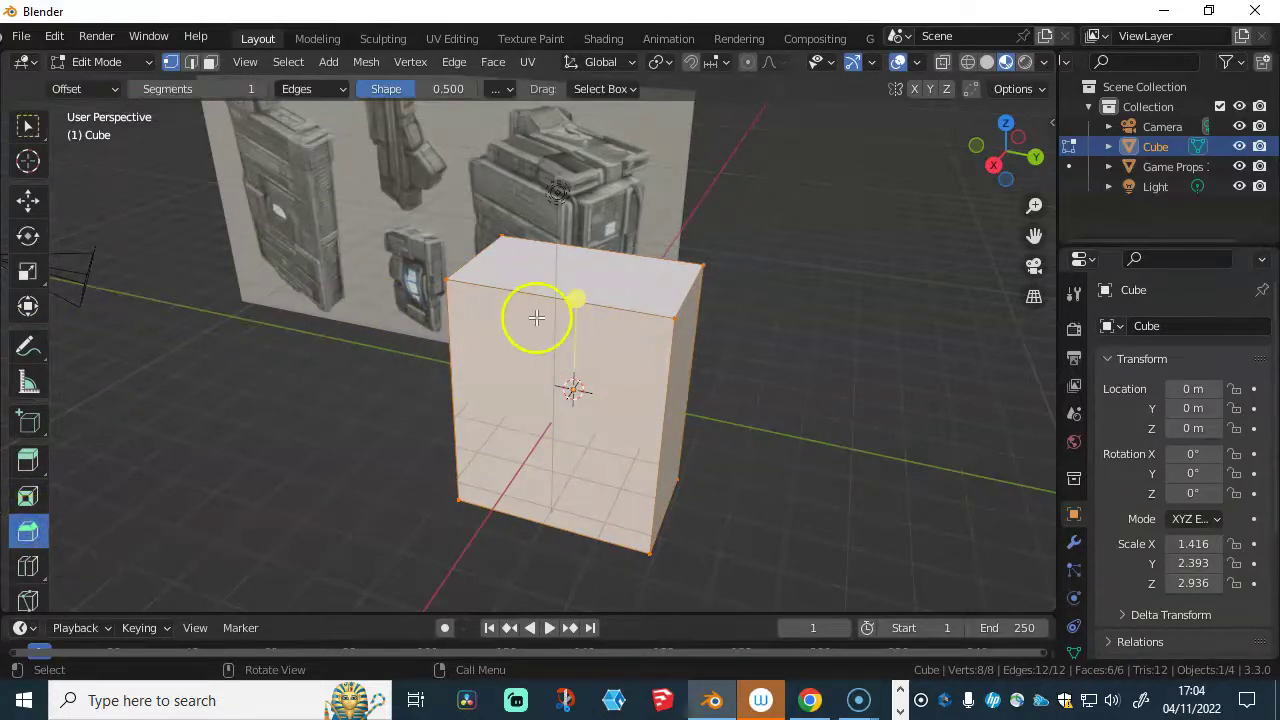
{"action": "left_click_drag", "start_coordinate": [578, 298], "coordinate": [626, 302]}
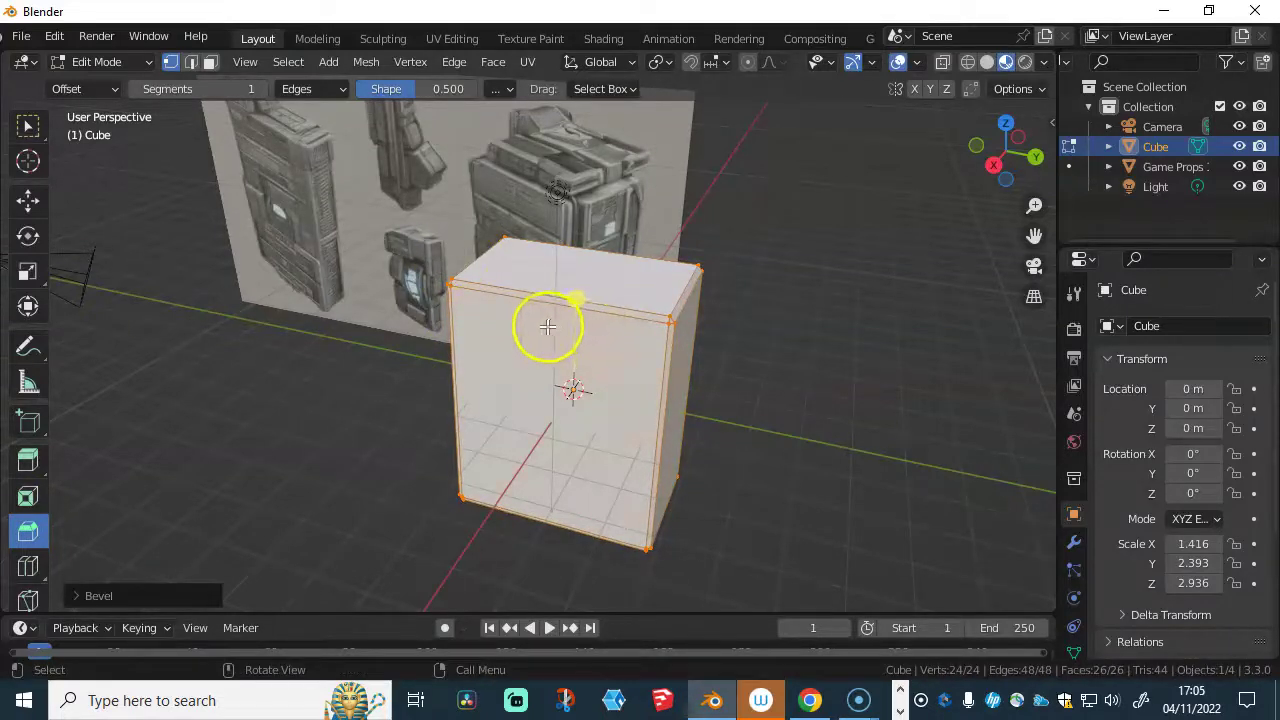
{"action": "key", "text": "Tab"}
{"action": "mouse_move", "coordinate": [546, 326]}
{"action": "middle_mouse_down"}
{"action": "mouse_move", "coordinate": [572, 300]}
{"action": "mouse_move", "coordinate": [556, 316]}
{"action": "middle_mouse_up"}
- Rotate the bevelled cube about its vertical axis so a corner faces the view
{"action": "mouse_move", "coordinate": [552, 305]}
{"action": "left_mouse_down"}
{"action": "mouse_move", "coordinate": [577, 294]}
{"action": "mouse_move", "coordinate": [599, 315]}
{"action": "left_mouse_up"}
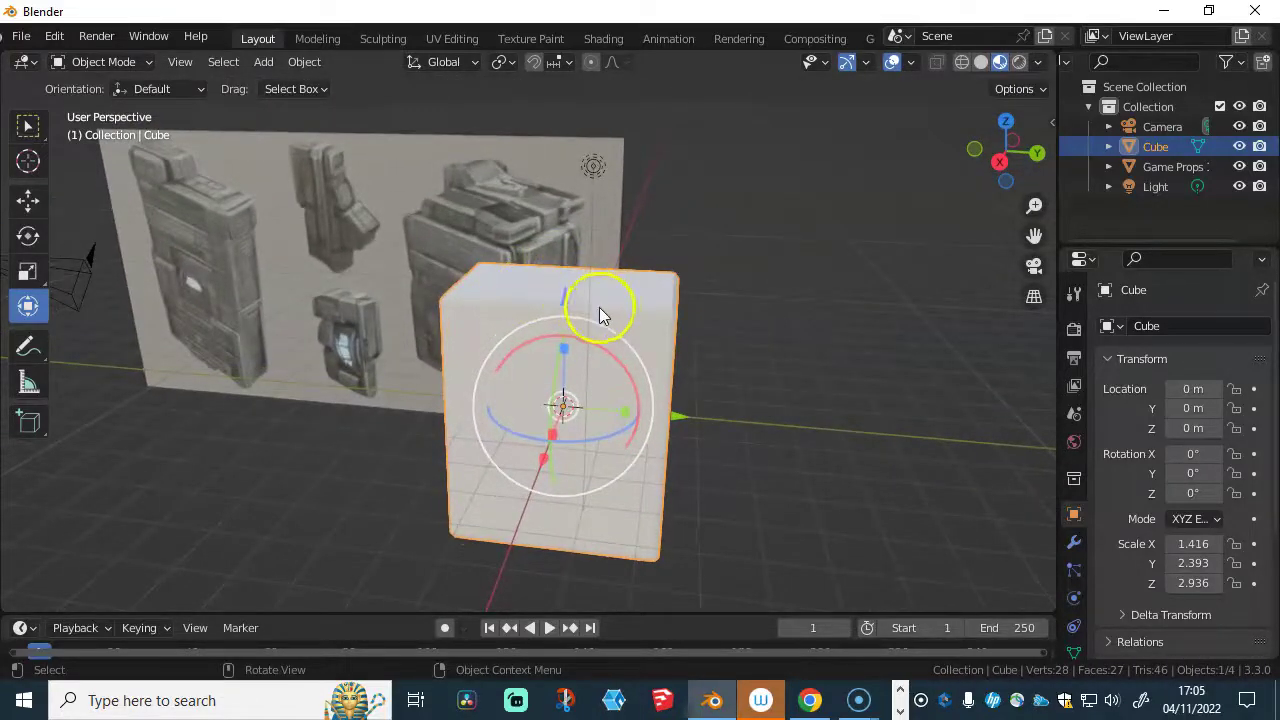
{"action": "left_click_drag", "start_coordinate": [594, 443], "coordinate": [565, 440]}
{"action": "middle_click_drag", "start_coordinate": [565, 440], "coordinate": [620, 340]}
- Raise the reference image plane to about Z 5.038 m so its lower edge rests near the ground line
{"action": "left_click", "coordinate": [432, 303]}
{"action": "left_click_drag", "start_coordinate": [422, 262], "coordinate": [414, 110]}
{"action": "left_click", "coordinate": [548, 297]}
{"action": "middle_click_drag", "start_coordinate": [548, 297], "coordinate": [440, 124], "text": "alt"}
{"action": "left_click_drag", "start_coordinate": [446, 140], "coordinate": [446, 172]}
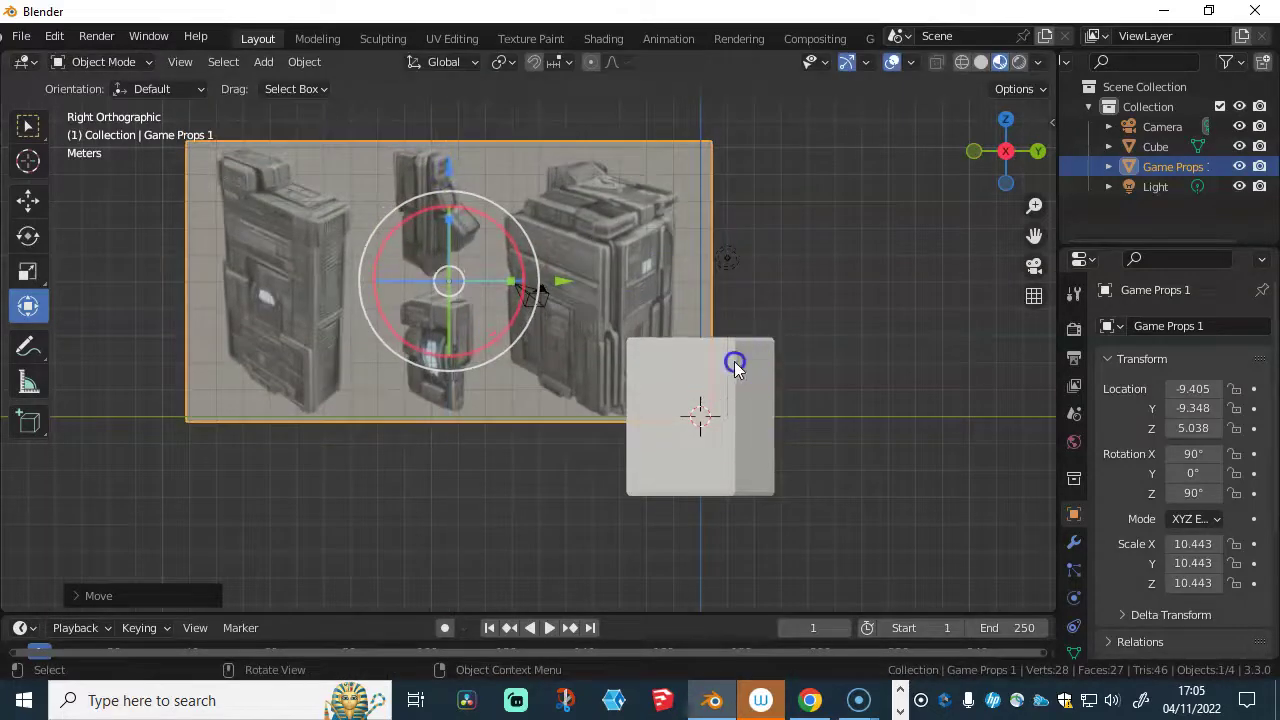
- Move the cube to about Y 3.458 m, Z 2.752 m and turn it to about -47.8° around Z
{"action": "left_click", "coordinate": [720, 362]}
{"action": "left_click_drag", "start_coordinate": [702, 305], "coordinate": [702, 232]}
{"action": "left_click_drag", "start_coordinate": [812, 343], "coordinate": [908, 343]}
{"action": "middle_click_drag", "start_coordinate": [900, 350], "coordinate": [657, 374]}
{"action": "left_click_drag", "start_coordinate": [640, 403], "coordinate": [615, 400]}
{"action": "middle_click_drag", "start_coordinate": [615, 400], "coordinate": [384, 192]}
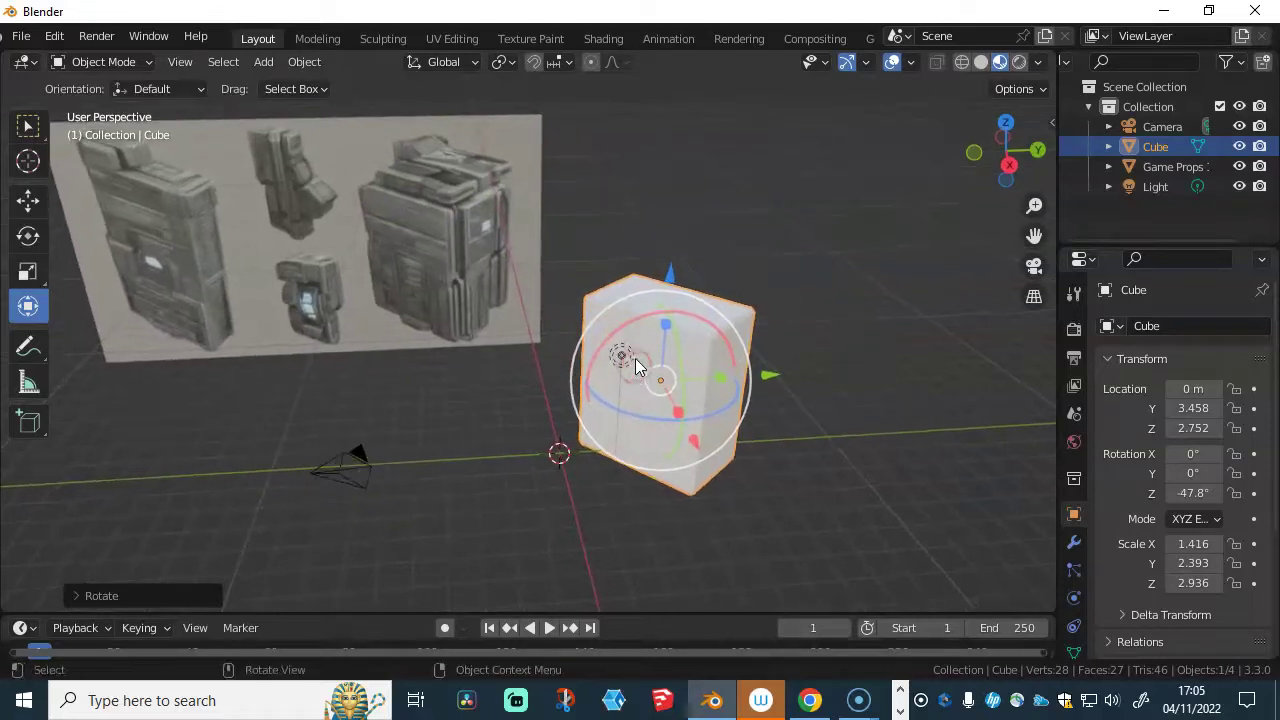
{"action": "mouse_move", "coordinate": [680, 366]}
{"action": "middle_mouse_down", "text": "shift"}
{"action": "mouse_move", "coordinate": [663, 366]}
{"action": "mouse_move", "coordinate": [672, 347]}
{"action": "mouse_move", "coordinate": [661, 351]}
{"action": "middle_mouse_up", "text": "shift"}
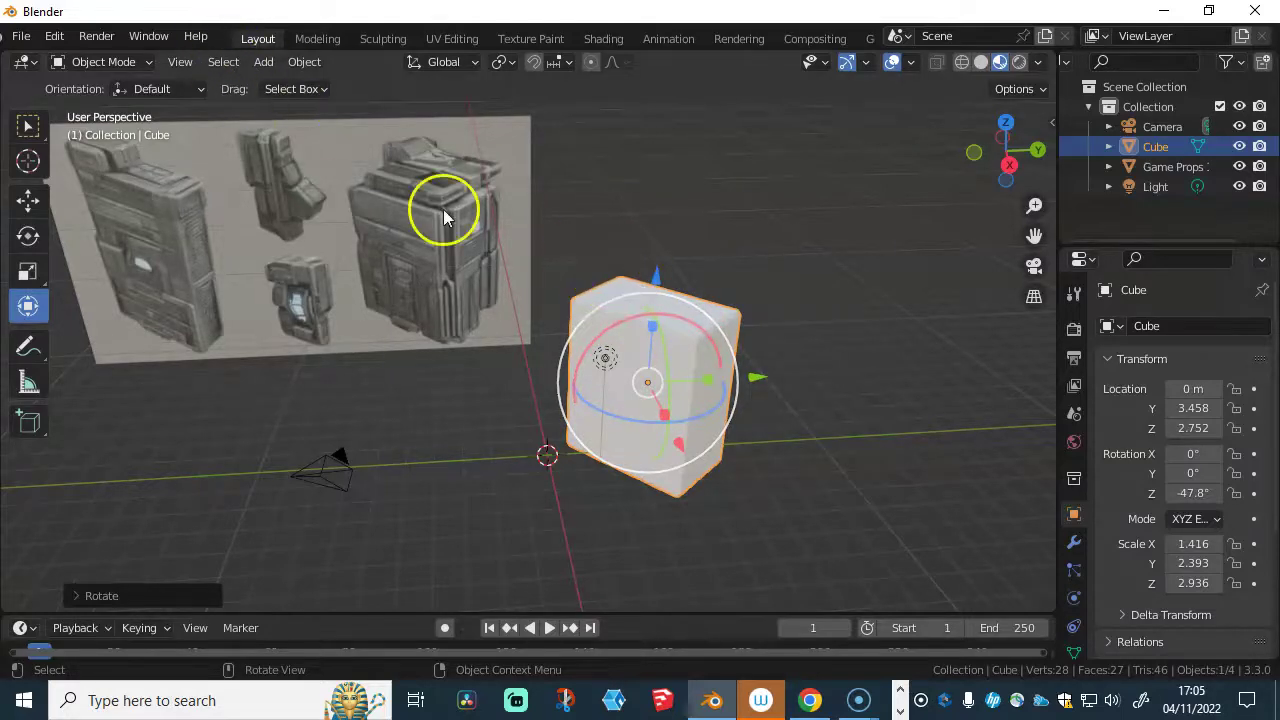
{"action": "key", "text": "Tab"}
{"action": "left_click", "coordinate": [619, 294]}
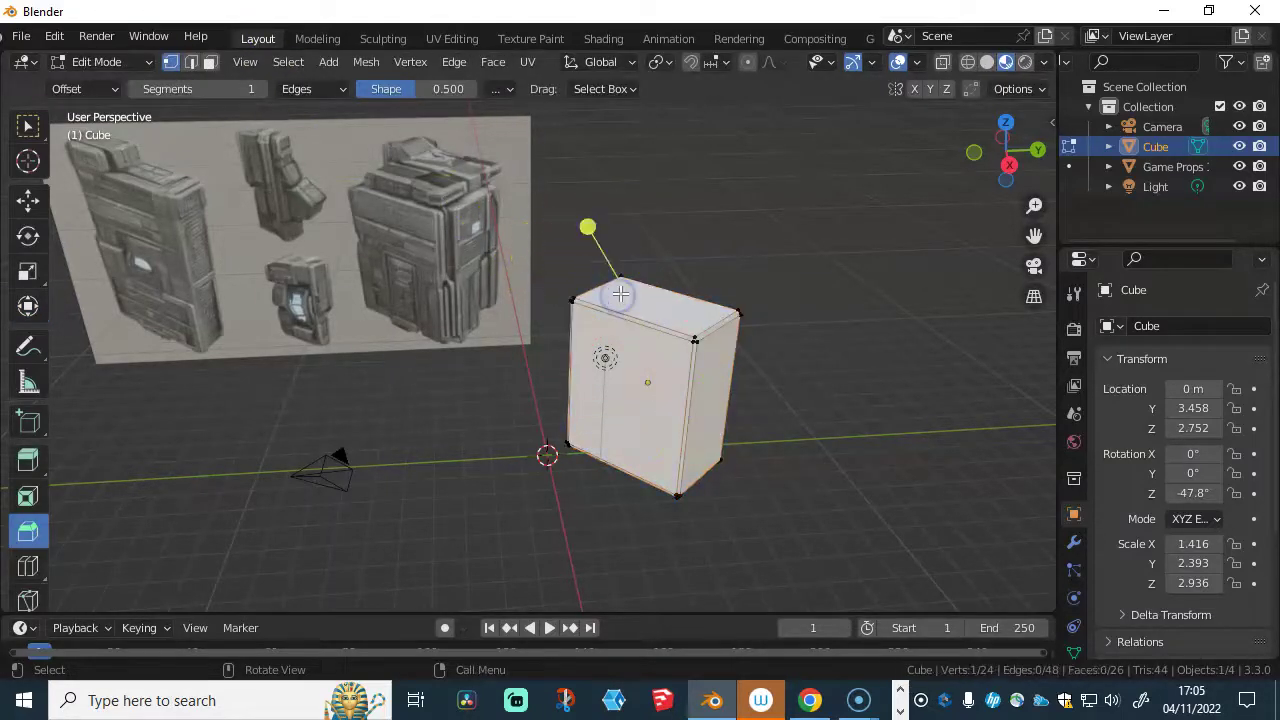
{"action": "key", "text": "3"}
{"action": "left_click", "coordinate": [619, 297]}
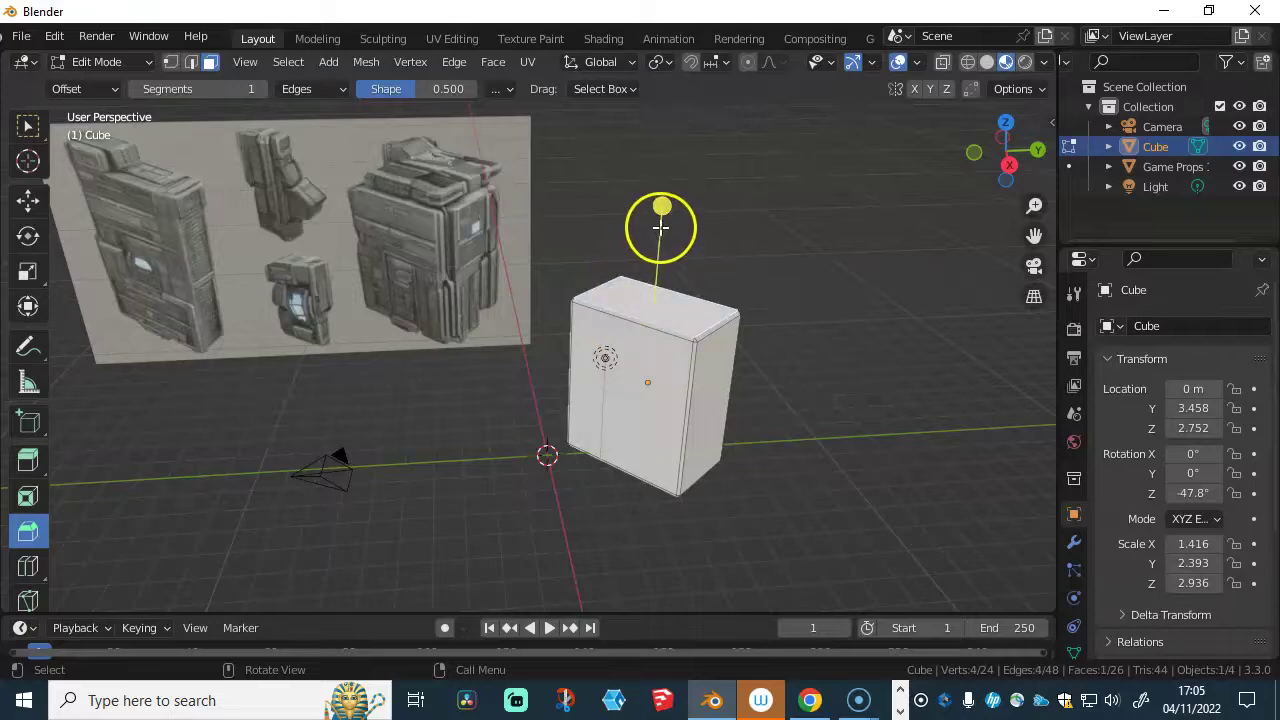
{"action": "left_click", "coordinate": [28, 201]}
{"action": "left_click_drag", "start_coordinate": [661, 231], "coordinate": [573, 279]}
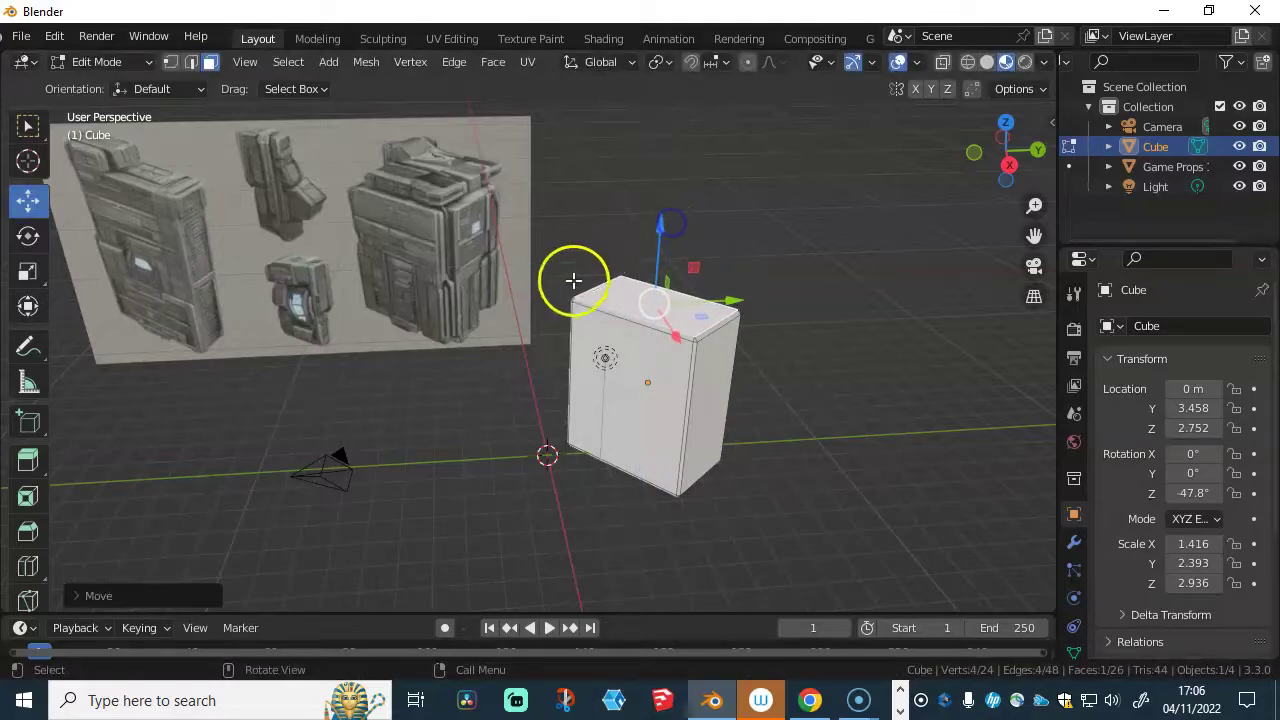
{"action": "key", "text": "l"}
{"action": "left_click_drag", "start_coordinate": [552, 326], "coordinate": [794, 491], "text": "ctrl"}
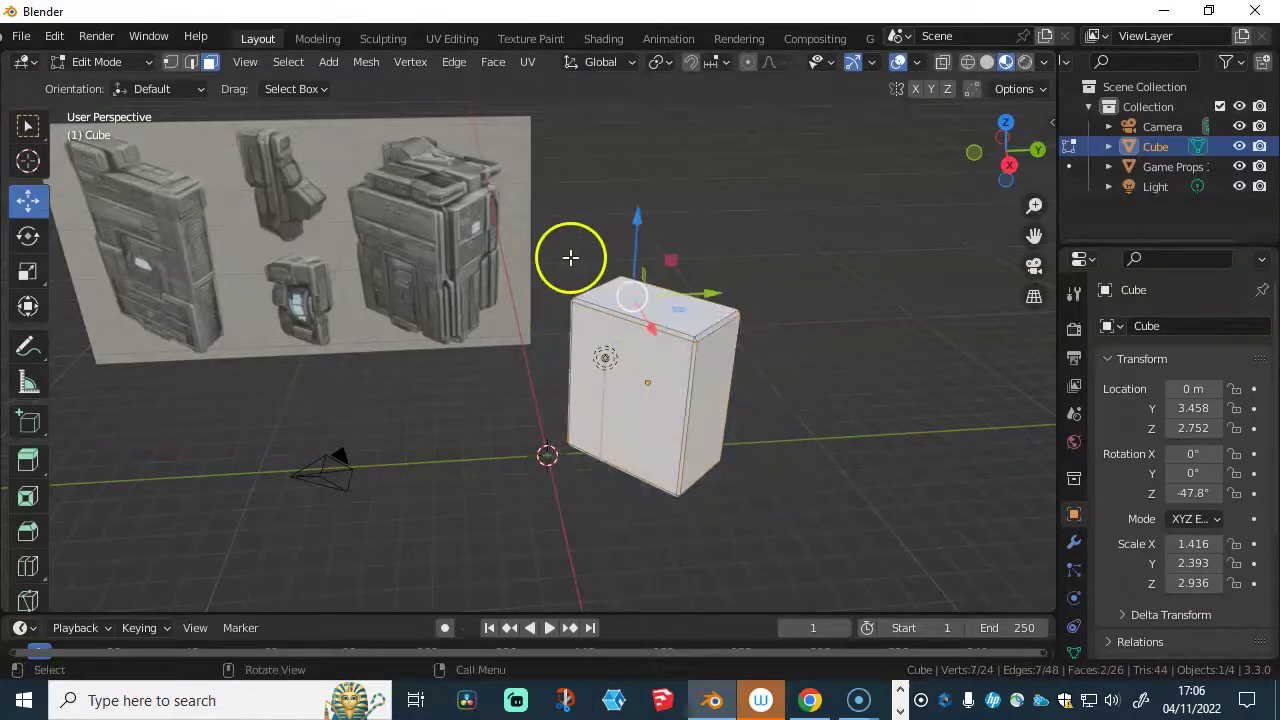
{"action": "left_click", "coordinate": [755, 348]}
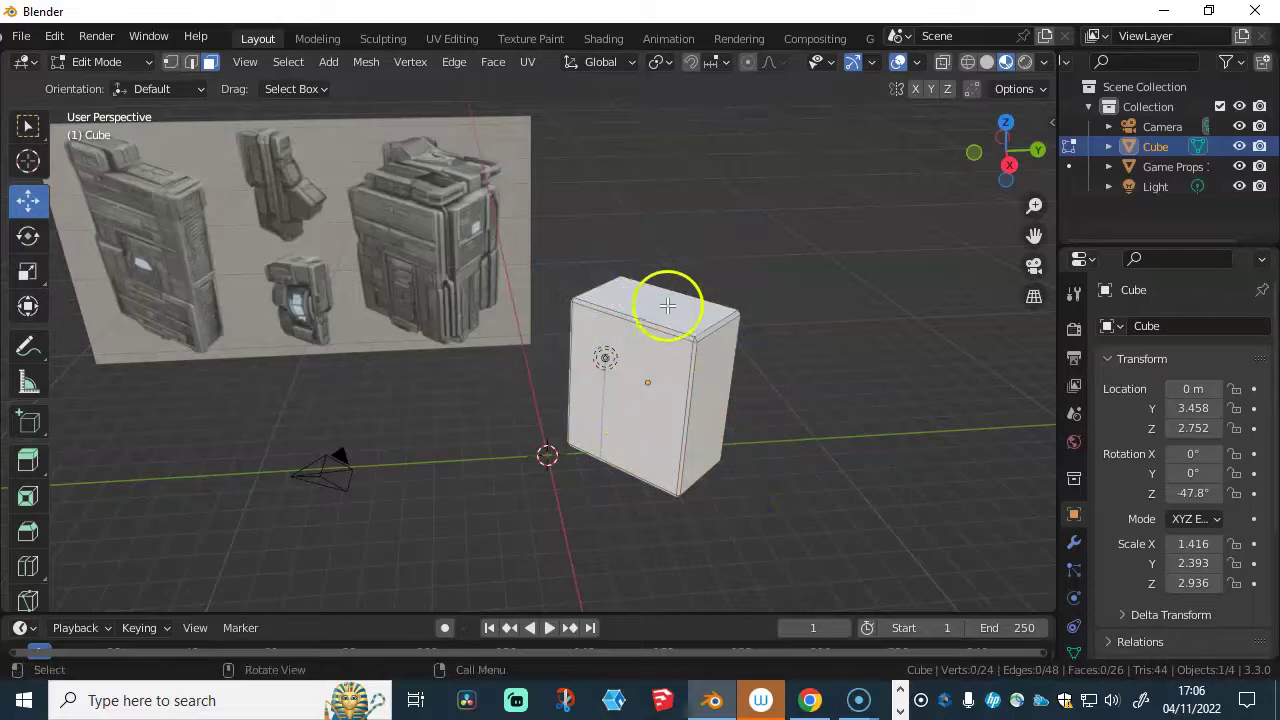
- Return to Object Mode and link an Image Texture to the Base Color of the cube's material
{"action": "mouse_move", "coordinate": [592, 287]}
{"action": "middle_mouse_down"}
{"action": "mouse_move", "coordinate": [609, 297]}
{"action": "mouse_move", "coordinate": [584, 303]}
{"action": "middle_mouse_up"}
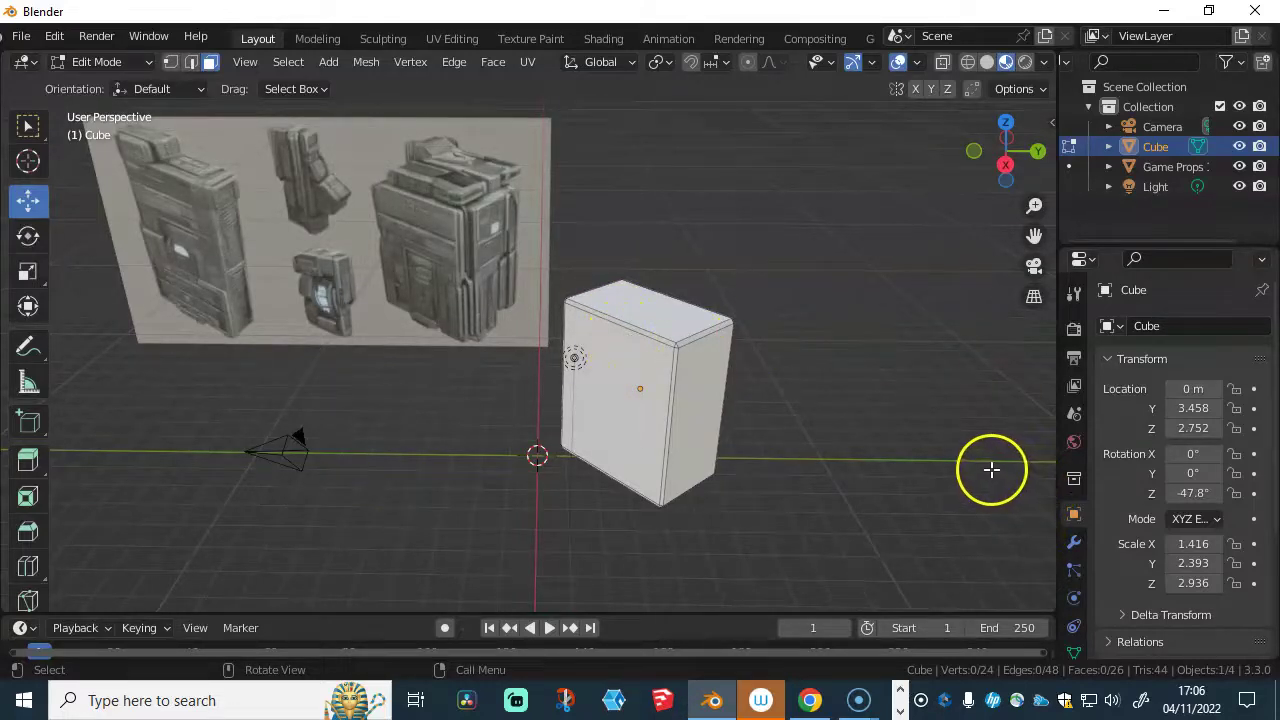
{"action": "middle_click_drag", "start_coordinate": [705, 400], "coordinate": [705, 397]}
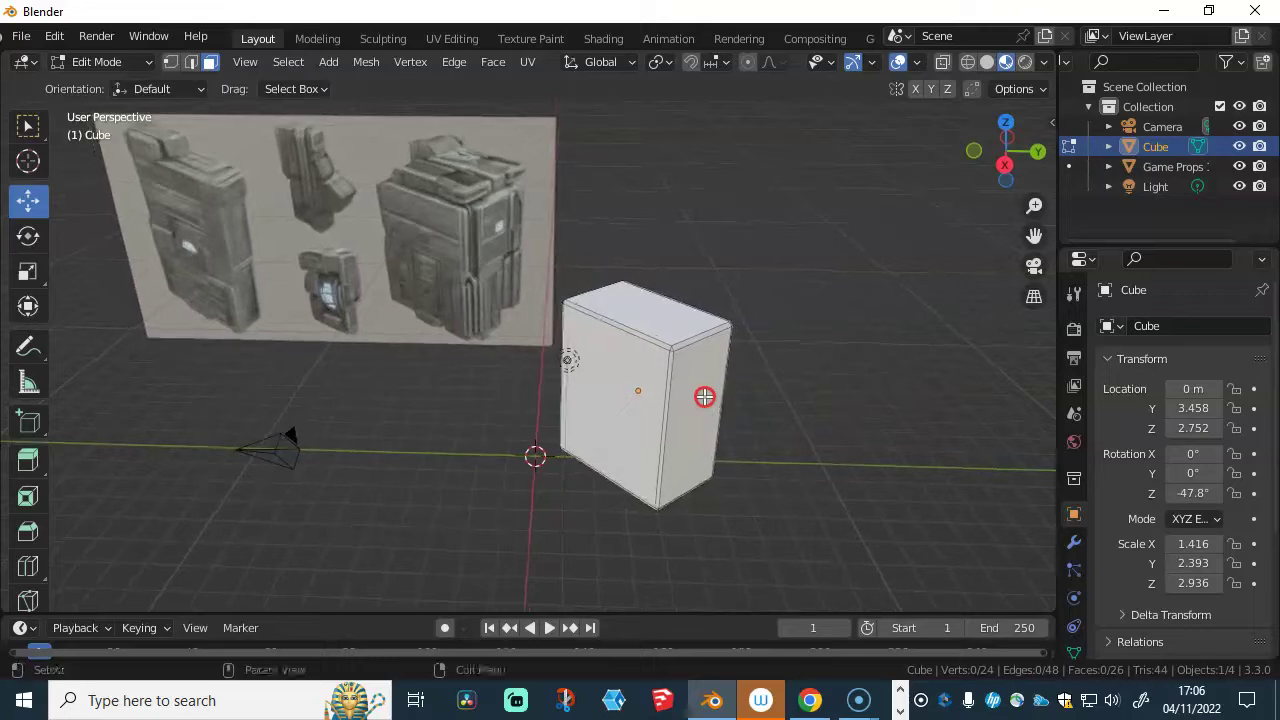
{"action": "scroll", "coordinate": [1074, 500], "scroll_direction": "down", "scroll_amount": 1}
{"action": "scroll", "coordinate": [1090, 470], "scroll_direction": "down", "scroll_amount": 2}
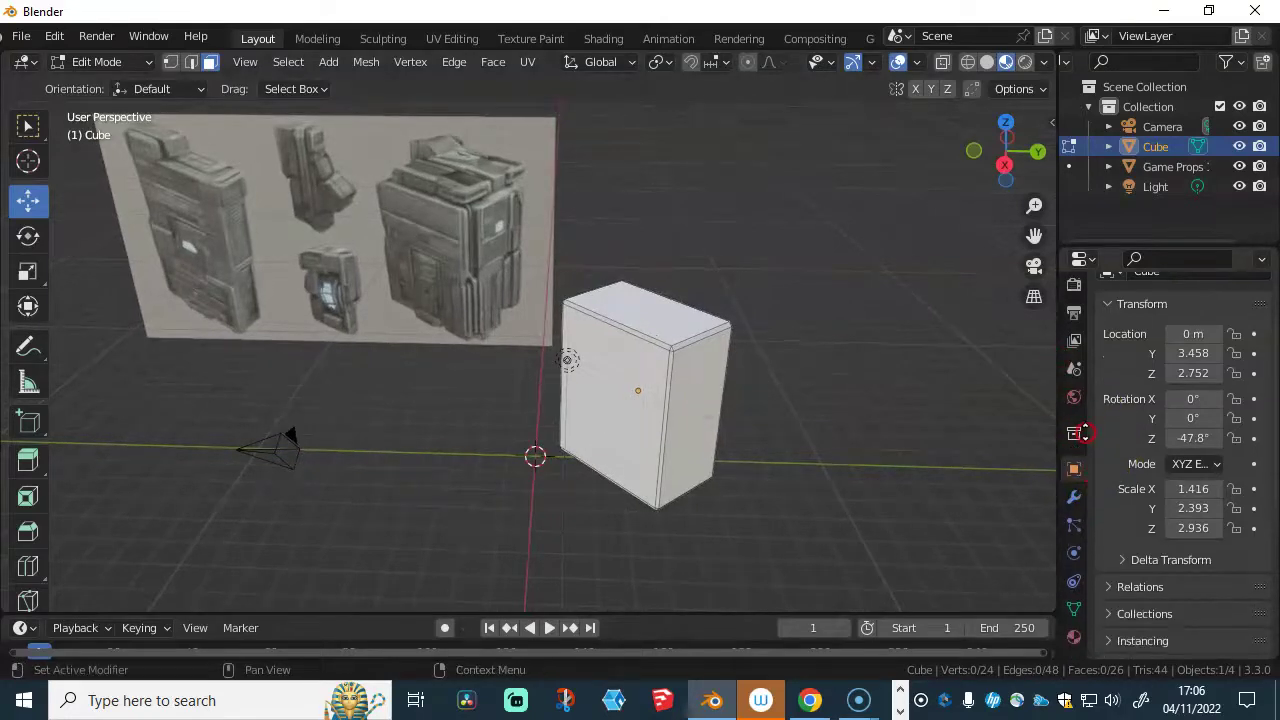
{"action": "key", "text": "Tab"}
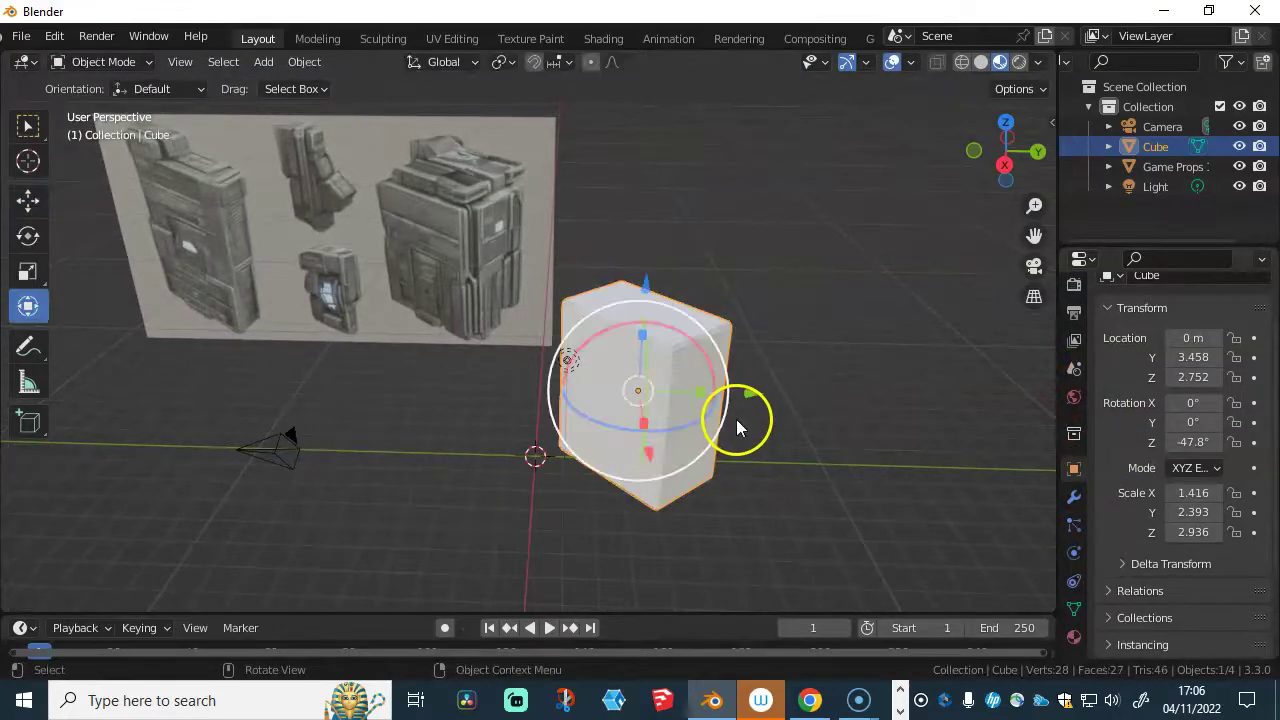
{"action": "scroll", "coordinate": [1072, 600], "scroll_direction": "down", "scroll_amount": 1}
{"action": "left_click", "coordinate": [1073, 604]}
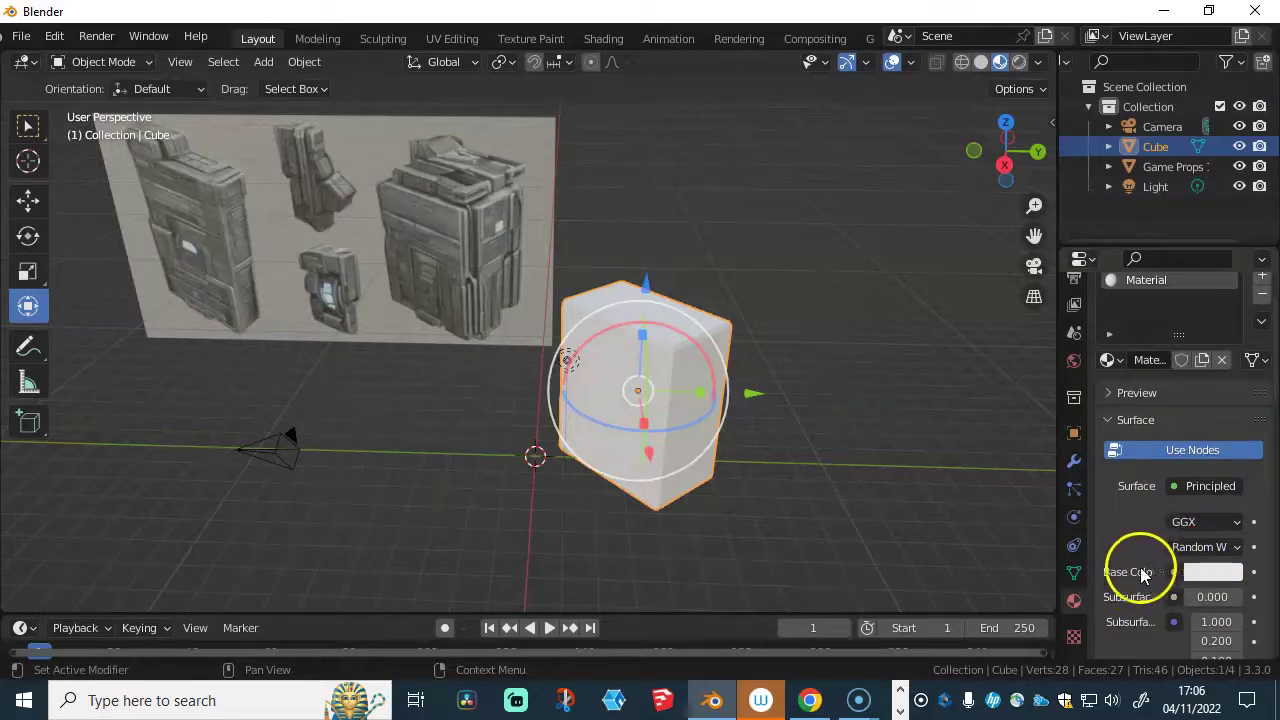
{"action": "left_click", "coordinate": [1174, 573]}
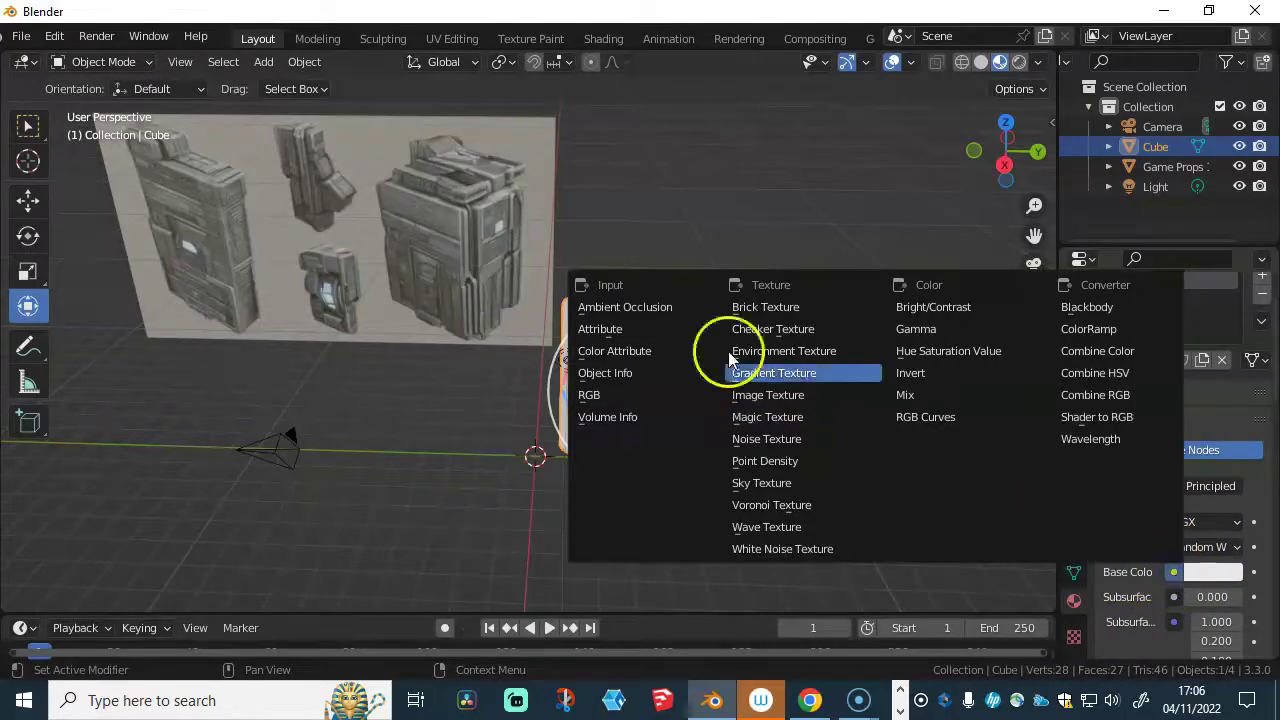
{"action": "left_click", "coordinate": [779, 398]}
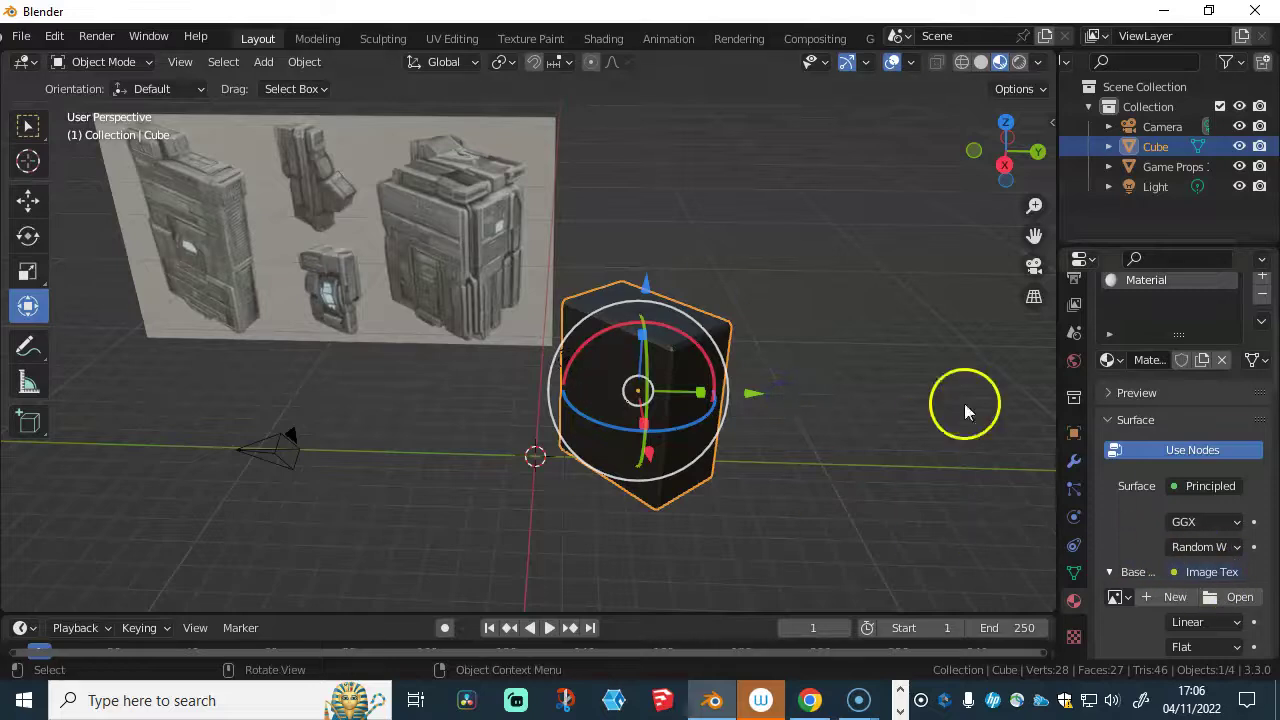
- Load Game Props 1.jpg from the Desktop folder as the material's texture image
{"action": "left_click", "coordinate": [1213, 599]}
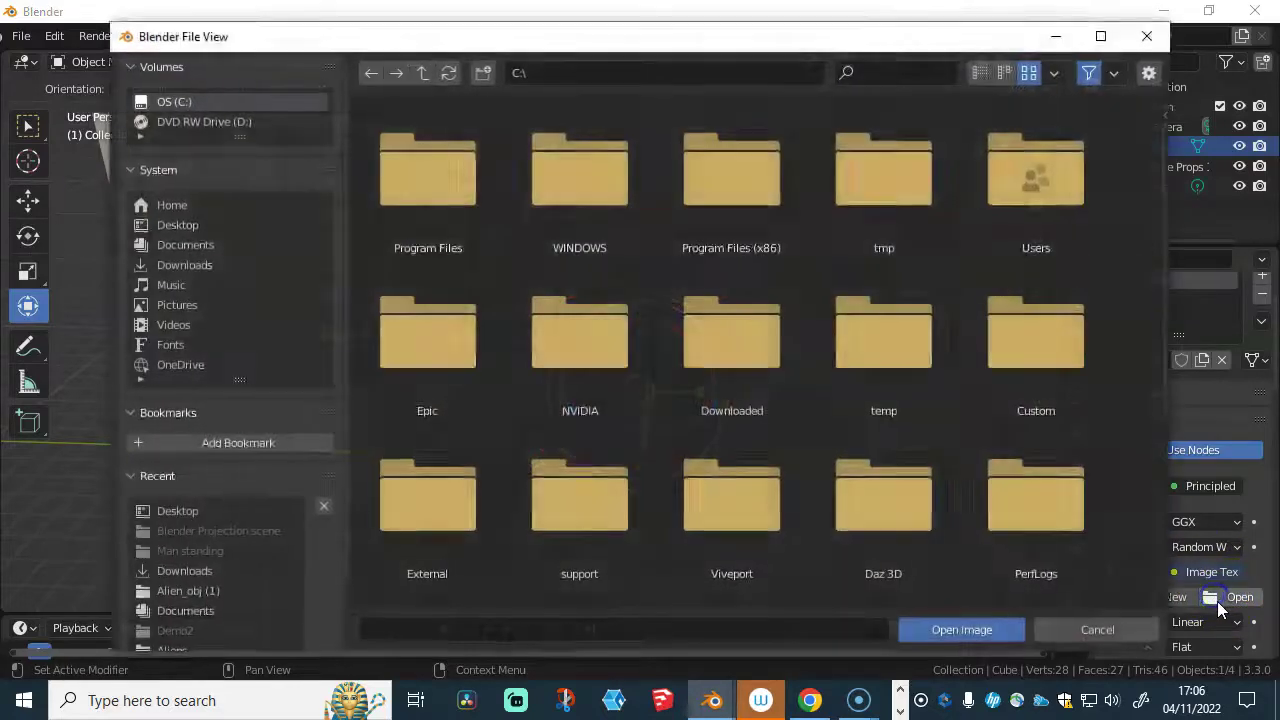
{"action": "left_click", "coordinate": [185, 228]}
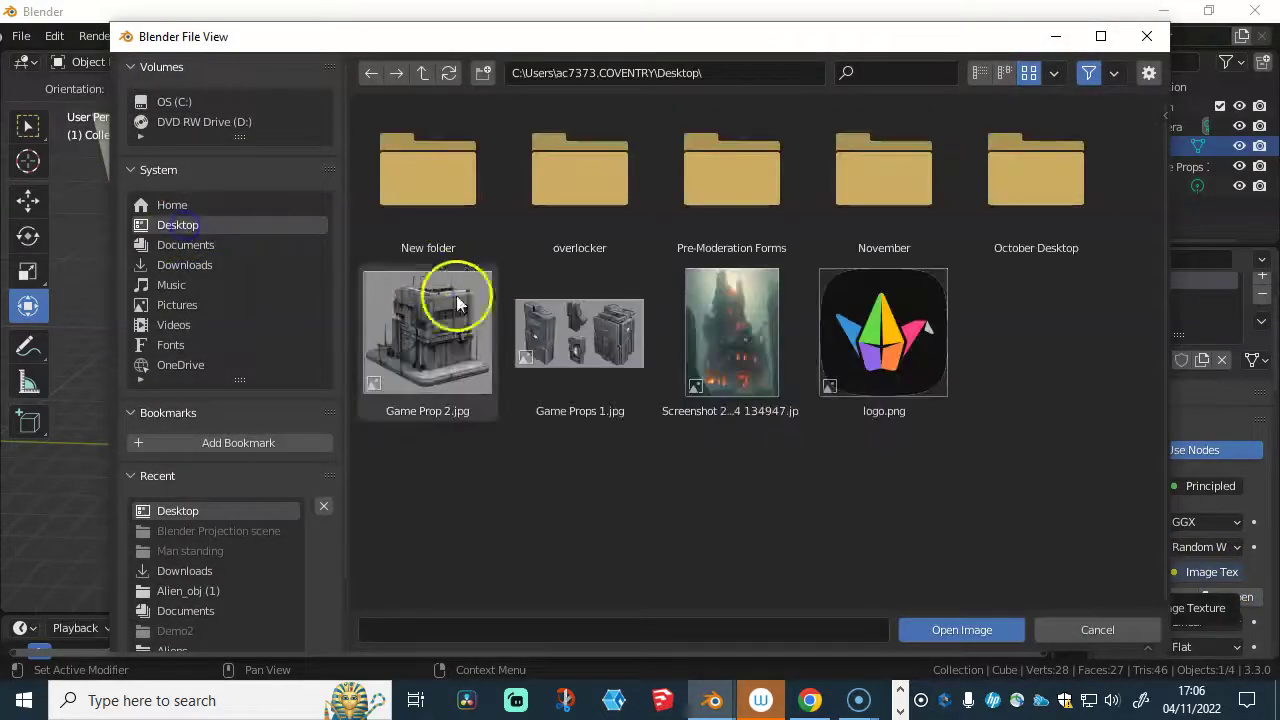
{"action": "left_click", "coordinate": [576, 330]}
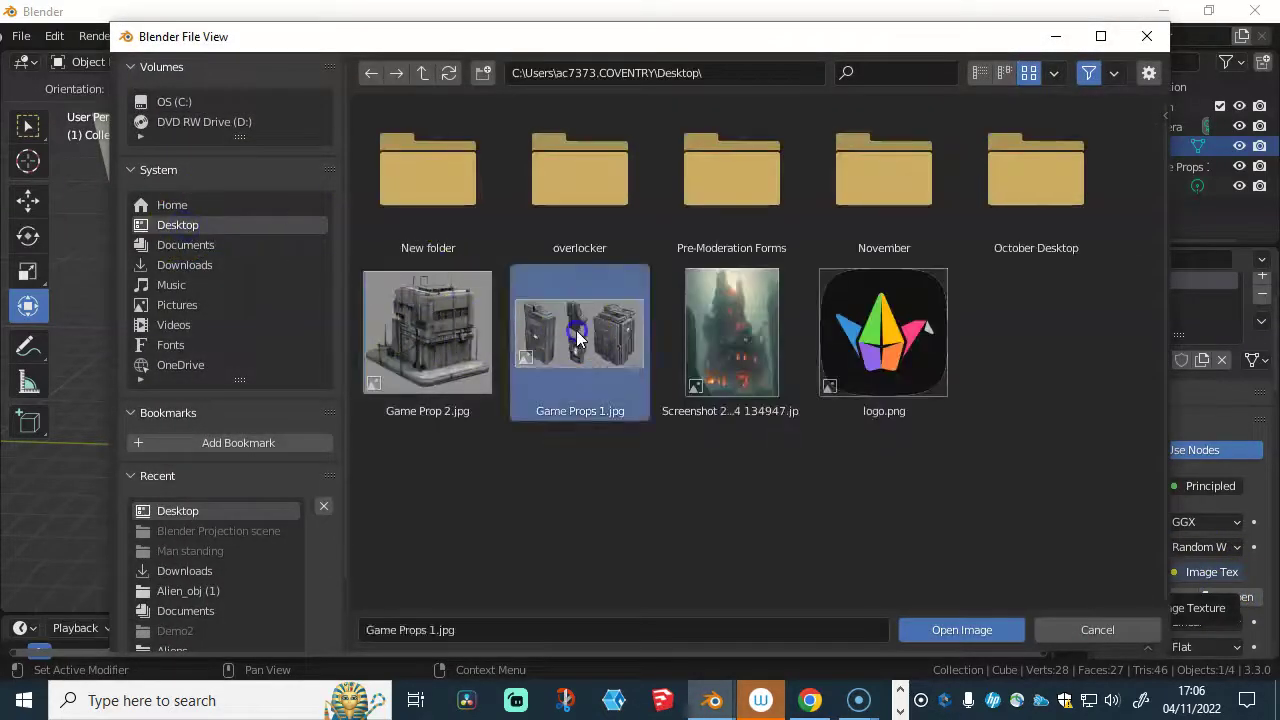
{"action": "left_click", "coordinate": [929, 625]}
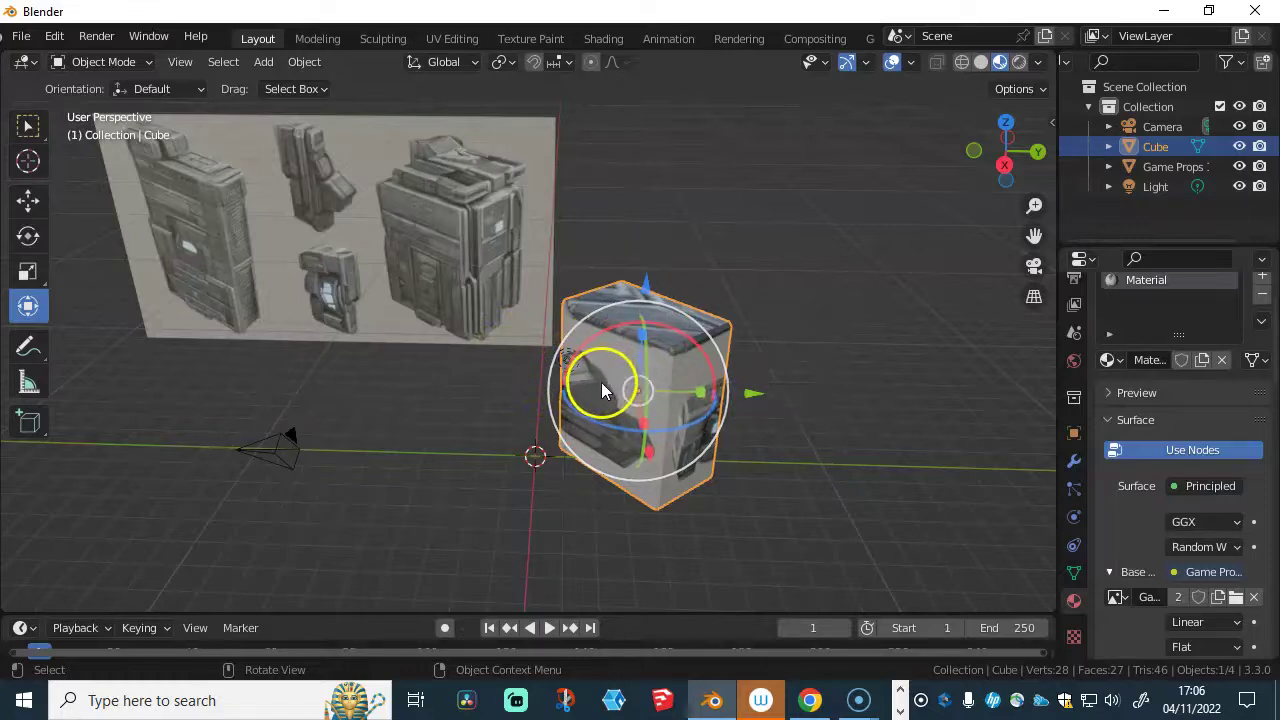
- Select all faces of the cube in Edit Mode and UV-map them with Project from View
{"action": "key", "text": "Tab"}
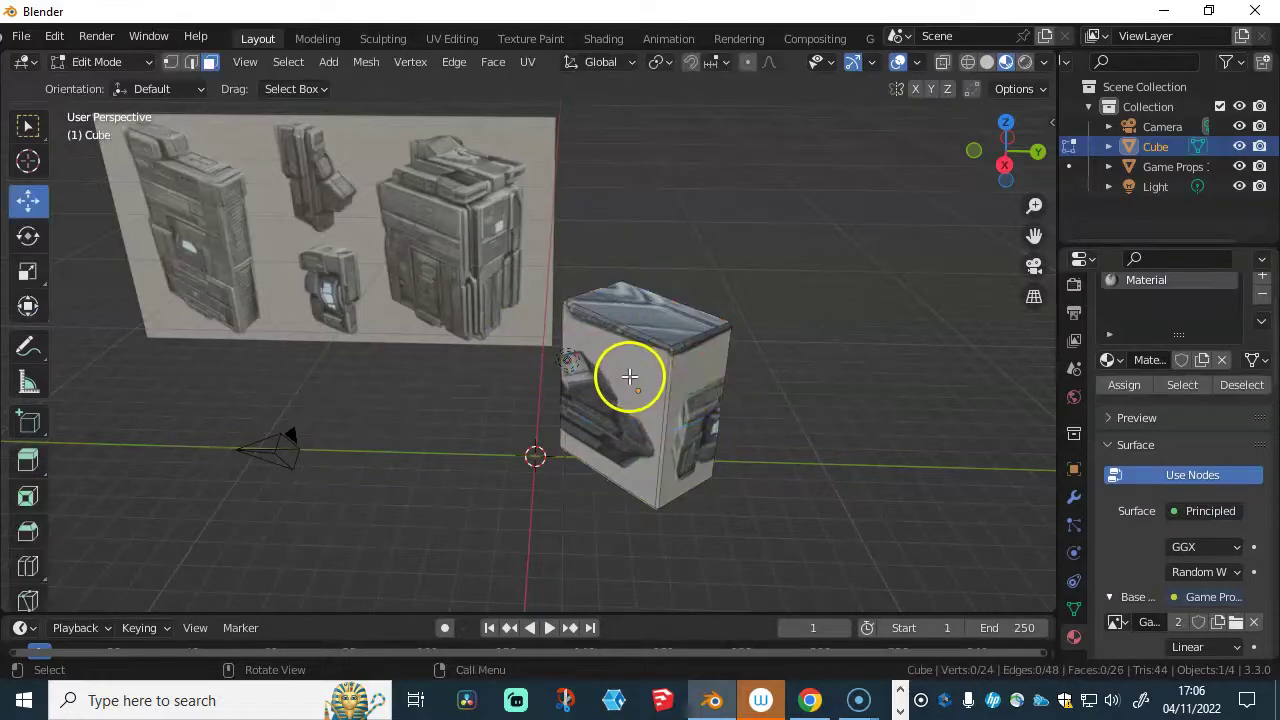
{"action": "key", "text": "a"}
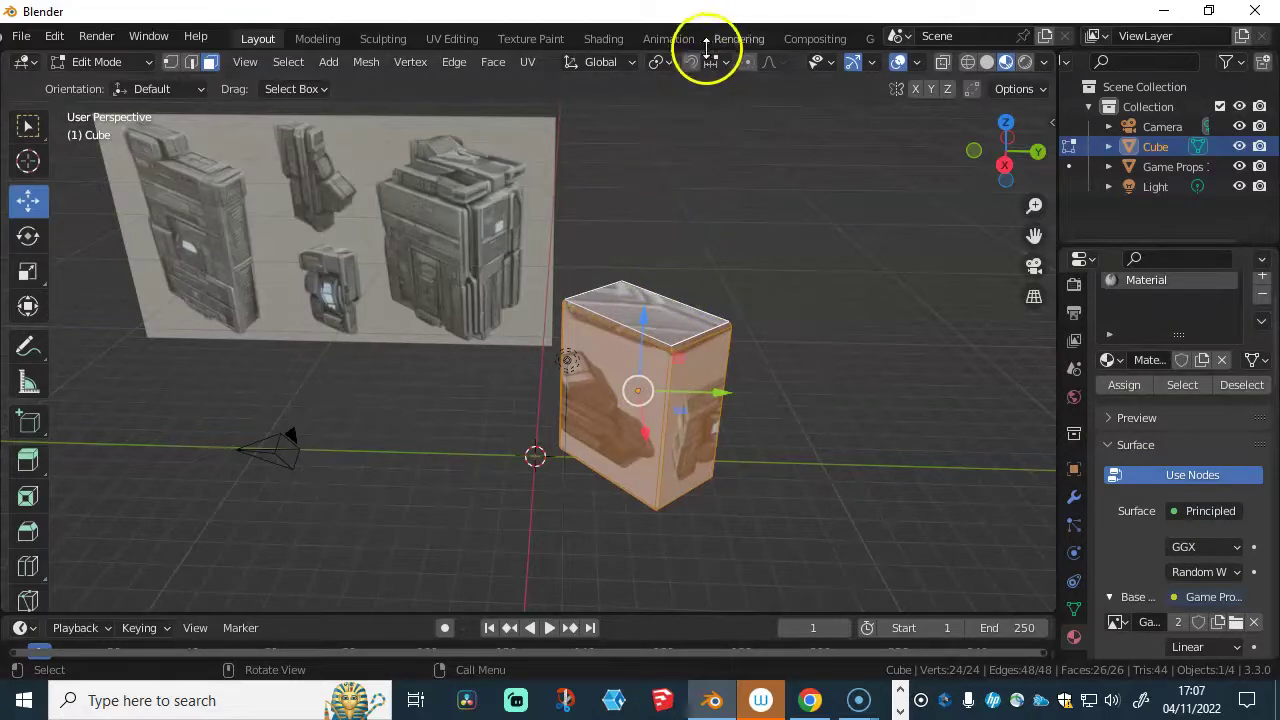
{"action": "left_click", "coordinate": [526, 64]}
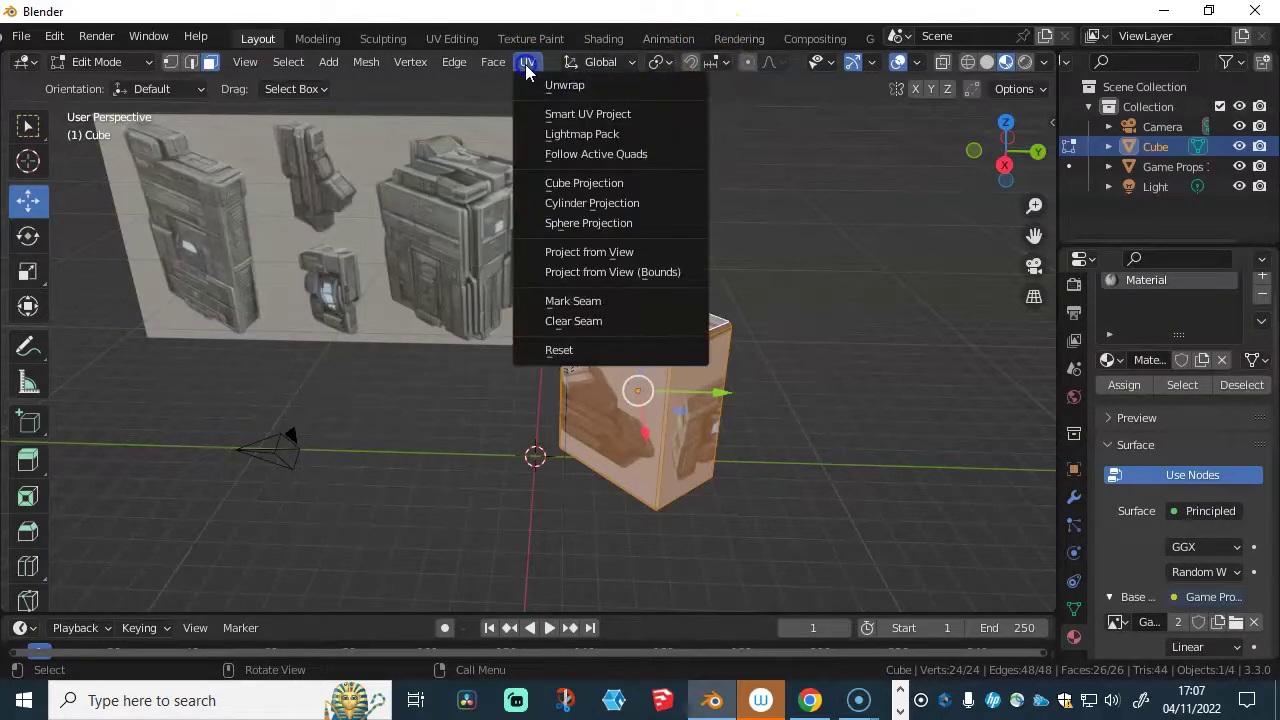
{"action": "left_click", "coordinate": [589, 253]}
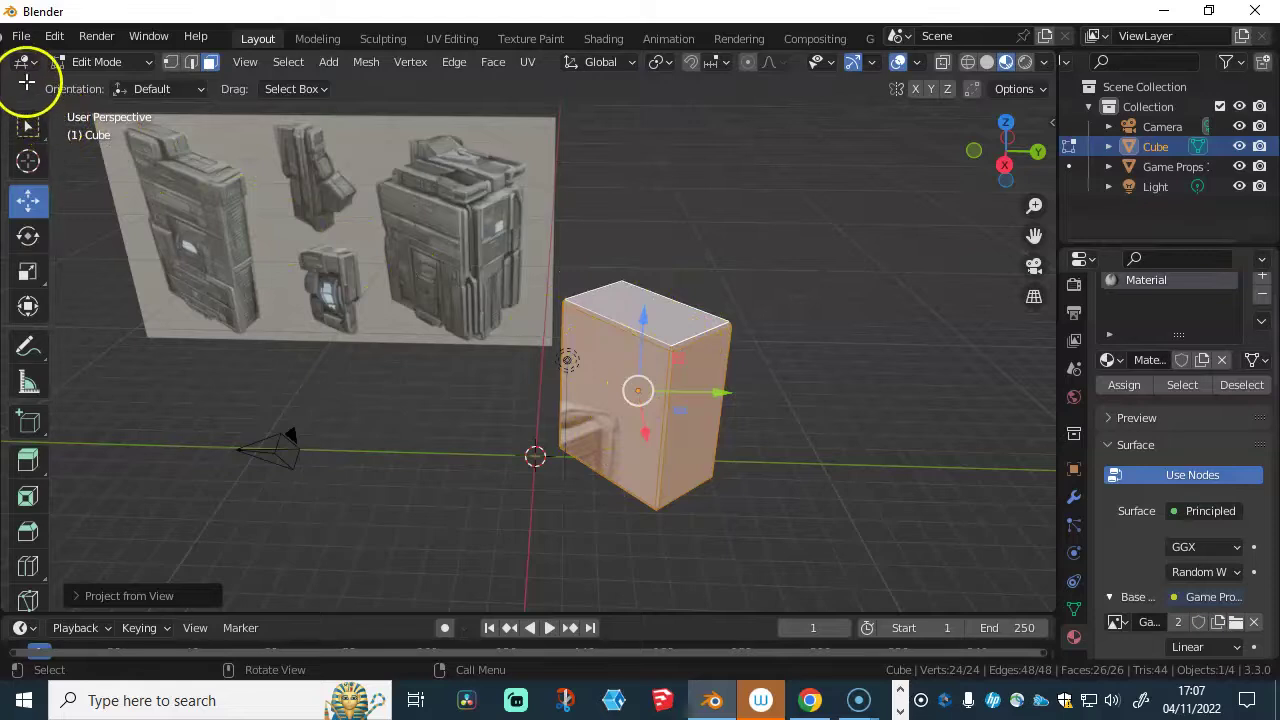
- Split the 3D viewport into two side-by-side areas, make one a UV Editor, and size both to roughly equal widths
{"action": "left_click_drag", "start_coordinate": [5, 60], "coordinate": [1030, 152]}
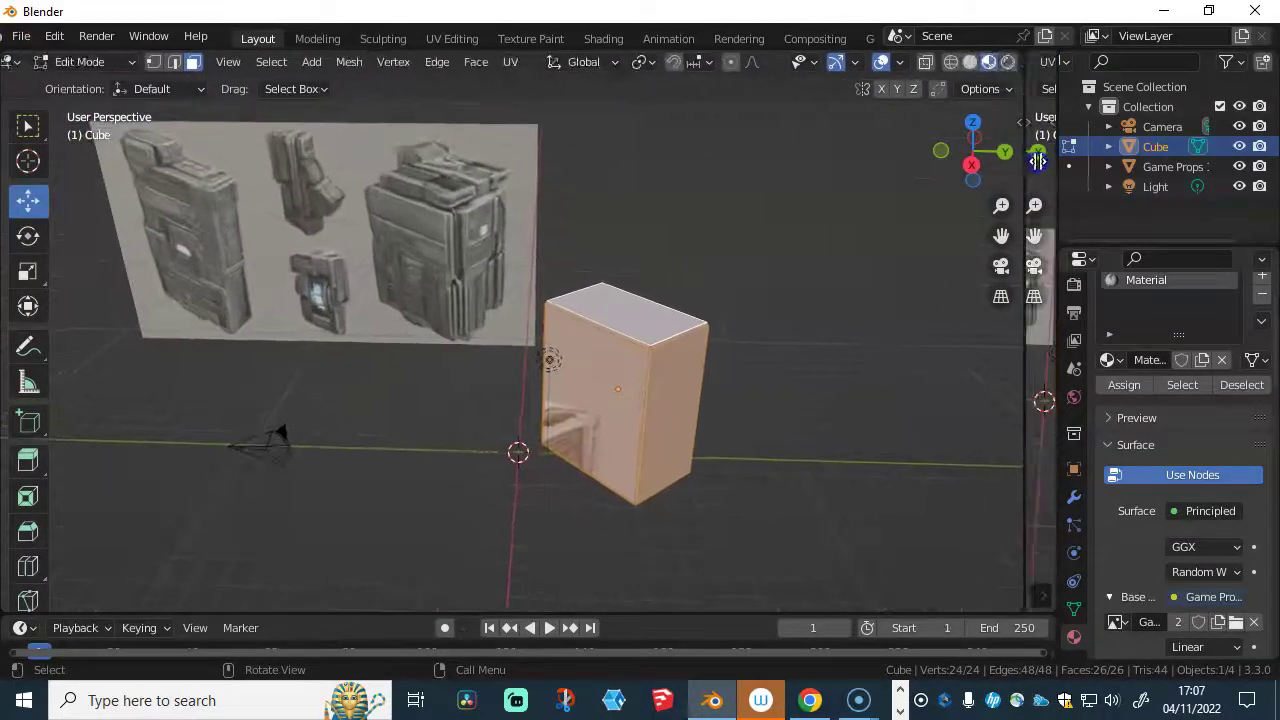
{"action": "left_click", "coordinate": [13, 66]}
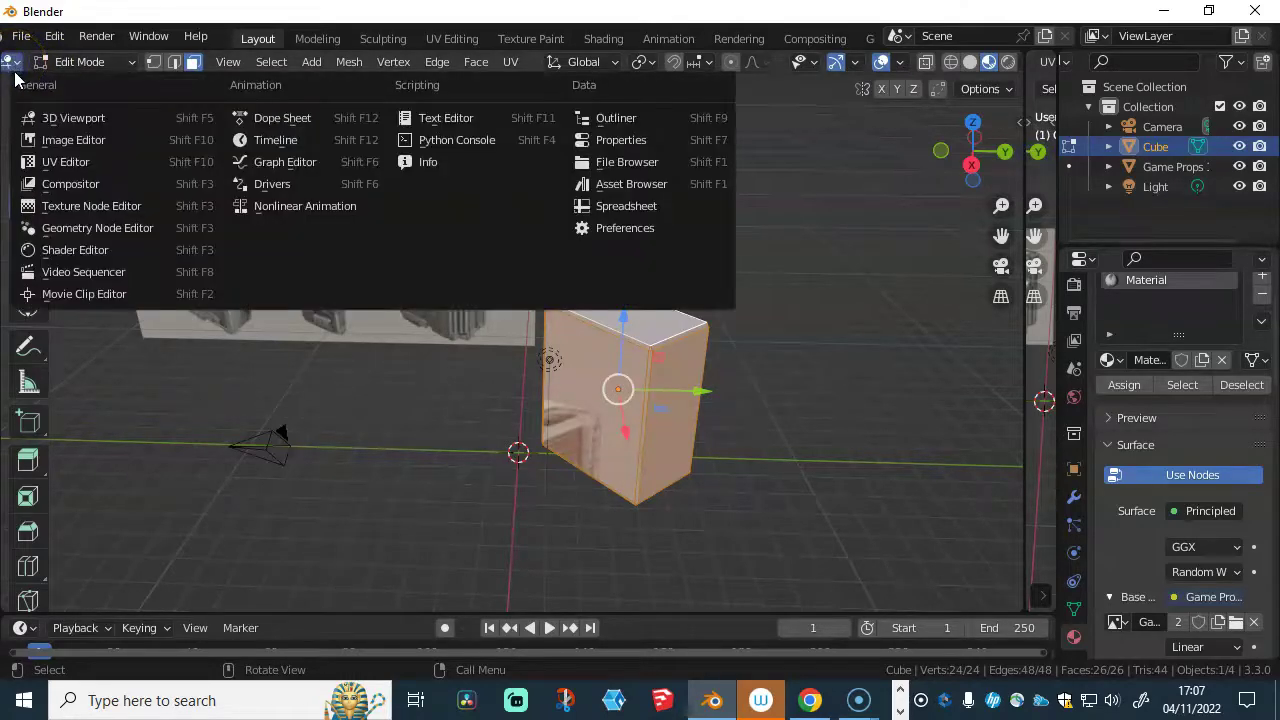
{"action": "left_click", "coordinate": [85, 162]}
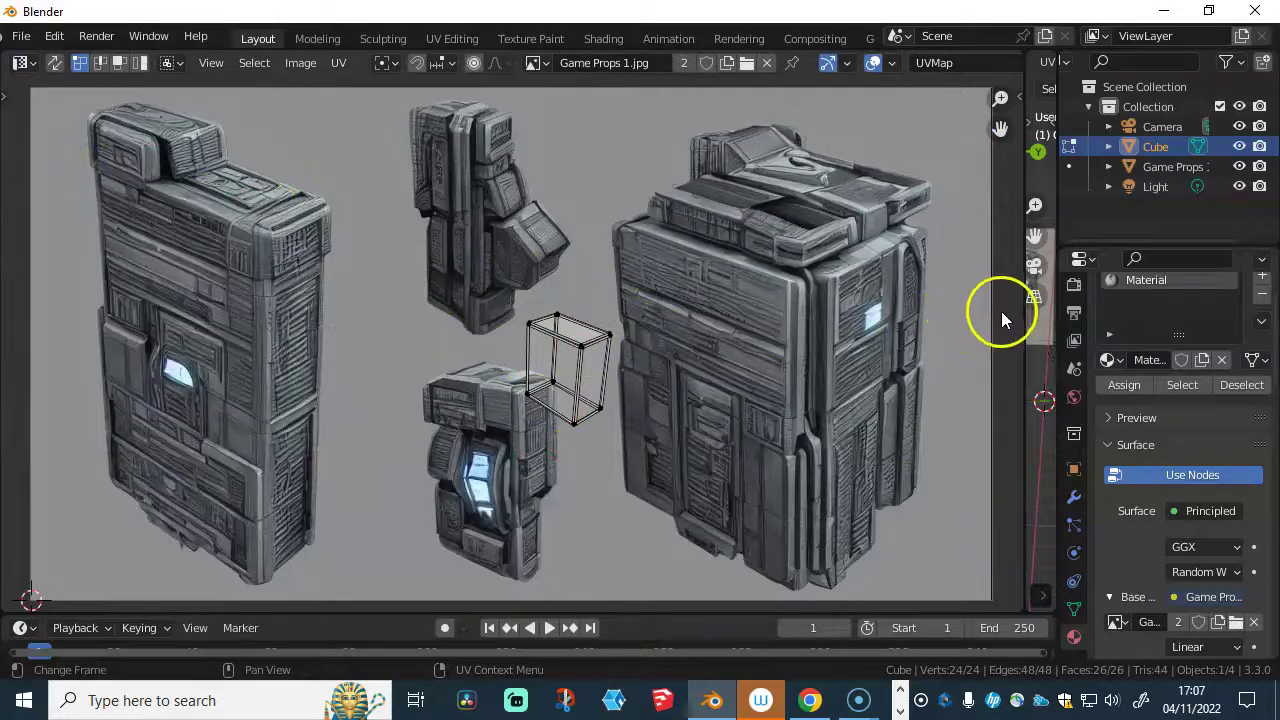
{"action": "left_click_drag", "start_coordinate": [1020, 314], "coordinate": [822, 328]}
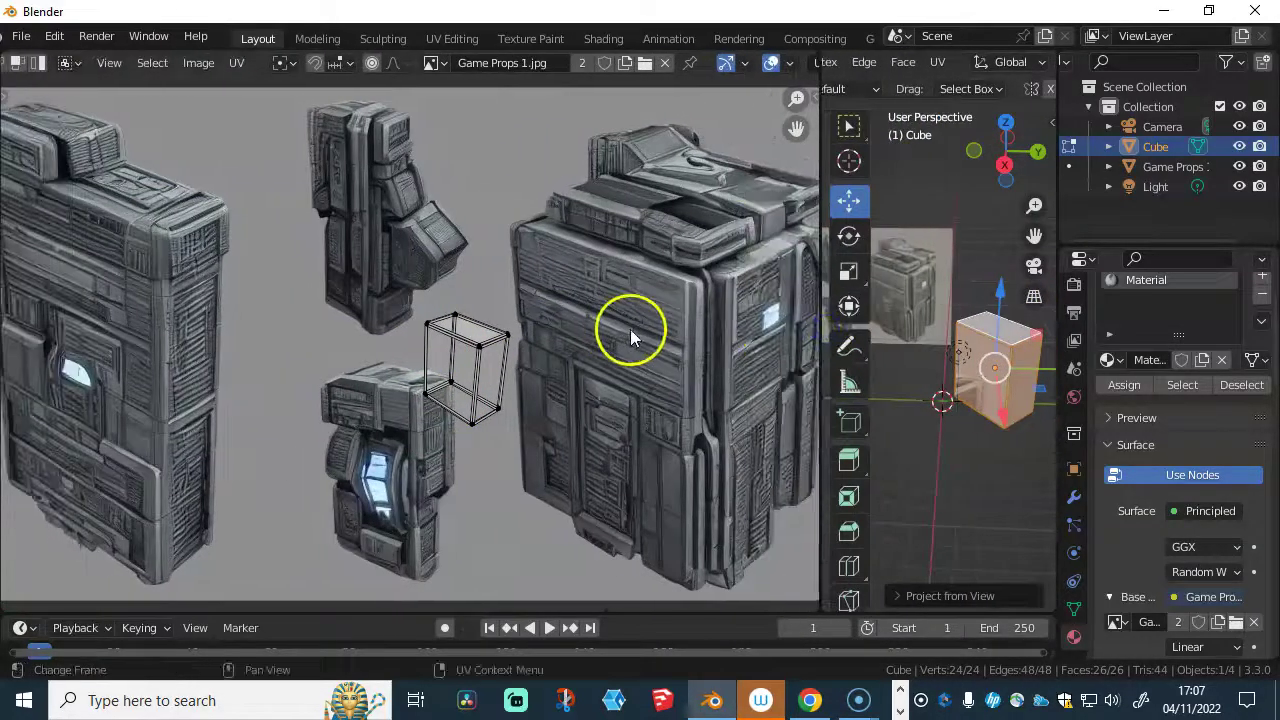
{"action": "middle_click_drag", "start_coordinate": [646, 330], "coordinate": [417, 341]}
{"action": "left_click", "coordinate": [973, 340]}
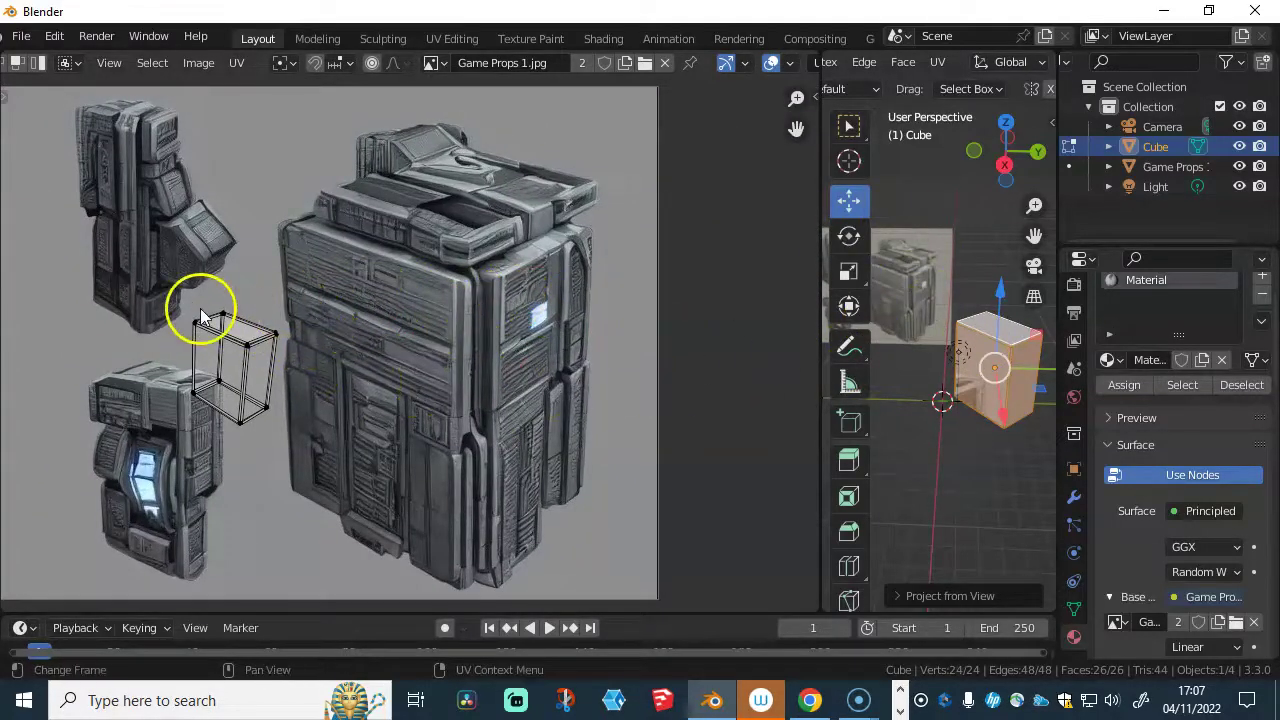
{"action": "left_click_drag", "start_coordinate": [820, 311], "coordinate": [609, 323]}
{"action": "left_click", "coordinate": [837, 374]}
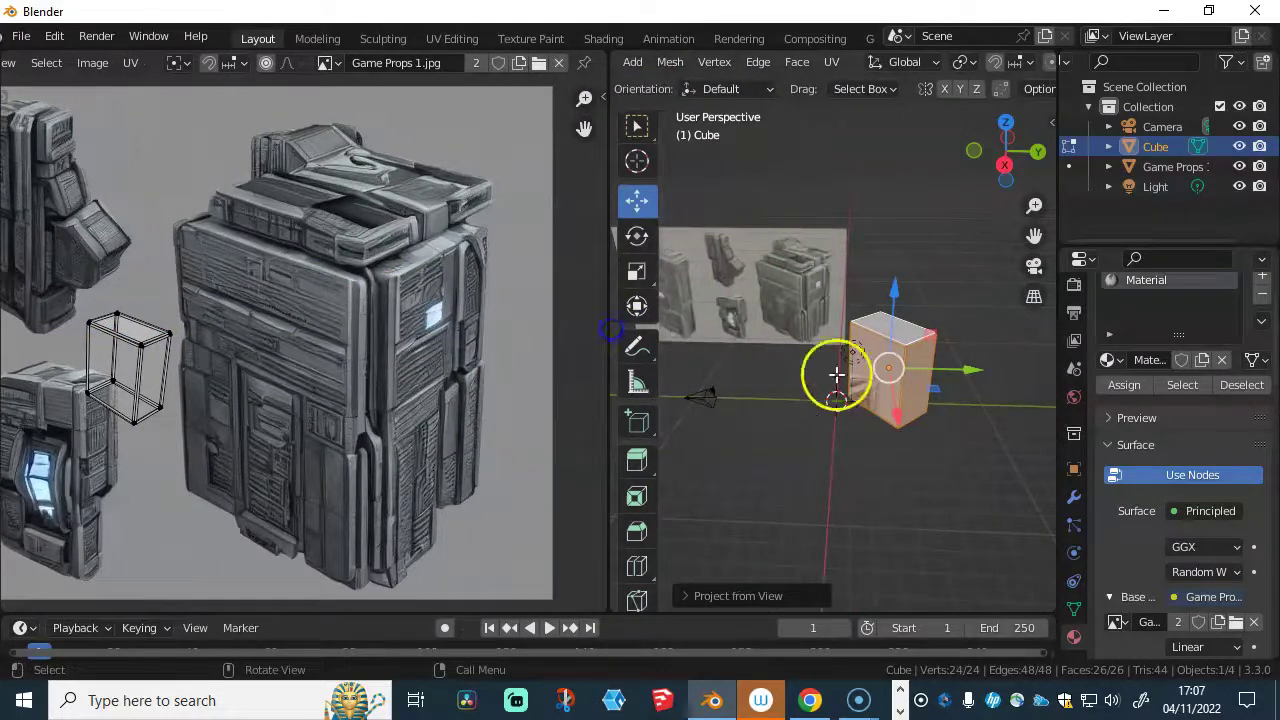
- Select the cube's entire UV layout and move it onto the large box-shaped prop in the texture image
{"action": "middle_click_drag", "start_coordinate": [885, 374], "coordinate": [843, 357]}
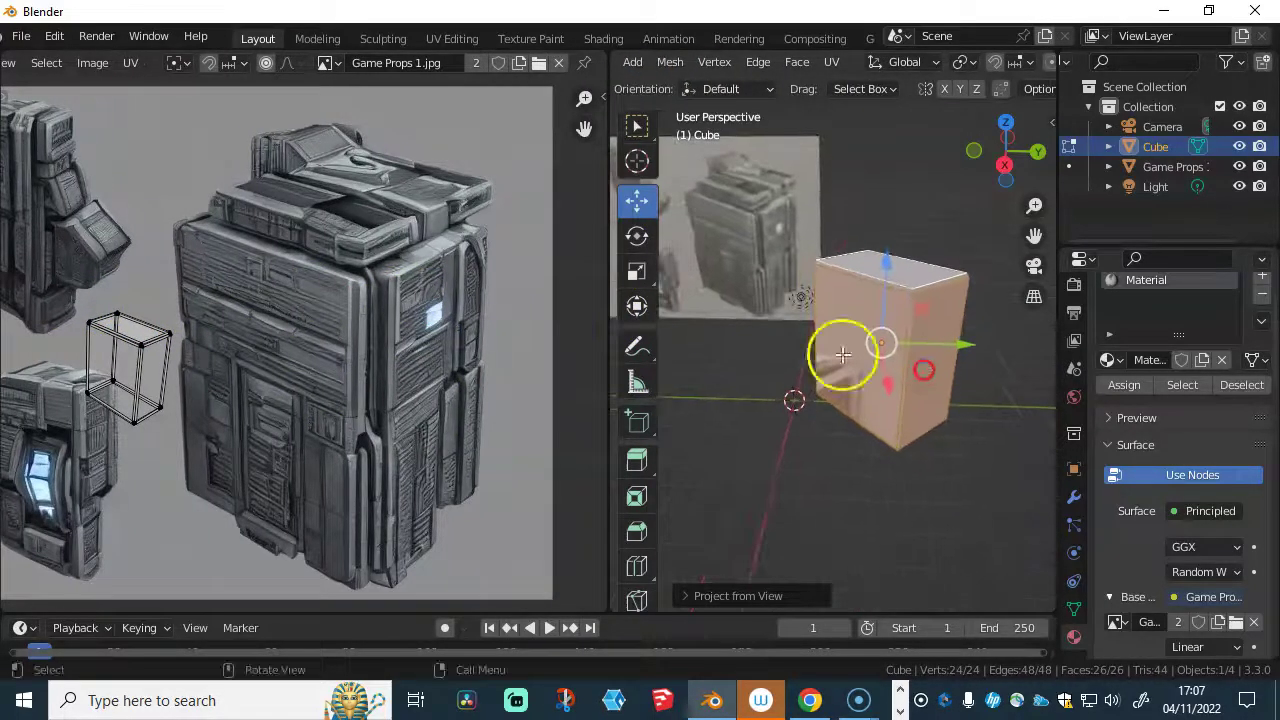
{"action": "middle_click_drag", "start_coordinate": [274, 372], "coordinate": [350, 368]}
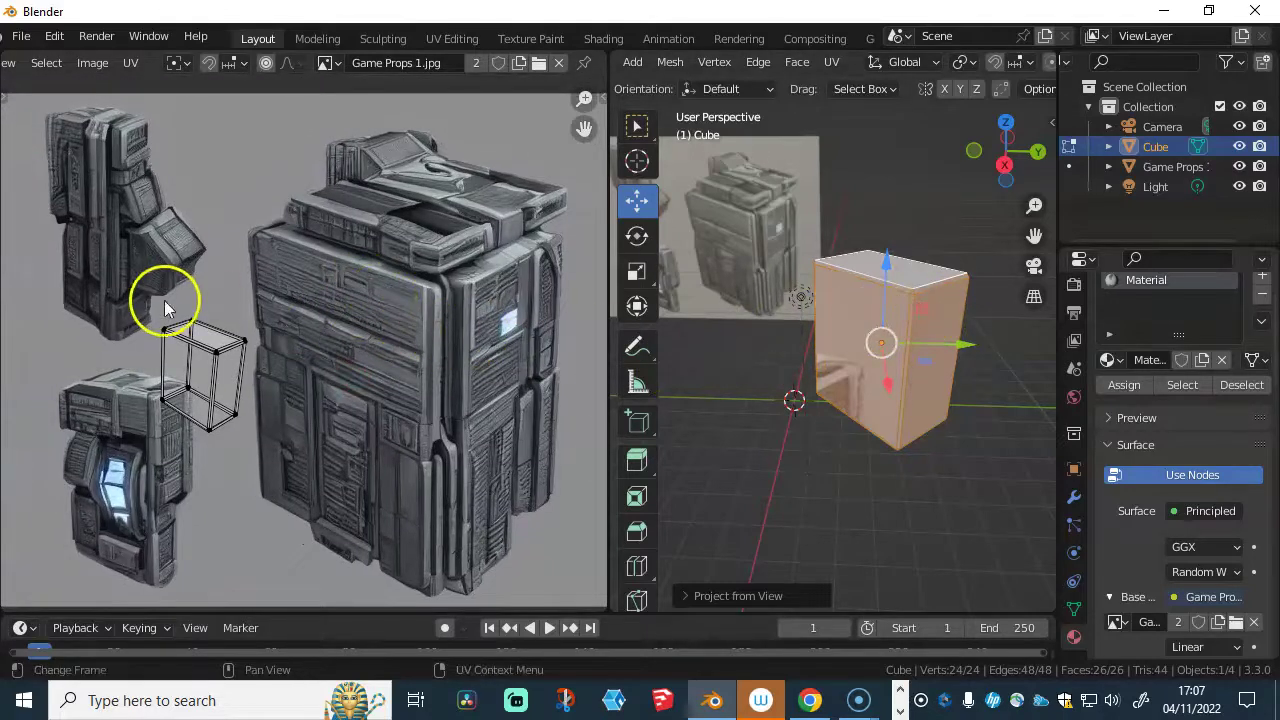
{"action": "left_click_drag", "start_coordinate": [148, 310], "coordinate": [272, 440]}
{"action": "key", "text": "g"}
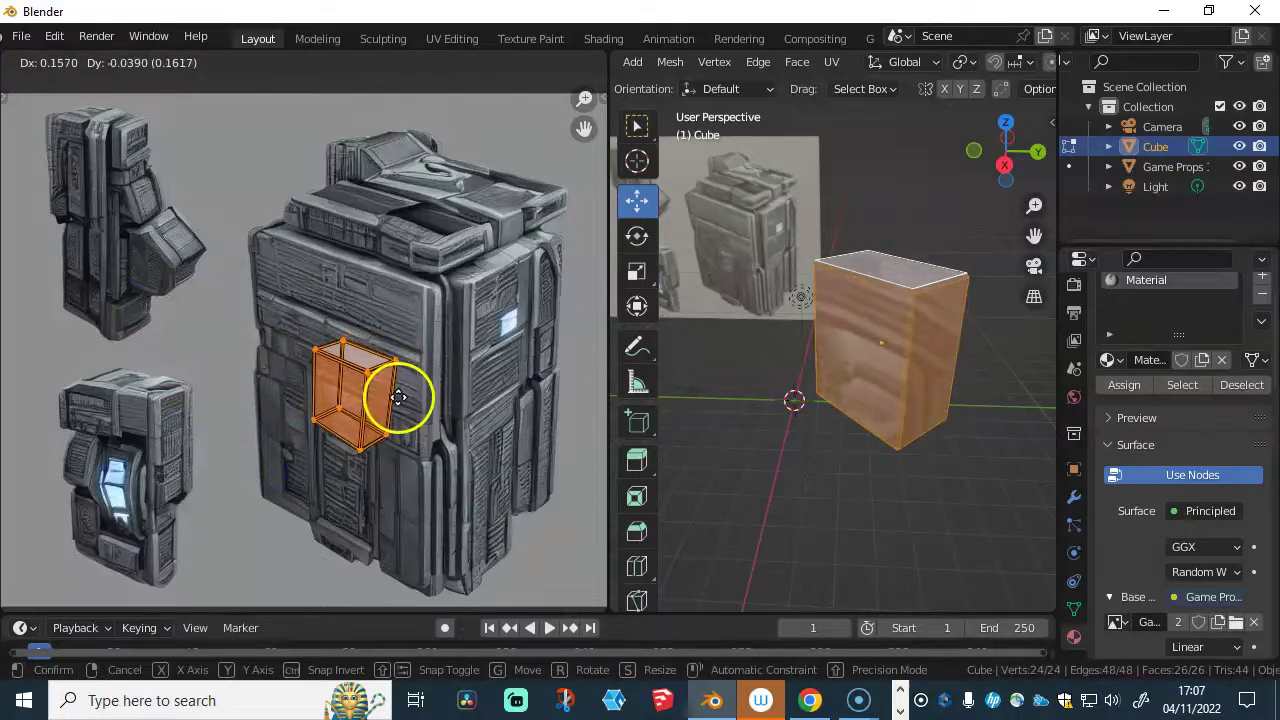
{"action": "left_click", "coordinate": [352, 327]}
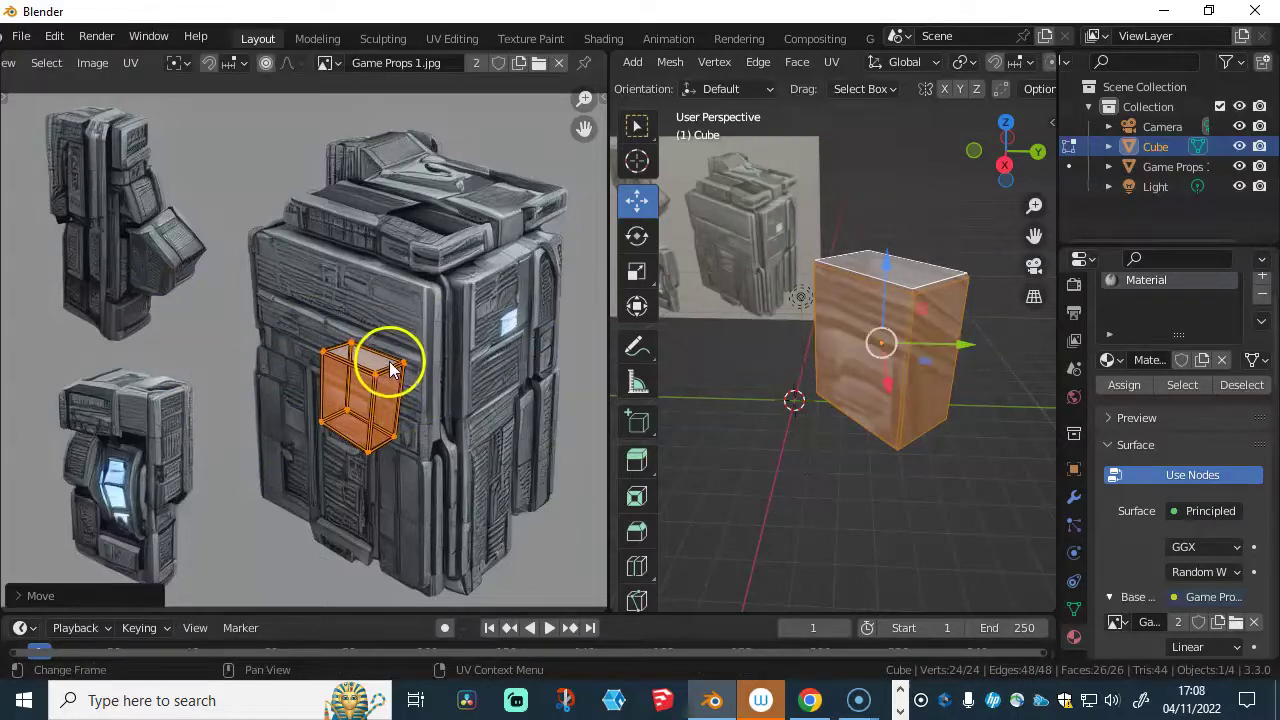
- Scale up the UV layout to more than twice its size and rotate it slightly so its edges follow the pictured prop
{"action": "key", "text": "s"}
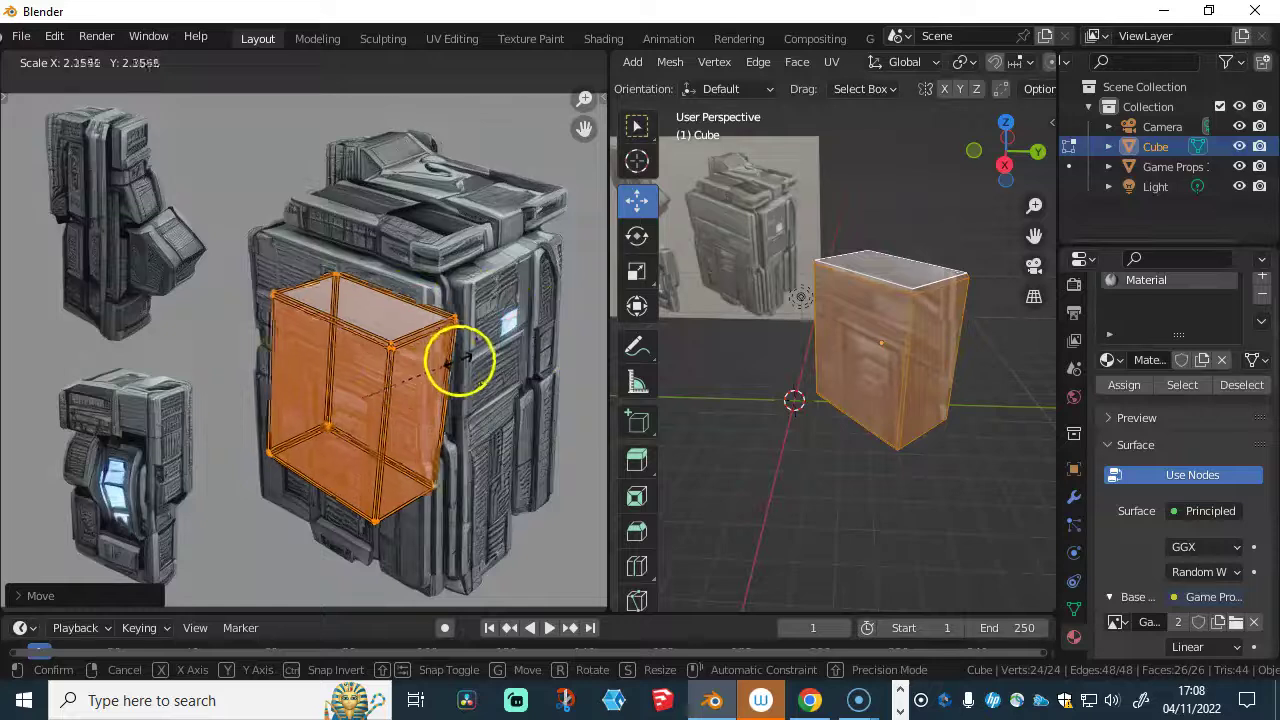
{"action": "left_click", "coordinate": [473, 364]}
{"action": "key", "text": "r"}
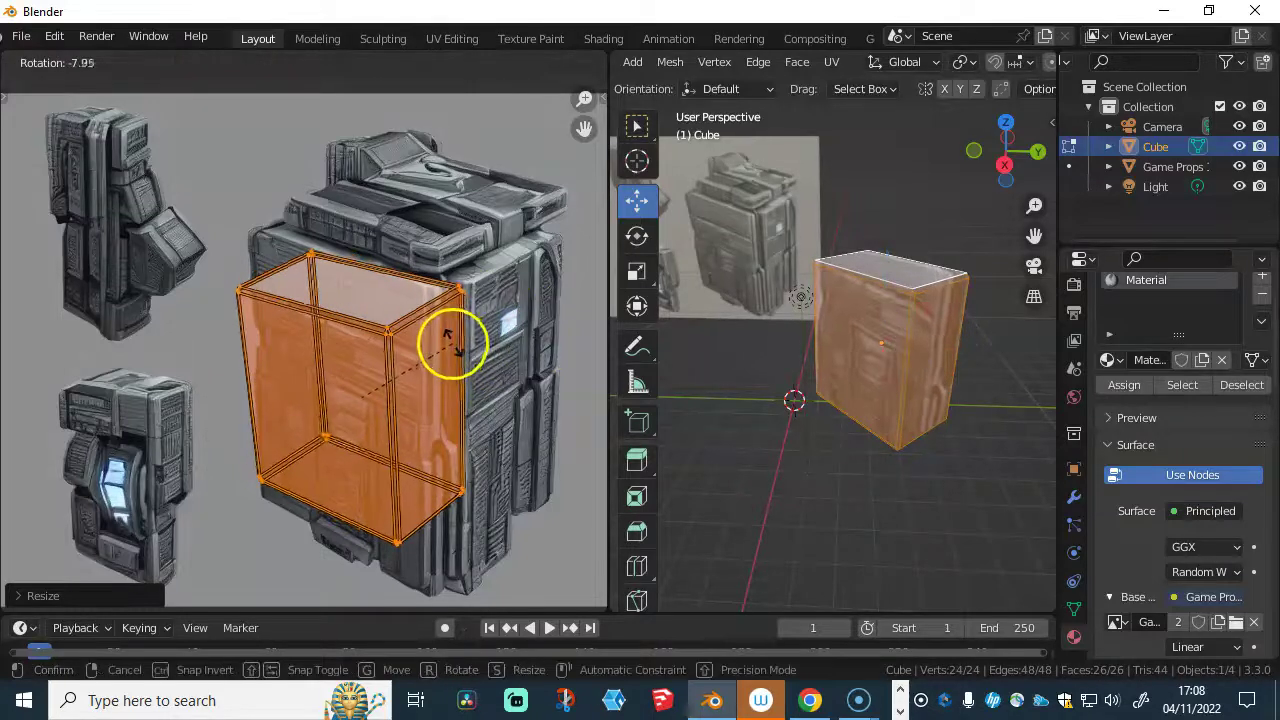
{"action": "left_click", "coordinate": [455, 350]}
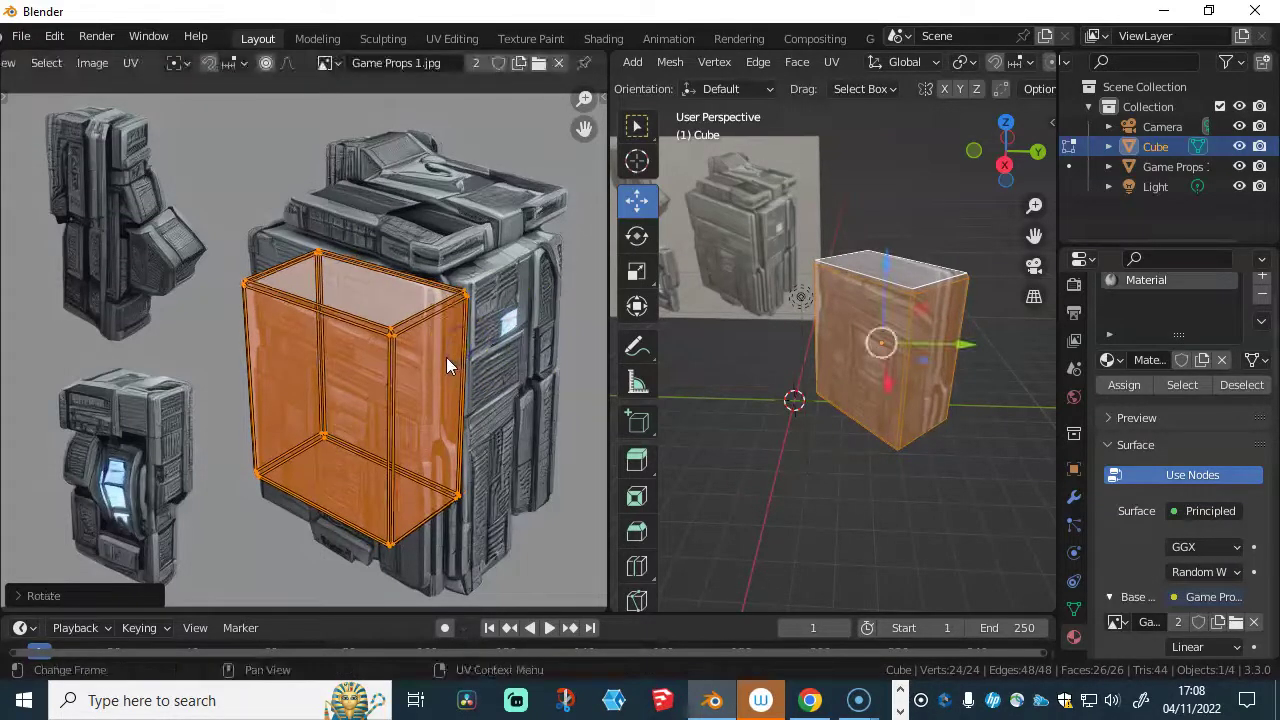
- Move and enlarge the whole UV layout until it covers the front and side of the large pictured prop
{"action": "key", "text": "g"}
{"action": "left_click", "coordinate": [500, 374]}
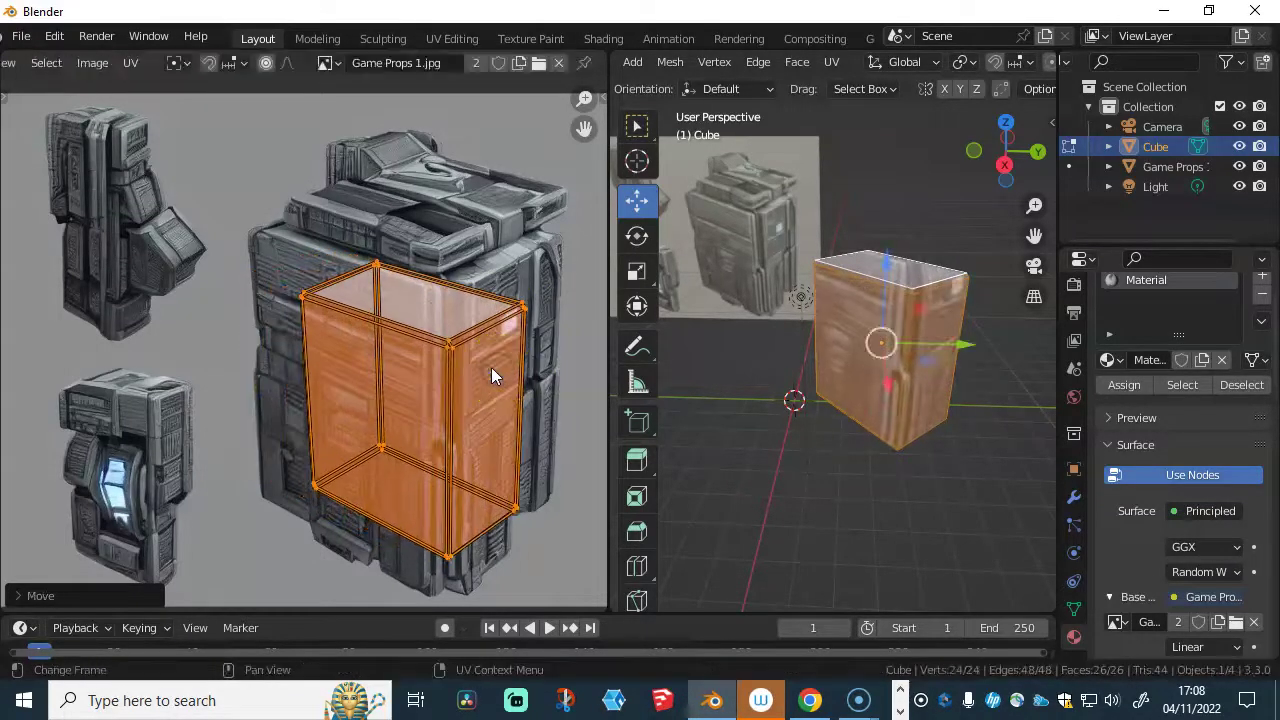
{"action": "key", "text": "s"}
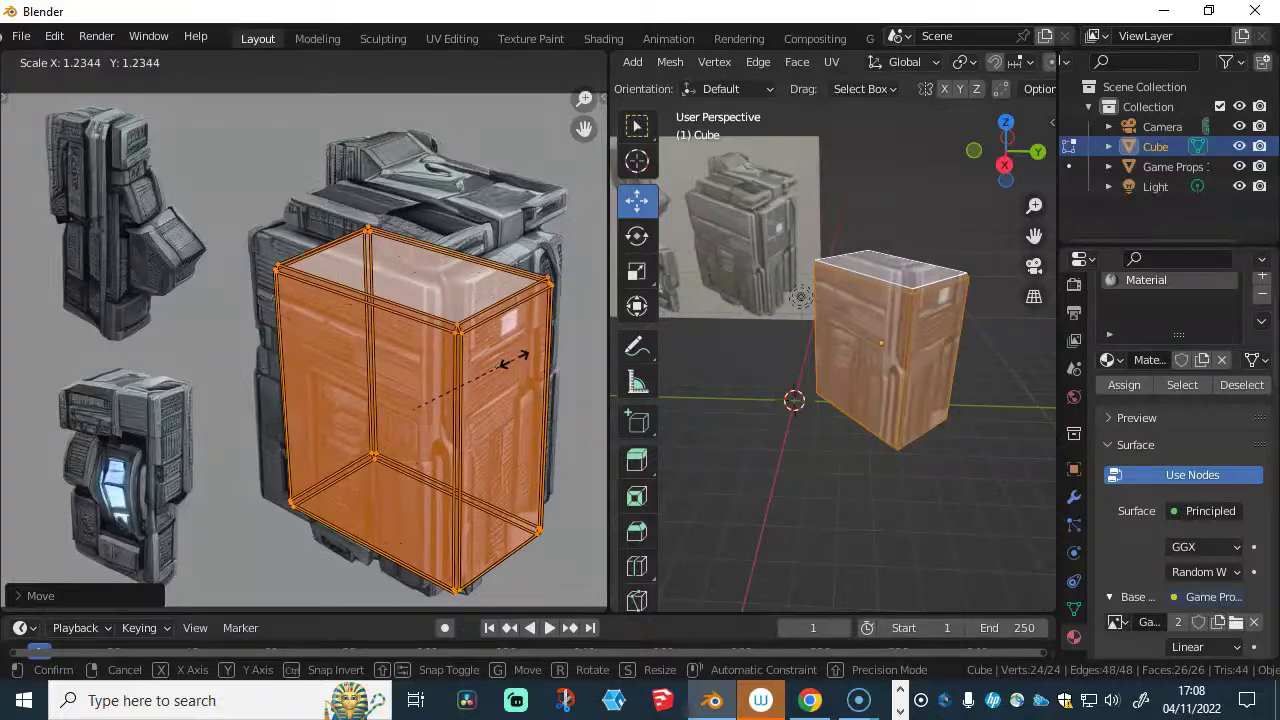
{"action": "left_click", "coordinate": [511, 367]}
{"action": "key", "text": "g"}
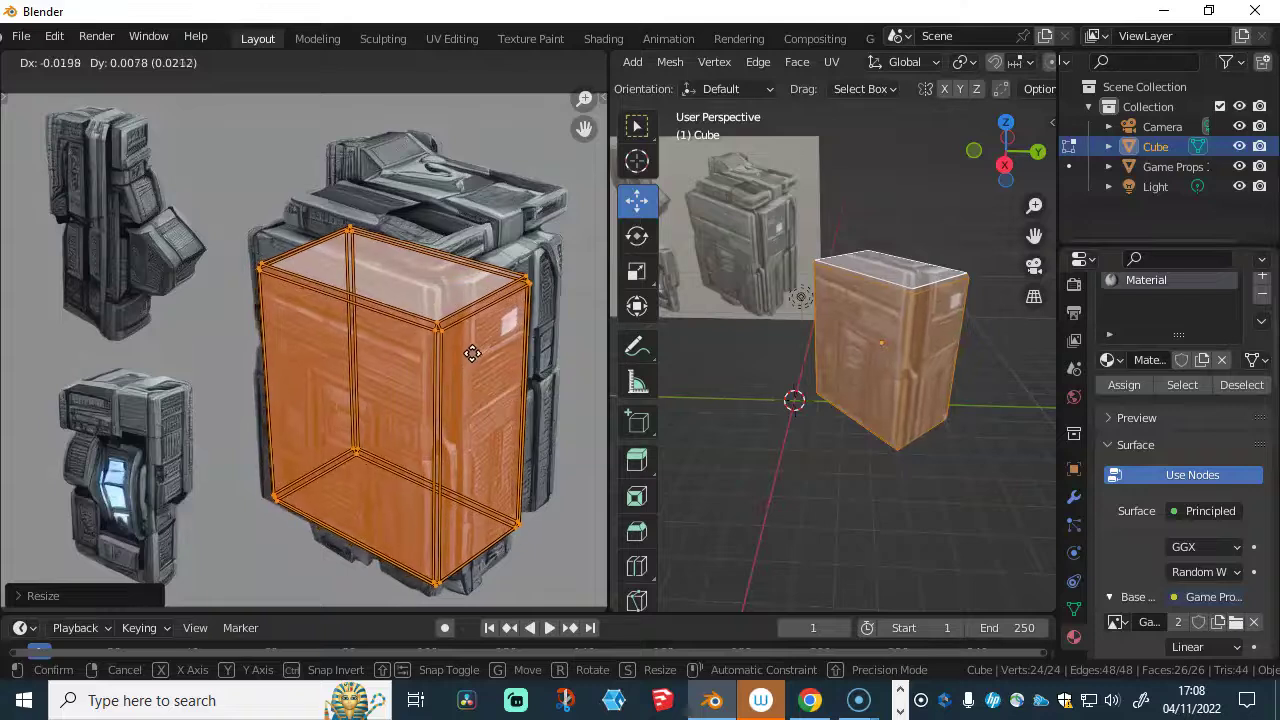
{"action": "left_click", "coordinate": [470, 352]}
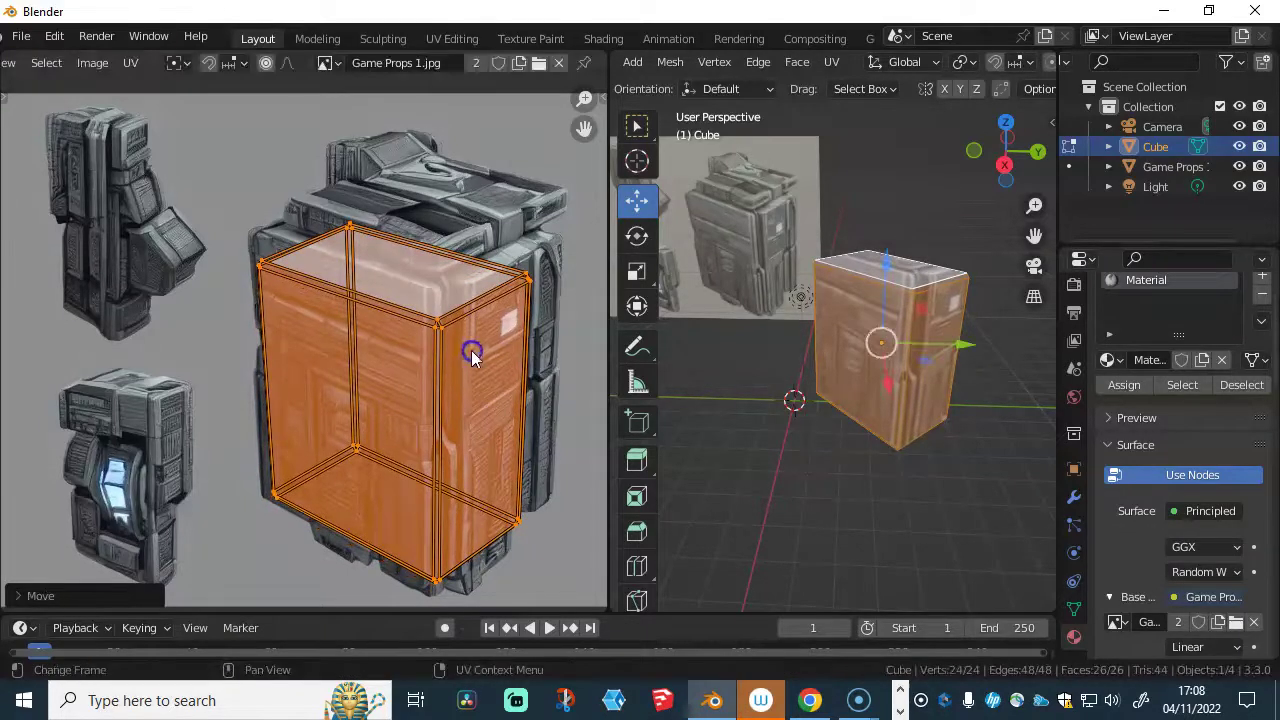
{"action": "key", "text": "s"}
{"action": "left_click", "coordinate": [476, 352]}
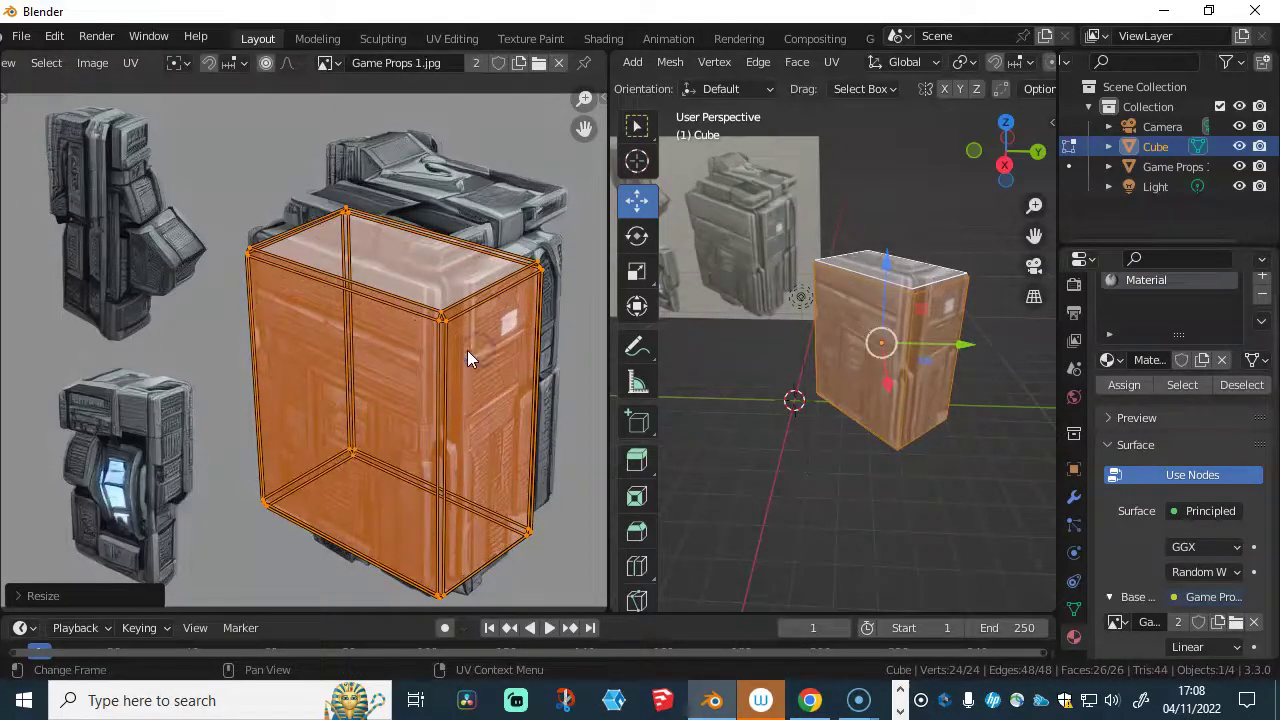
{"action": "key", "text": "g"}
{"action": "left_click", "coordinate": [471, 343]}
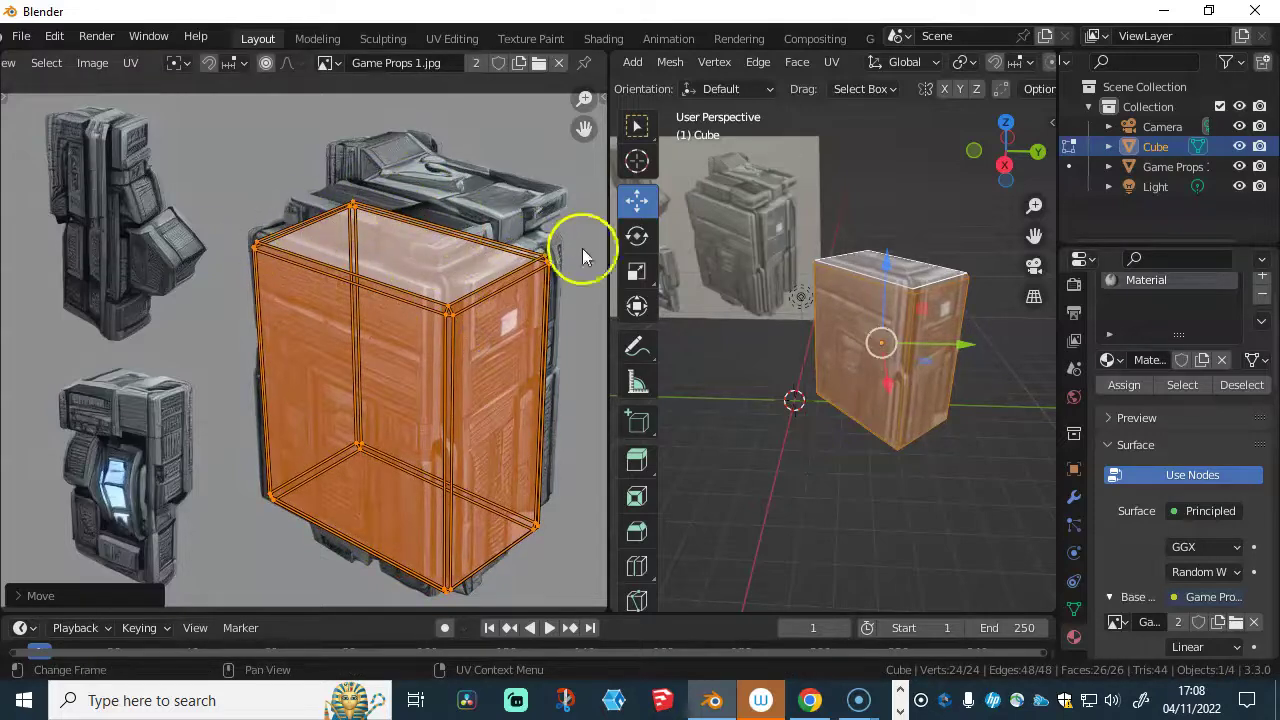
- Move the UV layout's upper back, right and left corner vertices outward to match the top of the pictured prop
{"action": "left_click_drag", "start_coordinate": [370, 213], "coordinate": [372, 203]}
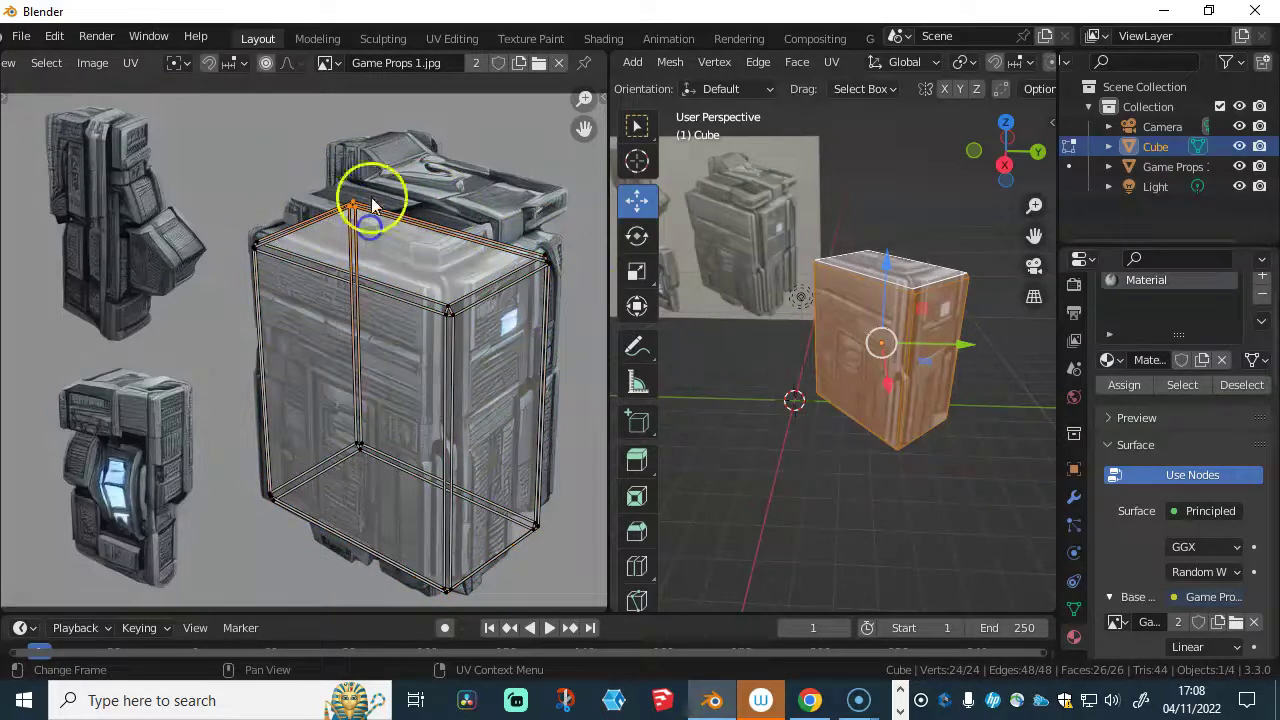
{"action": "key", "text": "g"}
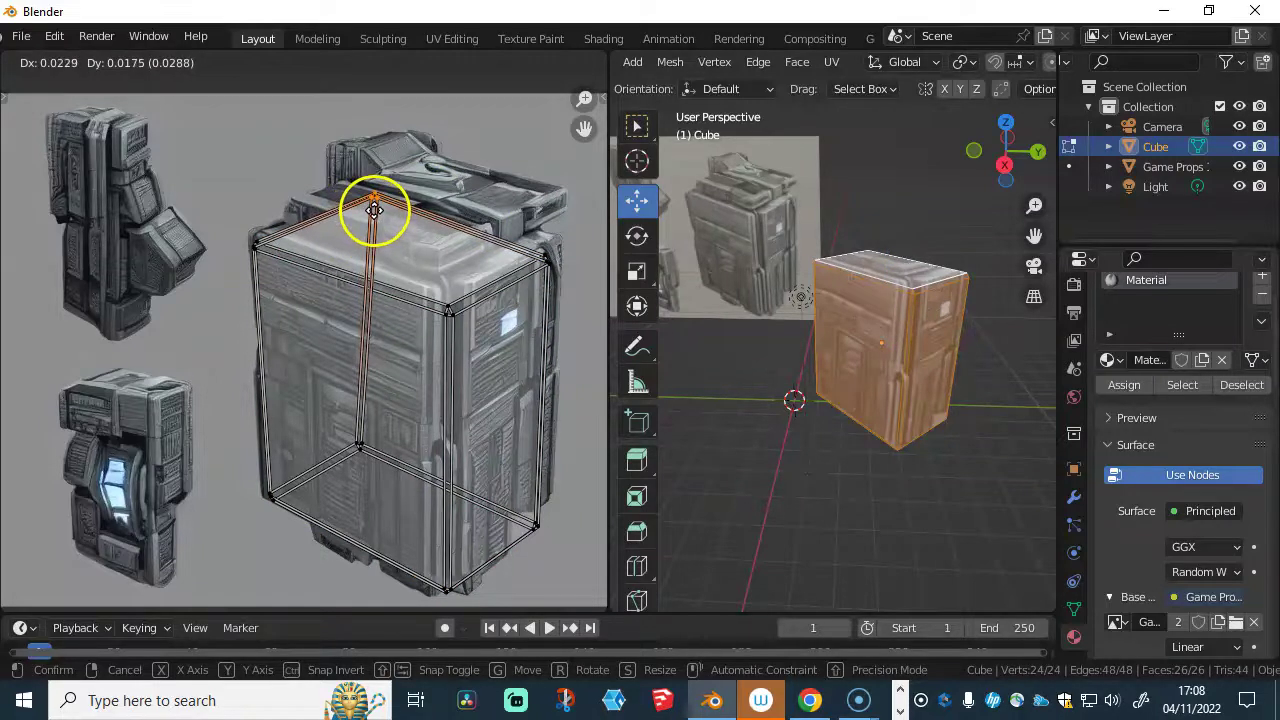
{"action": "left_click", "coordinate": [357, 212]}
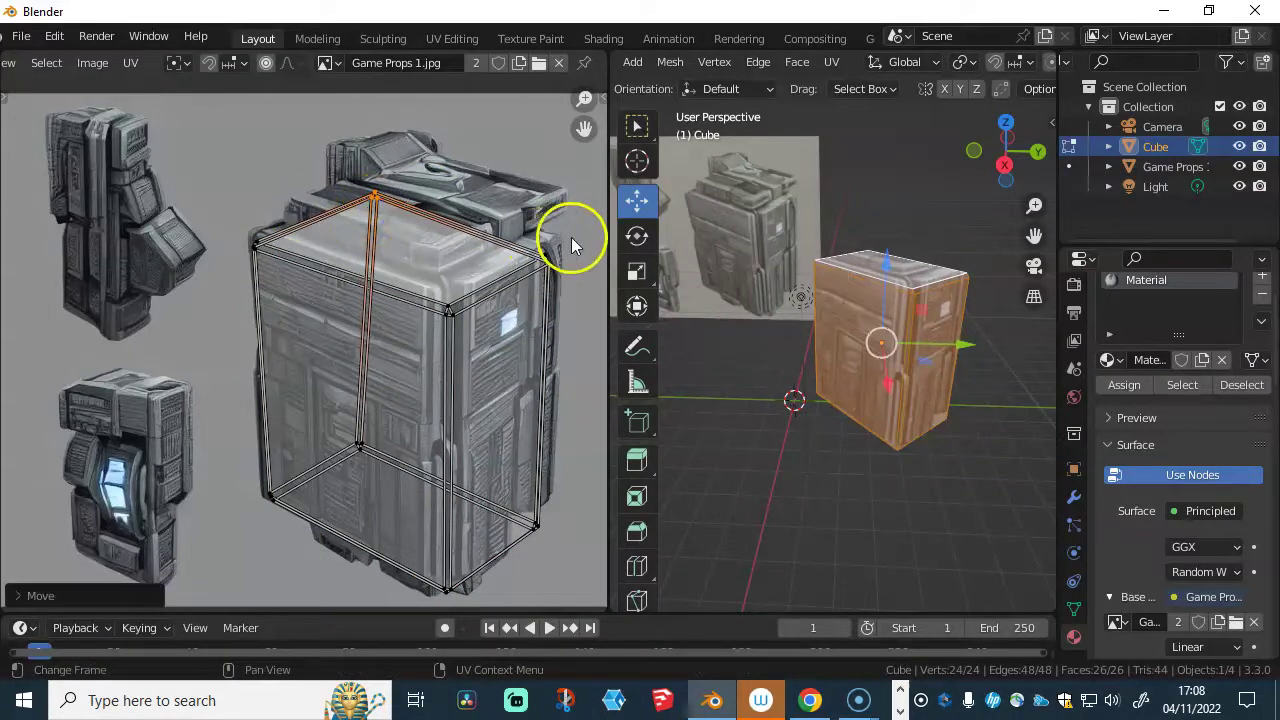
{"action": "left_click", "coordinate": [545, 262]}
{"action": "key", "text": "g"}
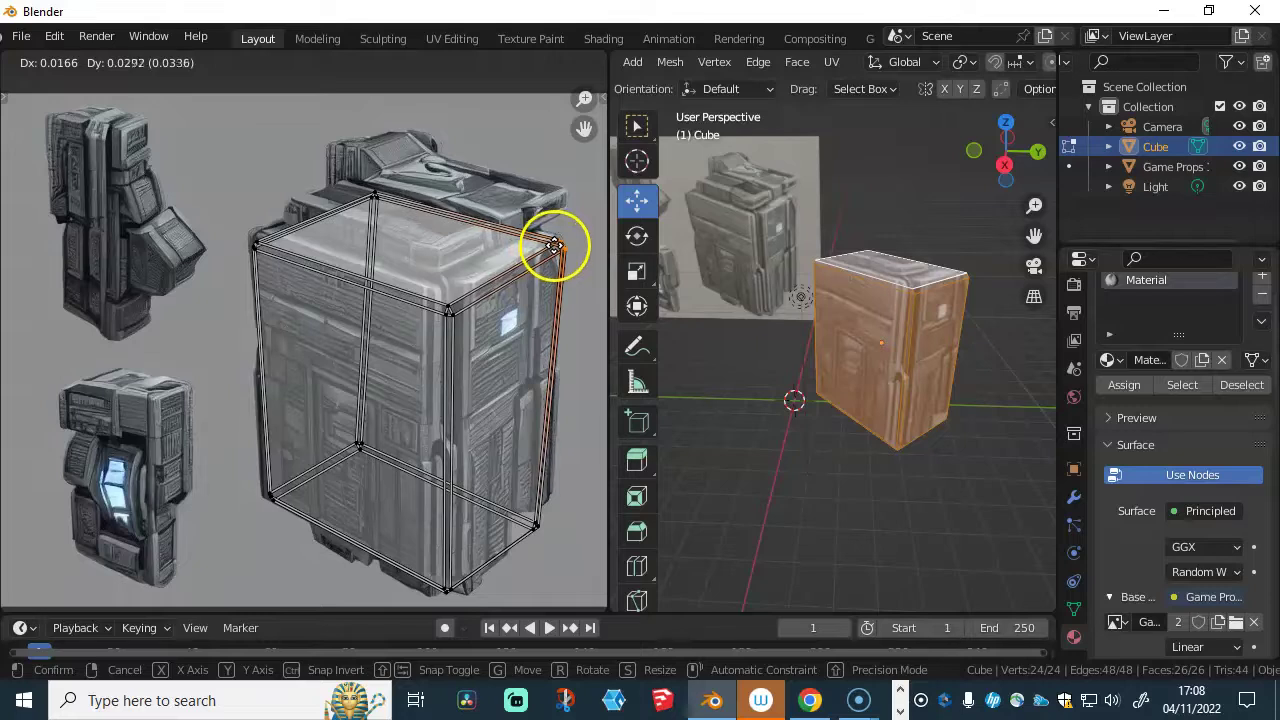
{"action": "left_click", "coordinate": [553, 248]}
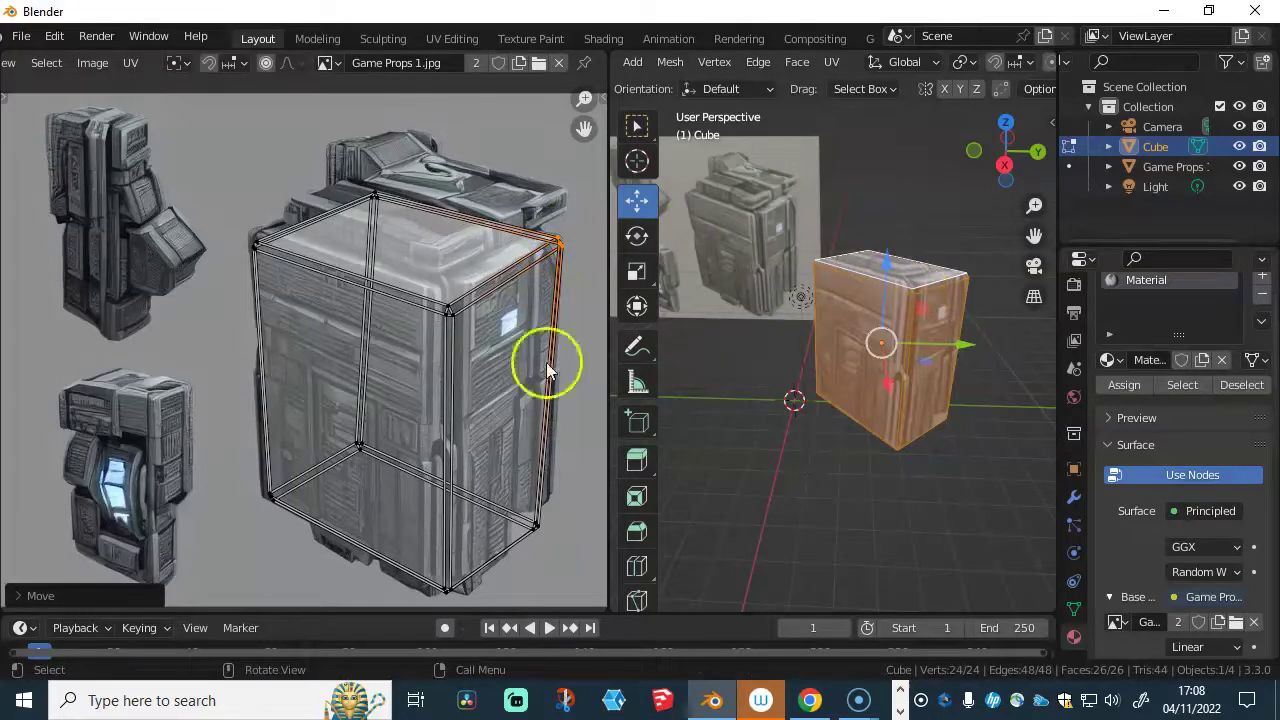
{"action": "left_click", "coordinate": [250, 242]}
{"action": "key", "text": "g"}
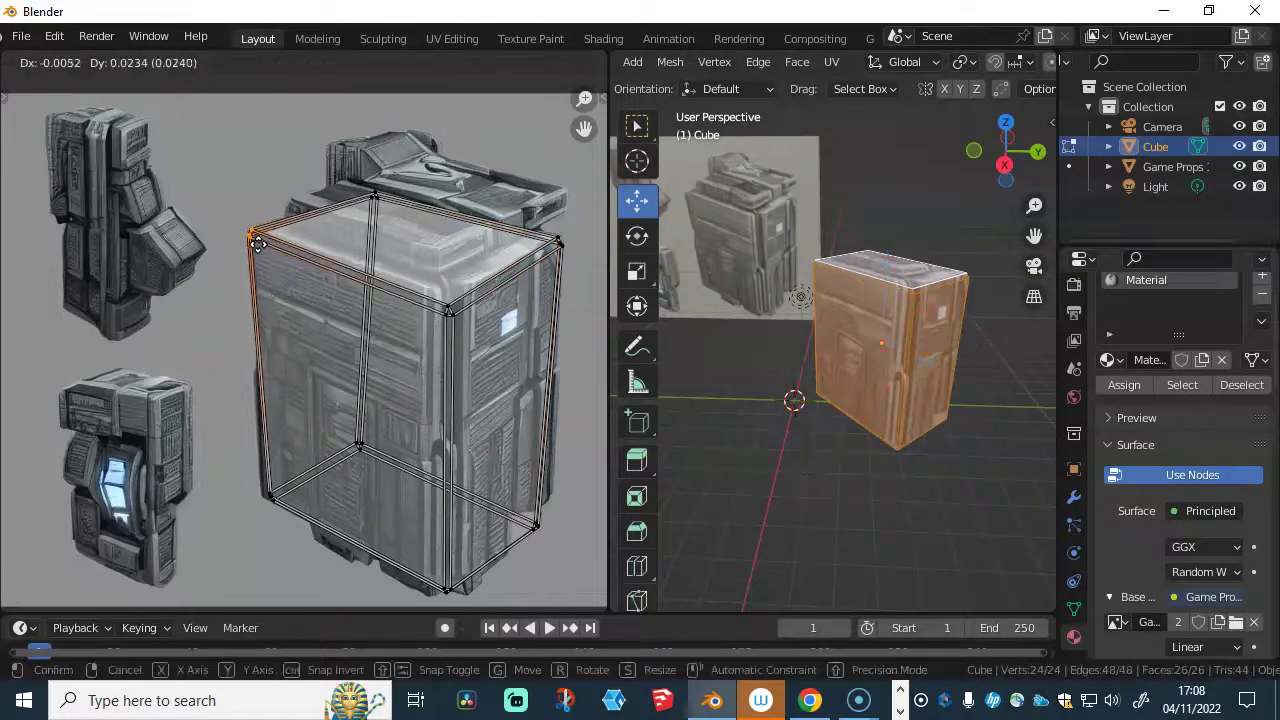
{"action": "left_click", "coordinate": [256, 244]}
- Adjust the UV layout's four lower corner vertices to follow the bottom edges of the pictured prop
{"action": "left_click_drag", "start_coordinate": [235, 468], "coordinate": [302, 535]}
{"action": "key", "text": "g"}
{"action": "left_click", "coordinate": [368, 450]}
{"action": "key", "text": "g"}
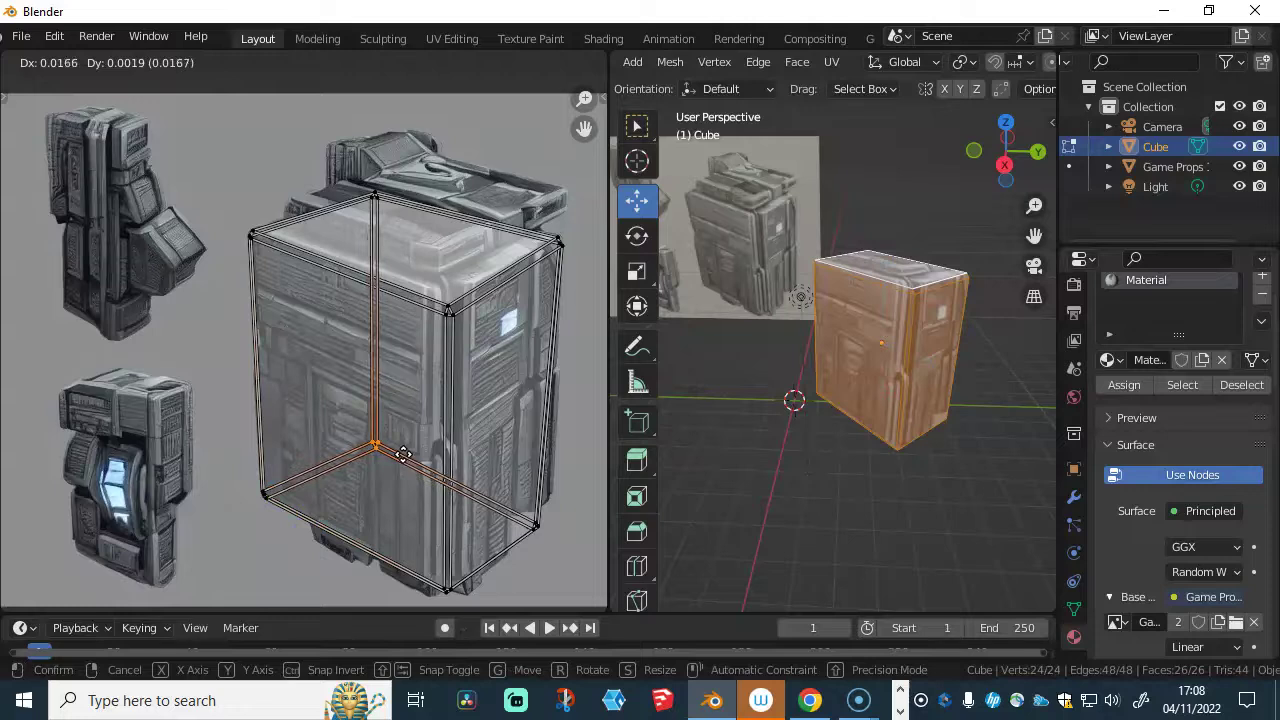
{"action": "left_click", "coordinate": [404, 458]}
{"action": "left_click", "coordinate": [545, 512]}
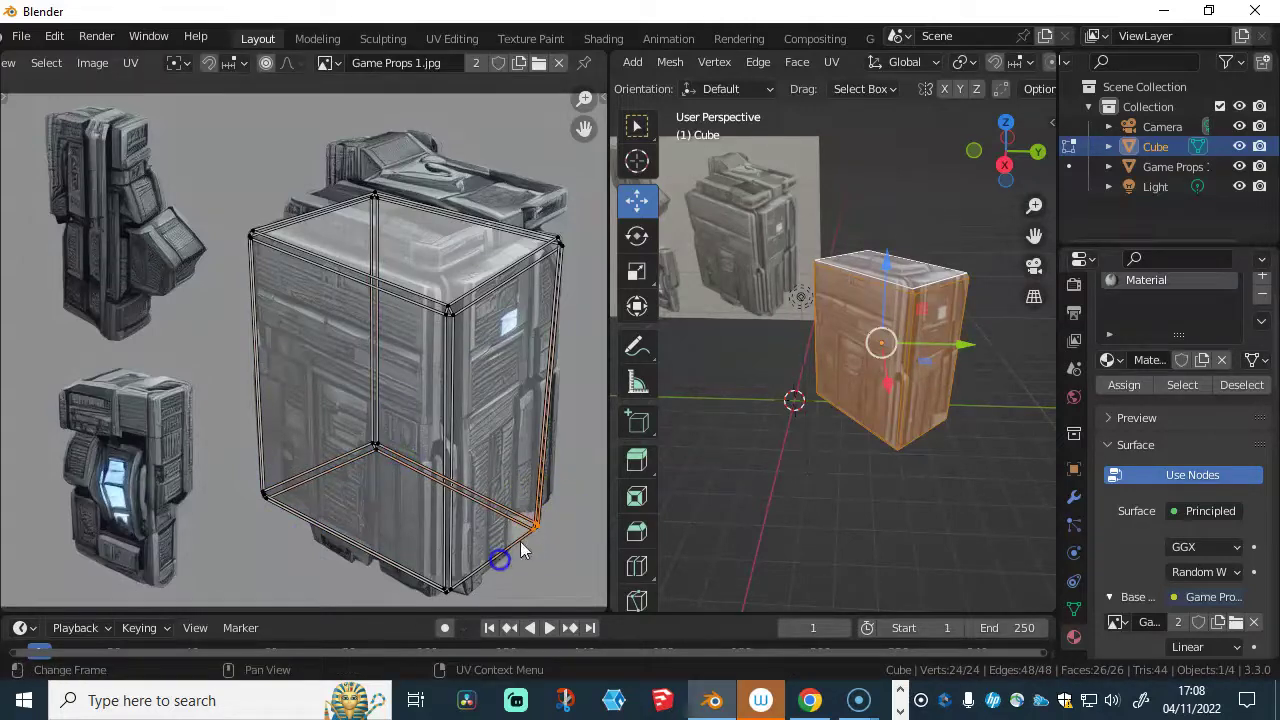
{"action": "key", "text": "g"}
{"action": "left_click", "coordinate": [548, 507]}
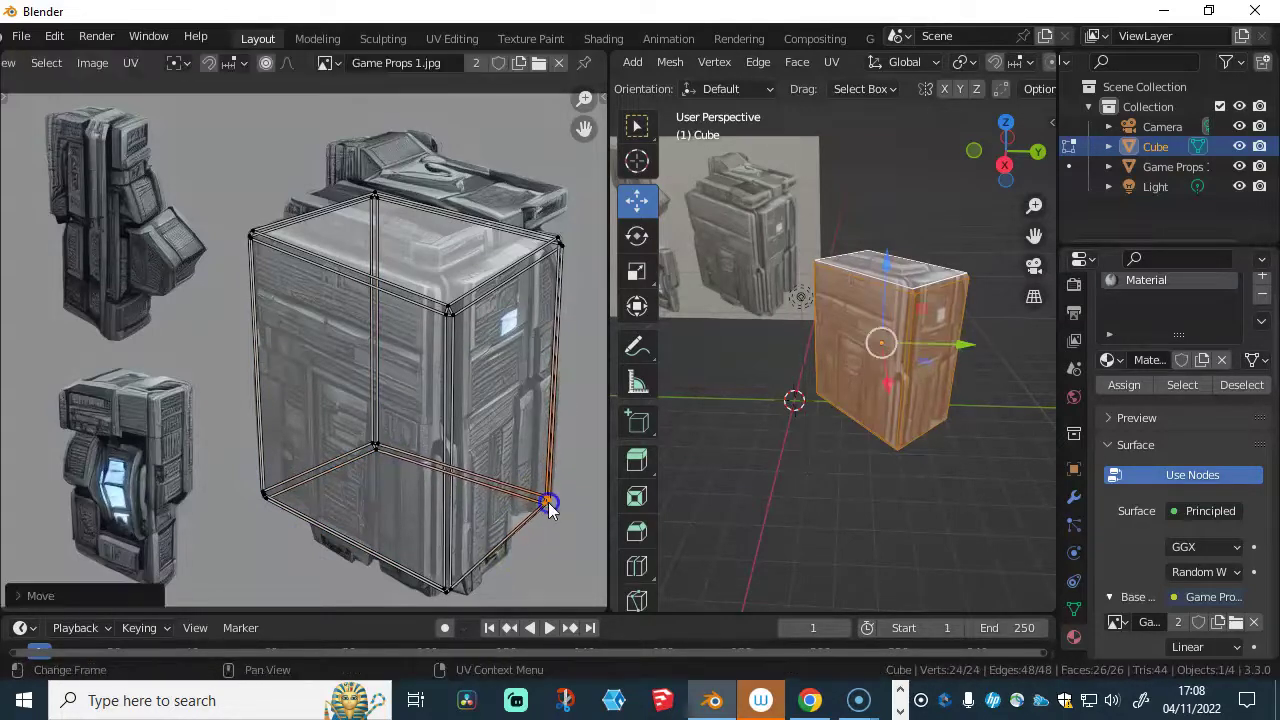
{"action": "left_click", "coordinate": [443, 596]}
{"action": "key", "text": "g"}
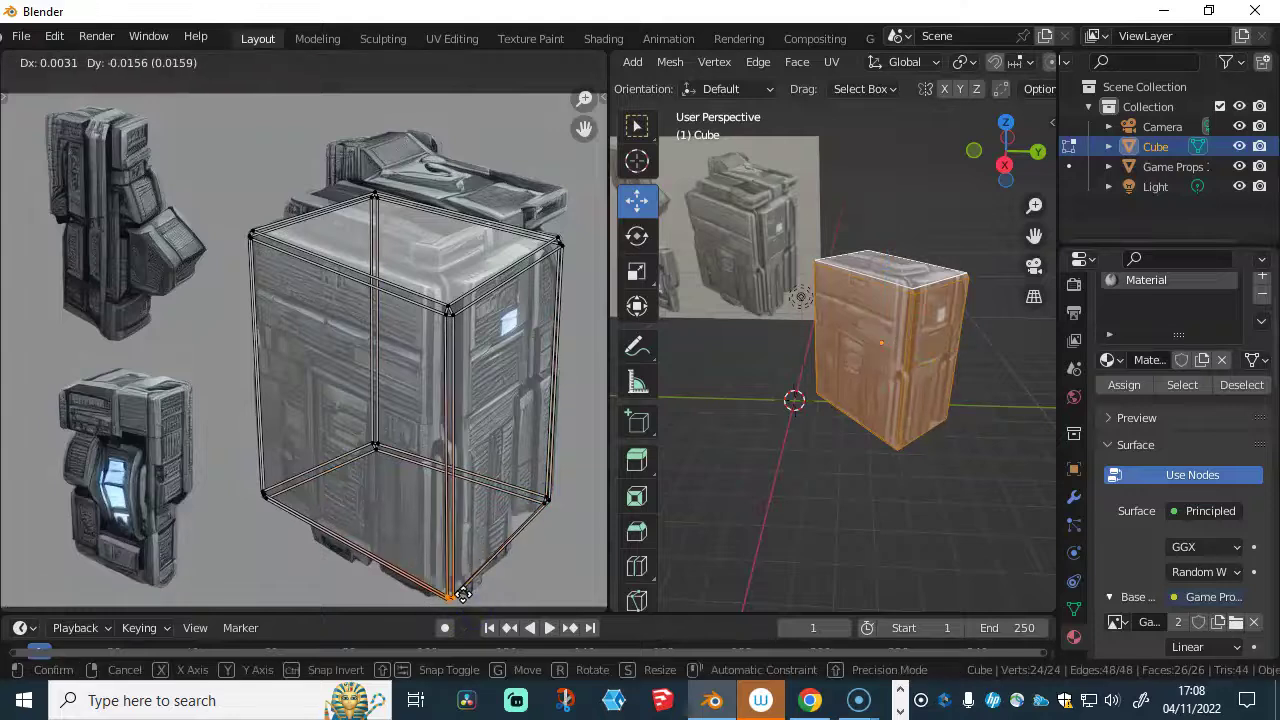
{"action": "left_click", "coordinate": [459, 593]}
- Lower the UV layout's bottom right corner slightly, raise its bottom back corner, and nudge the top back corner up and right
{"action": "left_click", "coordinate": [571, 471]}
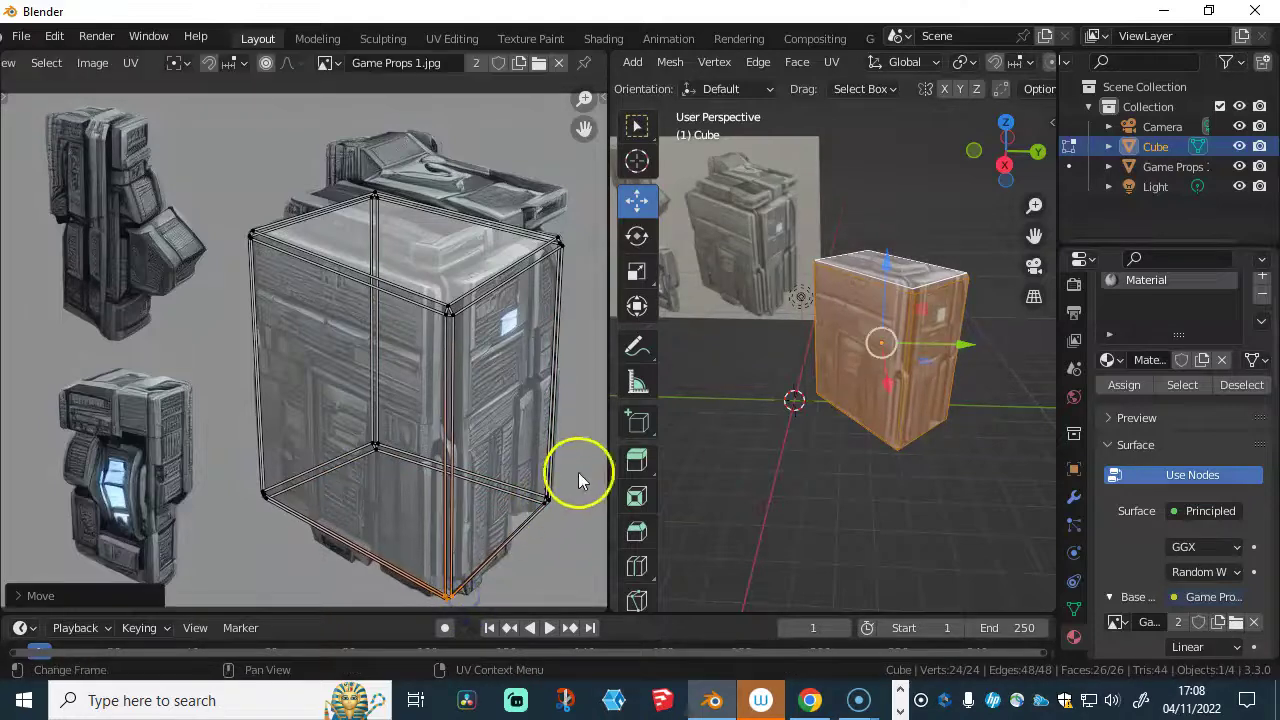
{"action": "key", "text": "g"}
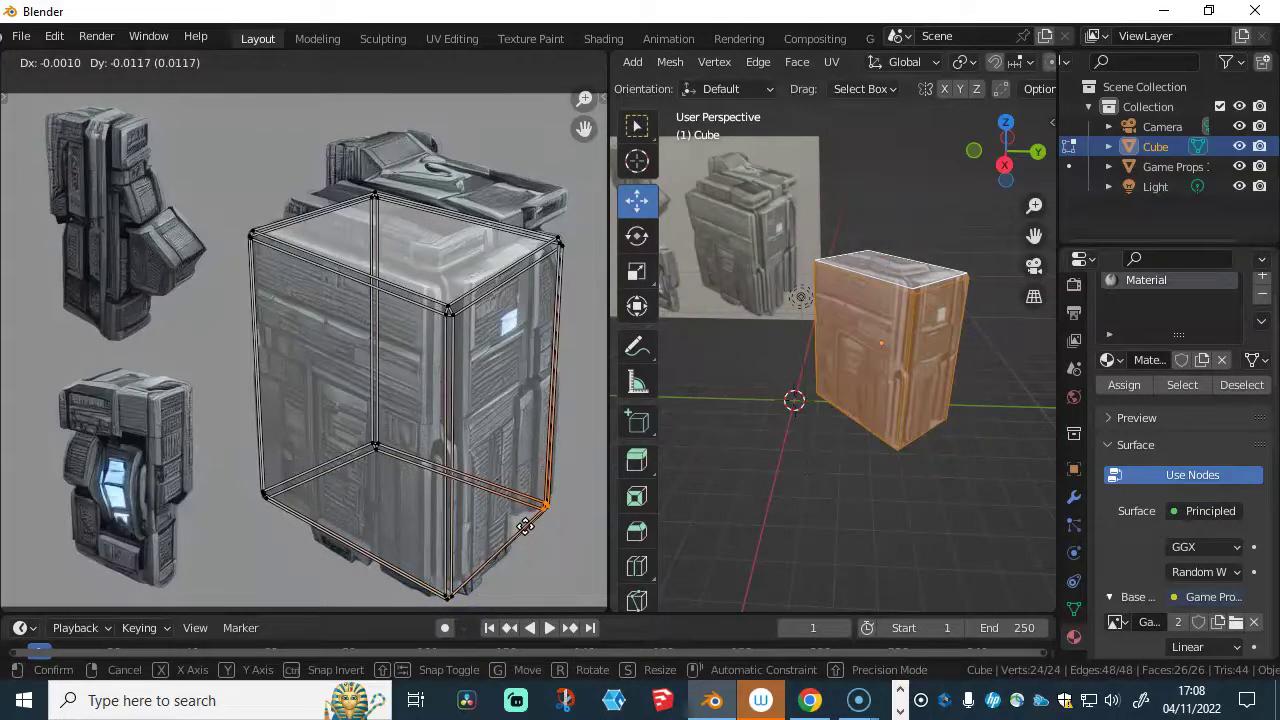
{"action": "left_click", "coordinate": [525, 524]}
{"action": "left_click", "coordinate": [372, 444]}
{"action": "key", "text": "g"}
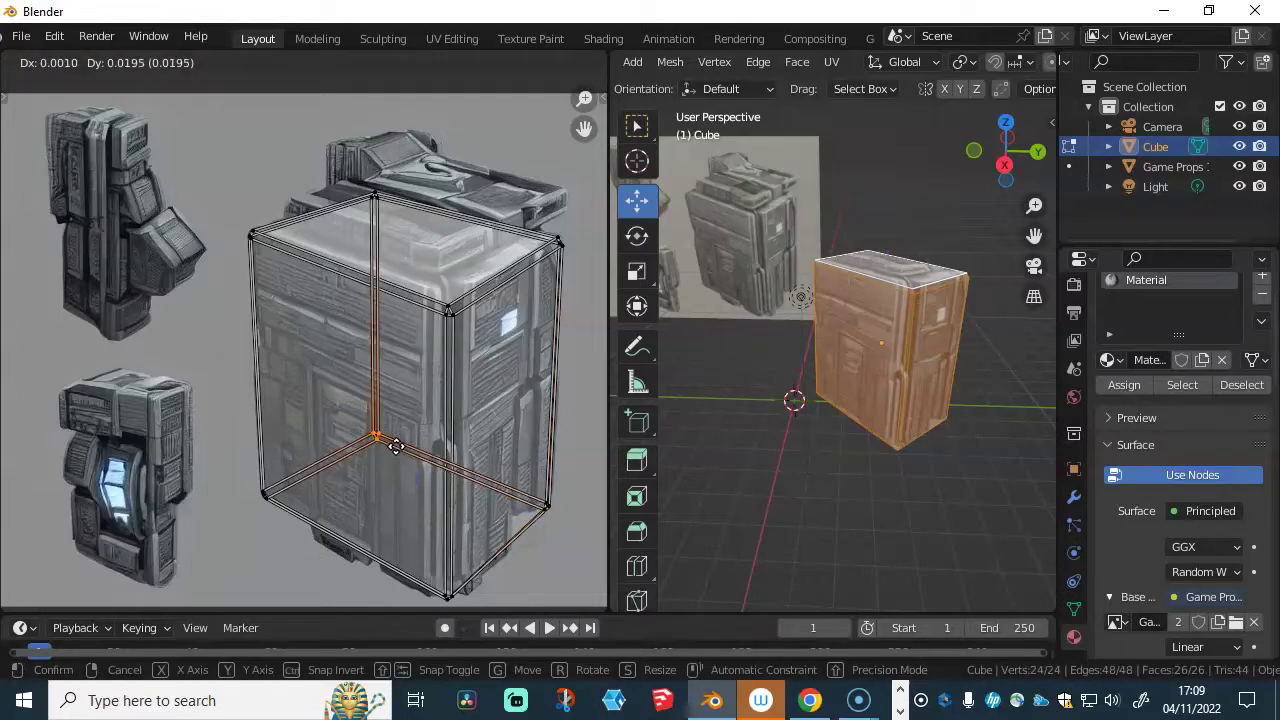
{"action": "left_click", "coordinate": [398, 450]}
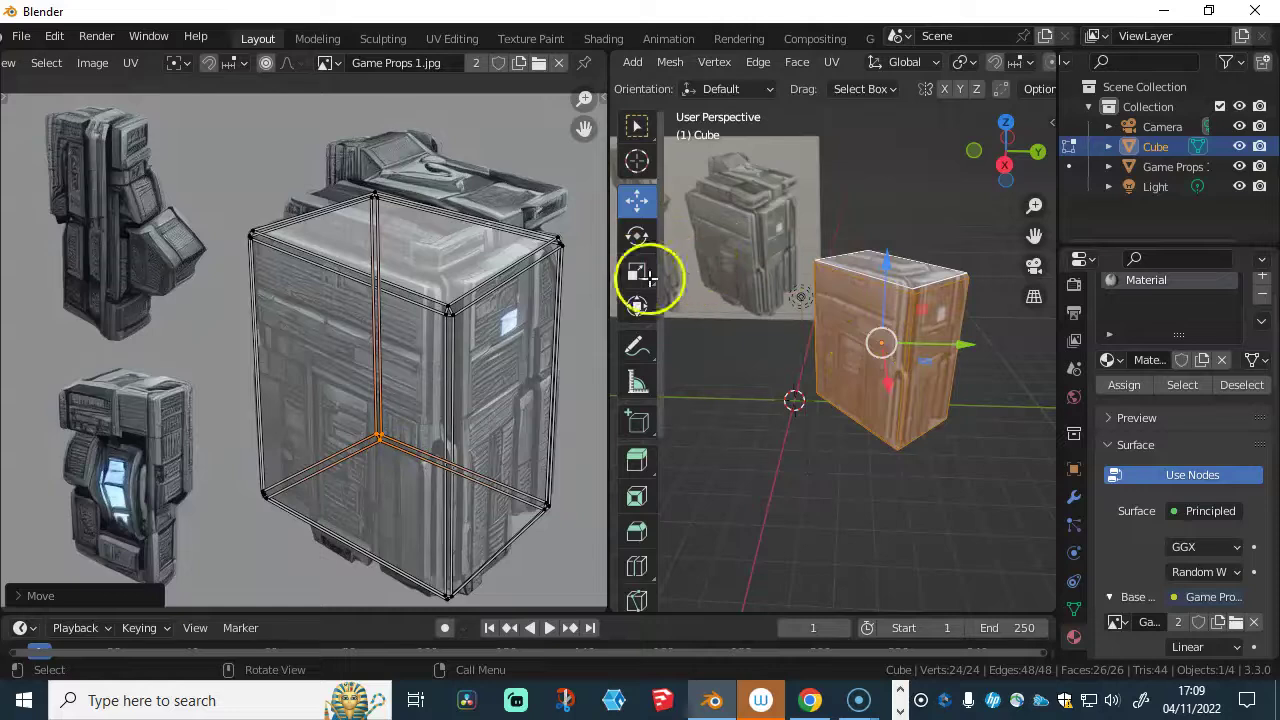
{"action": "left_click", "coordinate": [375, 199]}
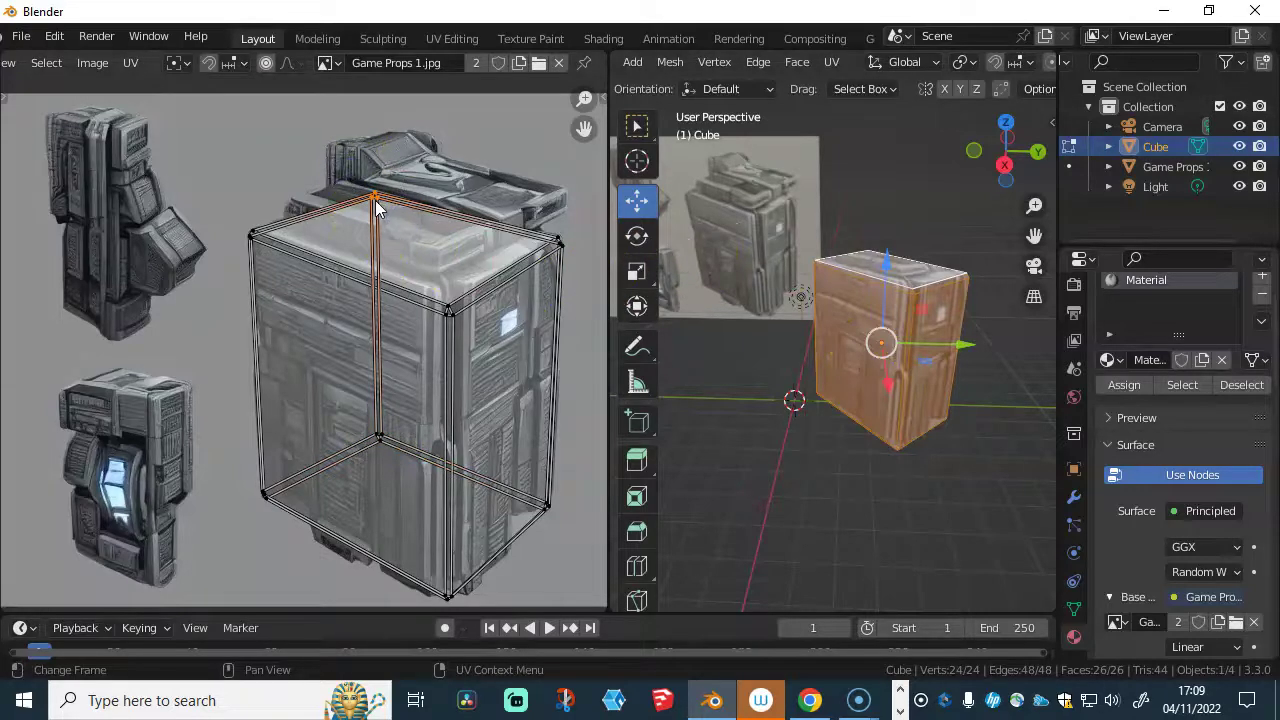
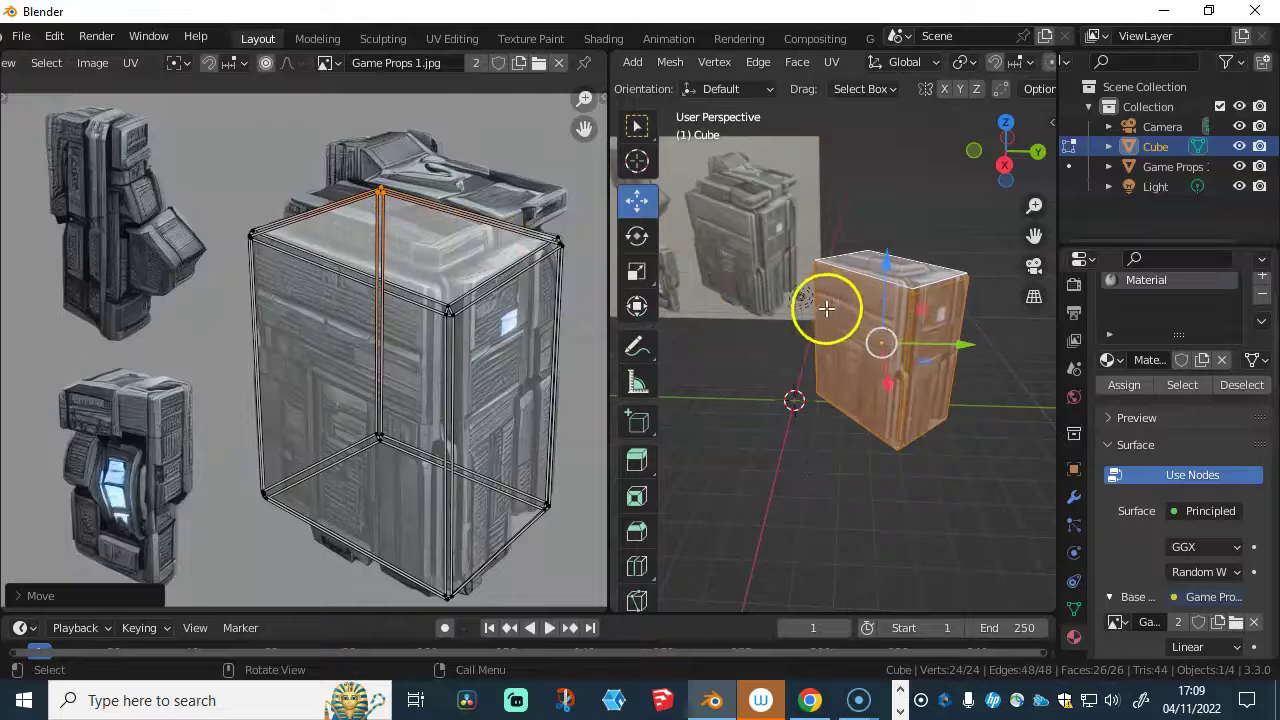
- Select only the large back face of the cube in the 3D view
{"action": "middle_click_drag", "start_coordinate": [780, 297], "coordinate": [727, 293]}
{"action": "middle_click_drag", "start_coordinate": [804, 319], "coordinate": [843, 329]}
{"action": "scroll", "coordinate": [889, 291], "scroll_direction": "up", "scroll_amount": 4}
{"action": "middle_click_drag", "start_coordinate": [906, 286], "coordinate": [802, 300]}
{"action": "scroll", "coordinate": [890, 330], "scroll_direction": "down", "scroll_amount": 4}
{"action": "left_click", "coordinate": [800, 301]}
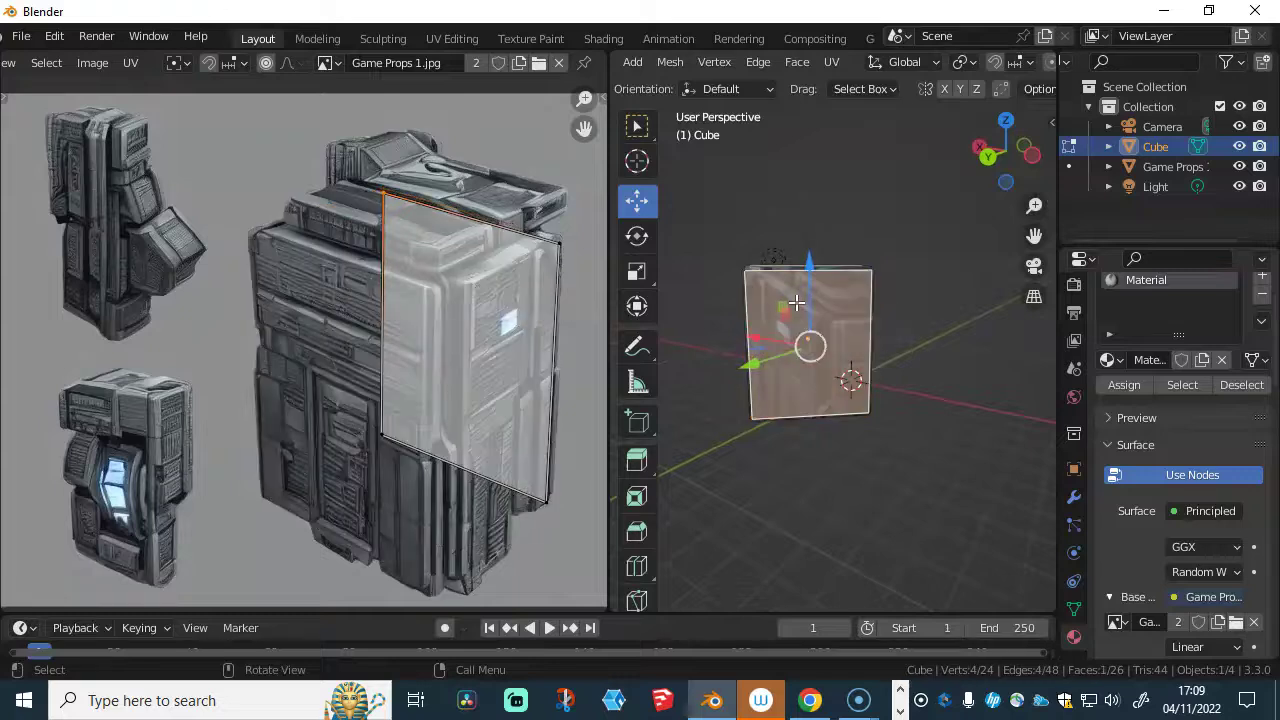
- Add the narrow bevel faces around all sides of the cube's back face to the selection
{"action": "middle_click_drag", "start_coordinate": [725, 304], "coordinate": [880, 294]}
{"action": "scroll", "coordinate": [823, 349], "scroll_direction": "up", "scroll_amount": 4}
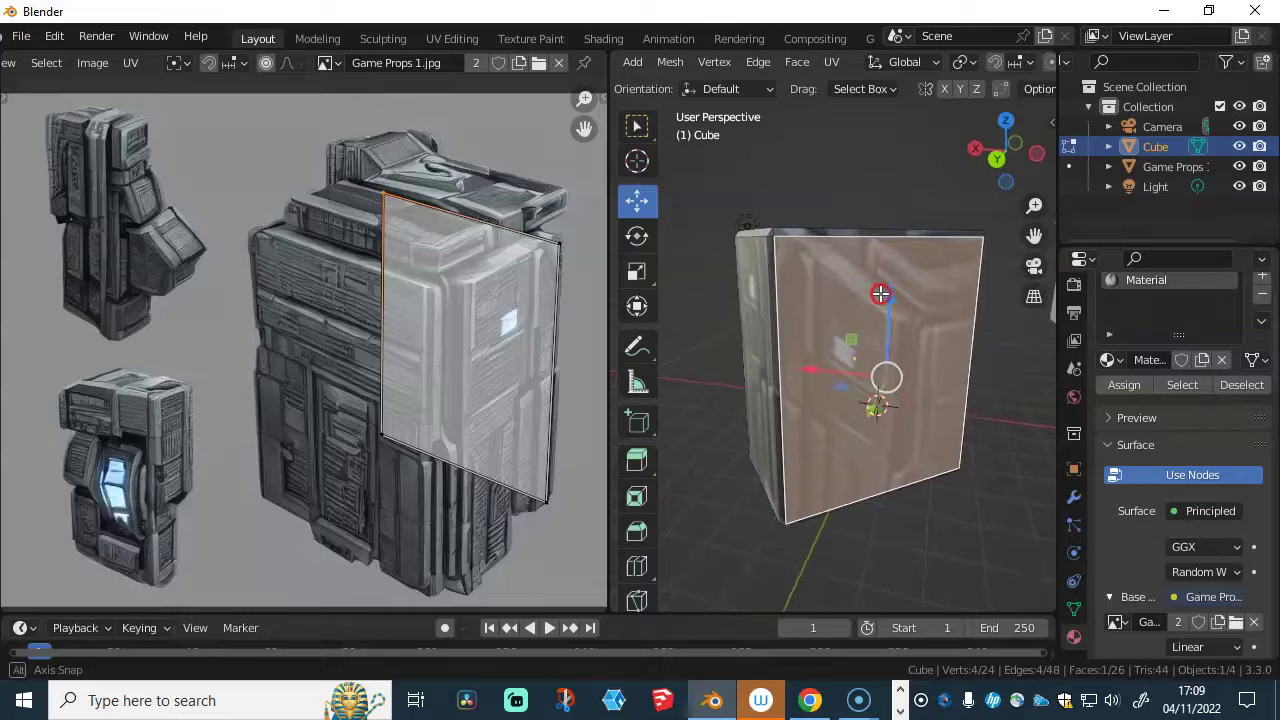
{"action": "left_click", "coordinate": [770, 252], "text": "shift"}
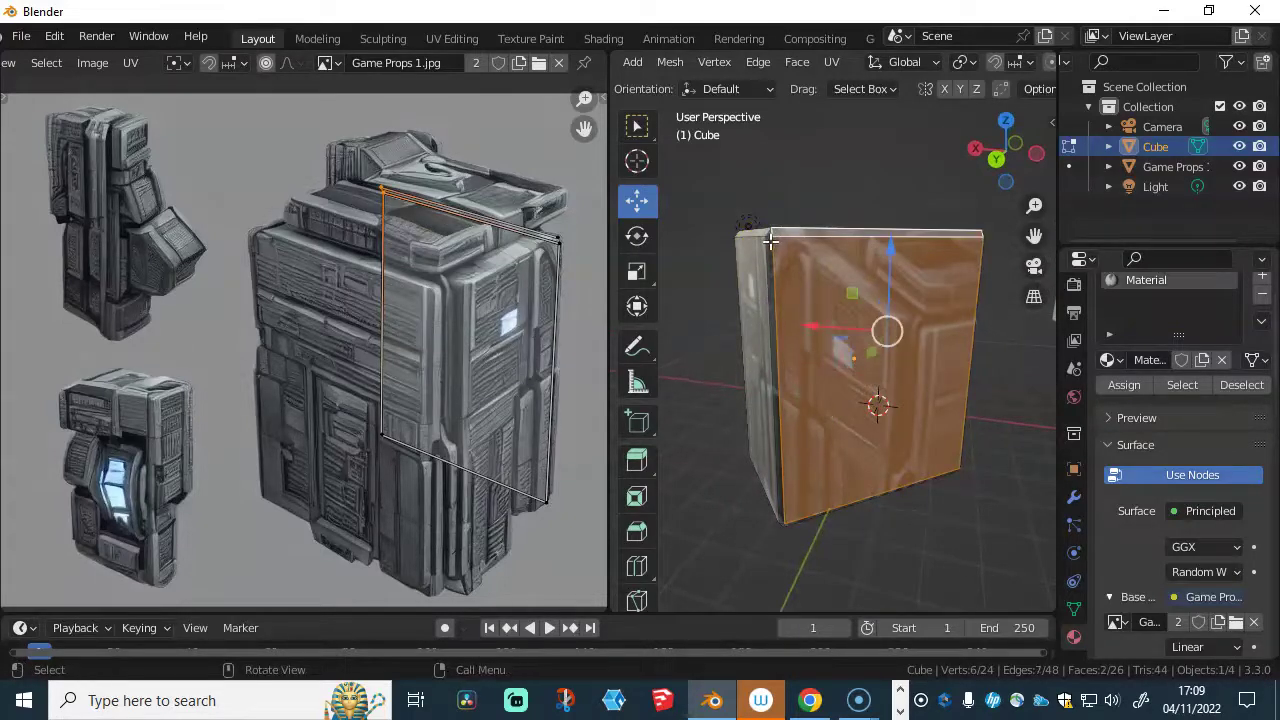
{"action": "left_click", "coordinate": [770, 242], "text": "shift"}
{"action": "middle_click_drag", "start_coordinate": [795, 258], "coordinate": [800, 240]}
{"action": "left_click", "coordinate": [721, 405], "text": "shift"}
{"action": "left_click", "coordinate": [721, 400], "text": "shift"}
{"action": "left_click", "coordinate": [725, 404], "text": "shift"}
{"action": "left_click", "coordinate": [728, 410], "text": "shift"}
{"action": "mouse_move", "coordinate": [851, 374]}
{"action": "middle_mouse_down"}
{"action": "mouse_move", "coordinate": [747, 410]}
{"action": "mouse_move", "coordinate": [760, 420]}
{"action": "middle_mouse_up"}
{"action": "left_click", "coordinate": [832, 479], "text": "shift"}
{"action": "left_click", "coordinate": [826, 449], "text": "shift"}
{"action": "middle_click_drag", "start_coordinate": [826, 449], "coordinate": [822, 279]}
{"action": "left_click", "coordinate": [779, 305], "text": "shift"}
{"action": "left_click", "coordinate": [778, 268], "text": "shift"}
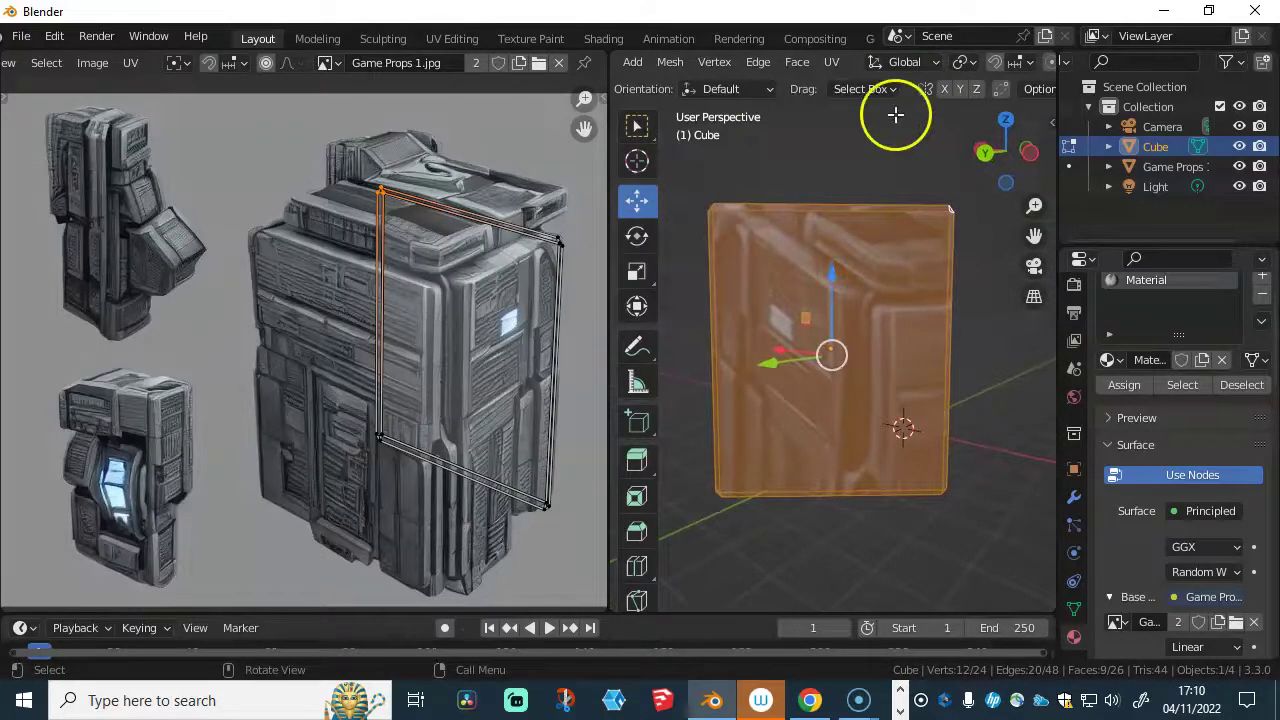
- Unwrap the selected back face and its bevel border faces
{"action": "left_click", "coordinate": [832, 62]}
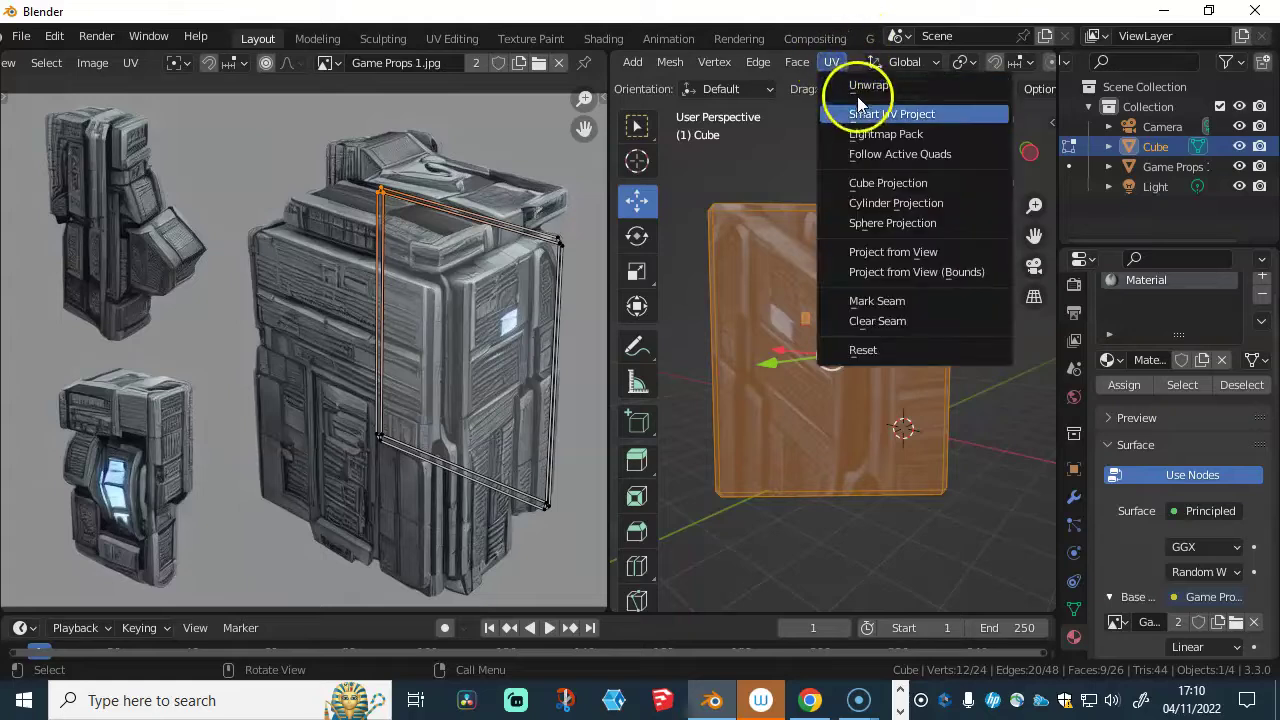
{"action": "left_click", "coordinate": [862, 85]}
{"action": "left_click", "coordinate": [860, 88]}
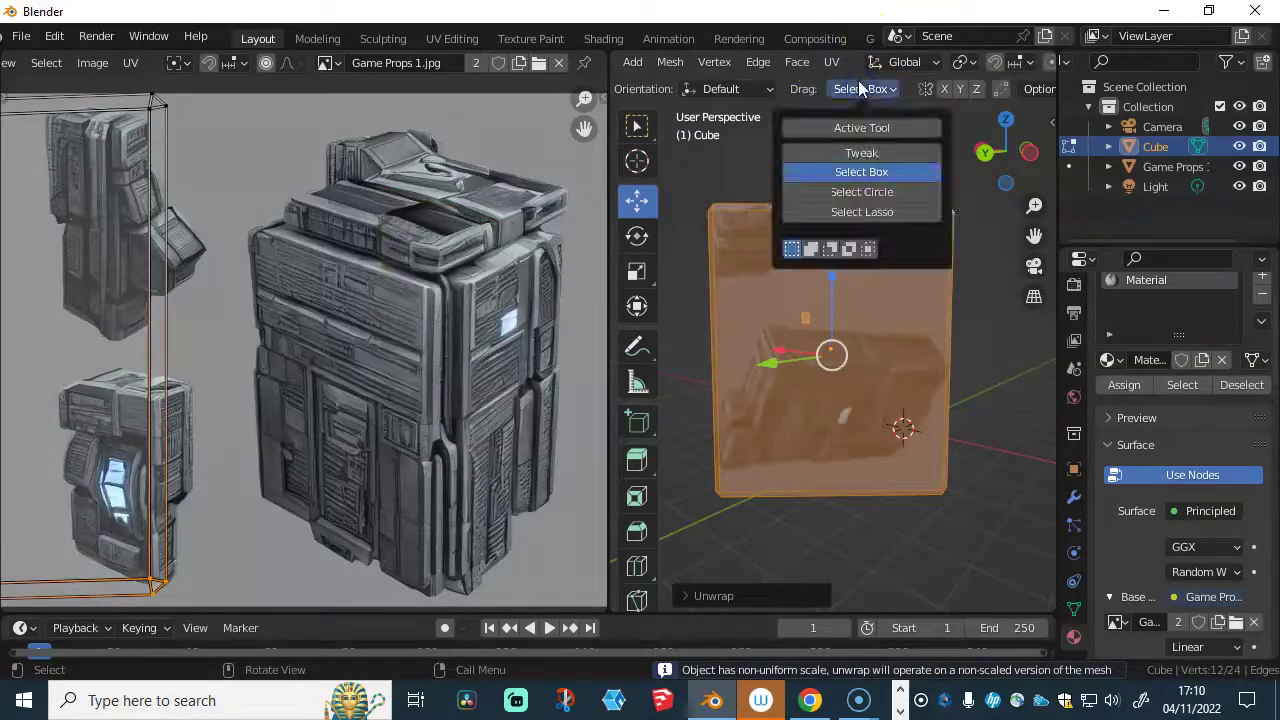
- Select the whole unwrapped UV island, scale it down to about 0.38, and move it onto the large prop's front panel
{"action": "scroll", "coordinate": [270, 280], "scroll_direction": "down", "scroll_amount": 4}
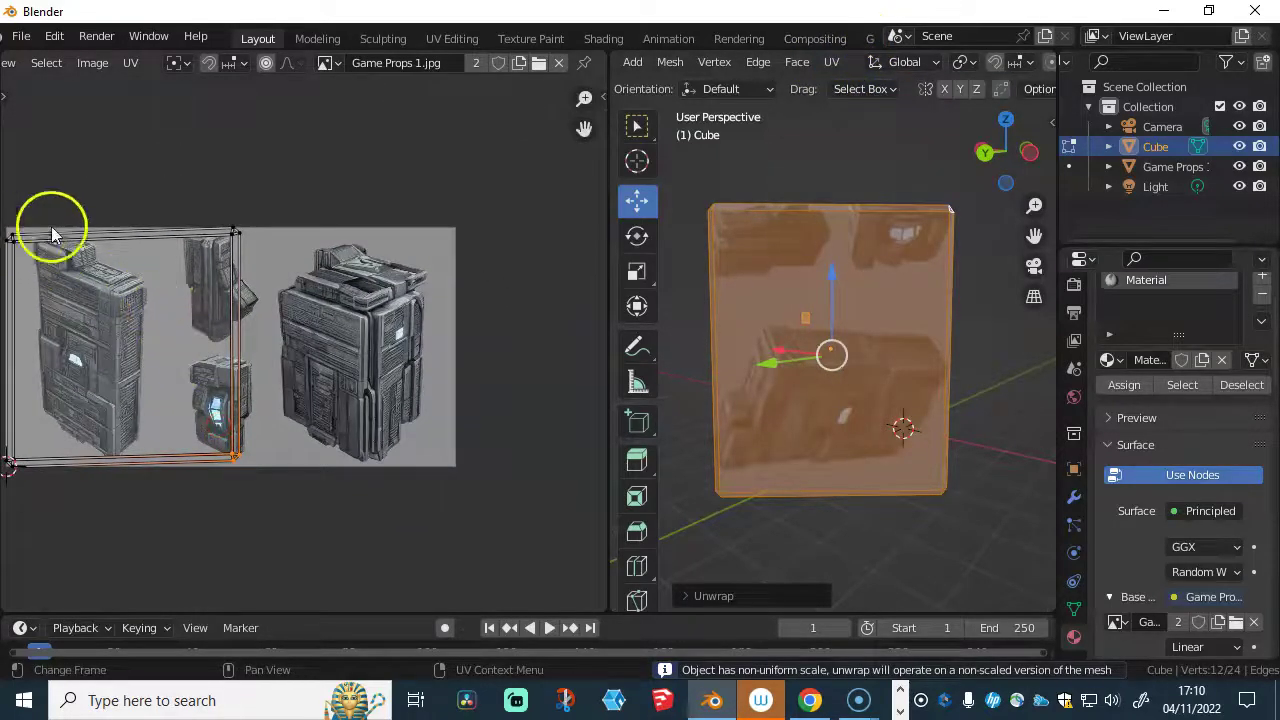
{"action": "scroll", "coordinate": [209, 280], "scroll_direction": "down", "scroll_amount": 1}
{"action": "middle_click_drag", "start_coordinate": [209, 280], "coordinate": [257, 251]}
{"action": "left_click_drag", "start_coordinate": [103, 229], "coordinate": [376, 492]}
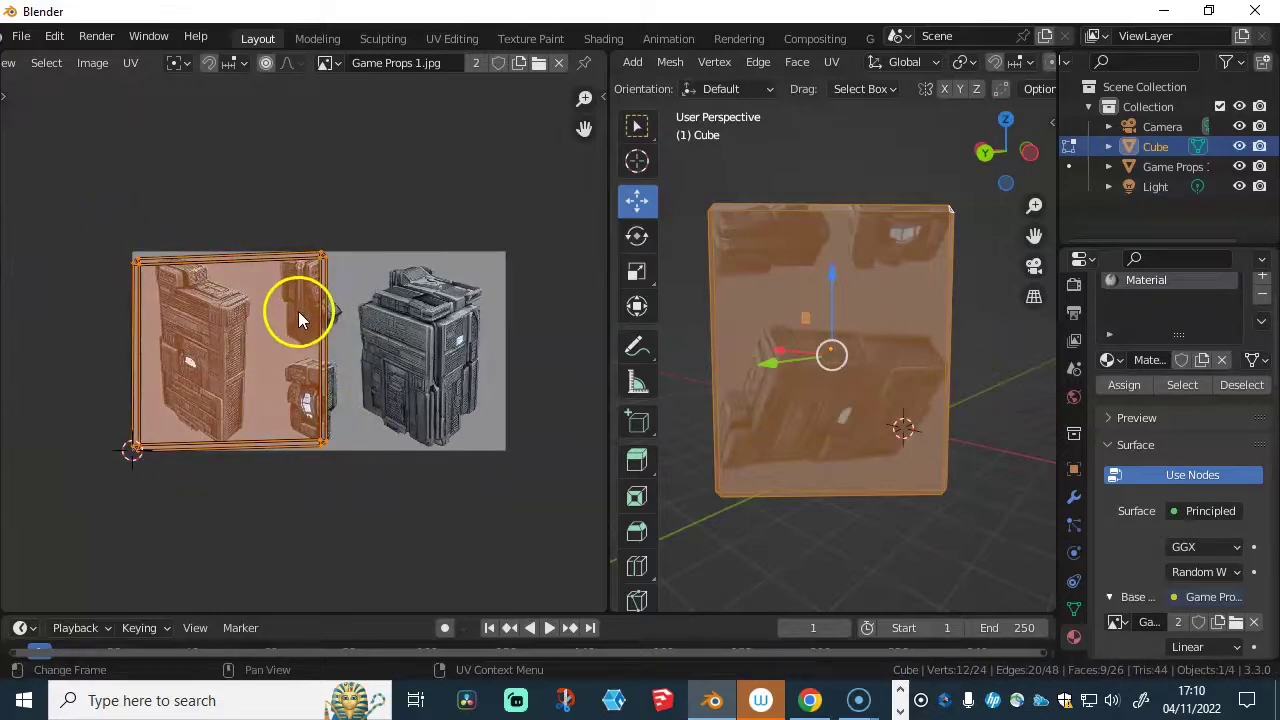
{"action": "key", "text": "s"}
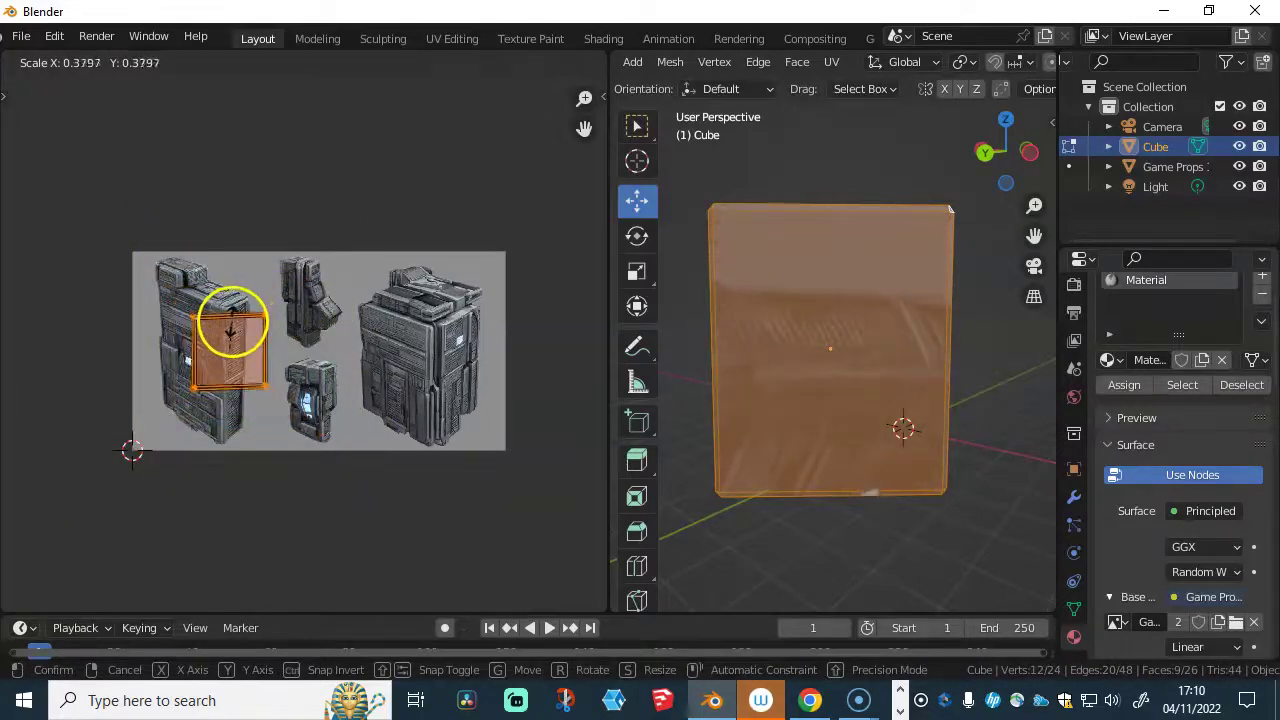
{"action": "left_click", "coordinate": [236, 326]}
{"action": "key", "text": "g"}
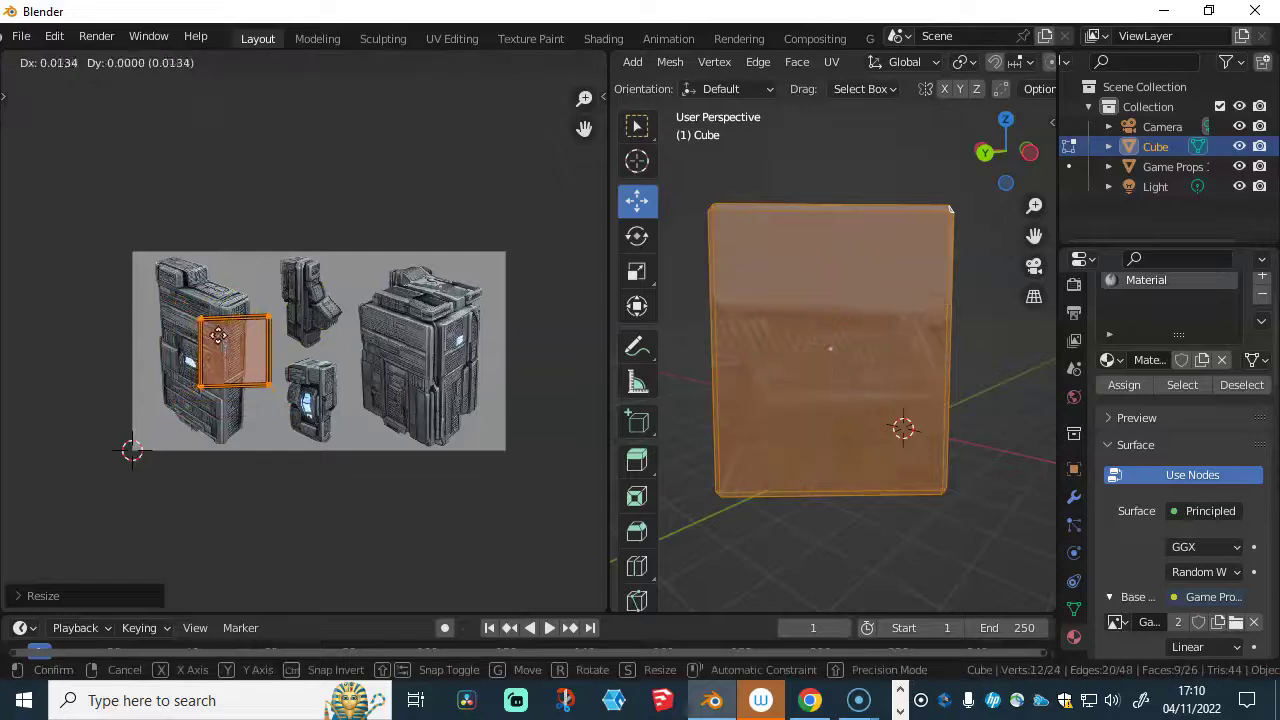
{"action": "left_click", "coordinate": [386, 357]}
- Move the UV island's upper-left corner vertices up to the upper-left corner of the large prop's front panel
{"action": "scroll", "coordinate": [477, 338], "scroll_direction": "up", "scroll_amount": 1}
{"action": "scroll", "coordinate": [477, 338], "scroll_direction": "up", "scroll_amount": 3}
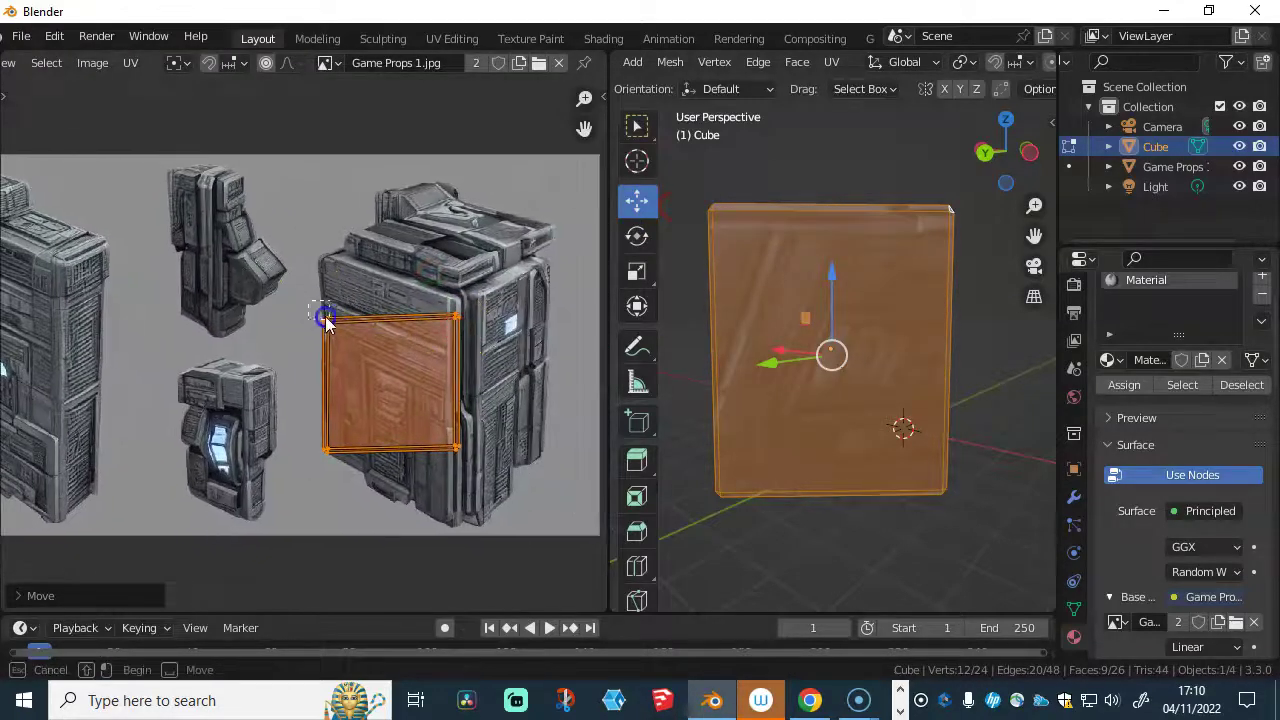
{"action": "left_click", "coordinate": [328, 322]}
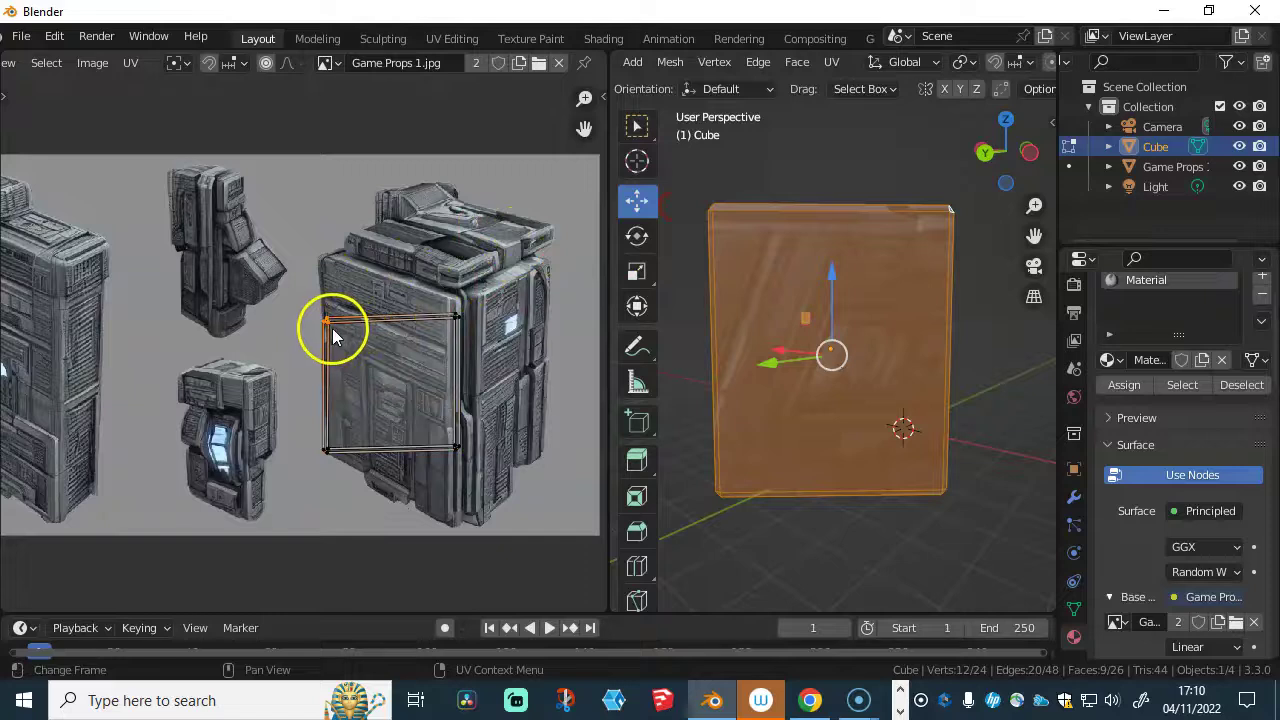
{"action": "left_click_drag", "start_coordinate": [332, 335], "coordinate": [323, 268]}
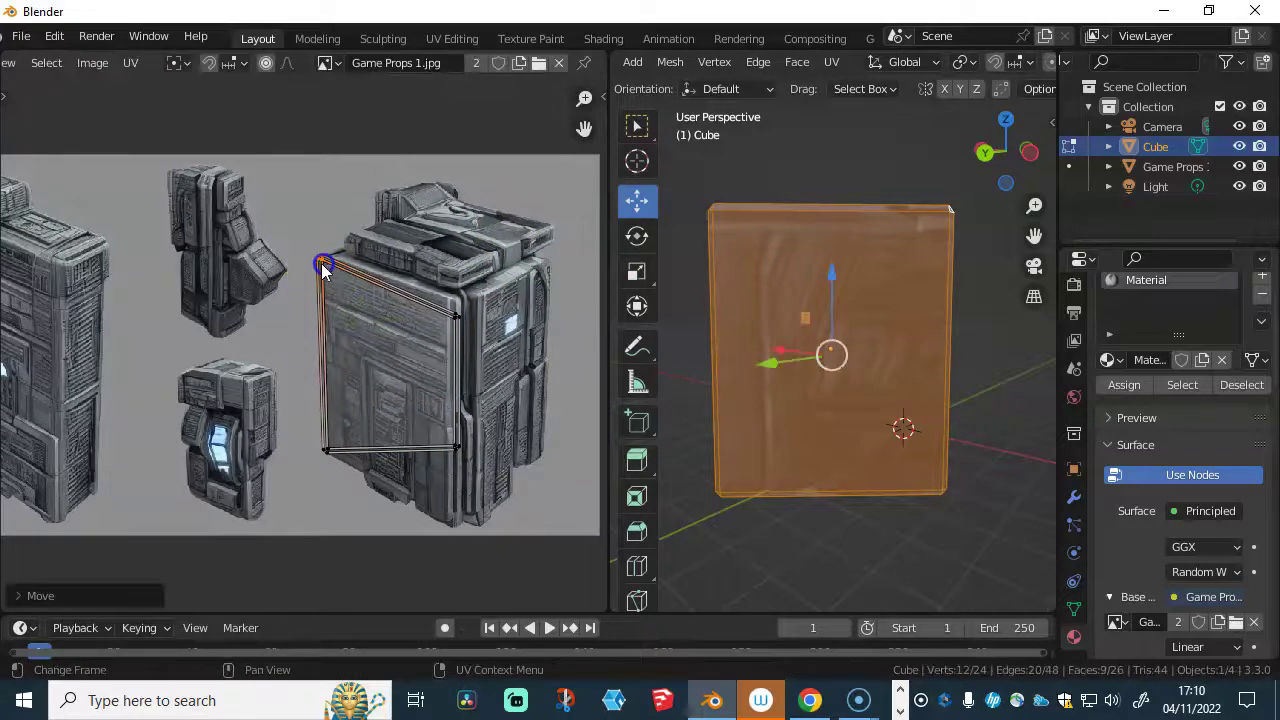
- Move the UV island's upper-right, lower-left and lower-right corner vertices onto the matching corners of the large prop's front panel
{"action": "left_click_drag", "start_coordinate": [456, 318], "coordinate": [456, 299]}
{"action": "left_click_drag", "start_coordinate": [340, 432], "coordinate": [352, 474]}
{"action": "left_click_drag", "start_coordinate": [458, 450], "coordinate": [470, 537]}
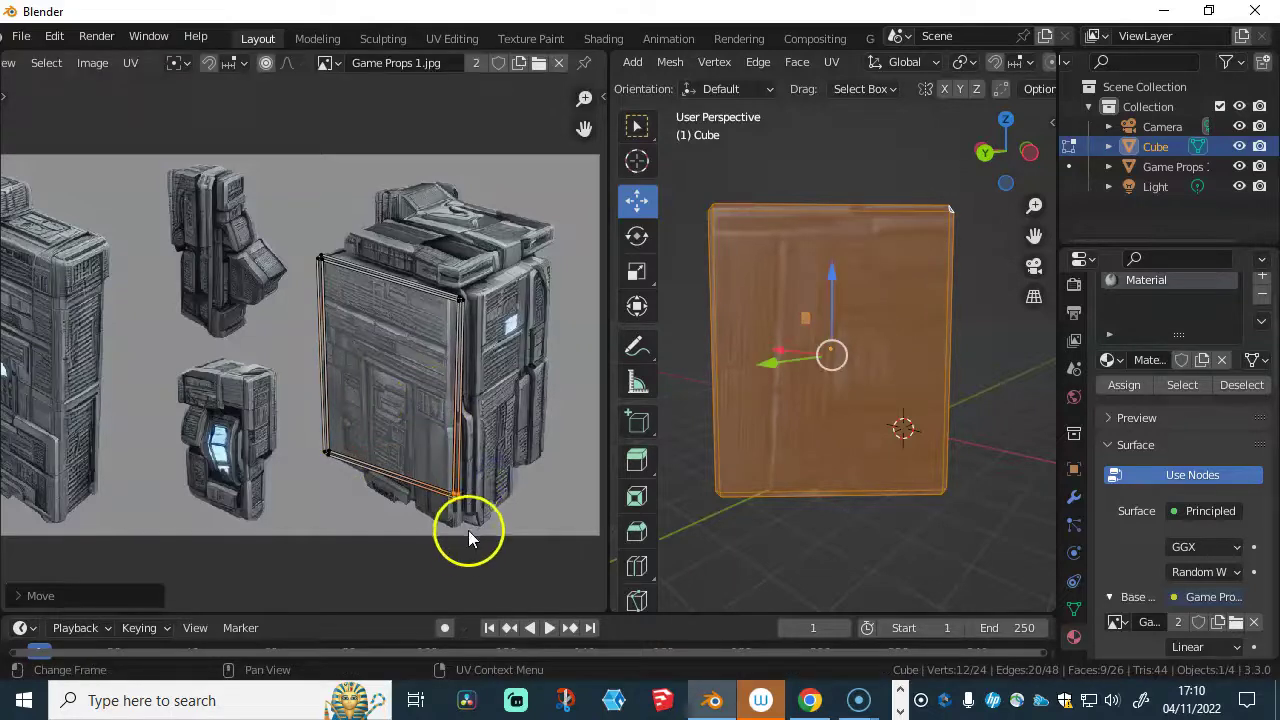
{"action": "key", "text": "g"}
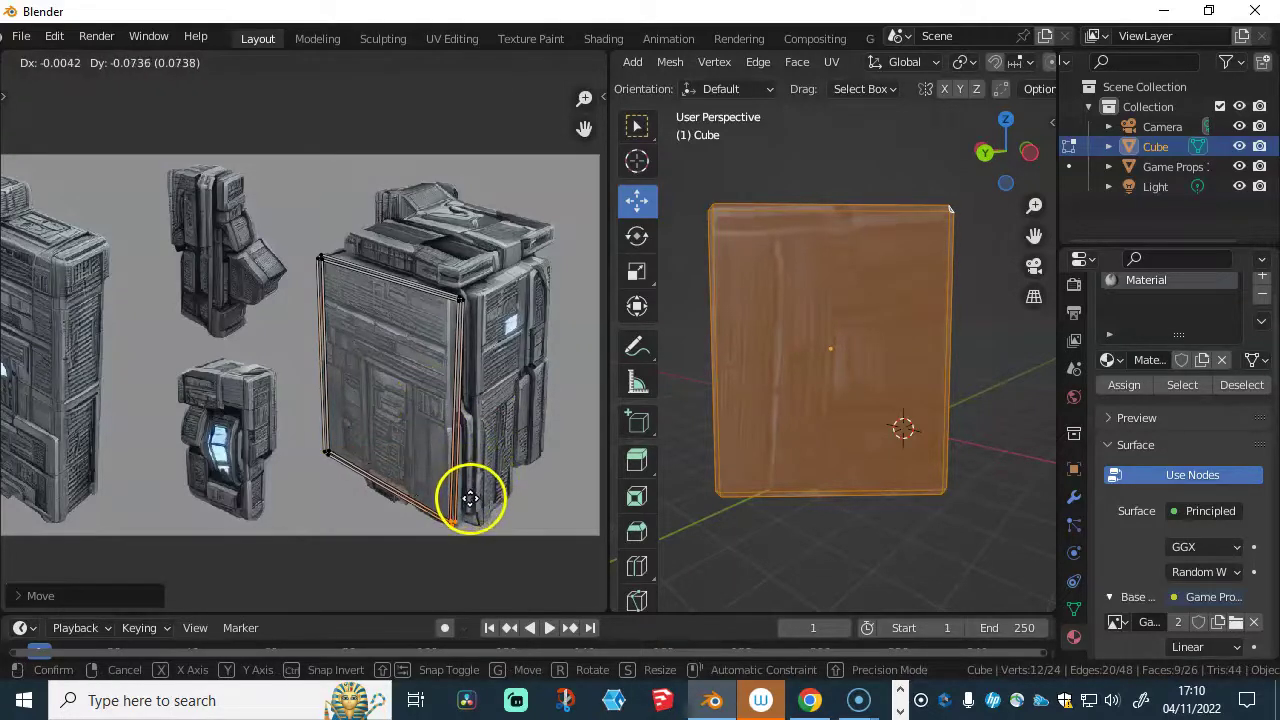
{"action": "left_click", "coordinate": [470, 502]}
{"action": "left_click", "coordinate": [455, 298]}
{"action": "key", "text": "g"}
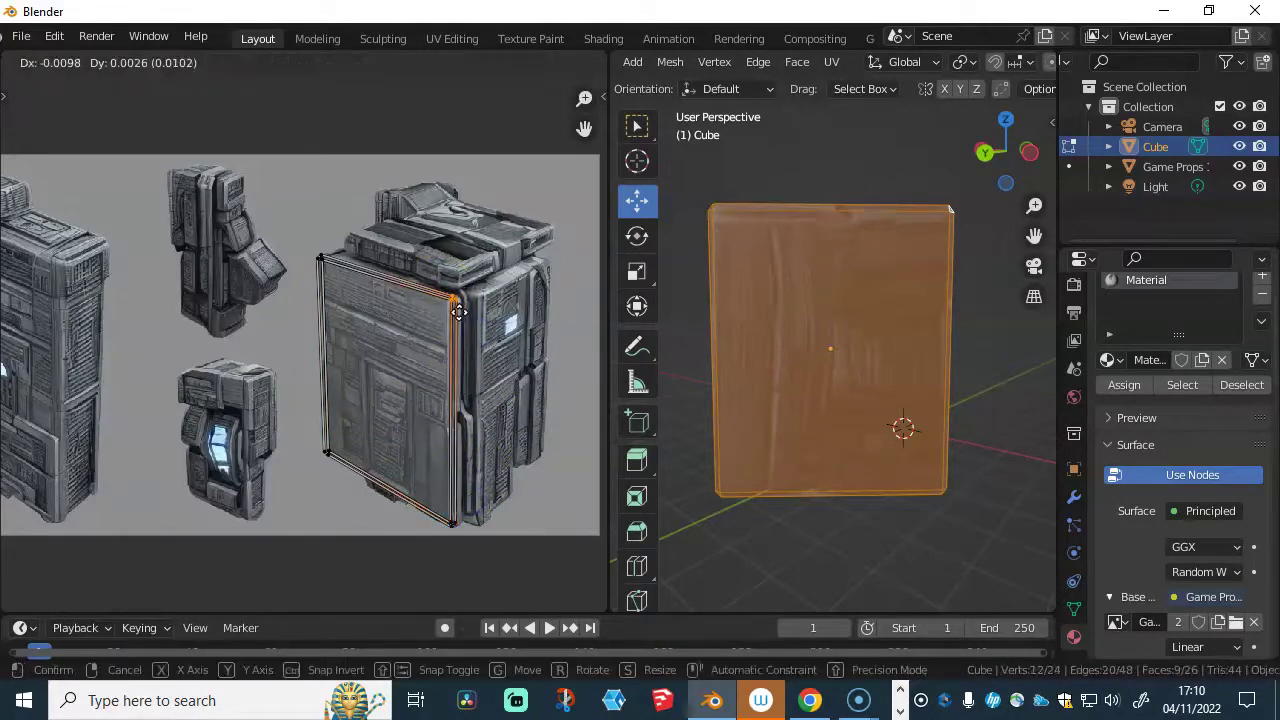
{"action": "left_click", "coordinate": [460, 318]}
- Select the whole UV island and rotate it roughly a quarter turn clockwise
{"action": "middle_click_drag", "start_coordinate": [809, 323], "coordinate": [564, 331]}
{"action": "left_click_drag", "start_coordinate": [272, 160], "coordinate": [492, 540]}
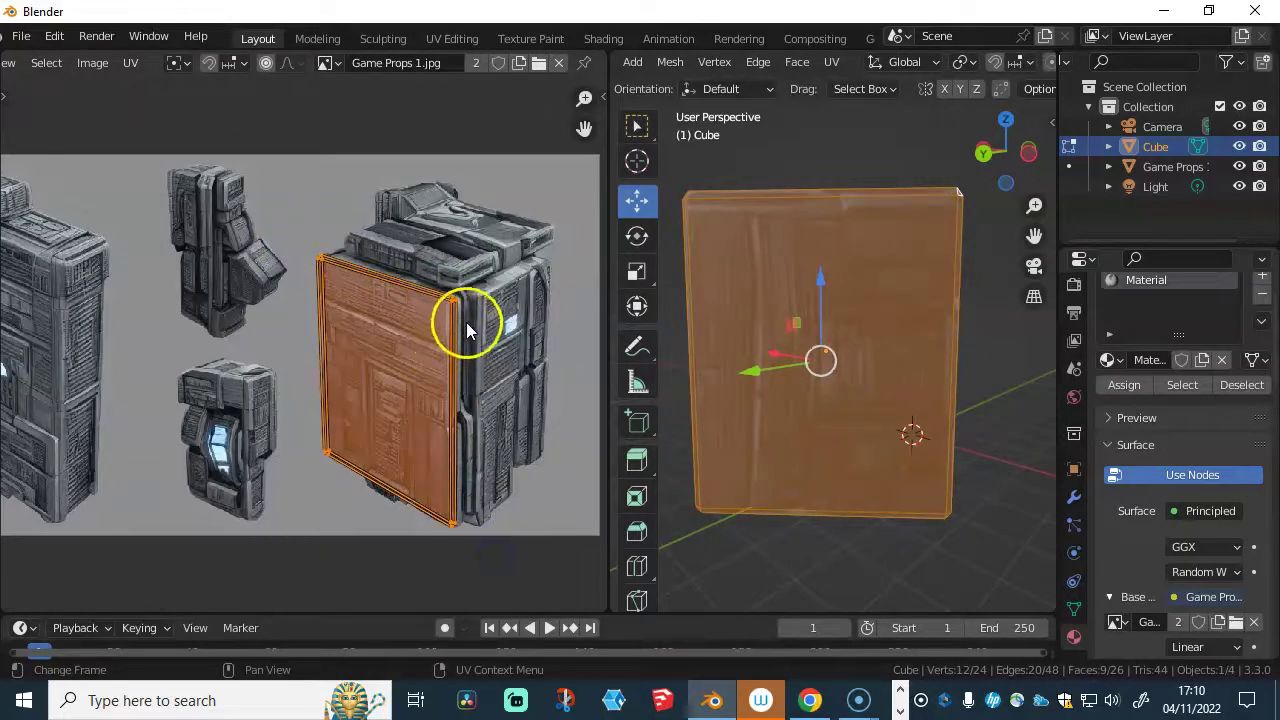
{"action": "key", "text": "r"}
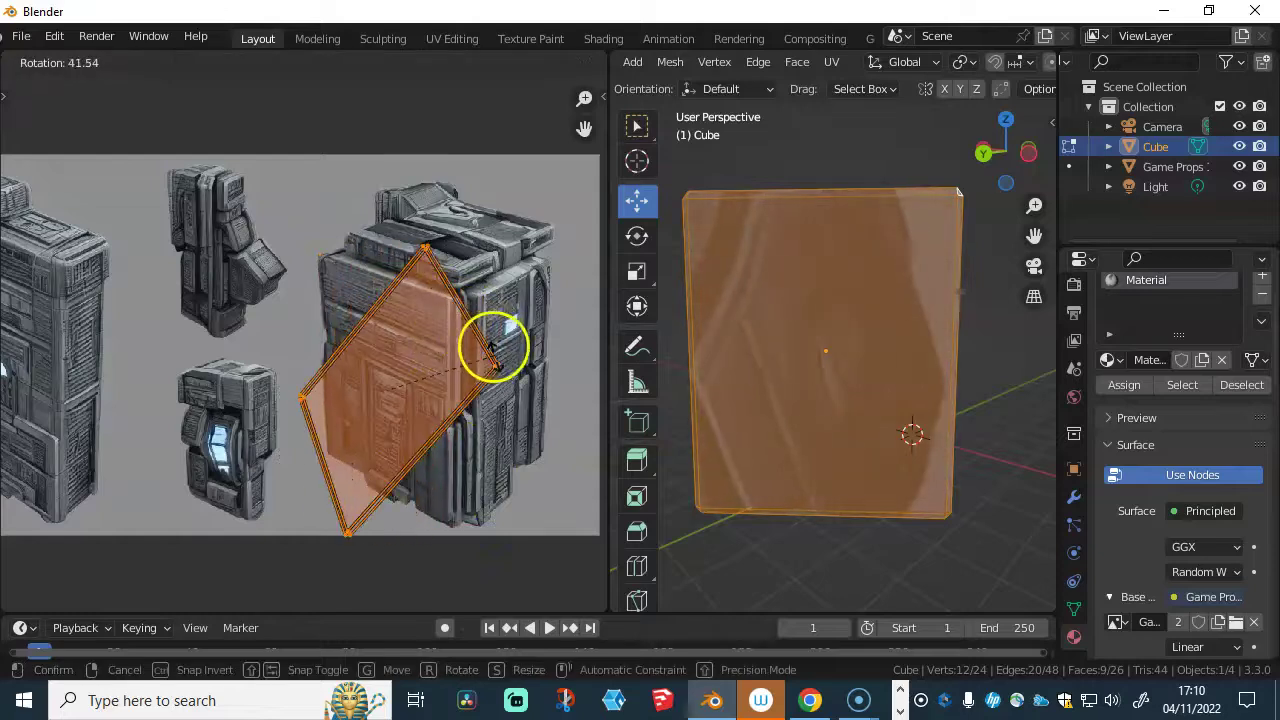
{"action": "left_click", "coordinate": [470, 443]}
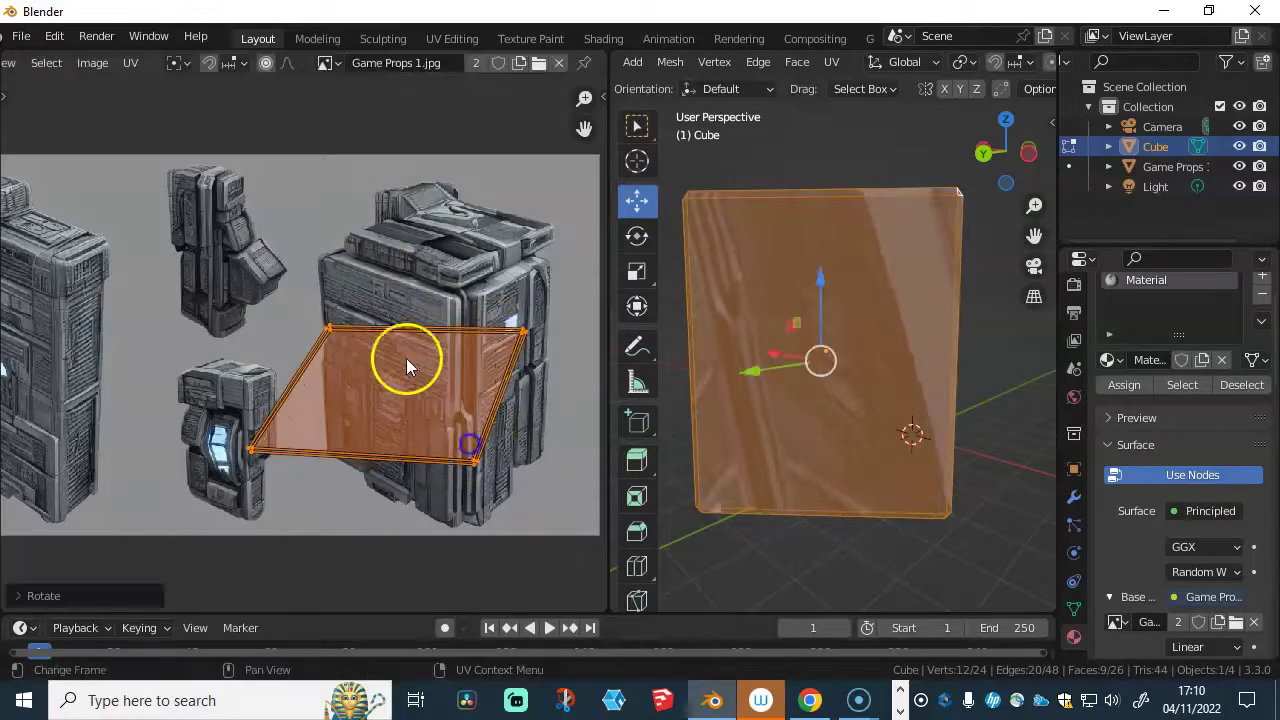
- Refit all four corners of the rotated UV island to the corners of the large prop's front panel
{"action": "key", "text": "r"}
{"action": "left_click", "coordinate": [344, 340]}
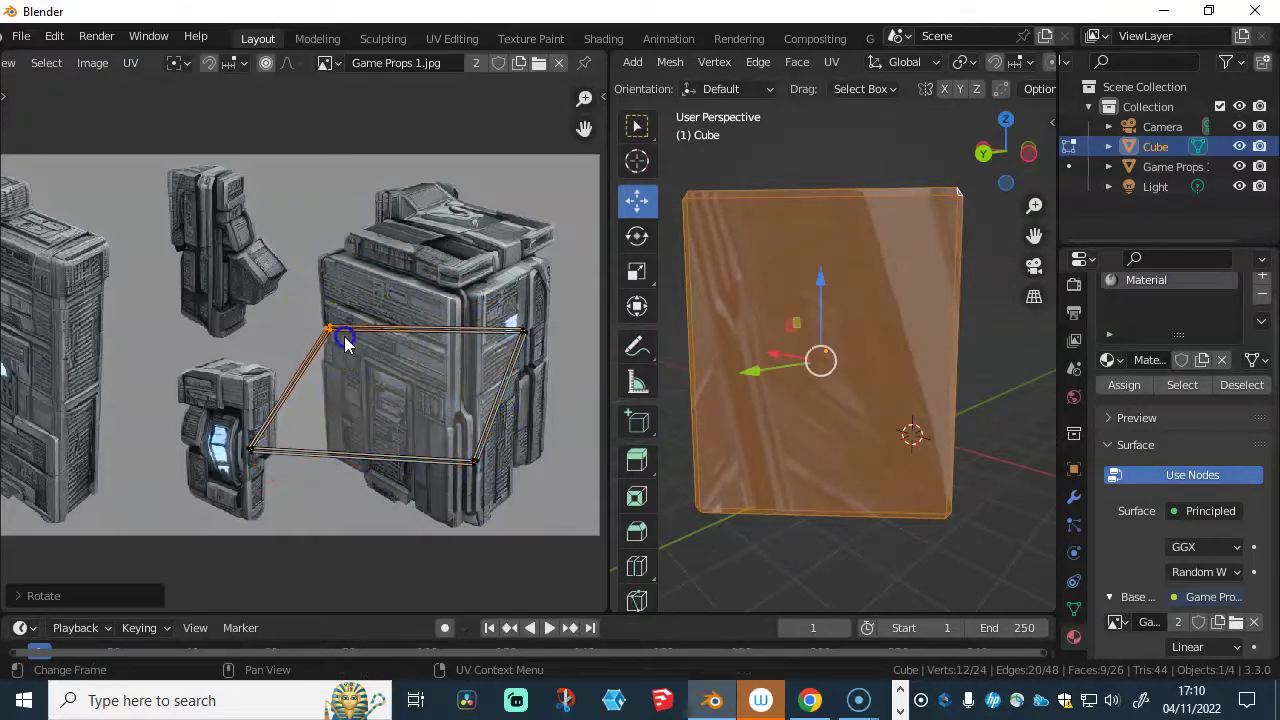
{"action": "left_click_drag", "start_coordinate": [330, 327], "coordinate": [322, 246]}
{"action": "left_click_drag", "start_coordinate": [490, 298], "coordinate": [447, 325]}
{"action": "left_click", "coordinate": [228, 432]}
{"action": "left_click_drag", "start_coordinate": [291, 491], "coordinate": [371, 486]}
{"action": "left_click", "coordinate": [503, 434]}
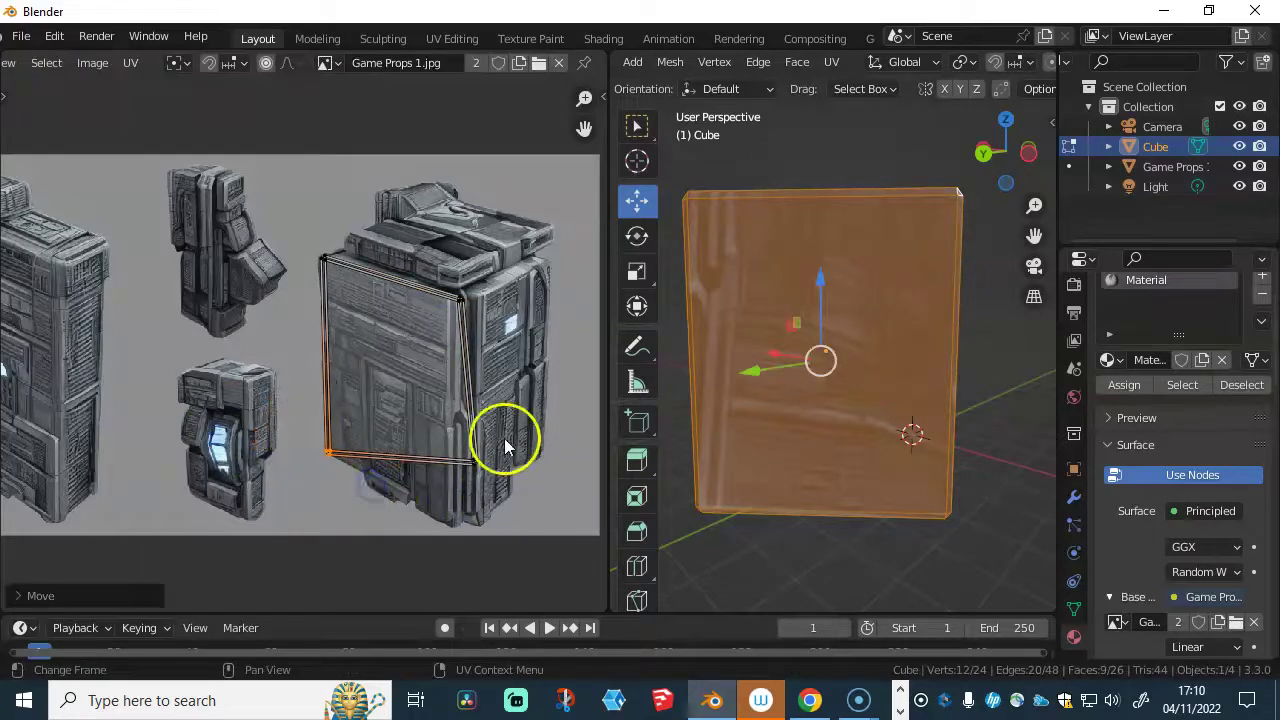
{"action": "left_click_drag", "start_coordinate": [443, 509], "coordinate": [425, 558]}
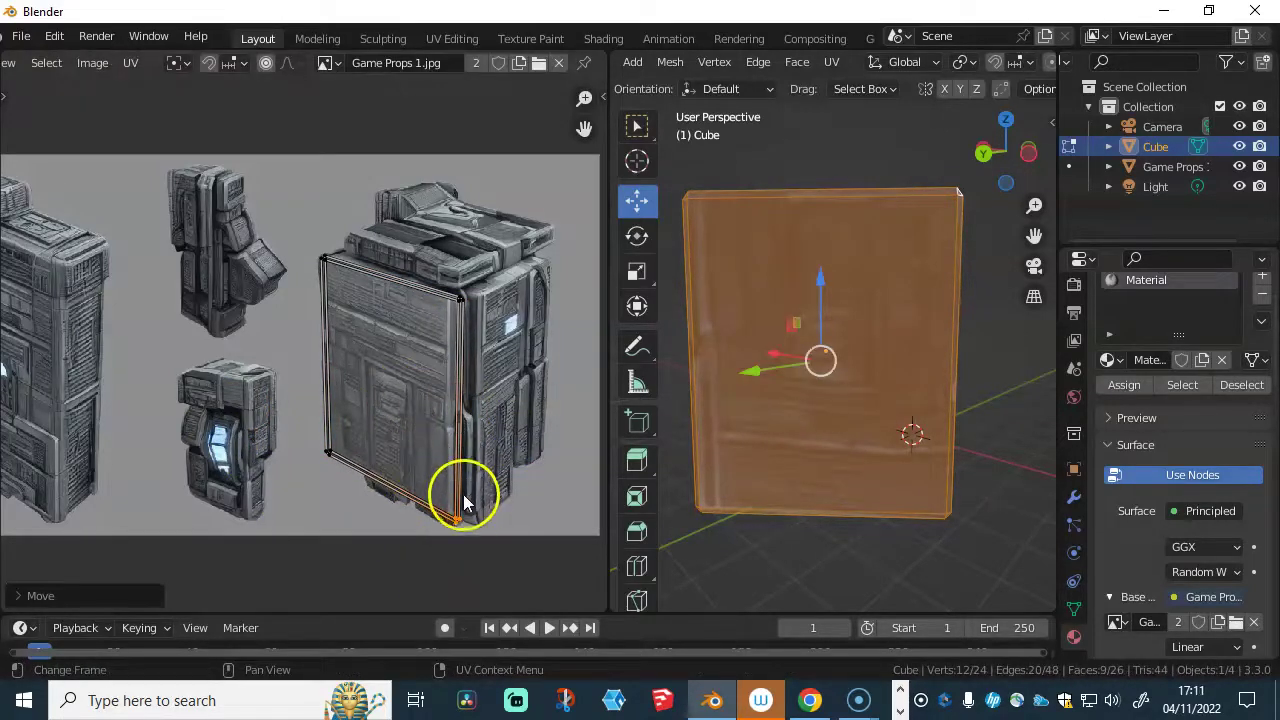
- Select all UVs of the island and rotate them roughly a half turn
{"action": "key", "text": "a"}
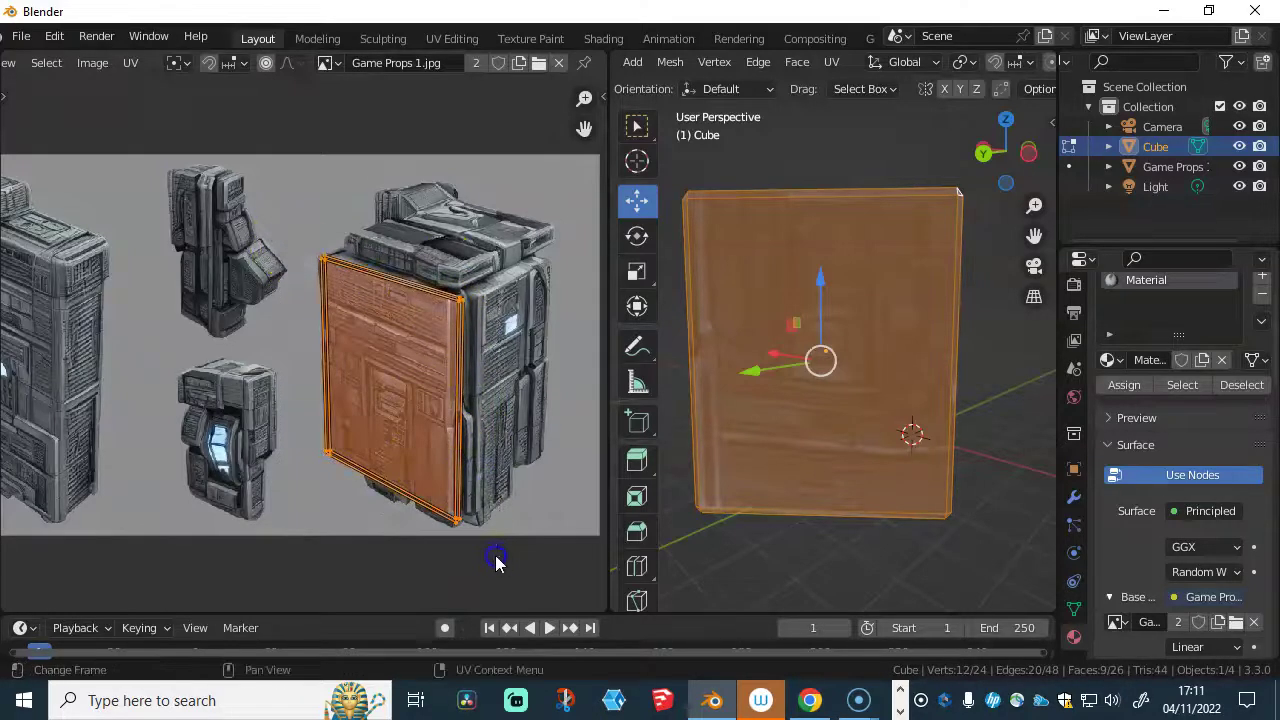
{"action": "key", "text": "r"}
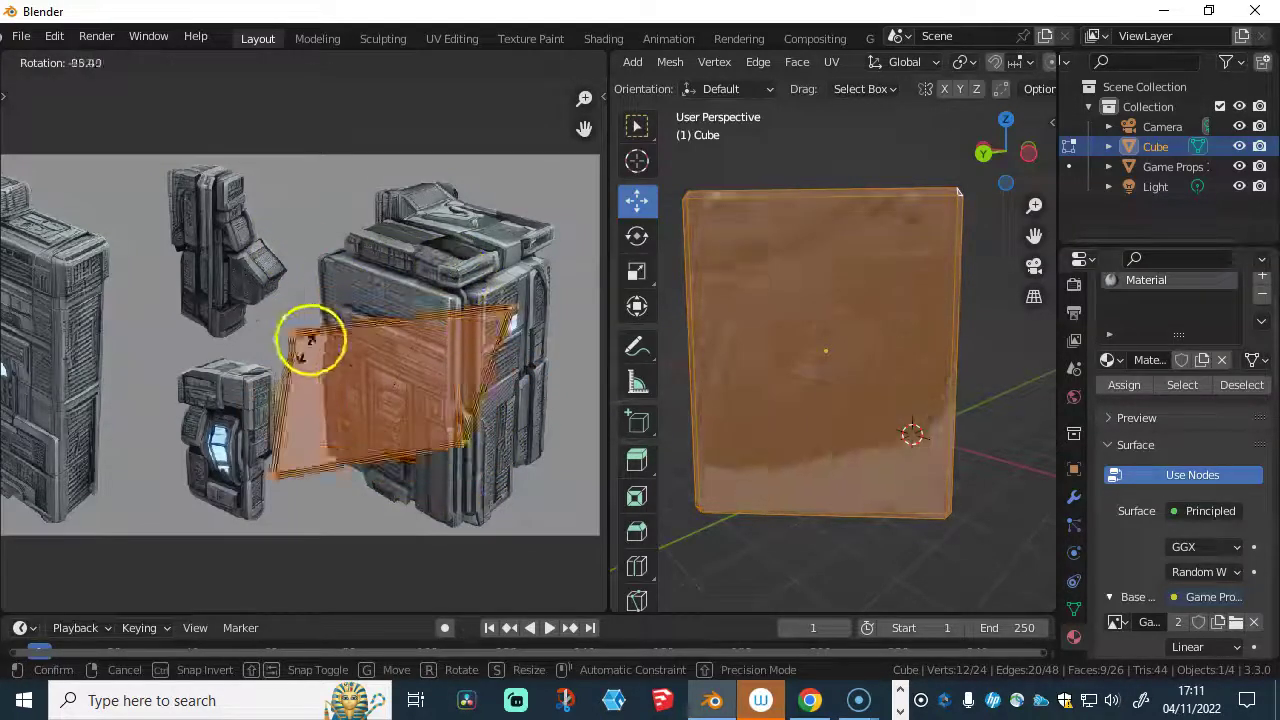
{"action": "left_click", "coordinate": [360, 435]}
- Move the island's upper-left and upper-right corner vertices onto the upper corners of the large prop's front panel
{"action": "left_click", "coordinate": [329, 223]}
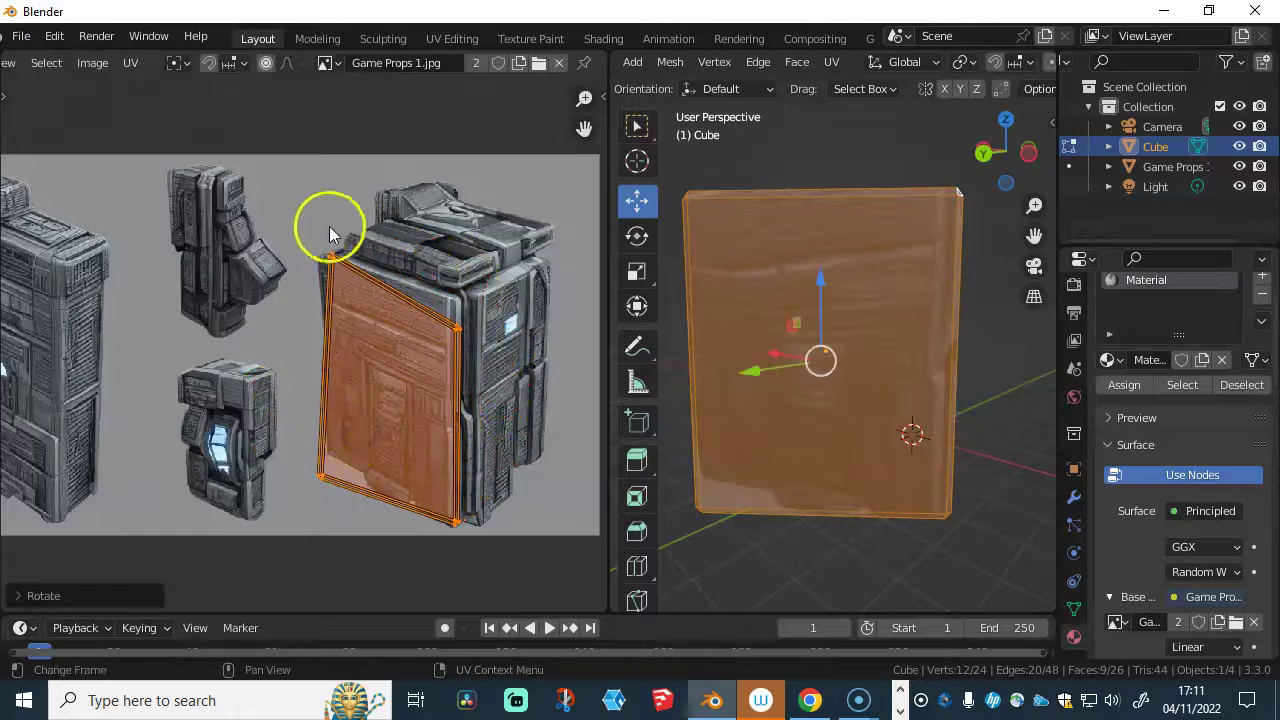
{"action": "key", "text": "r"}
{"action": "left_click", "coordinate": [348, 287]}
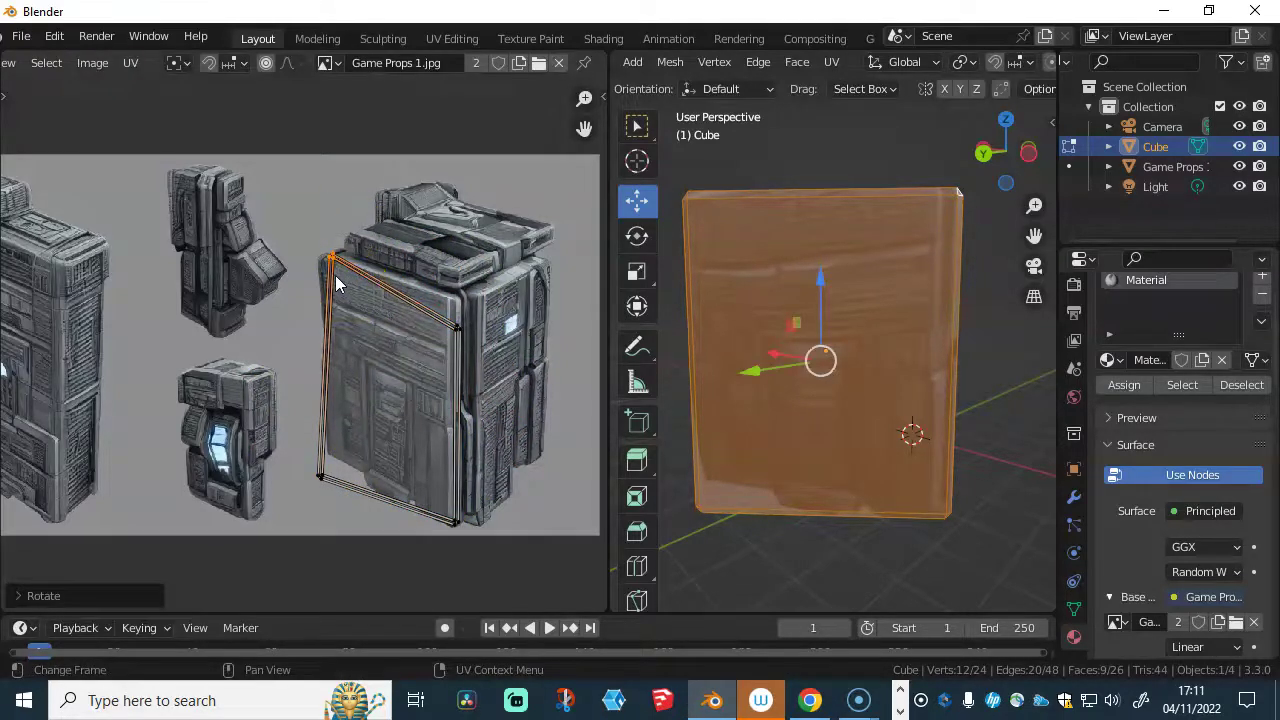
{"action": "key", "text": "g"}
{"action": "left_click", "coordinate": [326, 277]}
{"action": "left_click", "coordinate": [457, 322]}
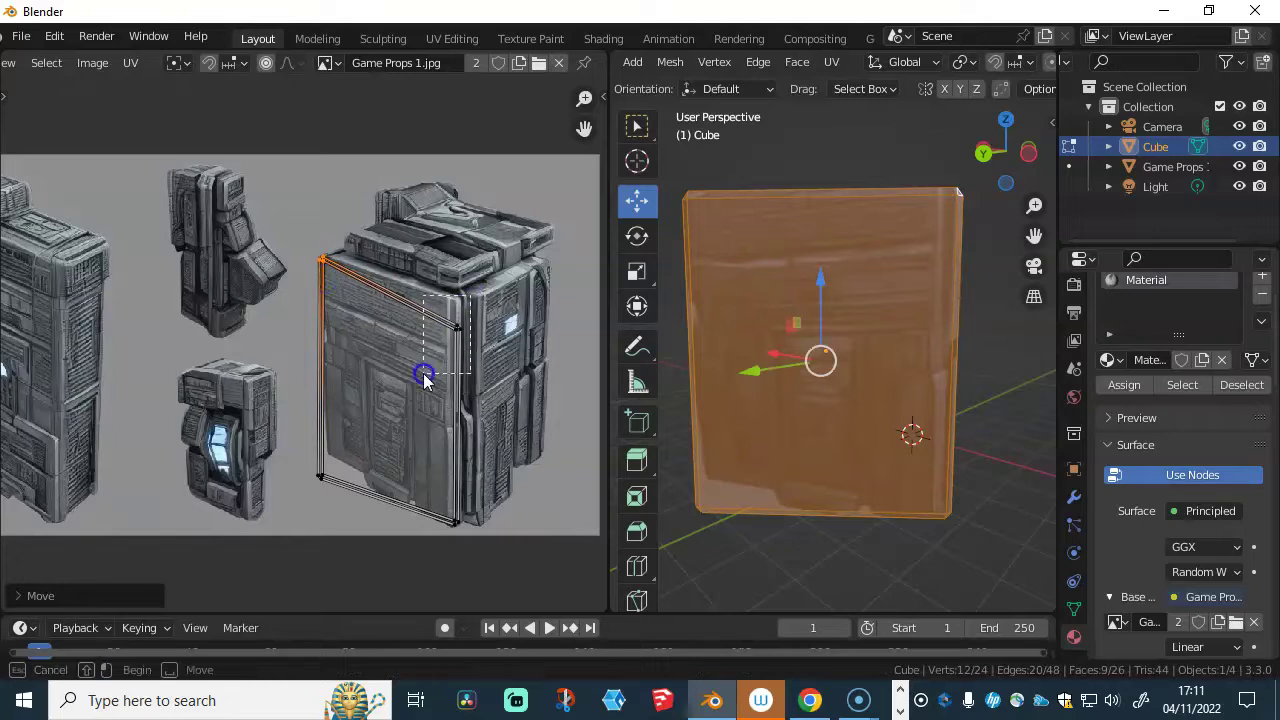
{"action": "key", "text": "g"}
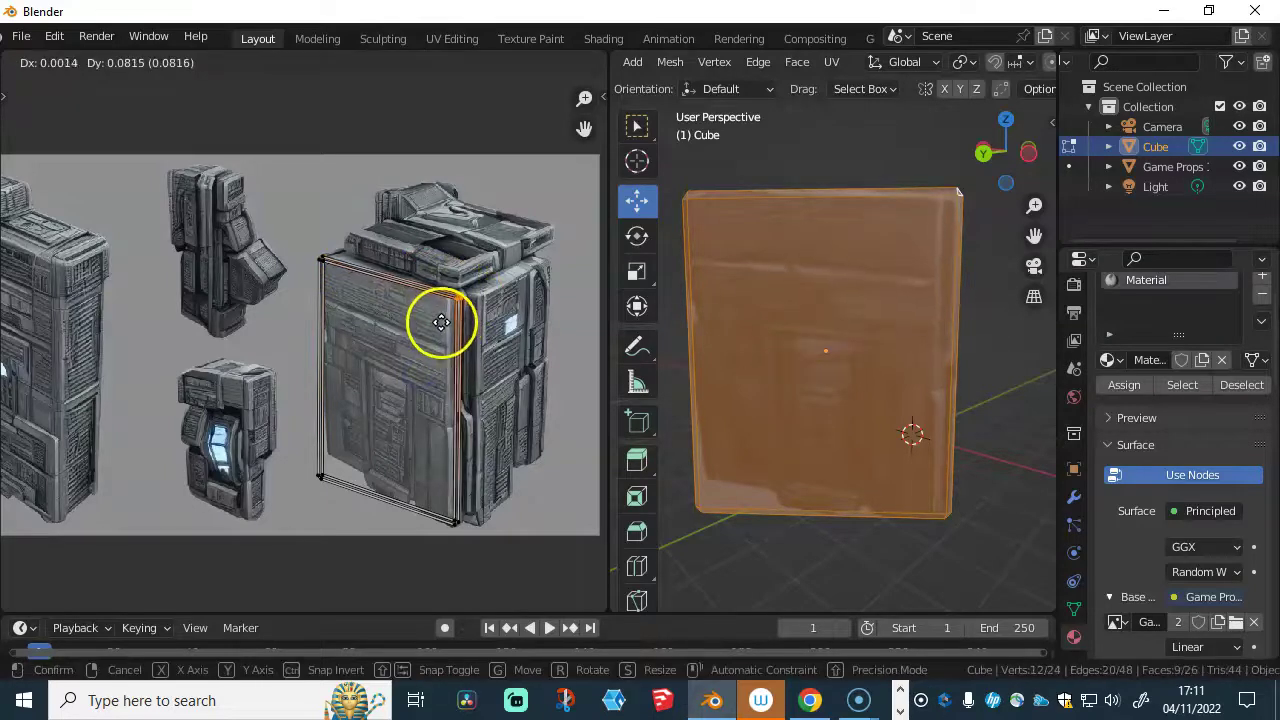
{"action": "left_click", "coordinate": [437, 322]}
- Align the island's lower-left and lower-right corner vertices with the front panel's lower corners, and nudge the upper-right corner slightly inward
{"action": "left_click_drag", "start_coordinate": [291, 451], "coordinate": [357, 509]}
{"action": "key", "text": "g"}
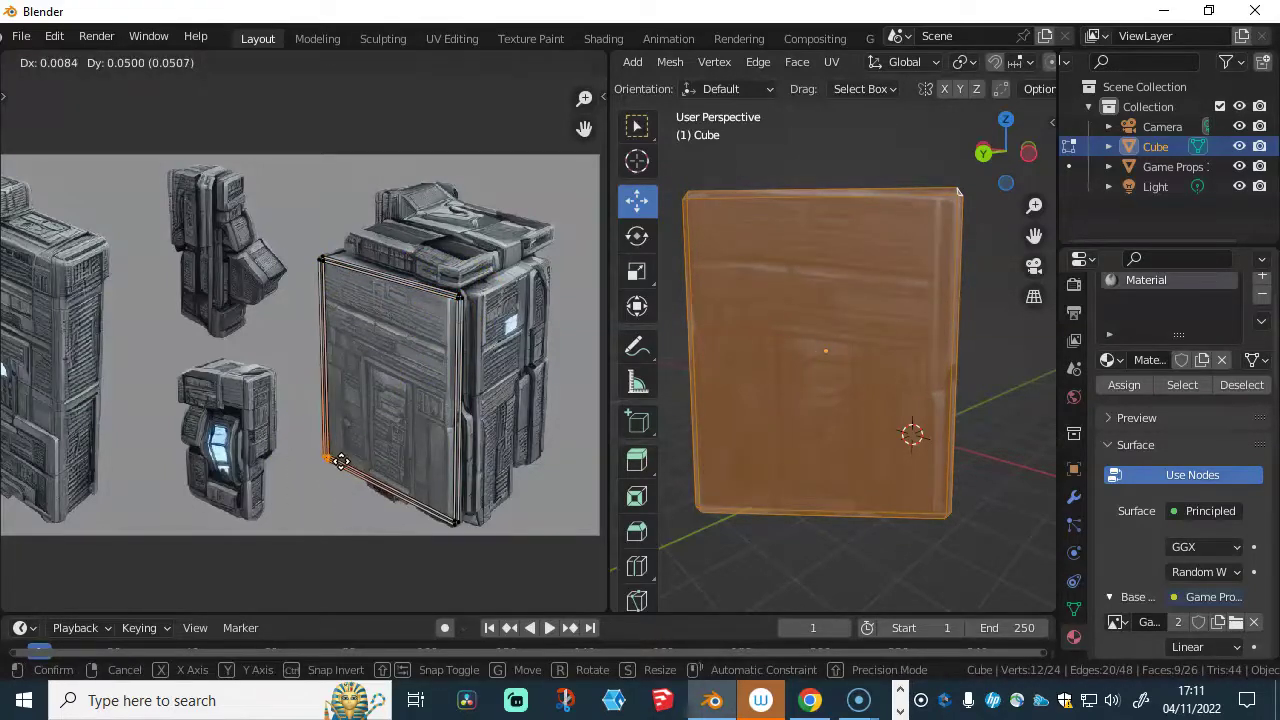
{"action": "left_click", "coordinate": [362, 487]}
{"action": "left_click_drag", "start_coordinate": [491, 489], "coordinate": [467, 501]}
{"action": "key", "text": "g"}
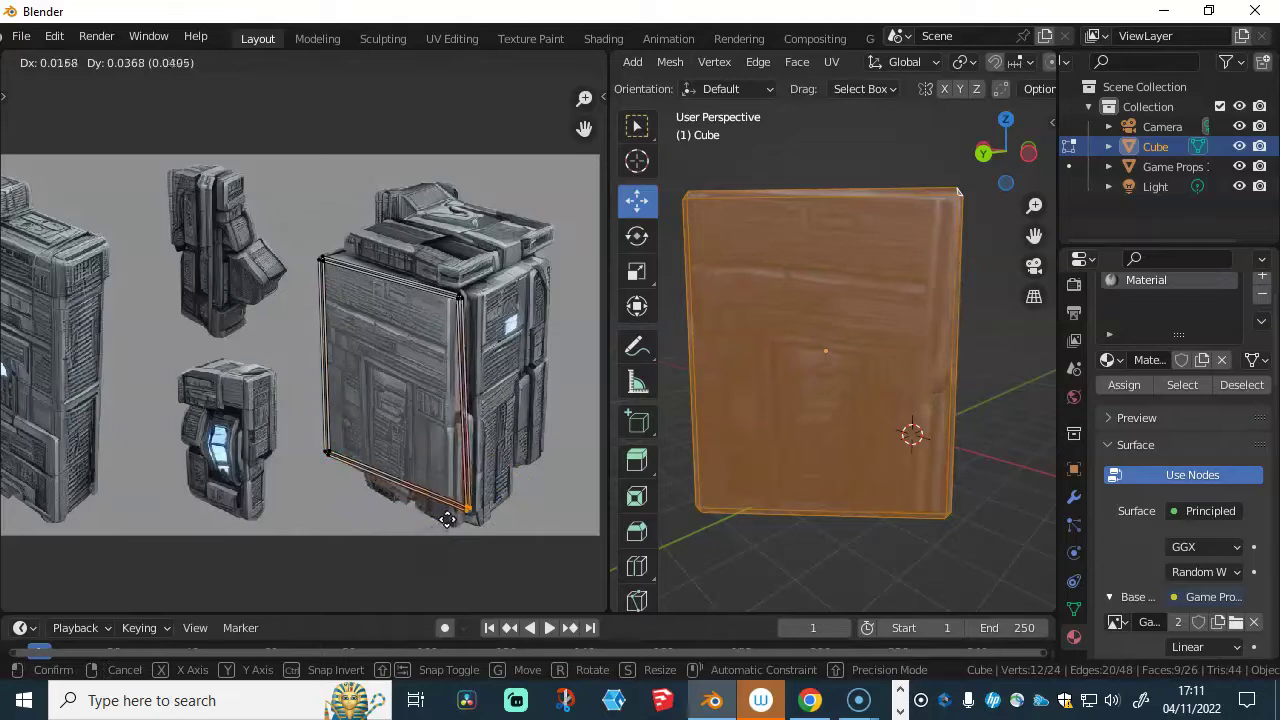
{"action": "left_click", "coordinate": [436, 535]}
{"action": "left_click", "coordinate": [449, 277]}
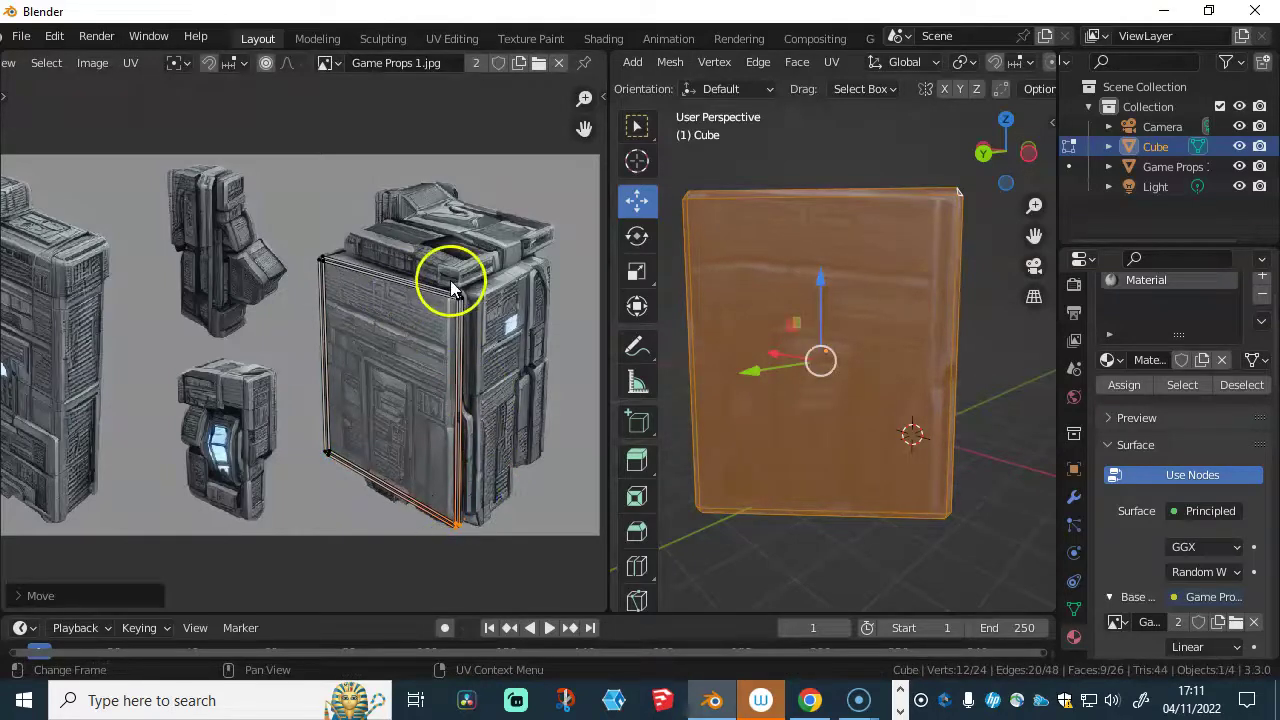
{"action": "key", "text": "g"}
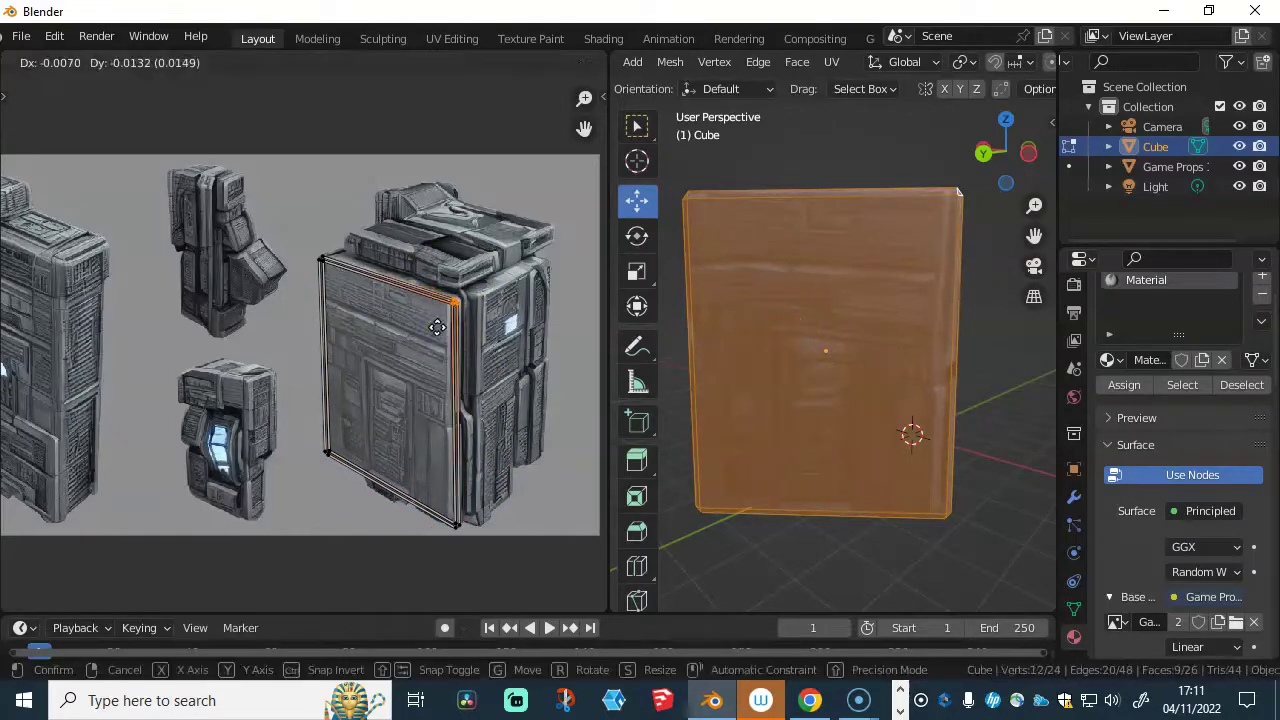
{"action": "left_click", "coordinate": [437, 328]}
- Widen the 3D viewport across the image editor and view the textured cube beside the reference image
{"action": "middle_click_drag", "start_coordinate": [794, 303], "coordinate": [820, 337]}
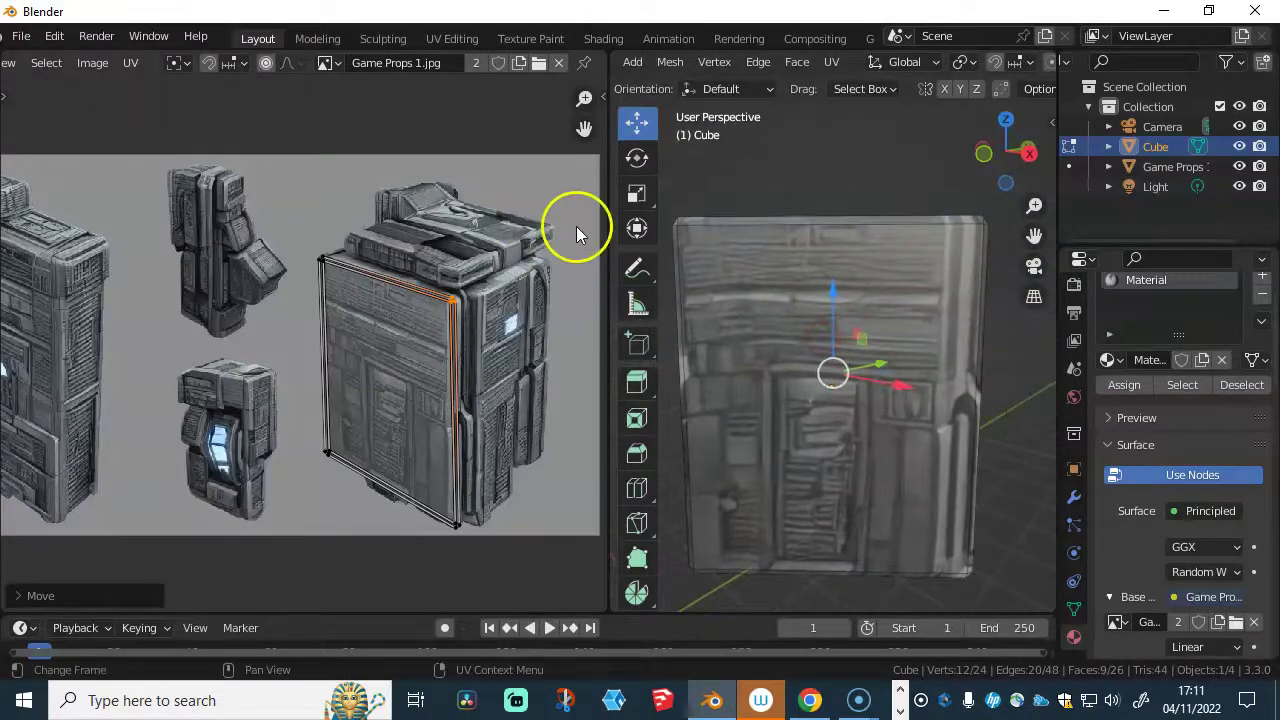
{"action": "left_click_drag", "start_coordinate": [612, 224], "coordinate": [14, 323]}
{"action": "scroll", "coordinate": [580, 289], "scroll_direction": "down", "scroll_amount": 5}
{"action": "middle_click_drag", "start_coordinate": [614, 349], "coordinate": [455, 260]}
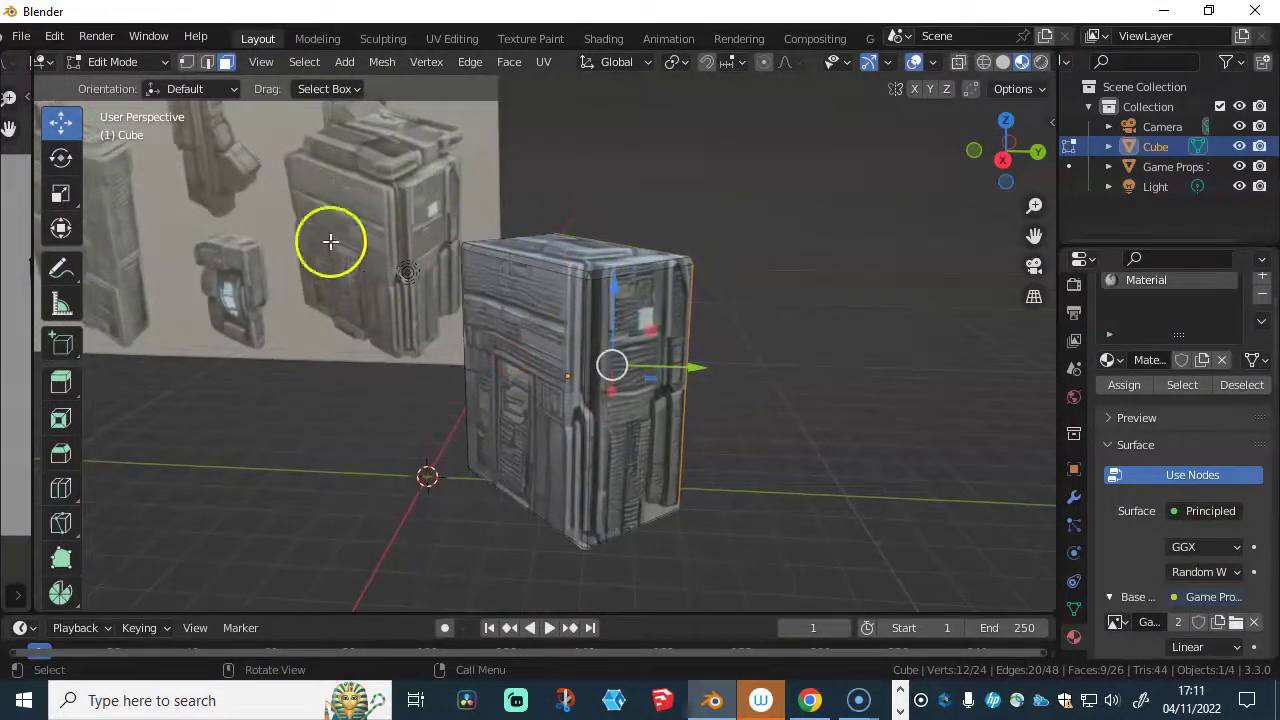
{"action": "middle_click_drag", "start_coordinate": [466, 314], "coordinate": [170, 368]}
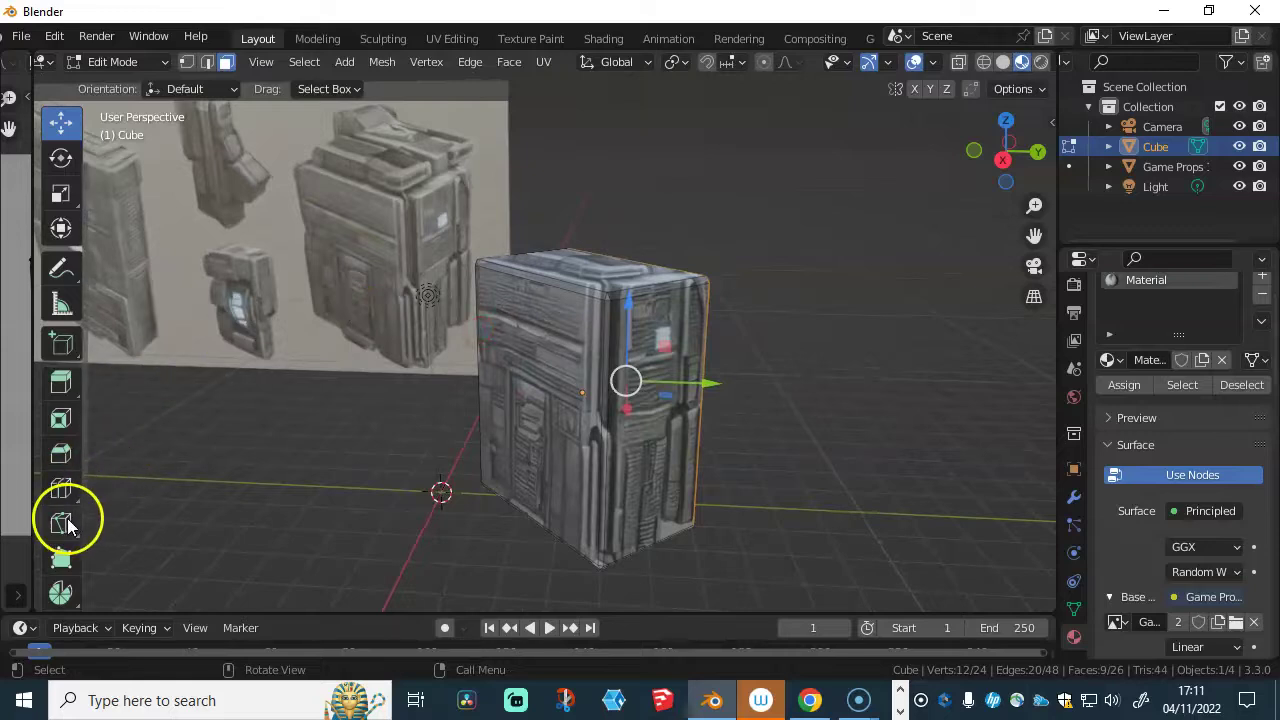
- Add pairs of horizontal and vertical loop cuts around the cube, following the textured ledges and both sides of the central lower panel
{"action": "left_click", "coordinate": [60, 489]}
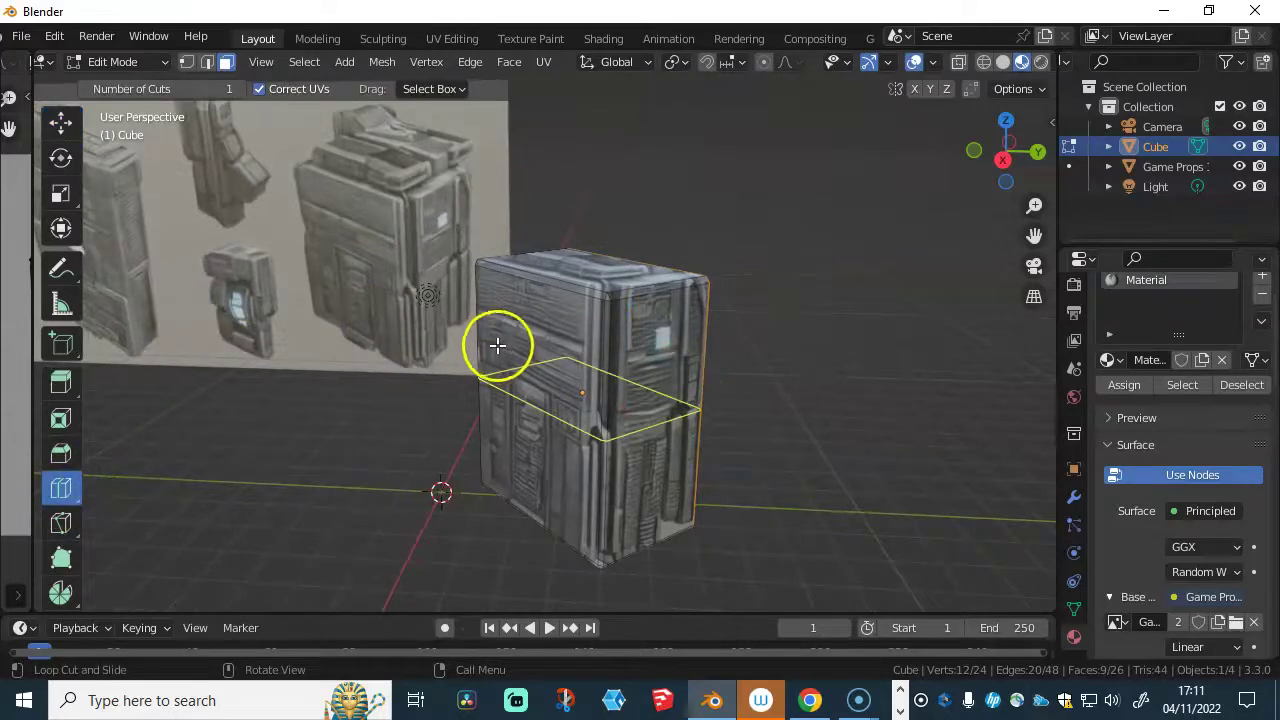
{"action": "left_click_drag", "start_coordinate": [490, 351], "coordinate": [491, 311]}
{"action": "middle_click_drag", "start_coordinate": [491, 311], "coordinate": [536, 414]}
{"action": "left_click_drag", "start_coordinate": [536, 414], "coordinate": [493, 429]}
{"action": "left_click_drag", "start_coordinate": [607, 418], "coordinate": [605, 422]}
{"action": "mouse_move", "coordinate": [580, 368]}
{"action": "left_mouse_down"}
{"action": "mouse_move", "coordinate": [578, 390]}
{"action": "mouse_move", "coordinate": [513, 405]}
{"action": "mouse_move", "coordinate": [583, 381]}
{"action": "left_mouse_up"}
{"action": "middle_click_drag", "start_coordinate": [583, 381], "coordinate": [608, 380]}
{"action": "scroll", "coordinate": [586, 380], "scroll_direction": "up", "scroll_amount": 5}
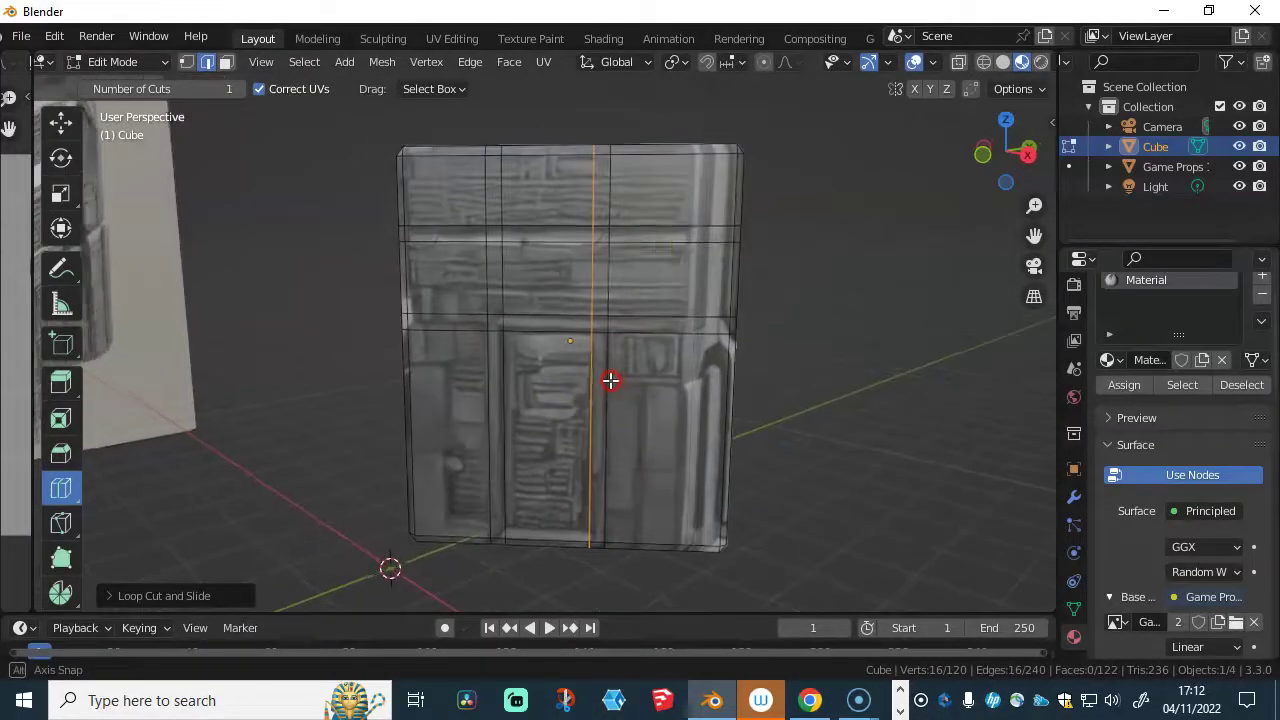
- Add loop cuts along the remaining horizontal panel seams and the narrow vertical strips near the cube's corner
{"action": "middle_click_drag", "start_coordinate": [640, 286], "coordinate": [562, 431]}
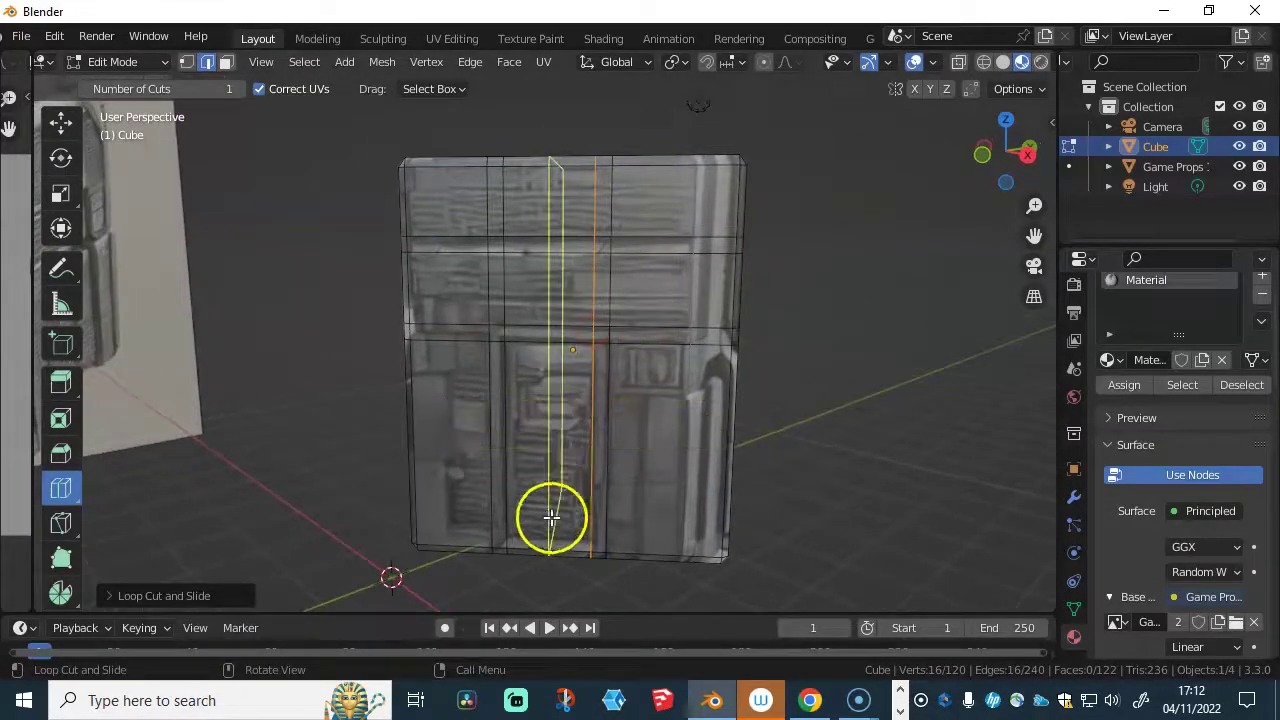
{"action": "middle_click_drag", "start_coordinate": [657, 374], "coordinate": [597, 381], "text": "shift"}
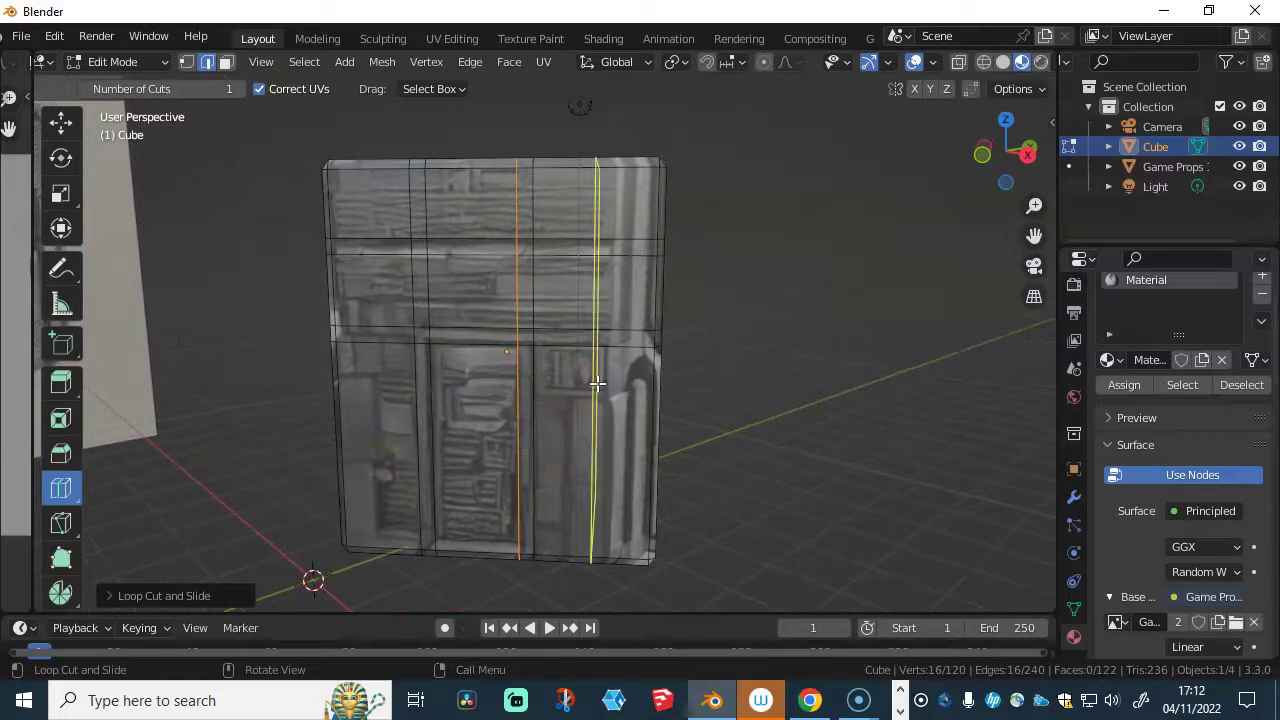
{"action": "left_click_drag", "start_coordinate": [548, 387], "coordinate": [533, 388]}
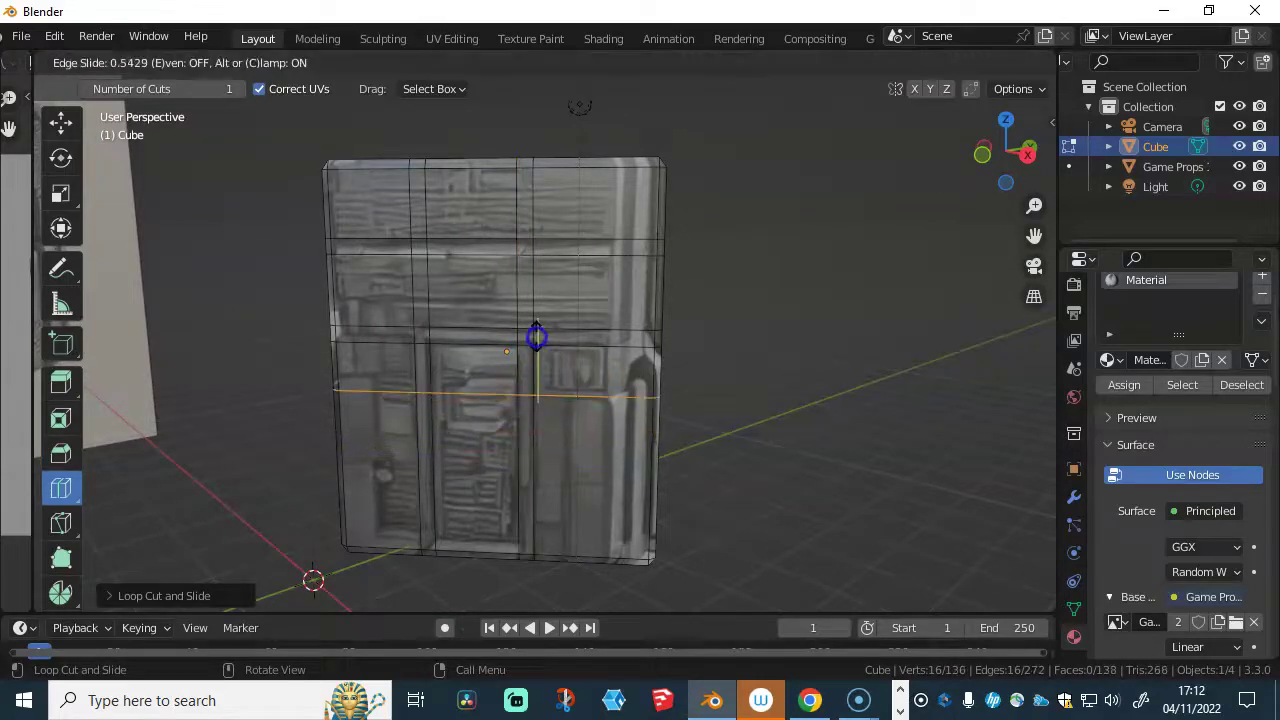
{"action": "left_click_drag", "start_coordinate": [536, 337], "coordinate": [540, 336]}
{"action": "mouse_move", "coordinate": [620, 329]}
{"action": "left_mouse_down"}
{"action": "mouse_move", "coordinate": [648, 326]}
{"action": "mouse_move", "coordinate": [638, 331]}
{"action": "left_mouse_up"}
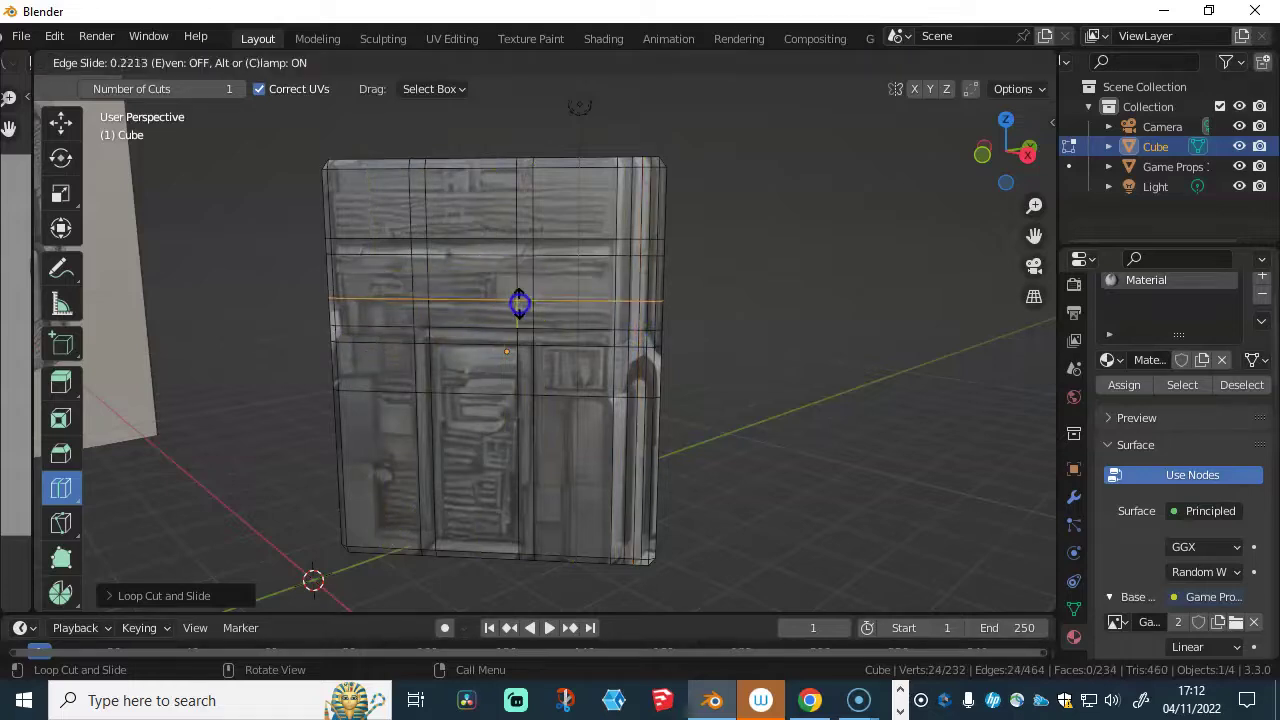
{"action": "left_click", "coordinate": [519, 303]}
{"action": "left_click_drag", "start_coordinate": [390, 402], "coordinate": [394, 380]}
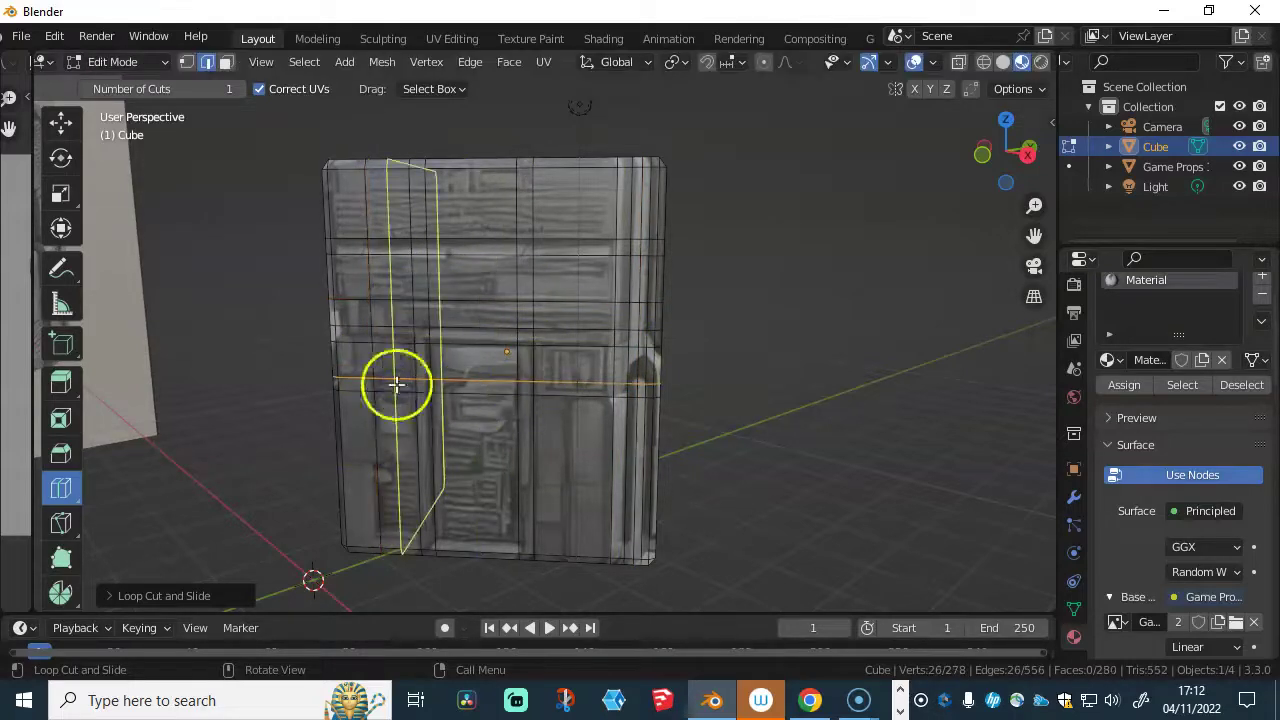
- Add a vertical loop cut on the narrow side face with the lit window, slid next to the dark corner strip
{"action": "middle_click_drag", "start_coordinate": [657, 363], "coordinate": [474, 223]}
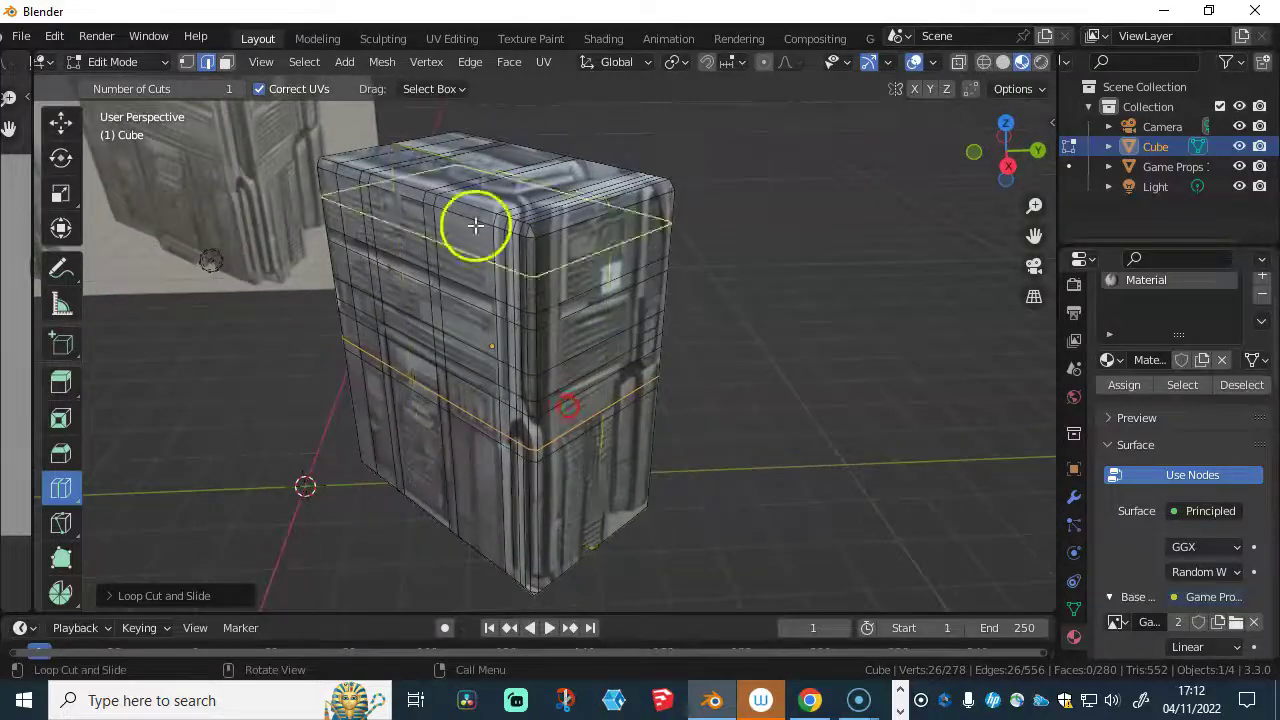
{"action": "middle_click_drag", "start_coordinate": [537, 327], "coordinate": [321, 258]}
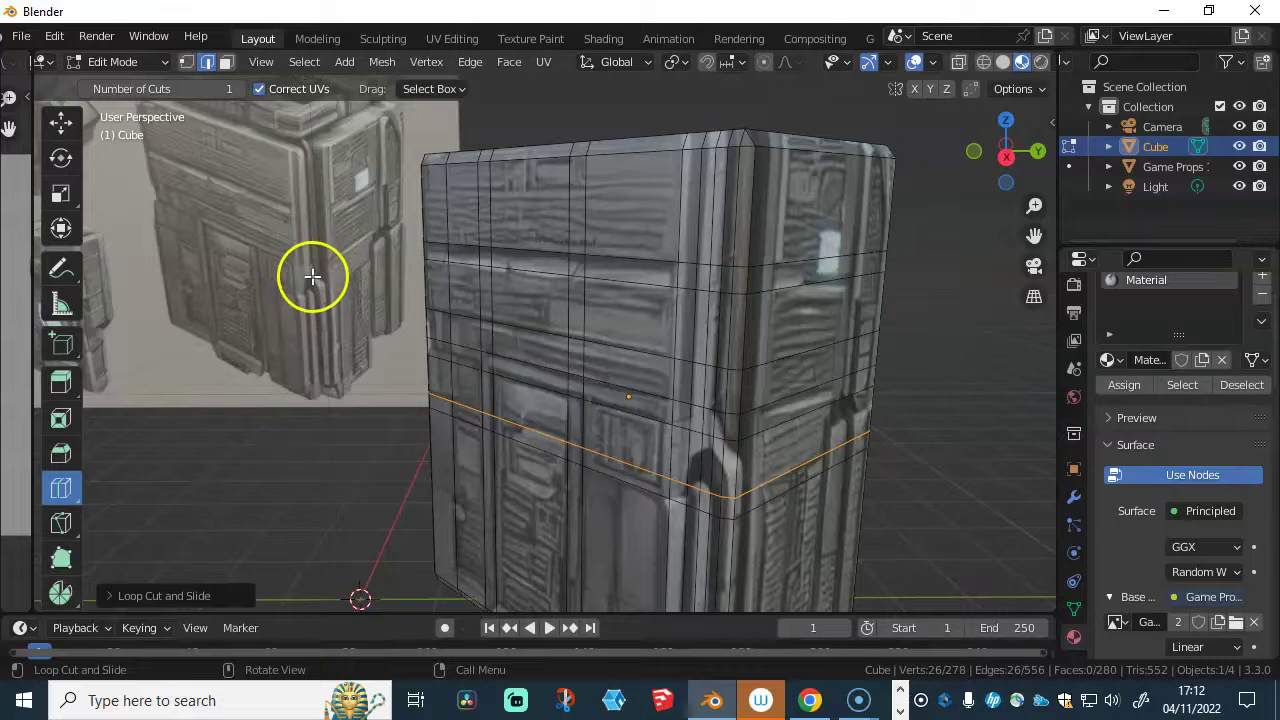
{"action": "middle_click_drag", "start_coordinate": [330, 338], "coordinate": [514, 343]}
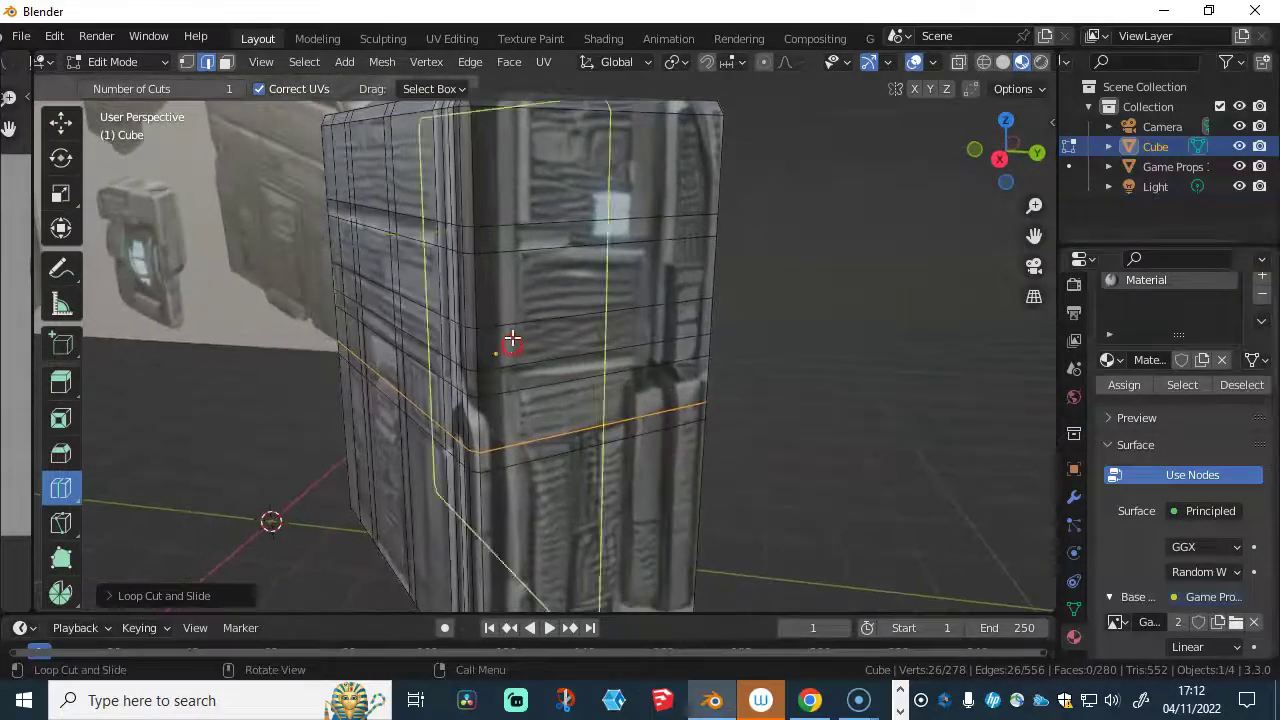
{"action": "left_click", "coordinate": [512, 207]}
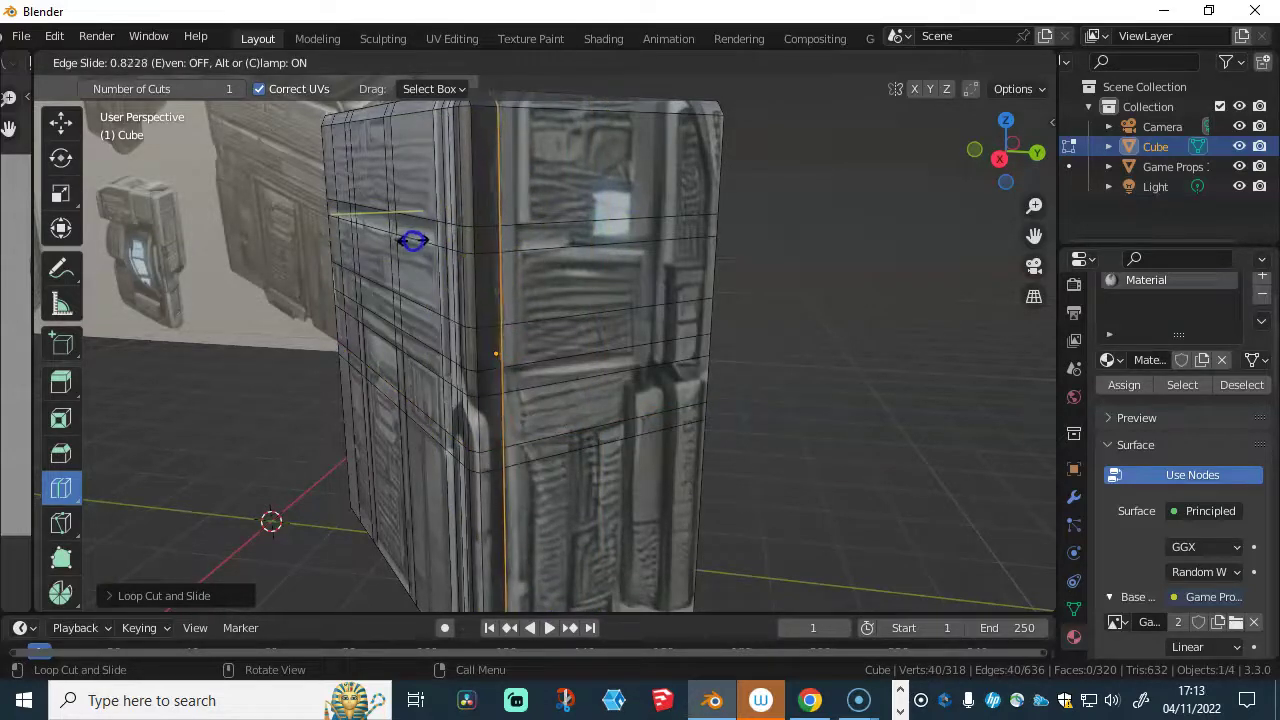
{"action": "left_click", "coordinate": [413, 241]}
{"action": "left_click", "coordinate": [468, 258]}
{"action": "left_click", "coordinate": [477, 237]}
{"action": "left_click", "coordinate": [478, 222]}
{"action": "left_click_drag", "start_coordinate": [478, 222], "coordinate": [468, 232]}
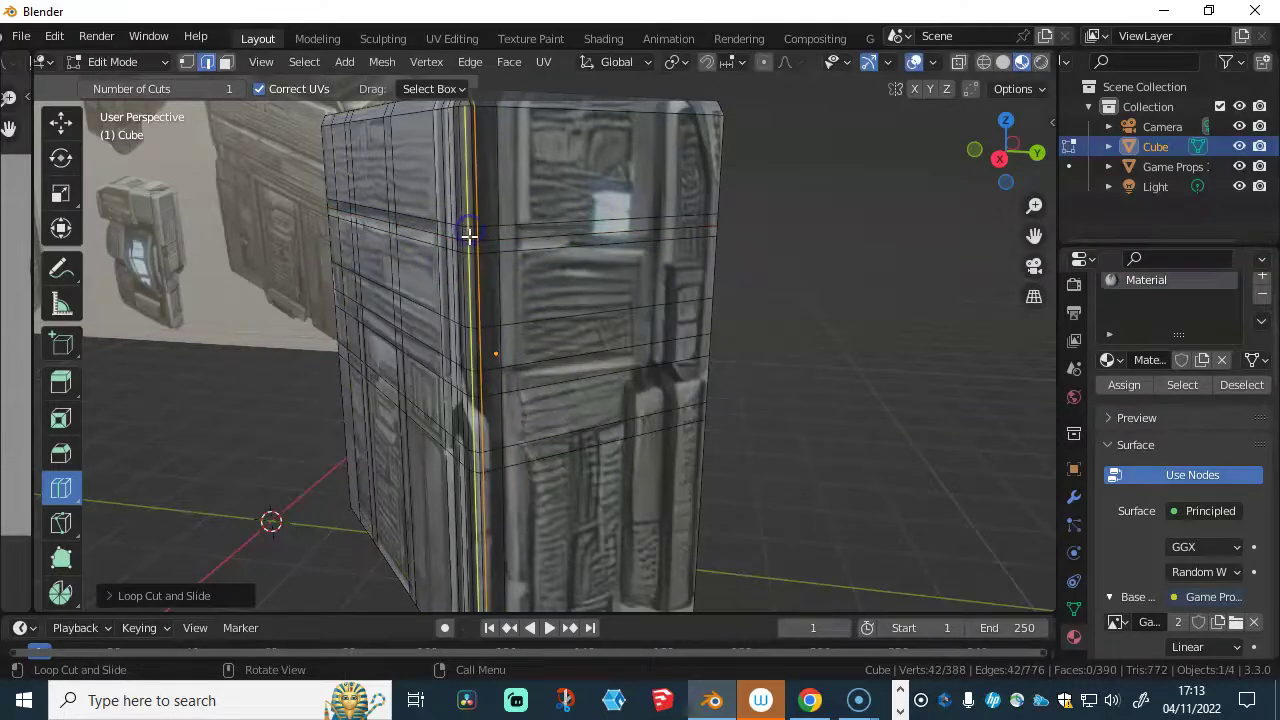
{"action": "key", "text": "ctrl+z"}
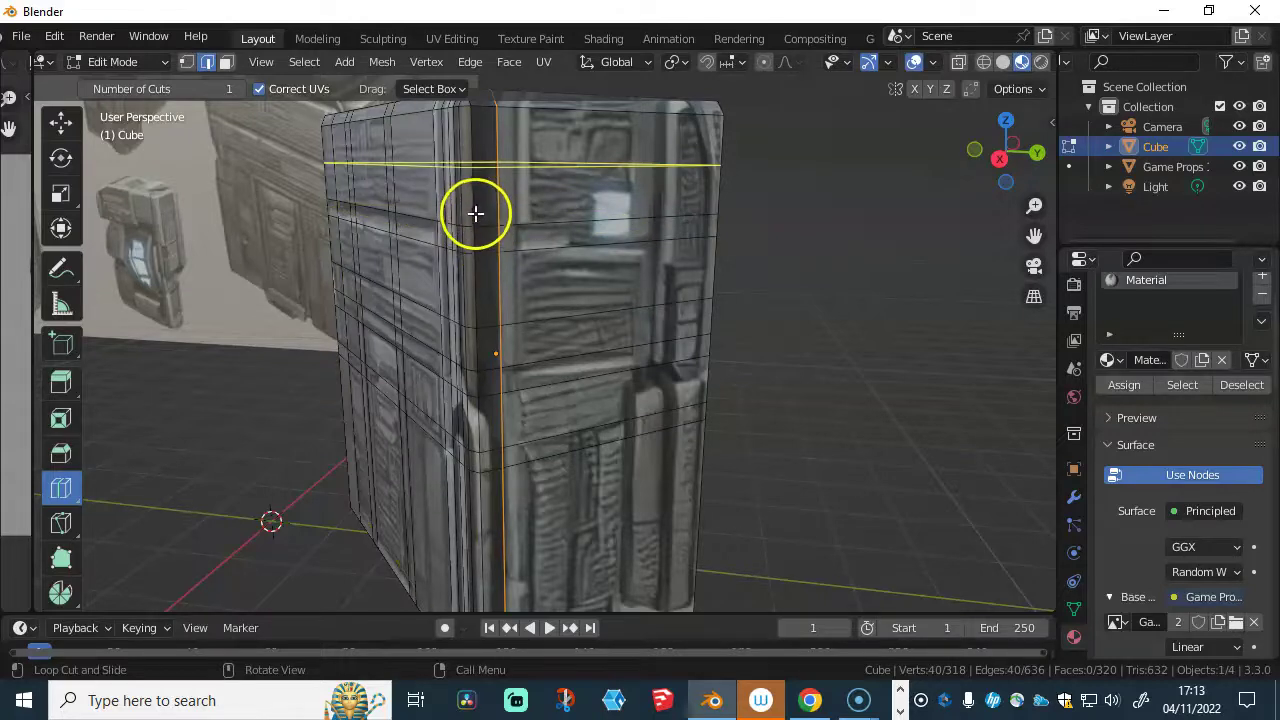
- Add a vertical loop cut along the dark corner strip of the narrow side face, undoing the misplaced attempts
{"action": "left_click_drag", "start_coordinate": [478, 115], "coordinate": [468, 120]}
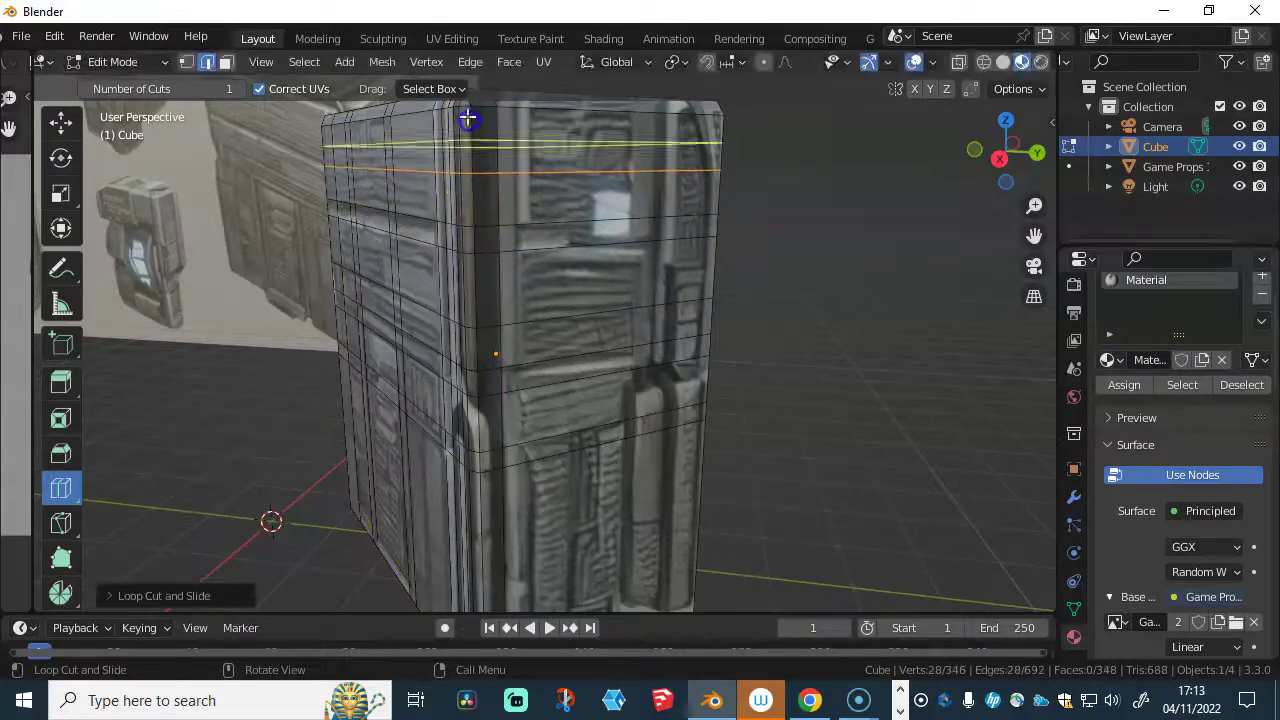
{"action": "left_click", "coordinate": [497, 210]}
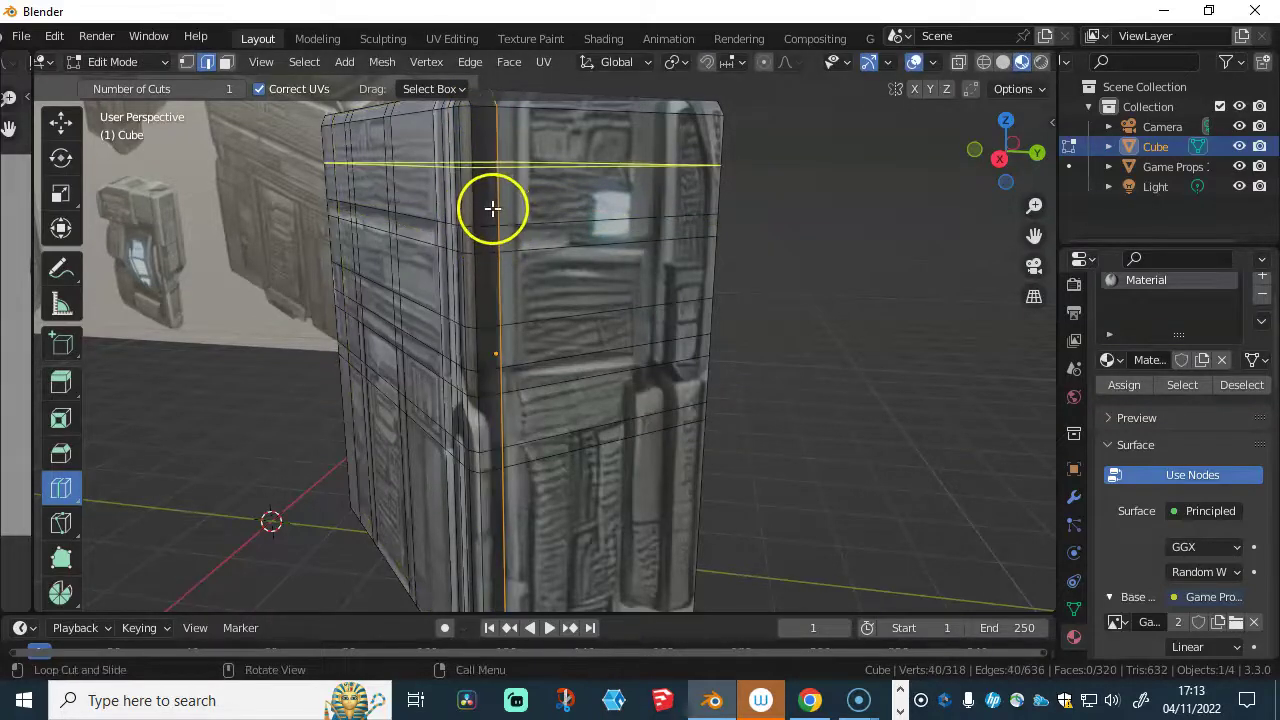
{"action": "left_click_drag", "start_coordinate": [482, 241], "coordinate": [482, 226]}
{"action": "key", "text": "ctrl+z"}
{"action": "middle_click_drag", "start_coordinate": [623, 243], "coordinate": [594, 338]}
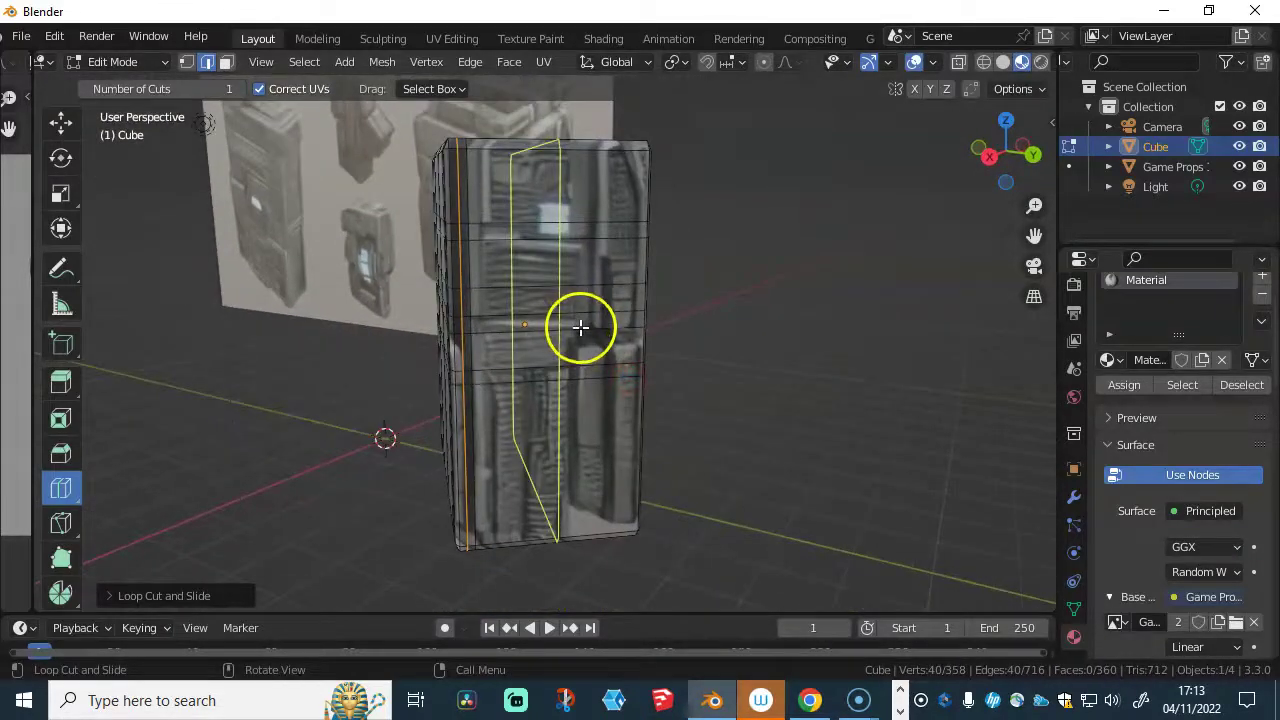
- Add vertical and horizontal loop cuts framing the sides and lower edge of the lit window on the narrow side face
{"action": "mouse_move", "coordinate": [577, 325]}
{"action": "left_mouse_down"}
{"action": "mouse_move", "coordinate": [557, 331]}
{"action": "mouse_move", "coordinate": [562, 322]}
{"action": "left_mouse_up"}
{"action": "left_click_drag", "start_coordinate": [566, 211], "coordinate": [569, 240]}
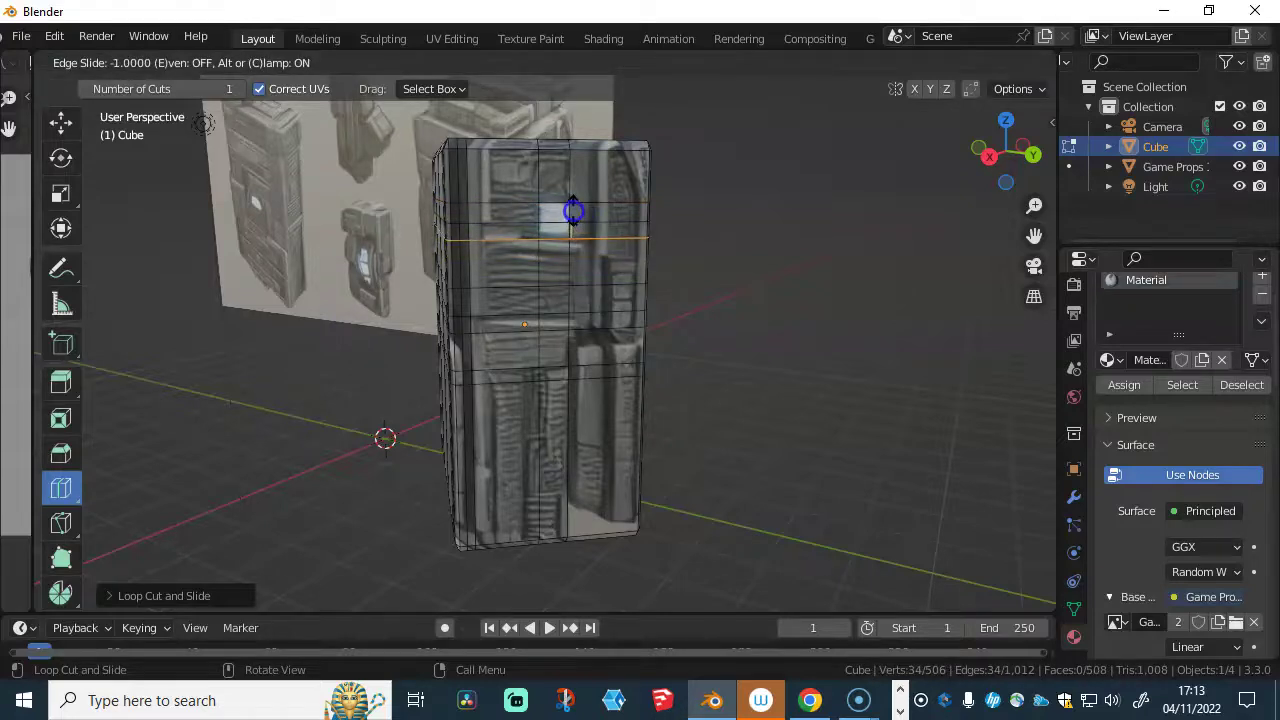
{"action": "right_click", "coordinate": [572, 225]}
{"action": "key", "text": "ctrl+z"}
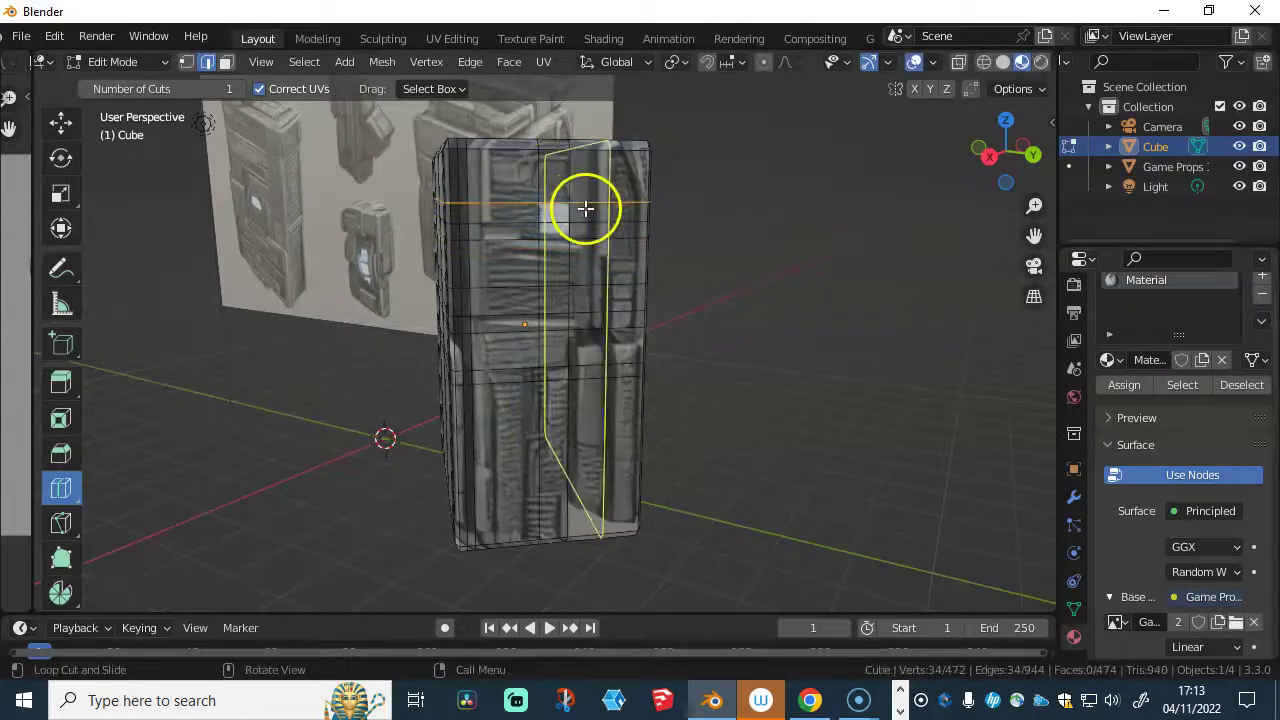
{"action": "left_click_drag", "start_coordinate": [655, 231], "coordinate": [656, 232]}
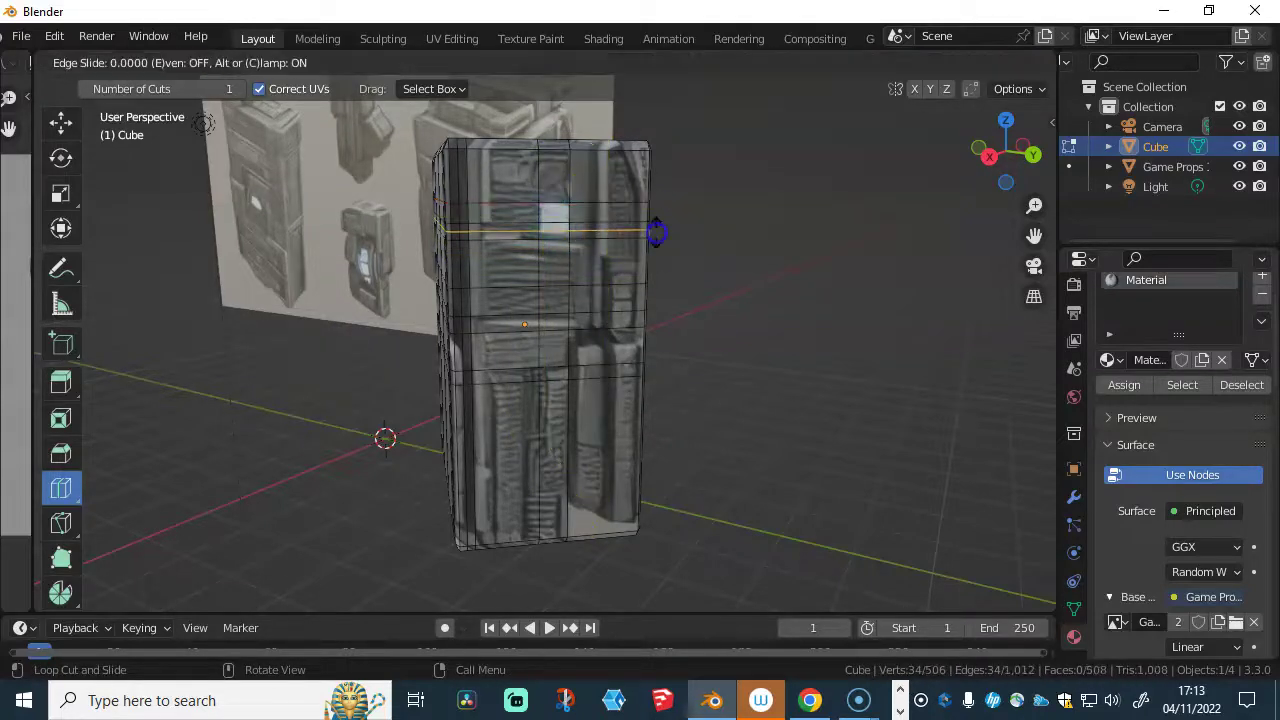
{"action": "left_click", "coordinate": [655, 233]}
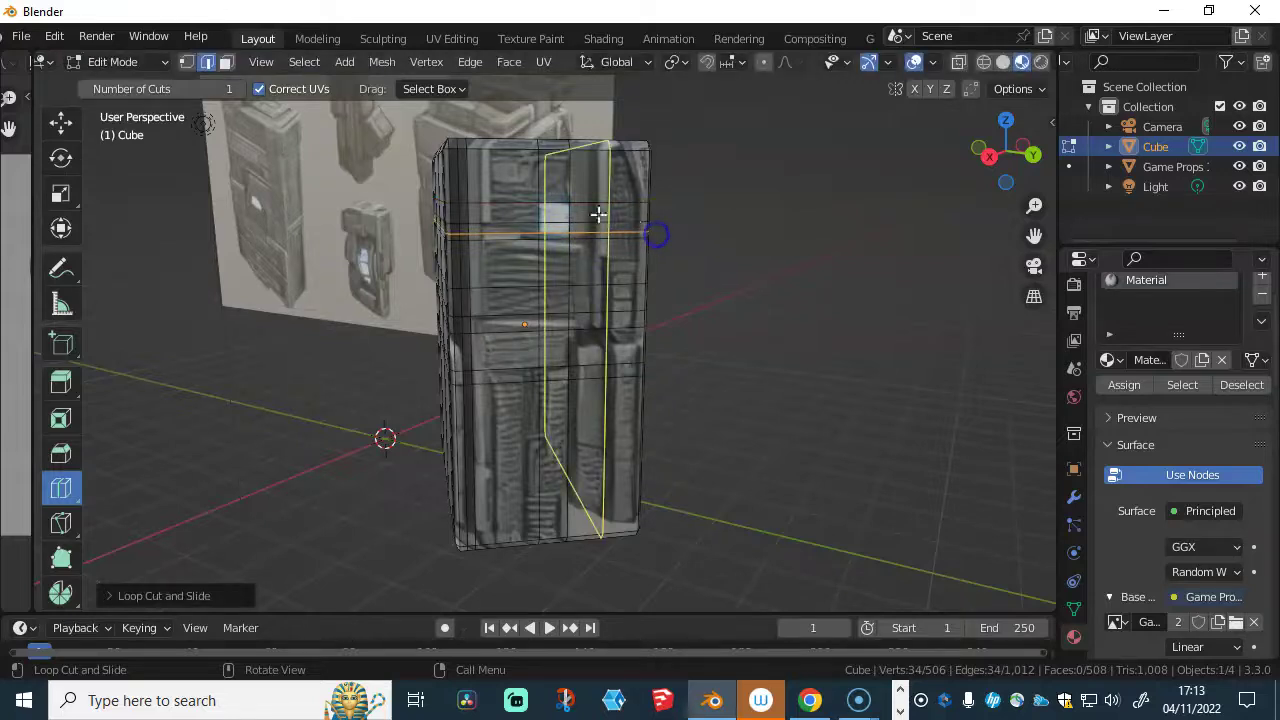
{"action": "left_click_drag", "start_coordinate": [521, 193], "coordinate": [543, 193]}
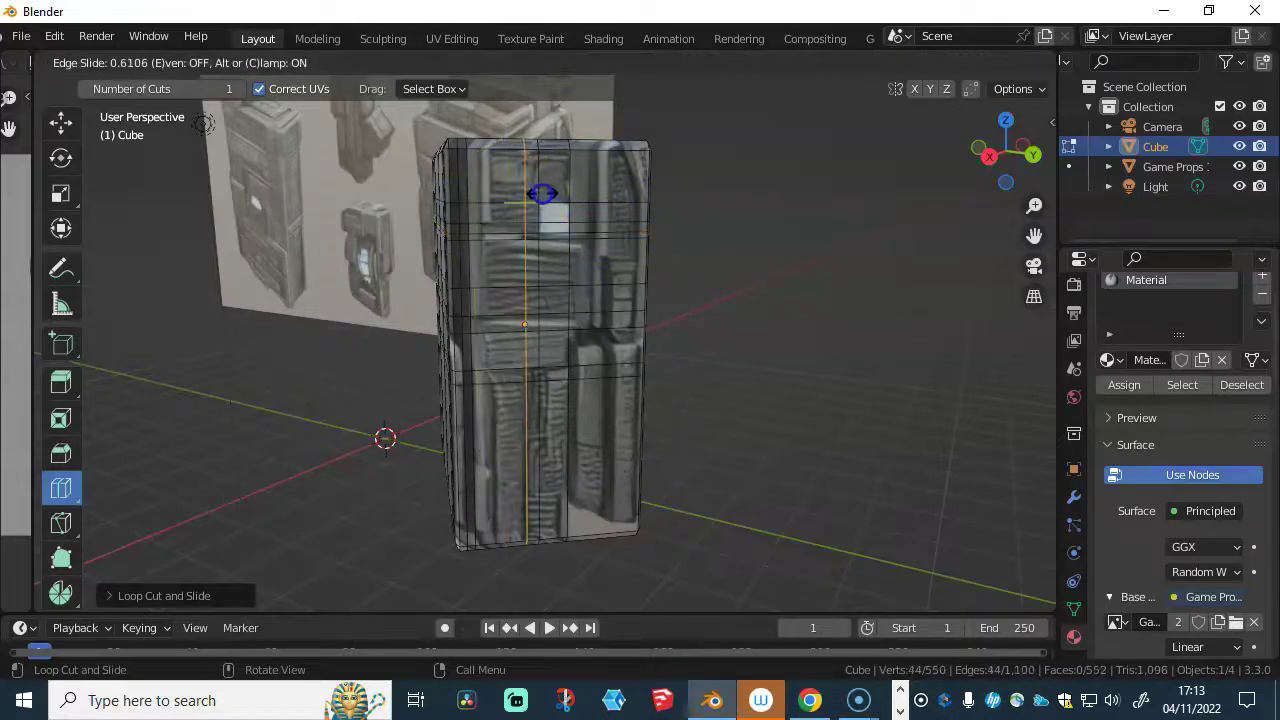
{"action": "left_click", "coordinate": [552, 195]}
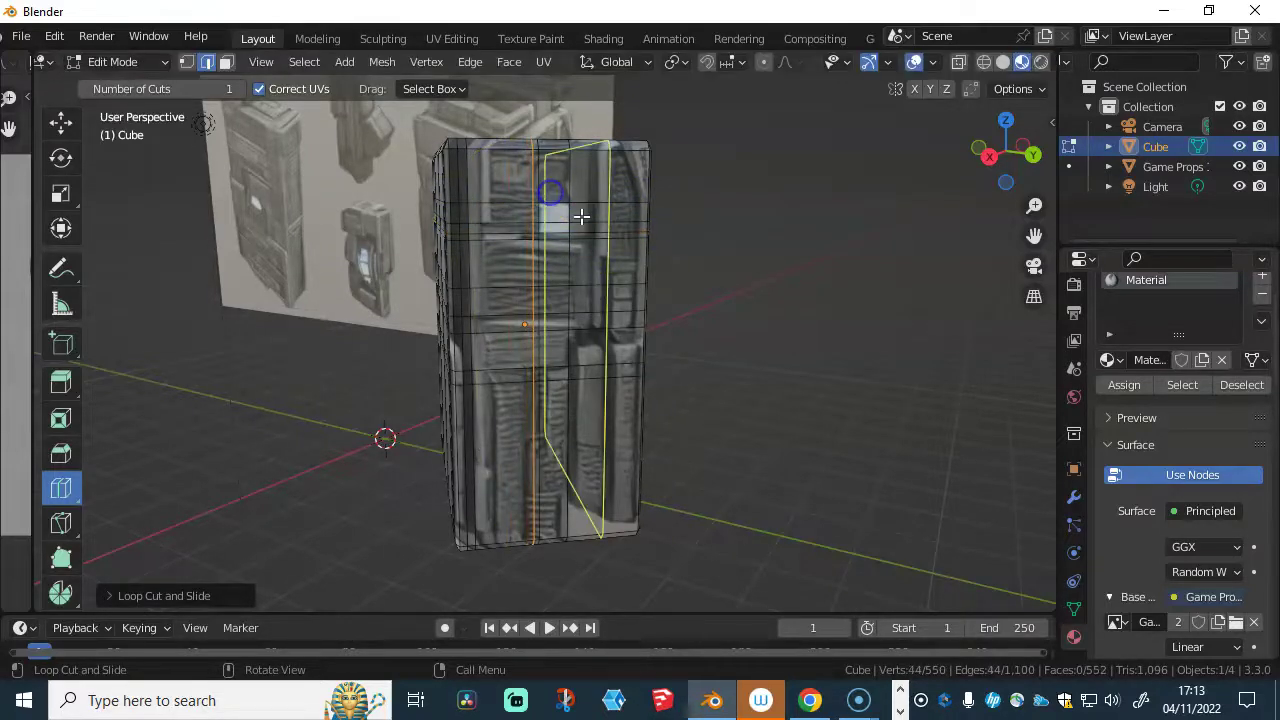
- Add a vertical loop cut just outside the lit window's far side and a horizontal loop cut just above the window
{"action": "scroll", "coordinate": [580, 214], "scroll_direction": "up", "scroll_amount": 8}
{"action": "scroll", "coordinate": [584, 349], "scroll_direction": "down", "scroll_amount": 4}
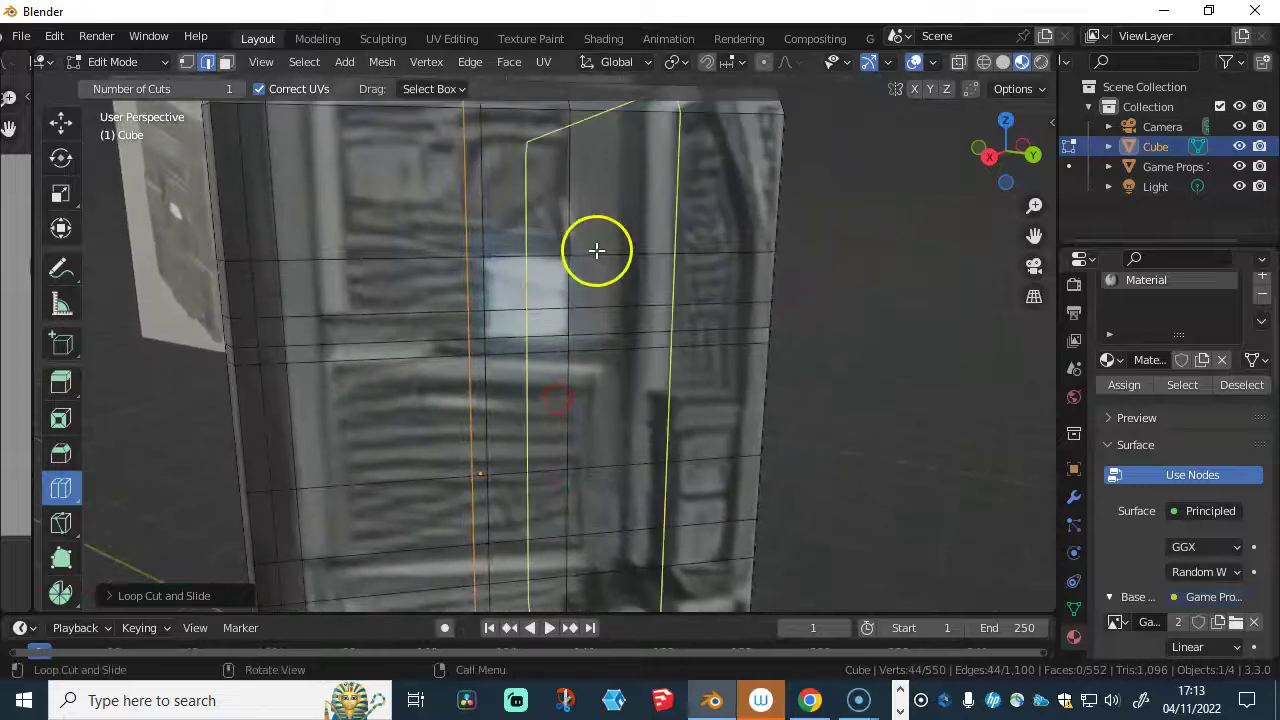
{"action": "left_click_drag", "start_coordinate": [631, 200], "coordinate": [622, 210]}
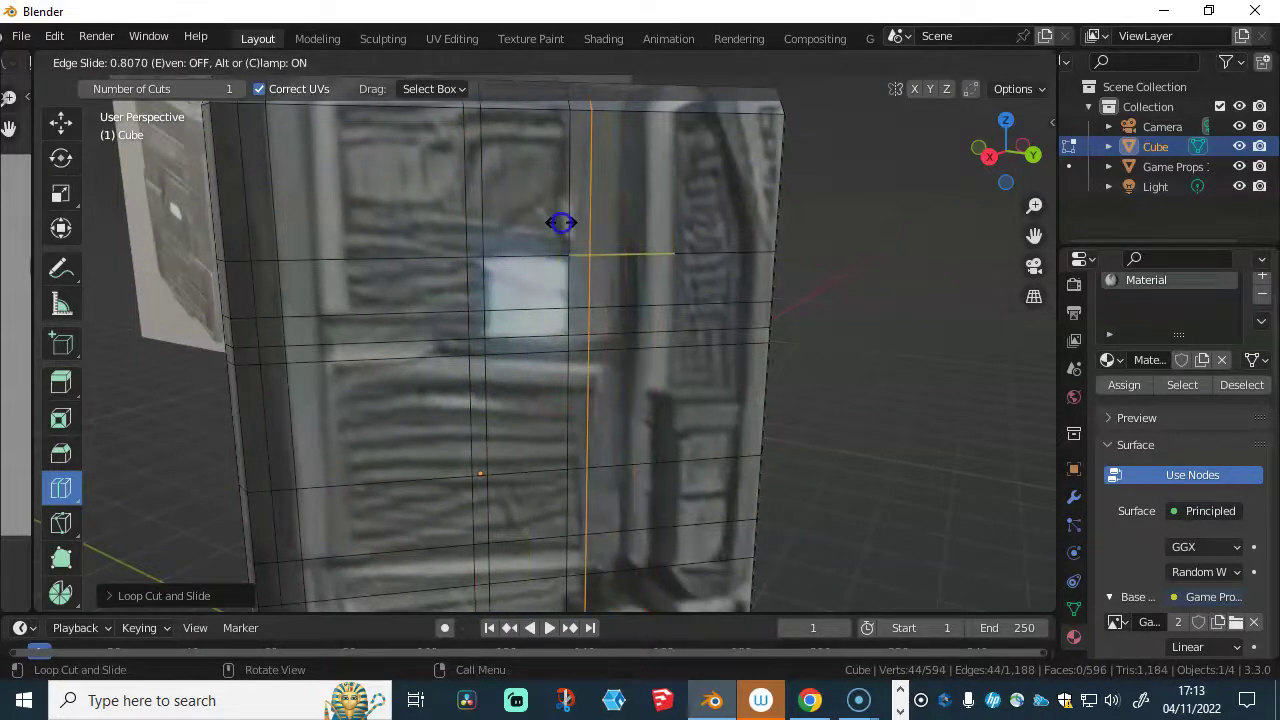
{"action": "left_click", "coordinate": [610, 219]}
{"action": "left_click_drag", "start_coordinate": [593, 226], "coordinate": [597, 286]}
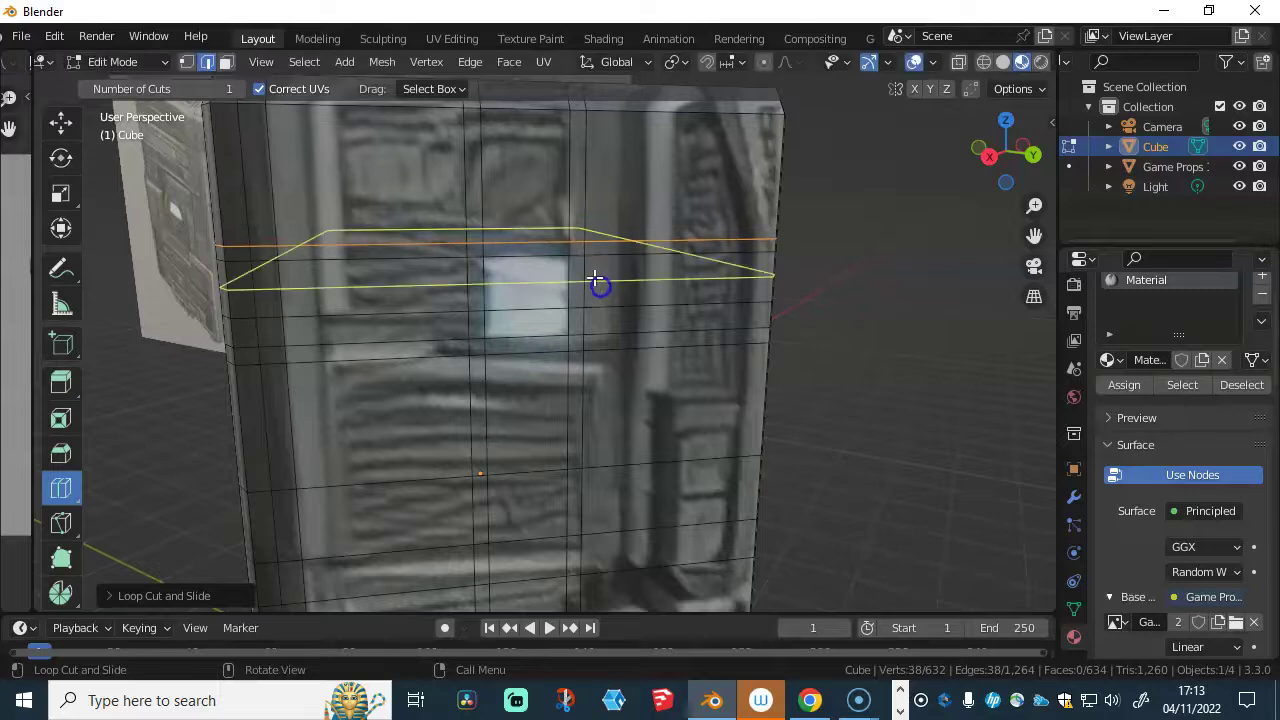
- Add vertical loop cuts along the grooves between the lit window and the outer edge of the narrow side face
{"action": "scroll", "coordinate": [595, 320], "scroll_direction": "down", "scroll_amount": 5}
{"action": "middle_click_drag", "start_coordinate": [594, 340], "coordinate": [546, 340]}
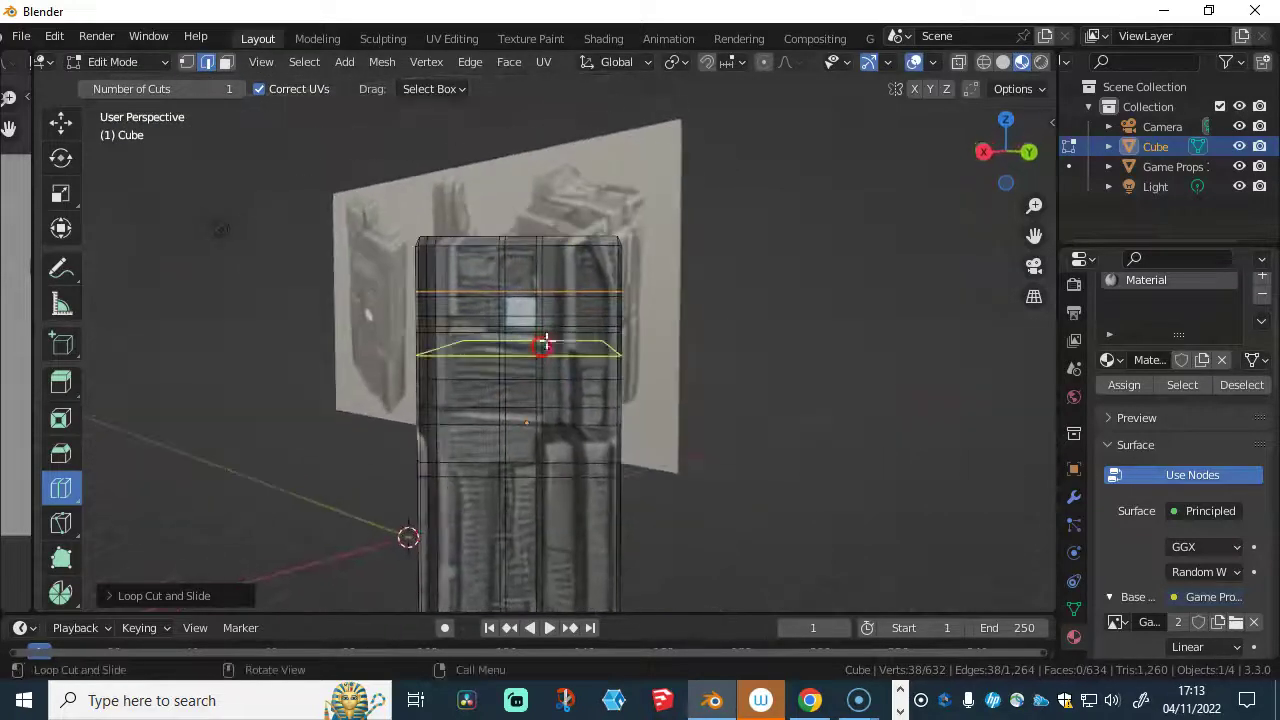
{"action": "mouse_move", "coordinate": [585, 269]}
{"action": "left_mouse_down"}
{"action": "mouse_move", "coordinate": [563, 274]}
{"action": "mouse_move", "coordinate": [570, 283]}
{"action": "left_mouse_up"}
{"action": "middle_click_drag", "start_coordinate": [570, 283], "coordinate": [595, 207]}
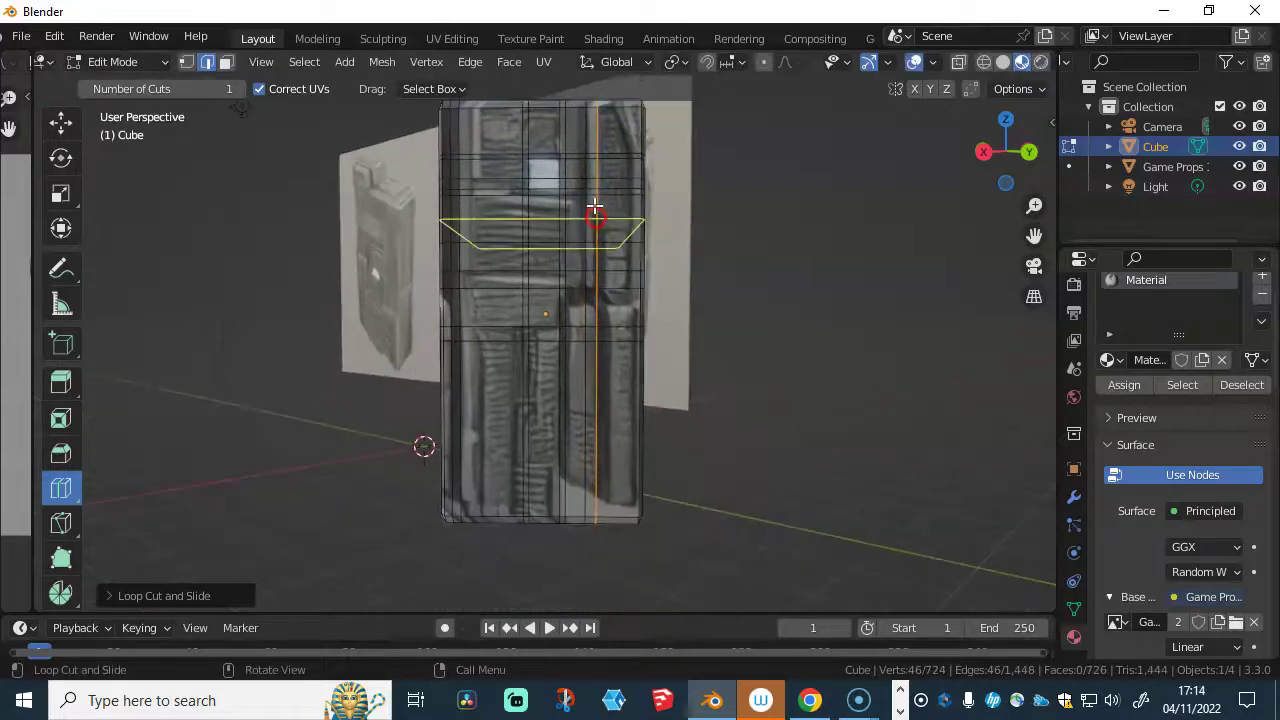
- Add horizontal loop cuts at the top ledge and lower ends of the pillars on the narrow side face
{"action": "left_click_drag", "start_coordinate": [596, 313], "coordinate": [609, 306]}
{"action": "mouse_move", "coordinate": [543, 349]}
{"action": "middle_mouse_down"}
{"action": "mouse_move", "coordinate": [551, 294]}
{"action": "mouse_move", "coordinate": [572, 352]}
{"action": "mouse_move", "coordinate": [556, 343]}
{"action": "middle_mouse_up"}
{"action": "left_click_drag", "start_coordinate": [568, 452], "coordinate": [589, 487]}
{"action": "left_click_drag", "start_coordinate": [575, 438], "coordinate": [577, 435]}
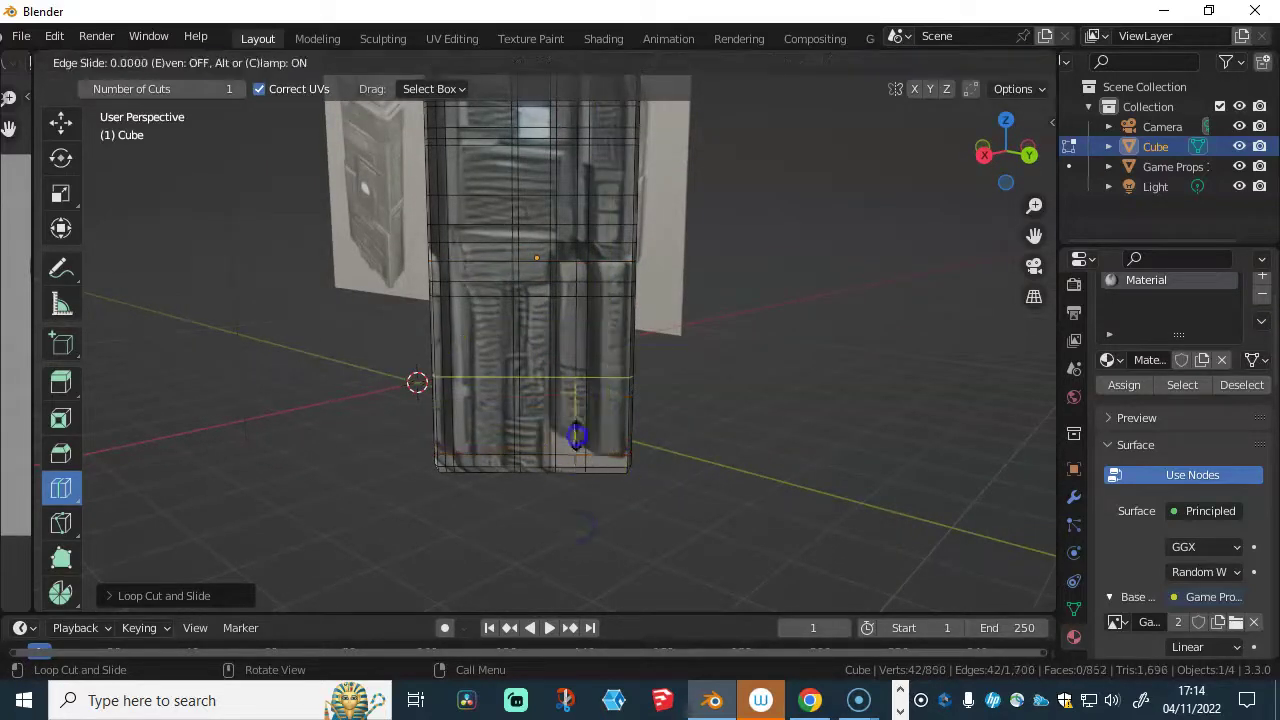
{"action": "left_click", "coordinate": [589, 496]}
- Add a centred vertical loop cut through the lower panel between the door-like panel and the corner pillar on the wide face
{"action": "middle_click_drag", "start_coordinate": [575, 430], "coordinate": [591, 331]}
{"action": "left_click", "coordinate": [541, 350]}
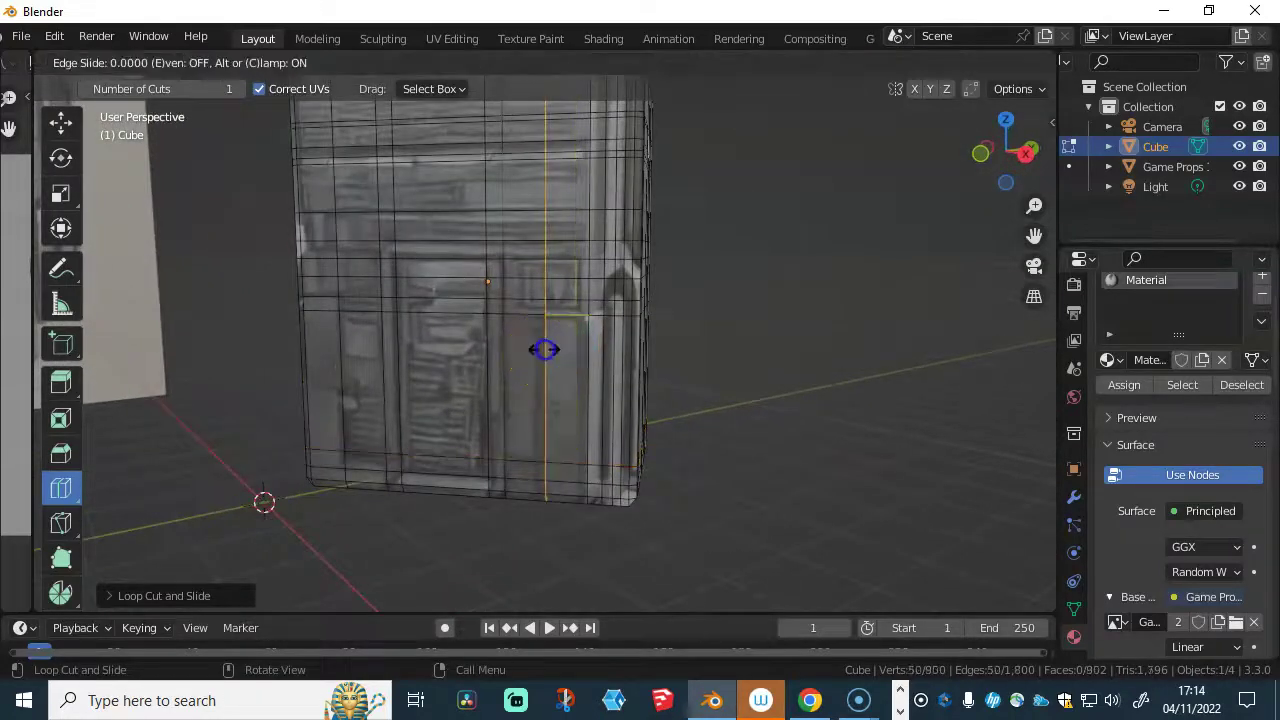
{"action": "left_click", "coordinate": [541, 350]}
{"action": "scroll", "coordinate": [614, 341], "scroll_direction": "down", "scroll_amount": 2}
{"action": "middle_click_drag", "start_coordinate": [560, 360], "coordinate": [306, 283]}
{"action": "scroll", "coordinate": [517, 350], "scroll_direction": "up", "scroll_amount": 3}
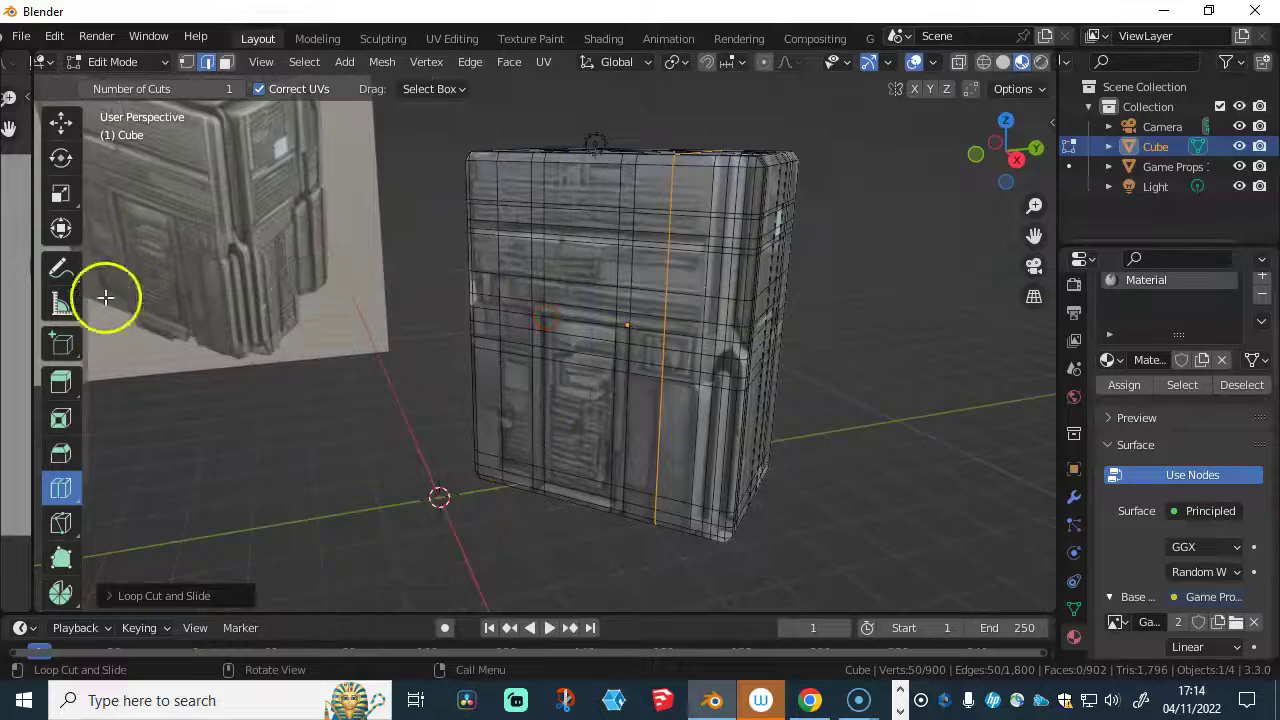
- Activate the Move tool, clear the selection and switch to face selection mode facing the wide side
{"action": "left_click", "coordinate": [60, 121]}
{"action": "middle_click_drag", "start_coordinate": [490, 300], "coordinate": [363, 357]}
{"action": "middle_click_drag", "start_coordinate": [300, 257], "coordinate": [571, 346]}
{"action": "scroll", "coordinate": [634, 309], "scroll_direction": "up", "scroll_amount": 5}
{"action": "middle_click_drag", "start_coordinate": [634, 309], "coordinate": [562, 330]}
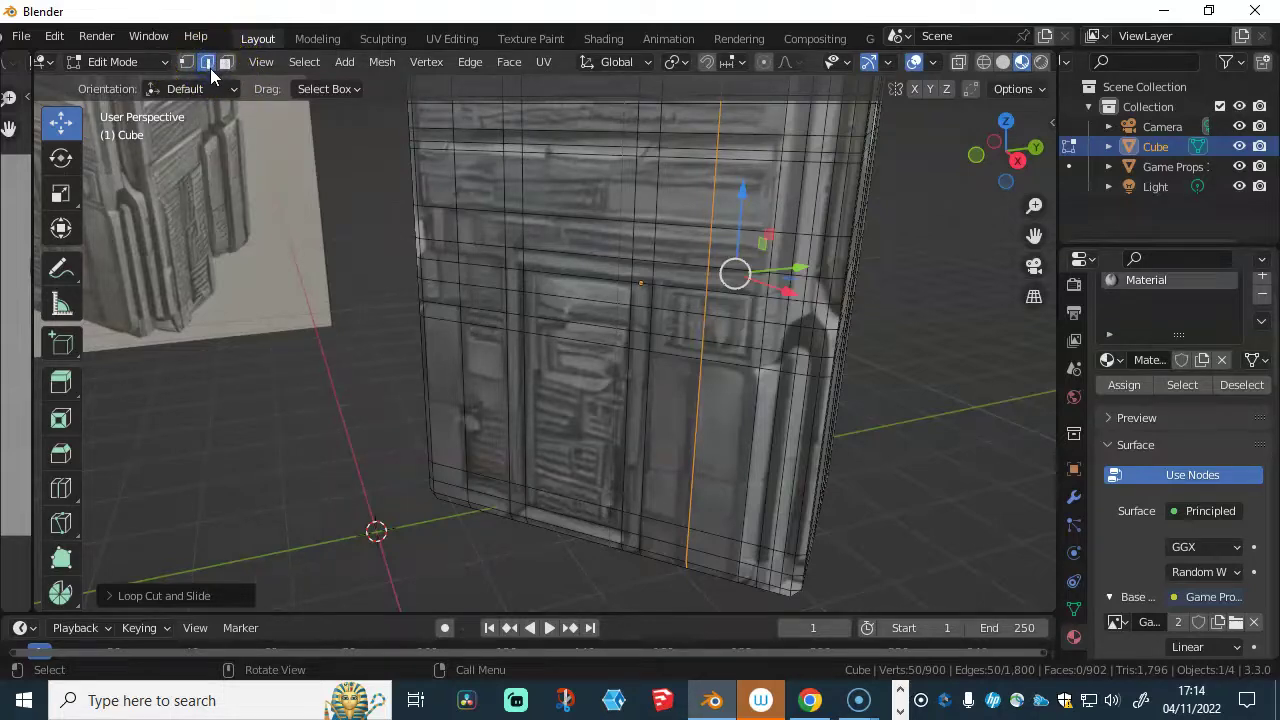
{"action": "left_click", "coordinate": [512, 198]}
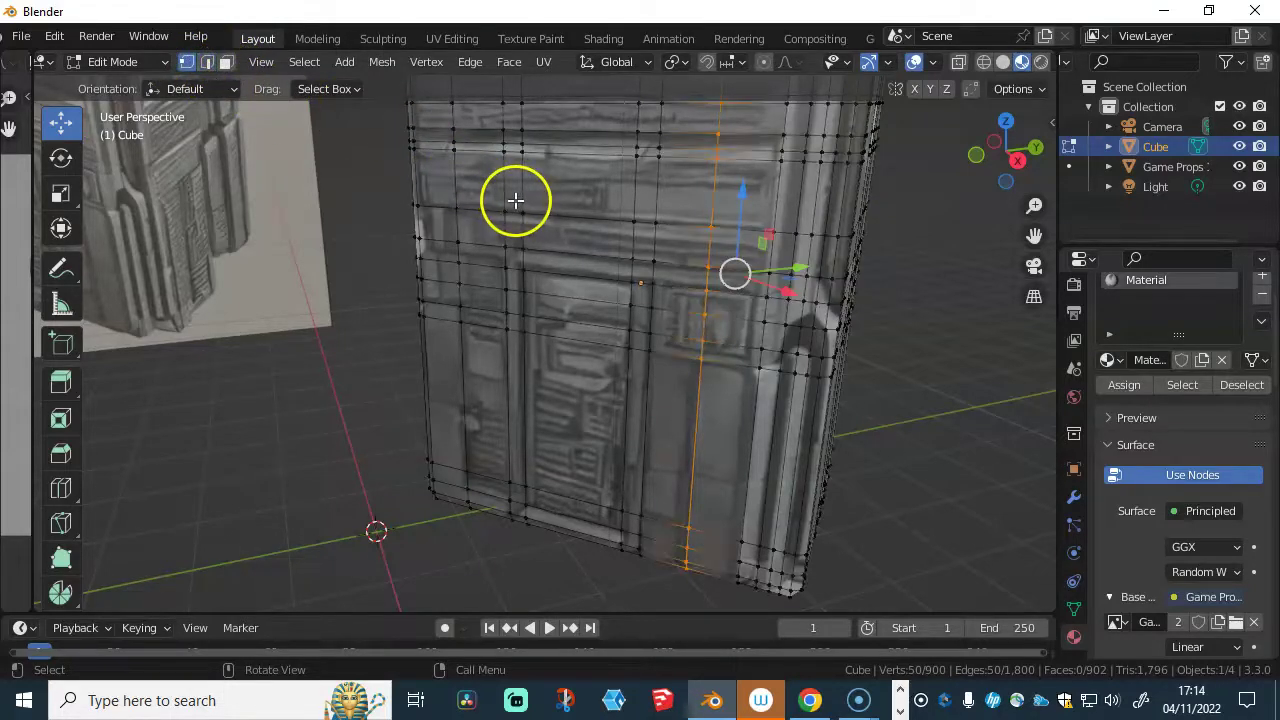
{"action": "key", "text": "alt+a"}
{"action": "key", "text": "1"}
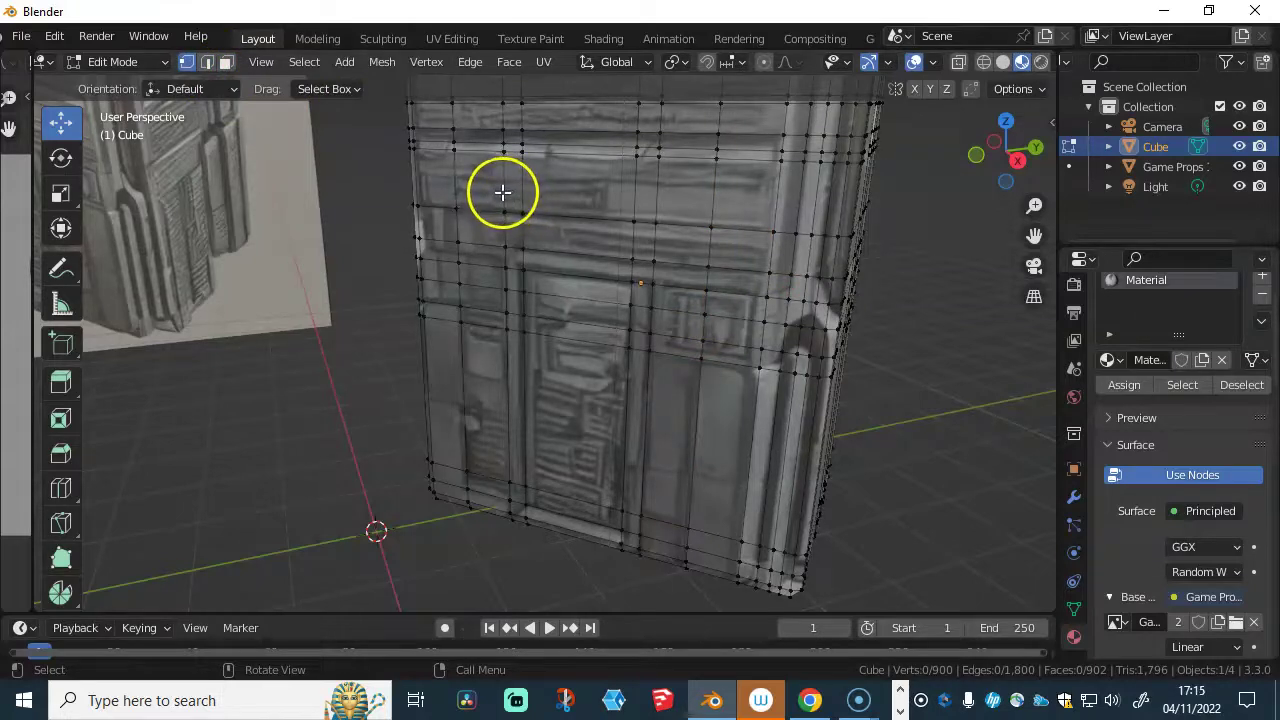
{"action": "key", "text": "3"}
{"action": "middle_click_drag", "start_coordinate": [642, 306], "coordinate": [542, 341]}
- Select the faces forming the door-like frame around the central lower panel of the wide side and extrude them slightly outward
{"action": "left_click", "coordinate": [532, 512]}
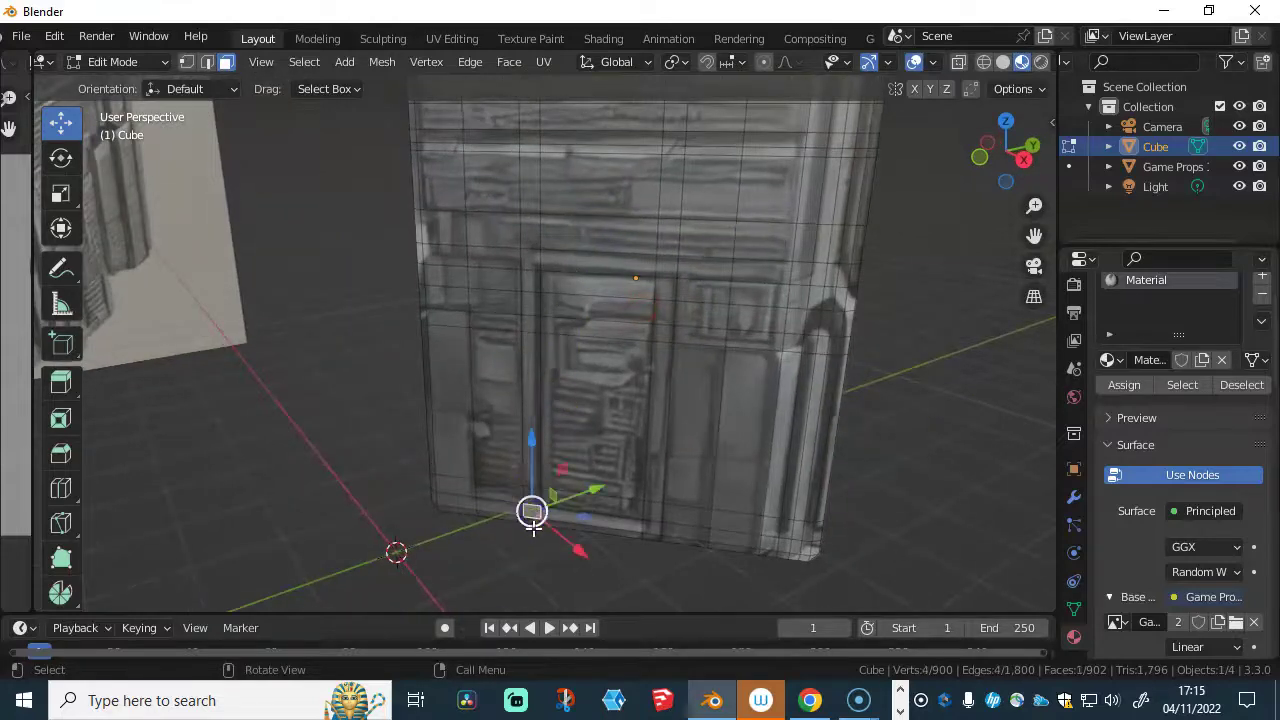
{"action": "left_click", "coordinate": [530, 420], "text": "shift"}
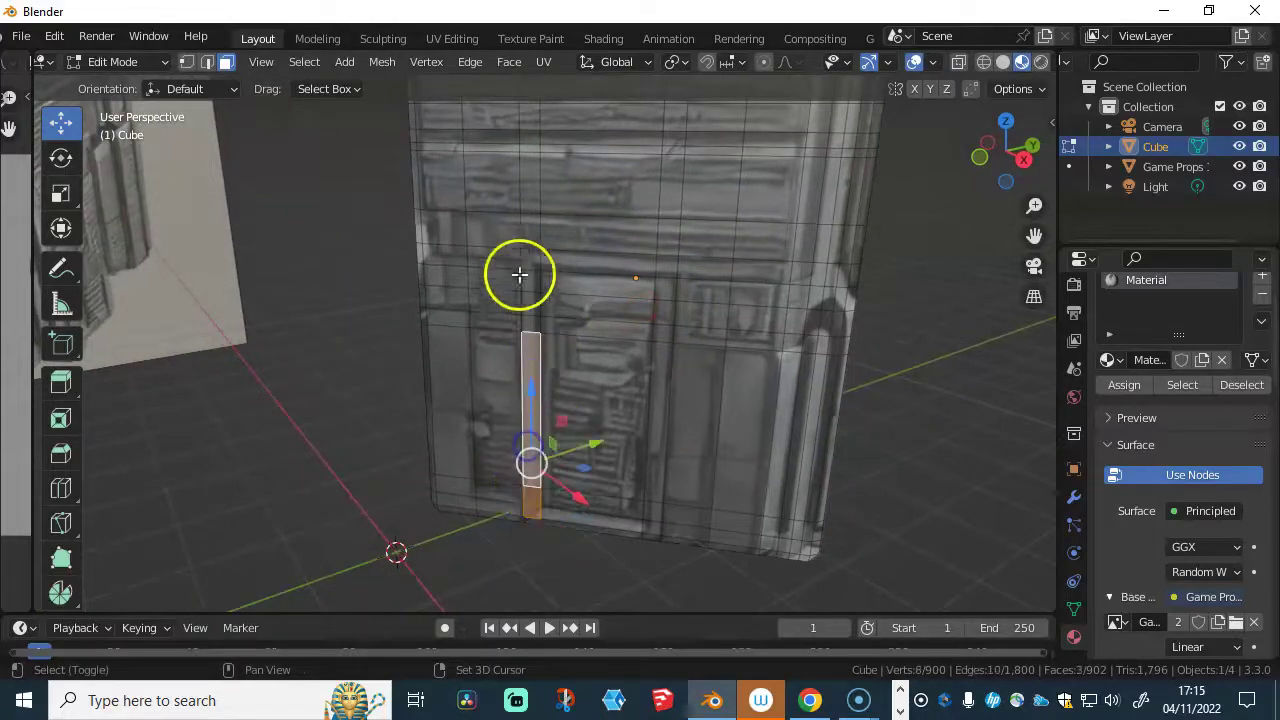
{"action": "left_click", "coordinate": [528, 322], "text": "shift"}
{"action": "left_click", "coordinate": [528, 292], "text": "shift"}
{"action": "left_click", "coordinate": [530, 266], "text": "shift"}
{"action": "left_click", "coordinate": [574, 257], "text": "shift"}
{"action": "left_click", "coordinate": [615, 259], "text": "shift"}
{"action": "left_click", "coordinate": [666, 260], "text": "shift"}
{"action": "left_click", "coordinate": [663, 289], "text": "shift"}
{"action": "left_click", "coordinate": [663, 318], "text": "shift"}
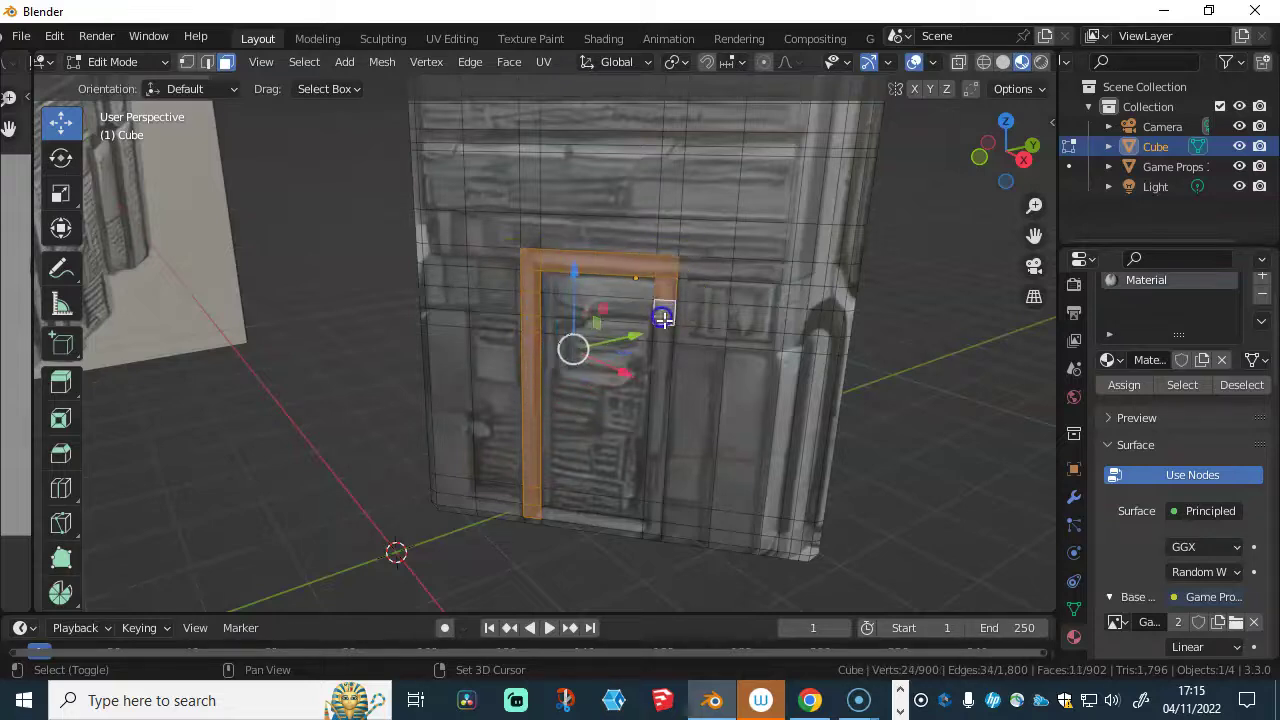
{"action": "left_click", "coordinate": [663, 357], "text": "shift"}
{"action": "left_click", "coordinate": [663, 480], "text": "shift"}
{"action": "left_click", "coordinate": [654, 511], "text": "shift"}
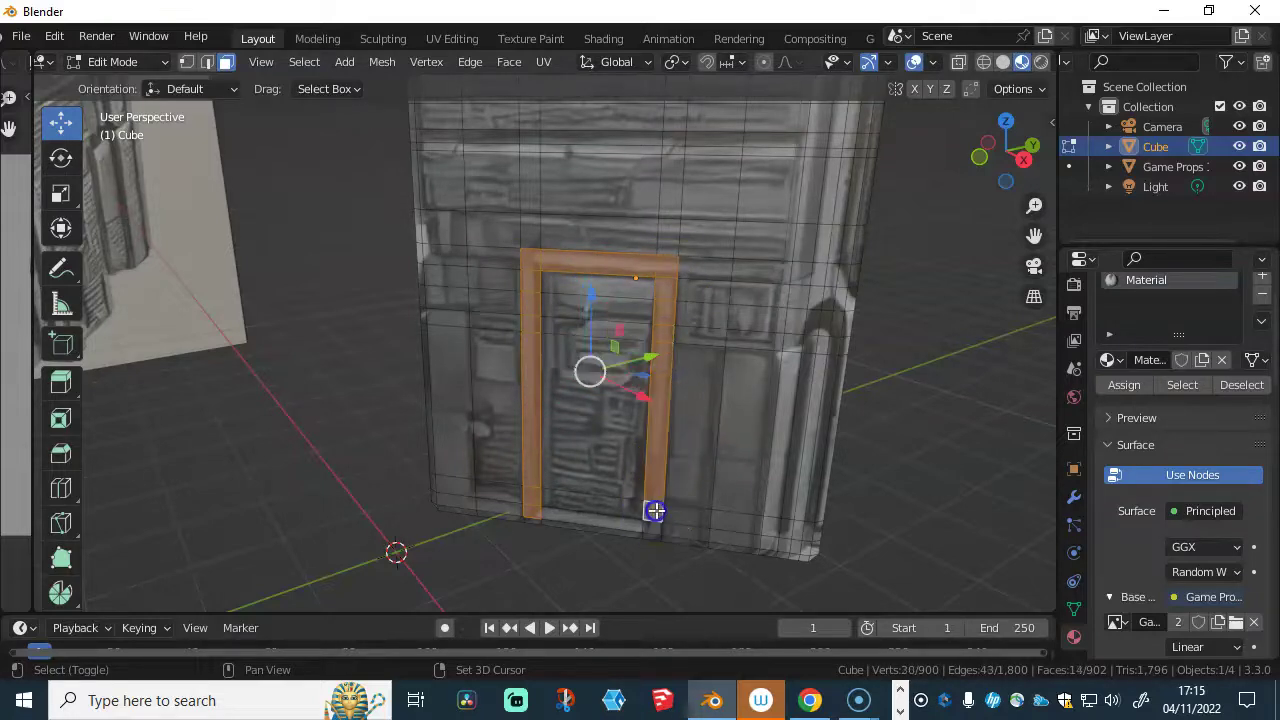
{"action": "left_click", "coordinate": [652, 530], "text": "shift"}
{"action": "middle_click_drag", "start_coordinate": [643, 474], "coordinate": [654, 375]}
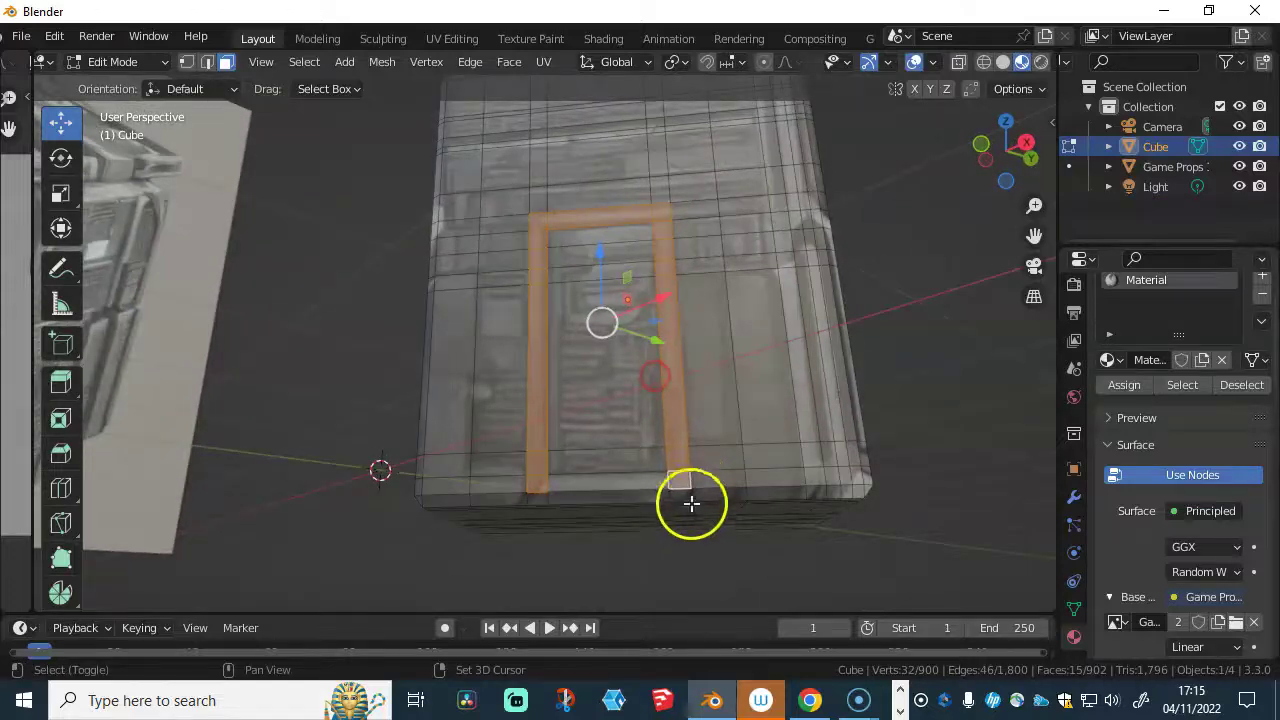
{"action": "left_click", "coordinate": [537, 497], "text": "shift"}
{"action": "middle_click_drag", "start_coordinate": [640, 423], "coordinate": [528, 432]}
{"action": "key", "text": "e"}
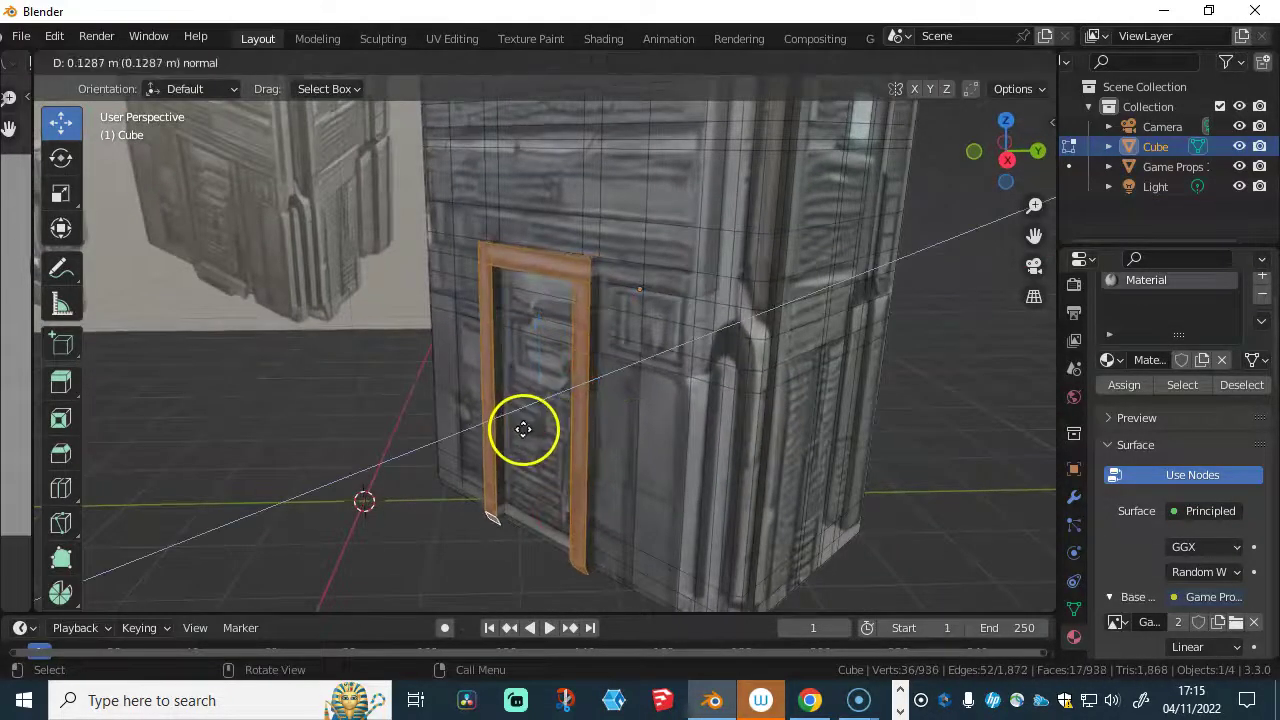
{"action": "left_click", "coordinate": [515, 432]}
- Select the panel faces inside the door frame and extrude them inward to recess the panel
{"action": "mouse_move", "coordinate": [520, 430]}
{"action": "middle_mouse_down"}
{"action": "mouse_move", "coordinate": [629, 434]}
{"action": "mouse_move", "coordinate": [684, 409]}
{"action": "mouse_move", "coordinate": [501, 418]}
{"action": "middle_mouse_up"}
{"action": "left_click", "coordinate": [528, 281]}
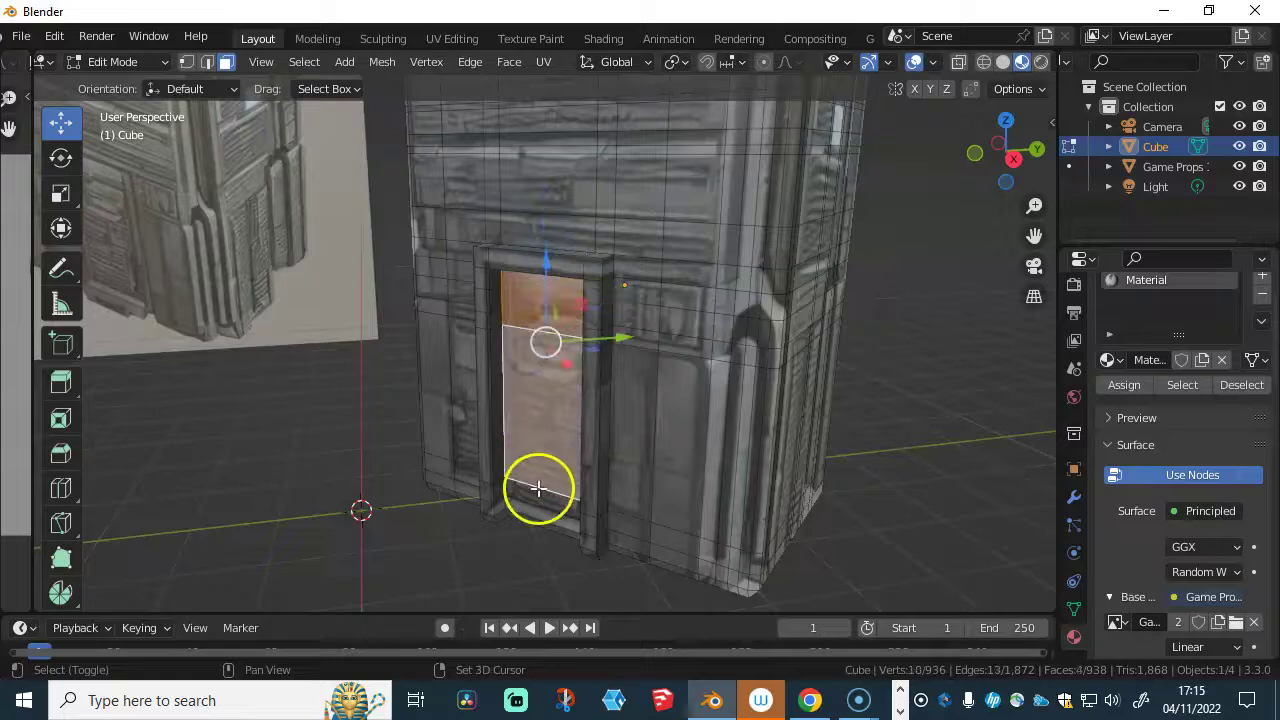
{"action": "middle_click_drag", "start_coordinate": [530, 500], "coordinate": [543, 408]}
{"action": "key", "text": "e"}
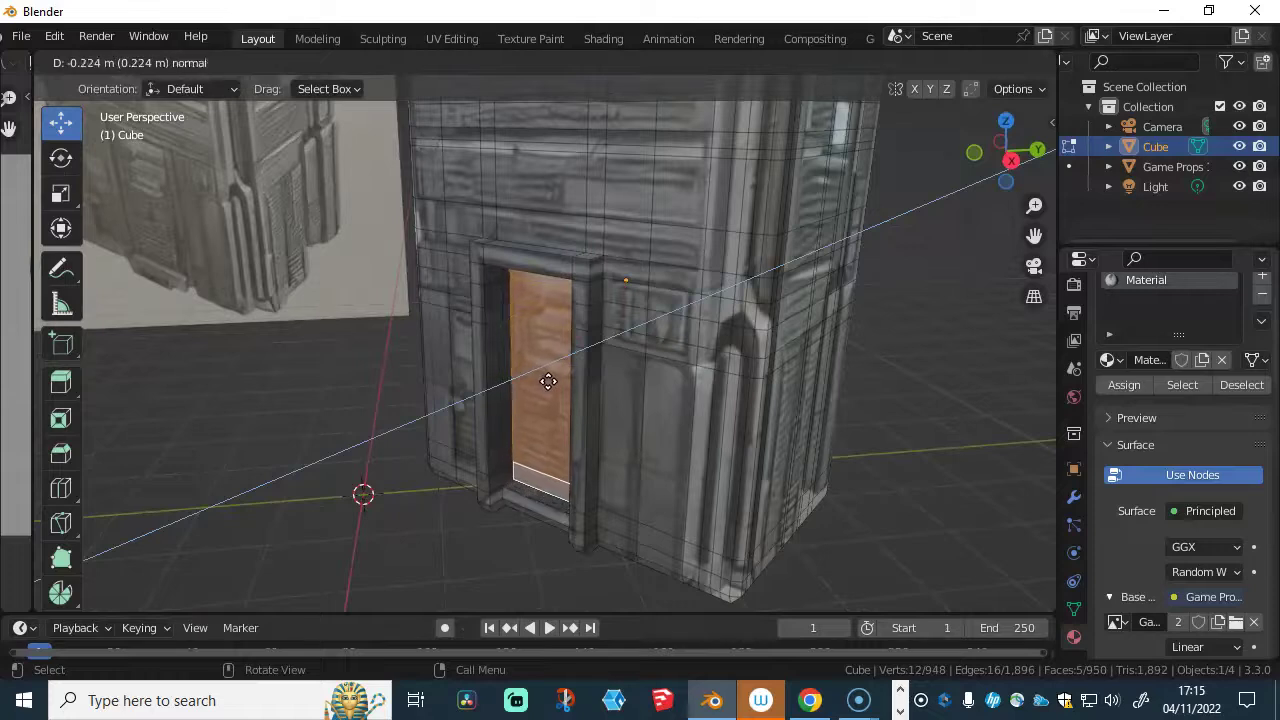
{"action": "left_click", "coordinate": [506, 377]}
- Select the outer front edges along both sides and the top of the door frame and bevel them with one segment
{"action": "middle_click_drag", "start_coordinate": [506, 377], "coordinate": [431, 250]}
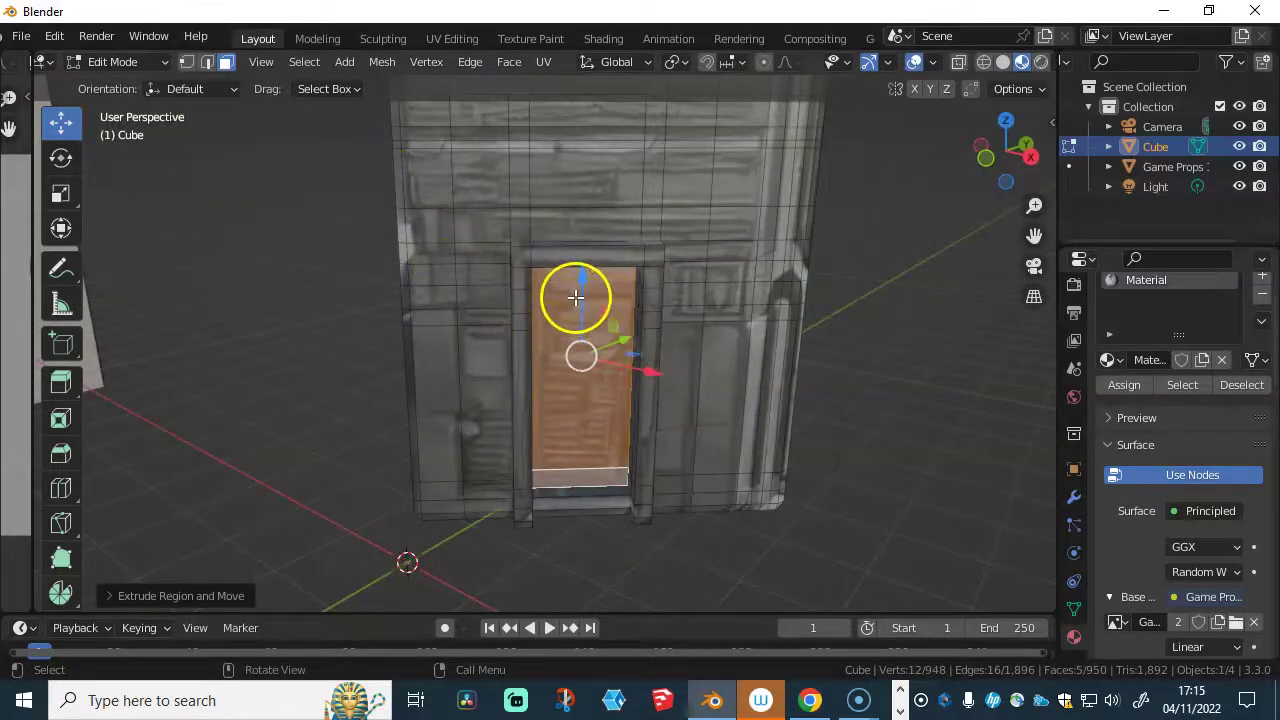
{"action": "key", "text": "2"}
{"action": "middle_click_drag", "start_coordinate": [526, 250], "coordinate": [541, 517]}
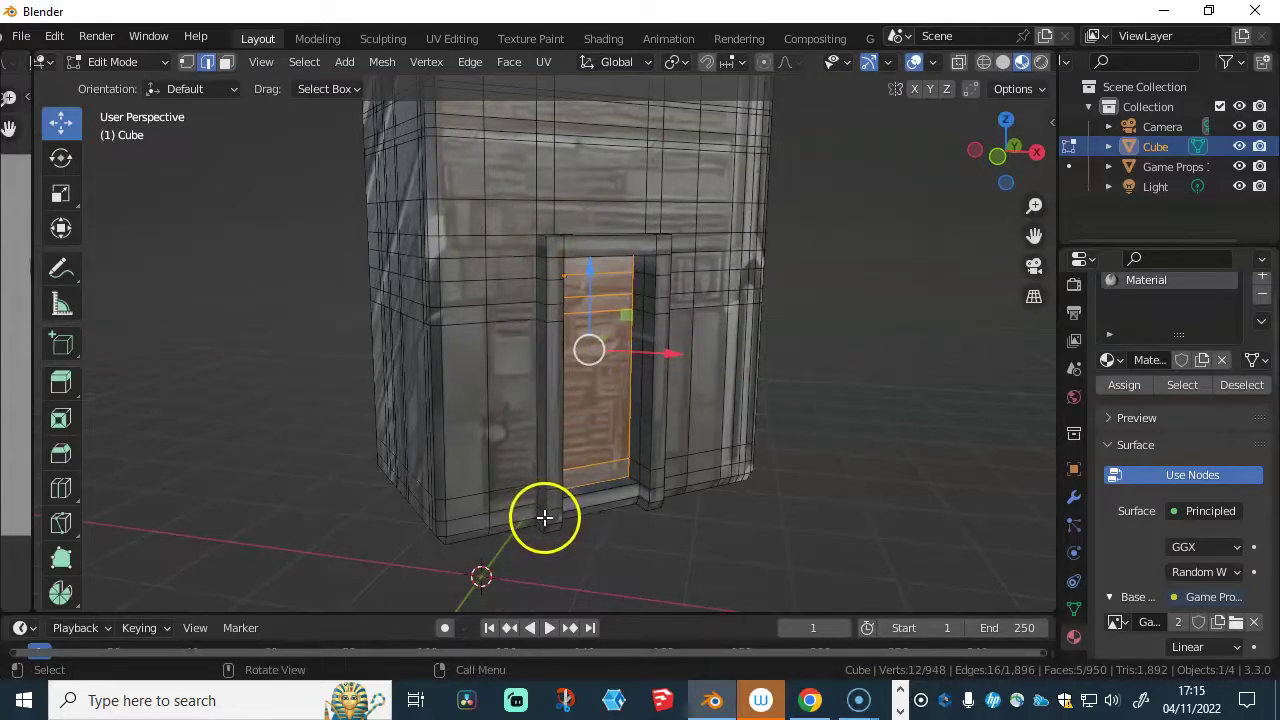
{"action": "left_click", "coordinate": [546, 513]}
{"action": "left_click", "coordinate": [547, 497], "text": "alt"}
{"action": "middle_click_drag", "start_coordinate": [598, 361], "coordinate": [559, 302]}
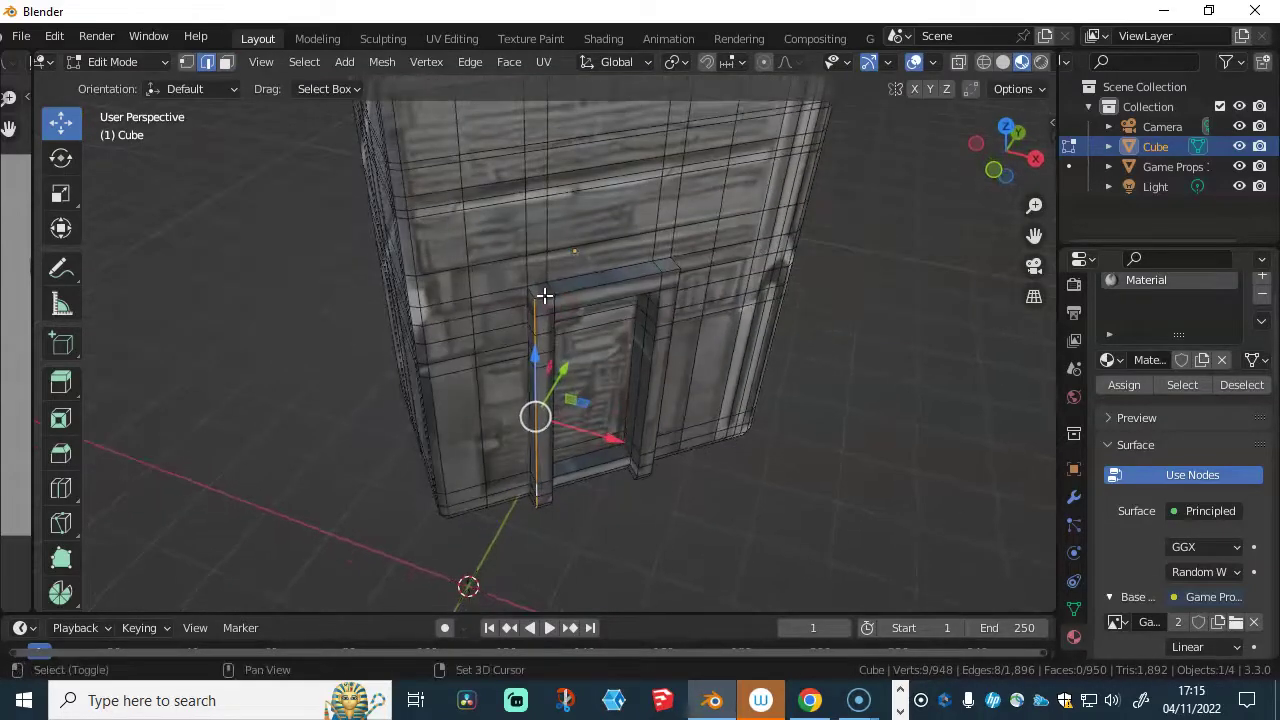
{"action": "middle_click_drag", "start_coordinate": [571, 290], "coordinate": [582, 262]}
{"action": "left_click", "coordinate": [575, 261], "text": "shift"}
{"action": "middle_click_drag", "start_coordinate": [609, 263], "coordinate": [760, 364]}
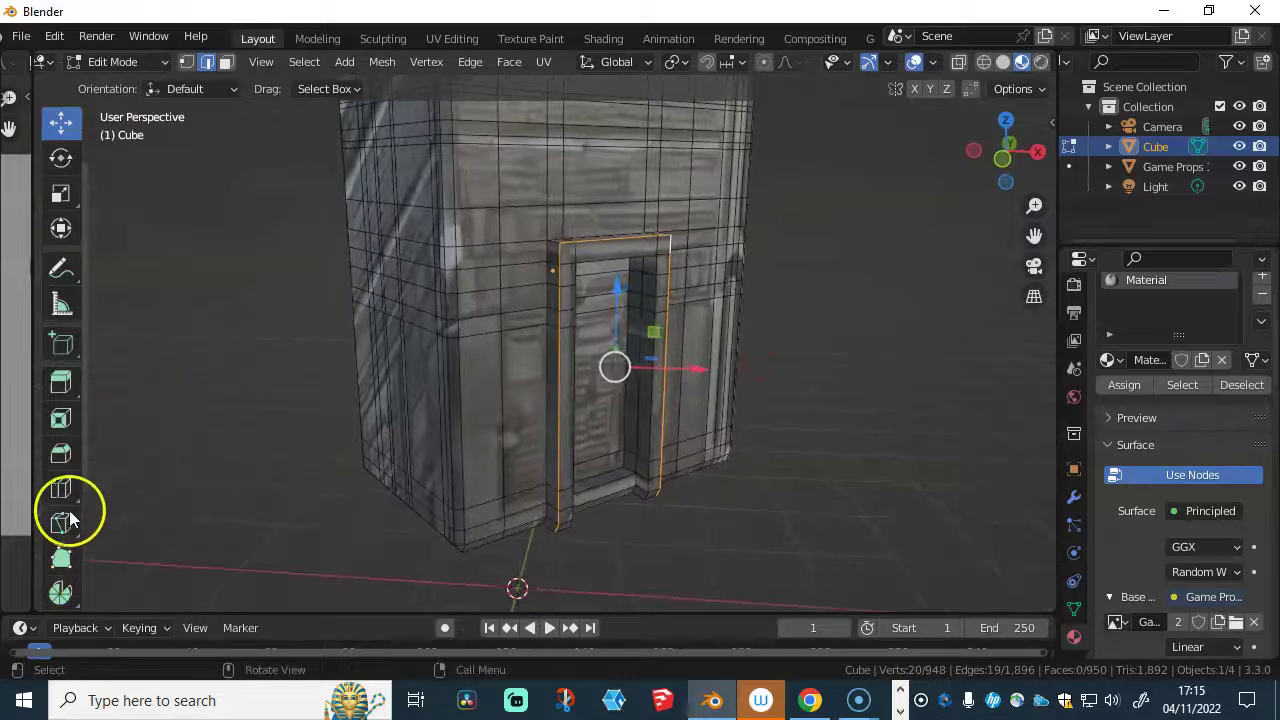
{"action": "left_click", "coordinate": [60, 452]}
{"action": "left_click_drag", "start_coordinate": [688, 388], "coordinate": [707, 384]}
- Select the vertical strips of faces on both sides of the door on the wide side and extrude them outward about 0.12 m
{"action": "middle_click_drag", "start_coordinate": [707, 384], "coordinate": [552, 336]}
{"action": "left_click", "coordinate": [60, 122]}
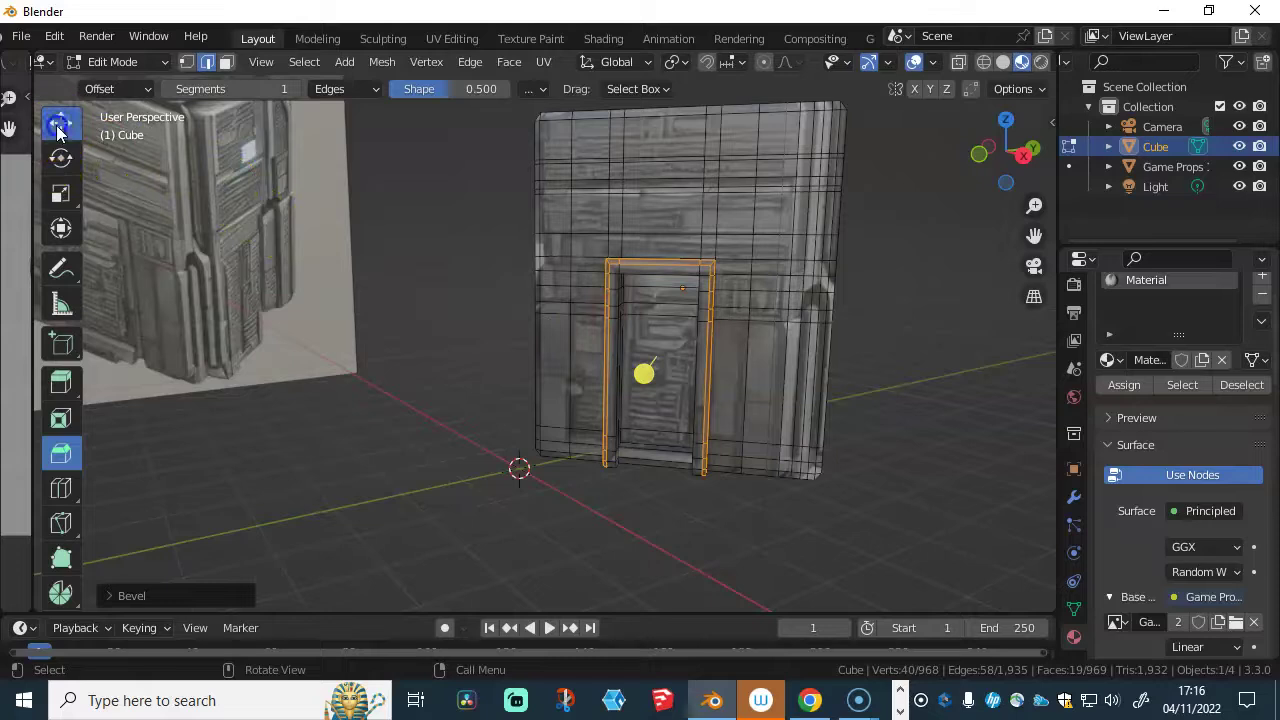
{"action": "left_click", "coordinate": [554, 312]}
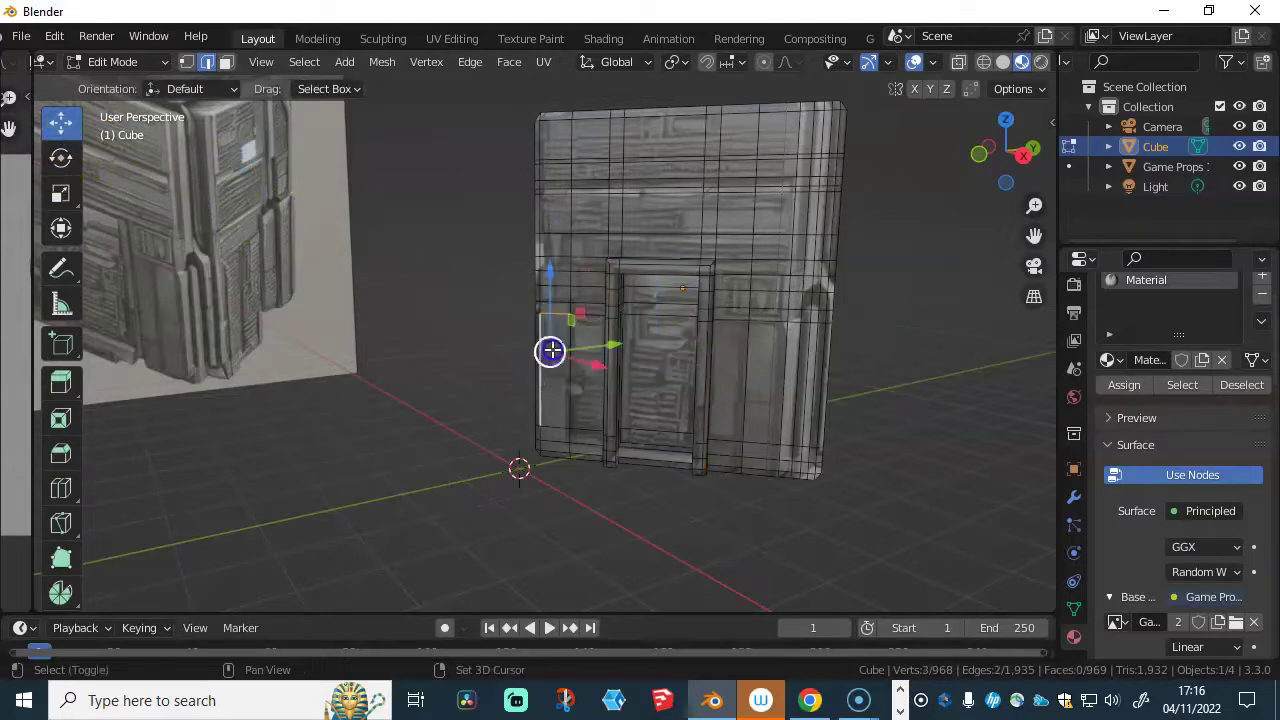
{"action": "key", "text": "3"}
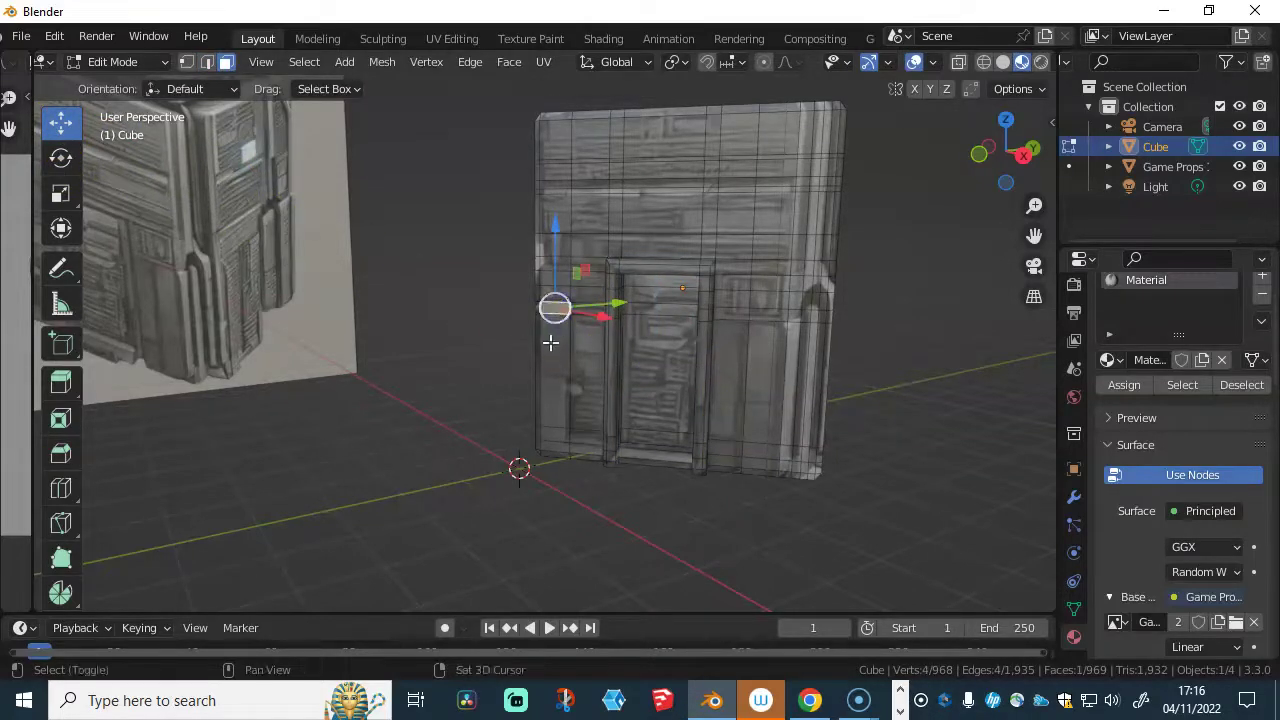
{"action": "left_click", "coordinate": [554, 365], "text": "shift"}
{"action": "left_click", "coordinate": [557, 443], "text": "shift"}
{"action": "middle_click_drag", "start_coordinate": [573, 445], "coordinate": [636, 380]}
{"action": "left_click", "coordinate": [725, 351], "text": "shift"}
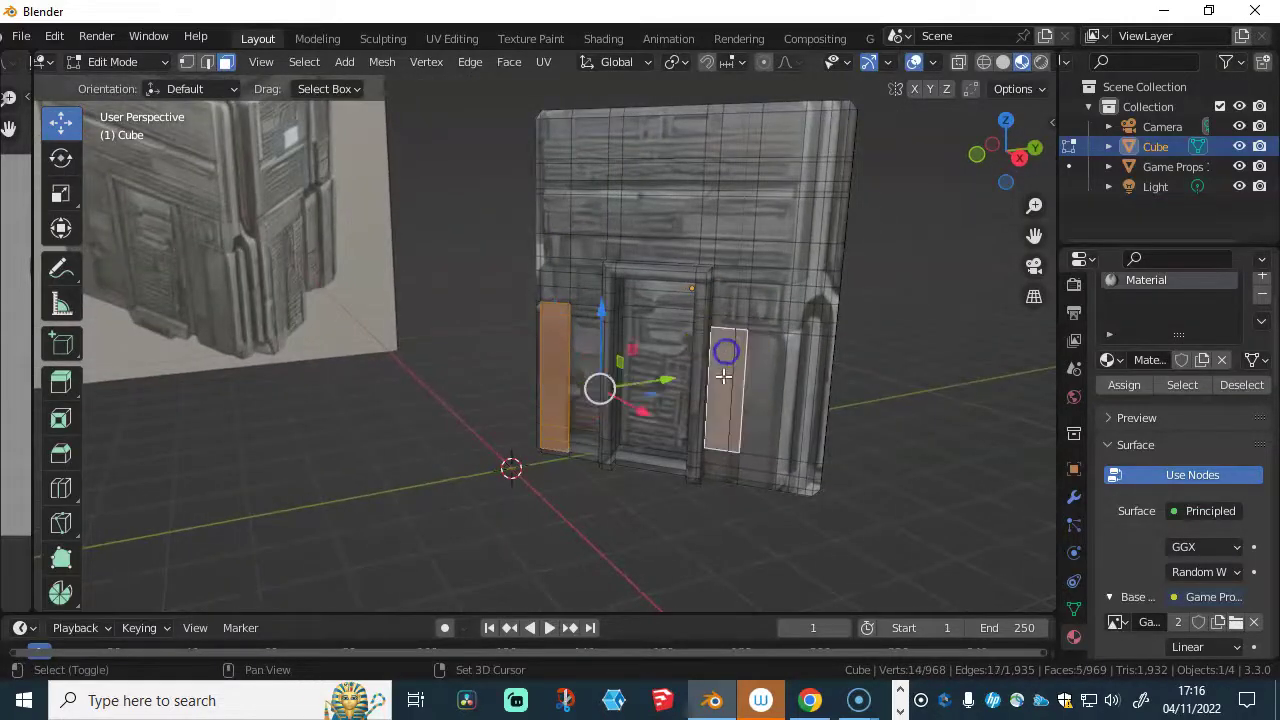
{"action": "left_click", "coordinate": [719, 458], "text": "shift"}
{"action": "middle_click_drag", "start_coordinate": [692, 382], "coordinate": [676, 369]}
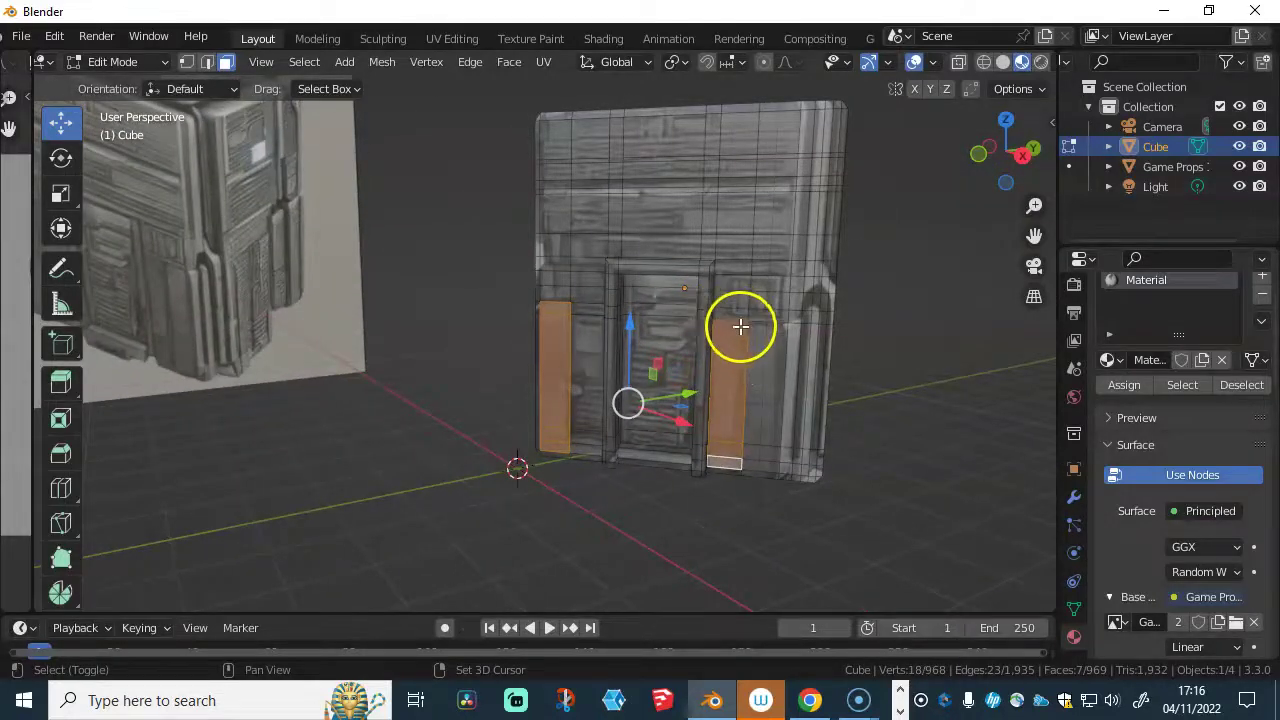
{"action": "middle_click_drag", "start_coordinate": [730, 326], "coordinate": [603, 362]}
{"action": "key", "text": "e"}
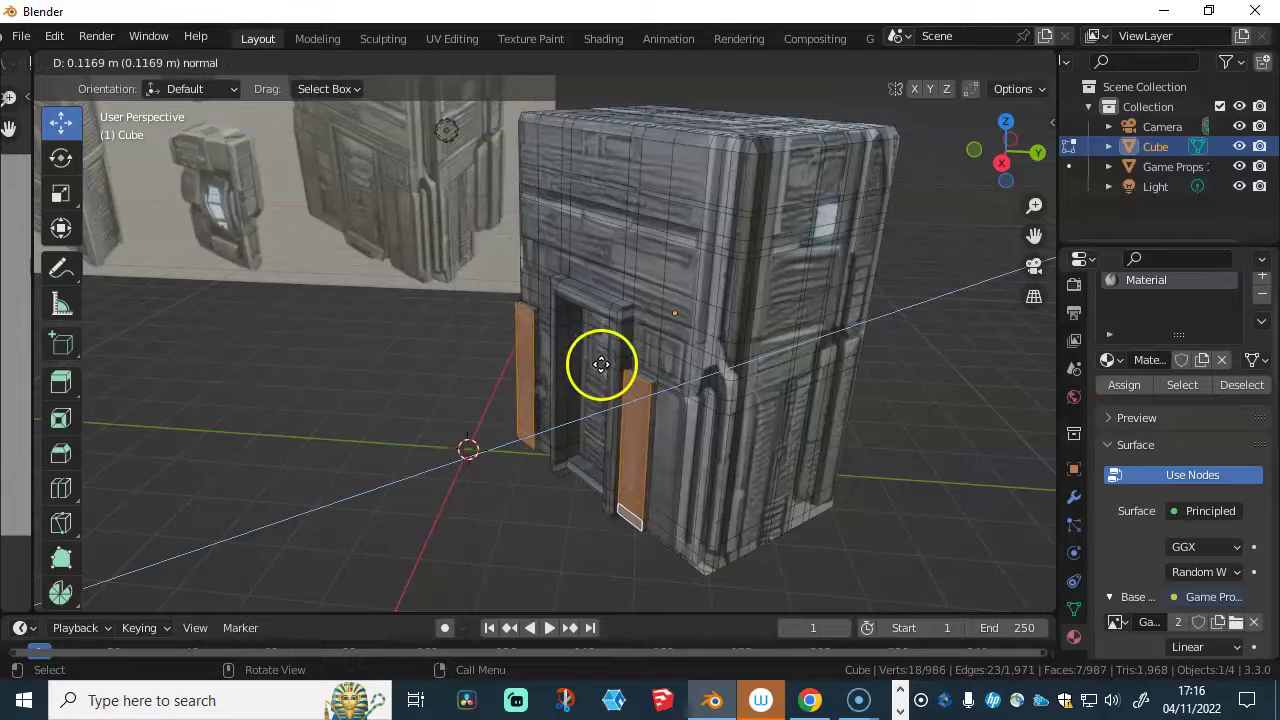
{"action": "left_click", "coordinate": [600, 365]}
- Select the horizontal band of faces above the door, across the wide side to the corner, and extrude it inward to form a groove
{"action": "middle_click_drag", "start_coordinate": [600, 363], "coordinate": [583, 298]}
{"action": "left_click", "coordinate": [497, 284]}
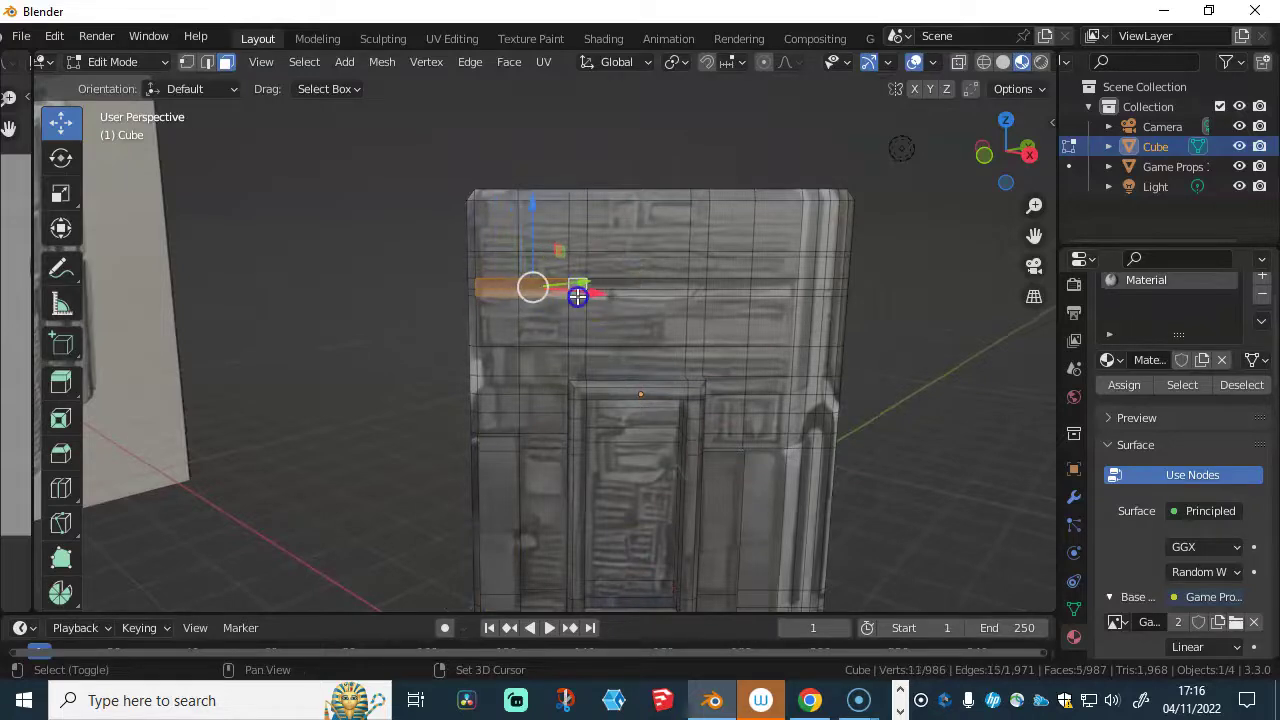
{"action": "left_click", "coordinate": [577, 331], "text": "ctrl"}
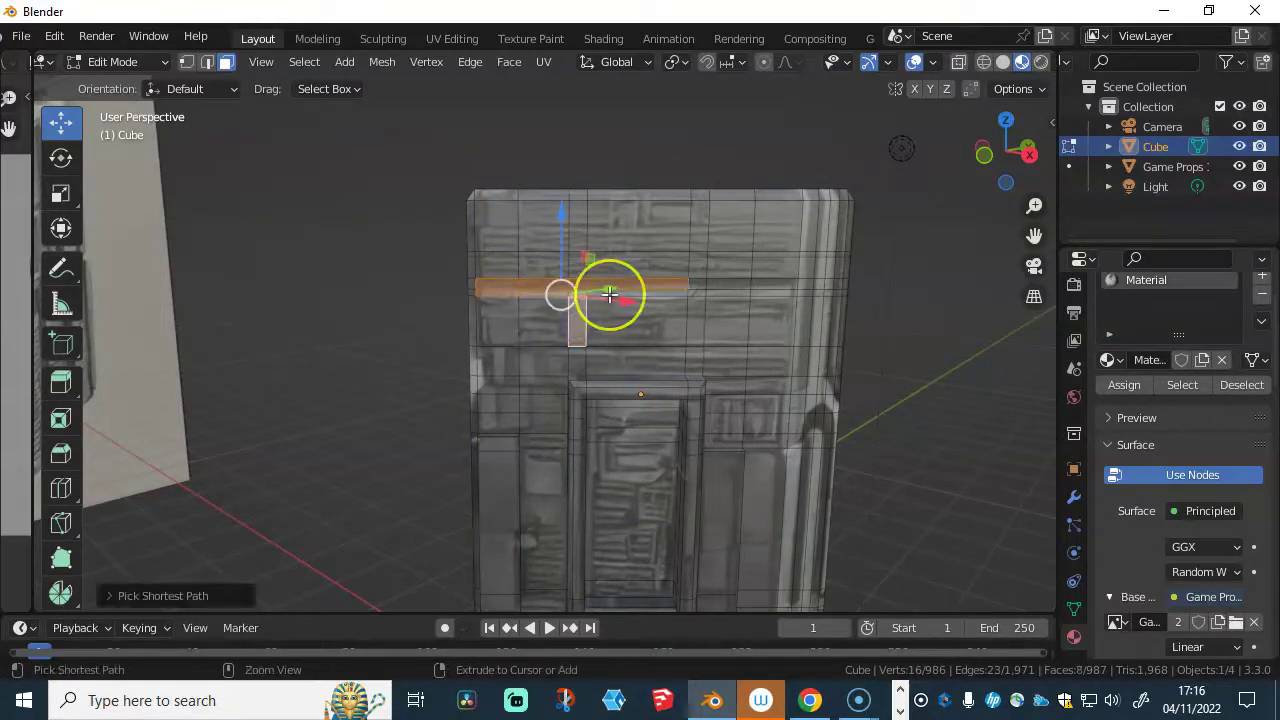
{"action": "left_click", "coordinate": [609, 295]}
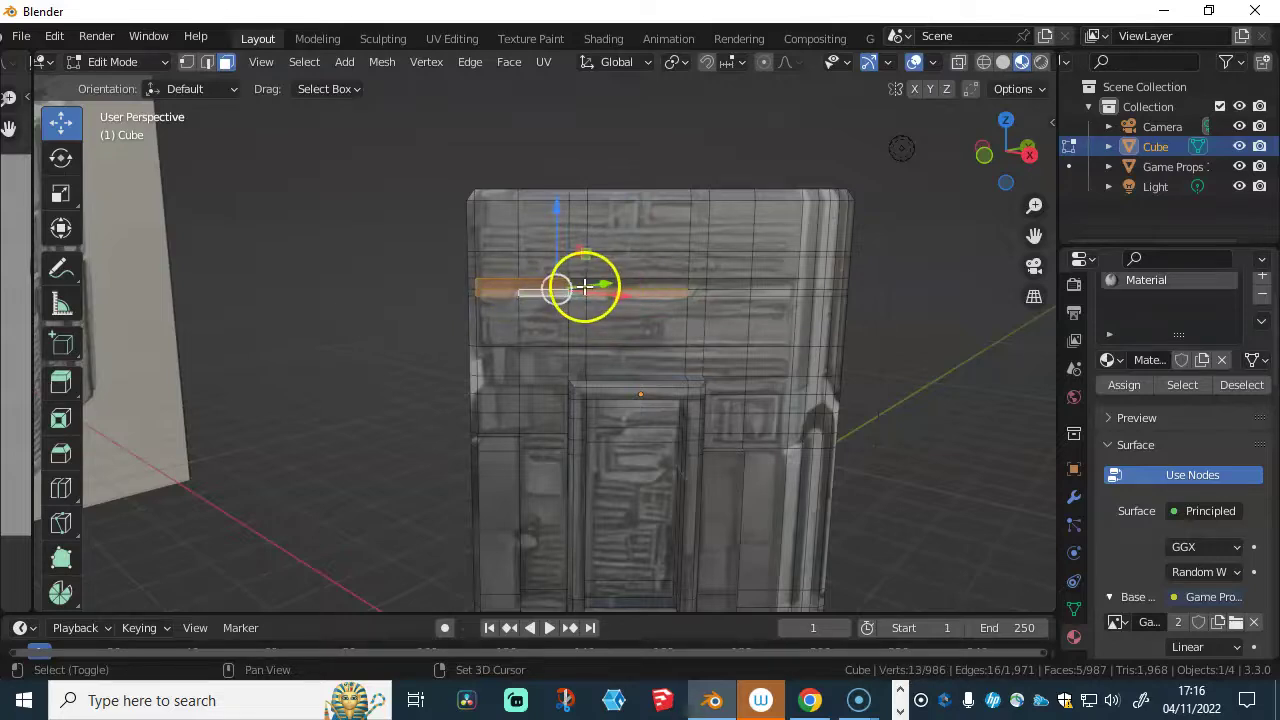
{"action": "middle_click_drag", "start_coordinate": [601, 280], "coordinate": [601, 233], "text": "ctrl"}
{"action": "left_click", "coordinate": [614, 255], "text": "ctrl"}
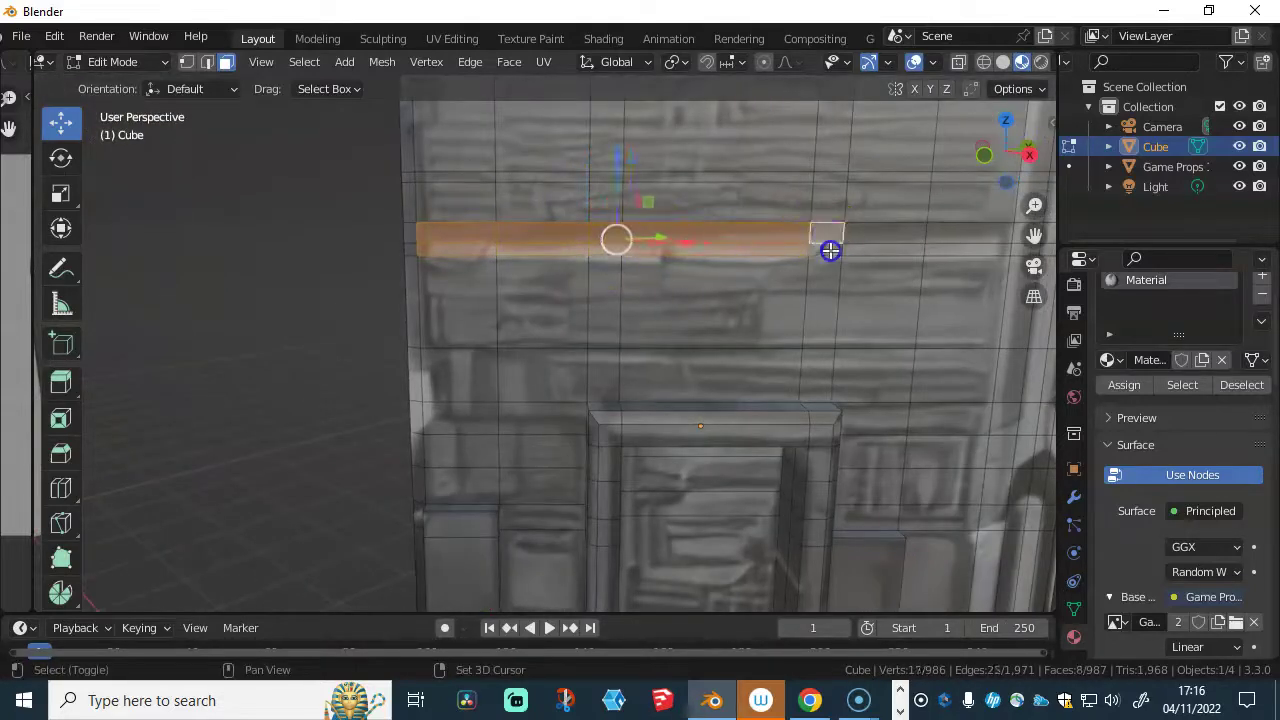
{"action": "left_click", "coordinate": [874, 225], "text": "ctrl"}
{"action": "left_click", "coordinate": [946, 232], "text": "ctrl"}
{"action": "middle_click_drag", "start_coordinate": [949, 249], "coordinate": [668, 315]}
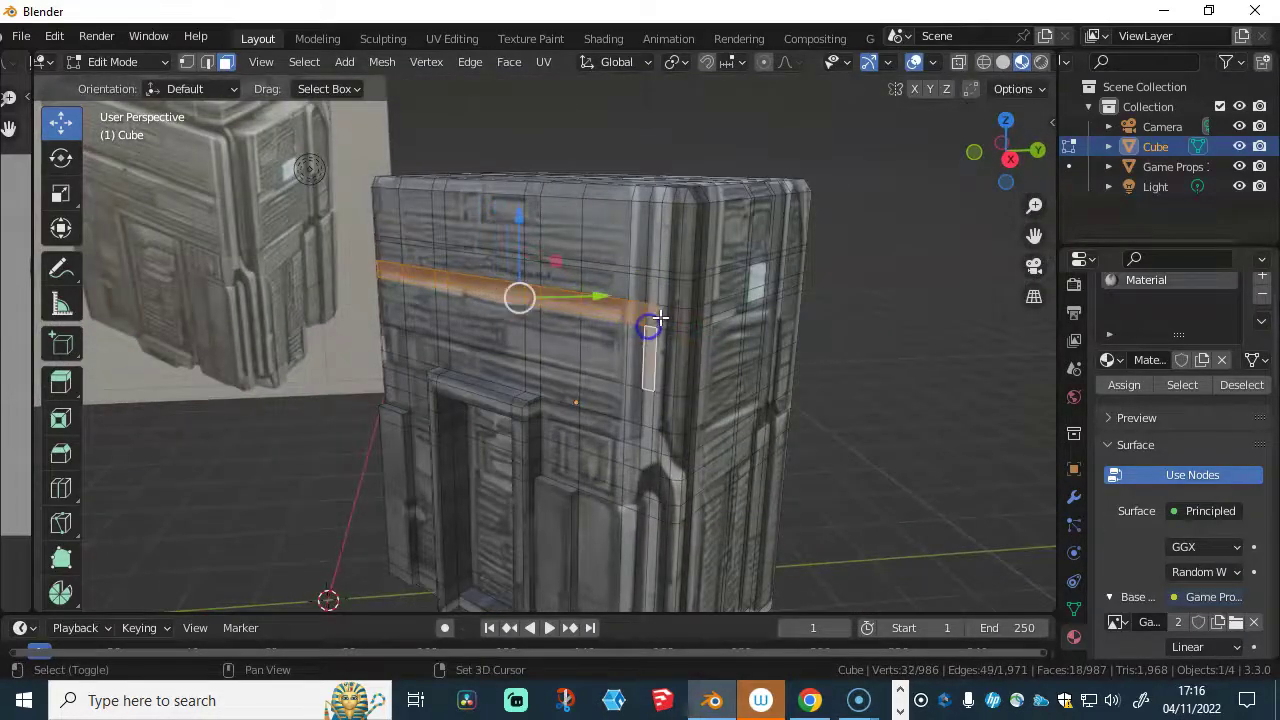
{"action": "left_click", "coordinate": [652, 322], "text": "ctrl"}
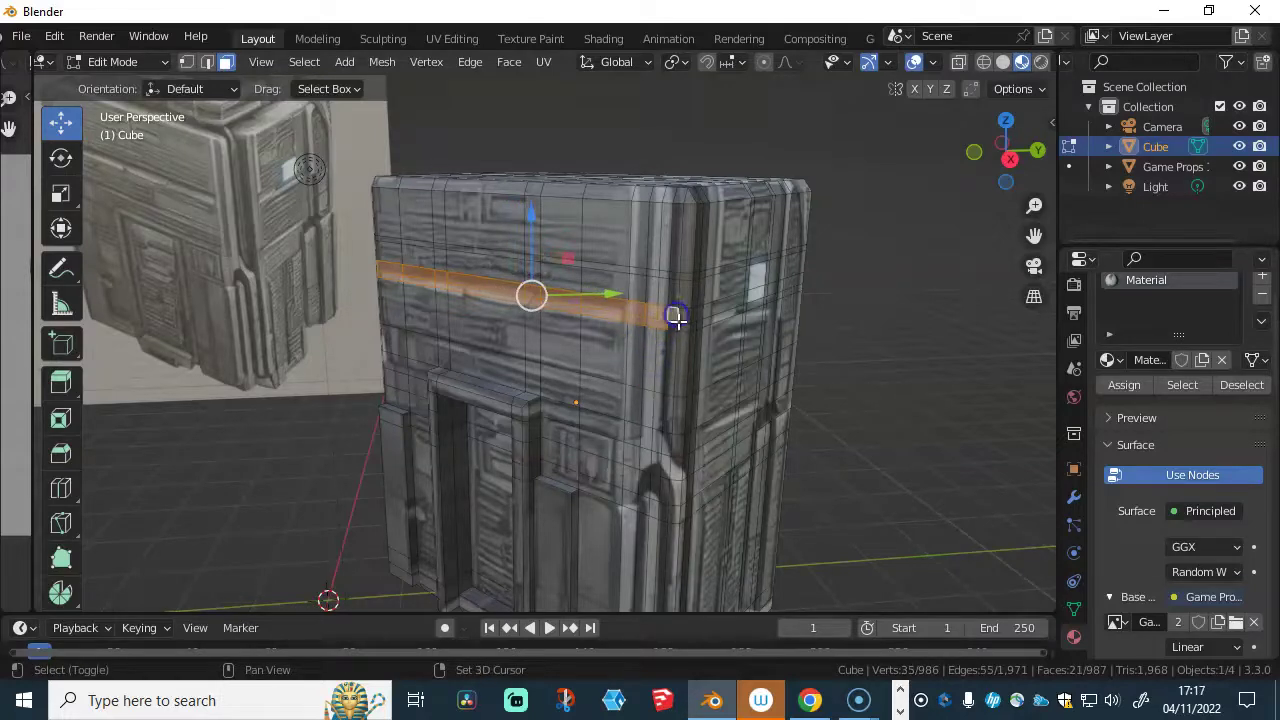
{"action": "middle_click_drag", "start_coordinate": [687, 326], "coordinate": [623, 338]}
{"action": "left_click", "coordinate": [611, 350], "text": "ctrl"}
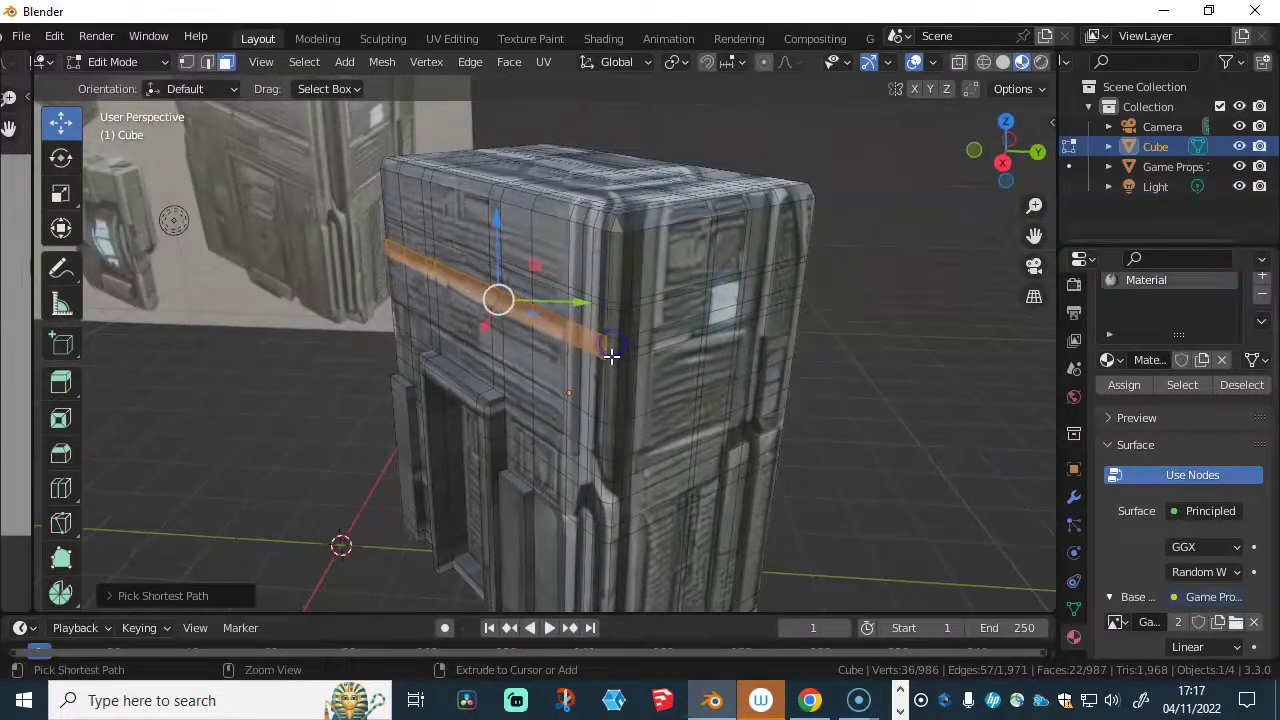
{"action": "middle_click_drag", "start_coordinate": [649, 306], "coordinate": [621, 287]}
{"action": "key", "text": "e"}
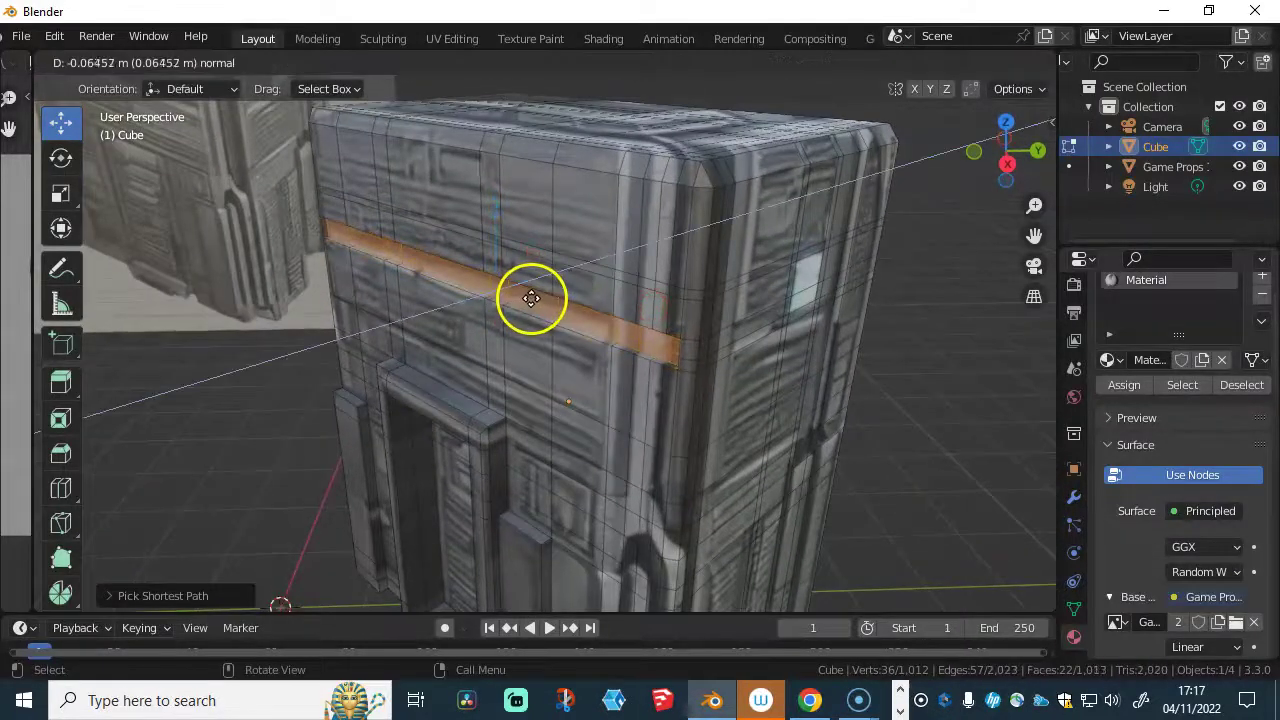
{"action": "left_click", "coordinate": [540, 295]}
- Select the long edges along the top and bottom of the horizontal groove in edge selection mode
{"action": "middle_click_drag", "start_coordinate": [514, 286], "coordinate": [425, 245]}
{"action": "scroll", "coordinate": [448, 278], "scroll_direction": "up", "scroll_amount": 2}
{"action": "middle_click_drag", "start_coordinate": [457, 291], "coordinate": [488, 268]}
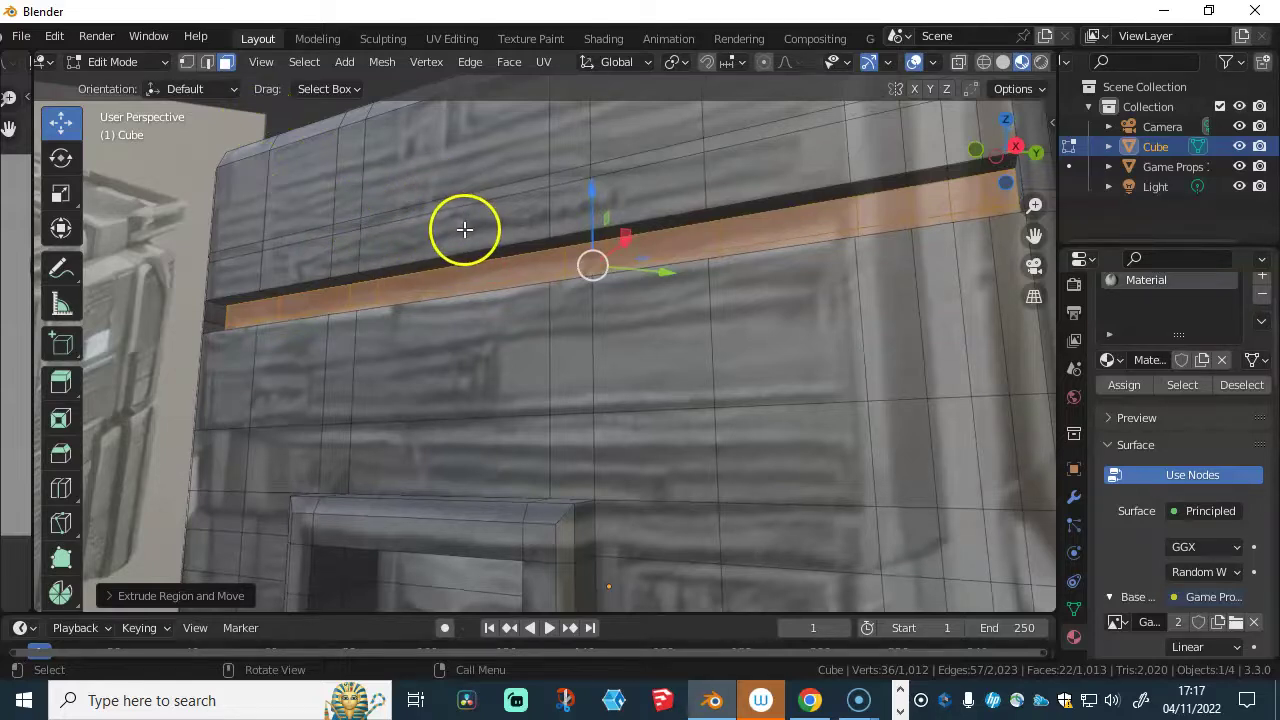
{"action": "key", "text": "2"}
{"action": "middle_click_drag", "start_coordinate": [330, 291], "coordinate": [300, 271]}
{"action": "left_click", "coordinate": [312, 268]}
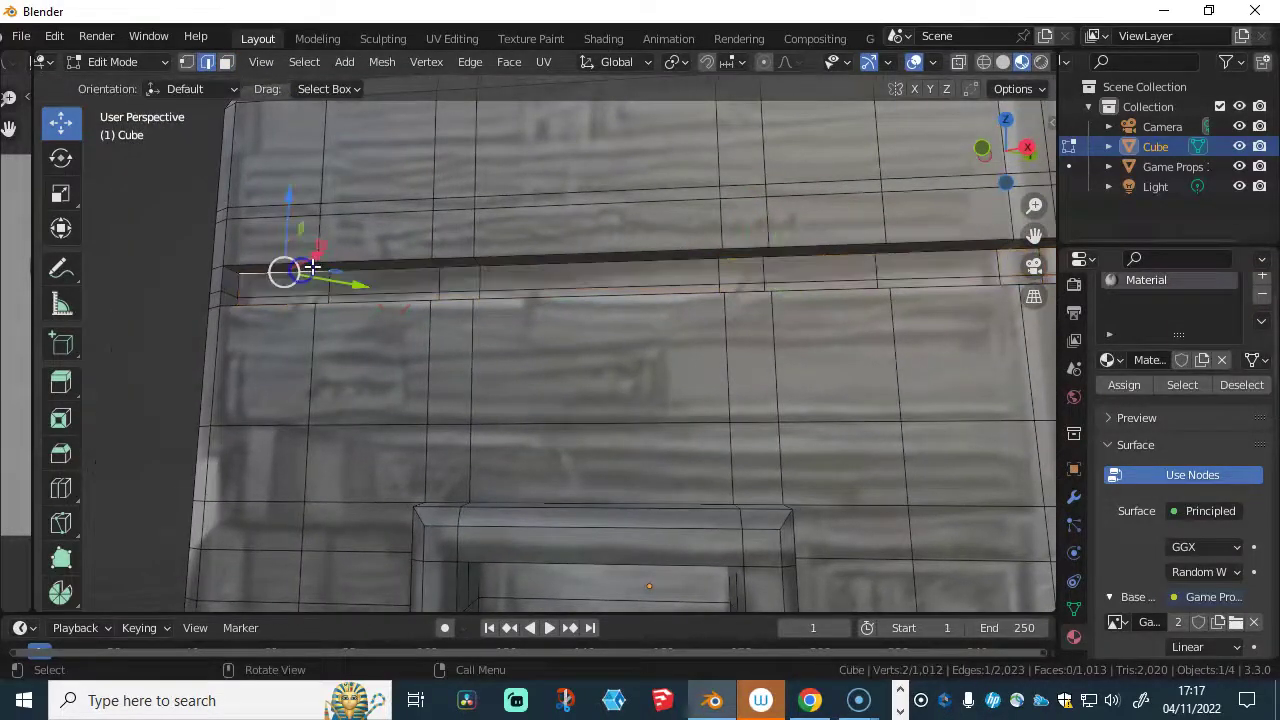
{"action": "left_click", "coordinate": [368, 270], "text": "alt"}
{"action": "middle_click_drag", "start_coordinate": [392, 272], "coordinate": [293, 319]}
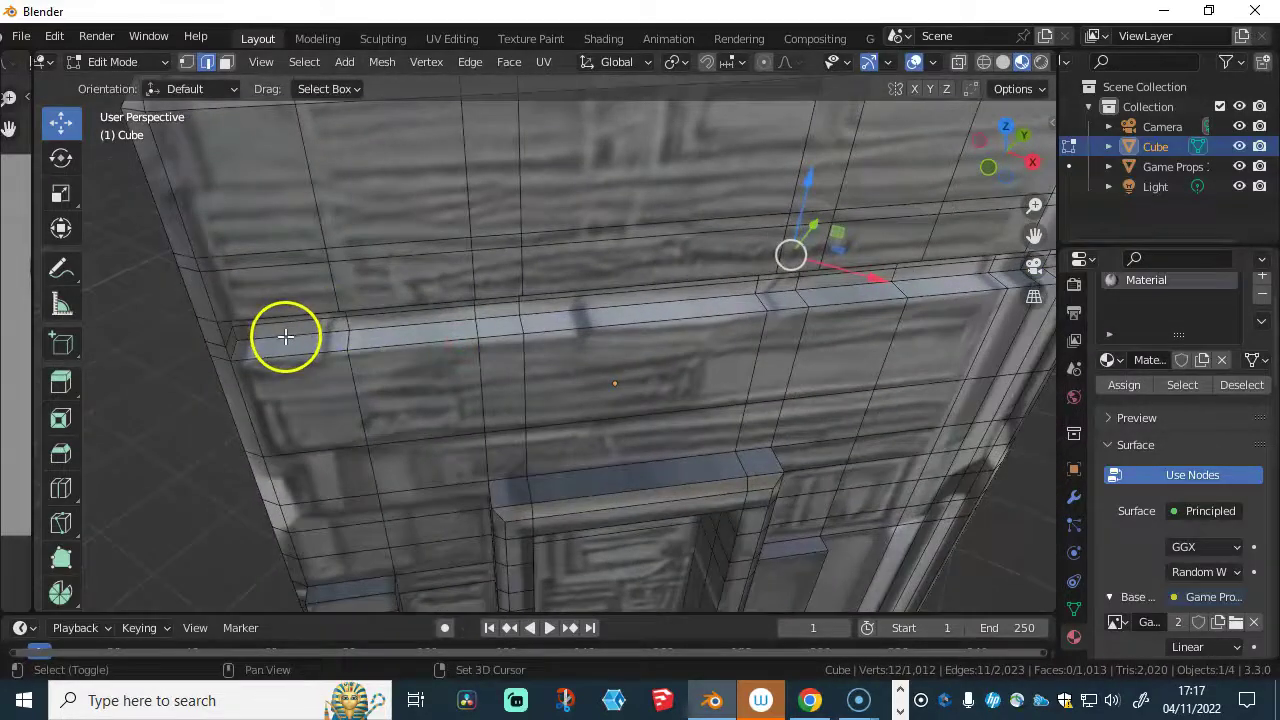
{"action": "left_click", "coordinate": [285, 337], "text": "shift"}
{"action": "left_click", "coordinate": [385, 329], "text": "alt+shift"}
{"action": "middle_click_drag", "start_coordinate": [386, 329], "coordinate": [300, 330]}
{"action": "scroll", "coordinate": [75, 545], "scroll_direction": "down", "scroll_amount": 3}
- Try to bevel the selected groove edges with 23 segments, and undo the bevel
{"action": "left_click", "coordinate": [60, 376]}
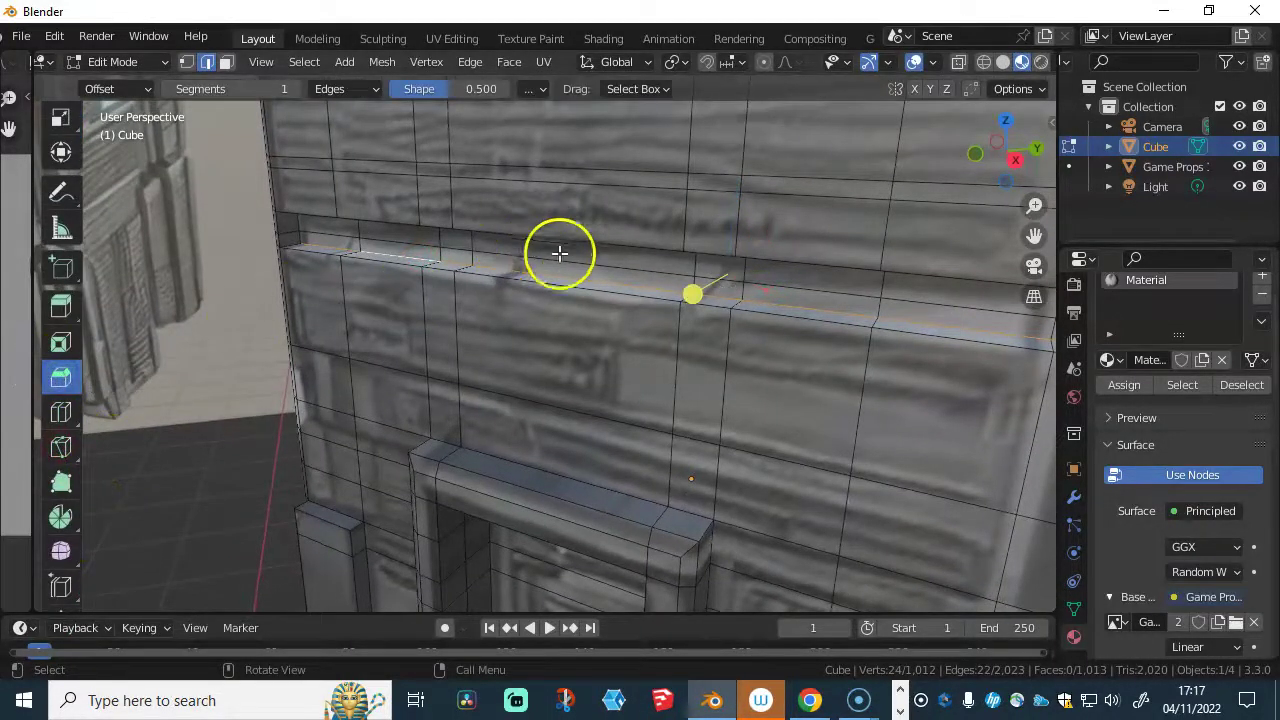
{"action": "left_click_drag", "start_coordinate": [700, 294], "coordinate": [765, 305]}
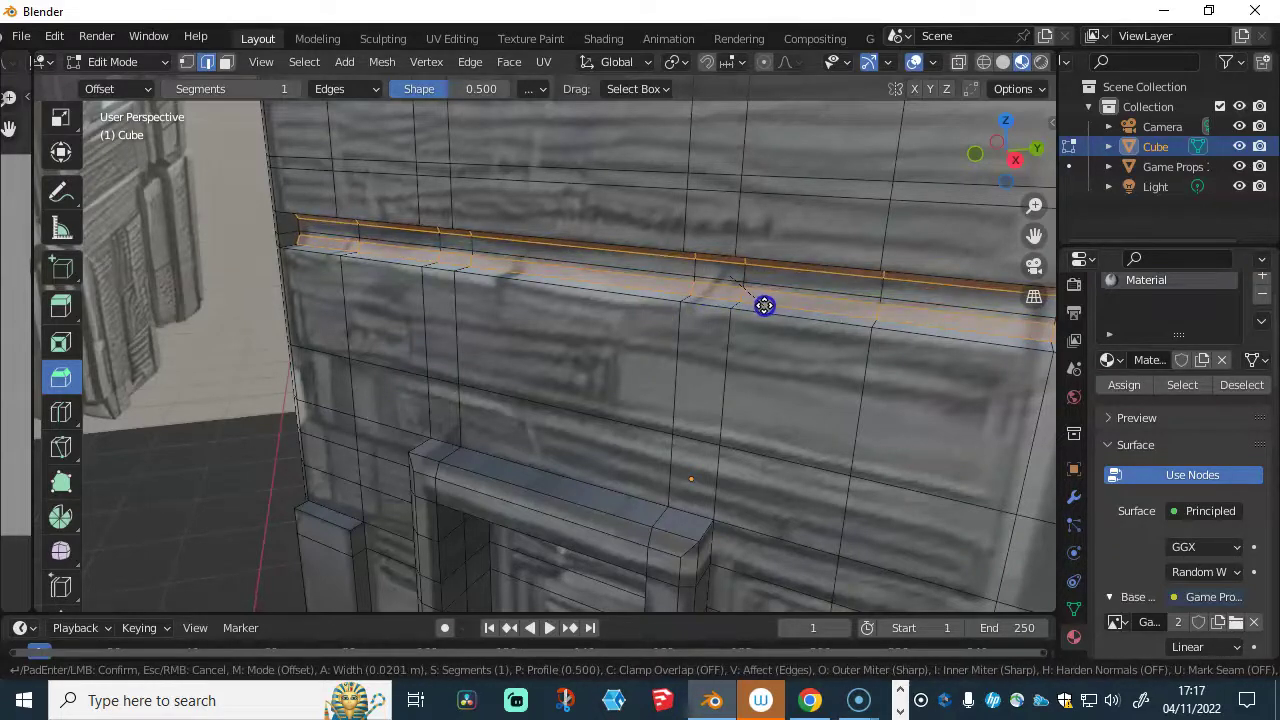
{"action": "left_click_drag", "start_coordinate": [689, 294], "coordinate": [746, 303]}
{"action": "middle_click_drag", "start_coordinate": [746, 303], "coordinate": [606, 266]}
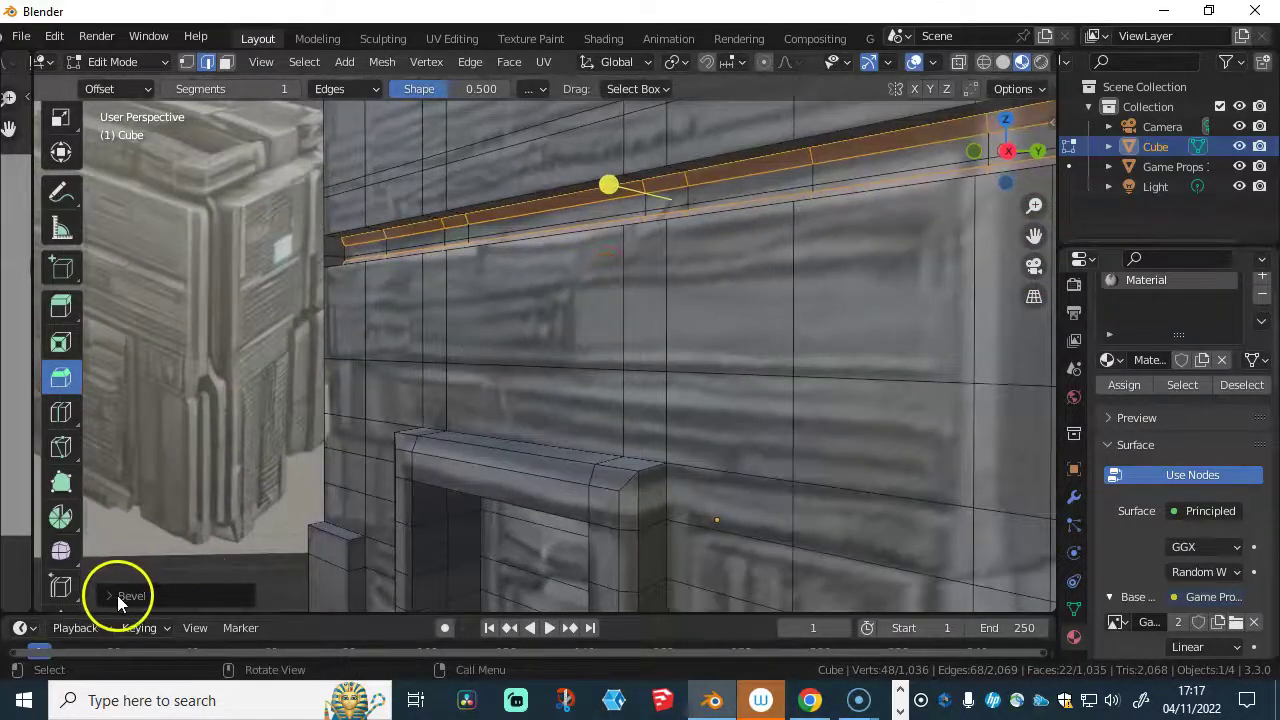
{"action": "left_click", "coordinate": [110, 594]}
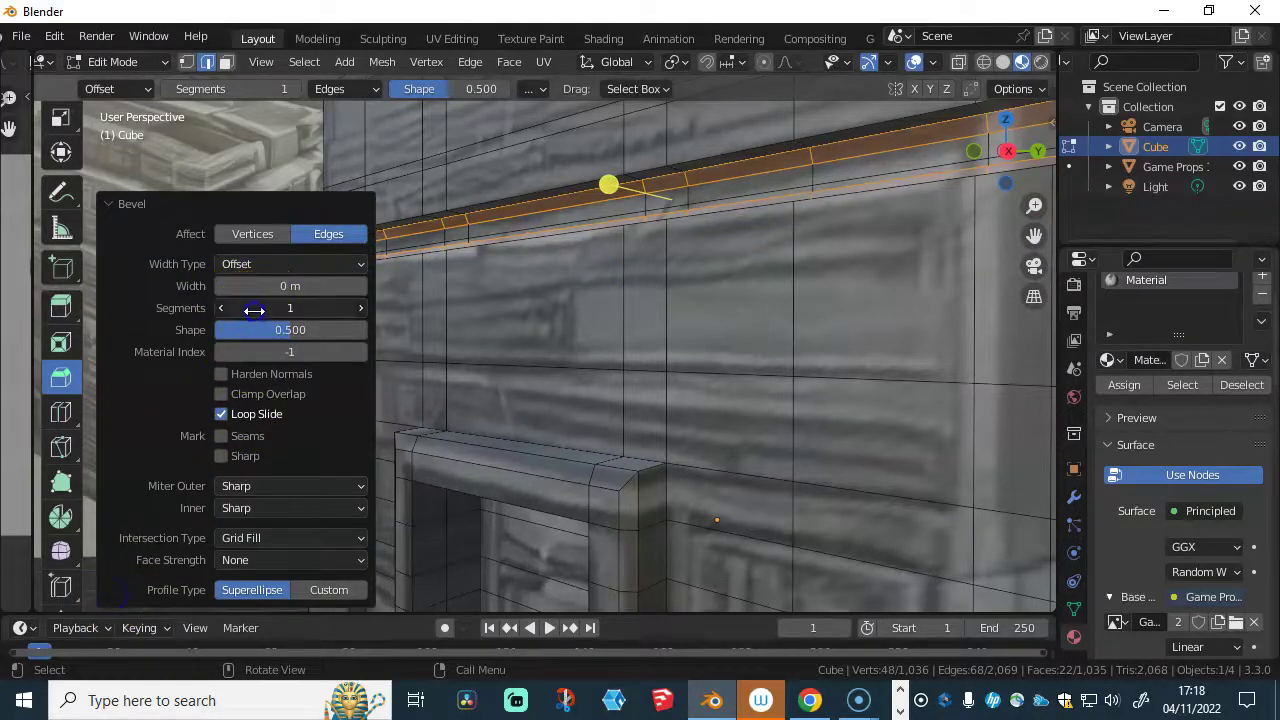
{"action": "left_click_drag", "start_coordinate": [287, 307], "coordinate": [319, 305]}
{"action": "left_click", "coordinate": [524, 228]}
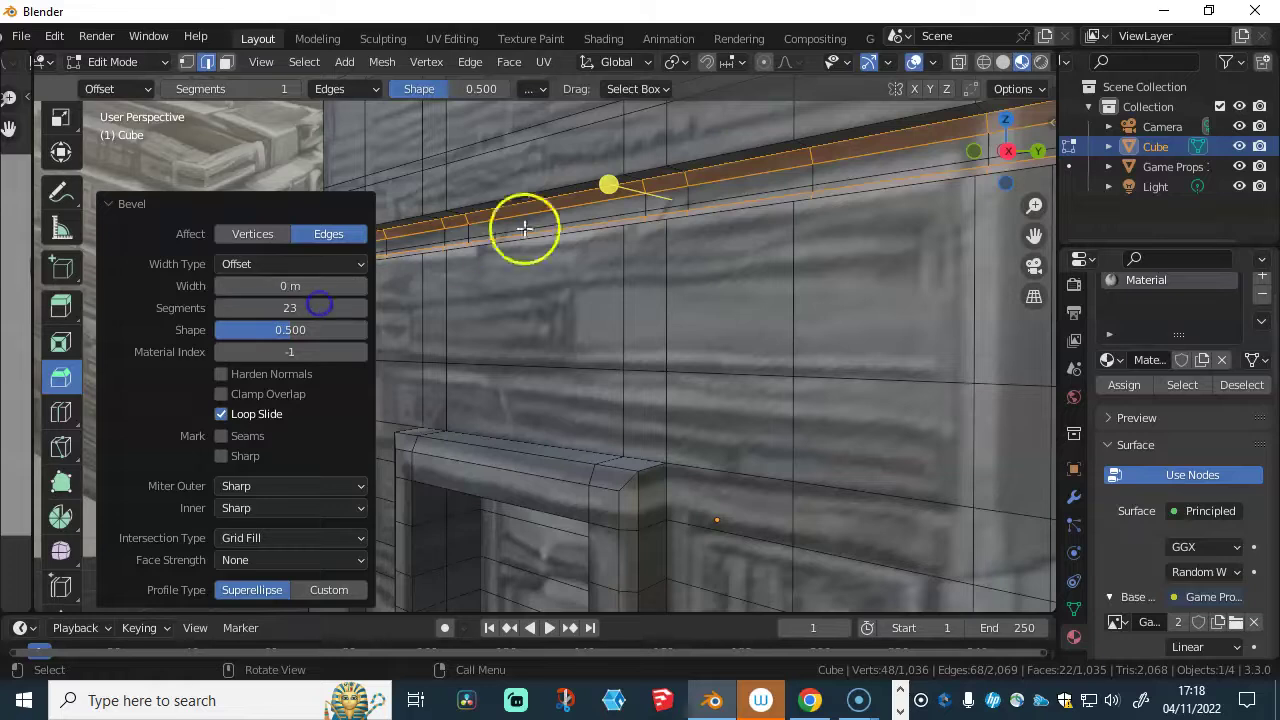
{"action": "middle_click_drag", "start_coordinate": [611, 211], "coordinate": [625, 236]}
{"action": "key", "text": "ctrl+z"}
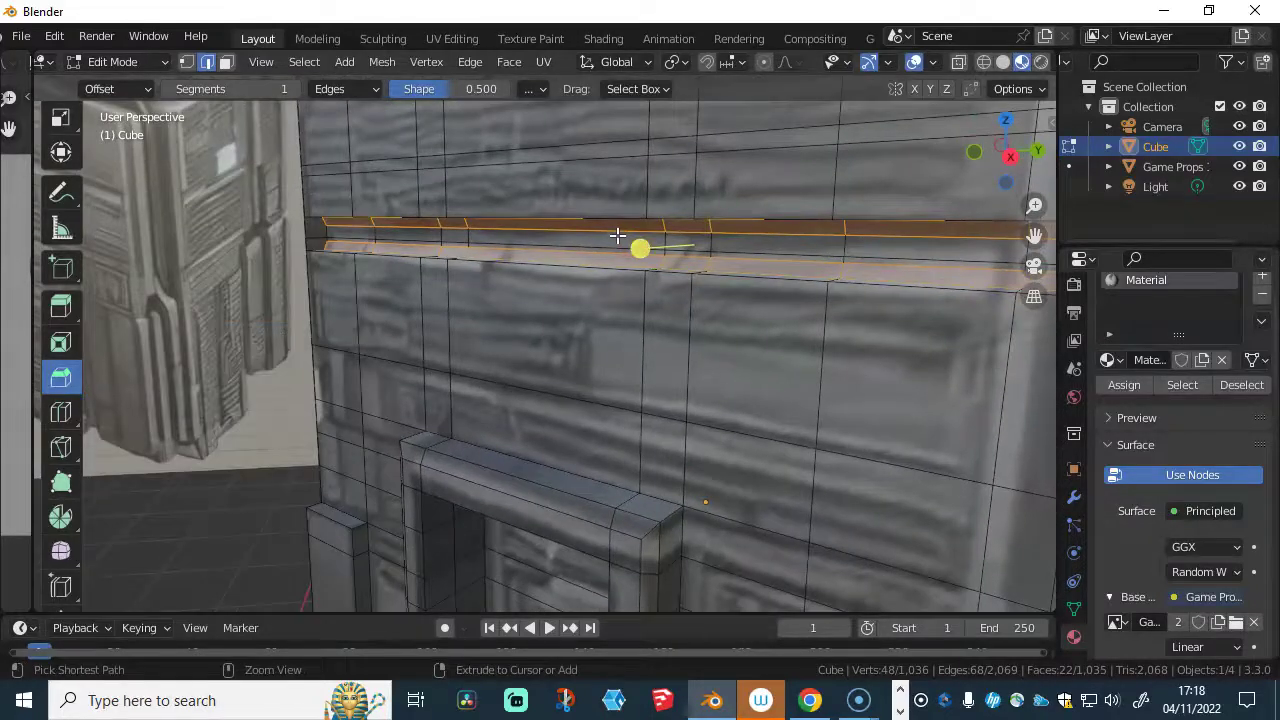
- Reselect the groove's upper and lower edge loops, bevel them with 4 segments and a 0.0372 m width, and inspect the result in Object Mode
{"action": "left_click", "coordinate": [551, 262], "text": "alt+shift"}
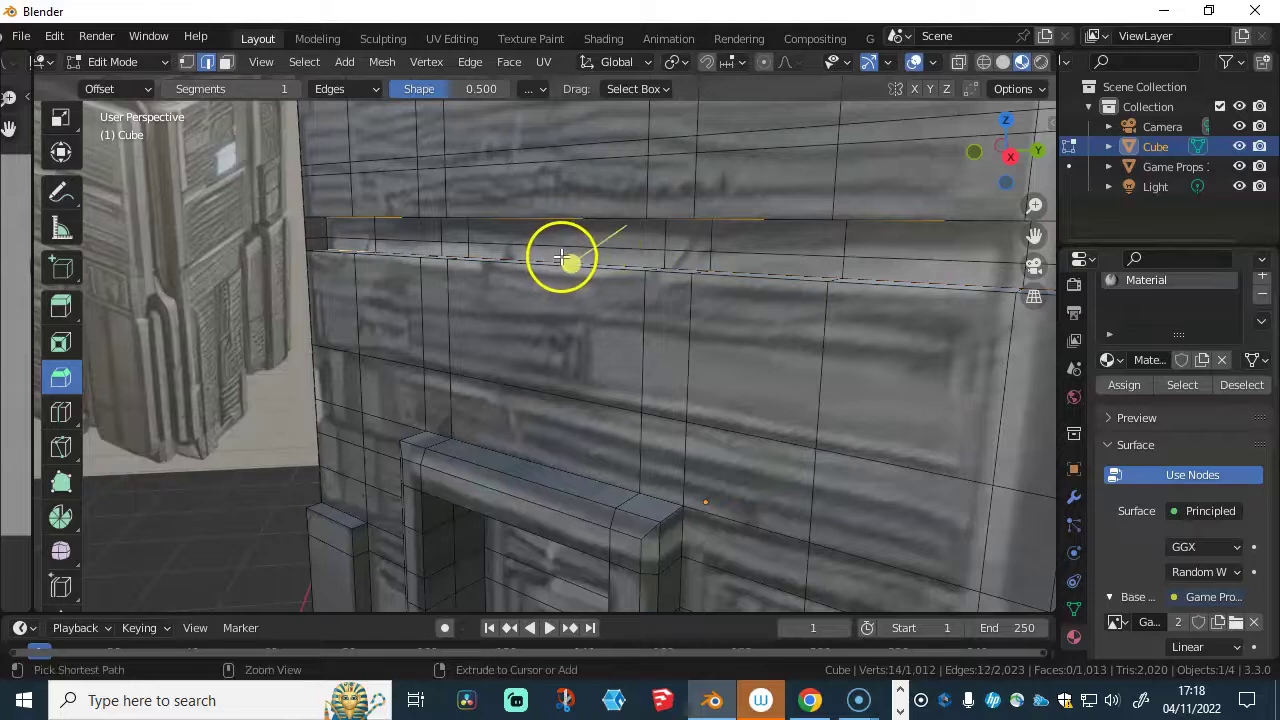
{"action": "middle_click_drag", "start_coordinate": [568, 253], "coordinate": [413, 254]}
{"action": "left_click", "coordinate": [381, 302], "text": "alt+shift"}
{"action": "left_click_drag", "start_coordinate": [705, 237], "coordinate": [766, 245]}
{"action": "left_click_drag", "start_coordinate": [279, 308], "coordinate": [298, 308]}
{"action": "middle_click_drag", "start_coordinate": [700, 280], "coordinate": [438, 288]}
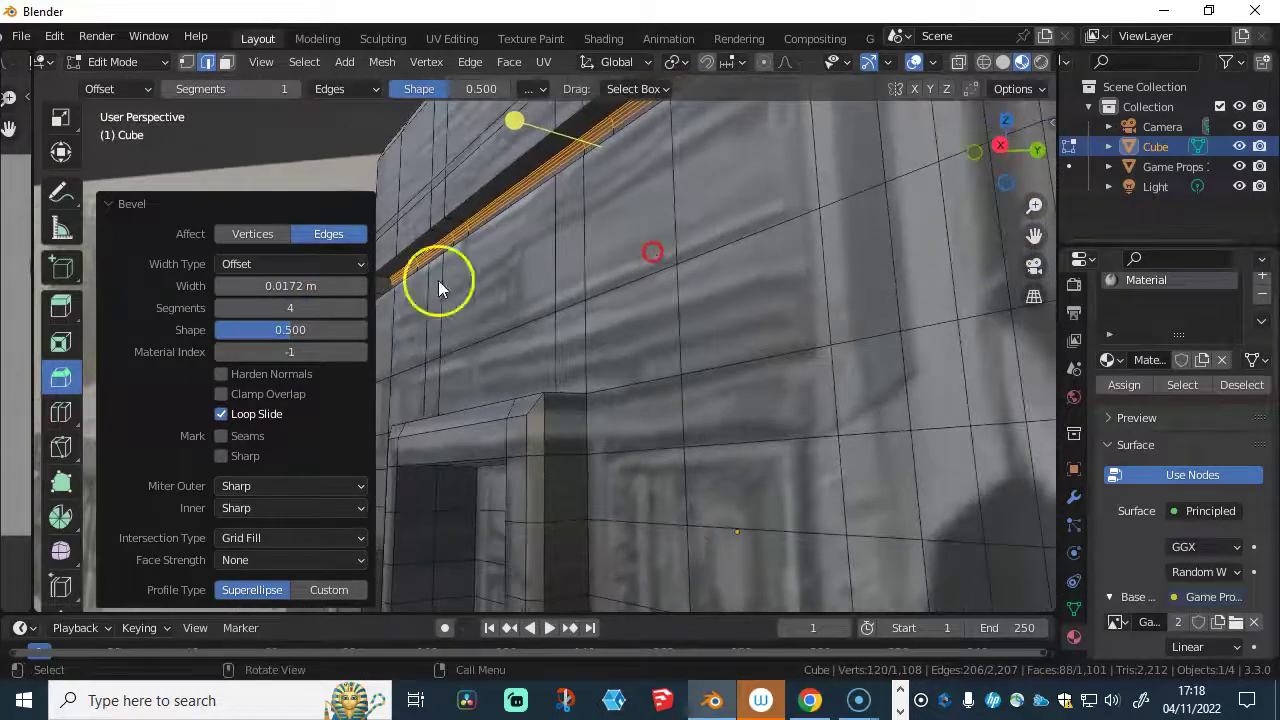
{"action": "left_click_drag", "start_coordinate": [270, 286], "coordinate": [289, 286]}
{"action": "middle_click_drag", "start_coordinate": [450, 295], "coordinate": [598, 335]}
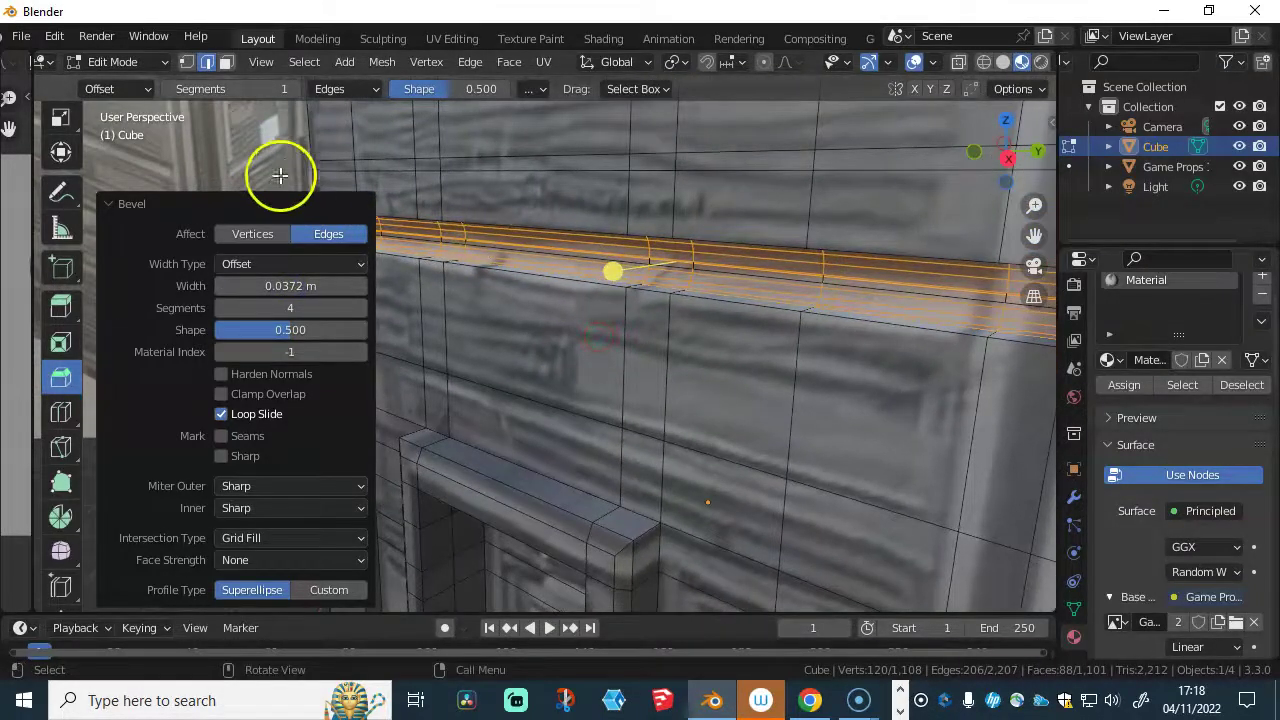
{"action": "key", "text": "Tab"}
{"action": "middle_click_drag", "start_coordinate": [307, 180], "coordinate": [597, 306]}
{"action": "key", "text": "Tab"}
- Select the ring of faces around the small light window on the narrow side and extrude it outward about 0.088 m
{"action": "left_click", "coordinate": [60, 201]}
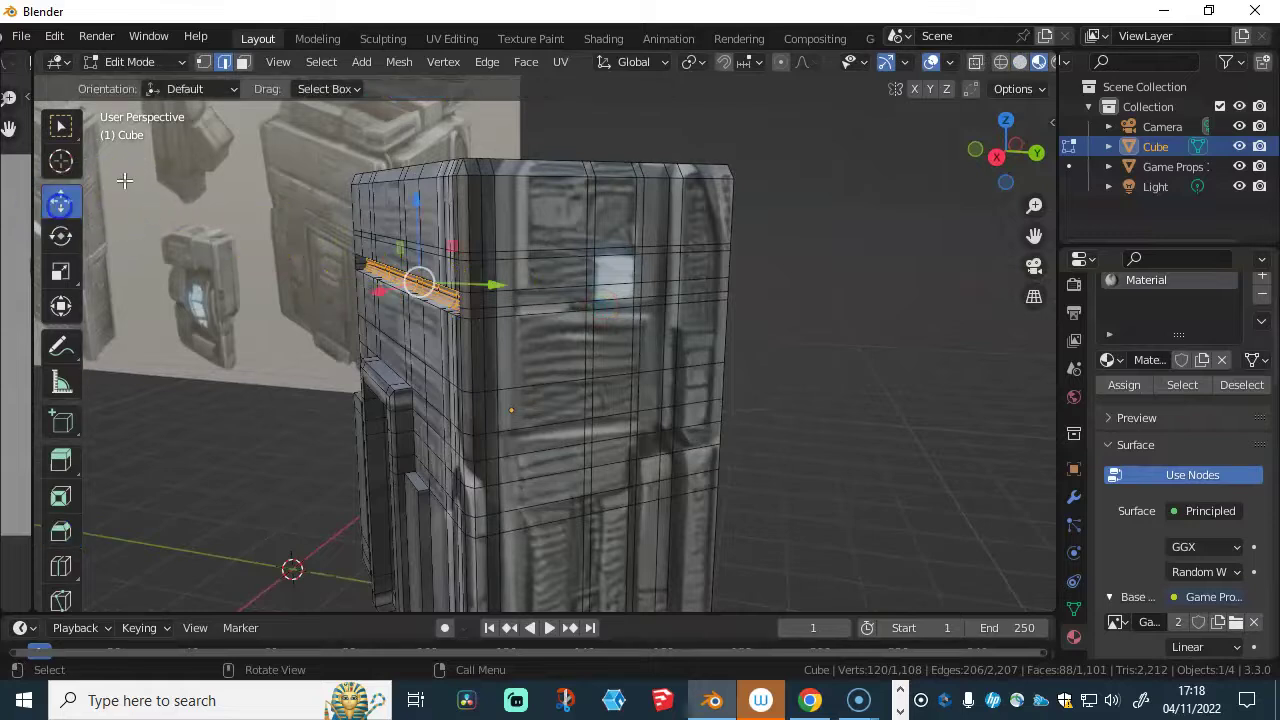
{"action": "left_click", "coordinate": [587, 256]}
{"action": "left_click", "coordinate": [390, 192], "text": "shift"}
{"action": "key", "text": "3"}
{"action": "left_click", "coordinate": [612, 252], "text": "shift"}
{"action": "left_click", "coordinate": [594, 270], "text": "shift"}
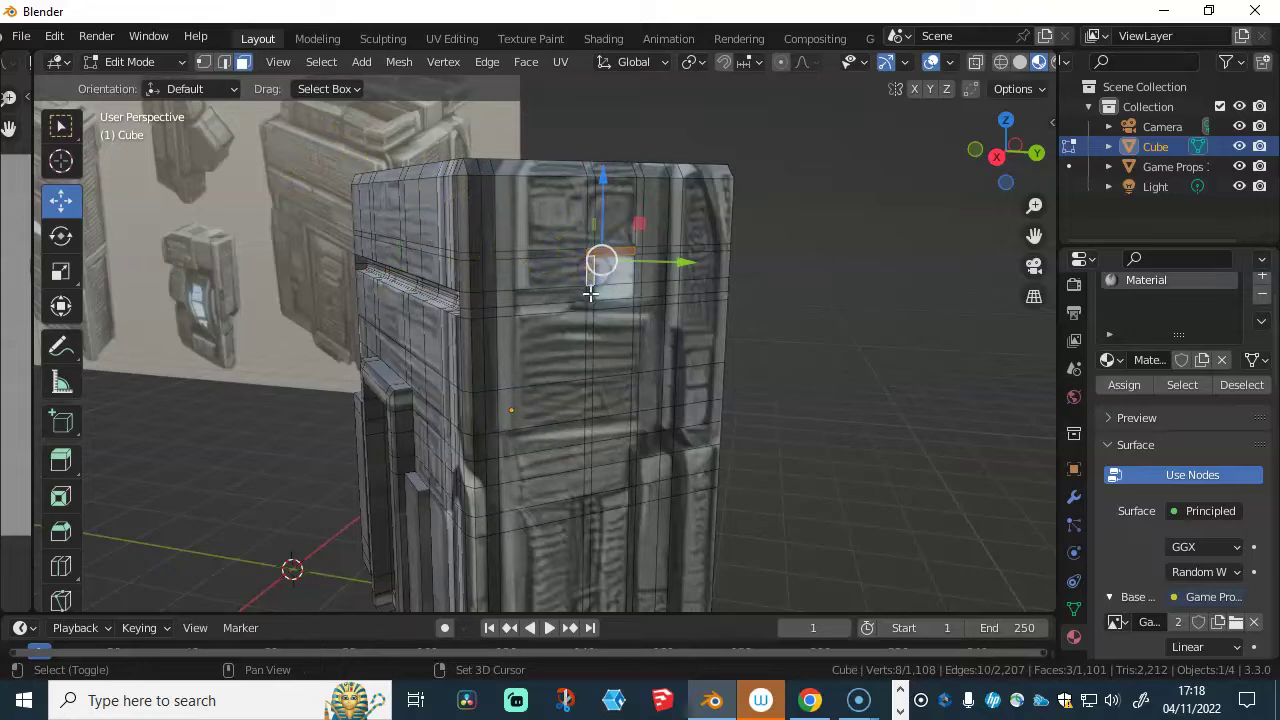
{"action": "middle_click_drag", "start_coordinate": [639, 248], "coordinate": [660, 298]}
{"action": "left_click", "coordinate": [666, 296], "text": "shift"}
{"action": "key", "text": "e"}
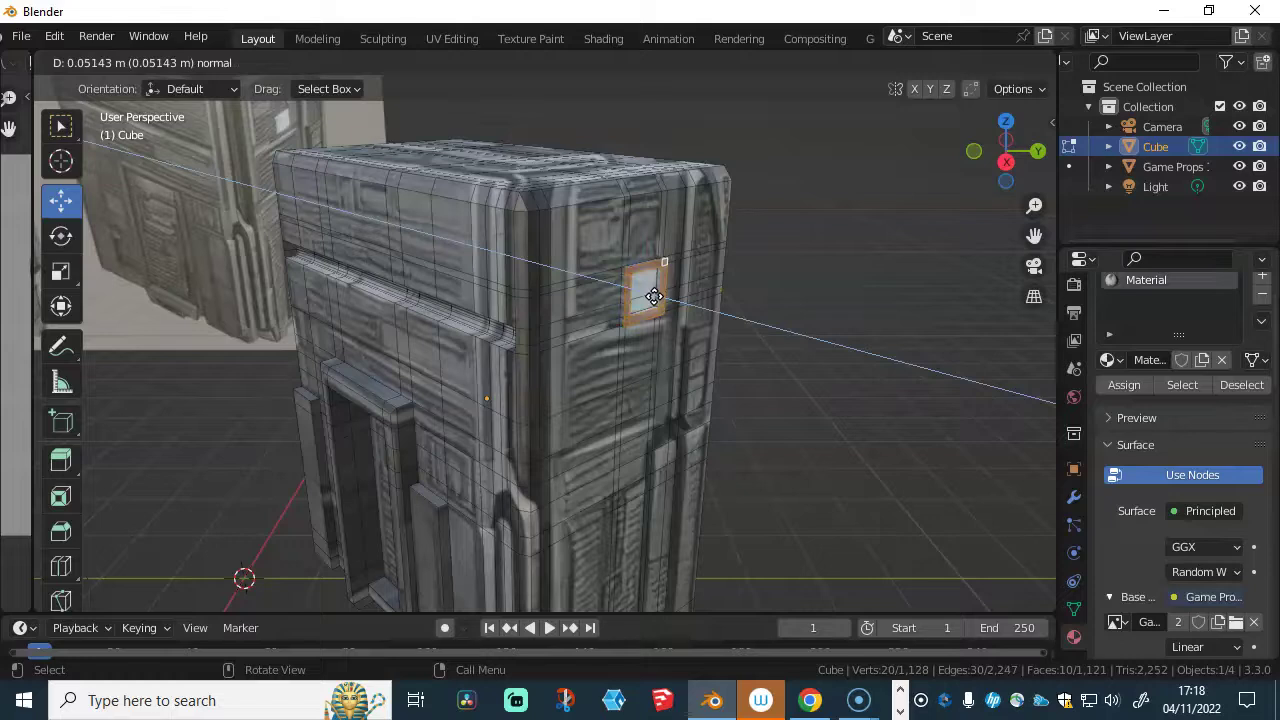
{"action": "left_click", "coordinate": [658, 297]}
- Select the two light faces inside the window frame and extrude them slightly
{"action": "scroll", "coordinate": [630, 290], "scroll_direction": "up", "scroll_amount": 6}
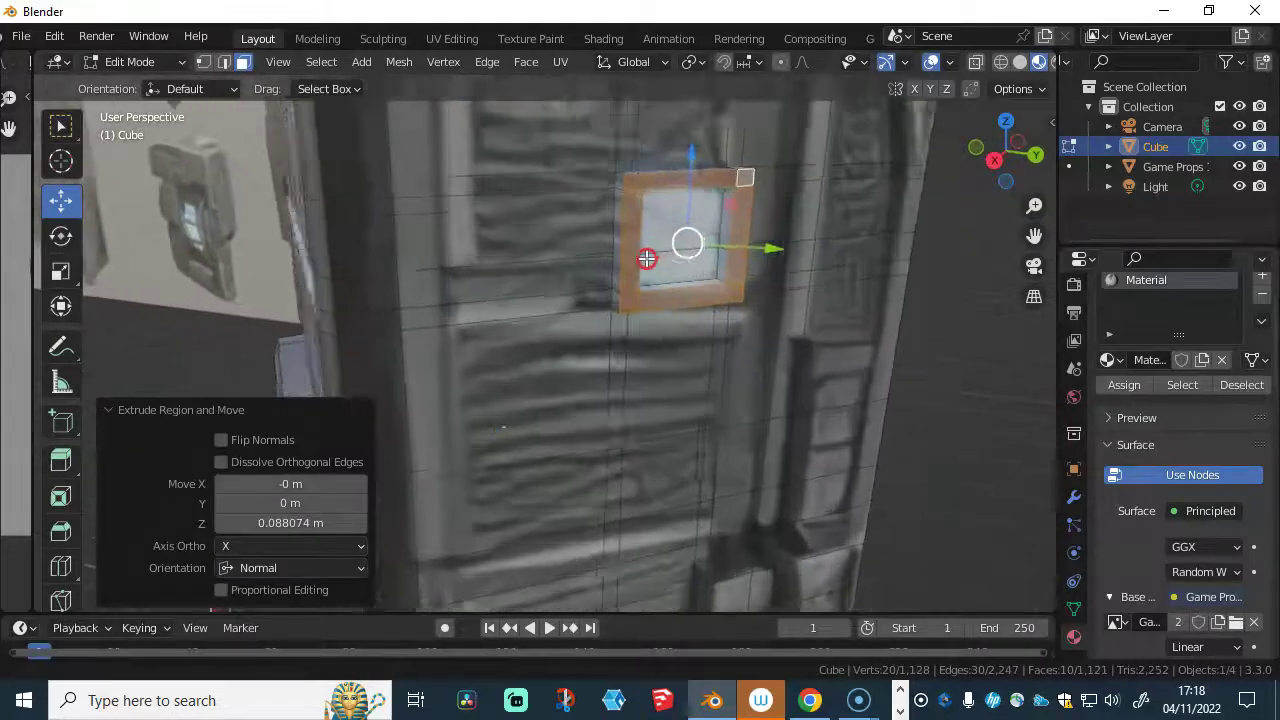
{"action": "left_click", "coordinate": [679, 194]}
{"action": "left_click", "coordinate": [703, 243], "text": "shift"}
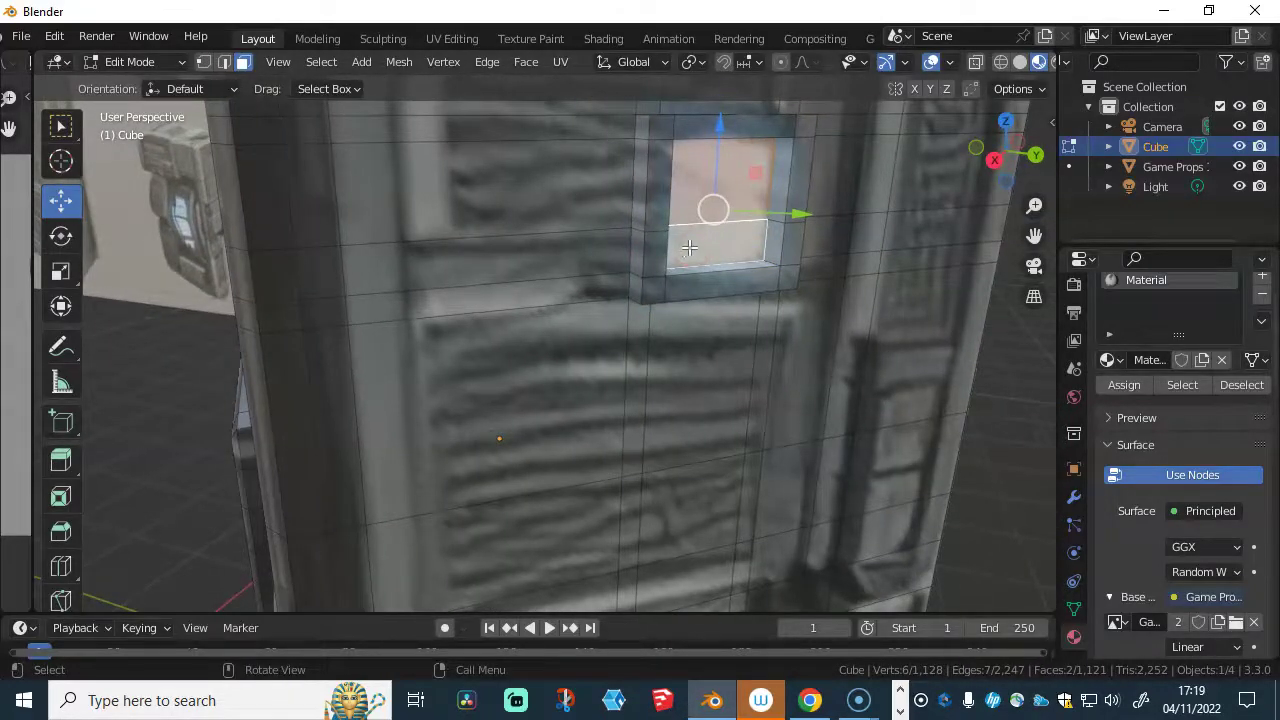
{"action": "key", "text": "e"}
{"action": "left_click", "coordinate": [681, 239]}
- Select the two adjoining faces columns on the lower right of the narrow side and extrude them outward about 0.22 m
{"action": "middle_click_drag", "start_coordinate": [680, 234], "coordinate": [613, 292]}
{"action": "left_click", "coordinate": [593, 340]}
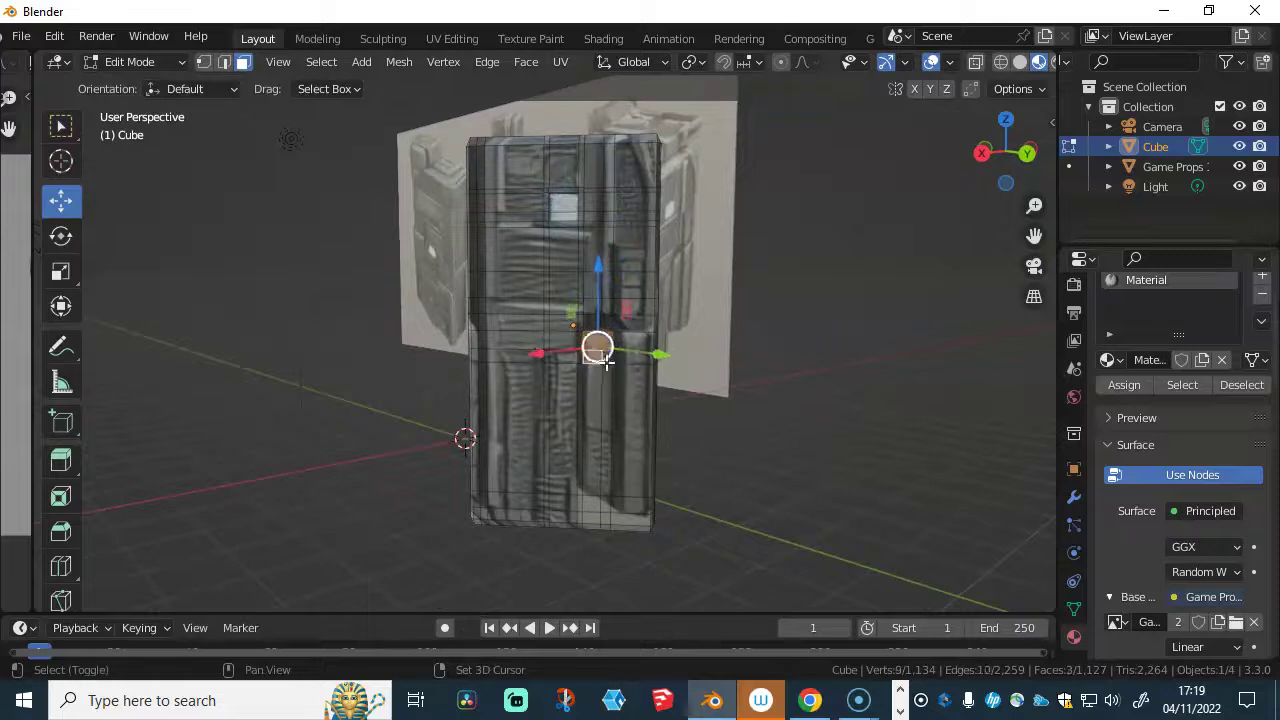
{"action": "left_click", "coordinate": [591, 393], "text": "shift"}
{"action": "left_click", "coordinate": [640, 458], "text": "shift"}
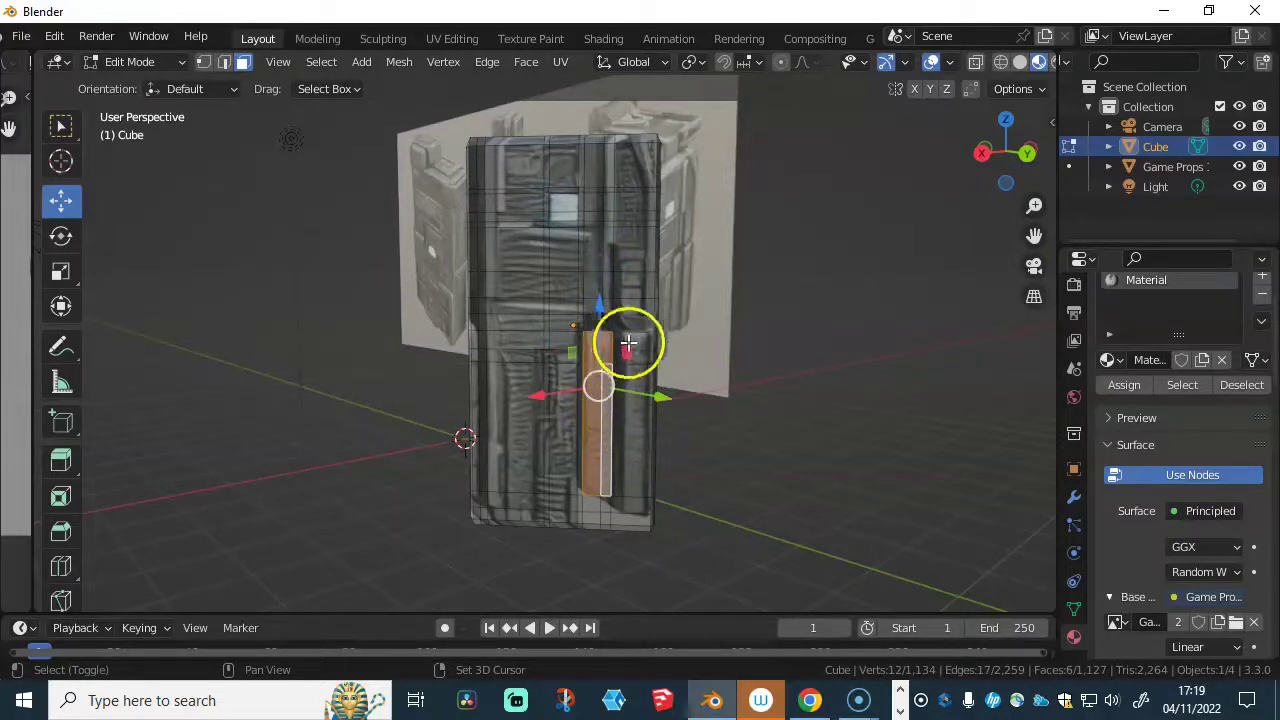
{"action": "left_click", "coordinate": [633, 345], "text": "shift"}
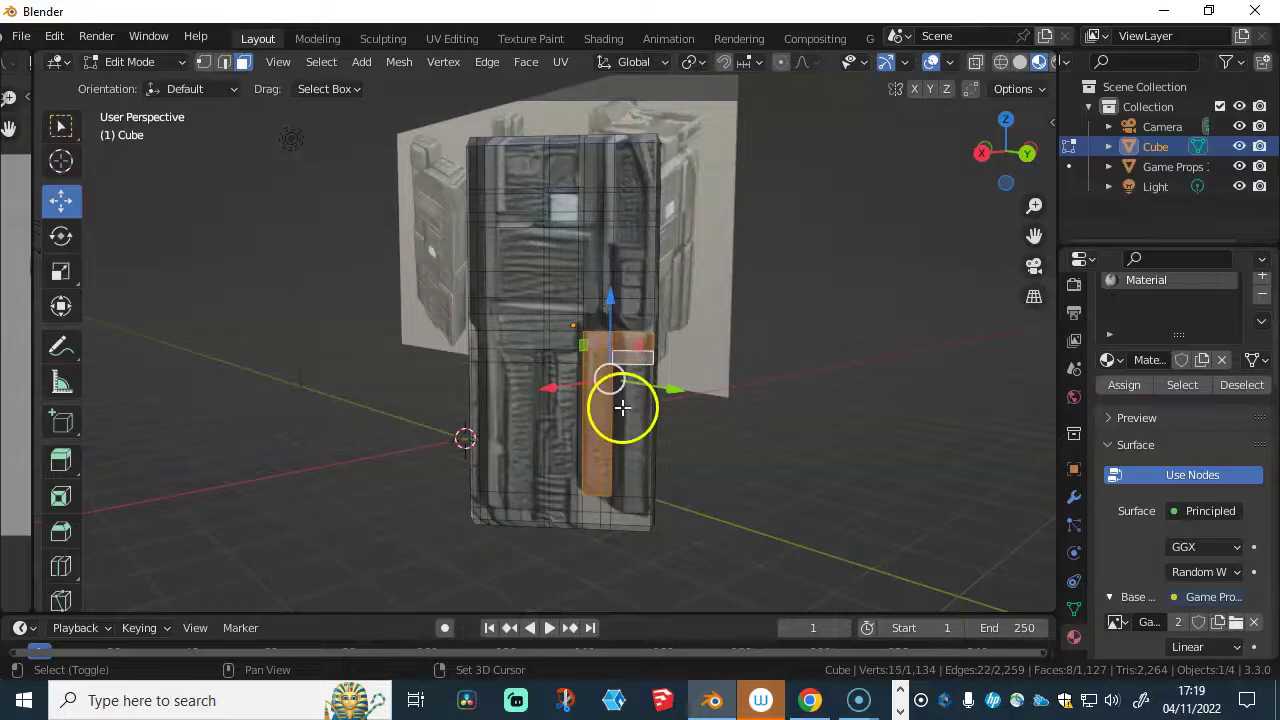
{"action": "left_click", "coordinate": [634, 494], "text": "shift"}
{"action": "middle_click_drag", "start_coordinate": [629, 509], "coordinate": [605, 413]}
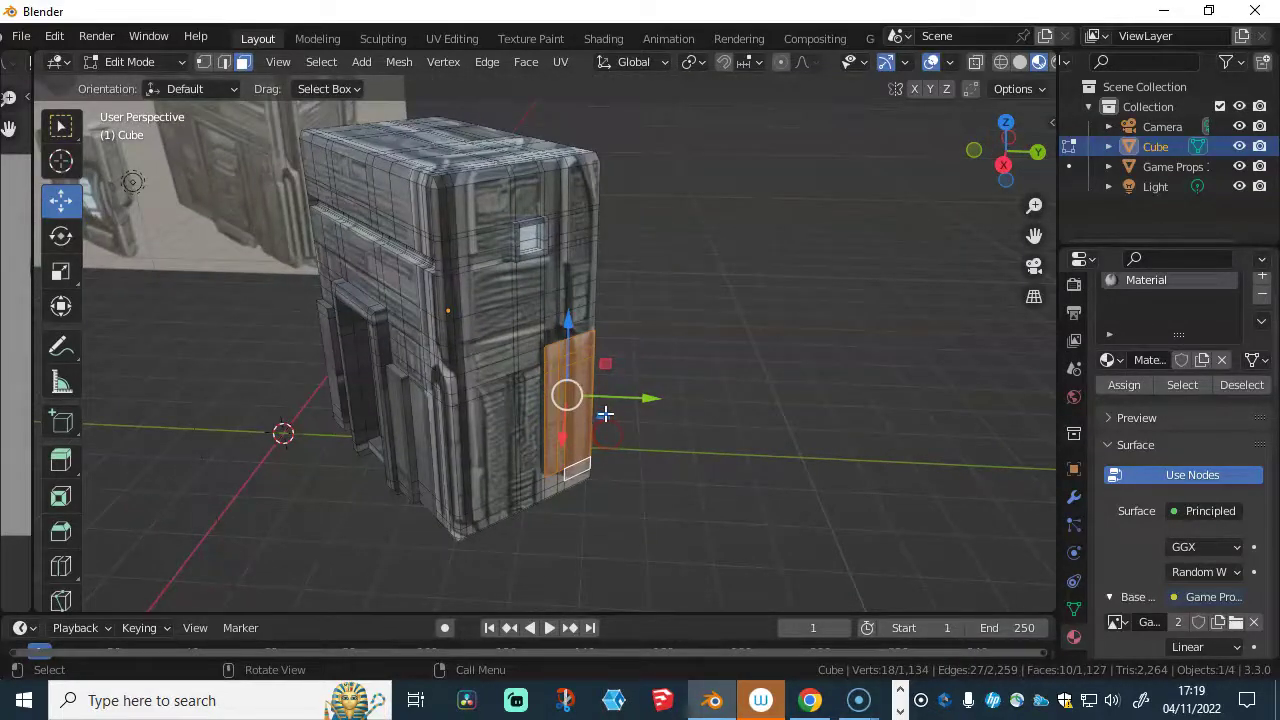
{"action": "key", "text": "e"}
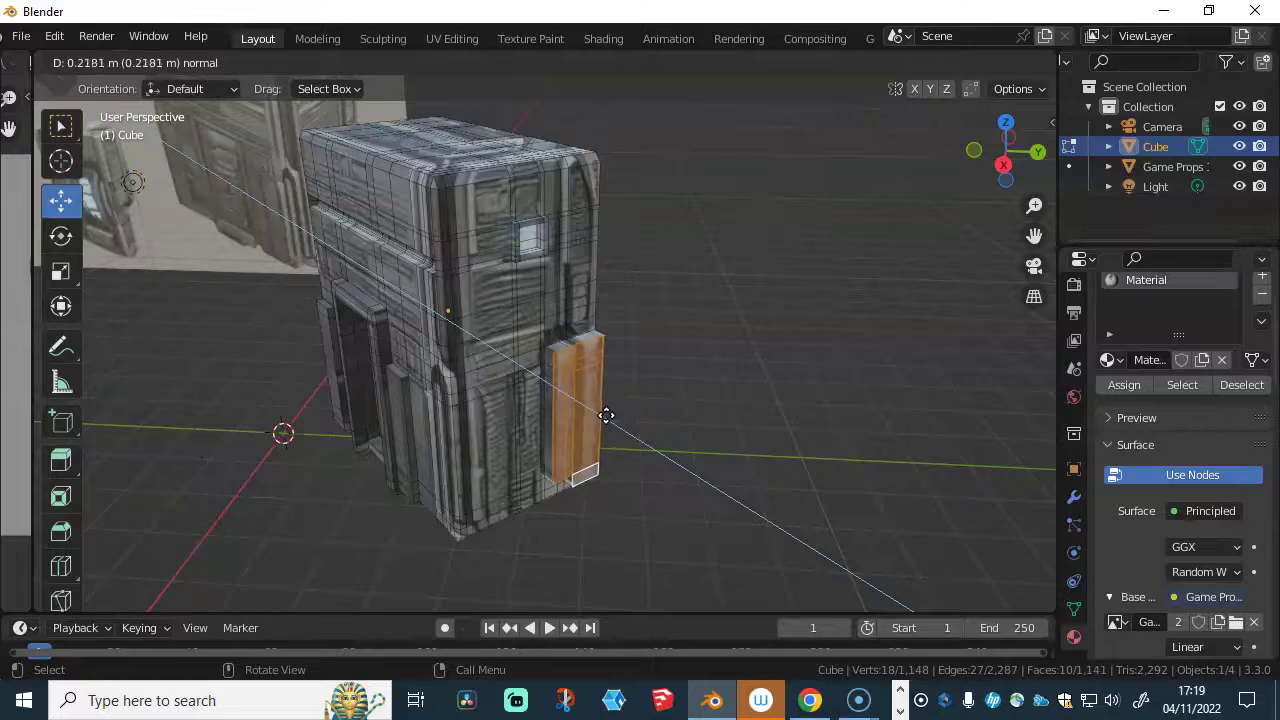
{"action": "left_click", "coordinate": [607, 413]}
- Select the outer column's front faces on that raised block and extrude them outward about 0.147 m
{"action": "left_click", "coordinate": [590, 341]}
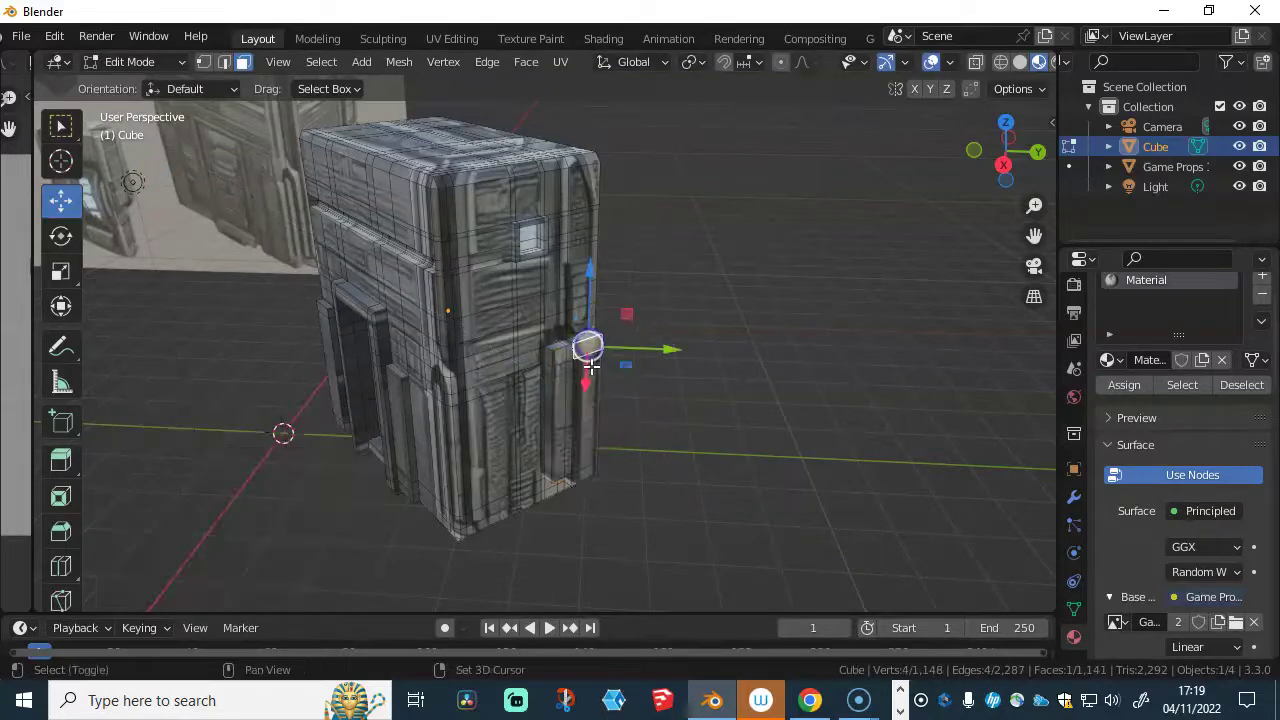
{"action": "middle_click_drag", "start_coordinate": [583, 411], "coordinate": [590, 488]}
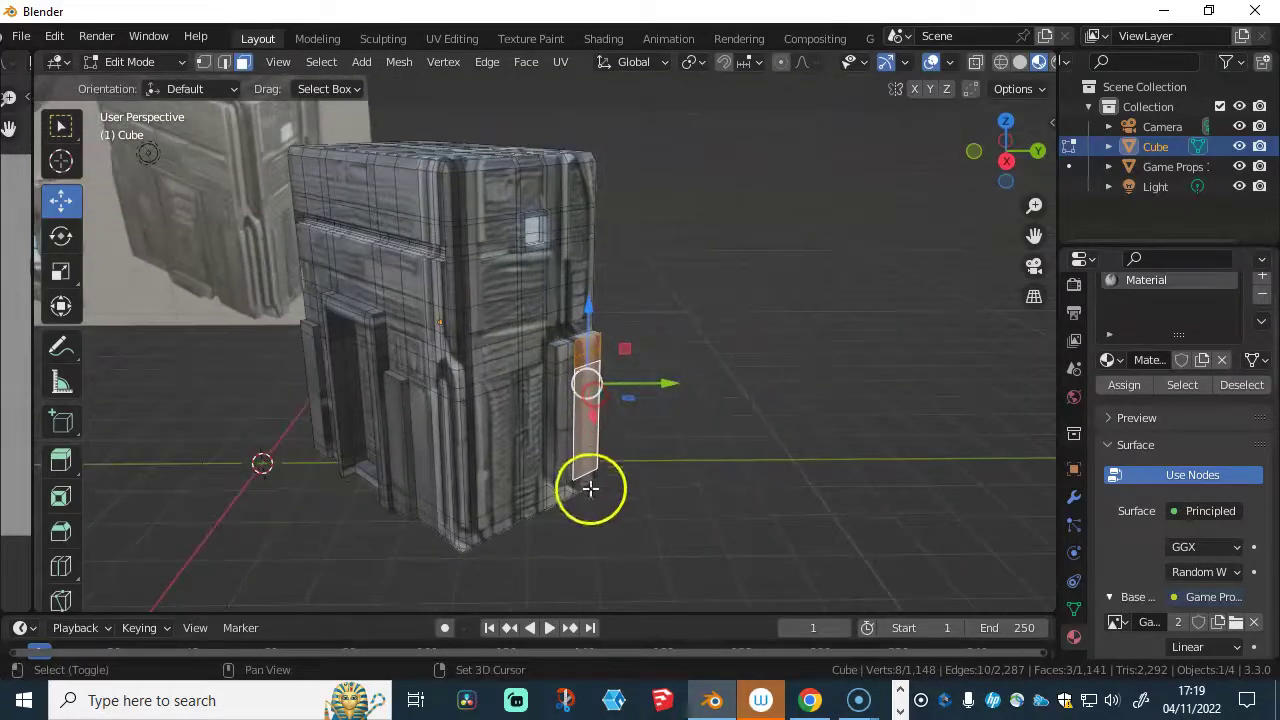
{"action": "key", "text": "e"}
{"action": "left_click", "coordinate": [620, 402]}
{"action": "middle_click_drag", "start_coordinate": [620, 400], "coordinate": [591, 394]}
{"action": "scroll", "coordinate": [683, 358], "scroll_direction": "up", "scroll_amount": 3}
{"action": "middle_click_drag", "start_coordinate": [683, 358], "coordinate": [645, 375]}
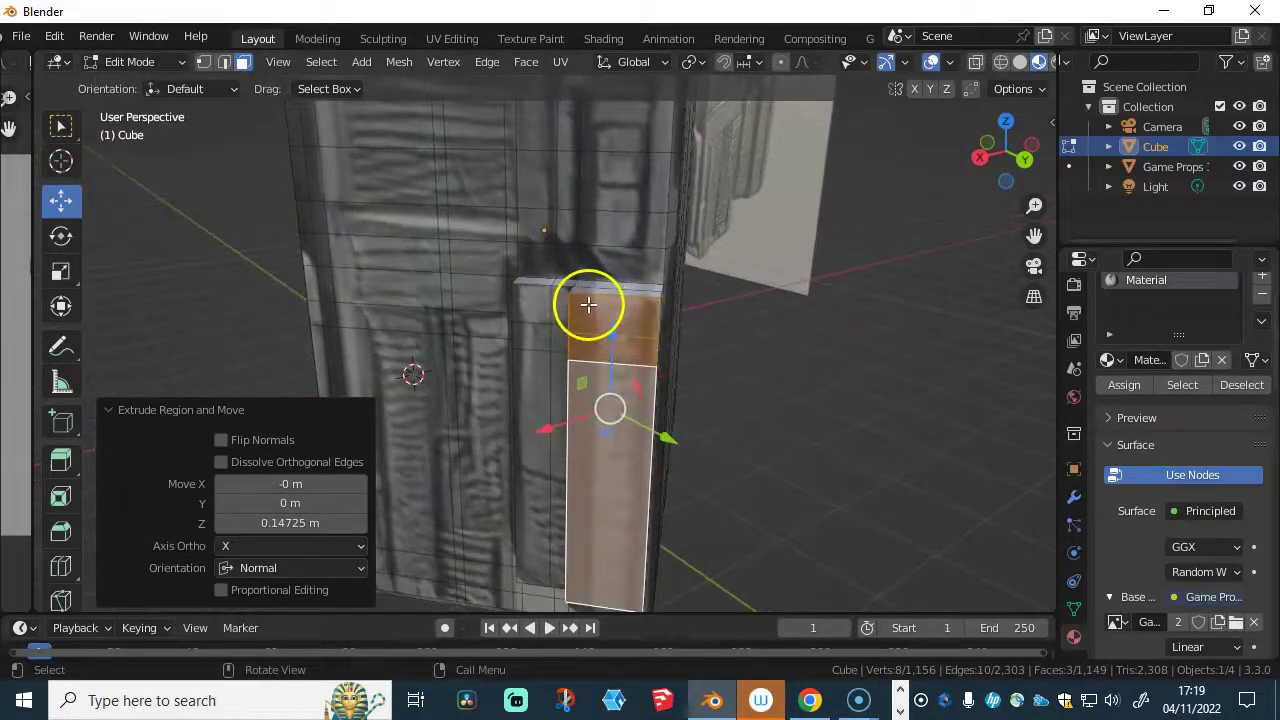
- Select the edges outlining the outer column's front face and round them with a multi-segment bevel
{"action": "left_click", "coordinate": [588, 304]}
{"action": "key", "text": "2"}
{"action": "left_click", "coordinate": [608, 294]}
{"action": "mouse_move", "coordinate": [614, 294]}
{"action": "middle_mouse_down"}
{"action": "mouse_move", "coordinate": [663, 340]}
{"action": "mouse_move", "coordinate": [619, 318]}
{"action": "middle_mouse_up"}
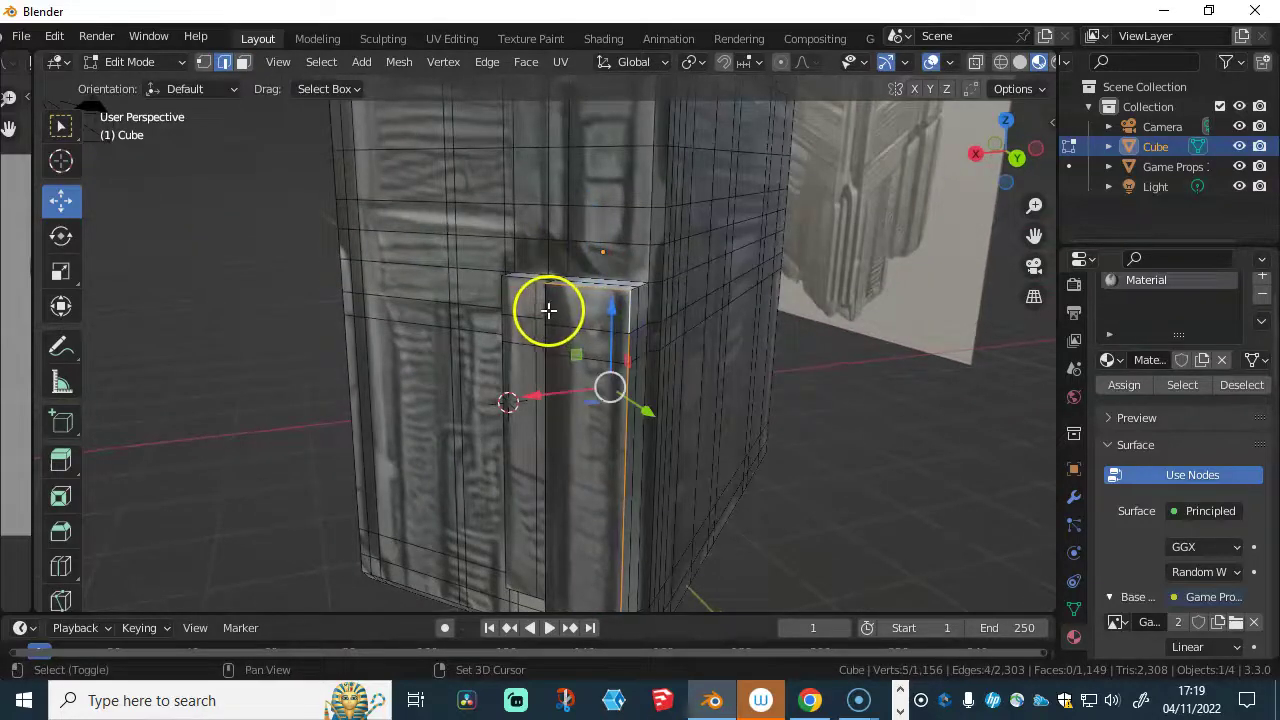
{"action": "middle_click_drag", "start_coordinate": [543, 312], "coordinate": [614, 297]}
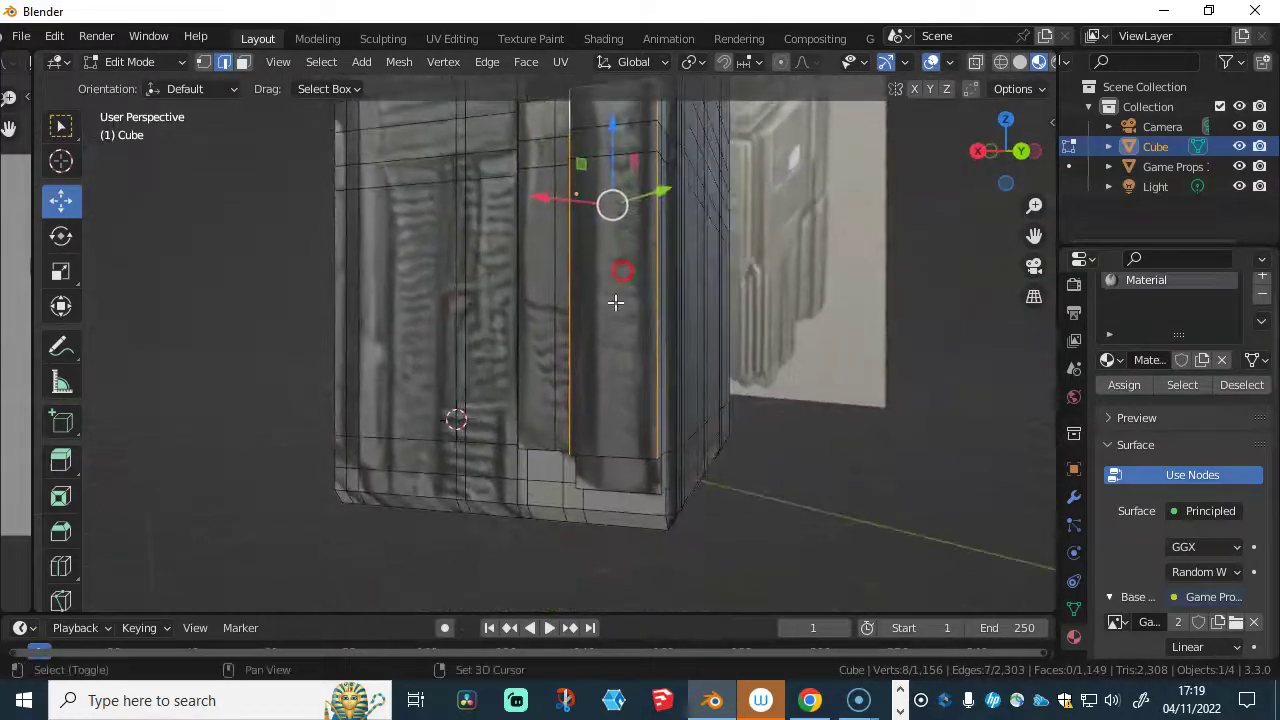
{"action": "middle_click_drag", "start_coordinate": [595, 456], "coordinate": [520, 340]}
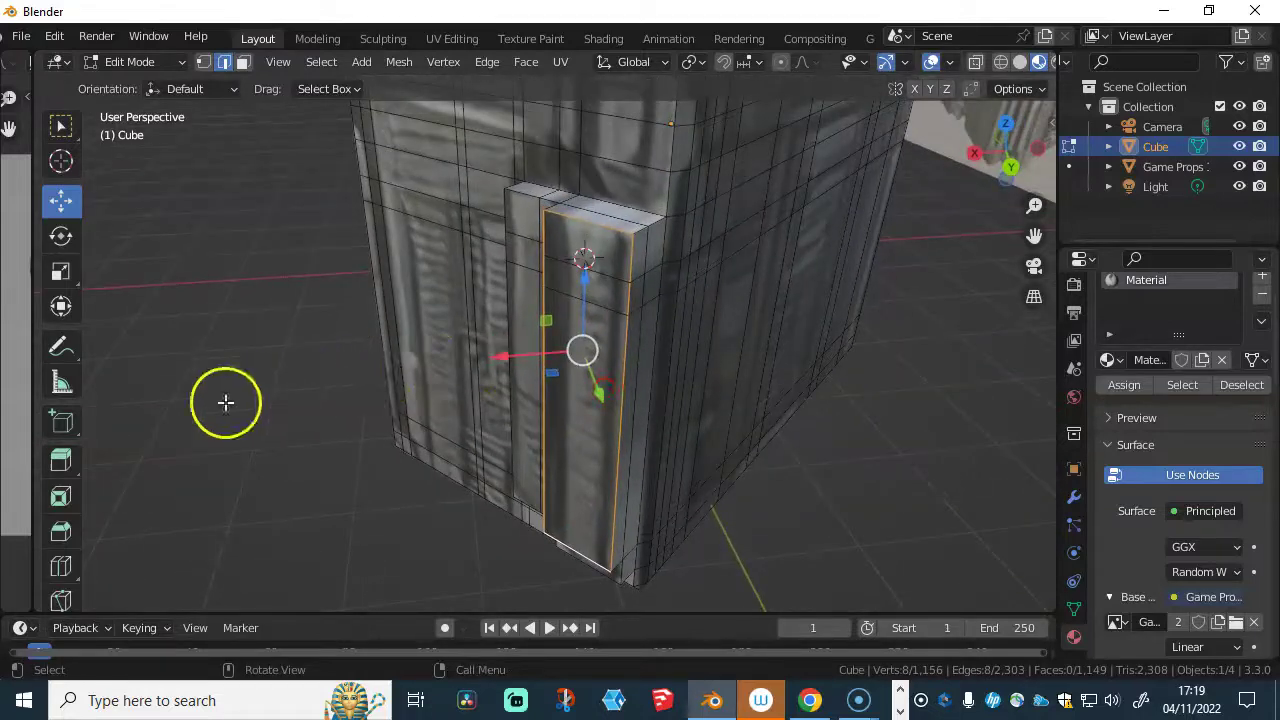
{"action": "left_click", "coordinate": [60, 496]}
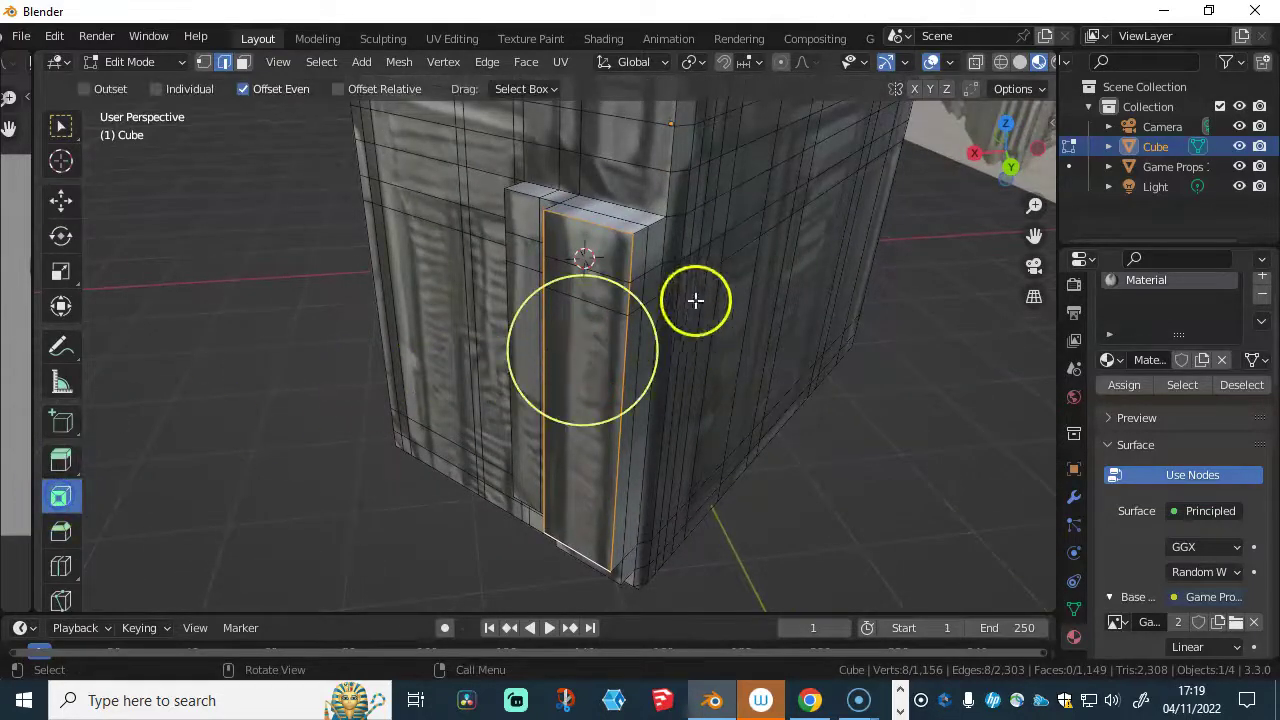
{"action": "left_click", "coordinate": [60, 531]}
{"action": "mouse_move", "coordinate": [515, 393]}
{"action": "left_mouse_down"}
{"action": "mouse_move", "coordinate": [536, 393]}
{"action": "mouse_move", "coordinate": [469, 394]}
{"action": "mouse_move", "coordinate": [523, 389]}
{"action": "left_mouse_up"}
{"action": "middle_click_drag", "start_coordinate": [523, 389], "coordinate": [620, 243]}
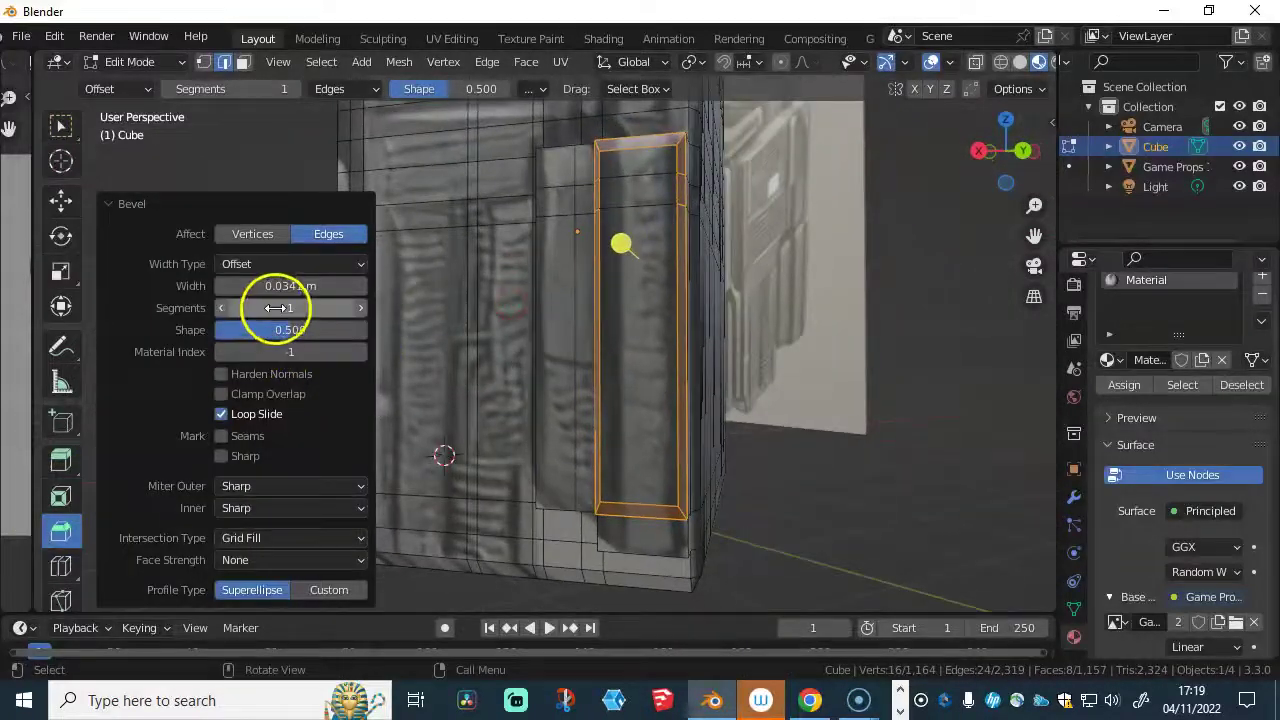
{"action": "left_click_drag", "start_coordinate": [271, 307], "coordinate": [288, 286]}
{"action": "middle_click_drag", "start_coordinate": [485, 308], "coordinate": [600, 363]}
- Add two vertical loop cuts along the outer sides of the small square panel beside the door recess
{"action": "left_click", "coordinate": [531, 357]}
{"action": "scroll", "coordinate": [535, 366], "scroll_direction": "up", "scroll_amount": 3}
{"action": "scroll", "coordinate": [600, 363], "scroll_direction": "up", "scroll_amount": 3}
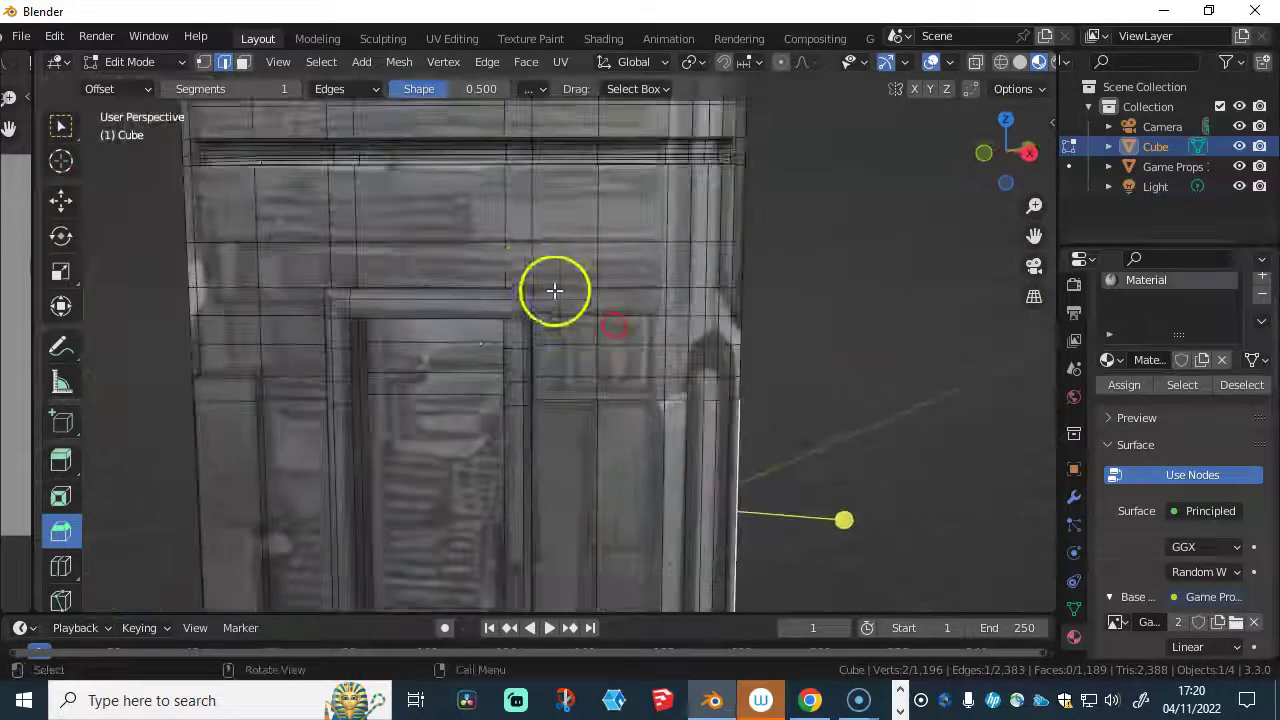
{"action": "left_click", "coordinate": [61, 566]}
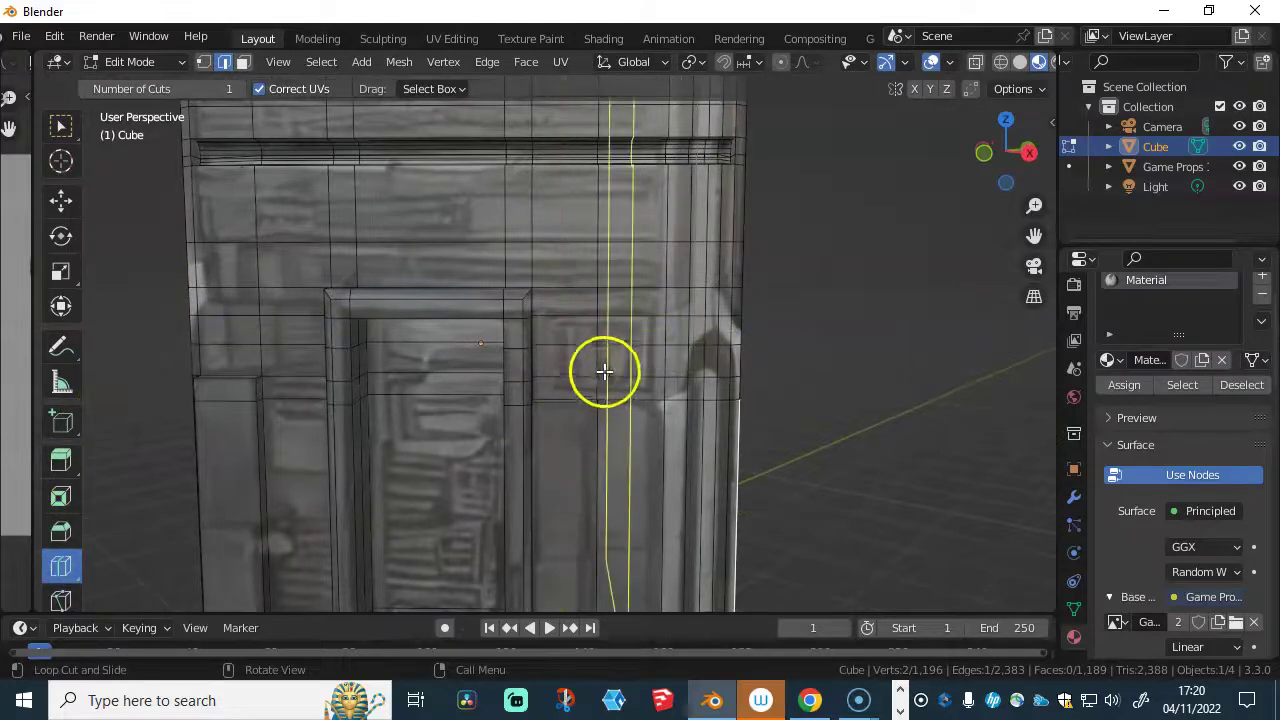
{"action": "scroll", "coordinate": [603, 371], "scroll_direction": "down", "scroll_amount": 3}
{"action": "scroll", "coordinate": [593, 406], "scroll_direction": "up", "scroll_amount": 1}
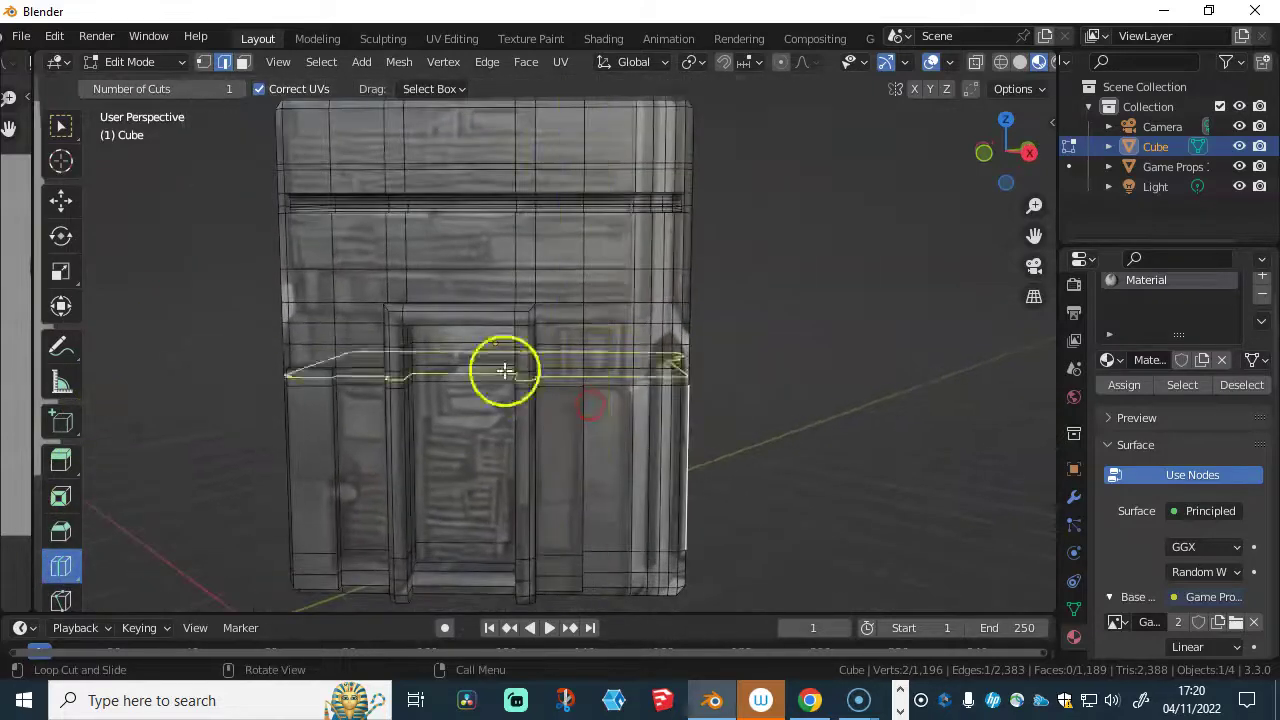
{"action": "left_click", "coordinate": [560, 338]}
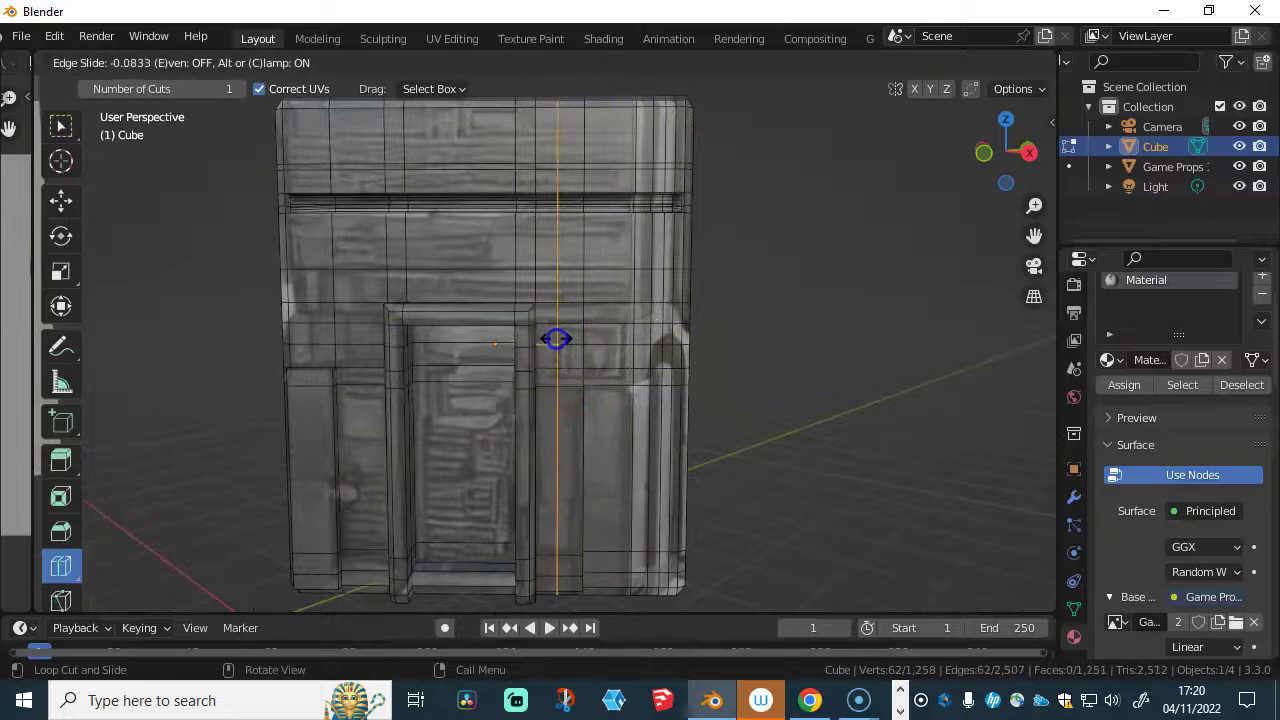
{"action": "left_click", "coordinate": [560, 339]}
{"action": "left_click", "coordinate": [623, 343]}
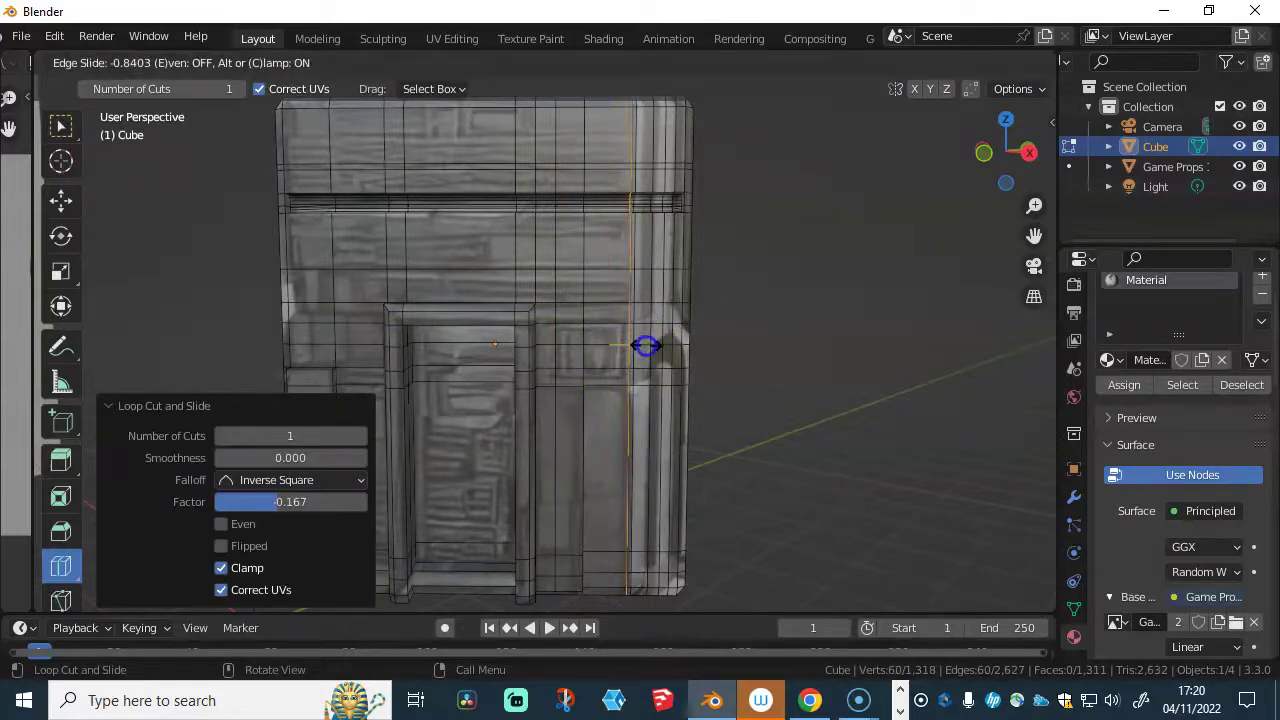
{"action": "left_click", "coordinate": [641, 345]}
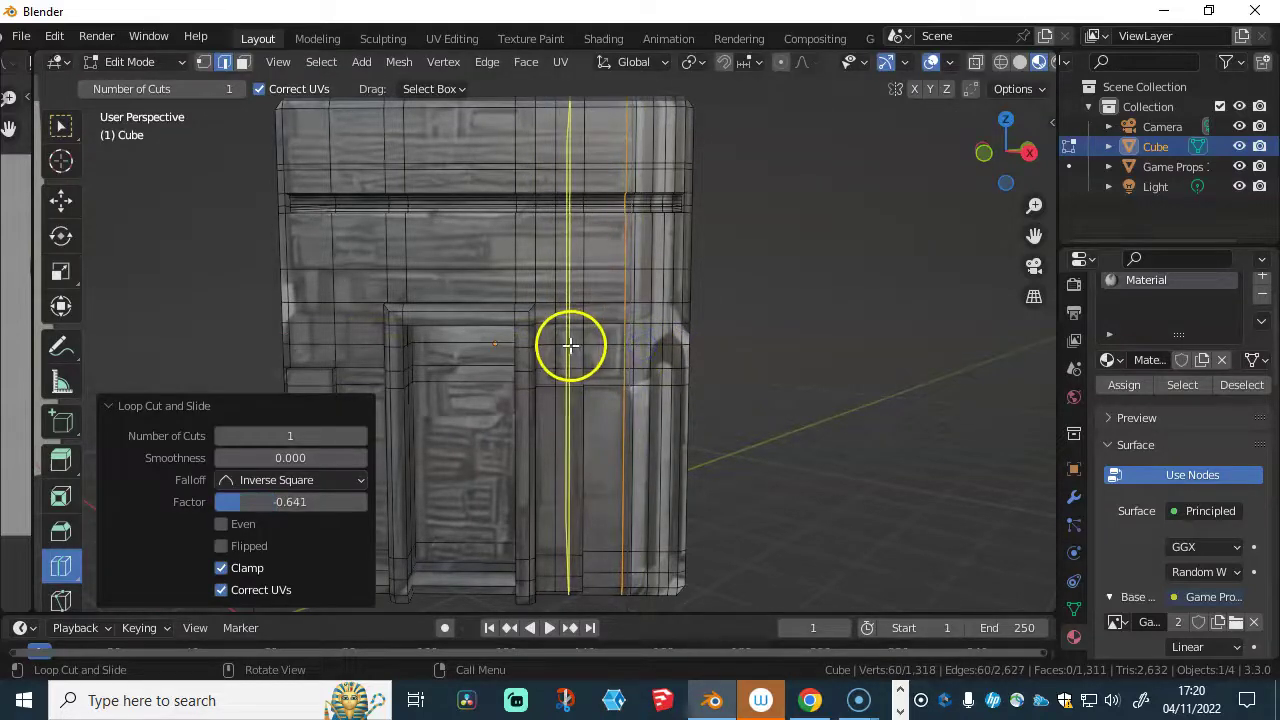
- Add two more vertical loop cuts just inside the first pair to mark the small square panel's inner frame sides
{"action": "left_click", "coordinate": [570, 345]}
{"action": "left_click", "coordinate": [613, 338]}
{"action": "left_click", "coordinate": [614, 339]}
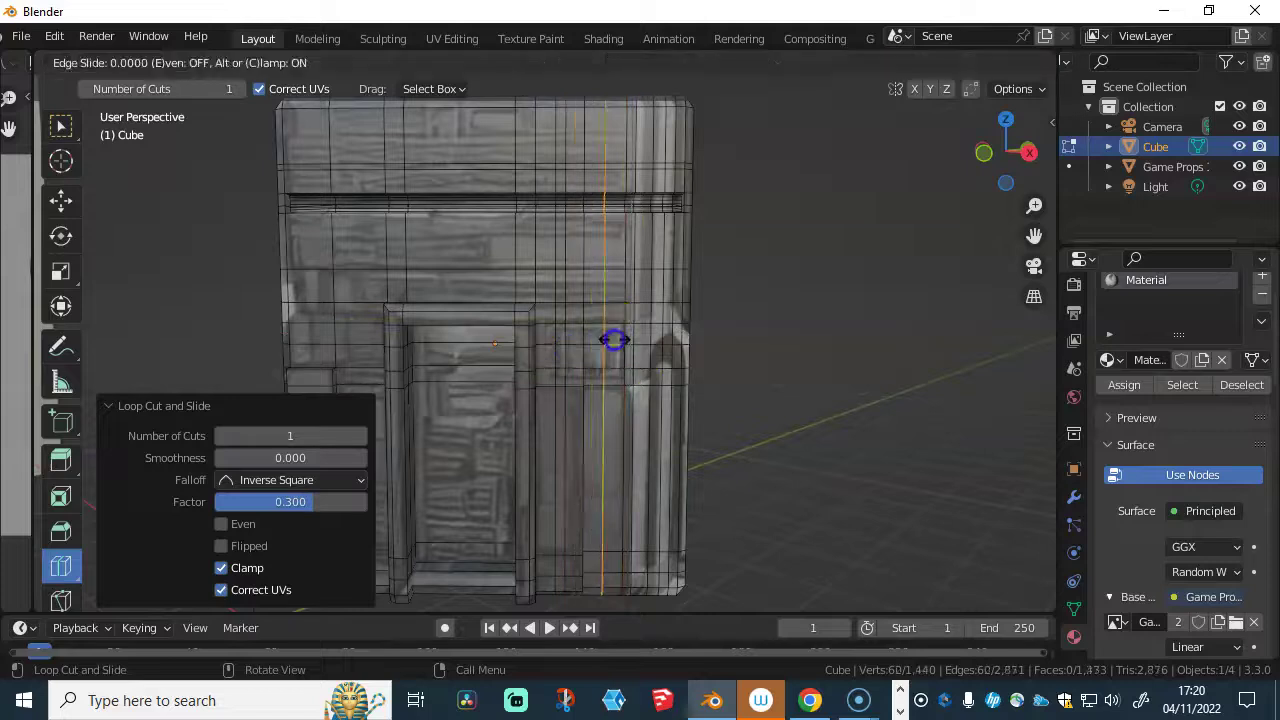
{"action": "left_click", "coordinate": [622, 341]}
- Add two horizontal loop cuts marking the upper and lower borders of the small square panel's frame
{"action": "left_click", "coordinate": [588, 335]}
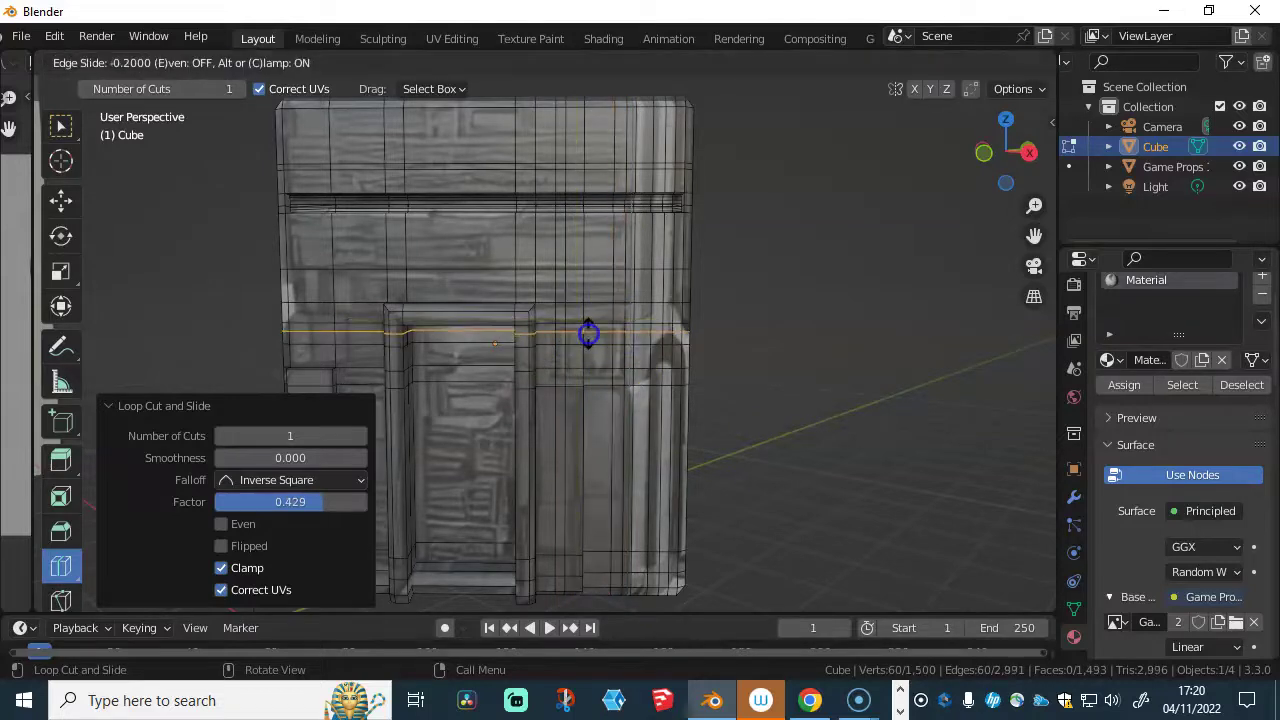
{"action": "left_click", "coordinate": [589, 333]}
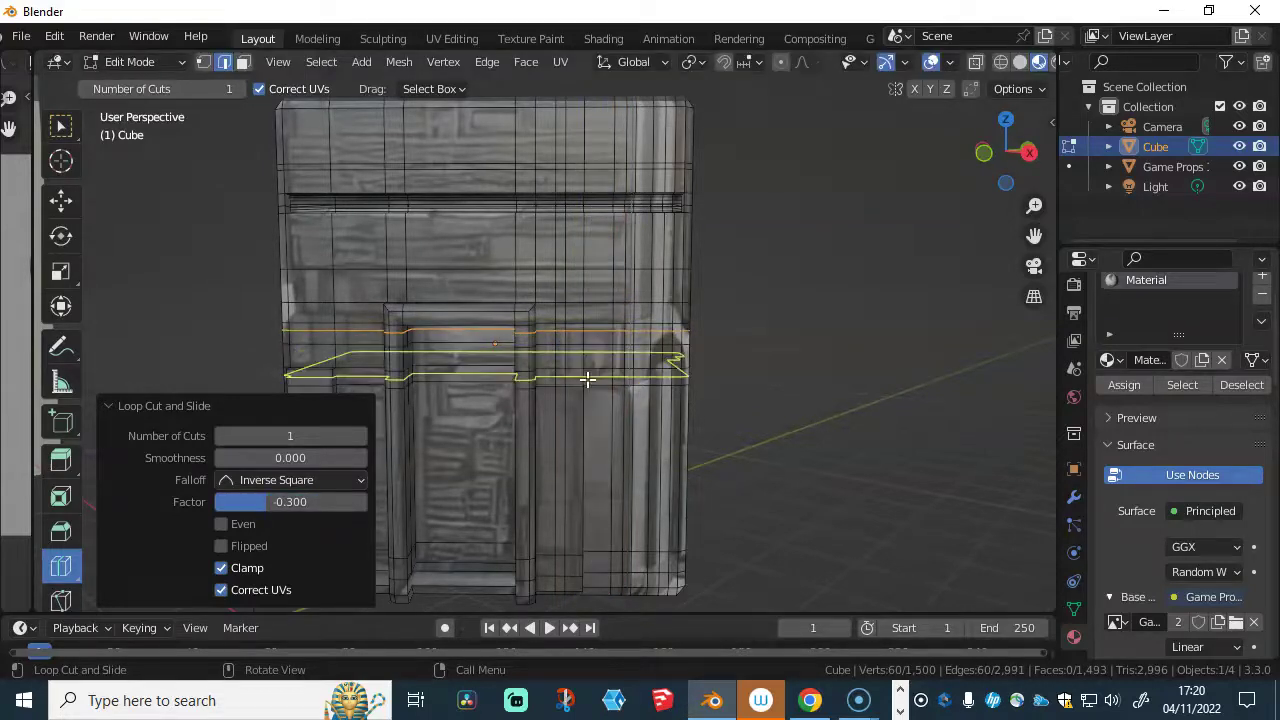
{"action": "left_click", "coordinate": [588, 377]}
{"action": "left_click", "coordinate": [589, 372]}
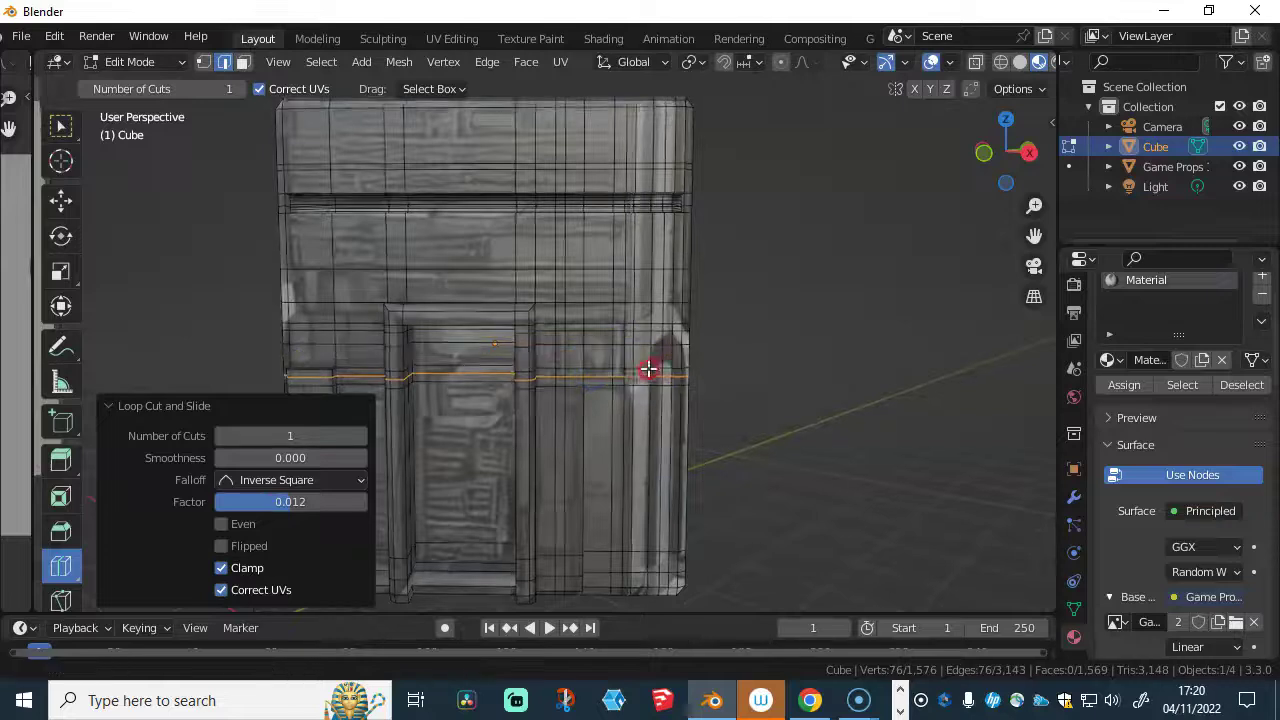
- Select the ring of 12 faces framing the small square panel and extrude it outward
{"action": "scroll", "coordinate": [645, 335], "scroll_direction": "up", "scroll_amount": 3}
{"action": "left_click", "coordinate": [61, 200]}
{"action": "middle_click_drag", "start_coordinate": [570, 350], "coordinate": [610, 323]}
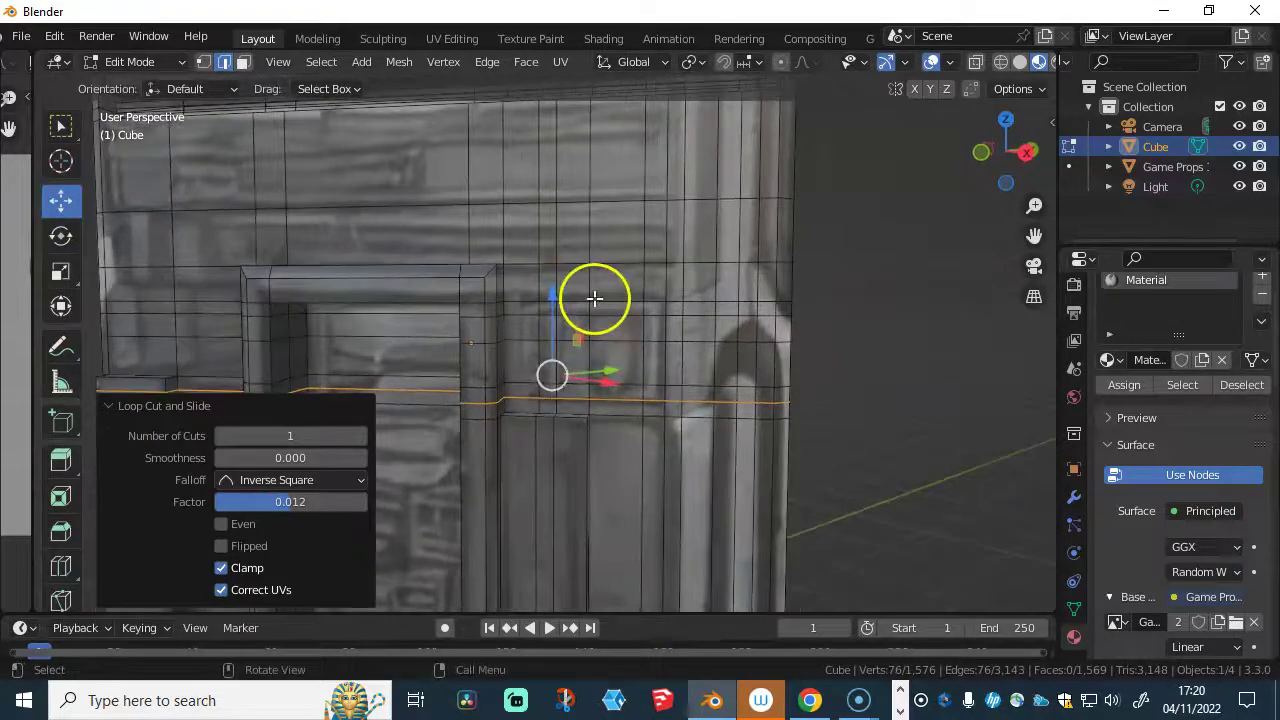
{"action": "key", "text": "3"}
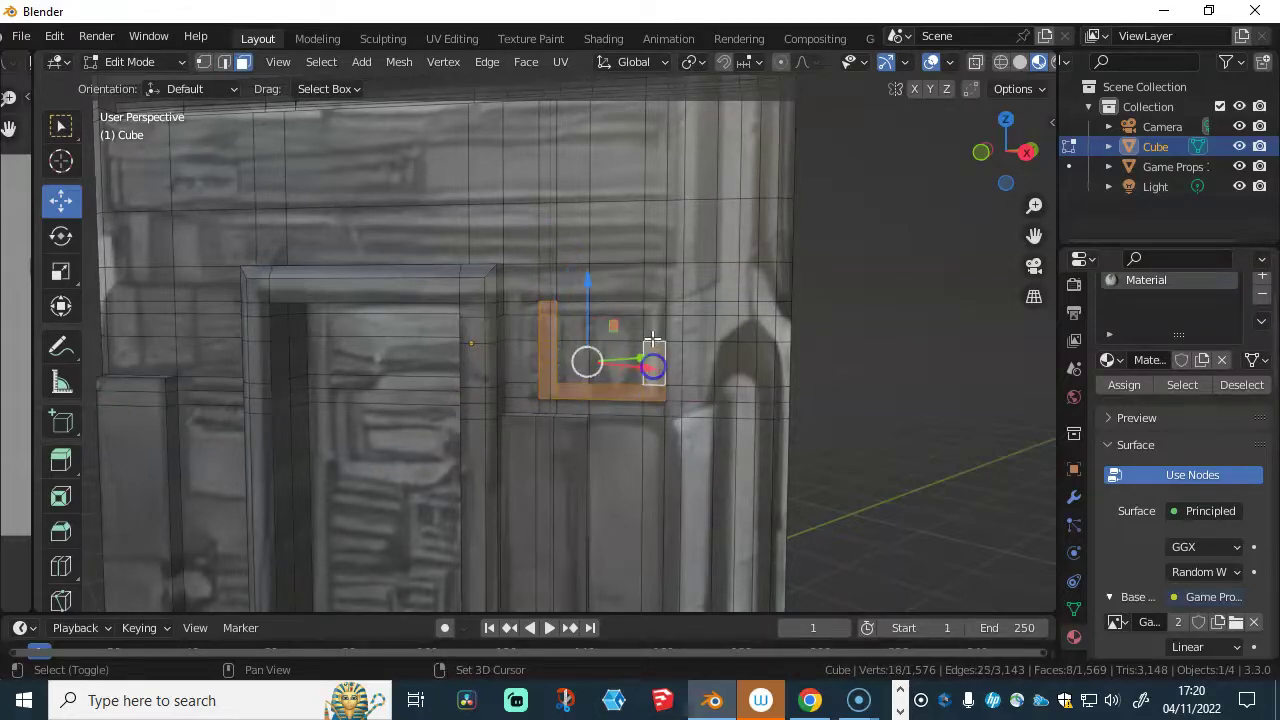
{"action": "middle_click_drag", "start_coordinate": [576, 316], "coordinate": [547, 362]}
{"action": "key", "text": "e"}
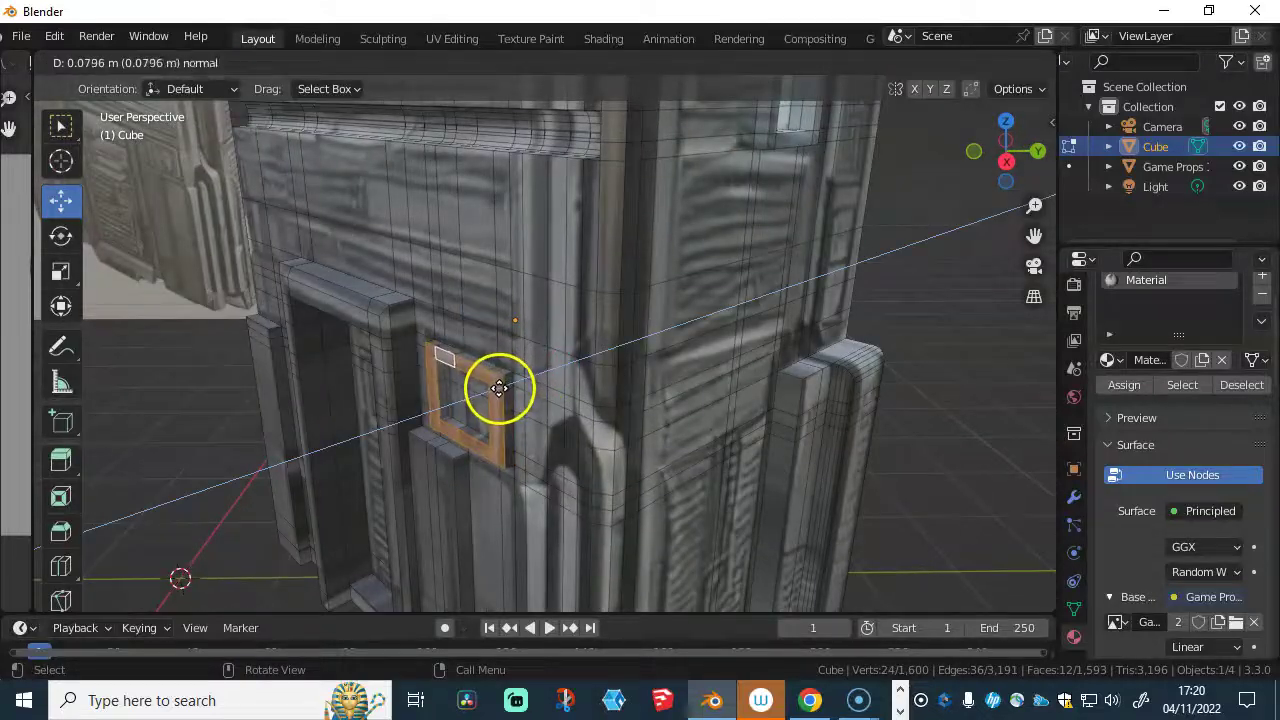
{"action": "left_click", "coordinate": [460, 400]}
{"action": "middle_click_drag", "start_coordinate": [460, 400], "coordinate": [597, 360]}
- Select the four faces inside the square frame and extrude them inward about 0.13 m
{"action": "left_click", "coordinate": [570, 341]}
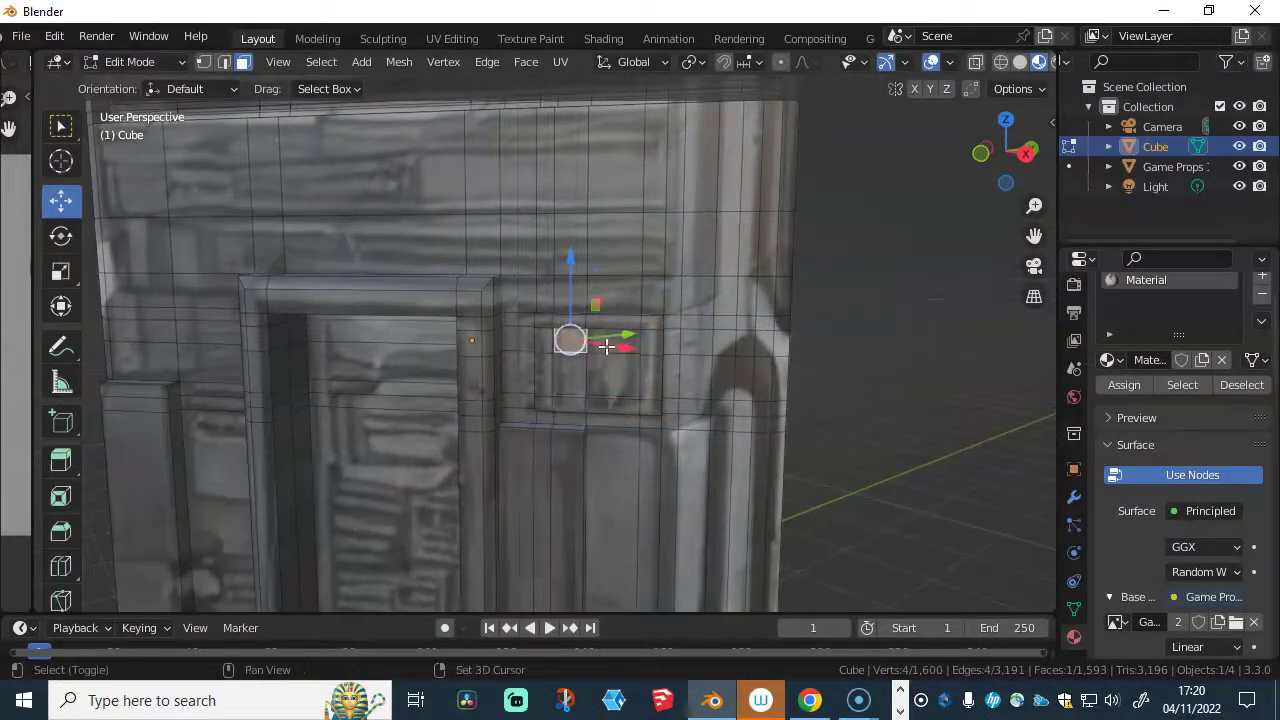
{"action": "middle_click_drag", "start_coordinate": [605, 375], "coordinate": [494, 406]}
{"action": "key", "text": "e"}
{"action": "left_click", "coordinate": [527, 398]}
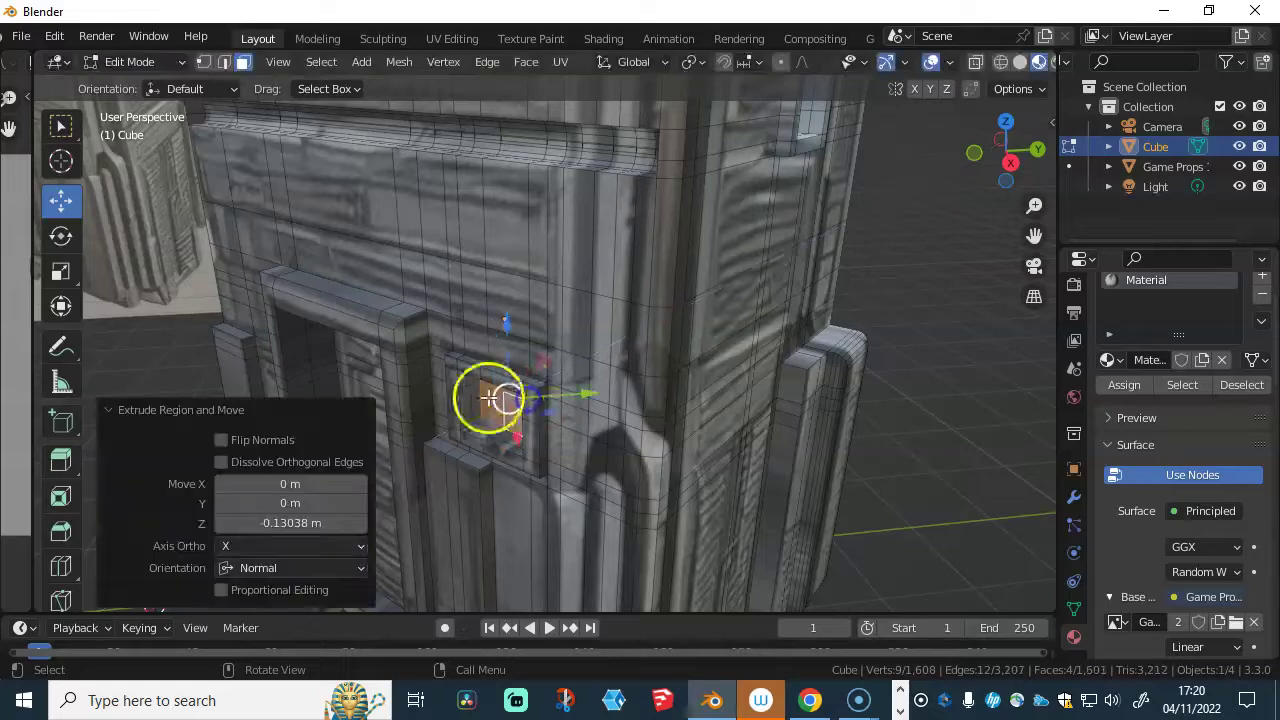
- Deselect the faces, return to Object Mode and compare the whole prop with the reference image
{"action": "scroll", "coordinate": [471, 466], "scroll_direction": "down", "scroll_amount": 4}
{"action": "middle_click_drag", "start_coordinate": [471, 466], "coordinate": [744, 299]}
{"action": "left_click", "coordinate": [744, 299]}
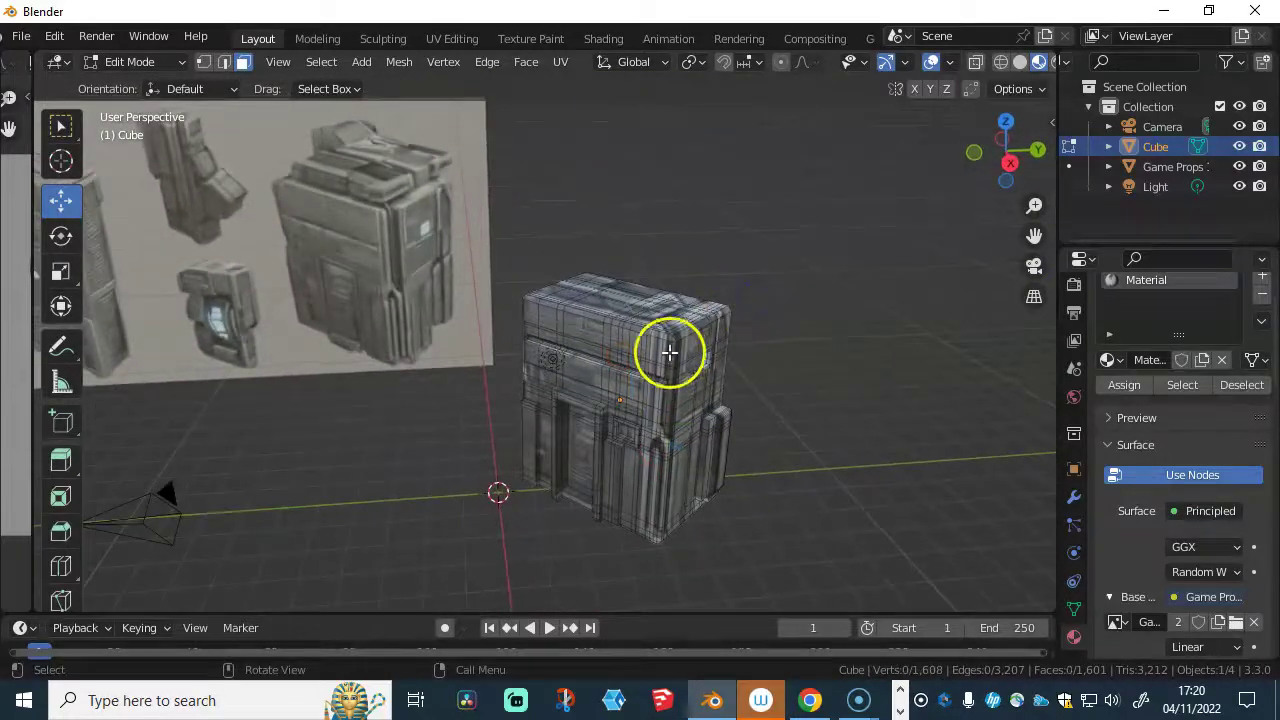
{"action": "key", "text": "Tab"}
{"action": "middle_click_drag", "start_coordinate": [663, 351], "coordinate": [448, 247]}
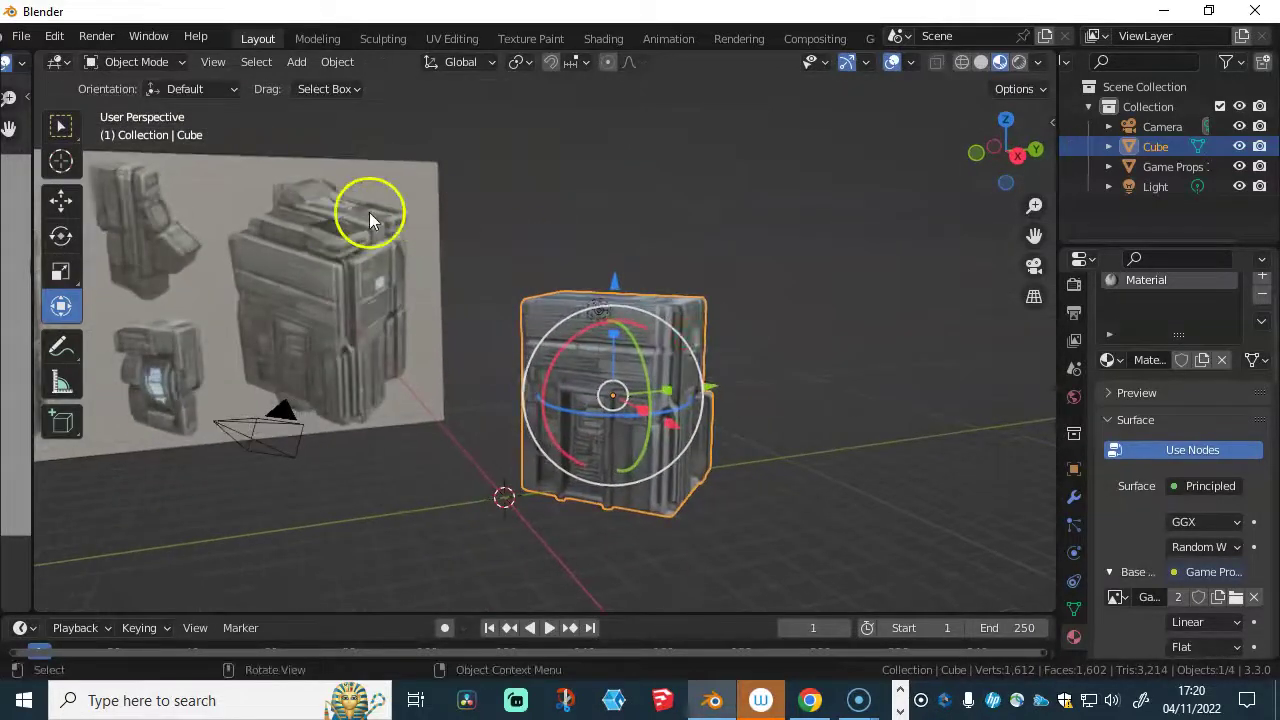
{"action": "middle_click_drag", "start_coordinate": [506, 308], "coordinate": [497, 334]}
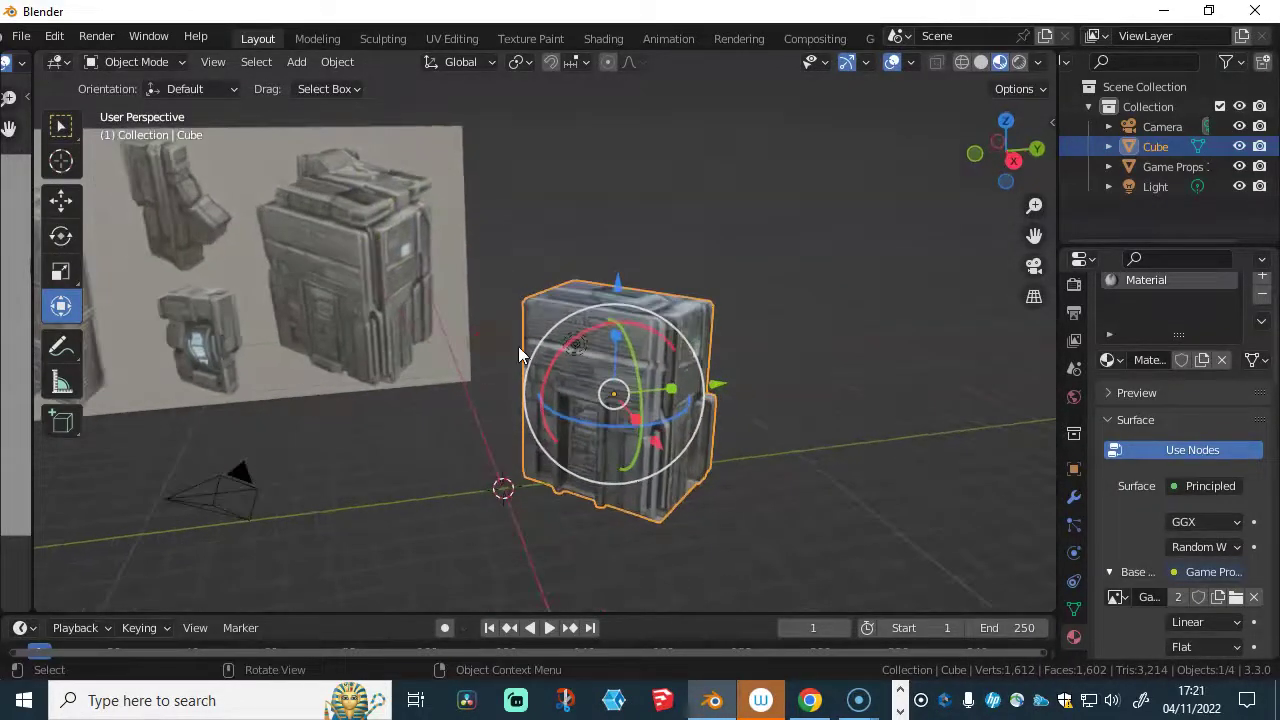
{"action": "key", "text": "shift+a"}
{"action": "mouse_move", "coordinate": [488, 120]}
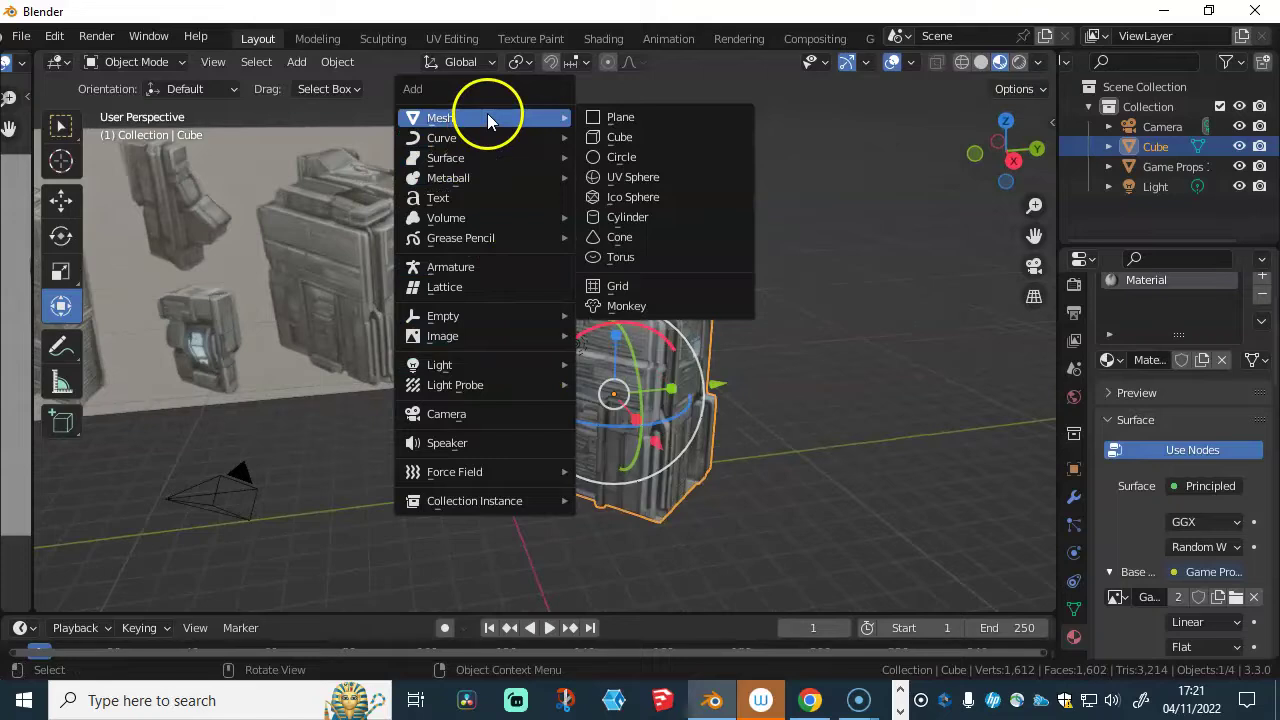
{"action": "left_click", "coordinate": [612, 117]}
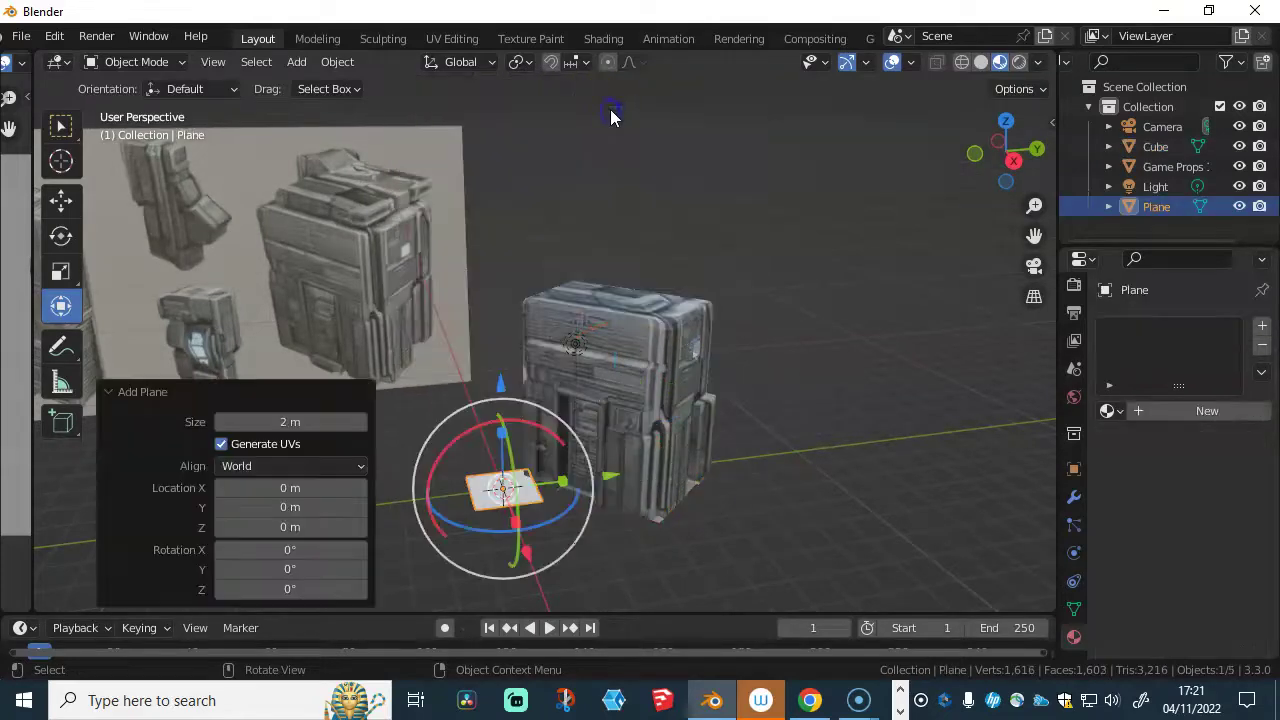
{"action": "key", "text": "Delete"}
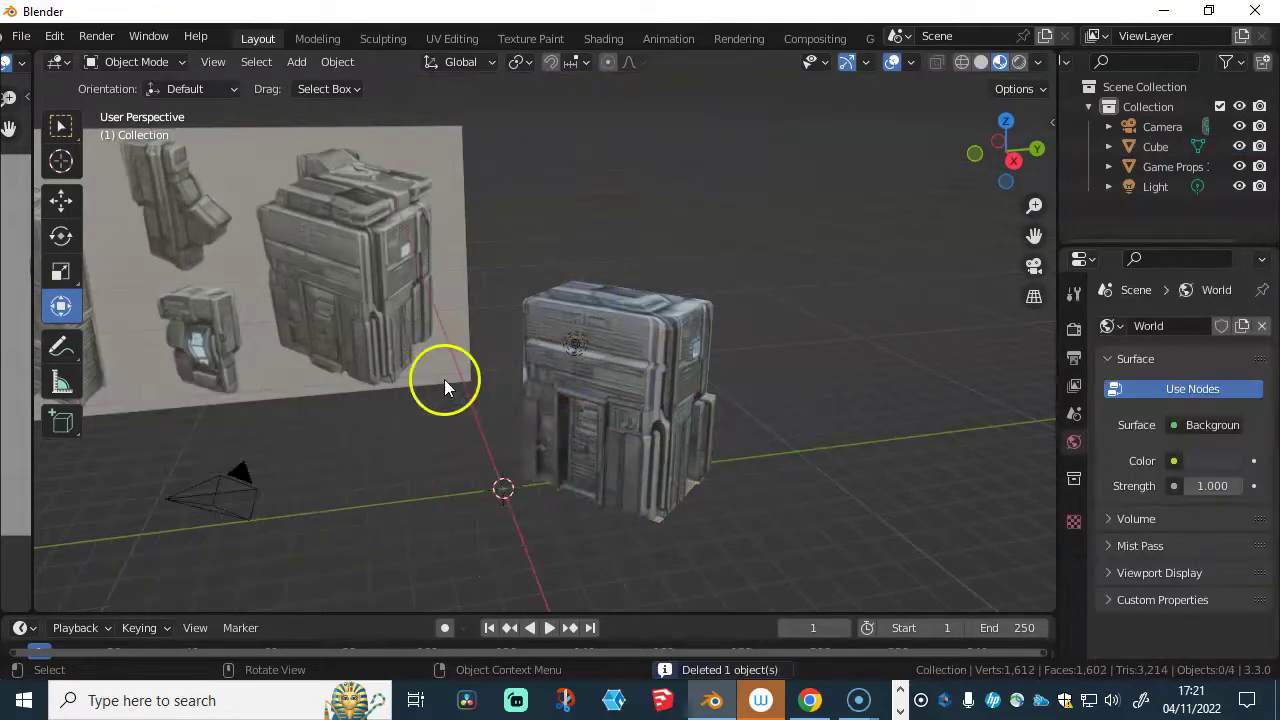
- Add a cube mesh at the world origin and flatten it along Z to about 0.17 of its height
{"action": "key", "text": "shift+a"}
{"action": "mouse_move", "coordinate": [349, 266]}
{"action": "left_click", "coordinate": [455, 291]}
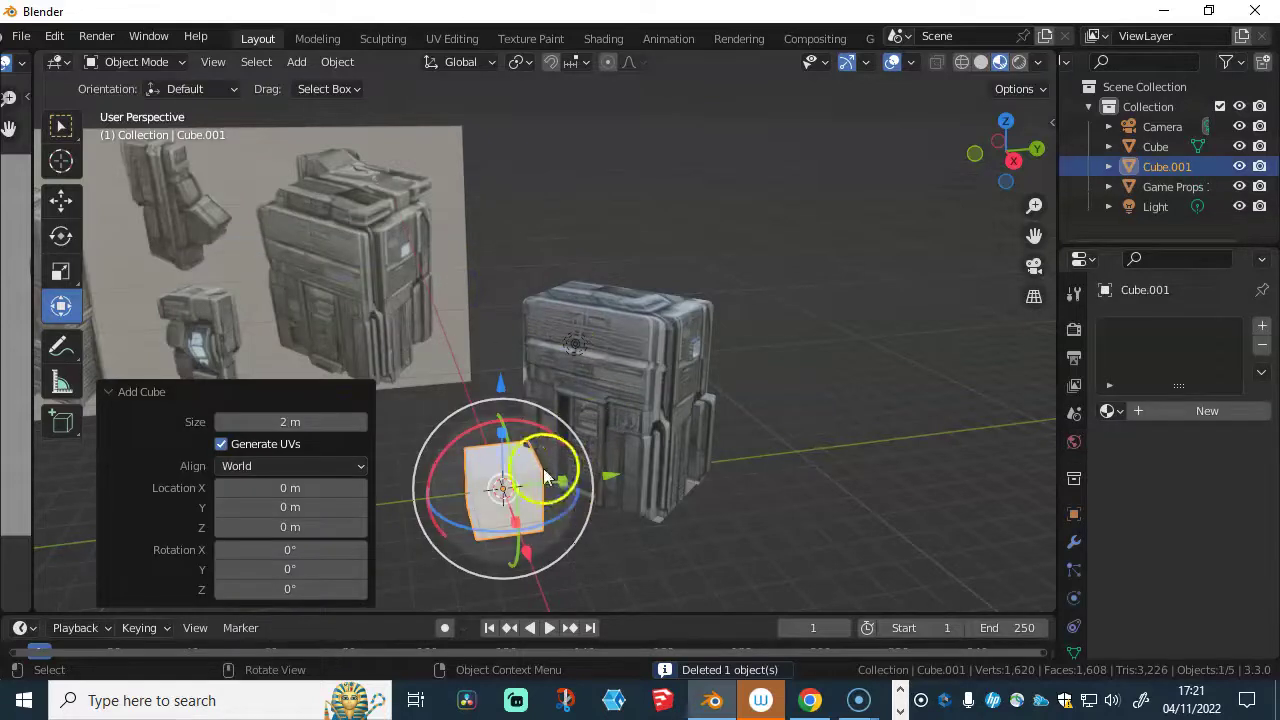
{"action": "key", "text": "s"}
{"action": "key", "text": "z"}
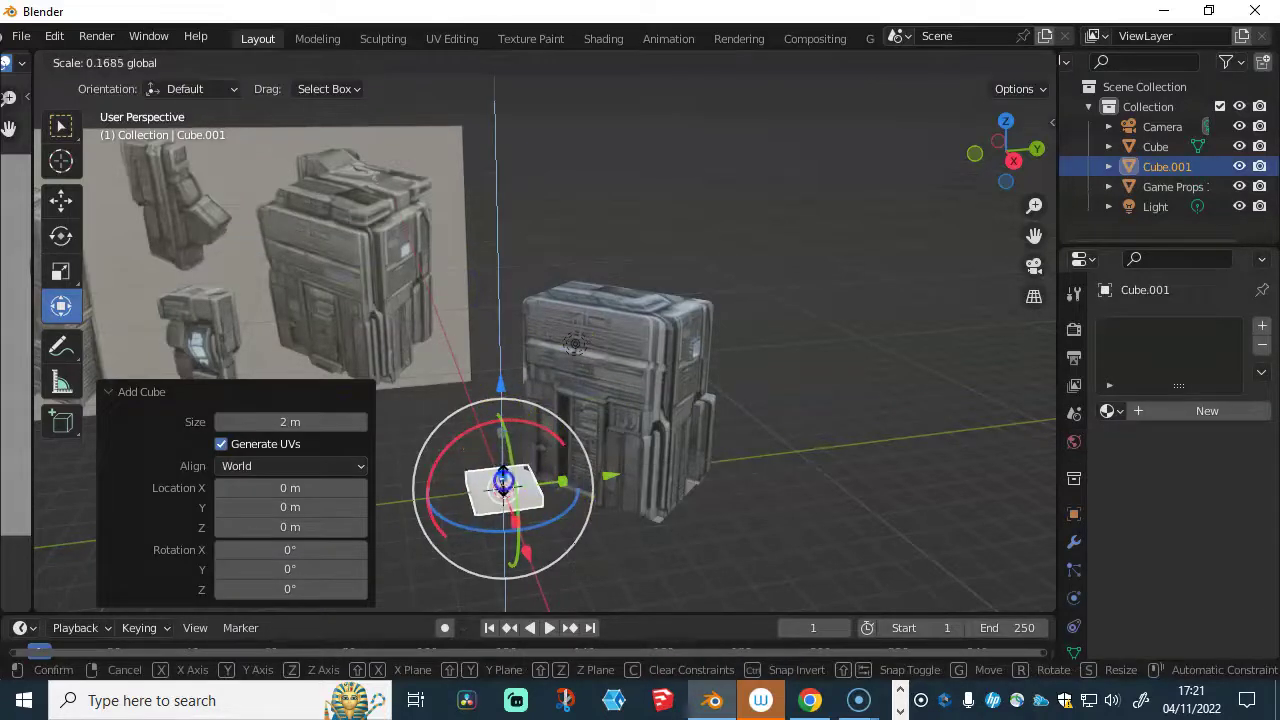
{"action": "left_click", "coordinate": [562, 482]}
- Stretch the flattened cube by about 1.7 along Y and about 1.52 along X
{"action": "key", "text": "s"}
{"action": "key", "text": "y"}
{"action": "left_click", "coordinate": [619, 471]}
{"action": "key", "text": "s"}
{"action": "key", "text": "x"}
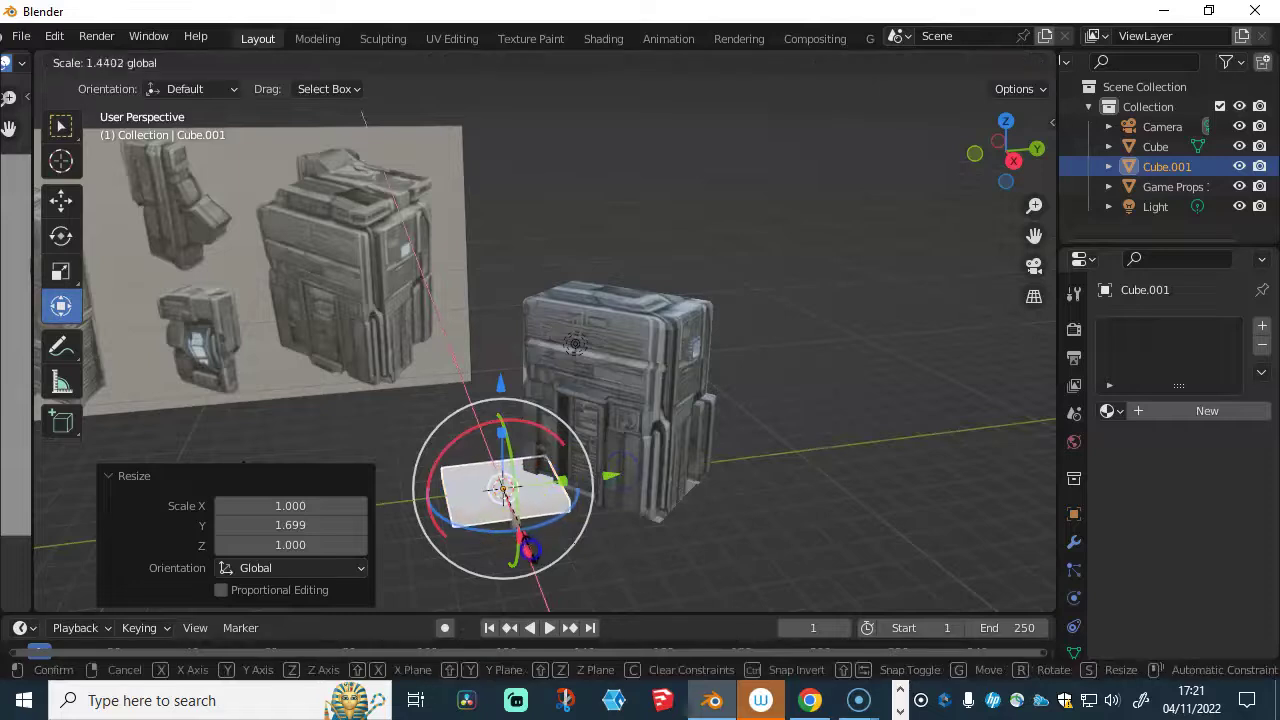
{"action": "left_click", "coordinate": [508, 486]}
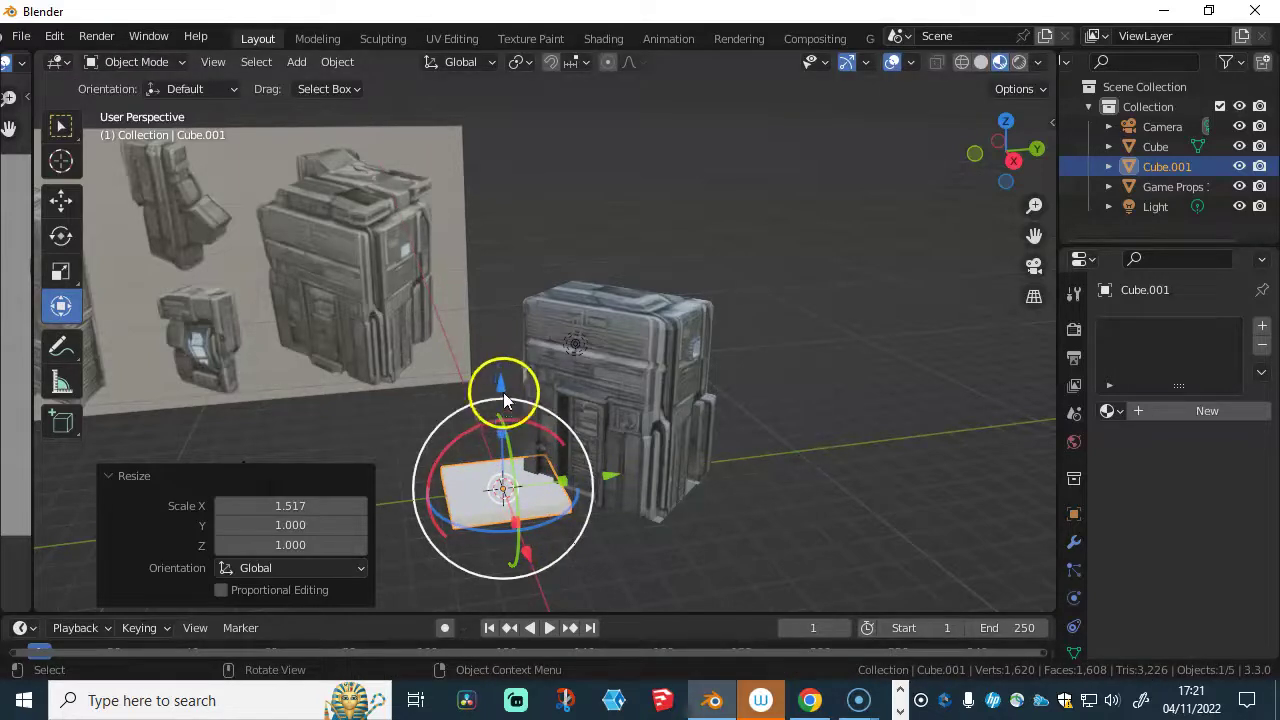
- Raise the slab about 6.11 m and rotate it around Z by about -42° plus a further -4.7°
{"action": "left_click_drag", "start_coordinate": [500, 385], "coordinate": [485, 182]}
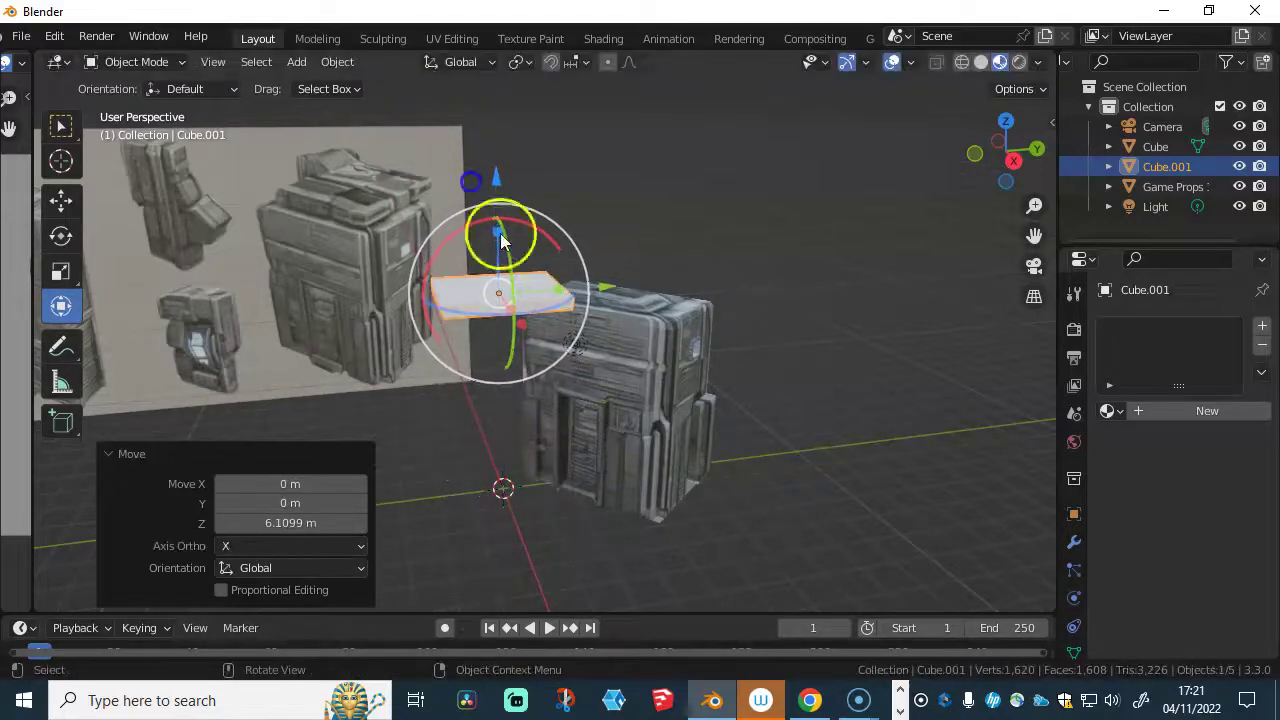
{"action": "left_click_drag", "start_coordinate": [528, 316], "coordinate": [600, 308]}
{"action": "middle_click_drag", "start_coordinate": [600, 308], "coordinate": [527, 396]}
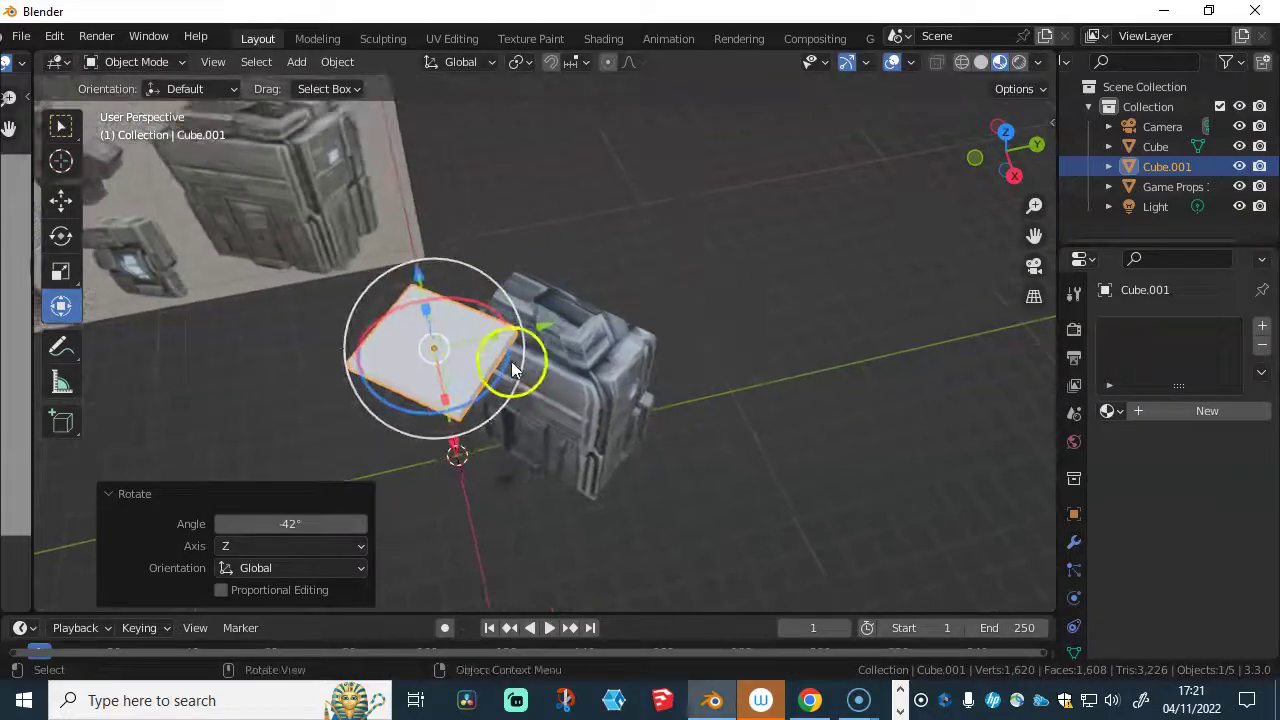
{"action": "left_click_drag", "start_coordinate": [497, 390], "coordinate": [488, 388]}
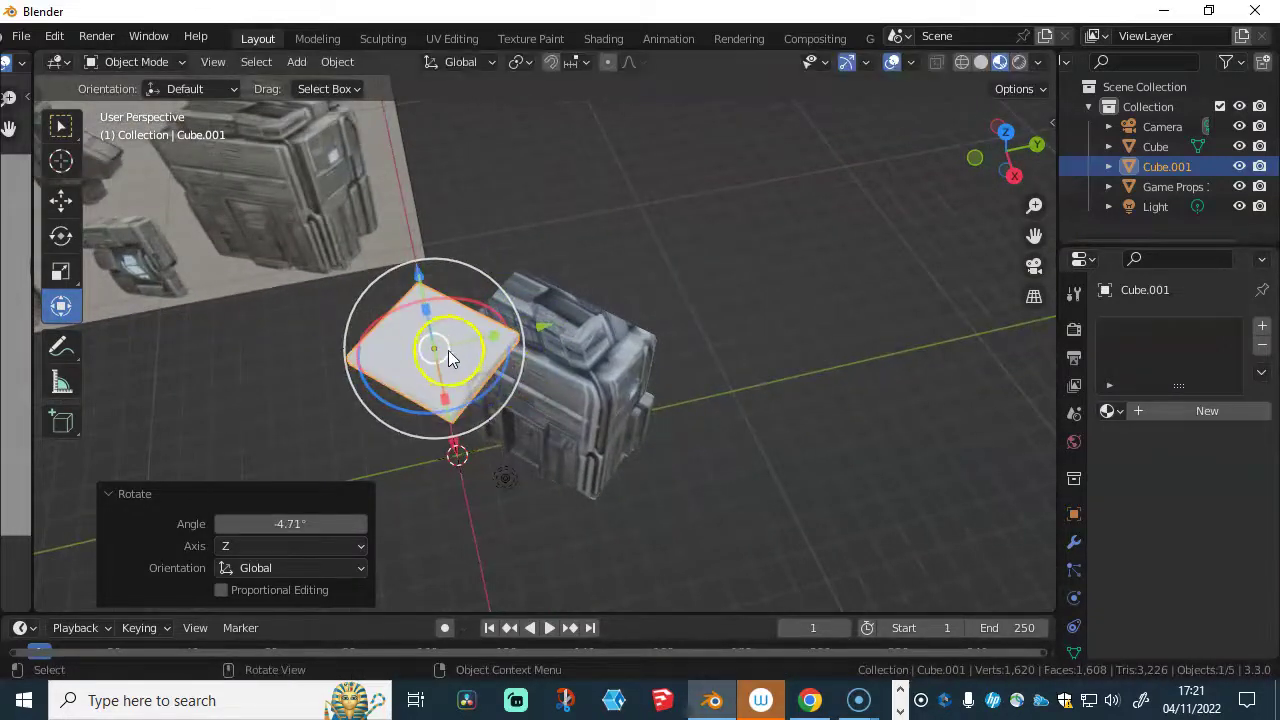
- Move the slab over the textured box, set it down on the box's top and rotate it about -1.15° around Z
{"action": "left_click_drag", "start_coordinate": [450, 343], "coordinate": [552, 309]}
{"action": "middle_click_drag", "start_coordinate": [563, 390], "coordinate": [542, 230]}
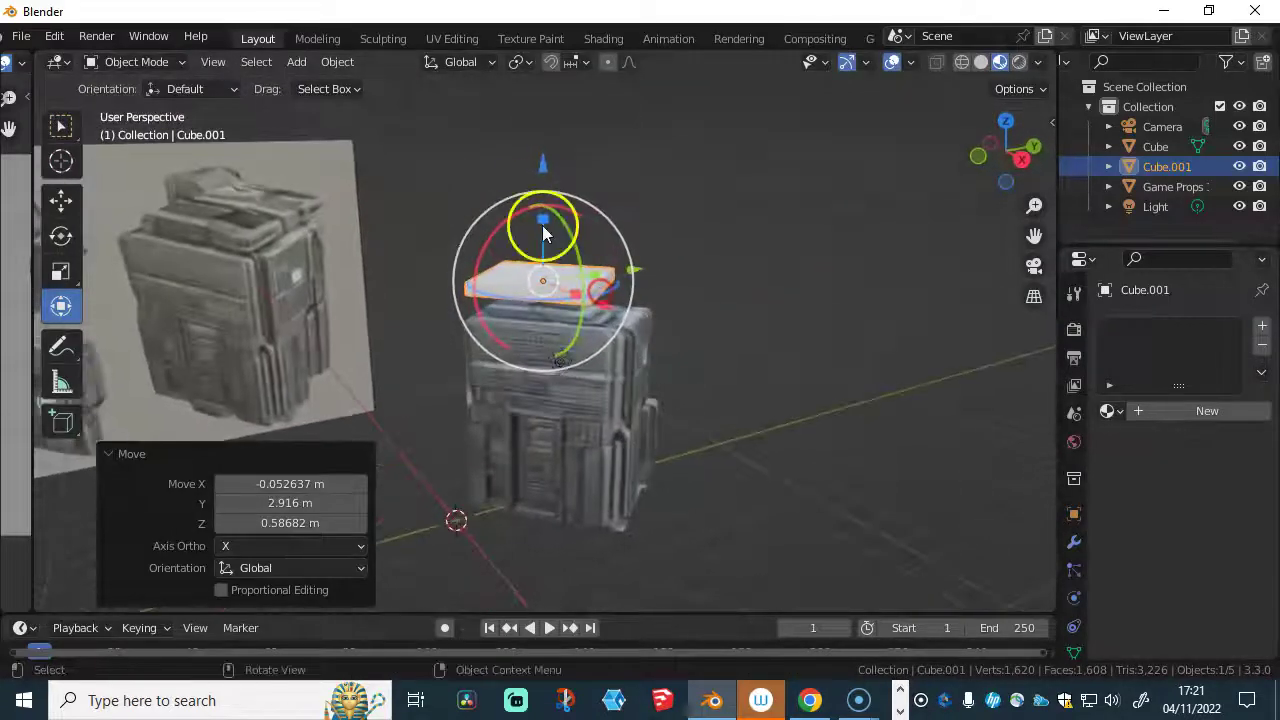
{"action": "left_click_drag", "start_coordinate": [536, 170], "coordinate": [637, 289]}
{"action": "middle_click_drag", "start_coordinate": [637, 289], "coordinate": [556, 365]}
{"action": "left_click_drag", "start_coordinate": [556, 366], "coordinate": [543, 365]}
{"action": "middle_click_drag", "start_coordinate": [543, 365], "coordinate": [740, 372]}
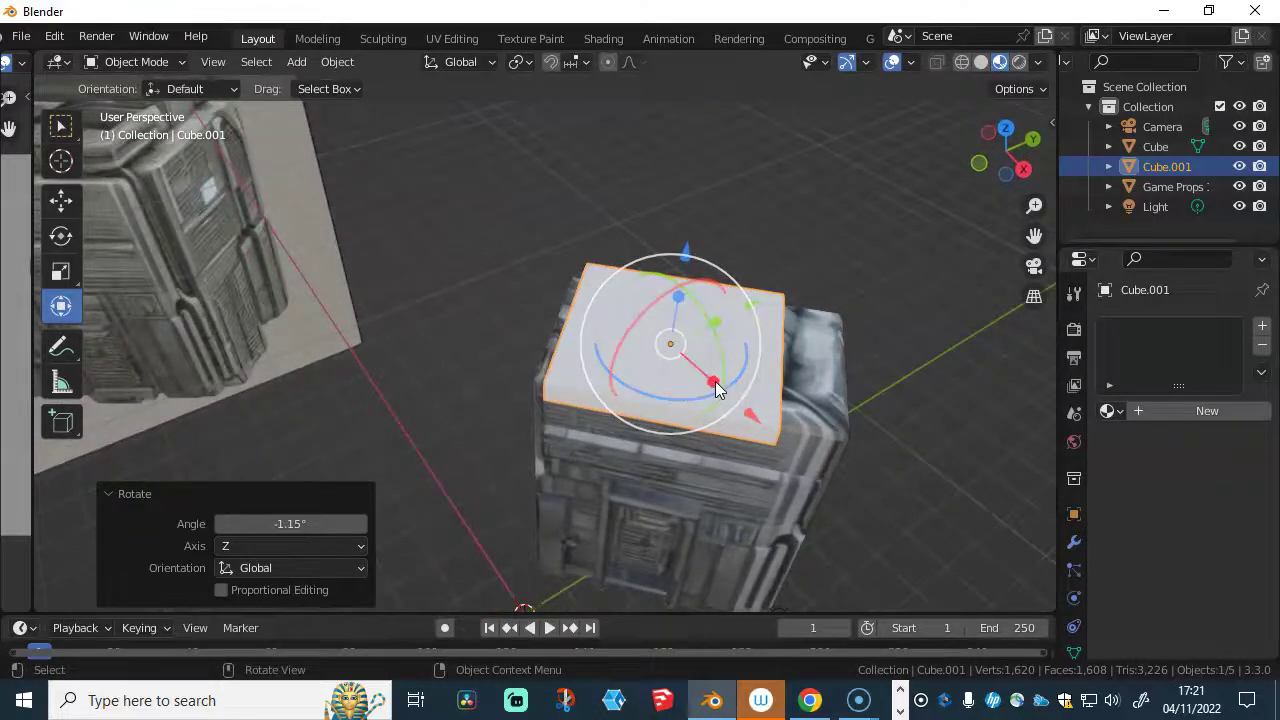
- Fine-tune the slab's proportions on the box, scaling it to about 0.96 in Z and 0.92 in Y with a slight X adjustment
{"action": "key", "text": "s"}
{"action": "key", "text": "z"}
{"action": "left_click", "coordinate": [712, 385]}
{"action": "key", "text": "s"}
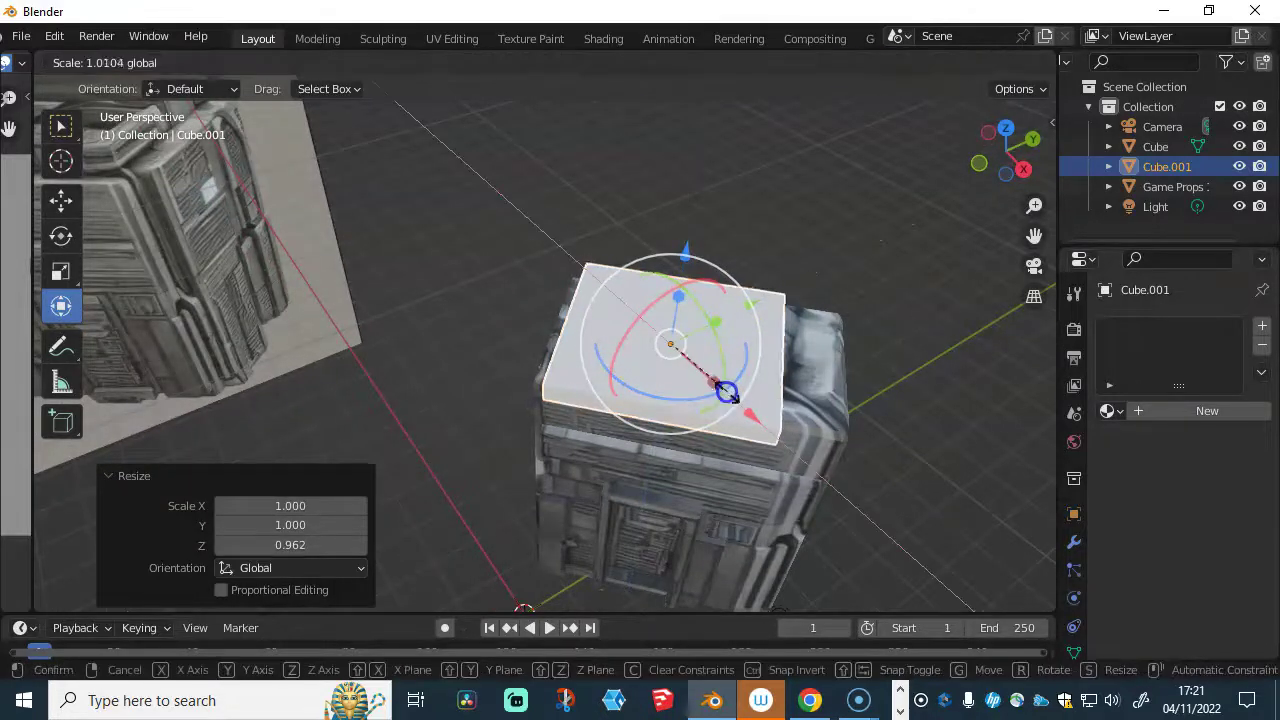
{"action": "key", "text": "x"}
{"action": "left_click", "coordinate": [727, 340]}
{"action": "key", "text": "s"}
{"action": "key", "text": "y"}
{"action": "left_click", "coordinate": [728, 323]}
{"action": "mouse_move", "coordinate": [728, 323]}
{"action": "middle_mouse_down"}
{"action": "mouse_move", "coordinate": [785, 354]}
{"action": "mouse_move", "coordinate": [714, 321]}
{"action": "middle_mouse_up"}
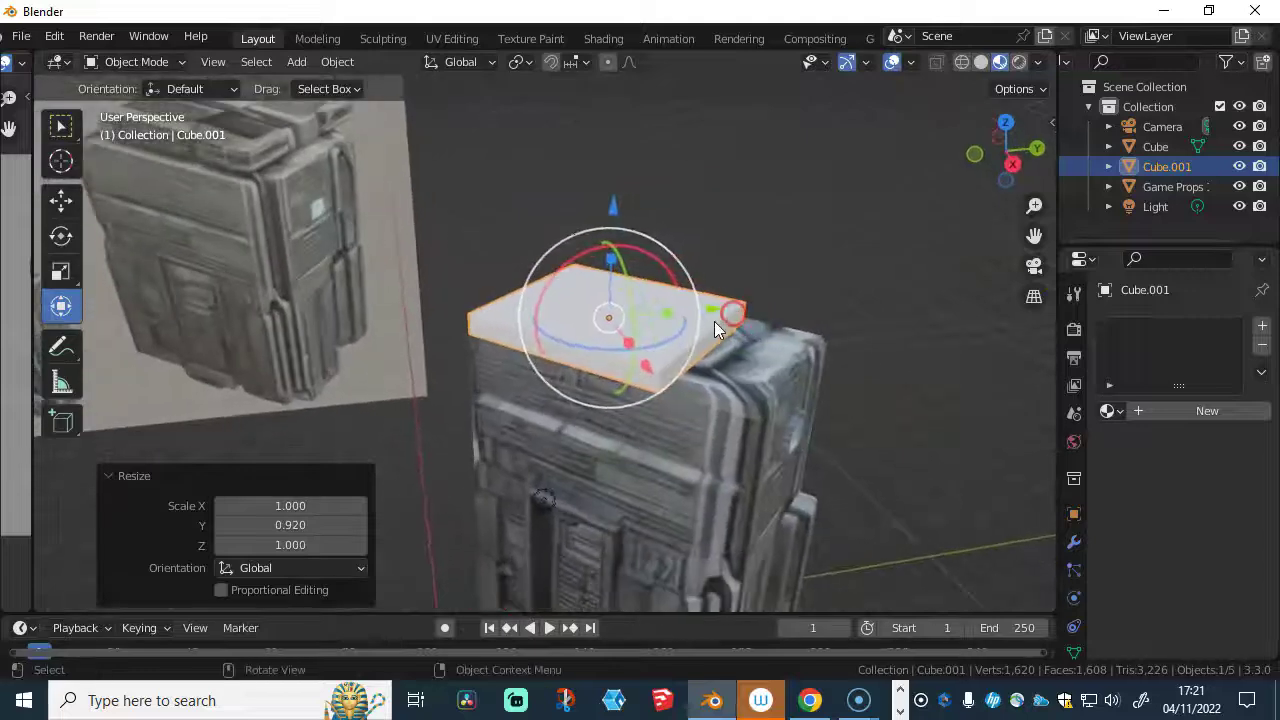
- In Edit Mode, extrude the slab's end face on the window side by about 1.06 m to reach the box's edge
{"action": "key", "text": "Tab"}
{"action": "left_click", "coordinate": [710, 344]}
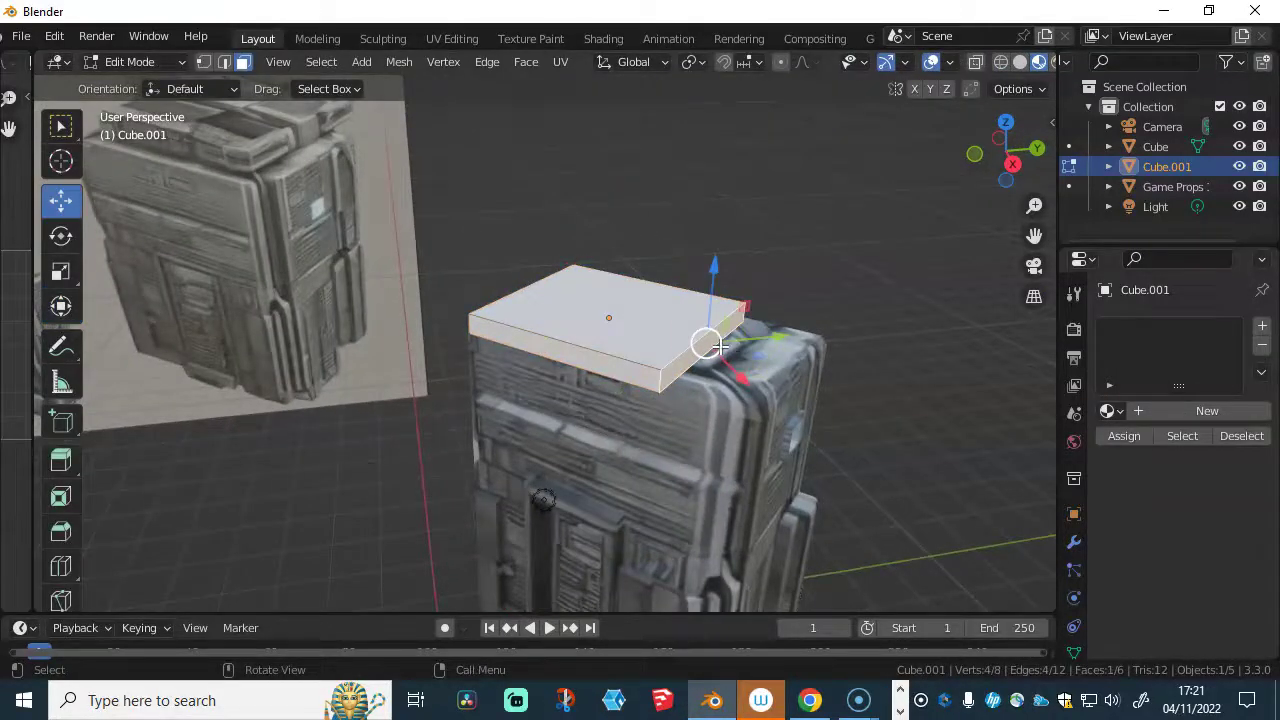
{"action": "middle_click_drag", "start_coordinate": [715, 340], "coordinate": [744, 336]}
{"action": "key", "text": "e"}
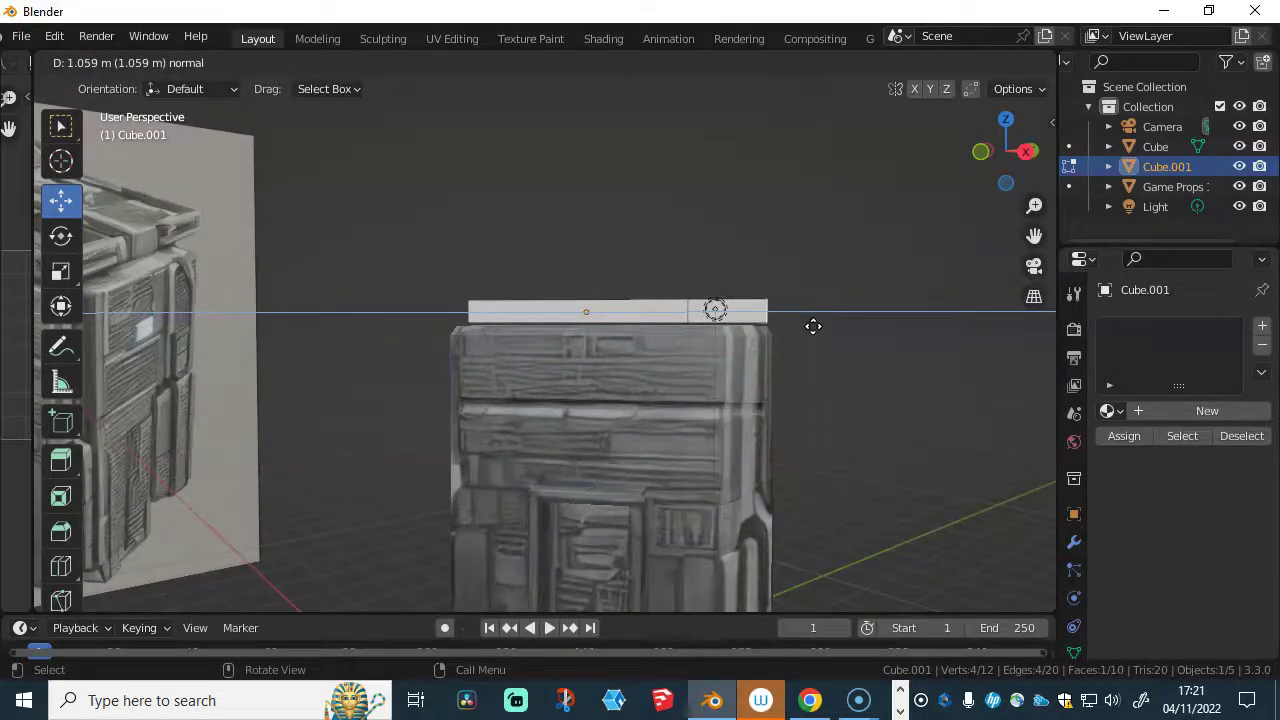
{"action": "left_click", "coordinate": [813, 326]}
- Extrude the slab's opposite end face outward by about 0.29 m
{"action": "middle_click_drag", "start_coordinate": [808, 323], "coordinate": [492, 307]}
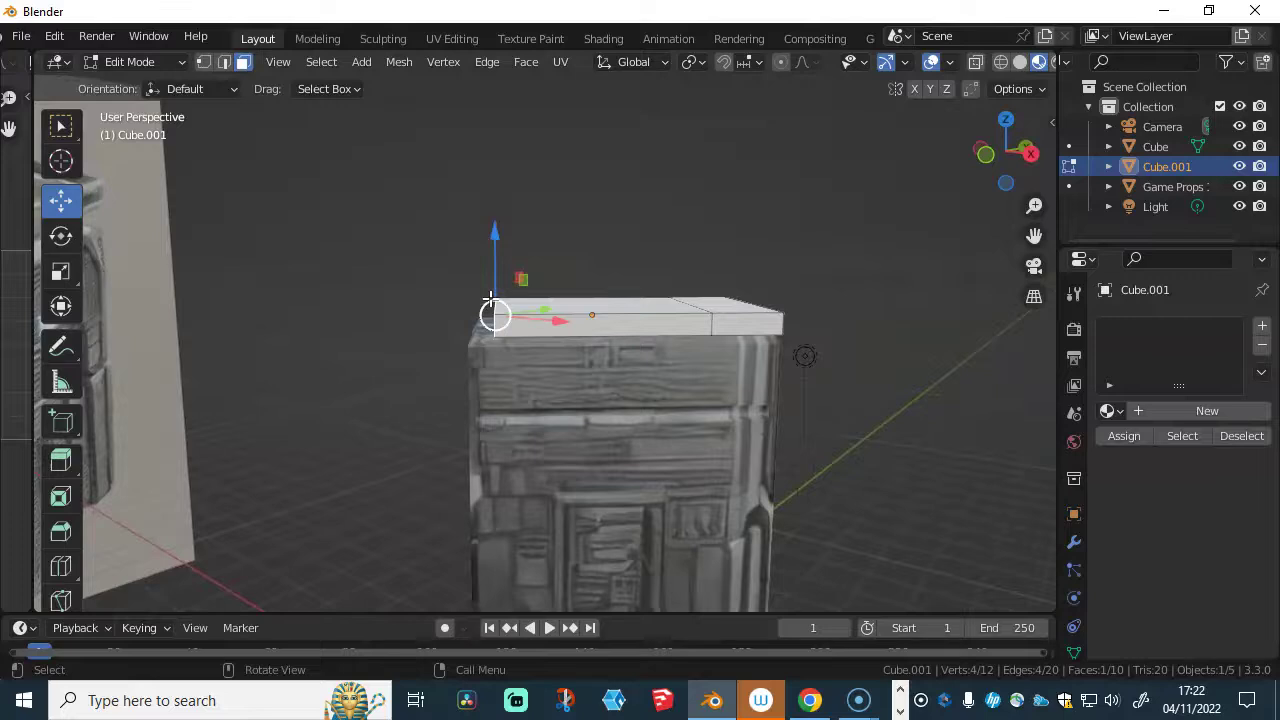
{"action": "key", "text": "e"}
{"action": "left_click", "coordinate": [473, 304]}
{"action": "middle_click_drag", "start_coordinate": [634, 323], "coordinate": [520, 387]}
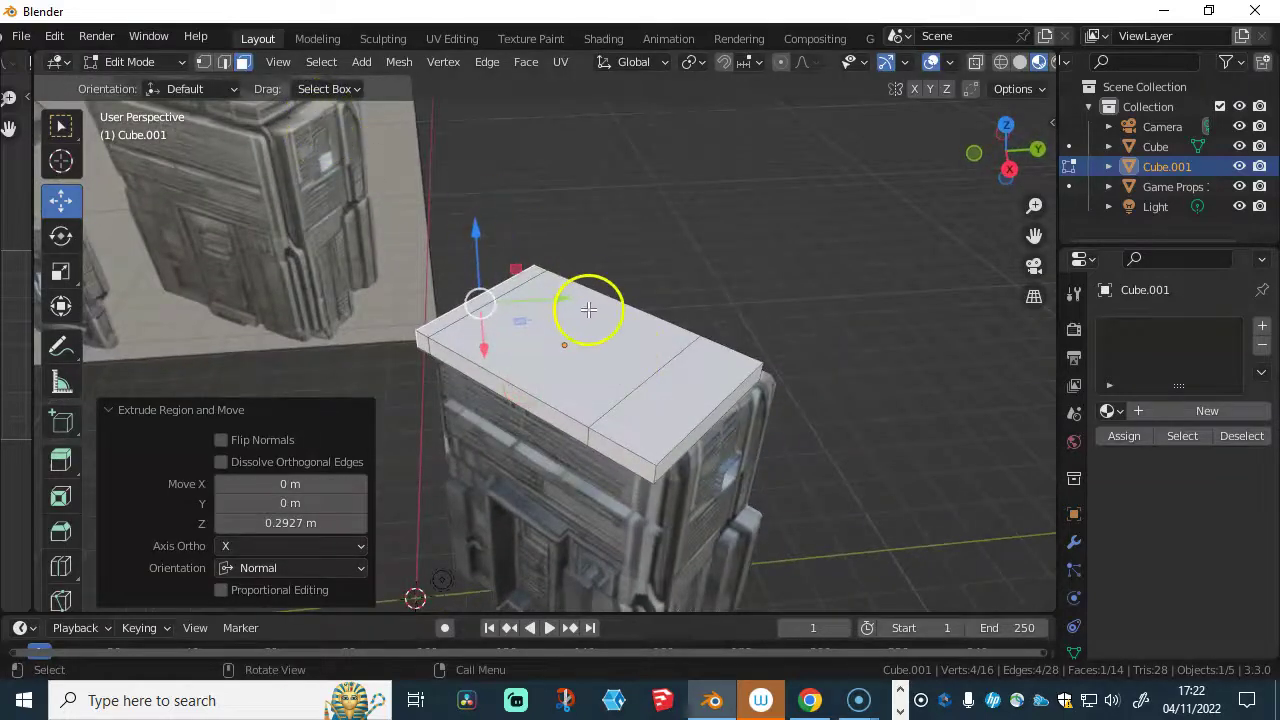
- Select the edge loop left by the longer extrusion and dissolve its edges
{"action": "key", "text": "2"}
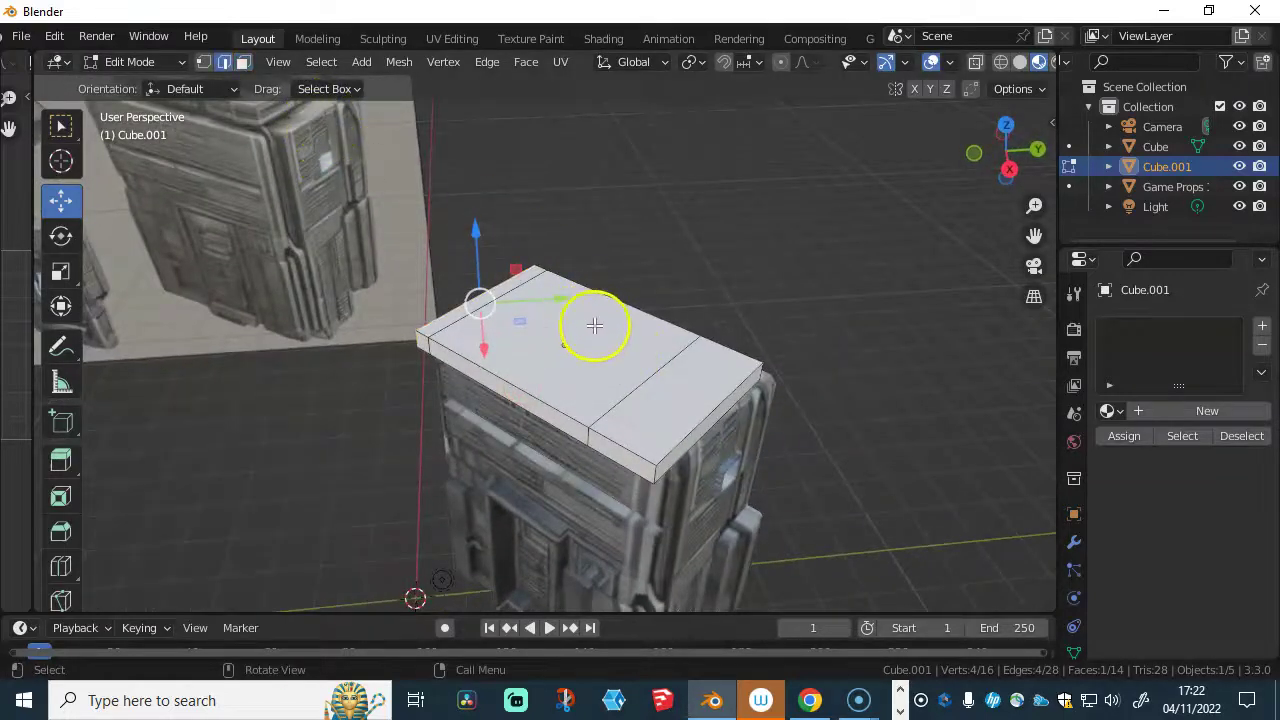
{"action": "left_click", "coordinate": [649, 374]}
{"action": "middle_click_drag", "start_coordinate": [649, 374], "coordinate": [553, 360]}
{"action": "left_click", "coordinate": [604, 402], "text": "alt"}
{"action": "key", "text": "x"}
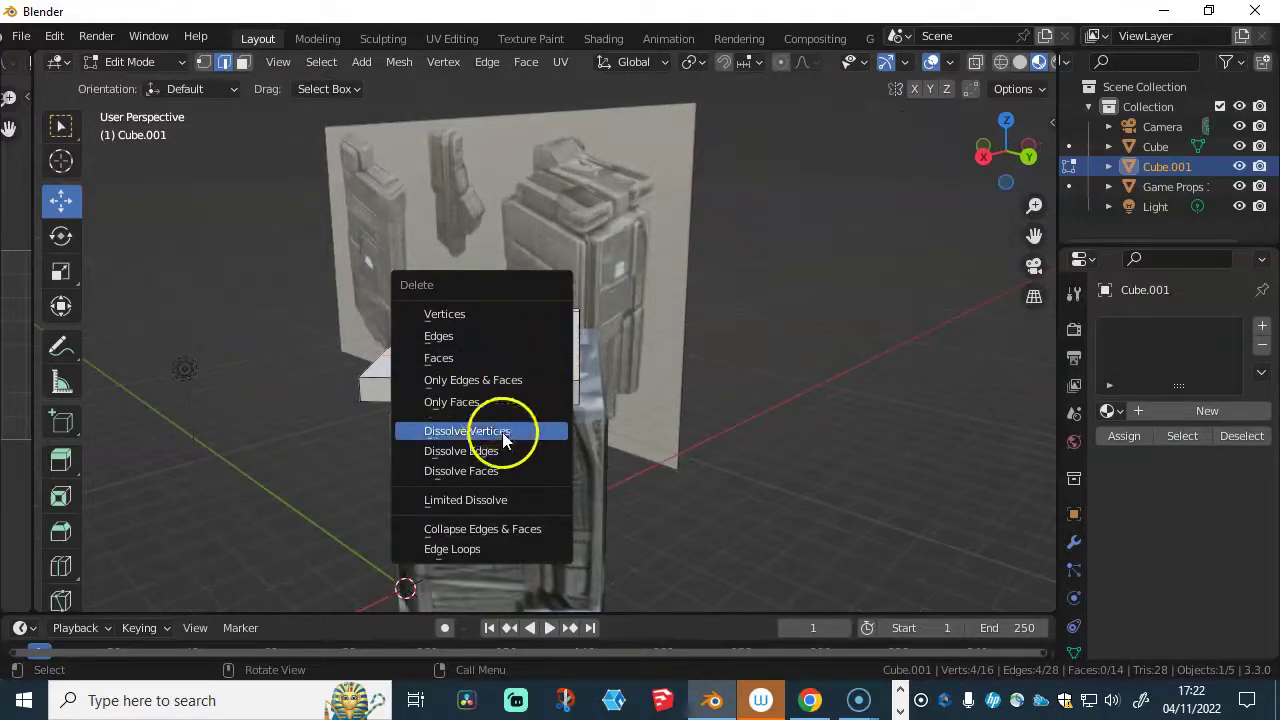
{"action": "left_click", "coordinate": [495, 452]}
- Select the remaining edge loop near the slab's other end and dissolve its edges
{"action": "middle_click_drag", "start_coordinate": [498, 456], "coordinate": [608, 381]}
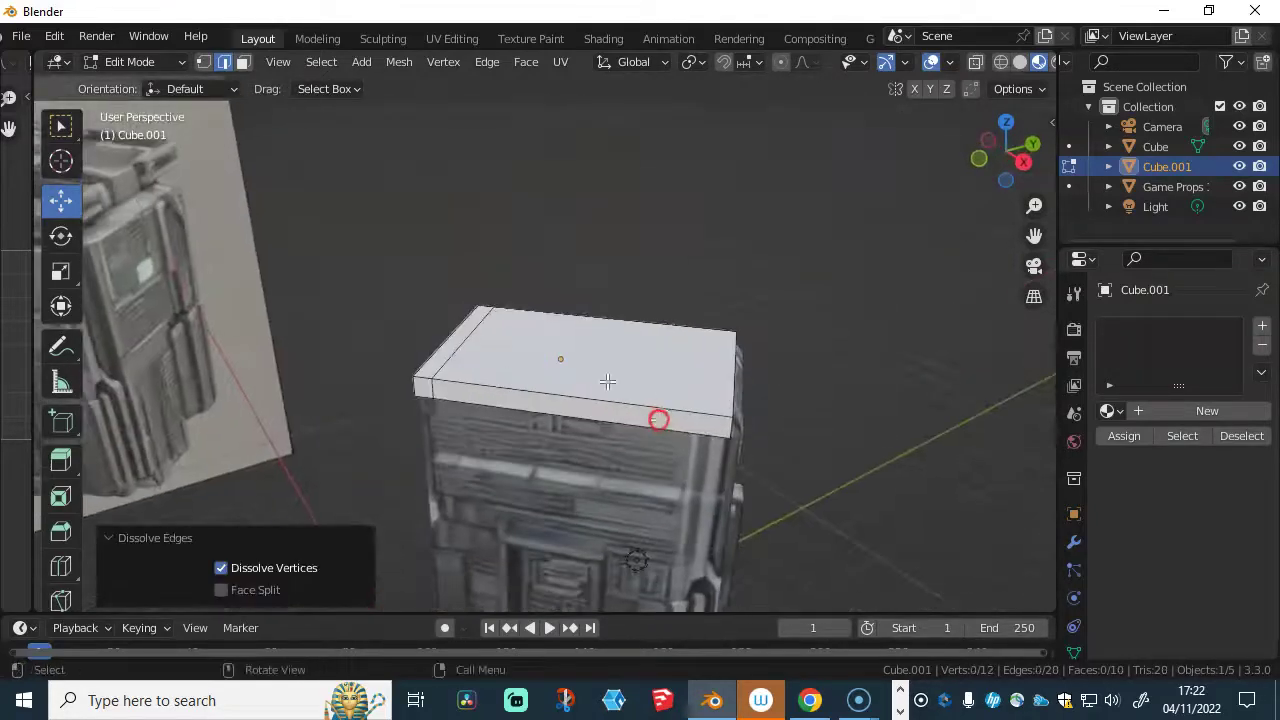
{"action": "left_click", "coordinate": [452, 353]}
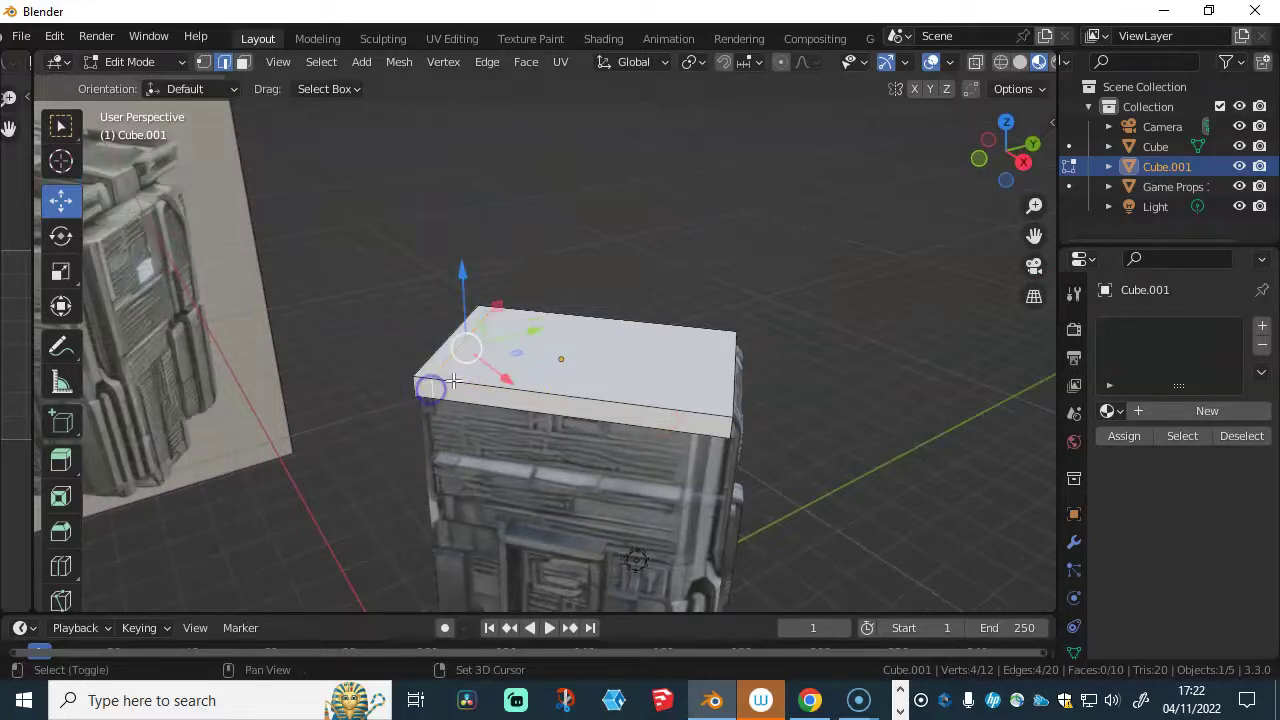
{"action": "key", "text": "x"}
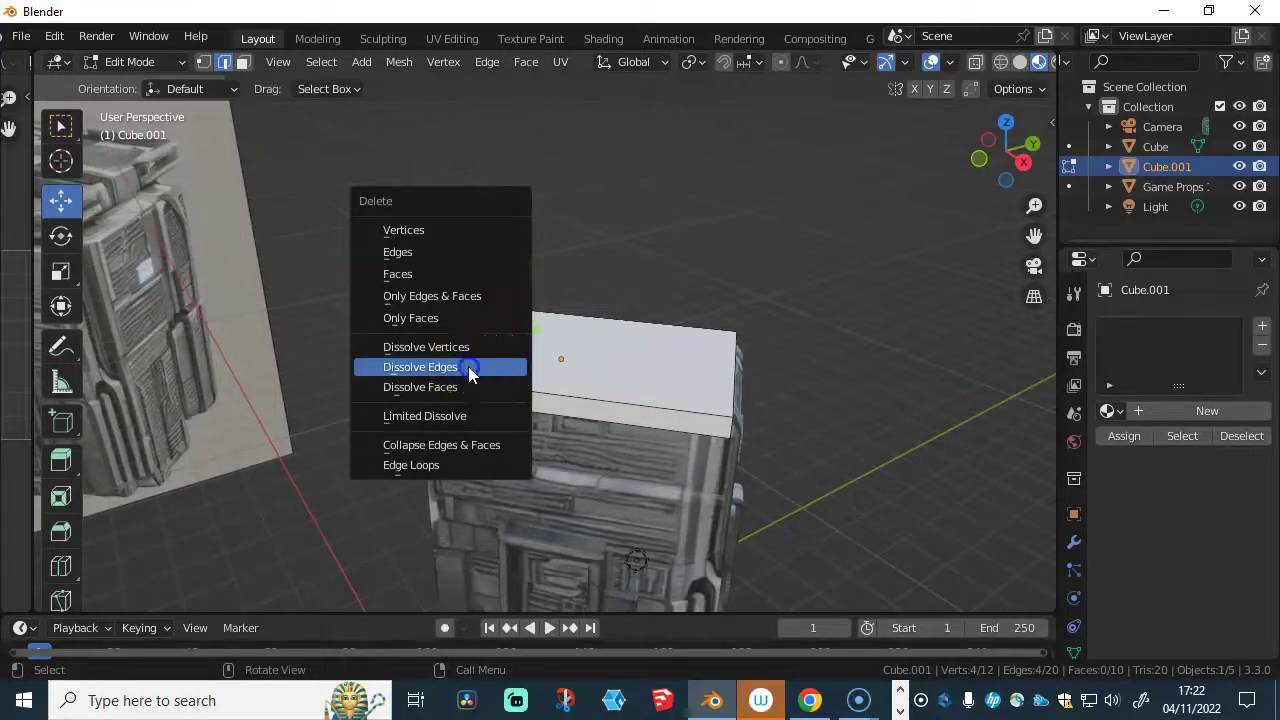
{"action": "left_click", "coordinate": [469, 368]}
{"action": "middle_click_drag", "start_coordinate": [535, 366], "coordinate": [432, 328]}
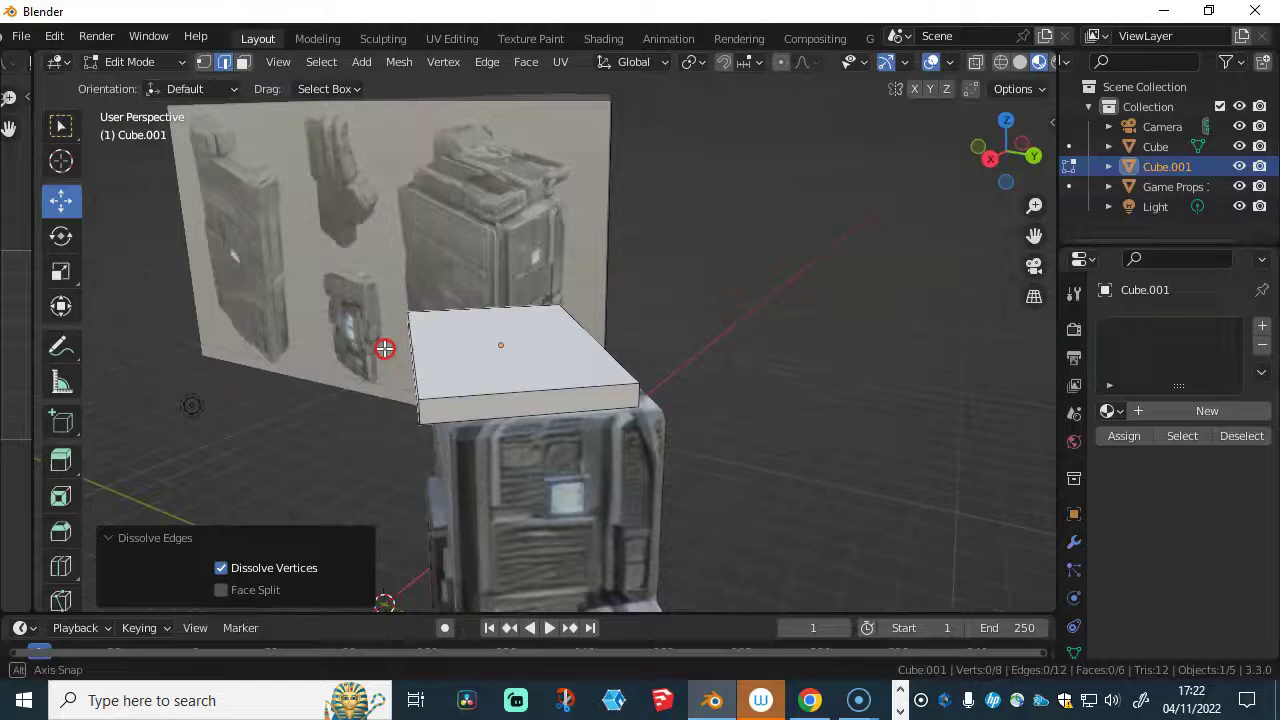
- Return to Object Mode and shift the slab by about -0.23 m in X and 0.21 m in Y to align it with the box
{"action": "middle_click_drag", "start_coordinate": [385, 348], "coordinate": [474, 480]}
{"action": "key", "text": "Tab"}
{"action": "left_click_drag", "start_coordinate": [555, 376], "coordinate": [571, 366]}
{"action": "middle_click_drag", "start_coordinate": [529, 386], "coordinate": [635, 332]}
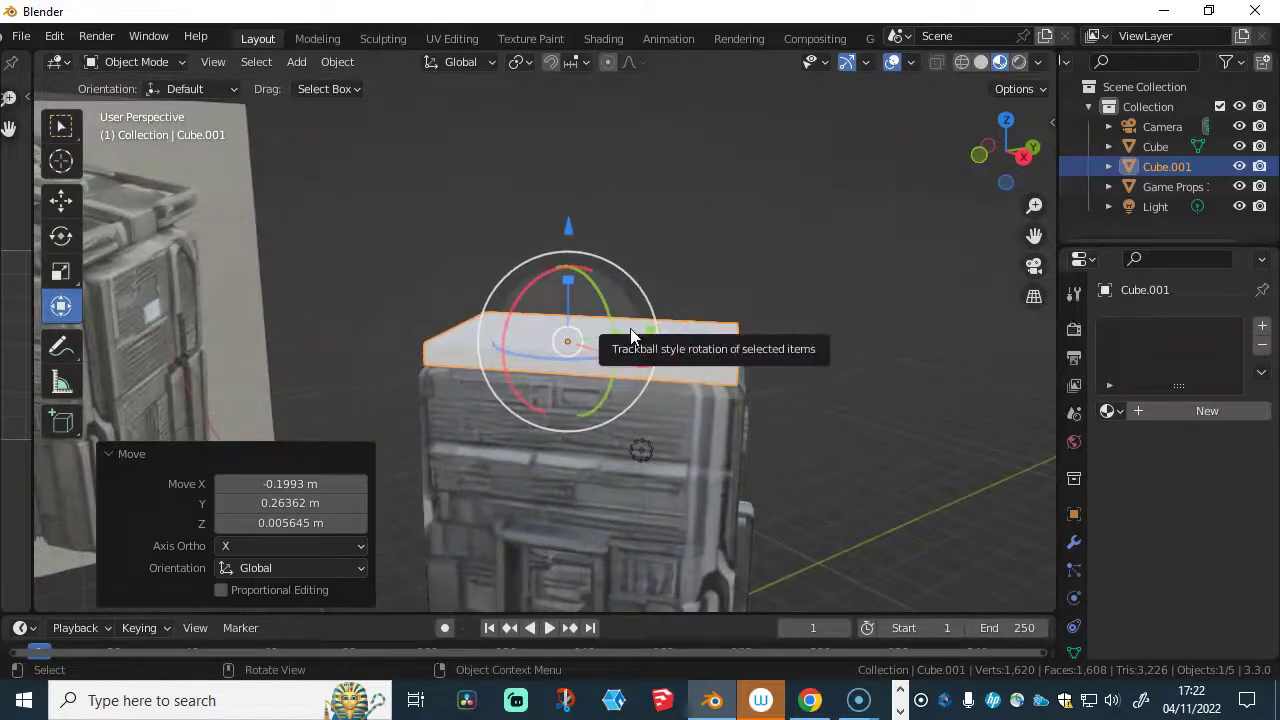
{"action": "key", "text": "g"}
{"action": "left_click", "coordinate": [627, 327]}
{"action": "middle_click_drag", "start_coordinate": [614, 323], "coordinate": [680, 314]}
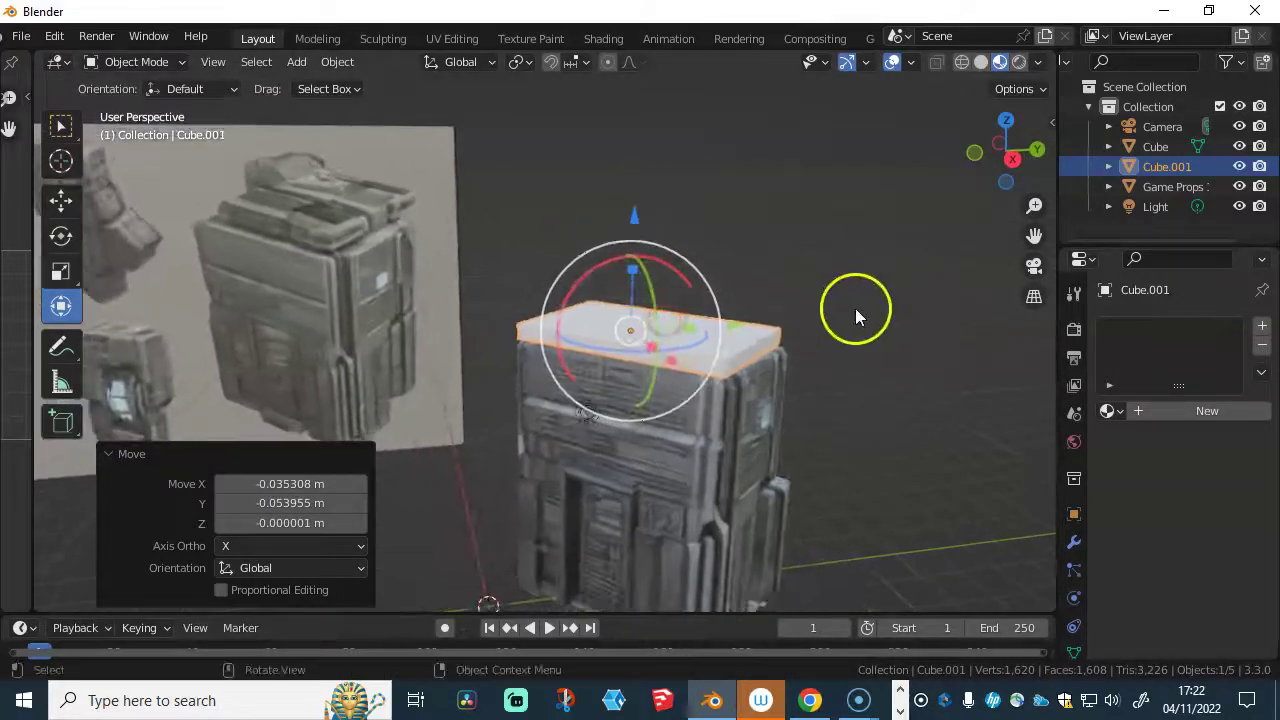
{"action": "middle_click_drag", "start_coordinate": [816, 358], "coordinate": [786, 362]}
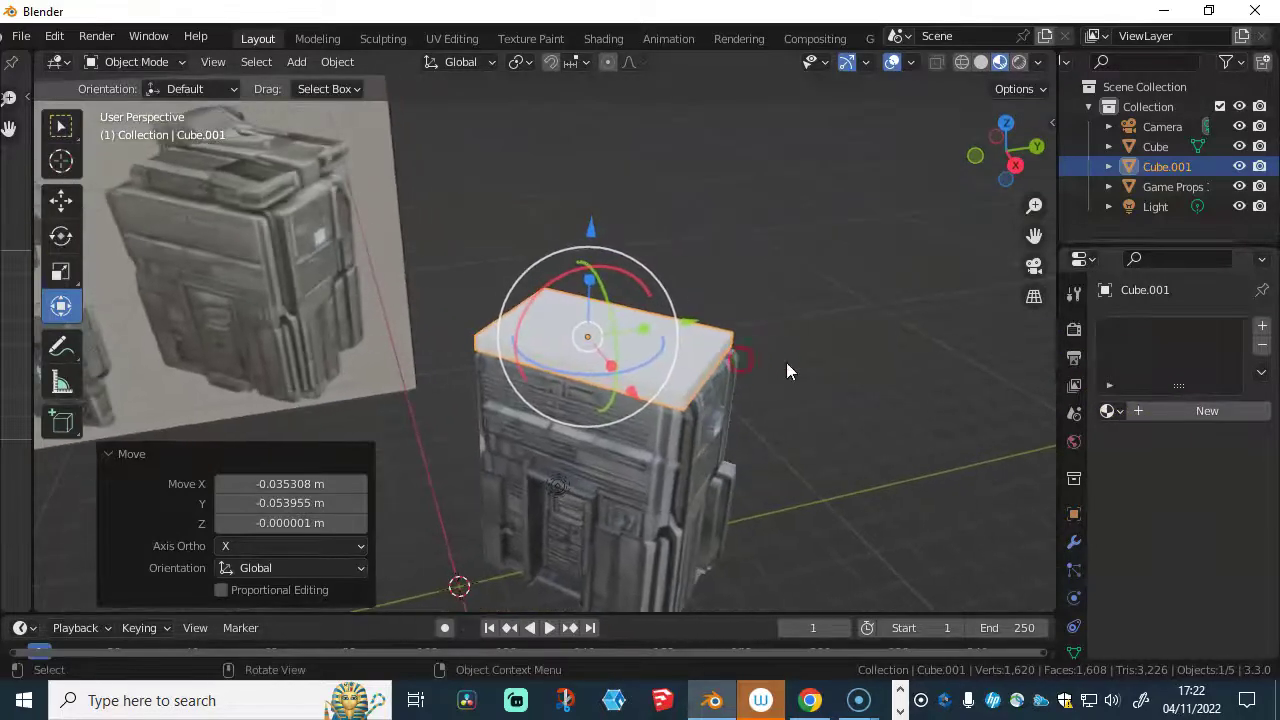
- Create a new material for the slab and use an Image Texture as its base color
{"action": "left_click", "coordinate": [1186, 410]}
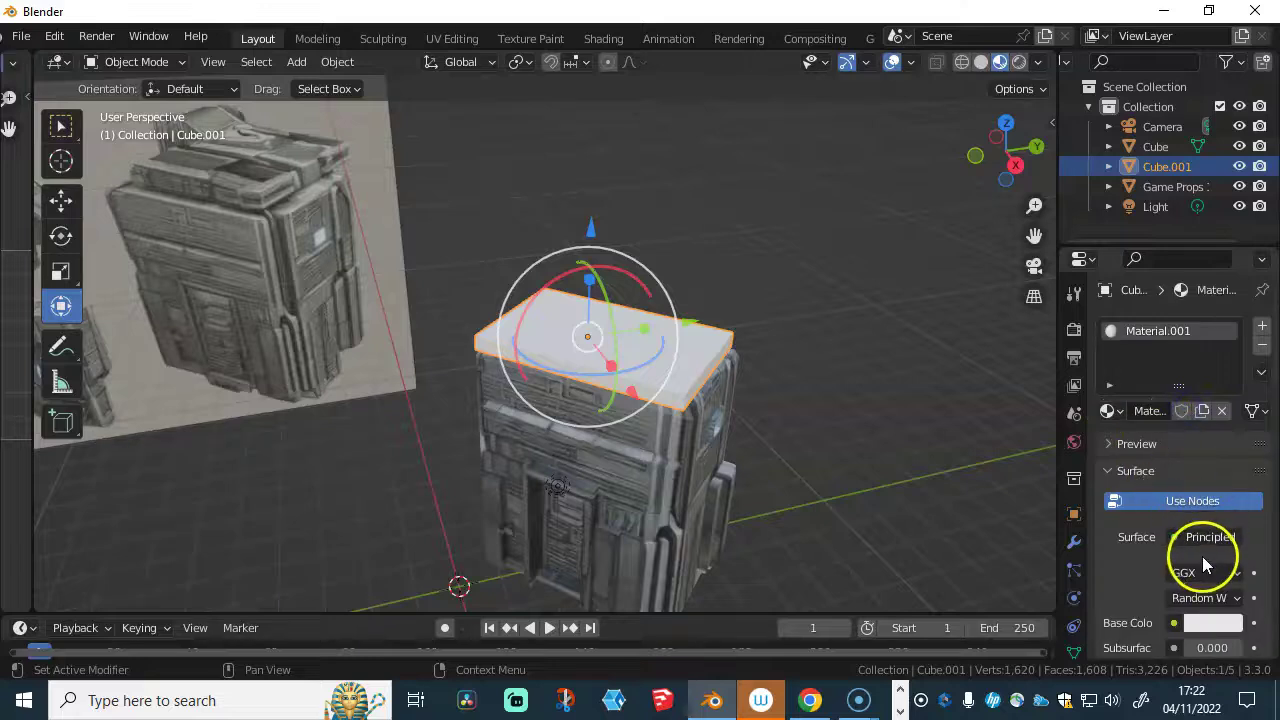
{"action": "left_click", "coordinate": [1174, 623]}
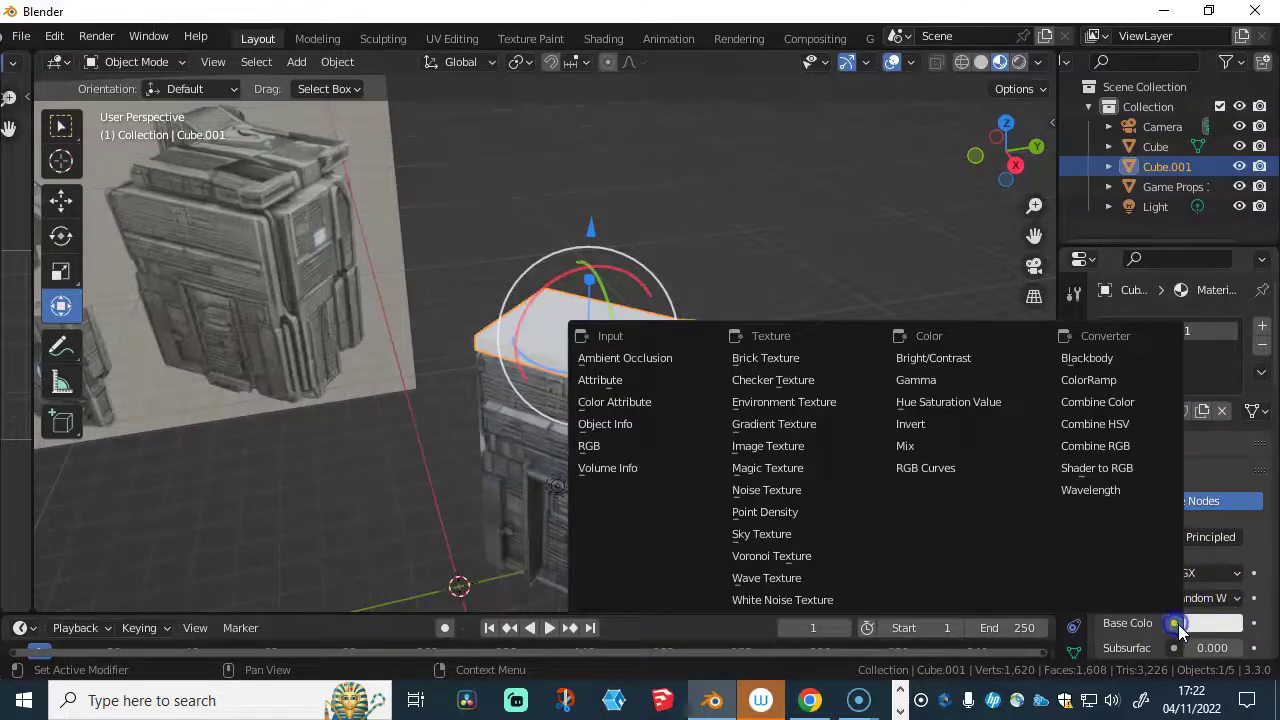
{"action": "left_click", "coordinate": [772, 450]}
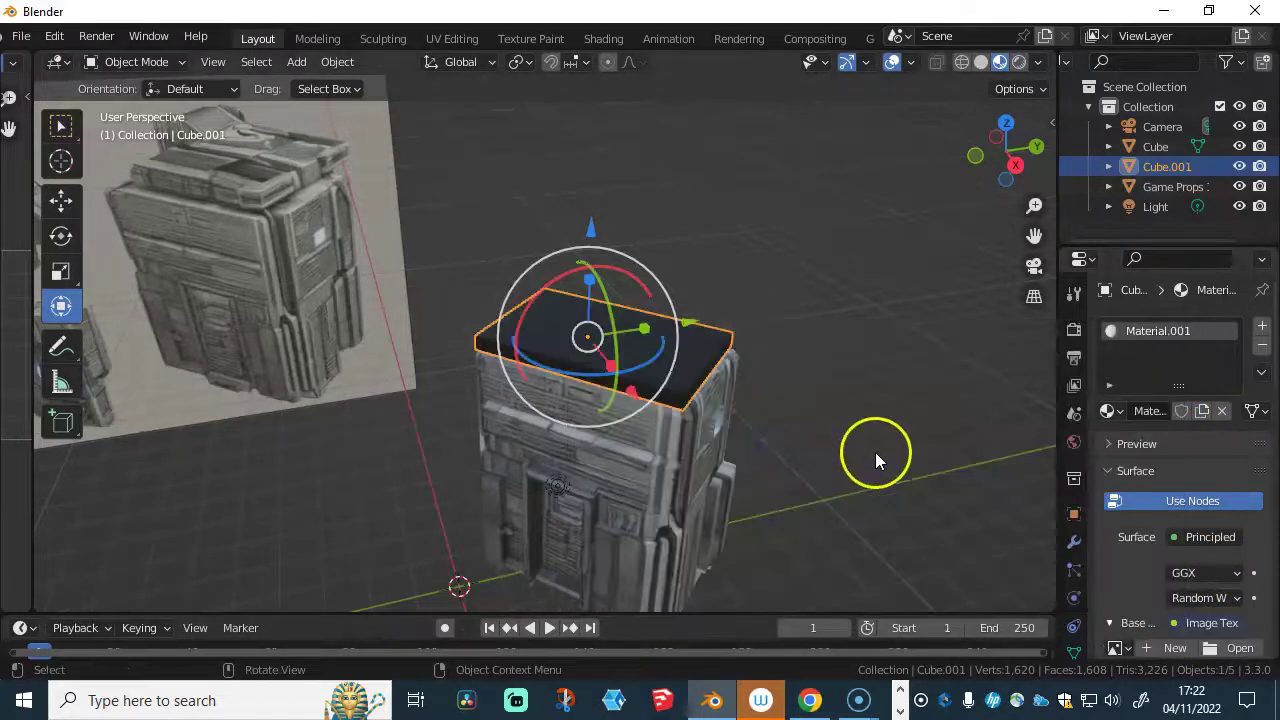
- Load the Game Props image from the Desktop folder into the slab's image texture
{"action": "left_click", "coordinate": [1229, 648]}
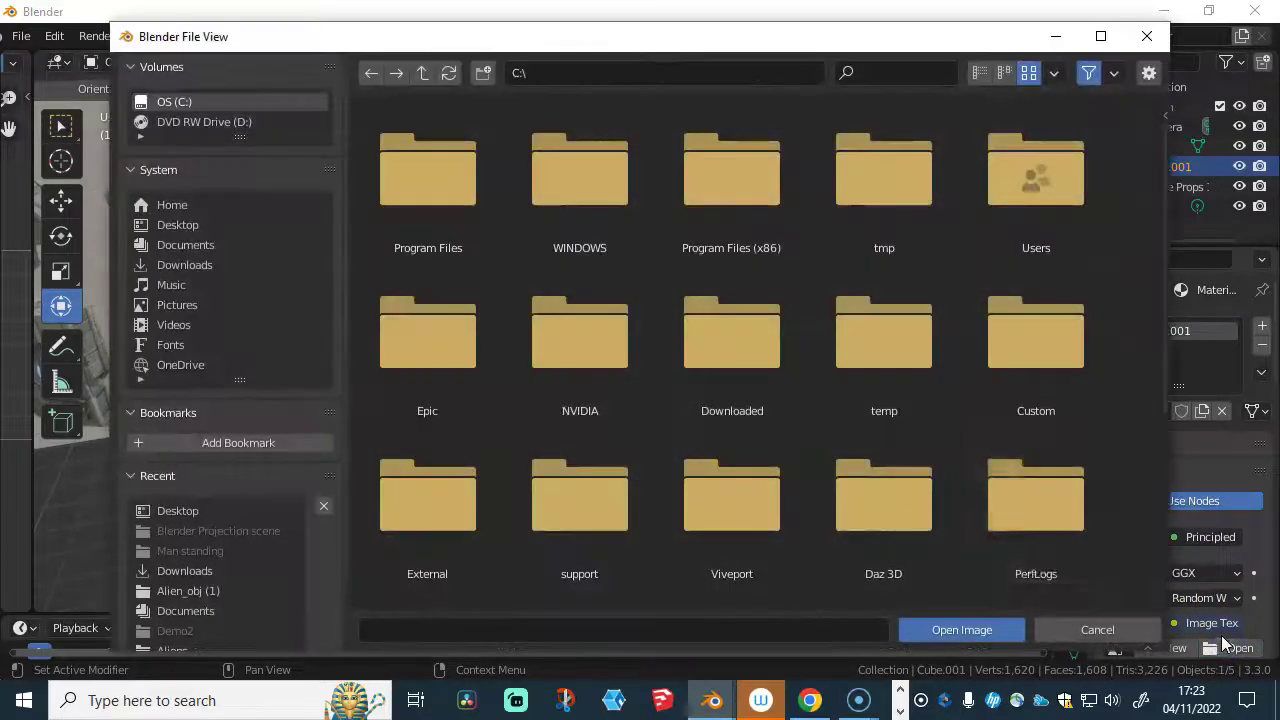
{"action": "left_click", "coordinate": [194, 224]}
{"action": "left_click", "coordinate": [518, 350]}
{"action": "left_click", "coordinate": [945, 627]}
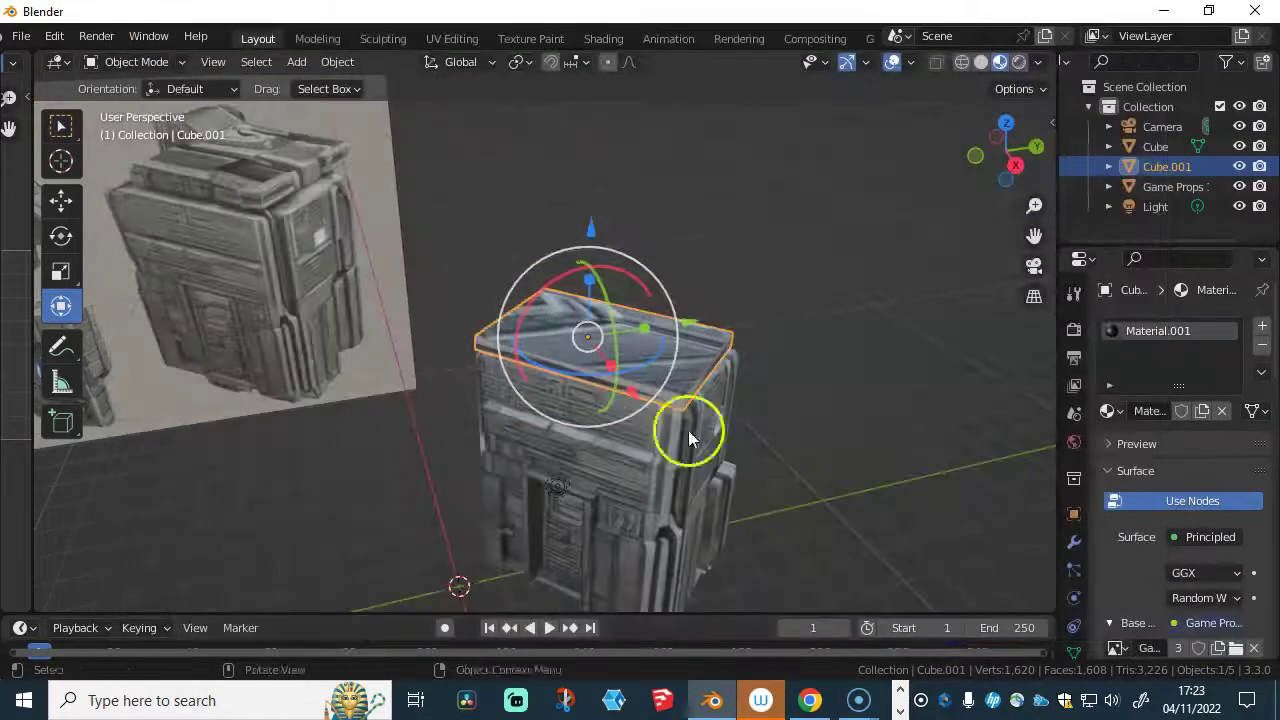
{"action": "middle_click_drag", "start_coordinate": [689, 429], "coordinate": [735, 388]}
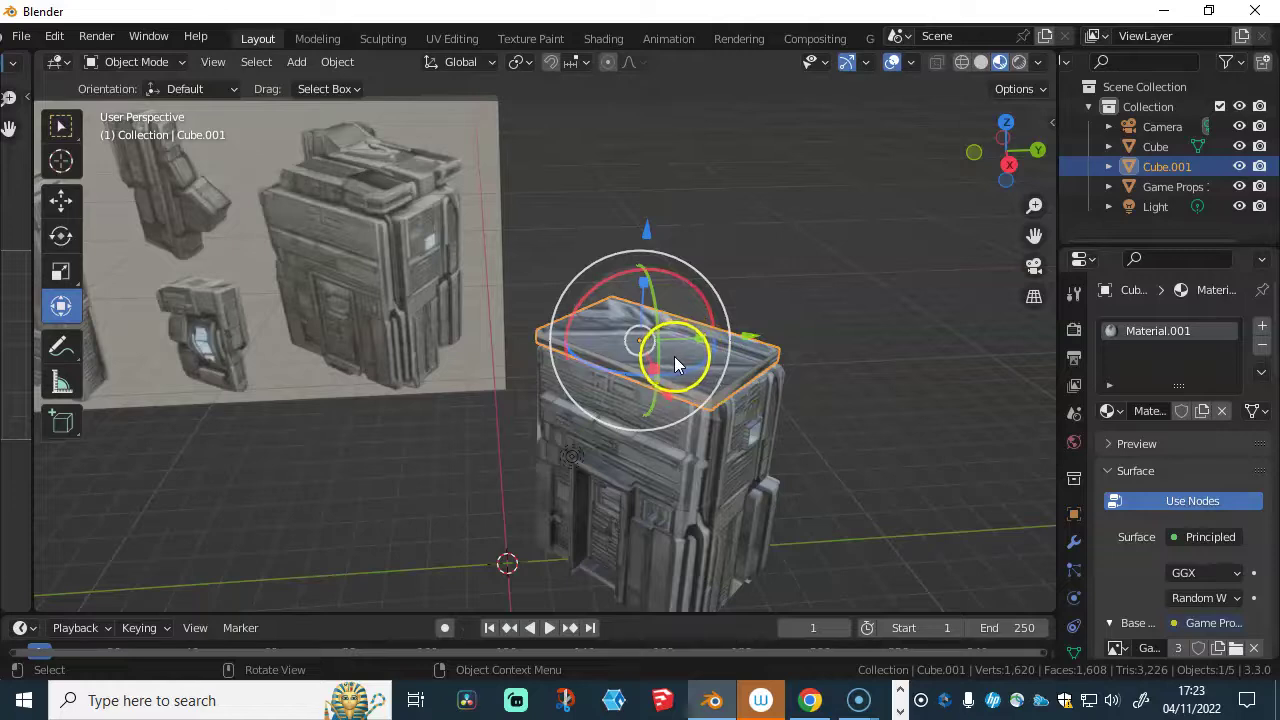
- In Edit Mode, scale the slab by 1.397 in Z and move it by about -0.02, 0.07 and 0.06 m in X, Y and Z
{"action": "key", "text": "Tab"}
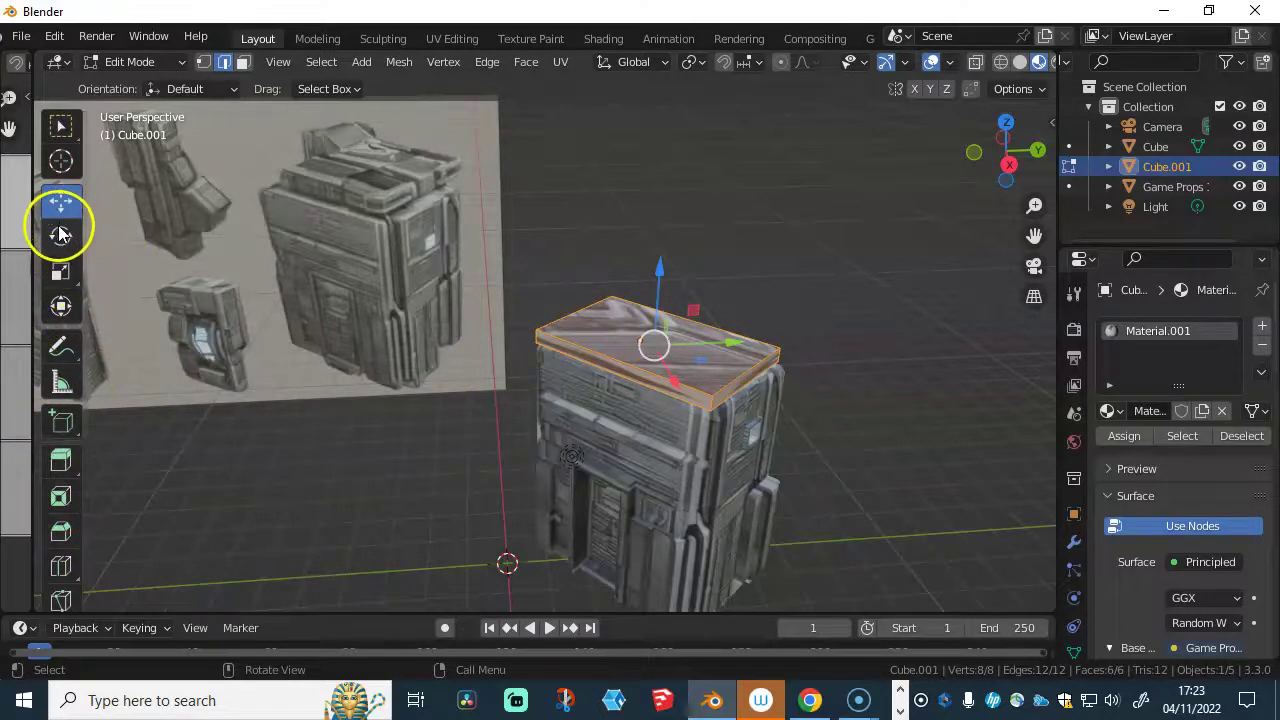
{"action": "left_click", "coordinate": [57, 281]}
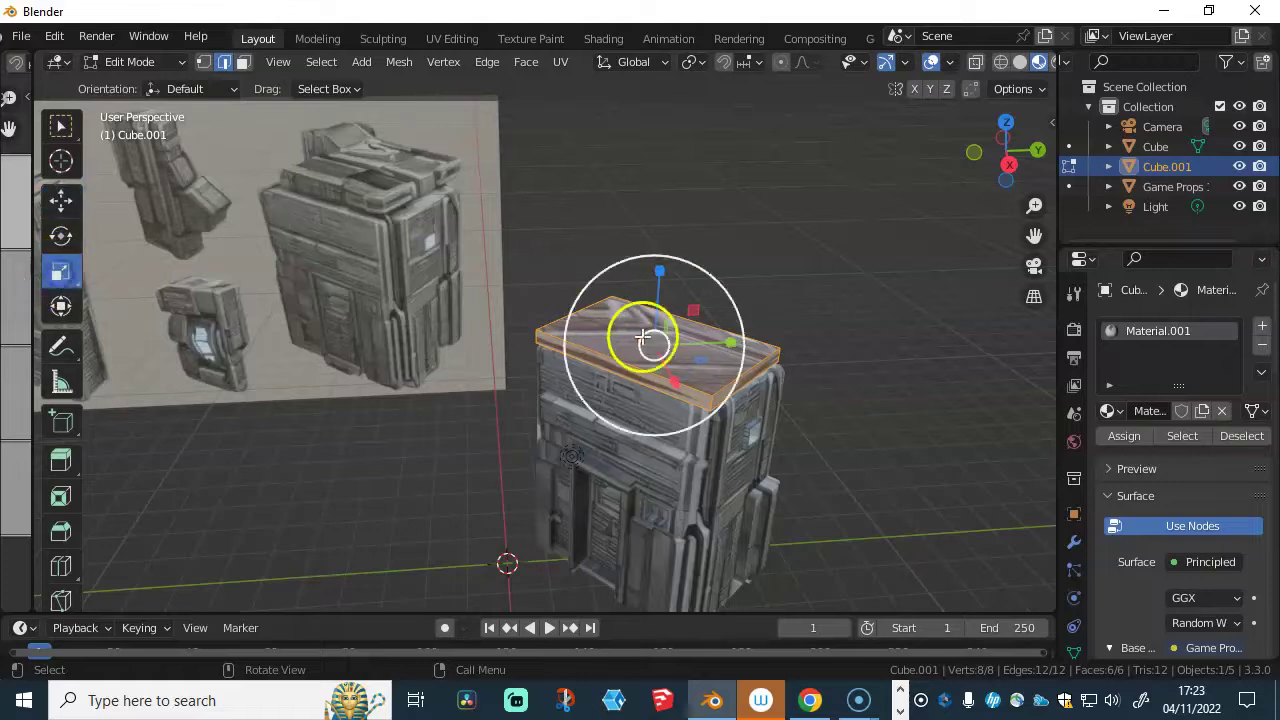
{"action": "left_click_drag", "start_coordinate": [670, 278], "coordinate": [669, 228]}
{"action": "key", "text": "g"}
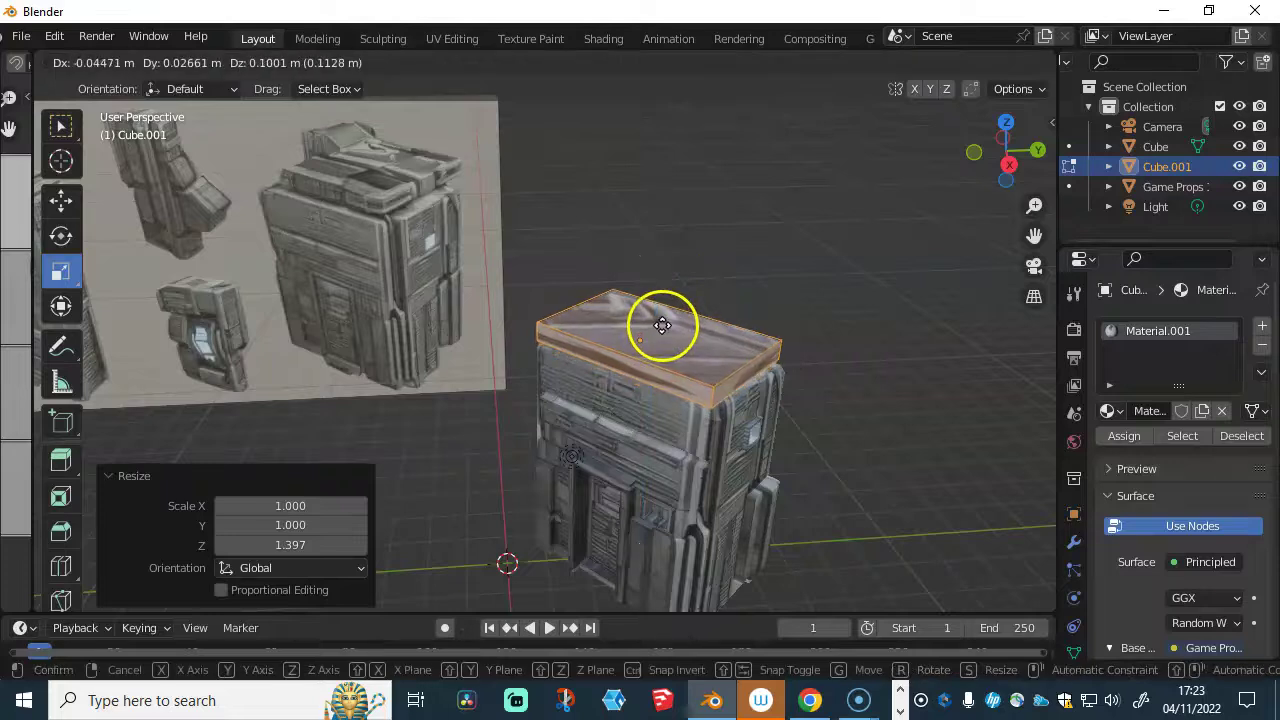
{"action": "left_click", "coordinate": [660, 332]}
{"action": "middle_click_drag", "start_coordinate": [662, 331], "coordinate": [728, 372]}
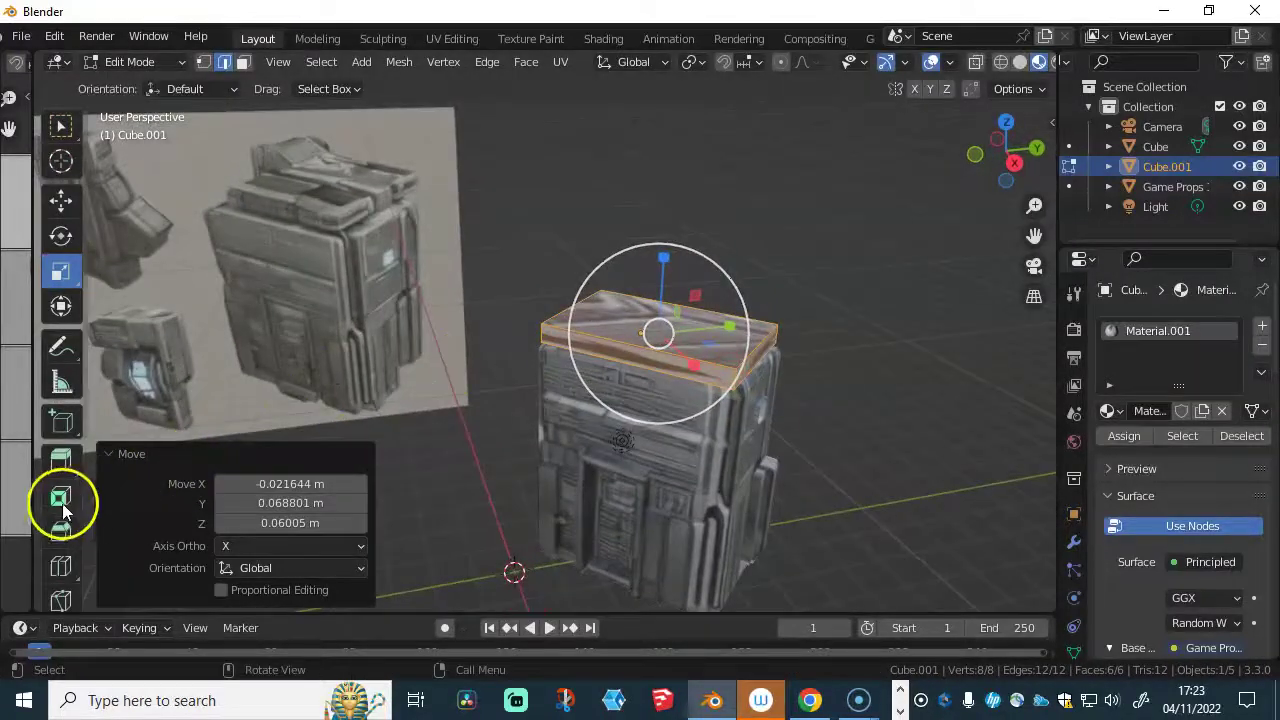
- Bevel all of the slab's edges slightly with a single segment
{"action": "left_click", "coordinate": [61, 531]}
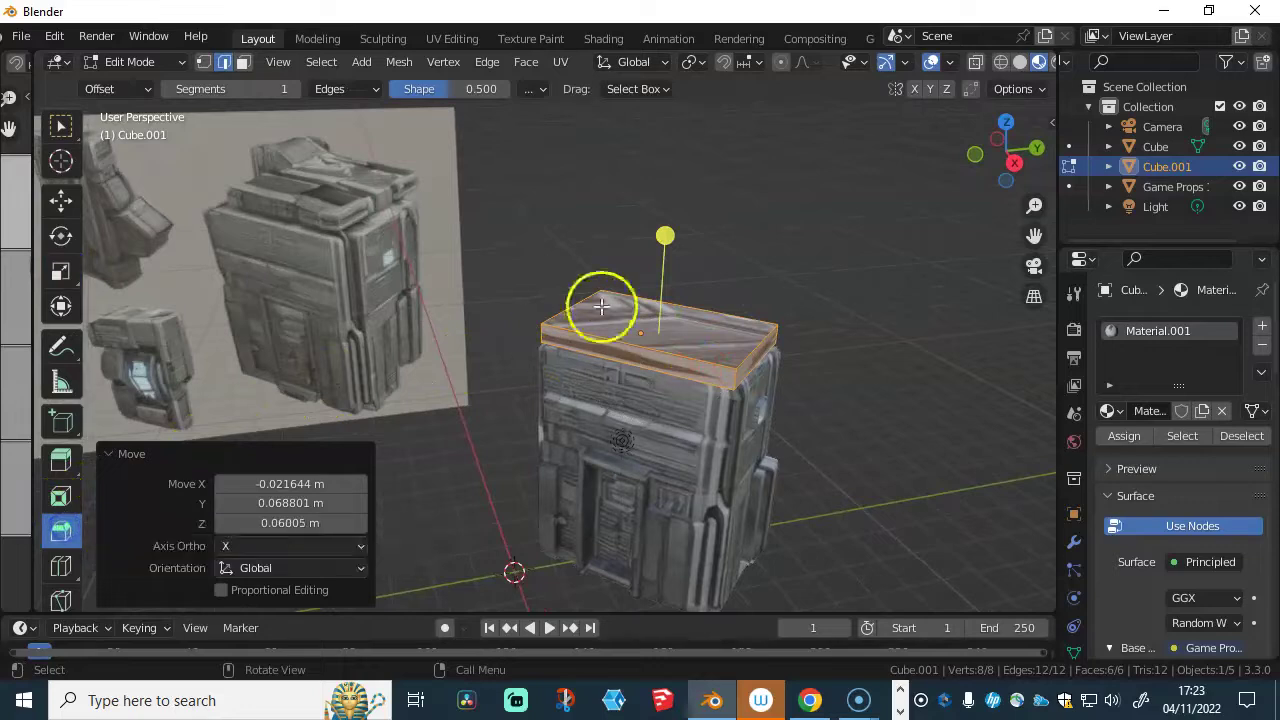
{"action": "left_click_drag", "start_coordinate": [666, 236], "coordinate": [720, 239]}
{"action": "middle_click_drag", "start_coordinate": [720, 382], "coordinate": [682, 322]}
{"action": "left_click", "coordinate": [730, 320]}
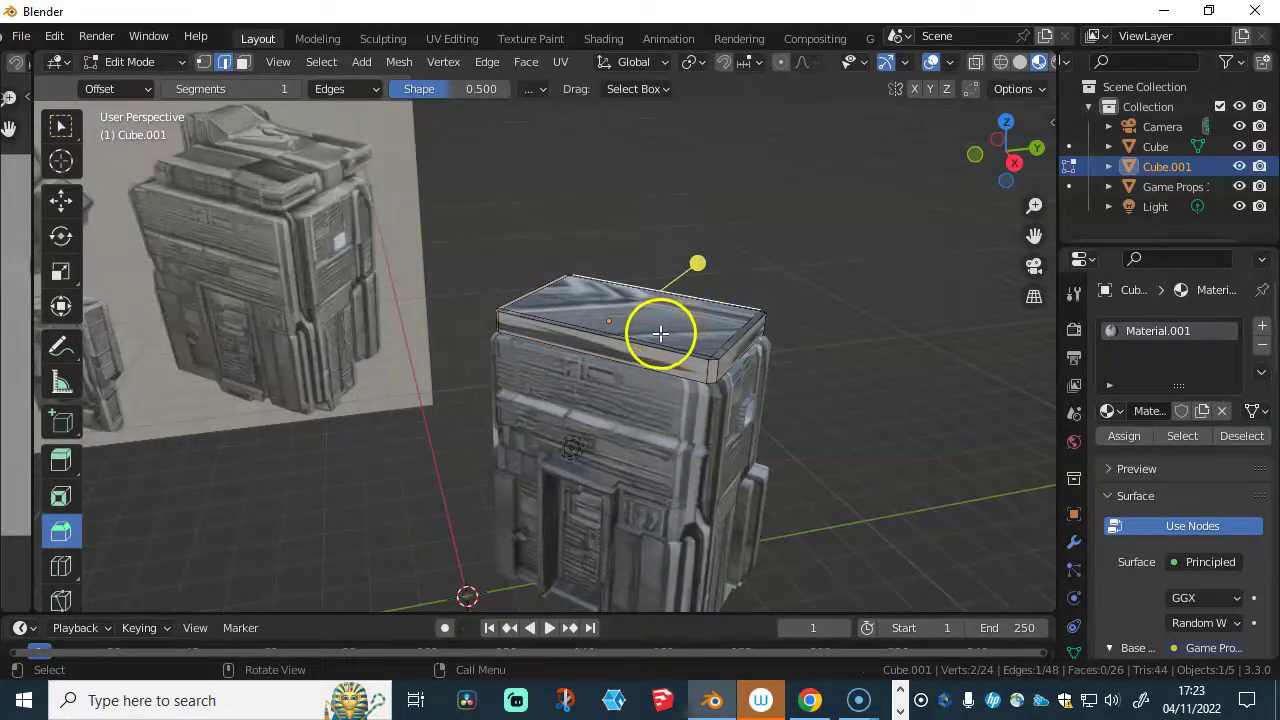
- Select the whole slab mesh in an angled view showing its top and front, and unwrap it with Project from View
{"action": "key", "text": "a"}
{"action": "mouse_move", "coordinate": [669, 329]}
{"action": "middle_mouse_down"}
{"action": "mouse_move", "coordinate": [651, 346]}
{"action": "mouse_move", "coordinate": [674, 380]}
{"action": "mouse_move", "coordinate": [689, 333]}
{"action": "mouse_move", "coordinate": [694, 349]}
{"action": "mouse_move", "coordinate": [706, 337]}
{"action": "mouse_move", "coordinate": [697, 343]}
{"action": "middle_mouse_up"}
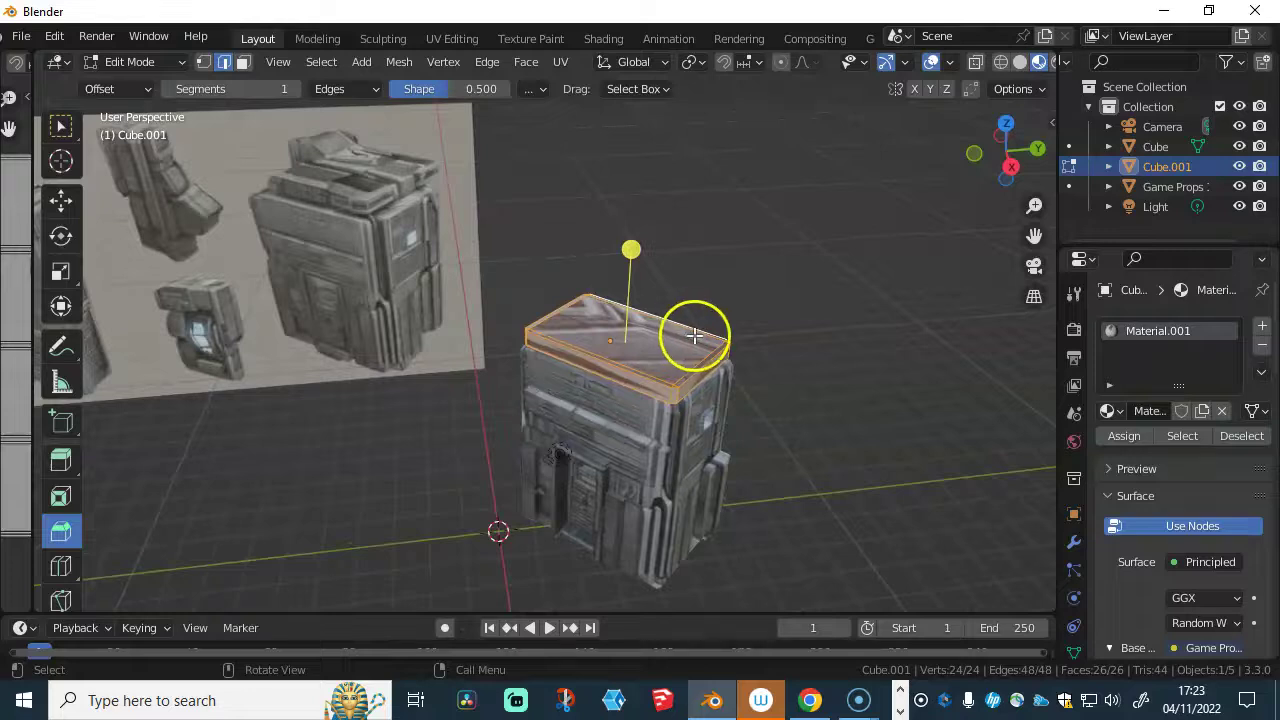
{"action": "left_click", "coordinate": [560, 62]}
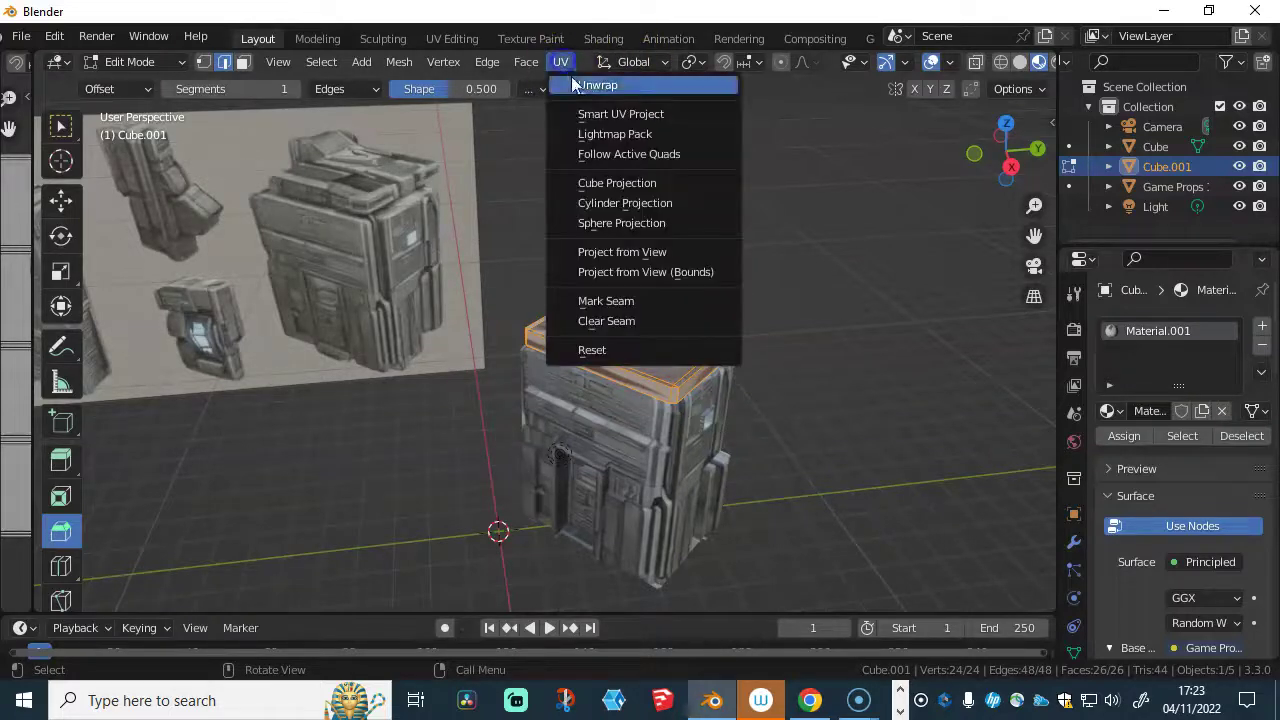
{"action": "left_click", "coordinate": [640, 254]}
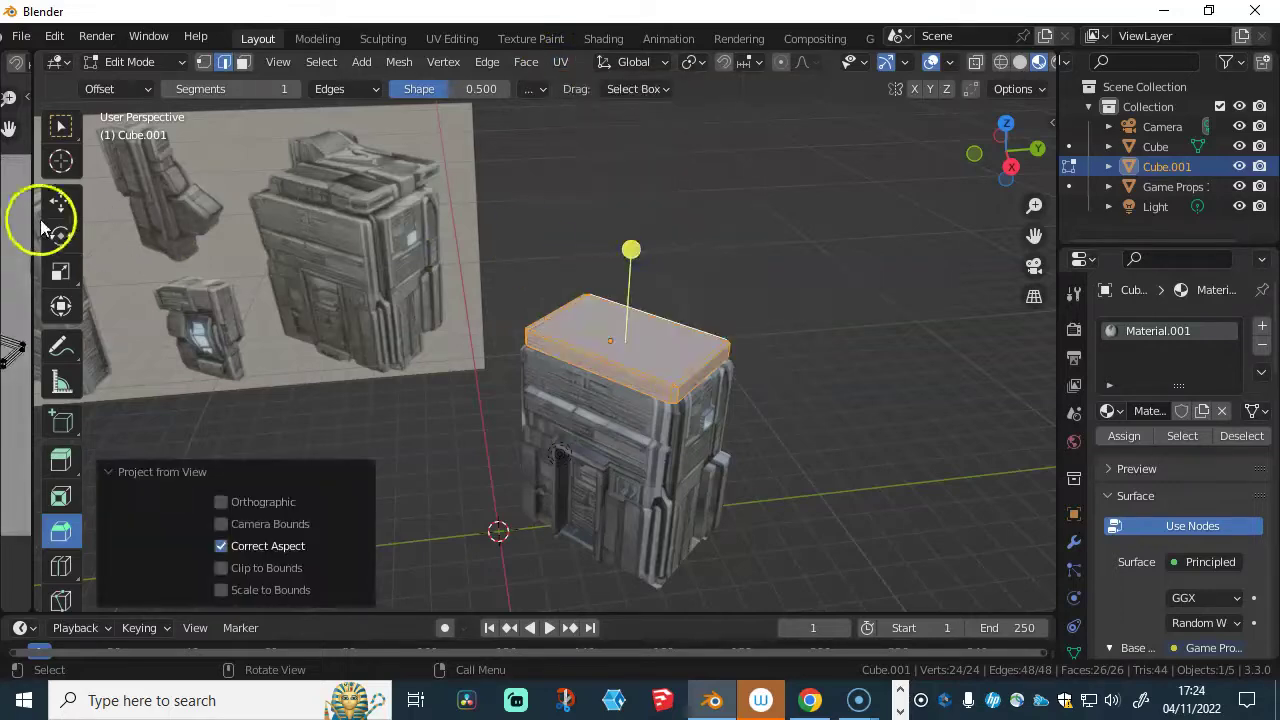
- Enlarge the UV editor, then move the slab's UV island onto the rightmost crate's top in the image and scale it up
{"action": "left_click_drag", "start_coordinate": [30, 234], "coordinate": [712, 264]}
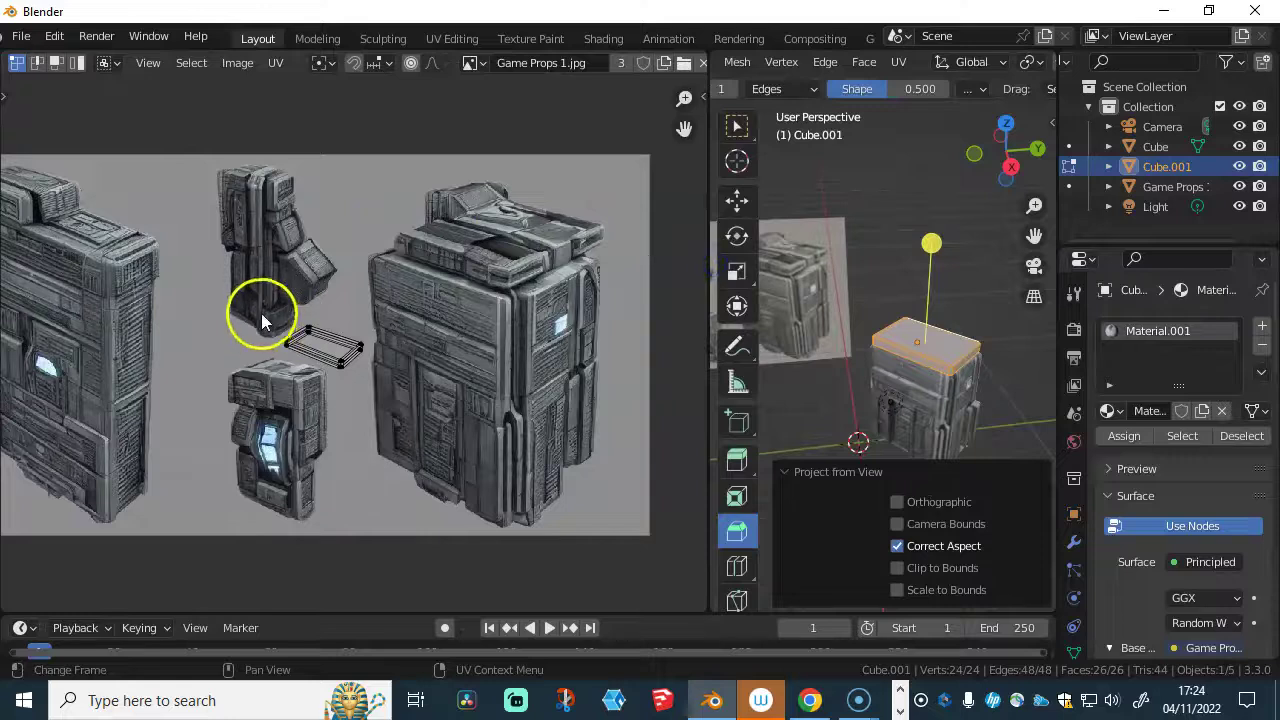
{"action": "left_click_drag", "start_coordinate": [262, 320], "coordinate": [391, 392]}
{"action": "left_click_drag", "start_coordinate": [346, 330], "coordinate": [520, 212]}
{"action": "scroll", "coordinate": [468, 296], "scroll_direction": "up", "scroll_amount": 3}
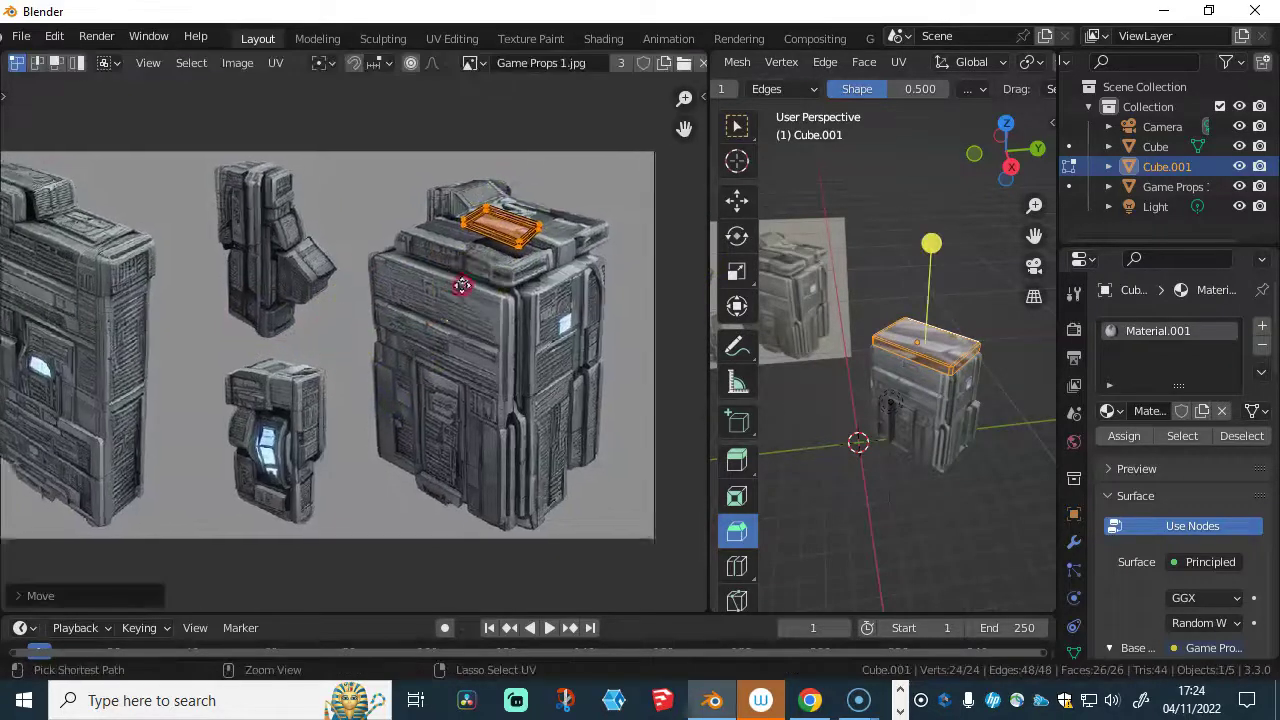
{"action": "middle_click_drag", "start_coordinate": [594, 194], "coordinate": [463, 390]}
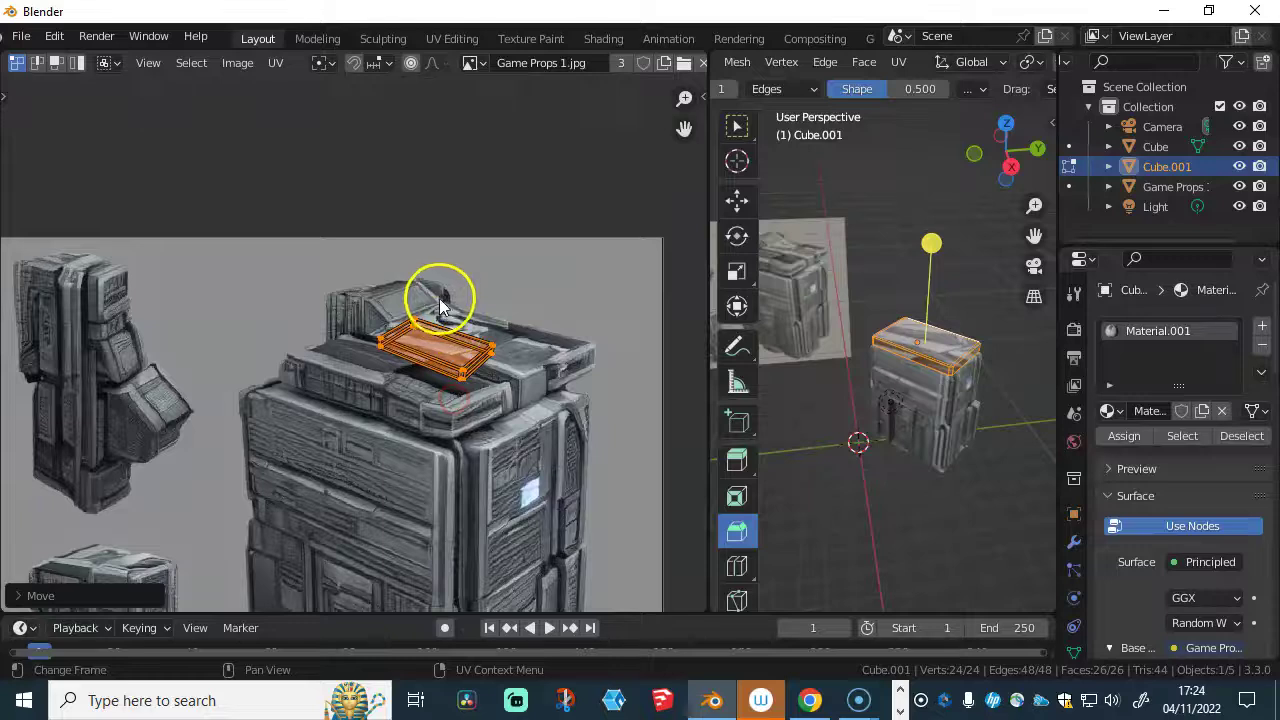
{"action": "key", "text": "s"}
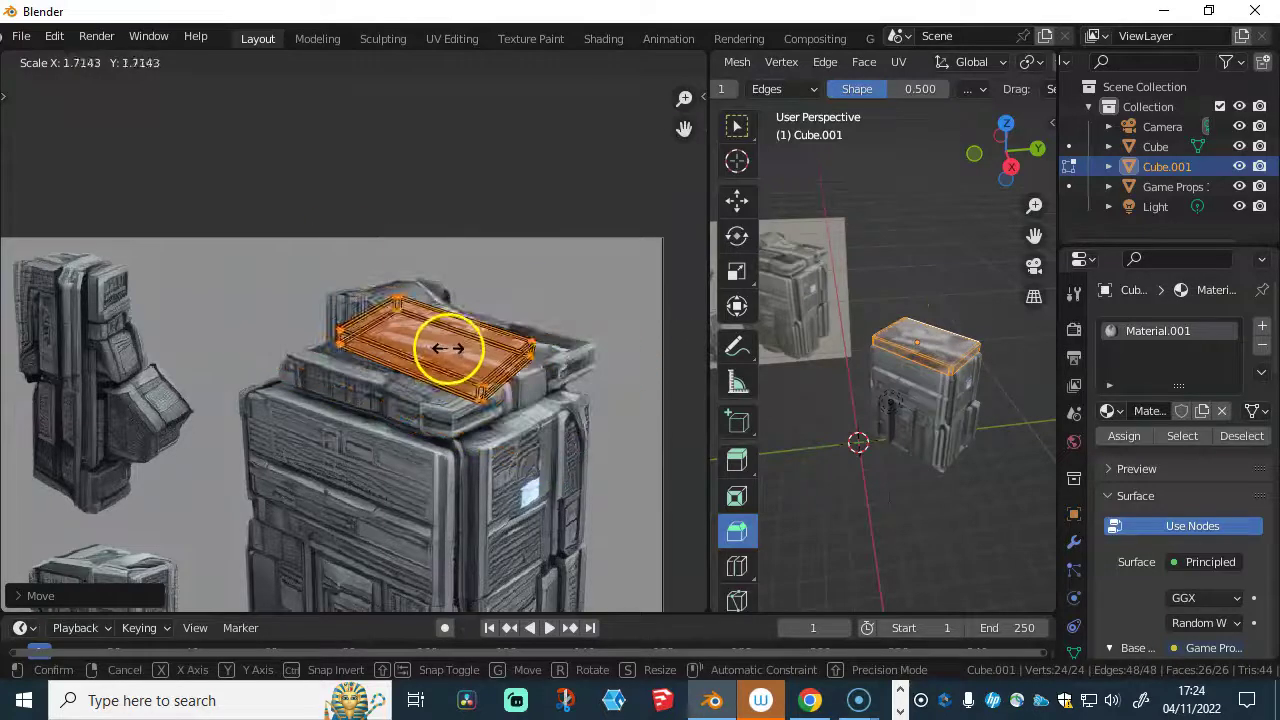
{"action": "left_click", "coordinate": [477, 374]}
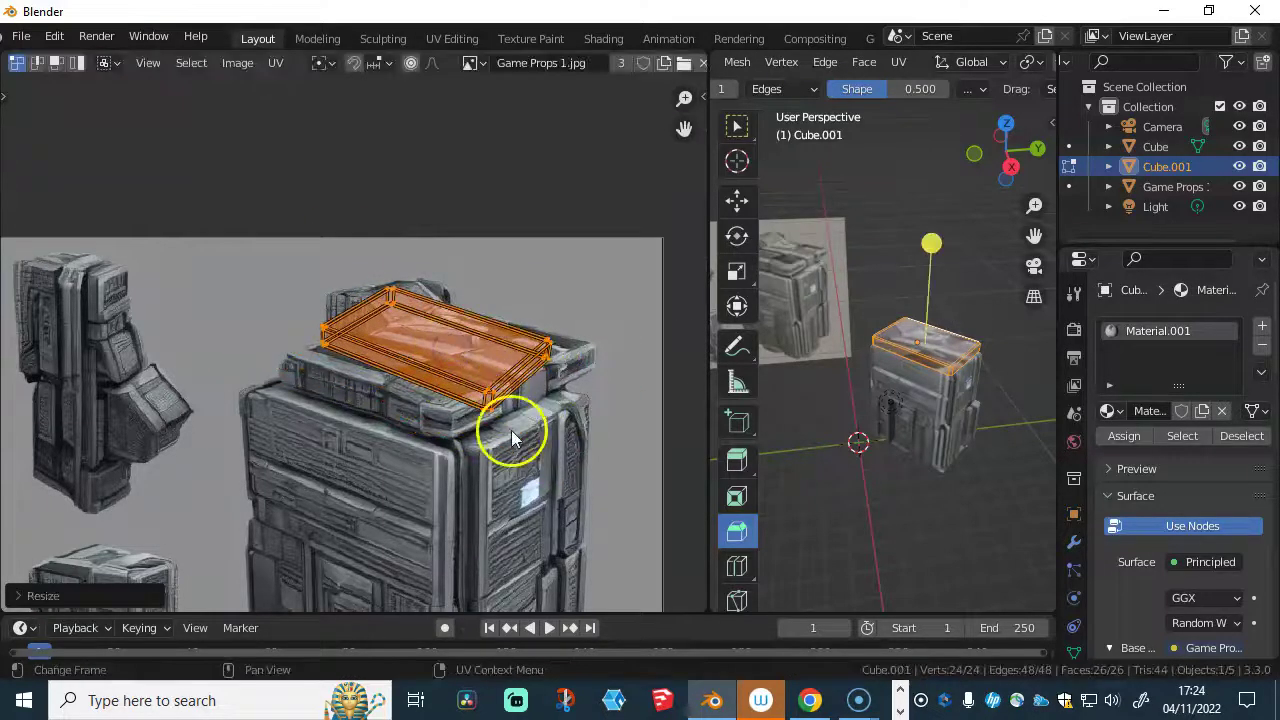
- Move the UV island's front corner vertices onto the front corner of the crate's top plate in the image
{"action": "left_click", "coordinate": [516, 393]}
{"action": "key", "text": "g"}
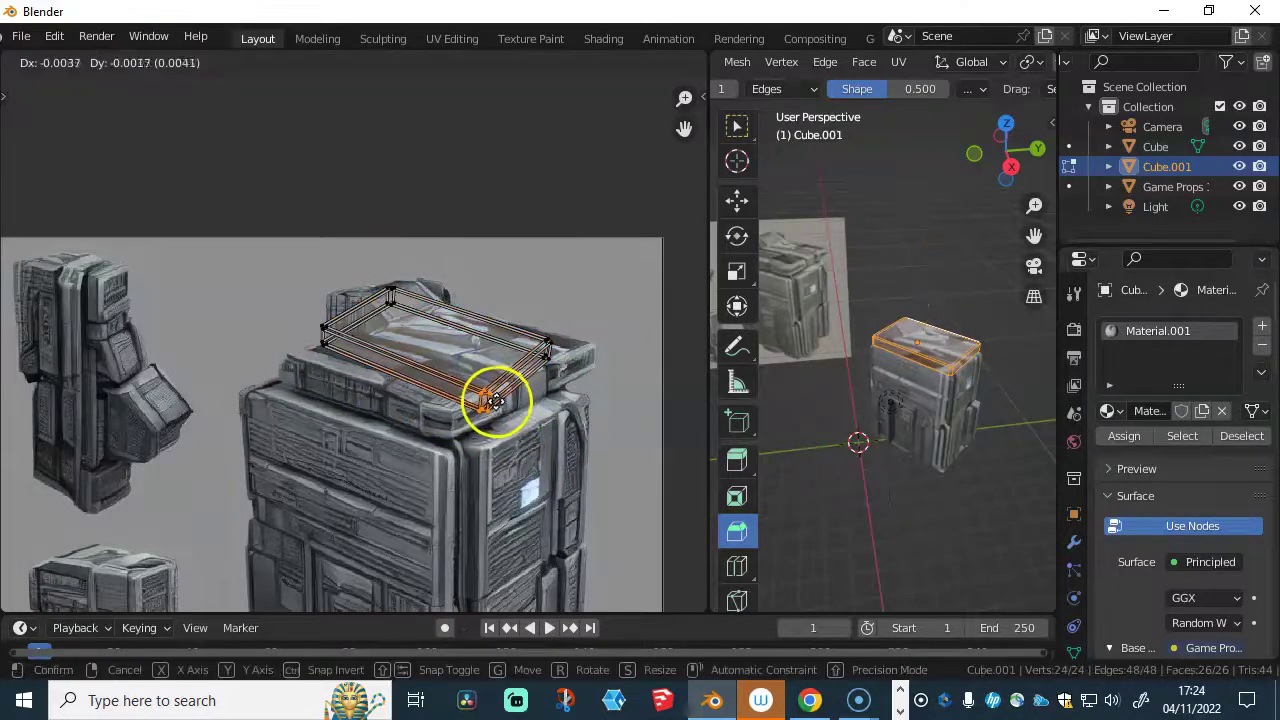
{"action": "left_click", "coordinate": [460, 423]}
- Move the UV island's left corner vertices outward to match the left corner of the crate's top plate in the image
{"action": "left_click", "coordinate": [303, 296]}
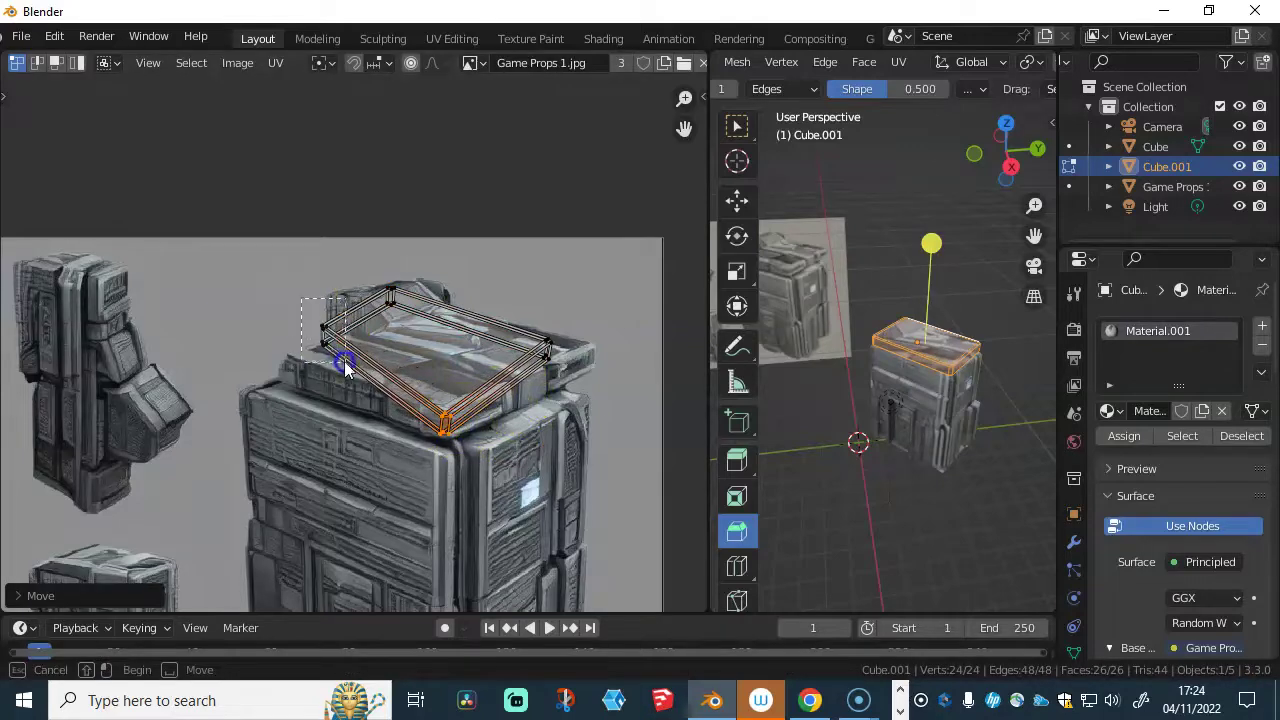
{"action": "scroll", "coordinate": [842, 416], "scroll_direction": "up", "scroll_amount": 6}
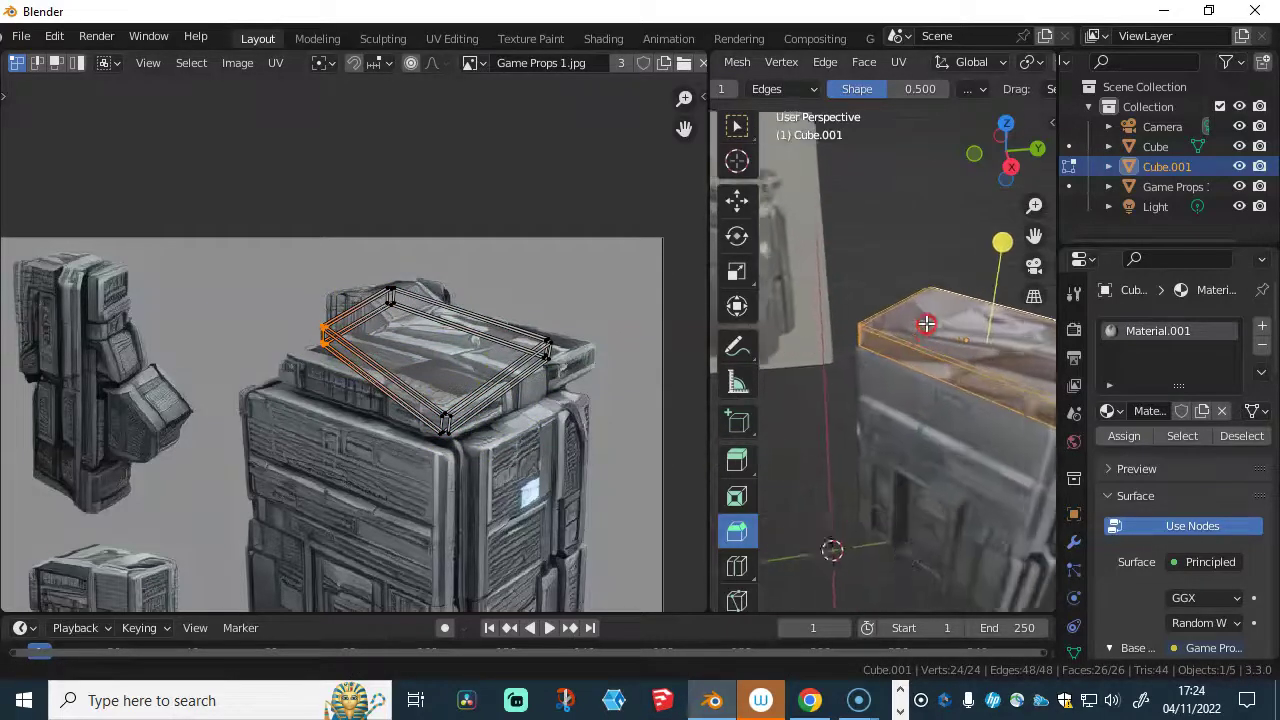
{"action": "scroll", "coordinate": [910, 387], "scroll_direction": "down", "scroll_amount": 4}
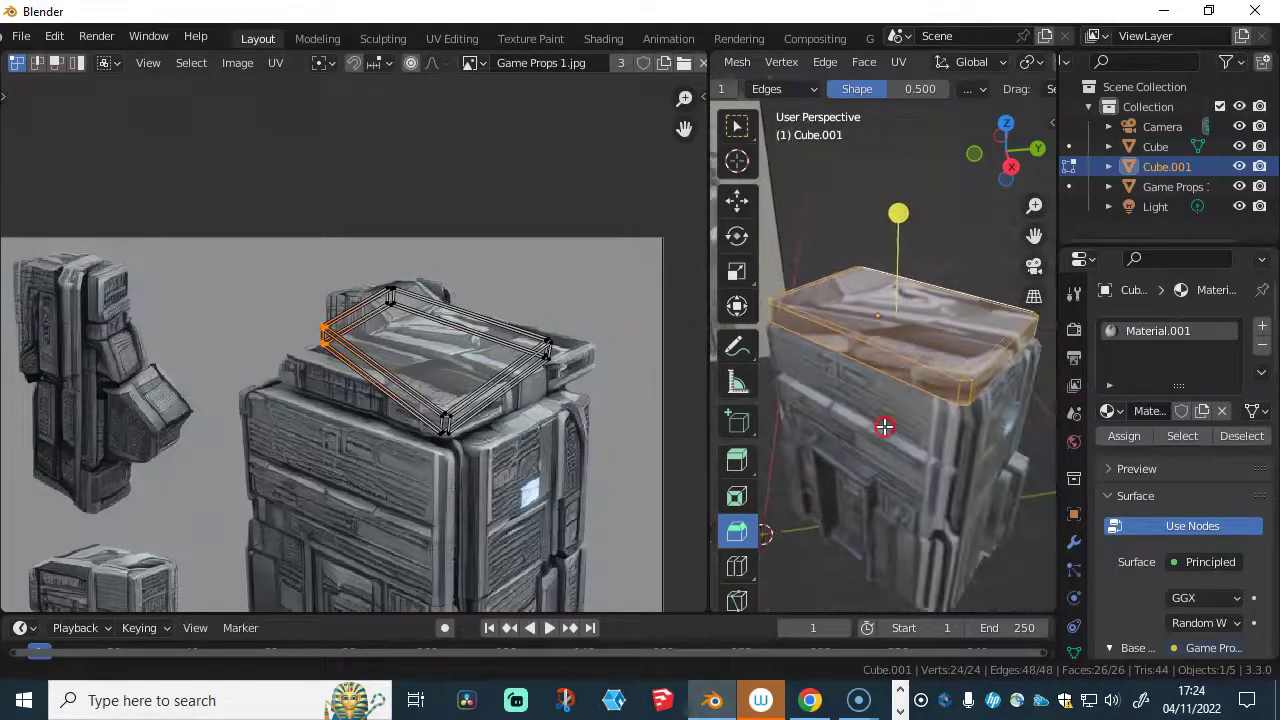
{"action": "scroll", "coordinate": [928, 433], "scroll_direction": "up", "scroll_amount": 1}
{"action": "left_click", "coordinate": [445, 345]}
{"action": "left_click", "coordinate": [340, 365]}
{"action": "key", "text": "g"}
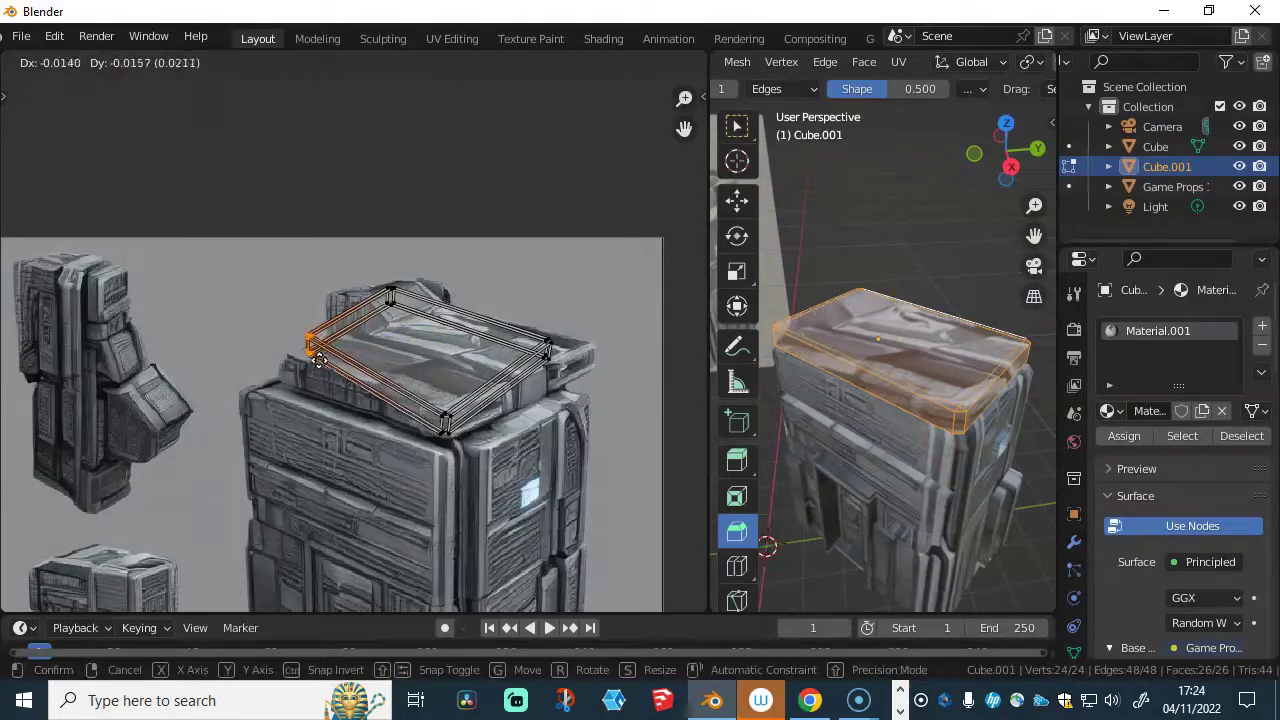
{"action": "mouse_move", "coordinate": [280, 370]}
{"action": "left_mouse_down"}
{"action": "mouse_move", "coordinate": [320, 363]}
{"action": "mouse_move", "coordinate": [304, 368]}
{"action": "left_mouse_up"}
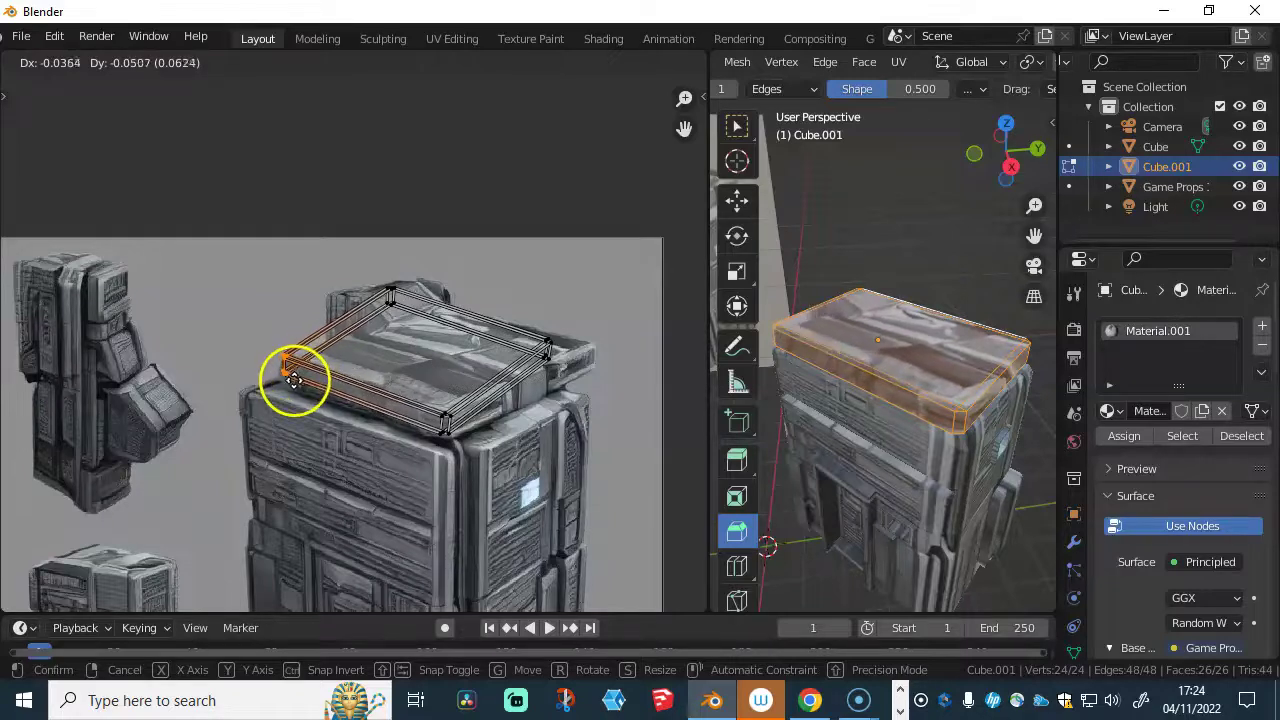
{"action": "left_click", "coordinate": [293, 373]}
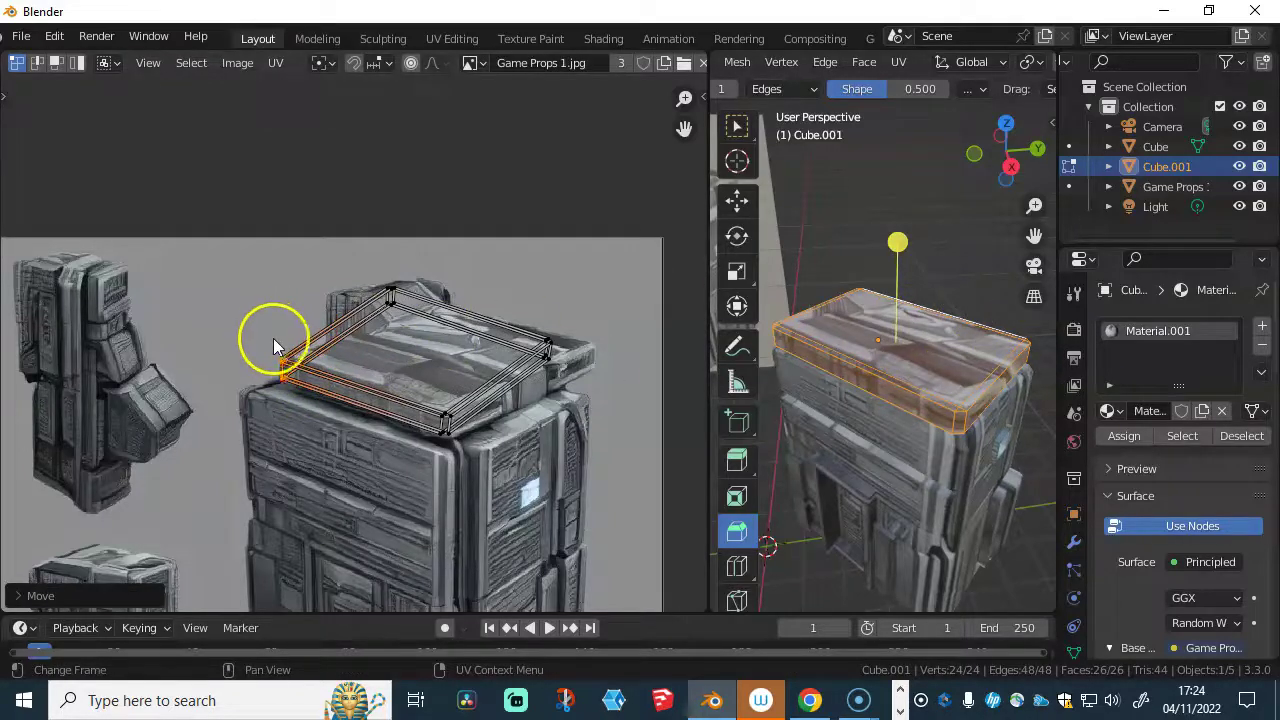
{"action": "left_click_drag", "start_coordinate": [312, 404], "coordinate": [300, 383]}
- Align the UV island's back and right corner vertices with the matching corners of the crate's top plate
{"action": "left_click_drag", "start_coordinate": [380, 262], "coordinate": [434, 323]}
{"action": "left_click_drag", "start_coordinate": [596, 325], "coordinate": [533, 343]}
{"action": "left_click_drag", "start_coordinate": [499, 386], "coordinate": [568, 372]}
- Fine-tune the front, left and back corner UV vertices so the island's outline fits the crate's top plate
{"action": "left_click", "coordinate": [460, 452]}
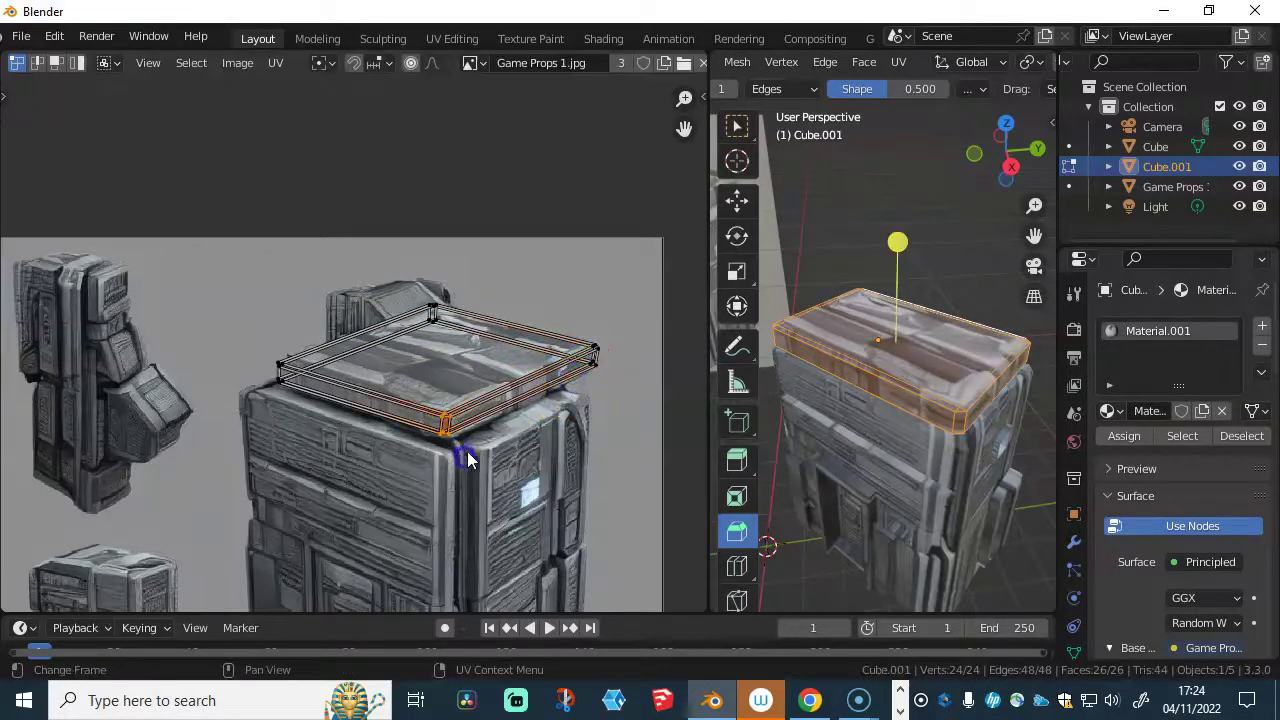
{"action": "left_click_drag", "start_coordinate": [459, 439], "coordinate": [455, 433]}
{"action": "left_click", "coordinate": [276, 356]}
{"action": "left_click_drag", "start_coordinate": [288, 388], "coordinate": [286, 372]}
{"action": "key", "text": "b"}
{"action": "left_click_drag", "start_coordinate": [443, 345], "coordinate": [435, 320]}
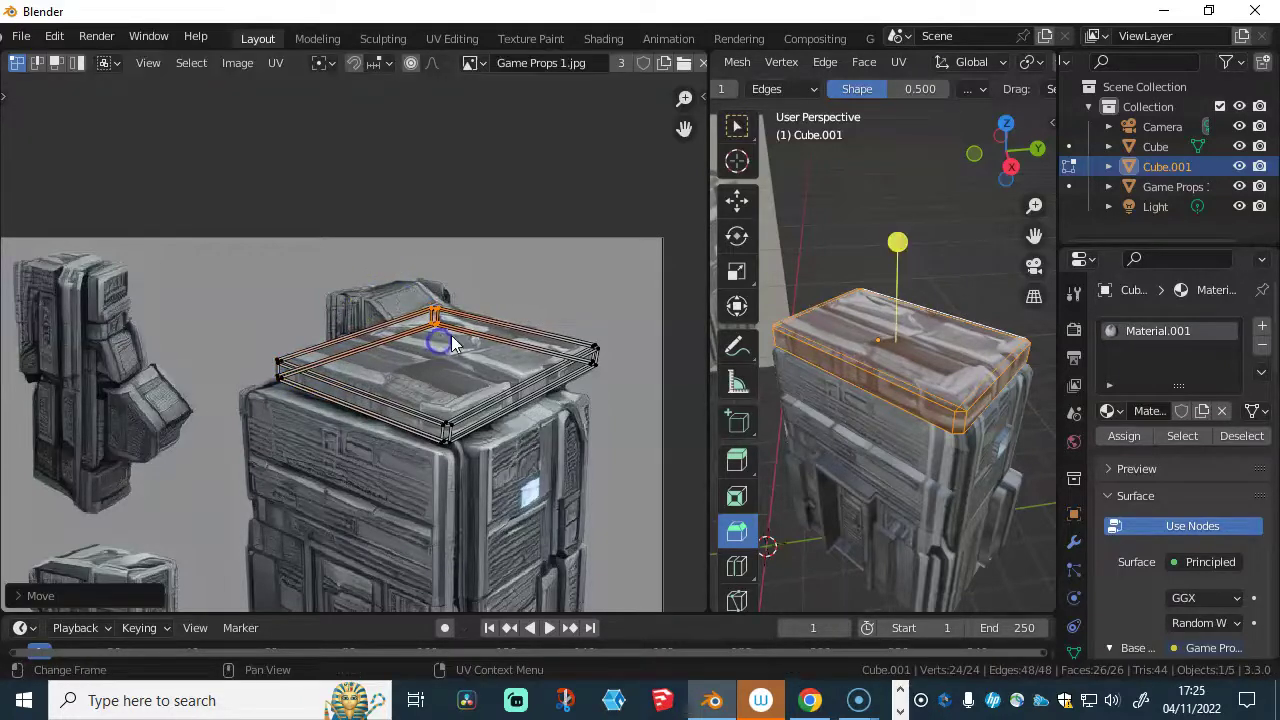
- Widen the 3D view and add a loop cut across the slab's width near its middle with a slide factor of about 0.038
{"action": "middle_click_drag", "start_coordinate": [925, 380], "coordinate": [651, 400]}
{"action": "scroll", "coordinate": [600, 395], "scroll_direction": "down", "scroll_amount": 2}
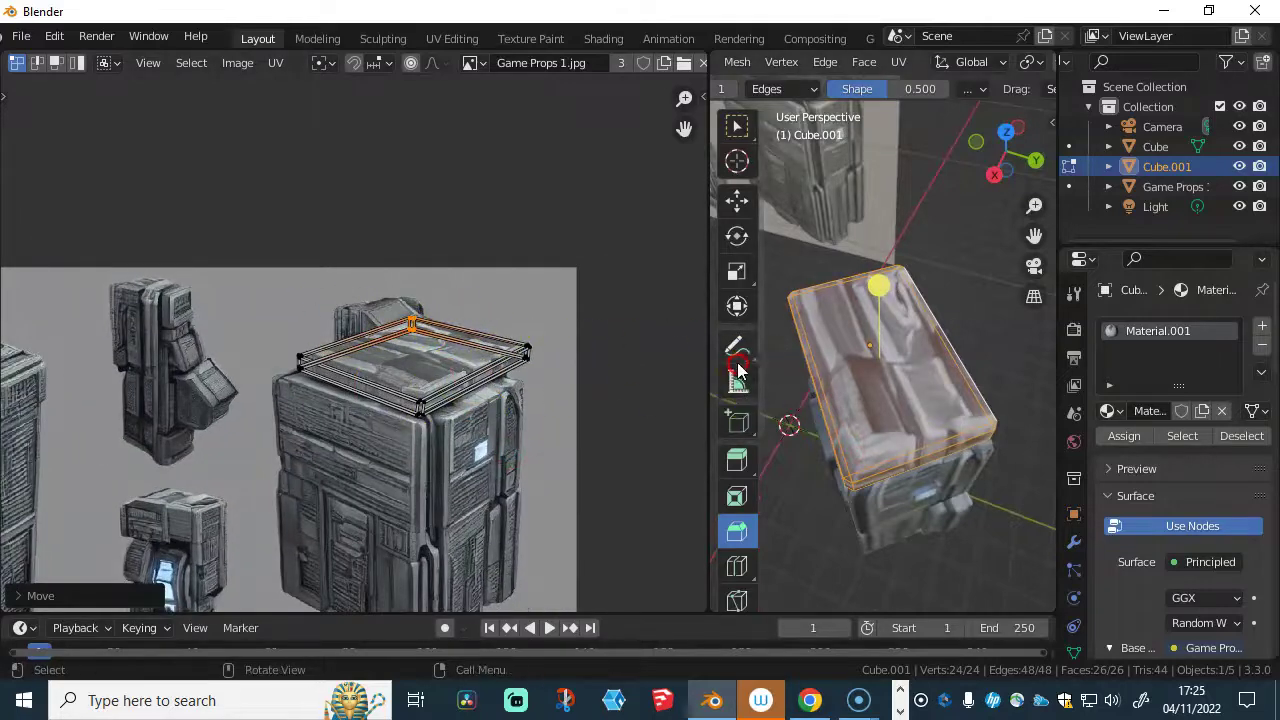
{"action": "left_click_drag", "start_coordinate": [708, 340], "coordinate": [462, 347]}
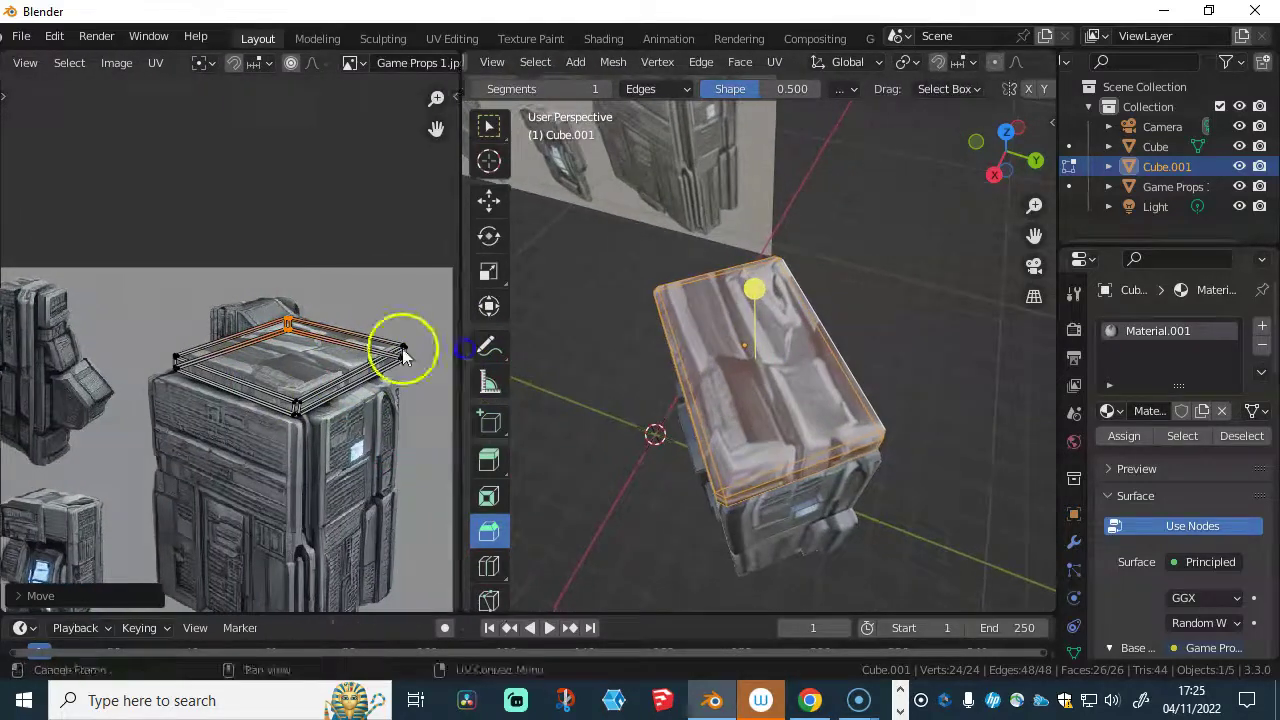
{"action": "middle_click_drag", "start_coordinate": [384, 374], "coordinate": [330, 370]}
{"action": "middle_click_drag", "start_coordinate": [727, 340], "coordinate": [660, 400]}
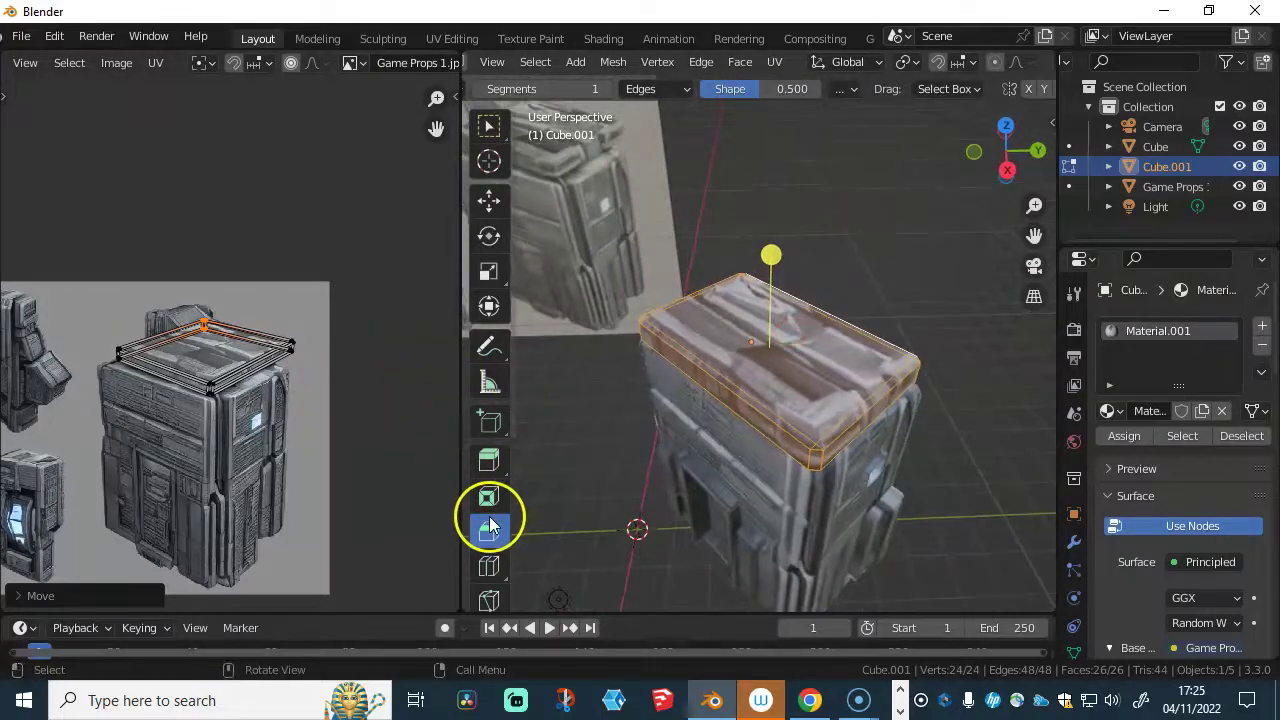
{"action": "left_click", "coordinate": [490, 568]}
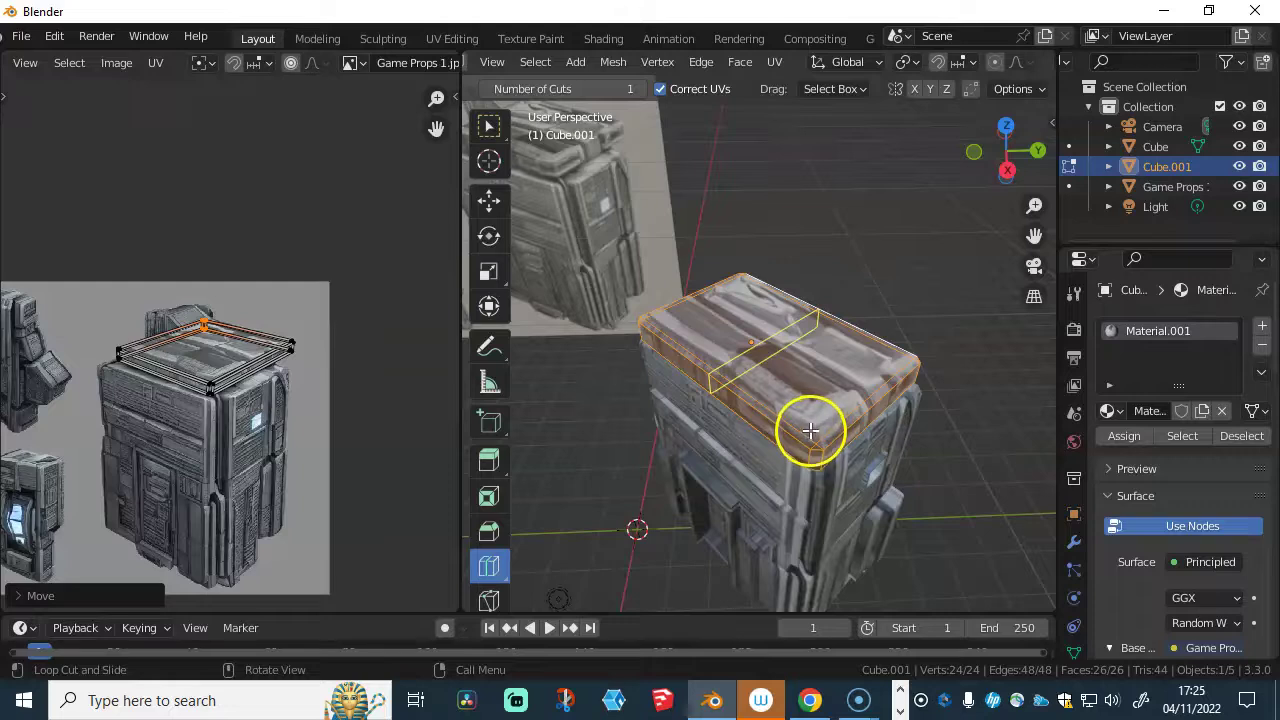
{"action": "left_click_drag", "start_coordinate": [797, 383], "coordinate": [793, 378]}
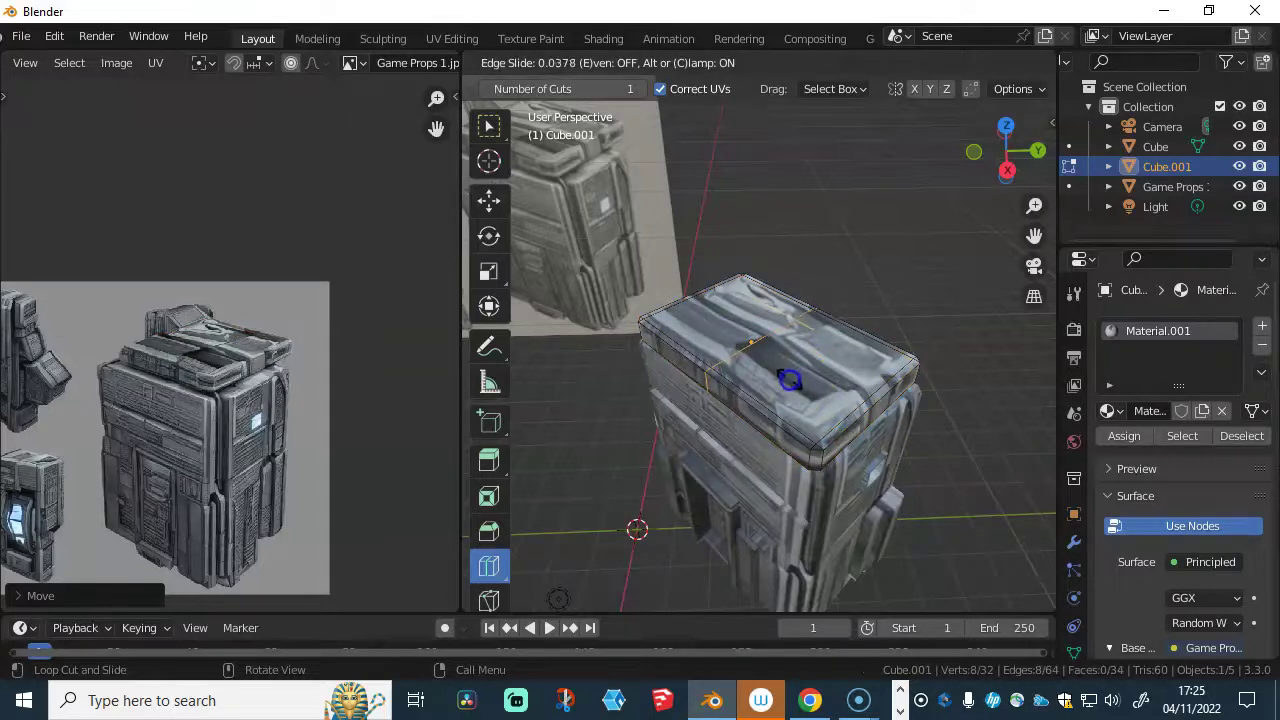
{"action": "left_click", "coordinate": [790, 379]}
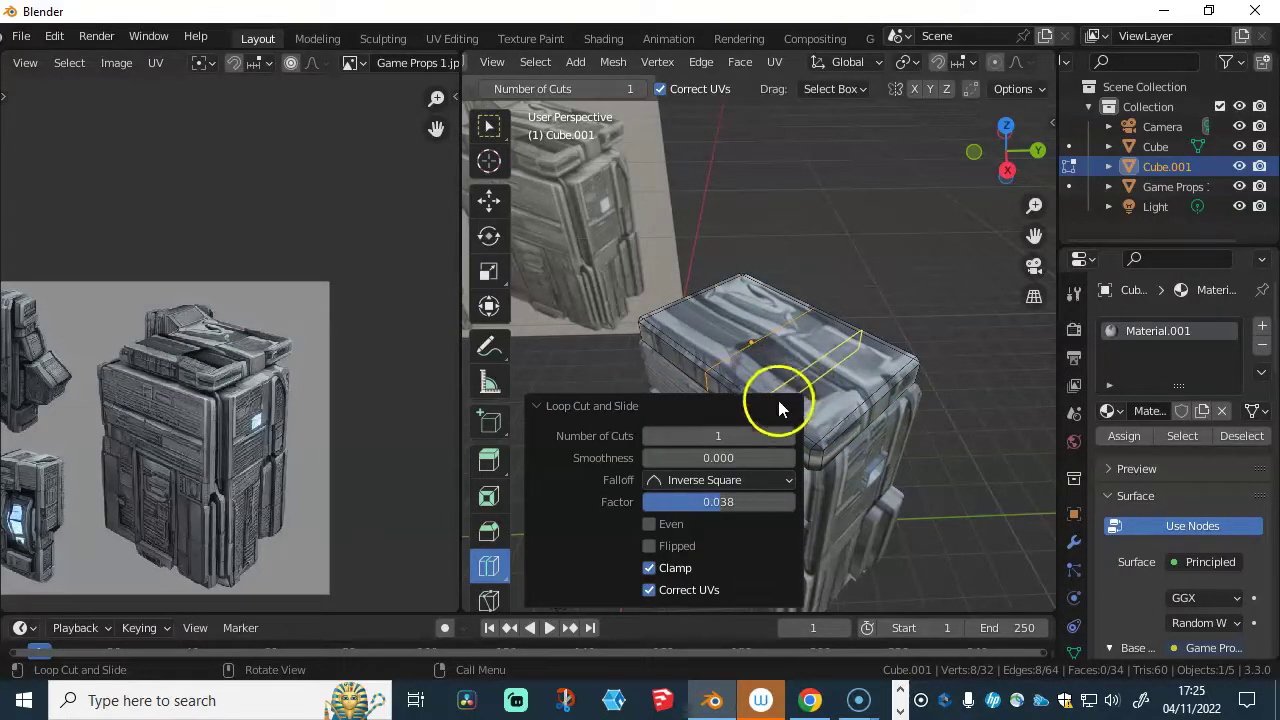
- Add more loop cuts along and across the slab to follow the panel lines of its texture
{"action": "mouse_move", "coordinate": [847, 401]}
{"action": "left_mouse_down"}
{"action": "mouse_move", "coordinate": [826, 422]}
{"action": "mouse_move", "coordinate": [858, 393]}
{"action": "left_mouse_up"}
{"action": "middle_click_drag", "start_coordinate": [858, 393], "coordinate": [802, 320]}
{"action": "left_click_drag", "start_coordinate": [874, 332], "coordinate": [805, 316]}
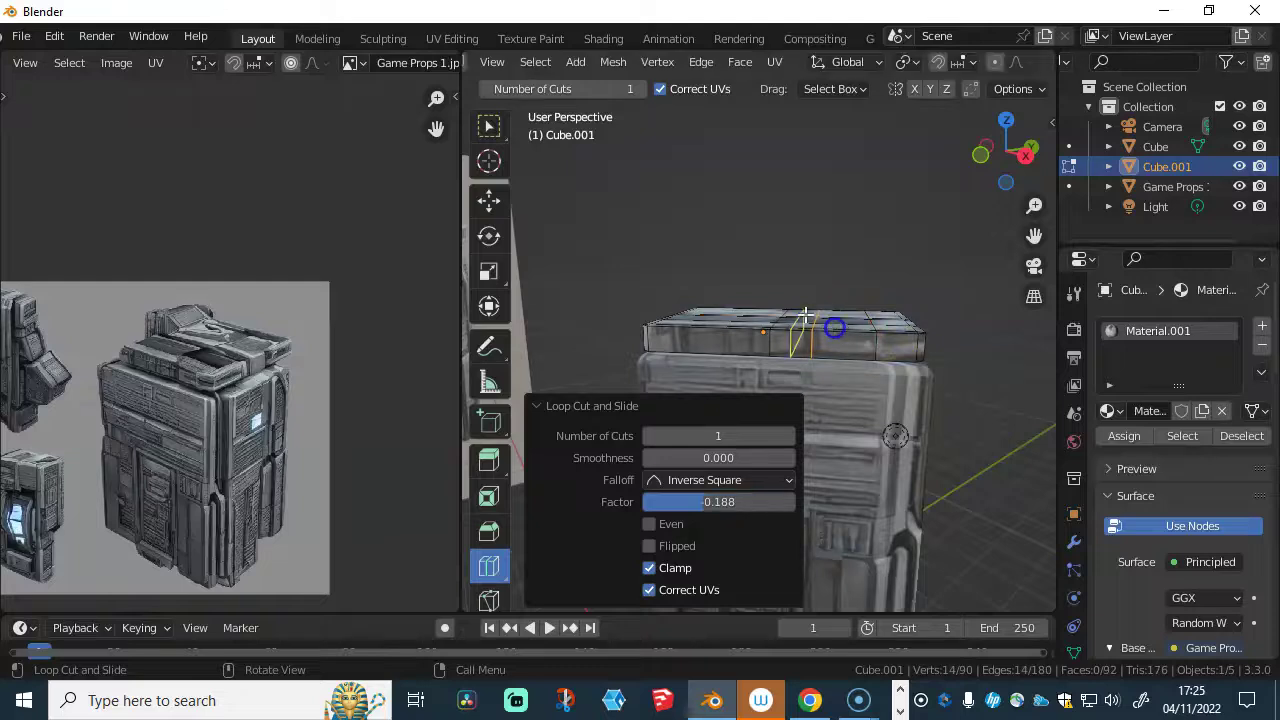
- Add a loop cut near the slab's far short end and a lengthwise one close to its rear long edge
{"action": "left_click_drag", "start_coordinate": [692, 313], "coordinate": [672, 313]}
{"action": "middle_click_drag", "start_coordinate": [672, 313], "coordinate": [634, 397]}
{"action": "left_click", "coordinate": [537, 406]}
{"action": "middle_click_drag", "start_coordinate": [537, 409], "coordinate": [770, 357]}
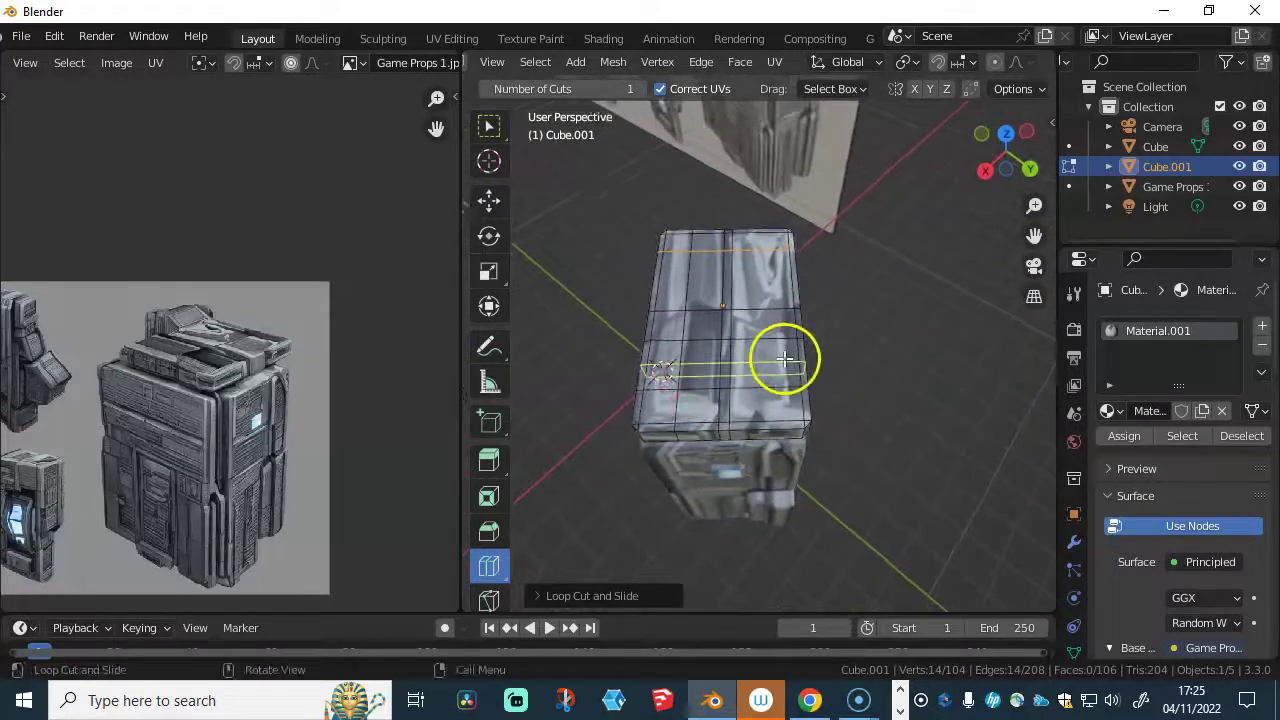
{"action": "left_click_drag", "start_coordinate": [764, 360], "coordinate": [780, 364]}
{"action": "mouse_move", "coordinate": [780, 364]}
{"action": "middle_mouse_down"}
{"action": "mouse_move", "coordinate": [731, 363]}
{"action": "mouse_move", "coordinate": [775, 343]}
{"action": "middle_mouse_up"}
{"action": "middle_click_drag", "start_coordinate": [792, 344], "coordinate": [773, 370]}
{"action": "middle_click_drag", "start_coordinate": [551, 314], "coordinate": [692, 342]}
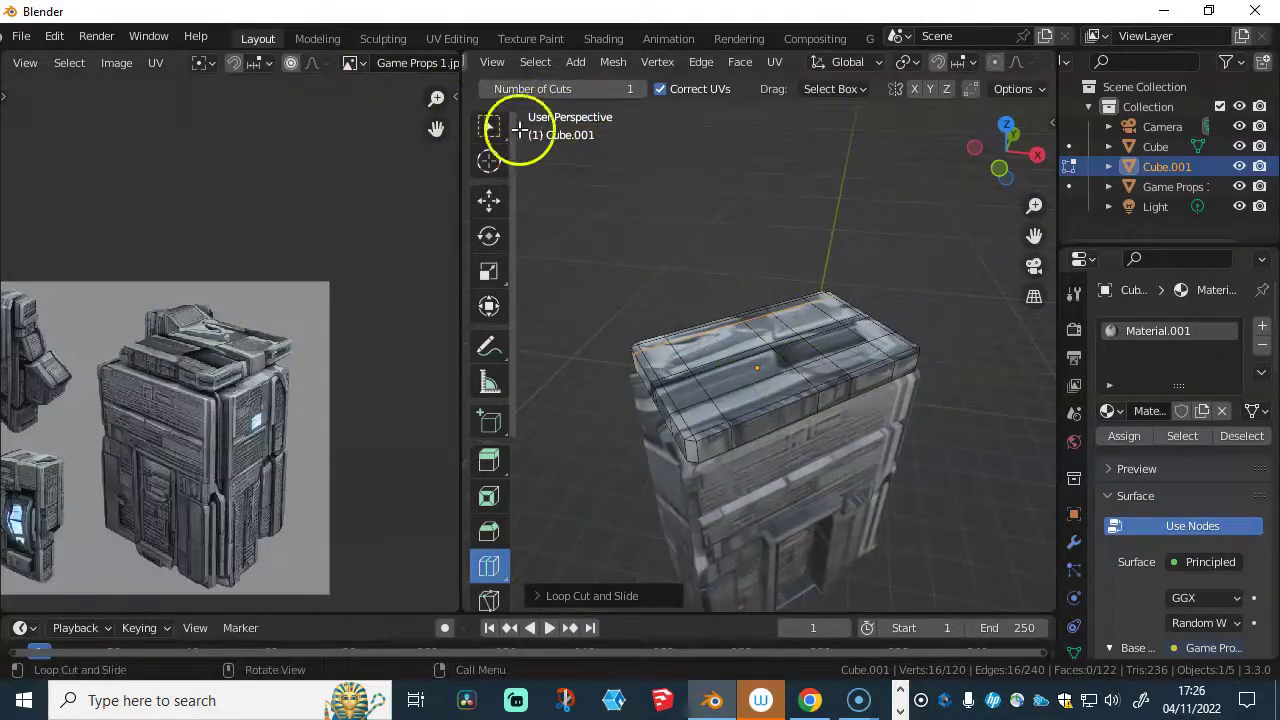
- Select the six top faces along the rear long edge at the slab's far end and move them up along Z as a hump
{"action": "left_click", "coordinate": [489, 199]}
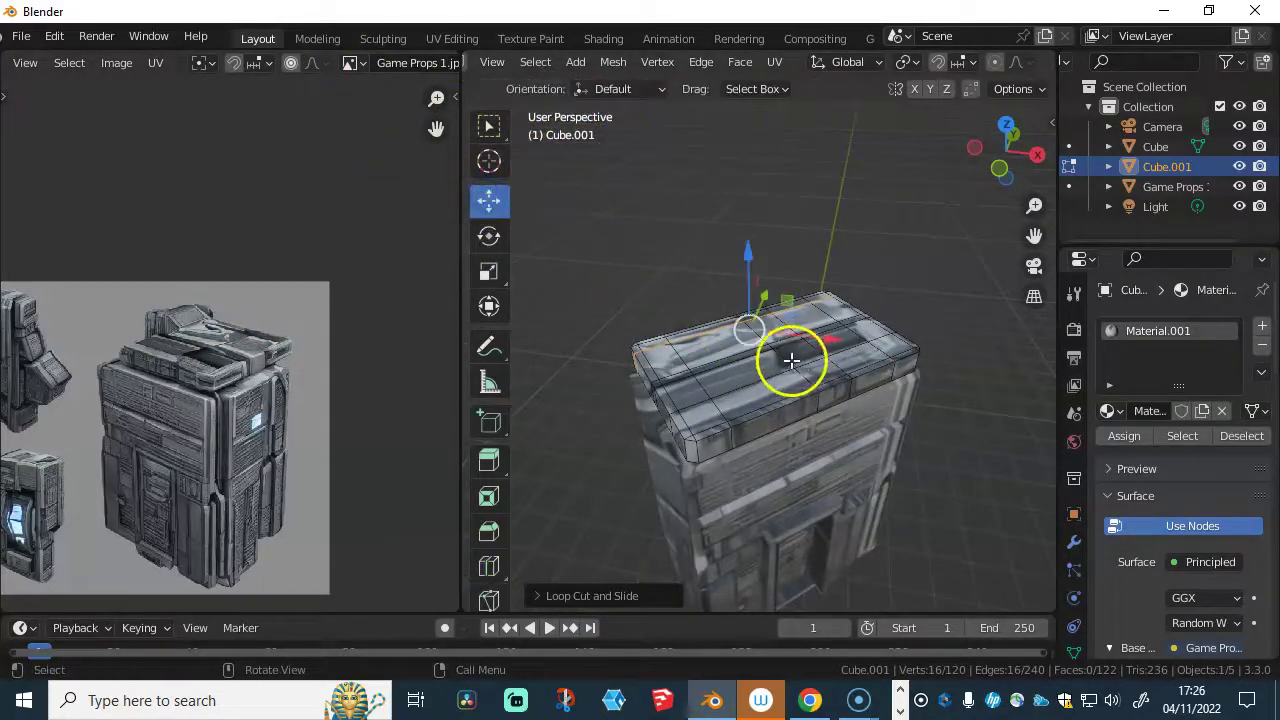
{"action": "left_click", "coordinate": [692, 365]}
{"action": "middle_click_drag", "start_coordinate": [686, 357], "coordinate": [610, 355]}
{"action": "scroll", "coordinate": [700, 310], "scroll_direction": "up", "scroll_amount": 4}
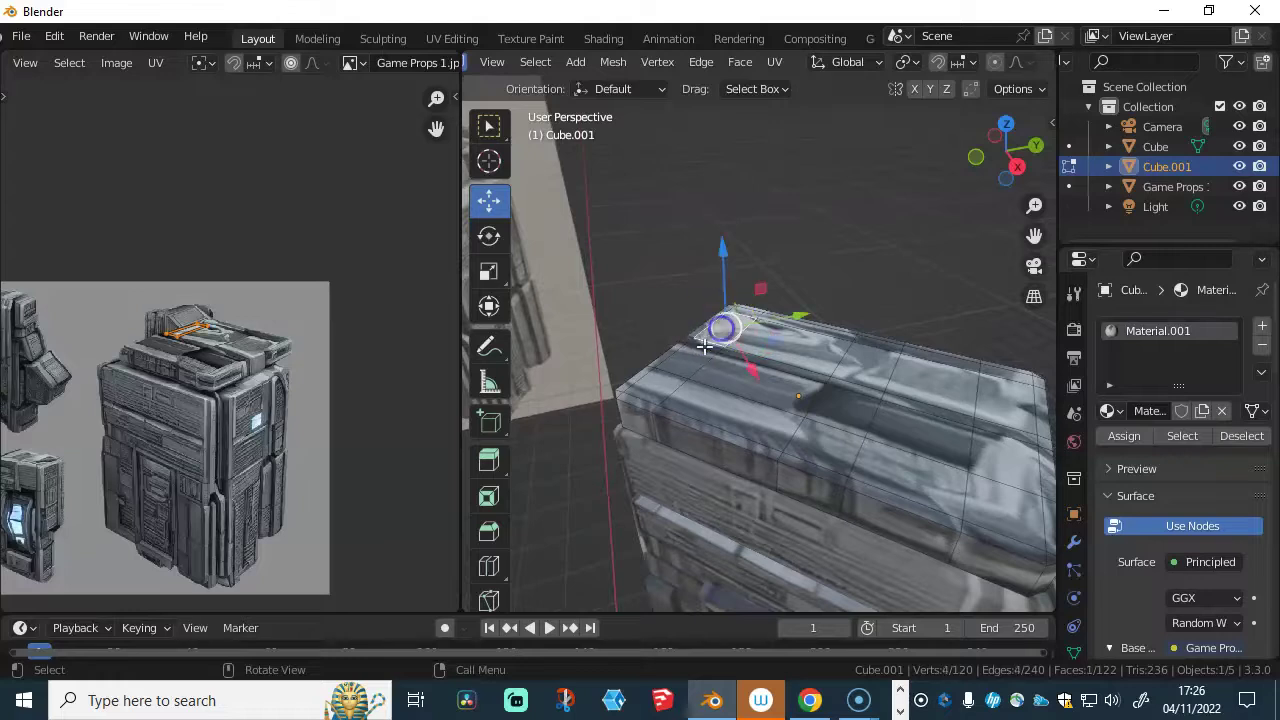
{"action": "middle_click_drag", "start_coordinate": [699, 351], "coordinate": [781, 363]}
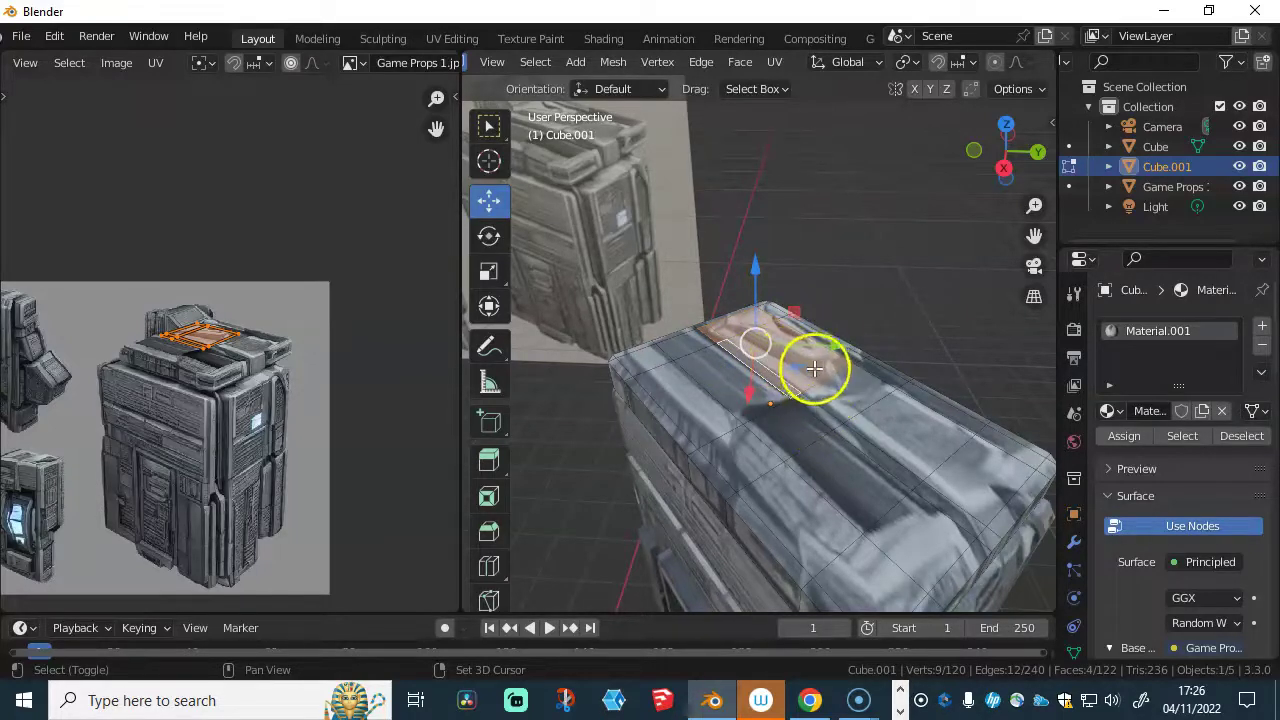
{"action": "mouse_move", "coordinate": [787, 362]}
{"action": "middle_mouse_down"}
{"action": "mouse_move", "coordinate": [757, 409]}
{"action": "mouse_move", "coordinate": [814, 371]}
{"action": "mouse_move", "coordinate": [793, 376]}
{"action": "mouse_move", "coordinate": [808, 366]}
{"action": "mouse_move", "coordinate": [780, 355]}
{"action": "middle_mouse_up"}
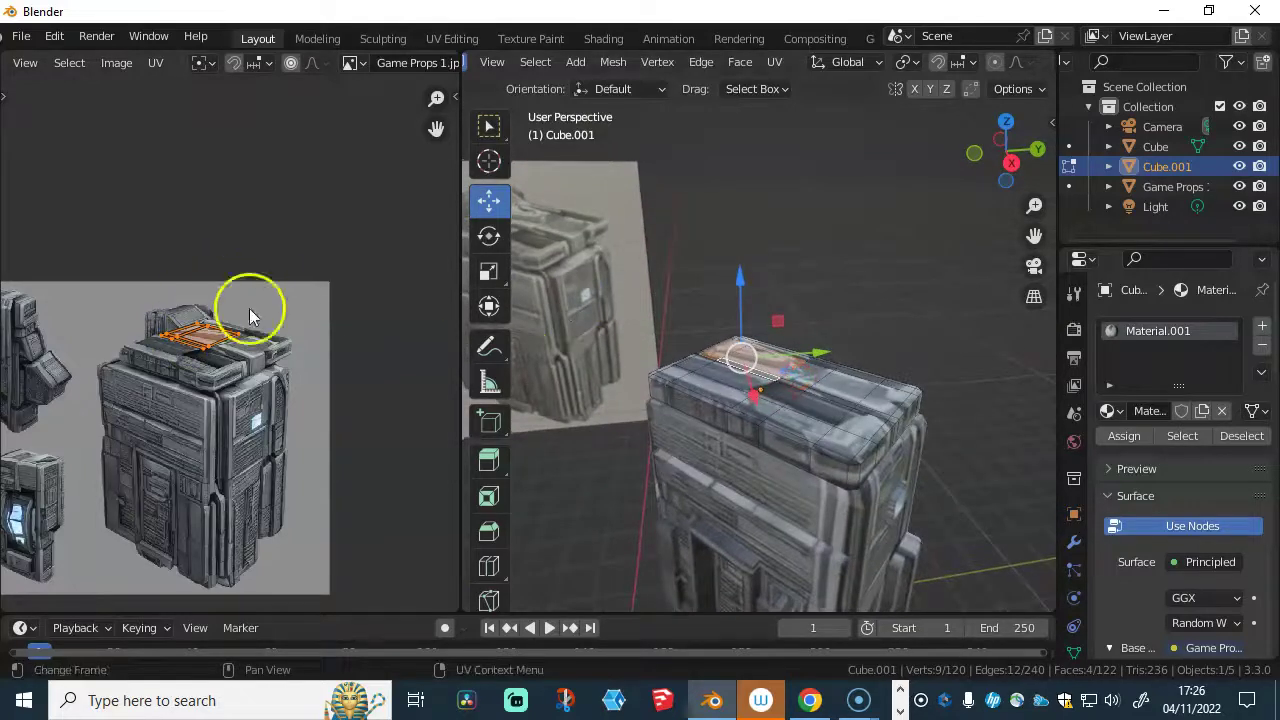
{"action": "middle_click_drag", "start_coordinate": [649, 330], "coordinate": [750, 338]}
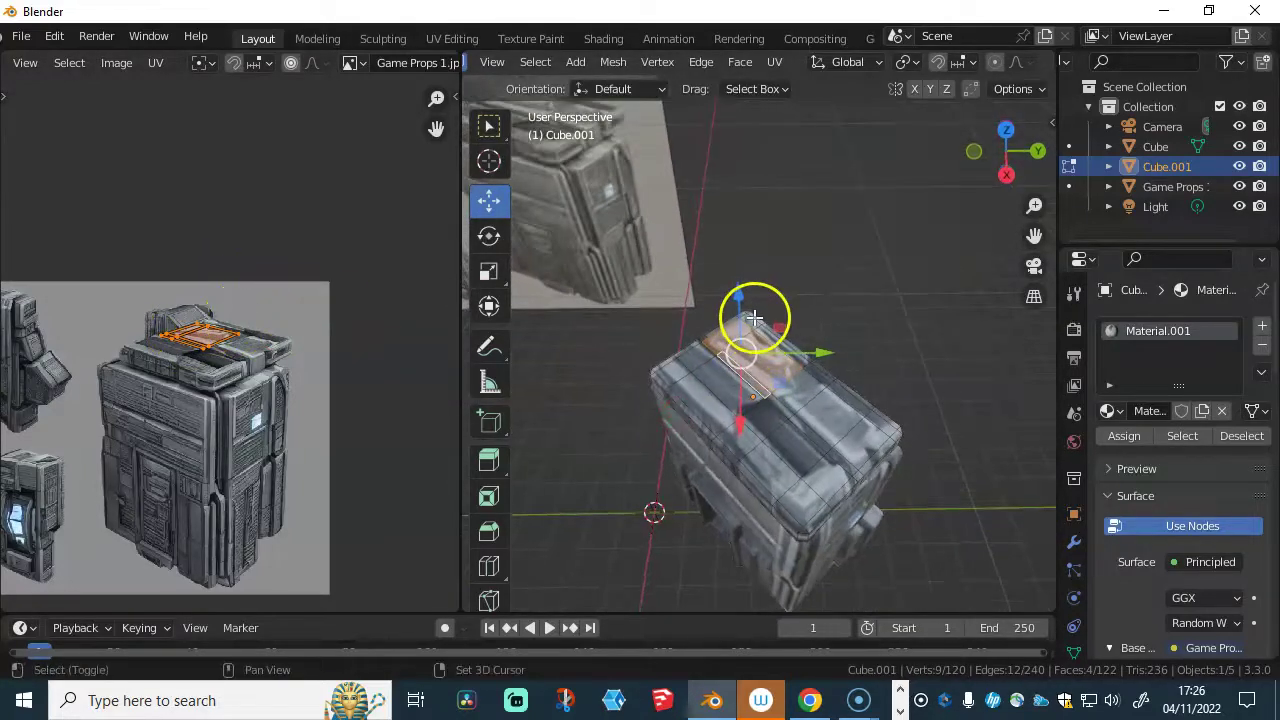
{"action": "middle_click_drag", "start_coordinate": [769, 384], "coordinate": [845, 299]}
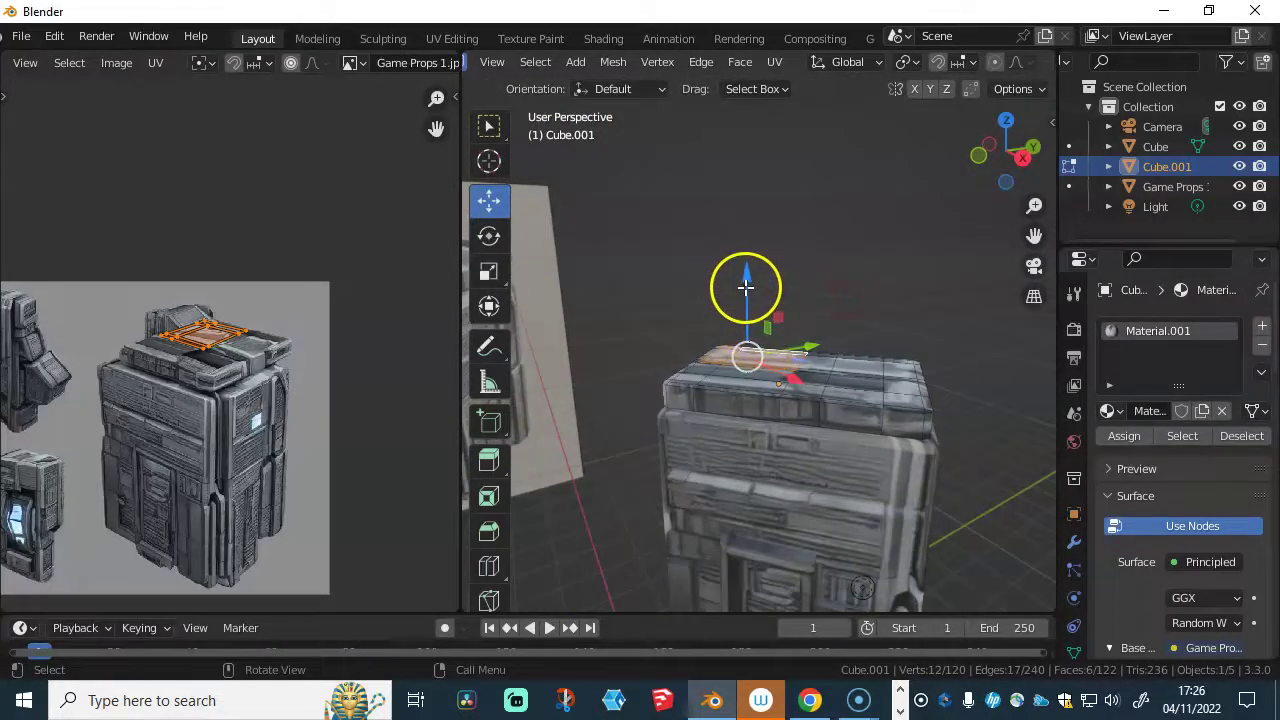
{"action": "left_click_drag", "start_coordinate": [746, 291], "coordinate": [749, 261]}
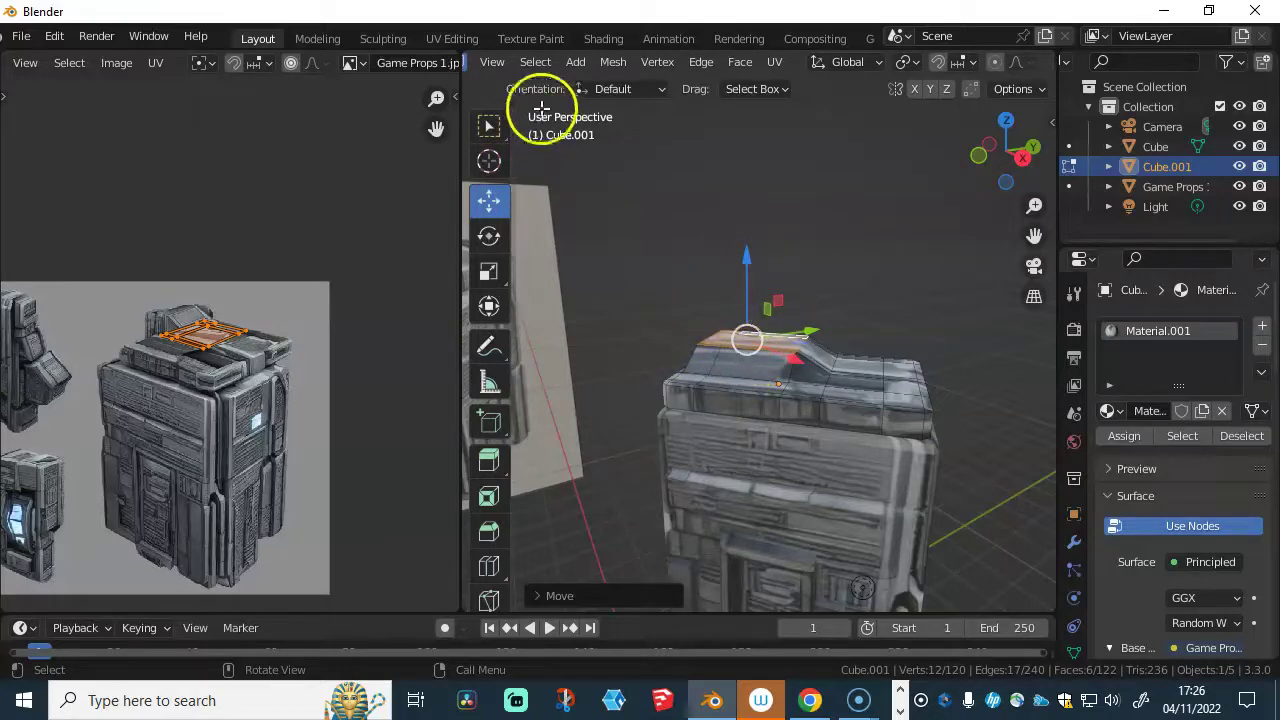
- Rotate the raised faces freehand to tilt the top of the hump
{"action": "left_click", "coordinate": [489, 240]}
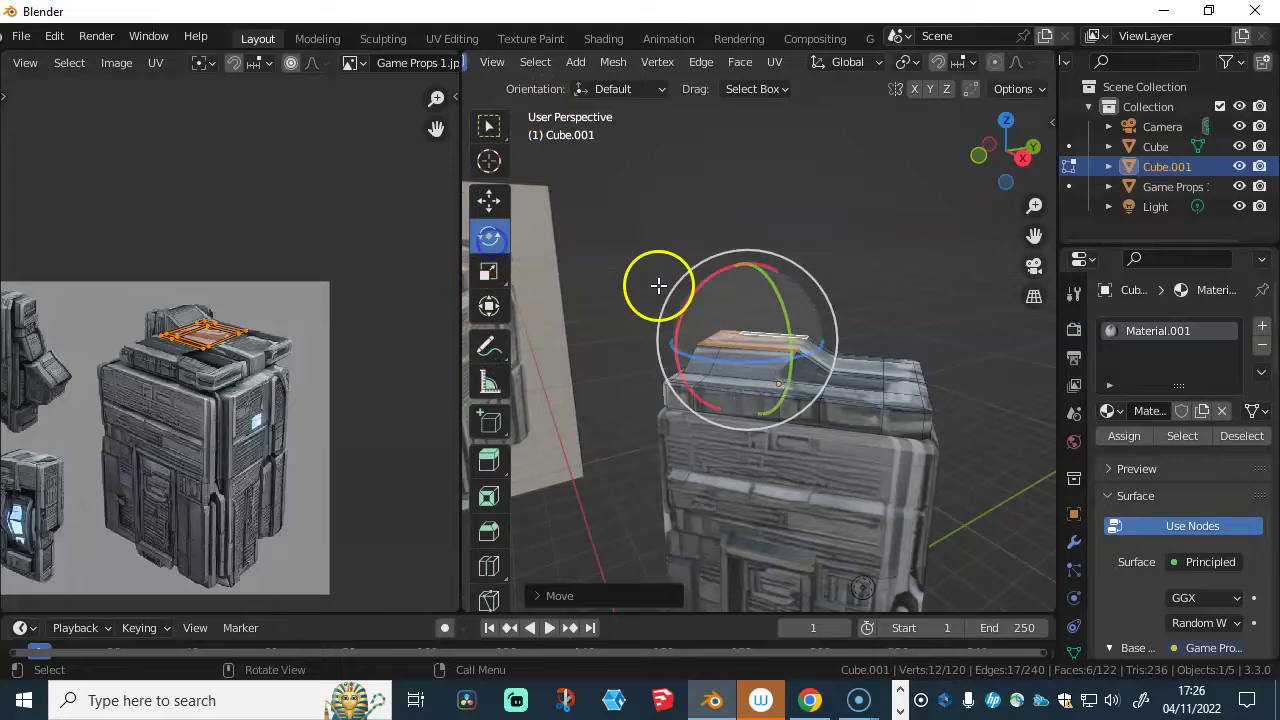
{"action": "mouse_move", "coordinate": [805, 316]}
{"action": "left_mouse_down"}
{"action": "mouse_move", "coordinate": [817, 326]}
{"action": "mouse_move", "coordinate": [737, 323]}
{"action": "mouse_move", "coordinate": [751, 303]}
{"action": "mouse_move", "coordinate": [823, 337]}
{"action": "mouse_move", "coordinate": [790, 345]}
{"action": "mouse_move", "coordinate": [811, 320]}
{"action": "mouse_move", "coordinate": [818, 330]}
{"action": "left_mouse_up"}
{"action": "middle_click_drag", "start_coordinate": [818, 330], "coordinate": [679, 331]}
{"action": "left_click_drag", "start_coordinate": [752, 345], "coordinate": [735, 378]}
{"action": "middle_click_drag", "start_coordinate": [735, 378], "coordinate": [800, 357]}
- Select the two faces at the outer end of the hump's top and rotate them to adjust its slant
{"action": "left_click", "coordinate": [812, 341]}
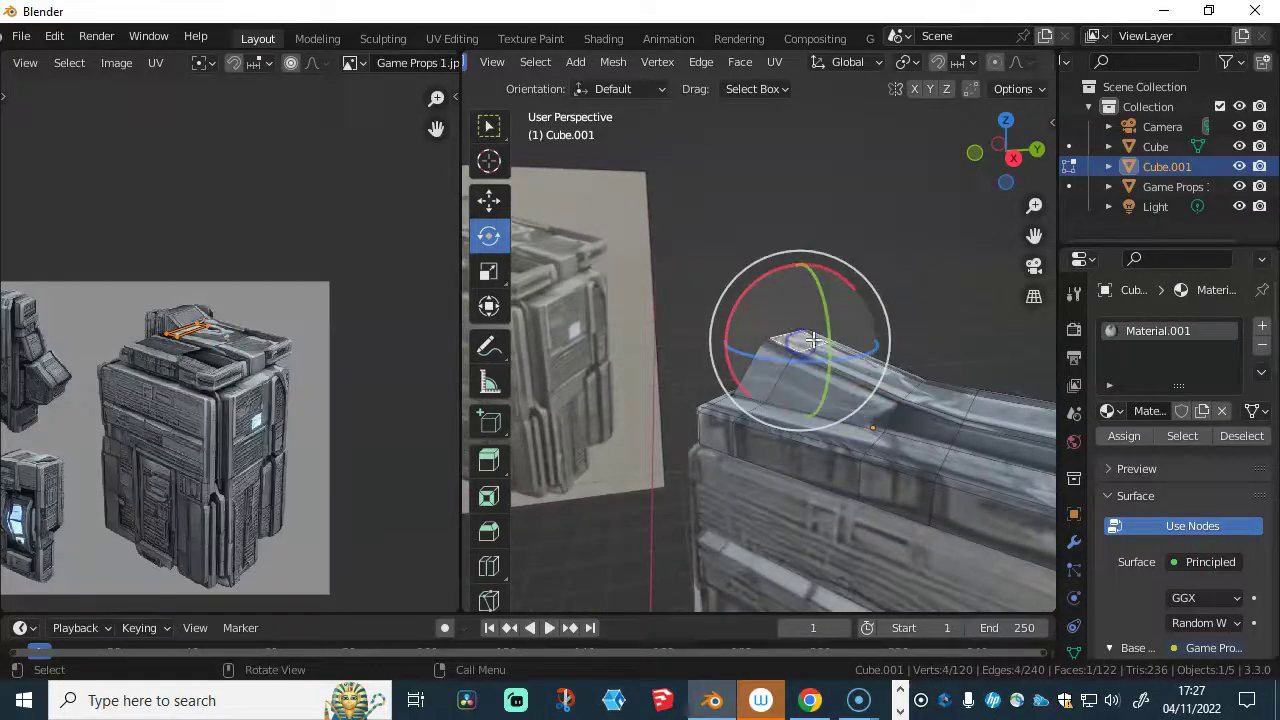
{"action": "middle_click_drag", "start_coordinate": [857, 320], "coordinate": [764, 317]}
{"action": "left_click_drag", "start_coordinate": [787, 304], "coordinate": [742, 330]}
{"action": "middle_click_drag", "start_coordinate": [742, 330], "coordinate": [762, 405]}
{"action": "left_click_drag", "start_coordinate": [748, 385], "coordinate": [768, 373]}
{"action": "middle_click_drag", "start_coordinate": [770, 375], "coordinate": [837, 353]}
{"action": "left_click_drag", "start_coordinate": [837, 353], "coordinate": [830, 318]}
{"action": "middle_click_drag", "start_coordinate": [830, 318], "coordinate": [797, 346]}
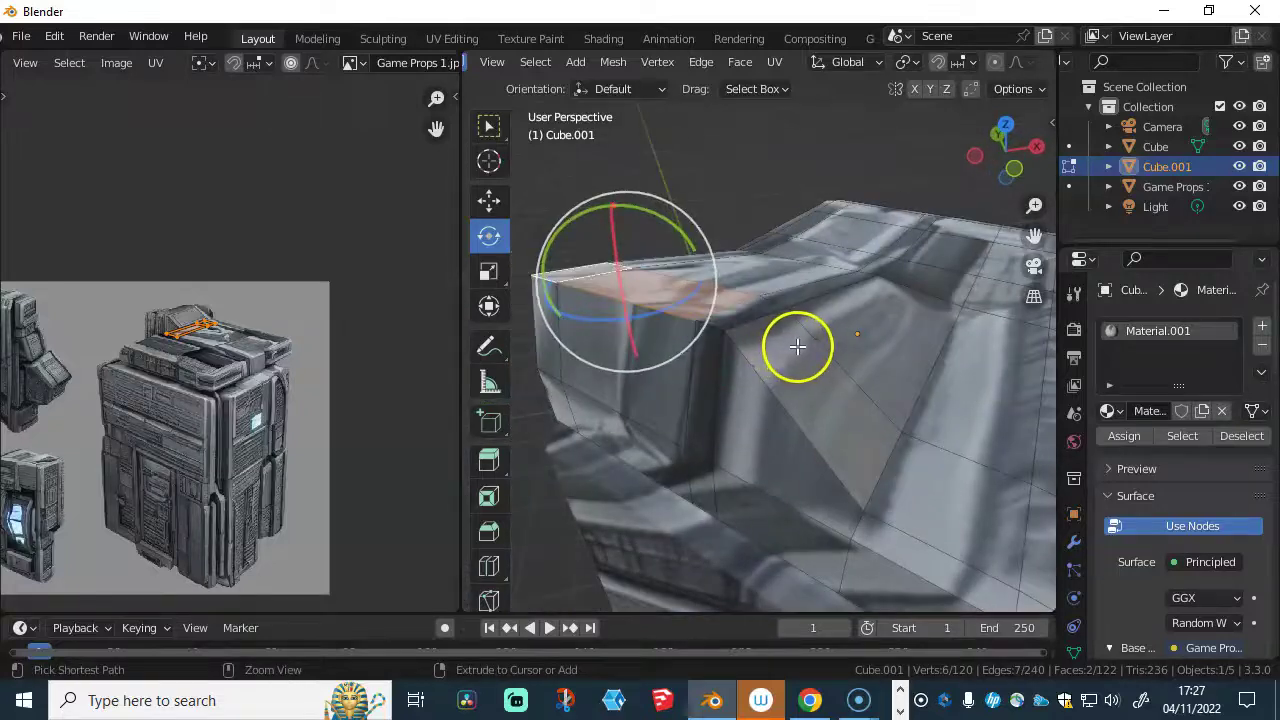
- Add the adjoining narrow strip face to the hump's end selection and tilt the three faces with a slight trackball rotation
{"action": "middle_click_drag", "start_coordinate": [873, 329], "coordinate": [774, 294]}
{"action": "left_click", "coordinate": [816, 298], "text": "shift"}
{"action": "key", "text": "ctrl+z"}
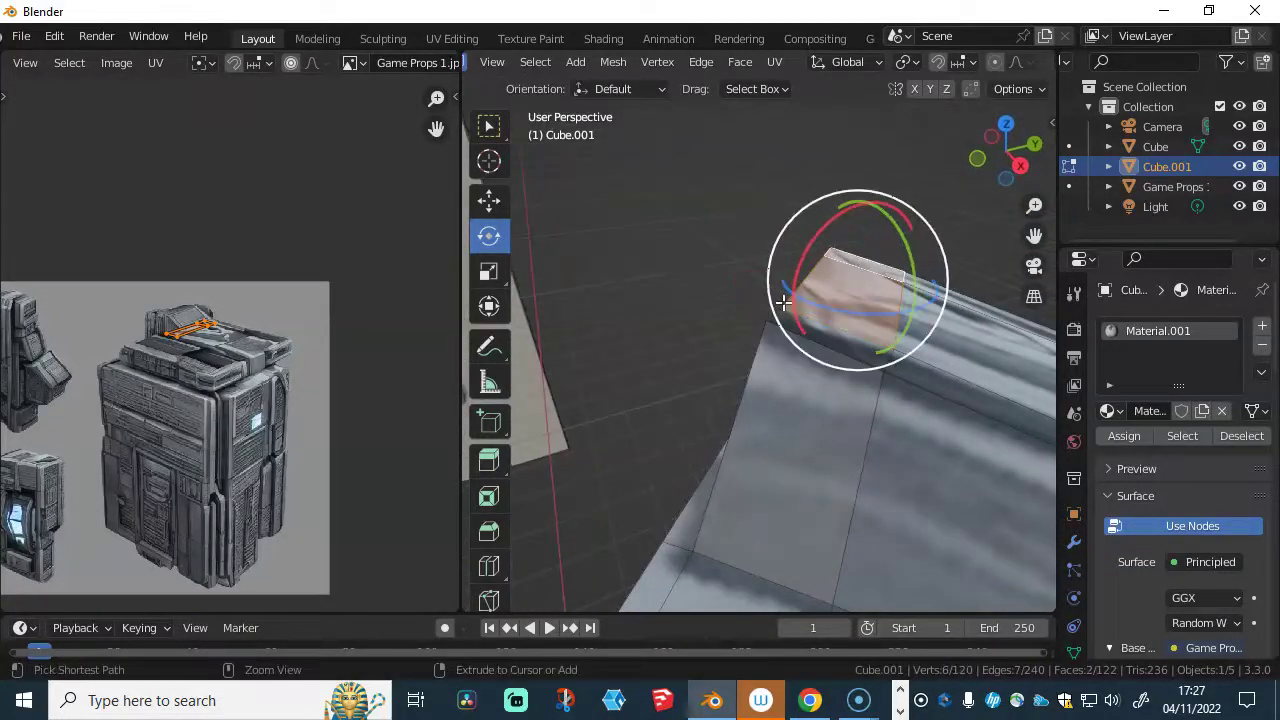
{"action": "middle_click_drag", "start_coordinate": [777, 349], "coordinate": [726, 246]}
{"action": "left_click", "coordinate": [845, 323], "text": "shift"}
{"action": "mouse_move", "coordinate": [680, 242]}
{"action": "left_mouse_down"}
{"action": "mouse_move", "coordinate": [663, 257]}
{"action": "mouse_move", "coordinate": [676, 256]}
{"action": "left_mouse_up"}
{"action": "middle_click_drag", "start_coordinate": [794, 294], "coordinate": [690, 252]}
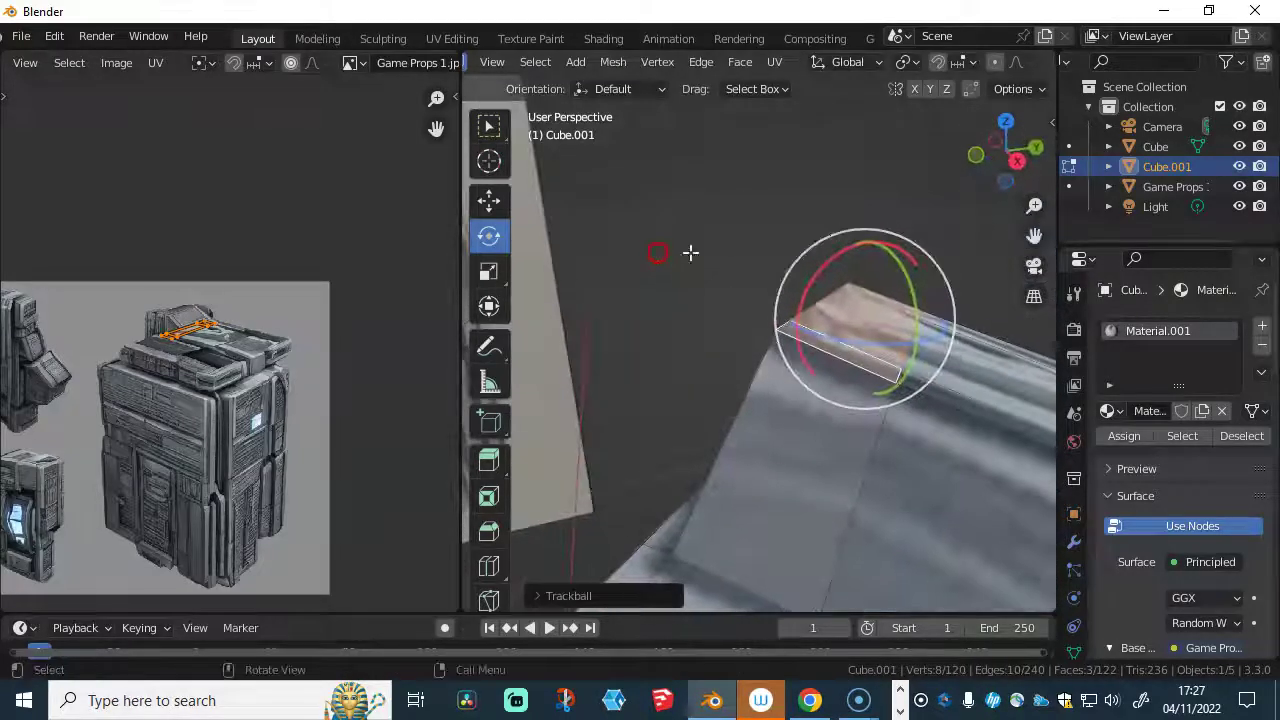
- Rotate the hump's three end faces further so their ridge angle resembles the reference image
{"action": "middle_click_drag", "start_coordinate": [882, 305], "coordinate": [753, 373]}
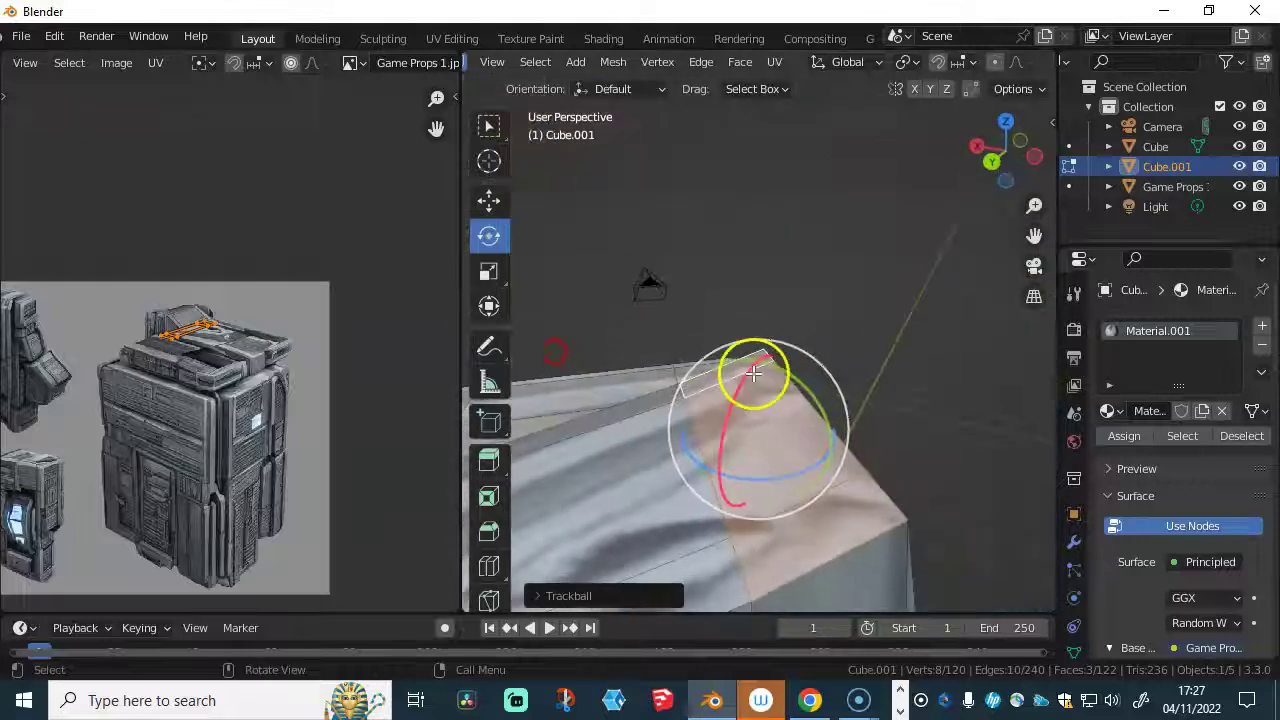
{"action": "left_click_drag", "start_coordinate": [733, 407], "coordinate": [755, 355]}
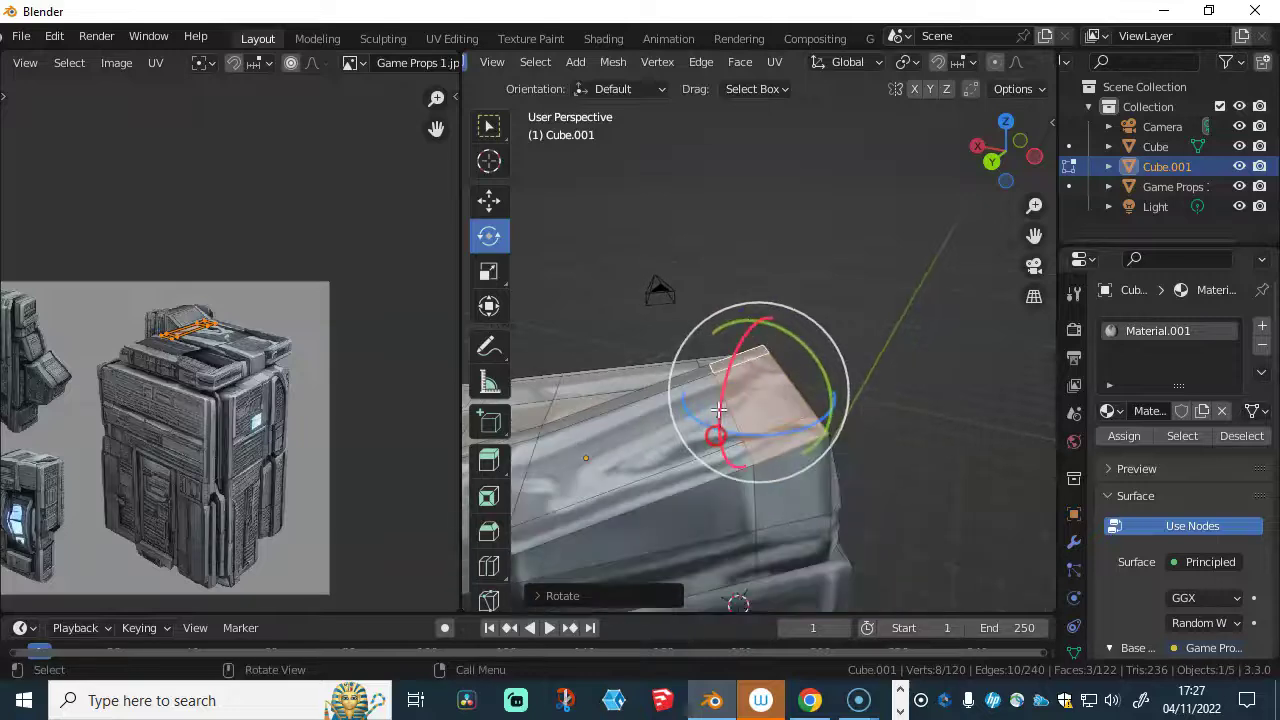
{"action": "middle_click_drag", "start_coordinate": [718, 410], "coordinate": [850, 362]}
{"action": "left_click_drag", "start_coordinate": [841, 368], "coordinate": [845, 361]}
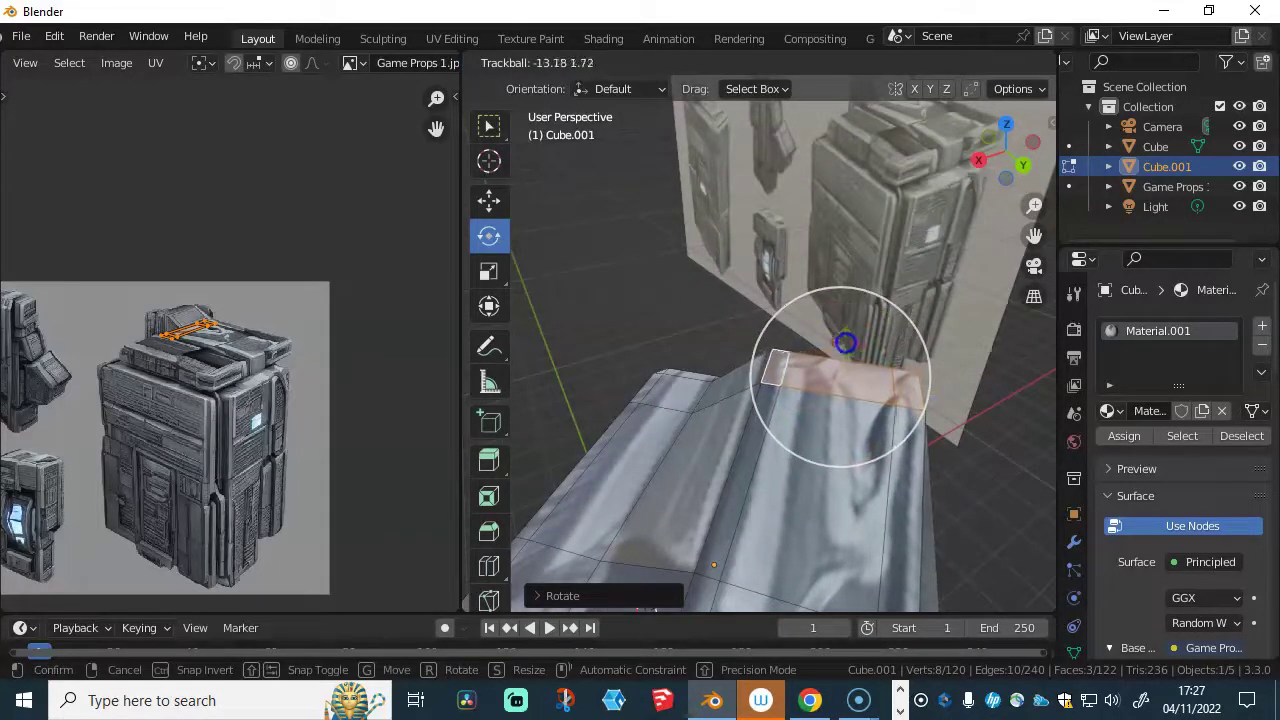
{"action": "left_click_drag", "start_coordinate": [843, 343], "coordinate": [843, 343]}
{"action": "middle_click_drag", "start_coordinate": [646, 340], "coordinate": [719, 344]}
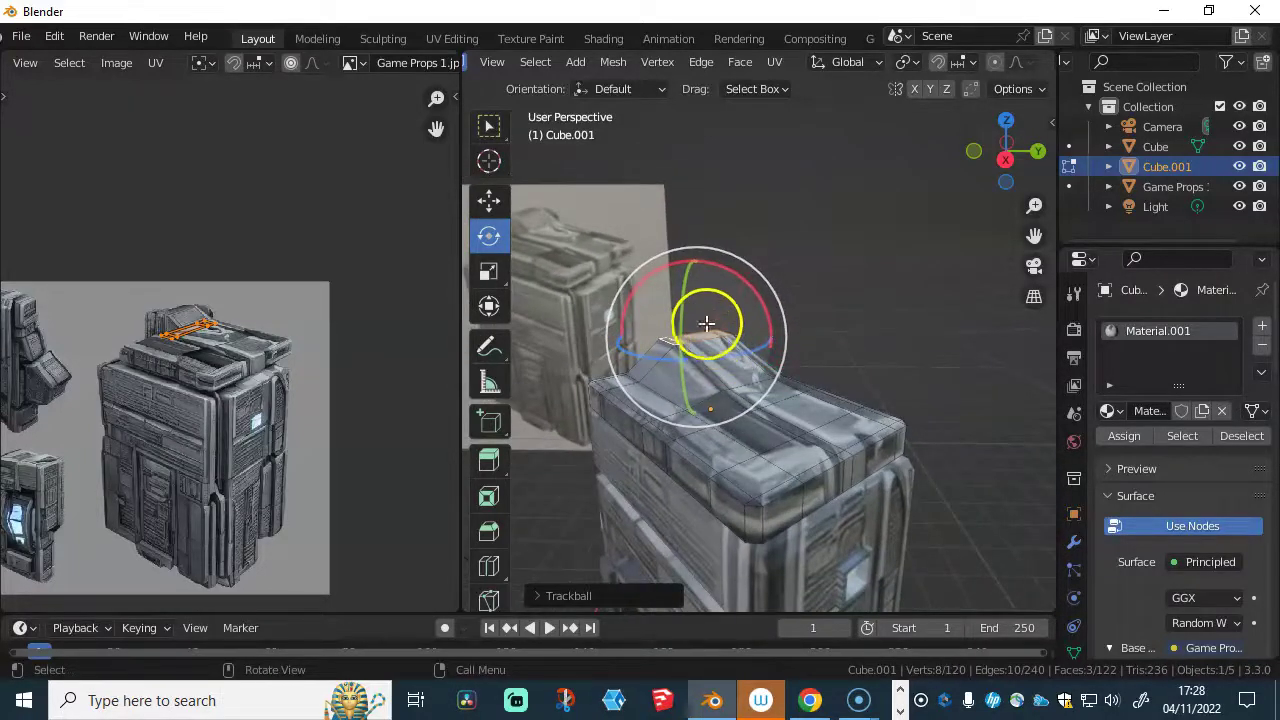
- Add two loop cuts across the hump, one close to its outer end and one farther down its slope
{"action": "left_click", "coordinate": [484, 200]}
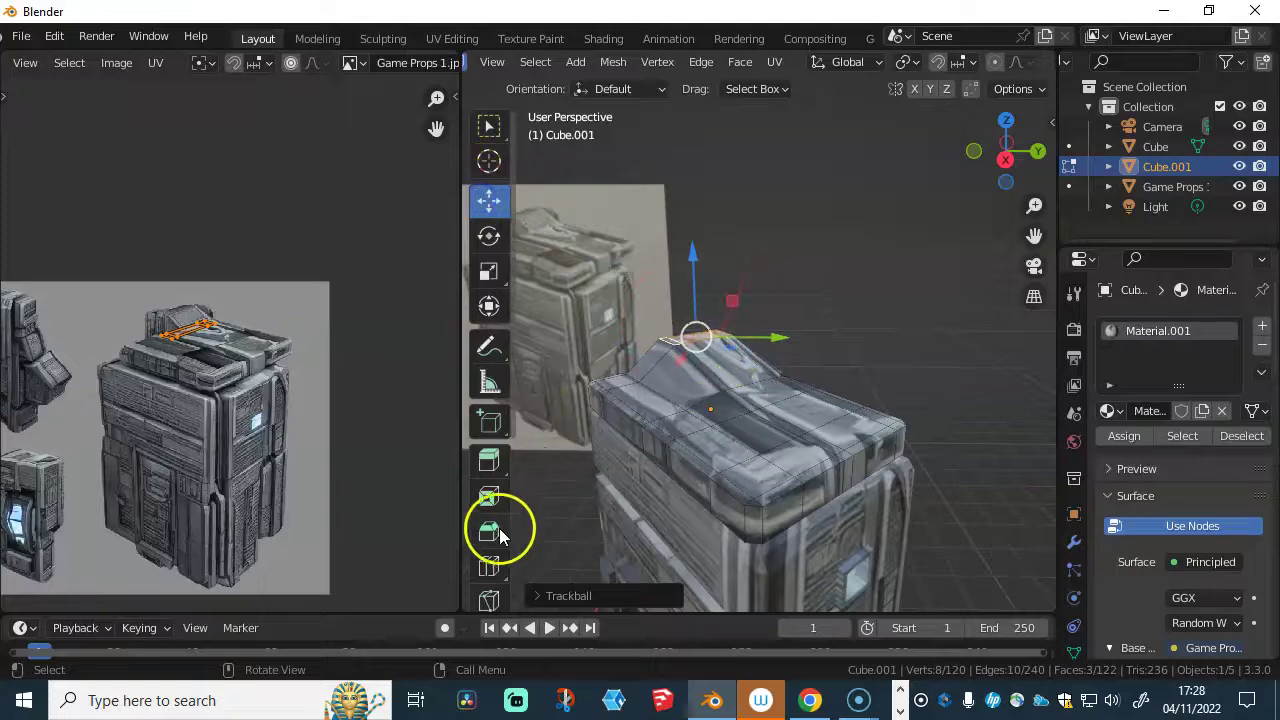
{"action": "left_click", "coordinate": [487, 566]}
{"action": "middle_click_drag", "start_coordinate": [740, 520], "coordinate": [560, 335]}
{"action": "middle_click_drag", "start_coordinate": [744, 370], "coordinate": [690, 425]}
{"action": "left_click_drag", "start_coordinate": [721, 346], "coordinate": [722, 336]}
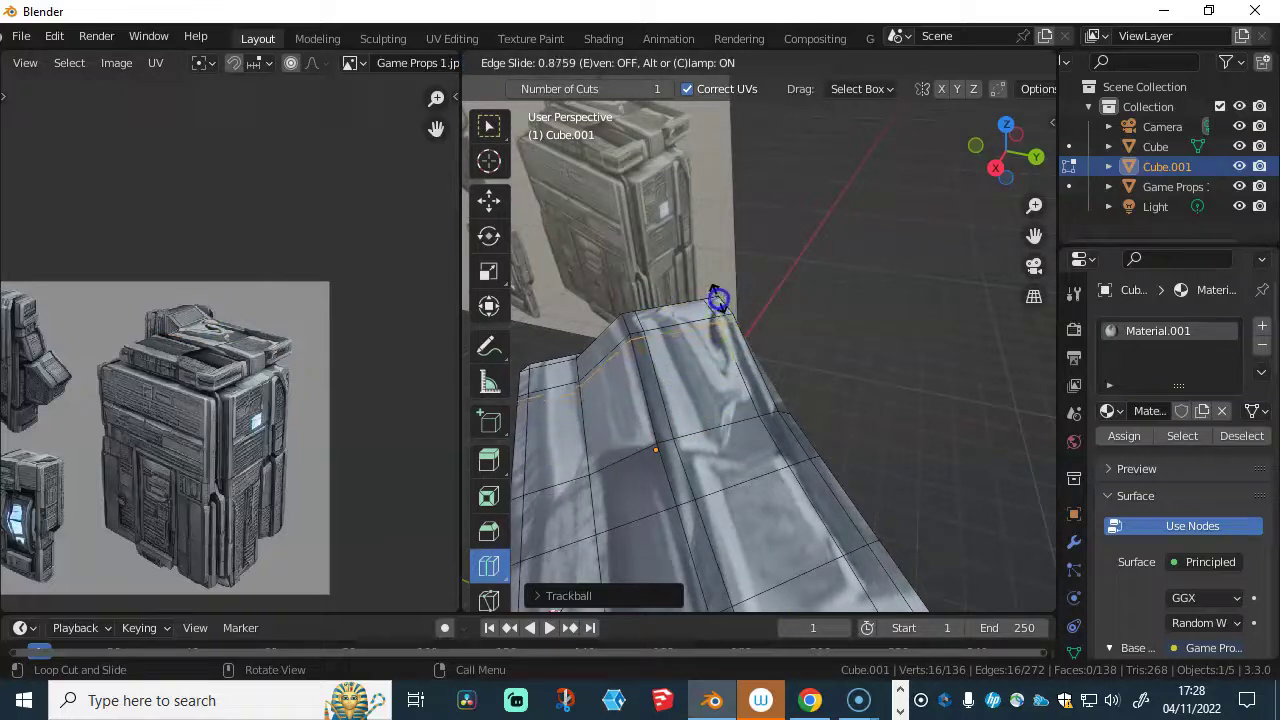
{"action": "left_click_drag", "start_coordinate": [716, 299], "coordinate": [716, 300]}
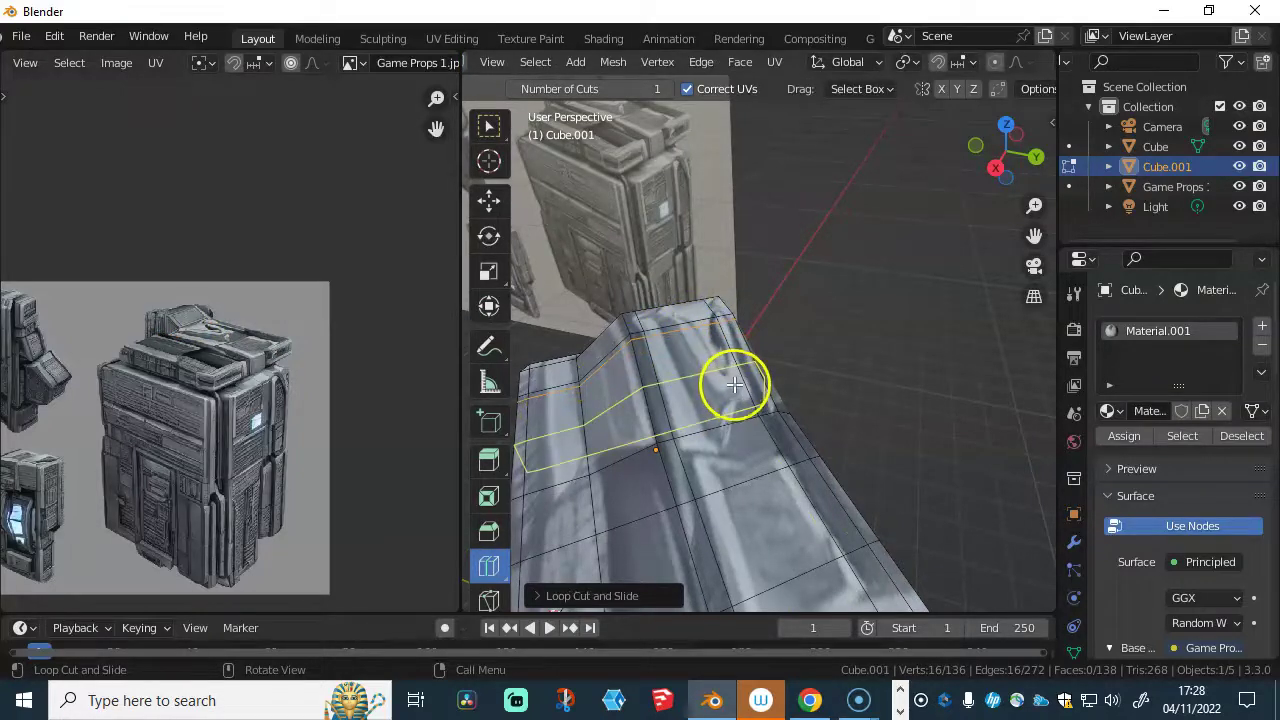
{"action": "mouse_move", "coordinate": [719, 376]}
{"action": "left_mouse_down"}
{"action": "mouse_move", "coordinate": [717, 362]}
{"action": "mouse_move", "coordinate": [724, 387]}
{"action": "left_mouse_up"}
- Add two horizontal loop cuts around the slab's side walls to divide them into bands
{"action": "middle_click_drag", "start_coordinate": [657, 400], "coordinate": [738, 347]}
{"action": "left_click", "coordinate": [732, 342]}
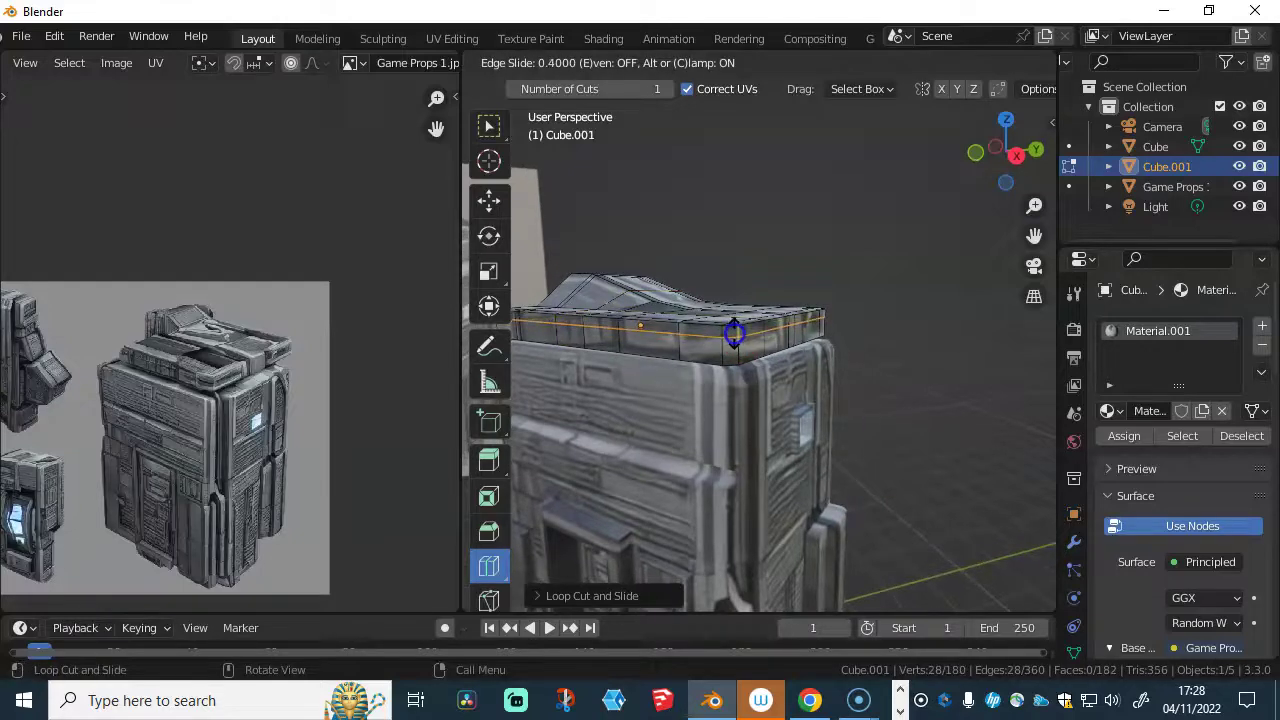
{"action": "left_click_drag", "start_coordinate": [733, 333], "coordinate": [733, 348]}
{"action": "middle_click_drag", "start_coordinate": [733, 348], "coordinate": [691, 314]}
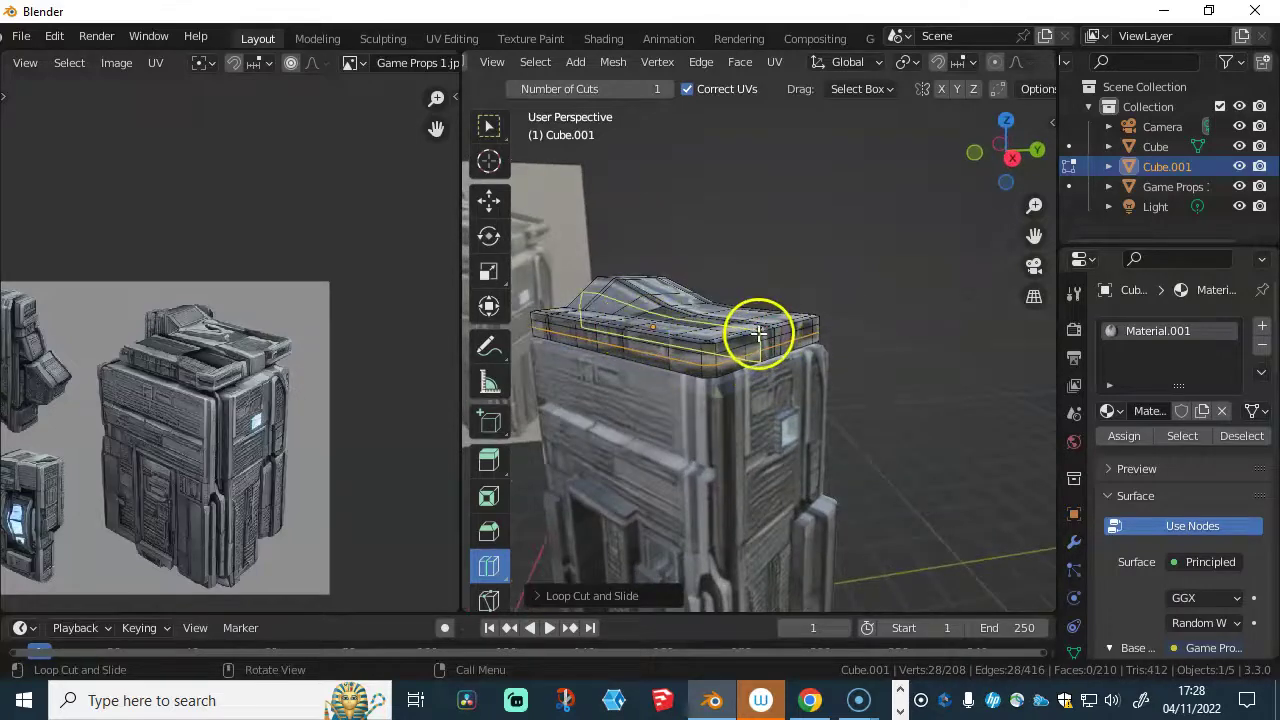
- Select the long panel beside the hump, including its faces down the slab's near short end, and extrude it slightly outward
{"action": "left_click", "coordinate": [488, 201]}
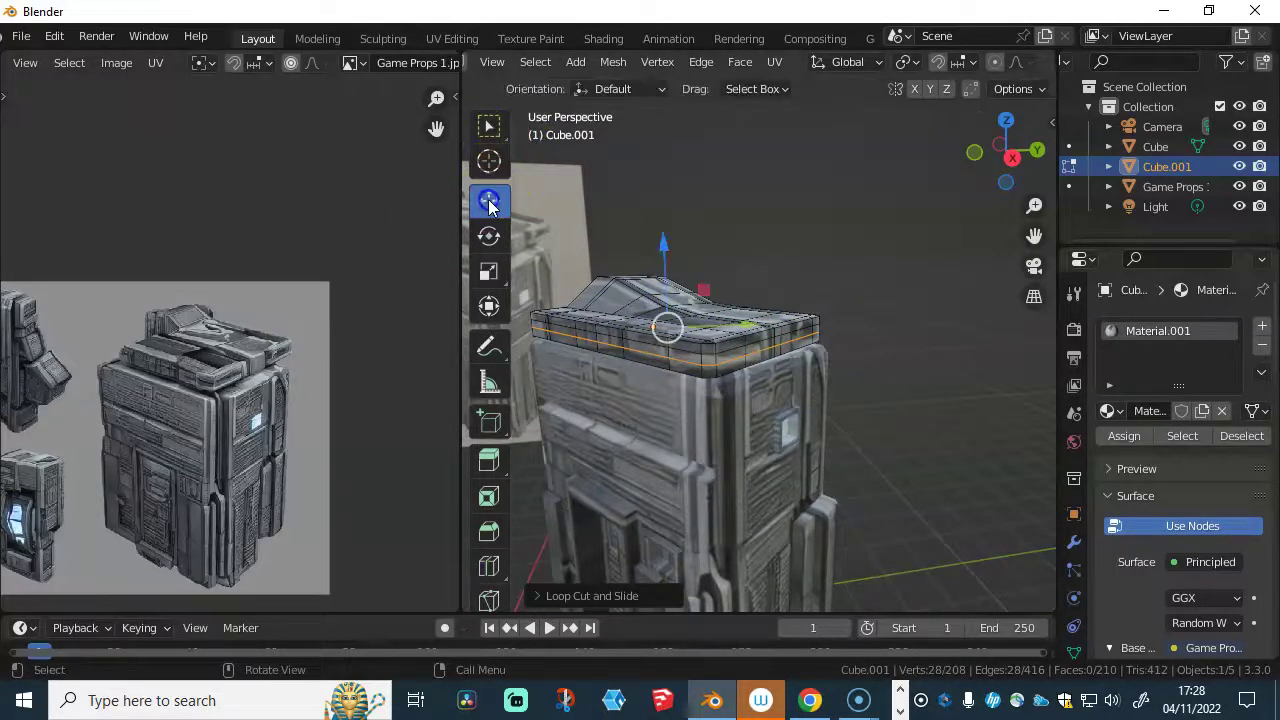
{"action": "scroll", "coordinate": [797, 354], "scroll_direction": "up", "scroll_amount": 3}
{"action": "middle_click_drag", "start_coordinate": [797, 354], "coordinate": [697, 338]}
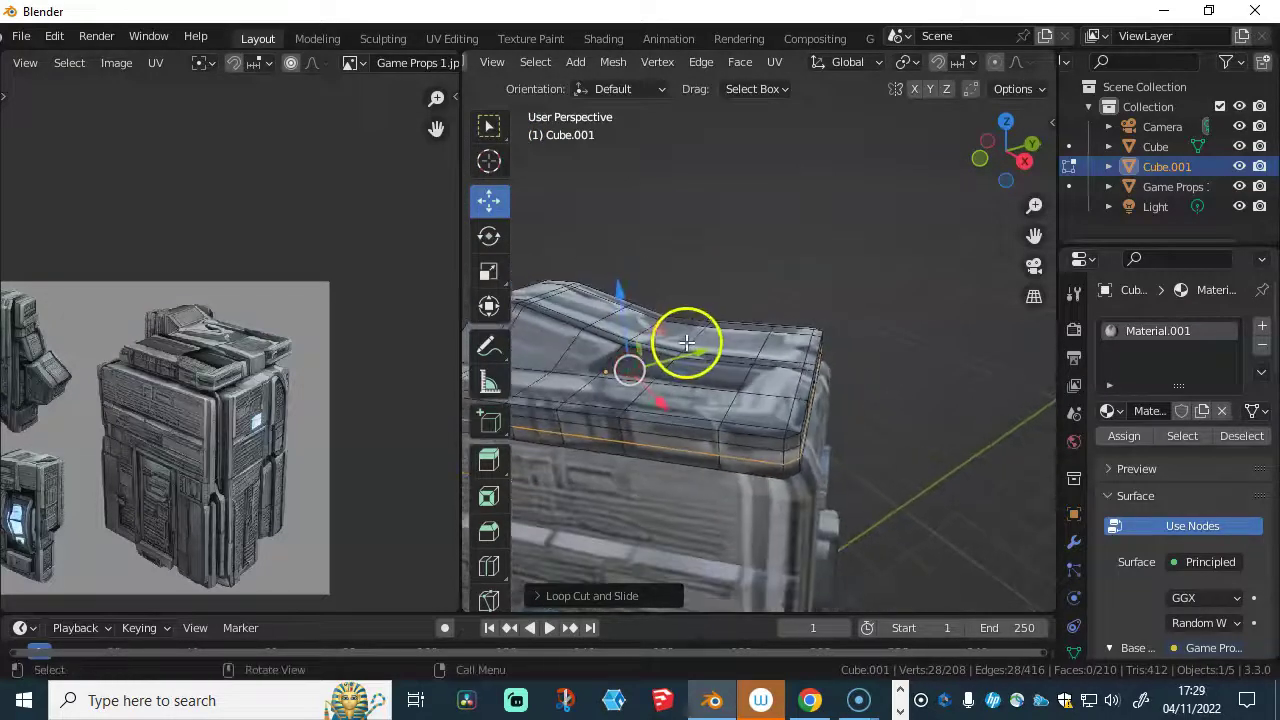
{"action": "left_click", "coordinate": [687, 343]}
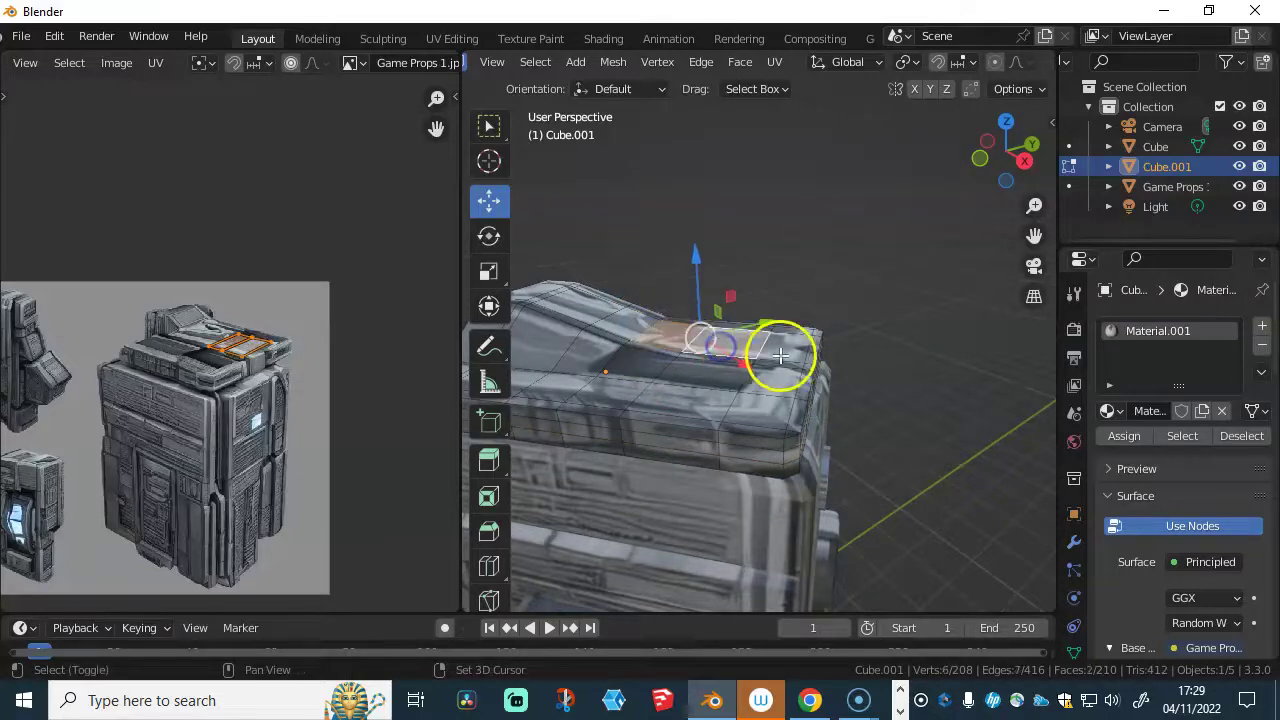
{"action": "middle_click_drag", "start_coordinate": [826, 371], "coordinate": [735, 349]}
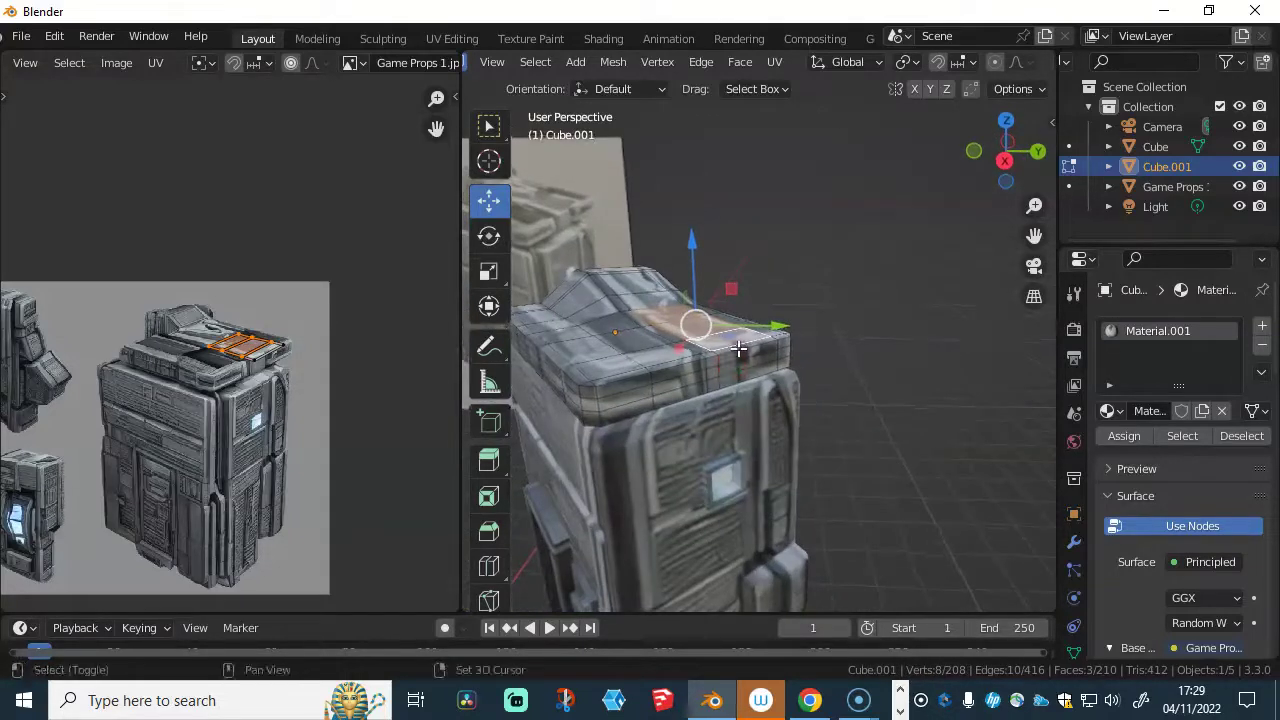
{"action": "middle_click_drag", "start_coordinate": [739, 377], "coordinate": [713, 394]}
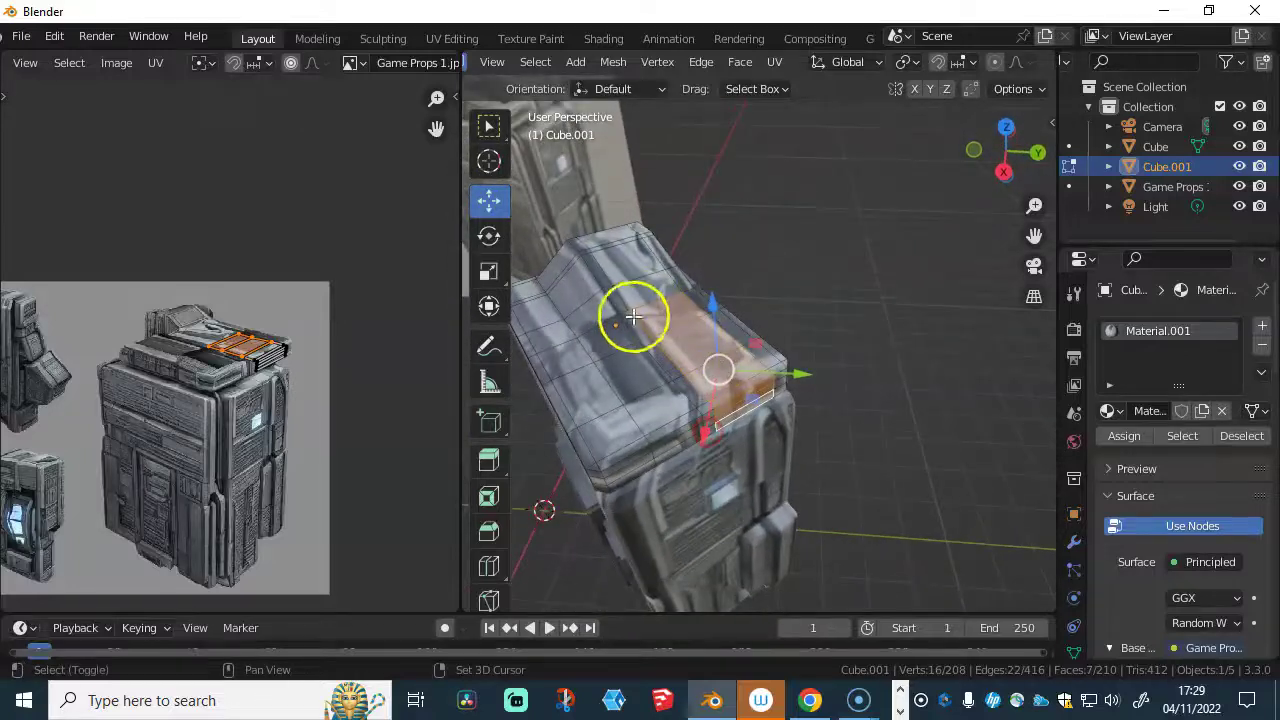
{"action": "middle_click_drag", "start_coordinate": [690, 397], "coordinate": [818, 356]}
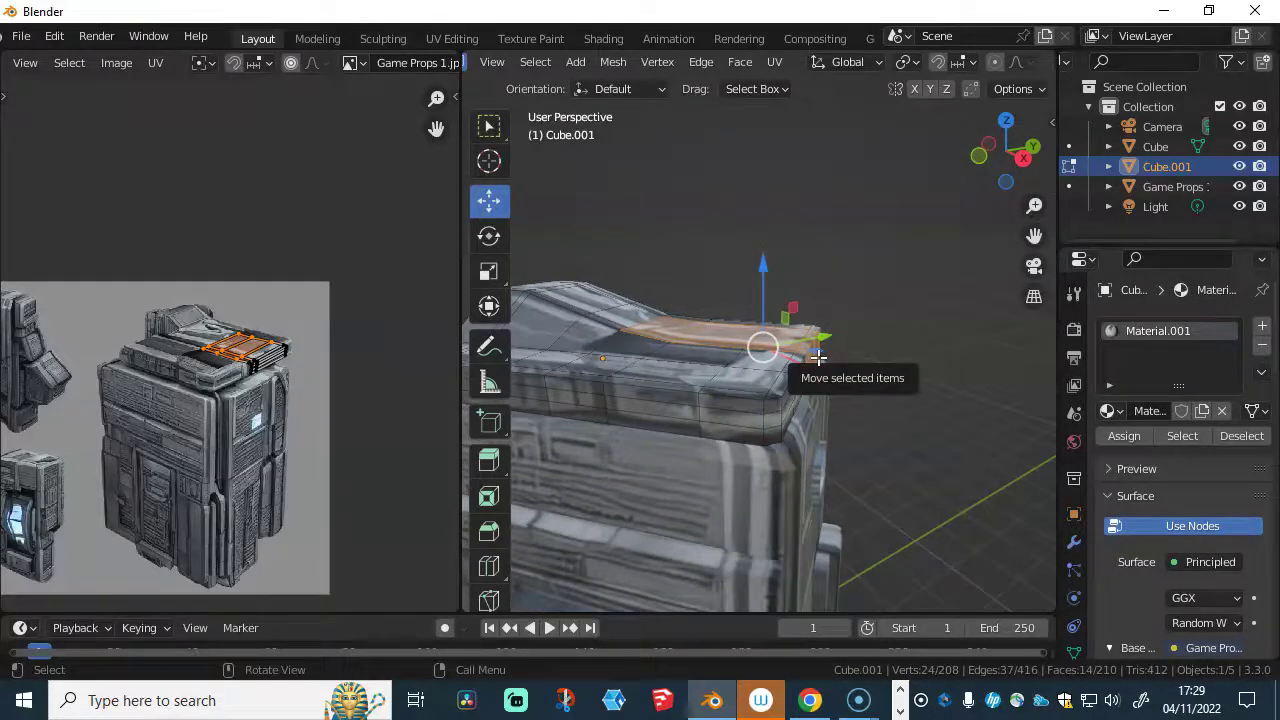
{"action": "key", "text": "e"}
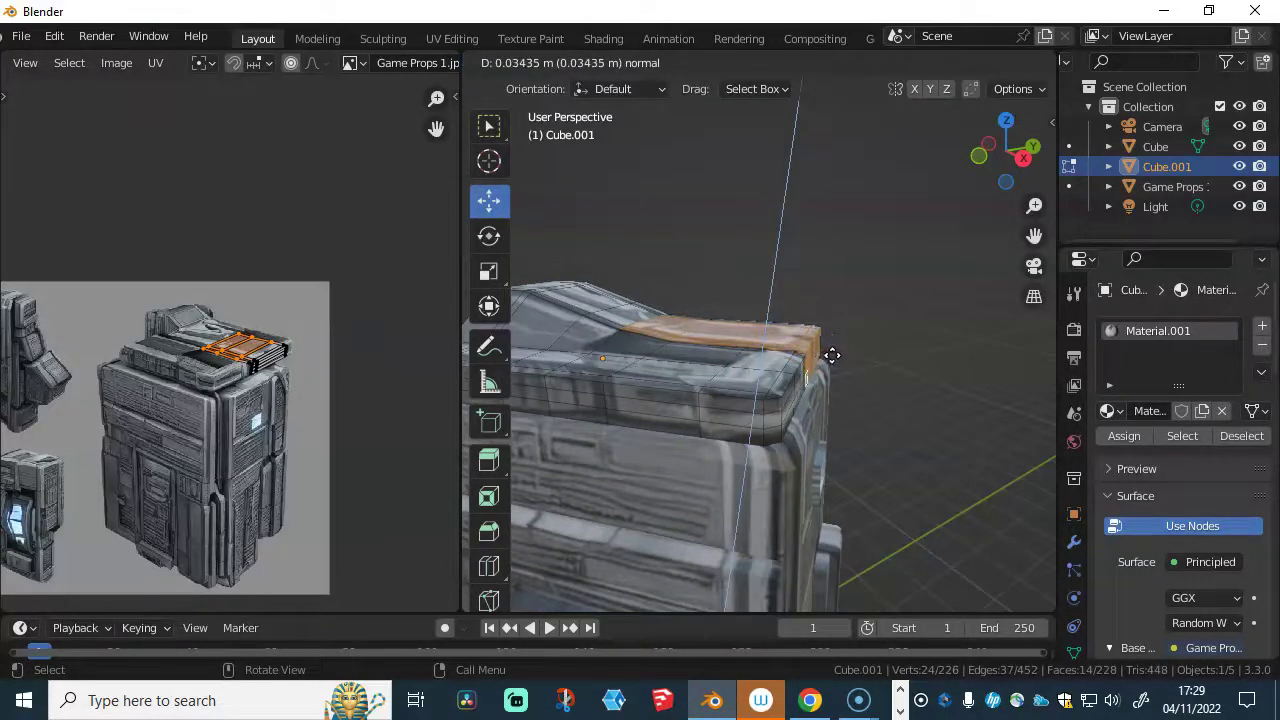
{"action": "left_click", "coordinate": [836, 352]}
- Move the extruded panel slightly outward past the slab's near short end
{"action": "middle_click_drag", "start_coordinate": [836, 352], "coordinate": [566, 367]}
{"action": "middle_click_drag", "start_coordinate": [796, 336], "coordinate": [706, 397]}
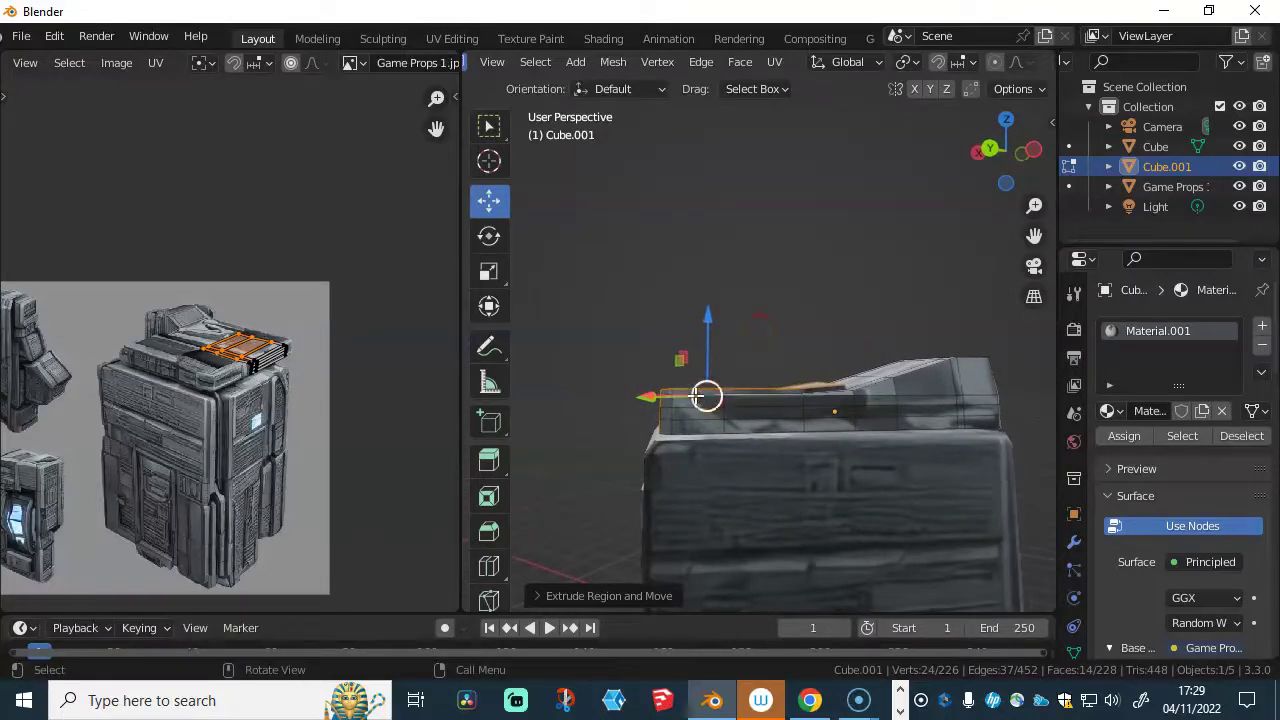
{"action": "left_click_drag", "start_coordinate": [706, 397], "coordinate": [674, 391]}
{"action": "middle_click_drag", "start_coordinate": [674, 391], "coordinate": [817, 384]}
{"action": "middle_click_drag", "start_coordinate": [706, 384], "coordinate": [783, 378]}
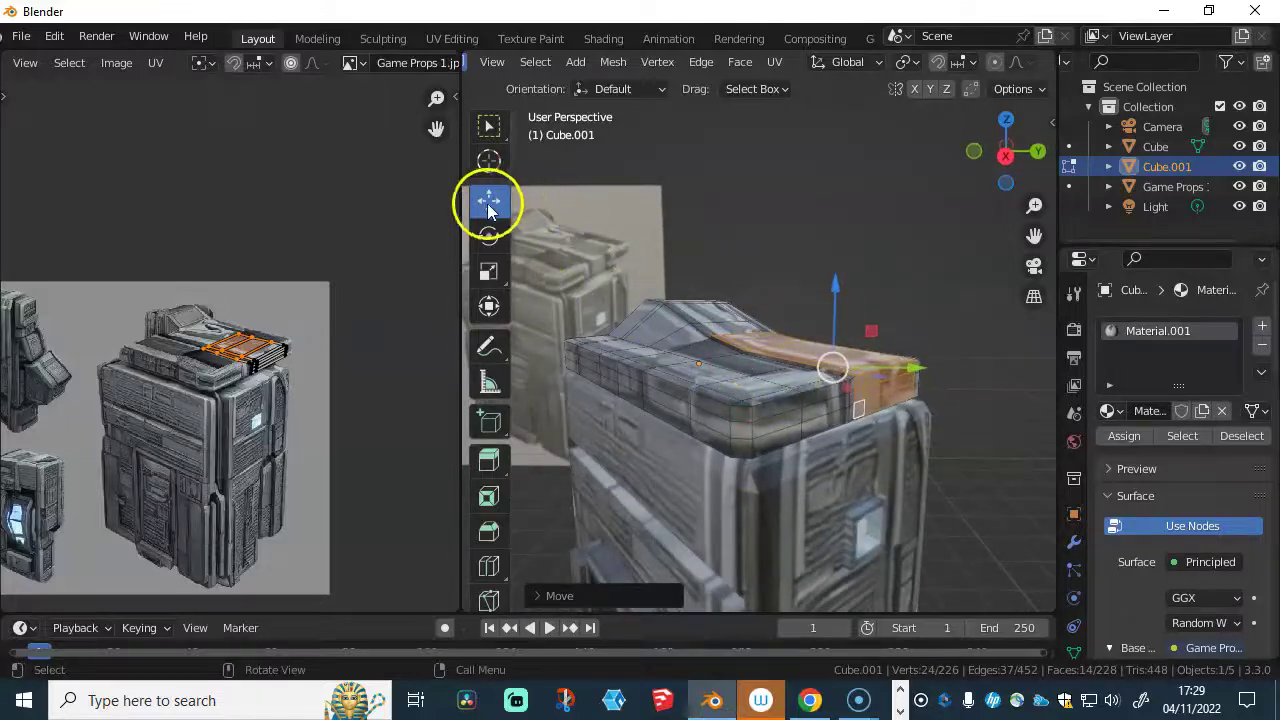
- Select the middle-band faces around the slab's near short end and corners, skipping the raised panel, and extrude and scale them slightly inward
{"action": "left_click", "coordinate": [710, 416]}
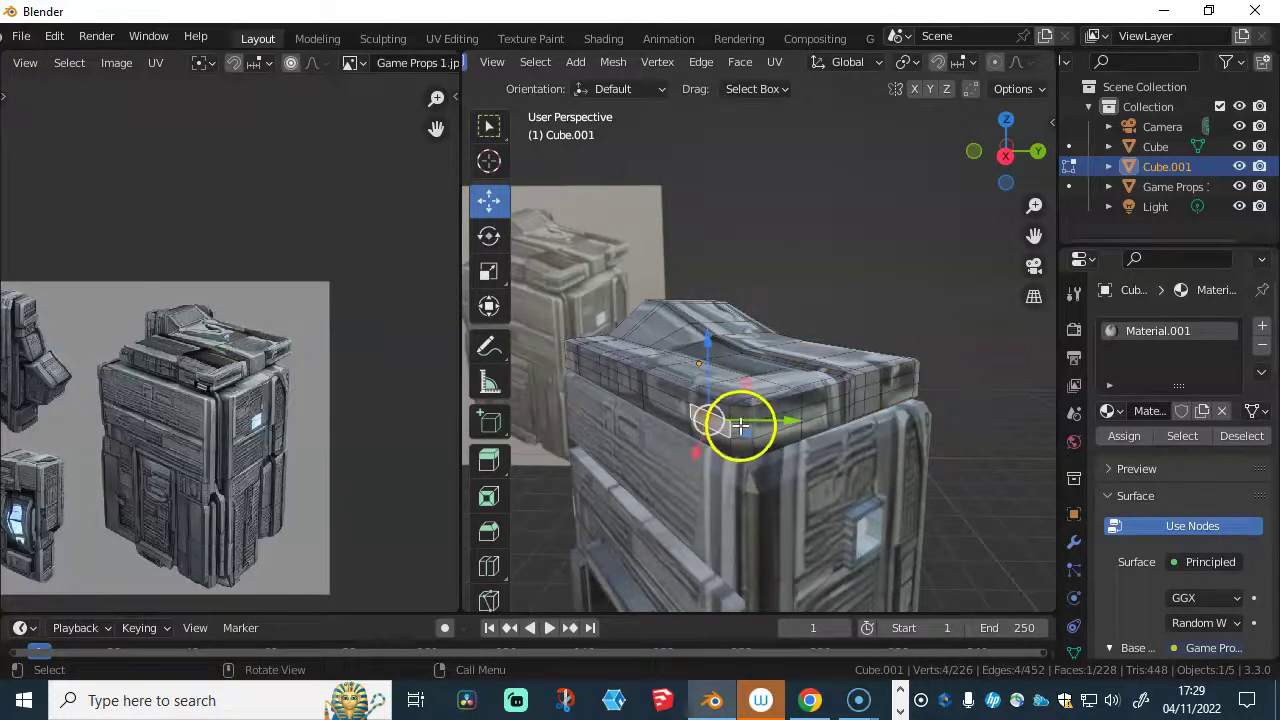
{"action": "middle_click_drag", "start_coordinate": [801, 427], "coordinate": [772, 418]}
{"action": "middle_click_drag", "start_coordinate": [857, 422], "coordinate": [697, 396]}
{"action": "mouse_move", "coordinate": [790, 408]}
{"action": "middle_mouse_down"}
{"action": "mouse_move", "coordinate": [723, 420]}
{"action": "mouse_move", "coordinate": [724, 408]}
{"action": "mouse_move", "coordinate": [706, 423]}
{"action": "mouse_move", "coordinate": [726, 389]}
{"action": "mouse_move", "coordinate": [686, 394]}
{"action": "mouse_move", "coordinate": [843, 374]}
{"action": "mouse_move", "coordinate": [777, 409]}
{"action": "mouse_move", "coordinate": [793, 390]}
{"action": "mouse_move", "coordinate": [771, 377]}
{"action": "mouse_move", "coordinate": [791, 417]}
{"action": "mouse_move", "coordinate": [811, 414]}
{"action": "mouse_move", "coordinate": [797, 401]}
{"action": "middle_mouse_up"}
{"action": "left_click", "coordinate": [843, 374], "text": "shift"}
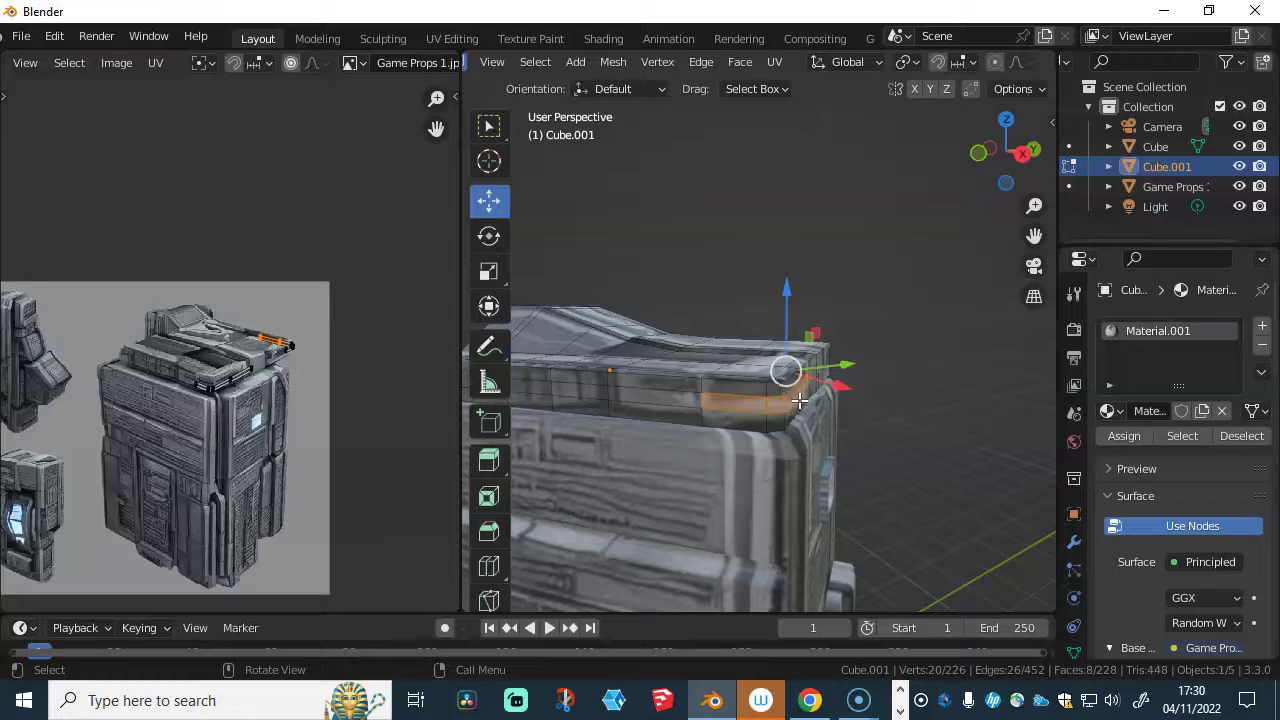
{"action": "key", "text": "e"}
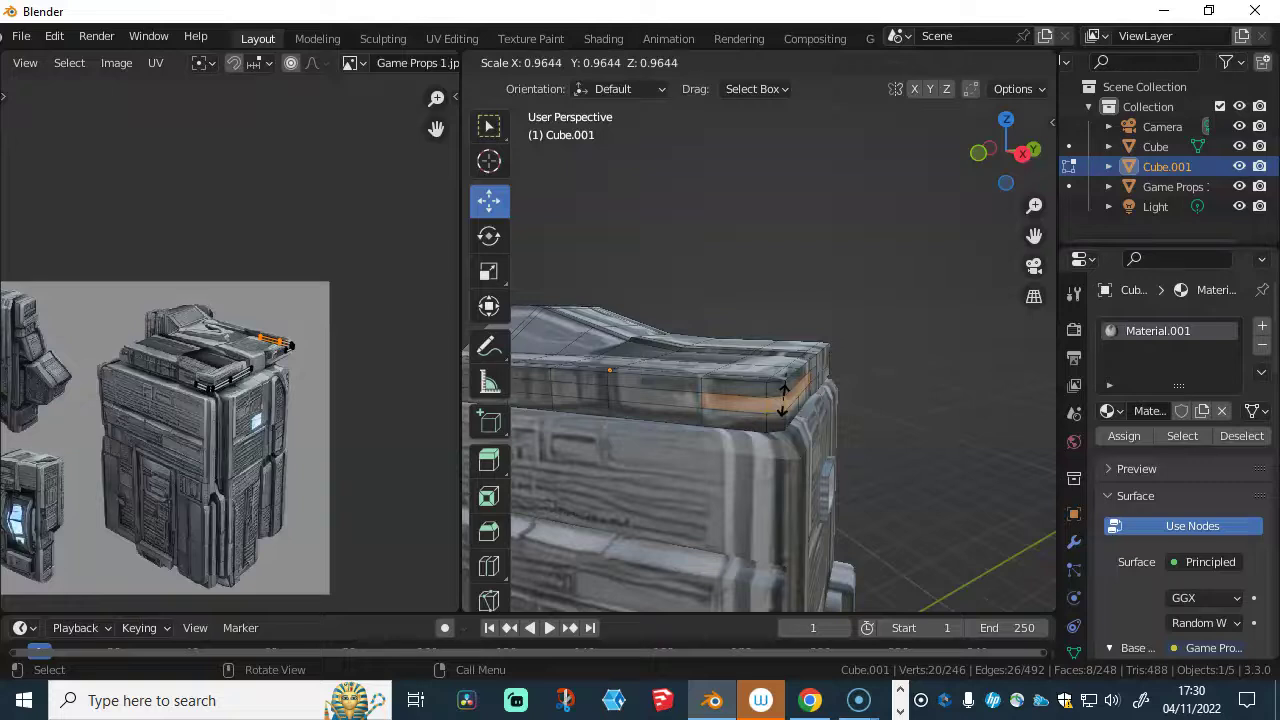
{"action": "right_click", "coordinate": [785, 398]}
{"action": "middle_click_drag", "start_coordinate": [785, 398], "coordinate": [717, 409]}
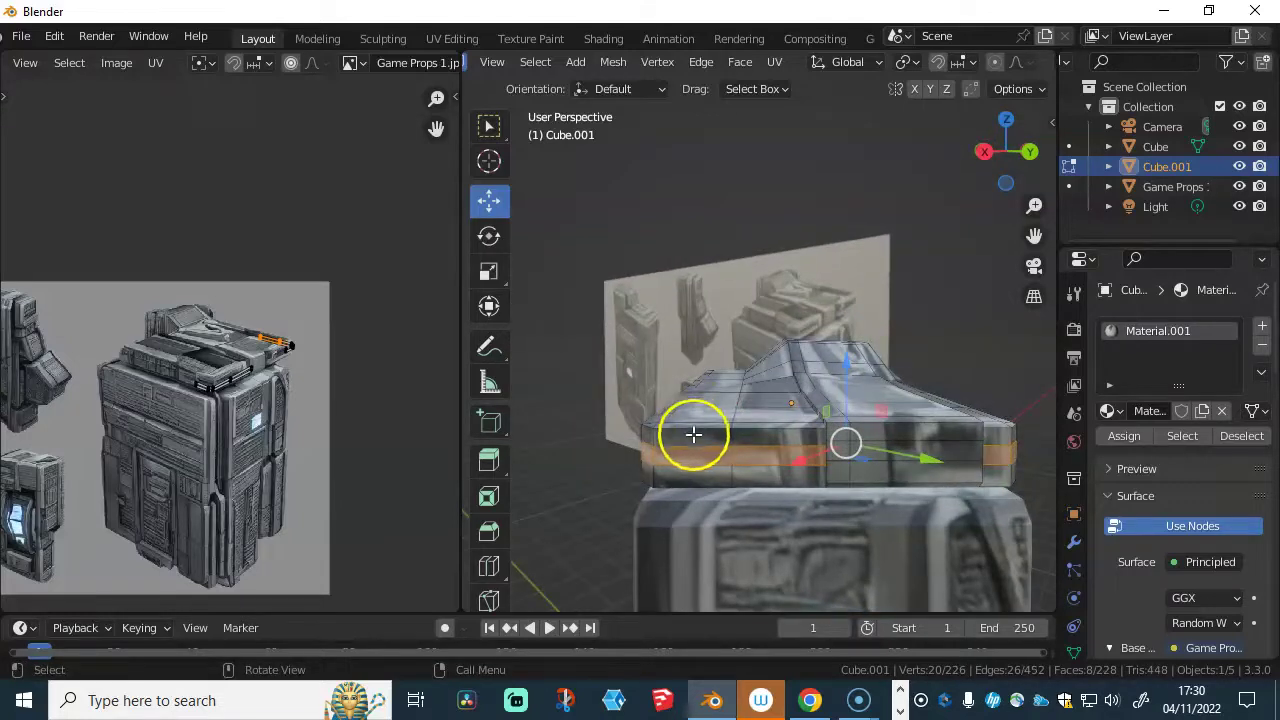
{"action": "key", "text": "e"}
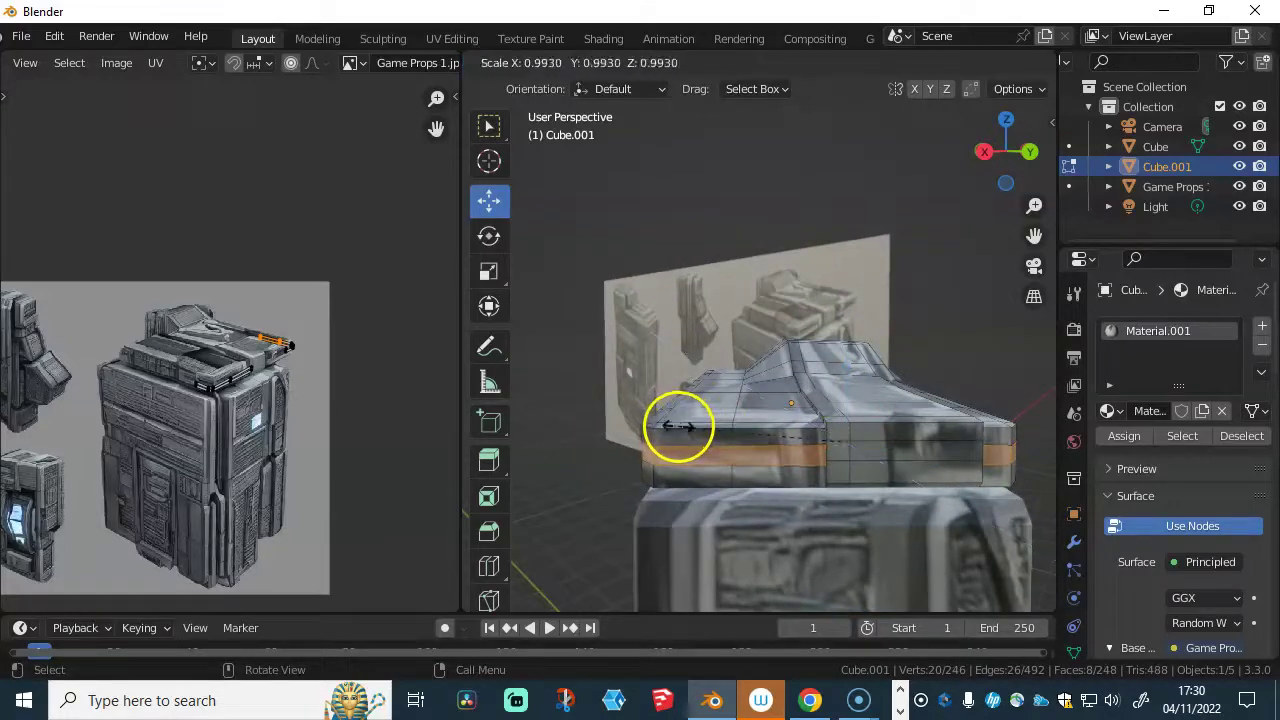
{"action": "right_click", "coordinate": [686, 427]}
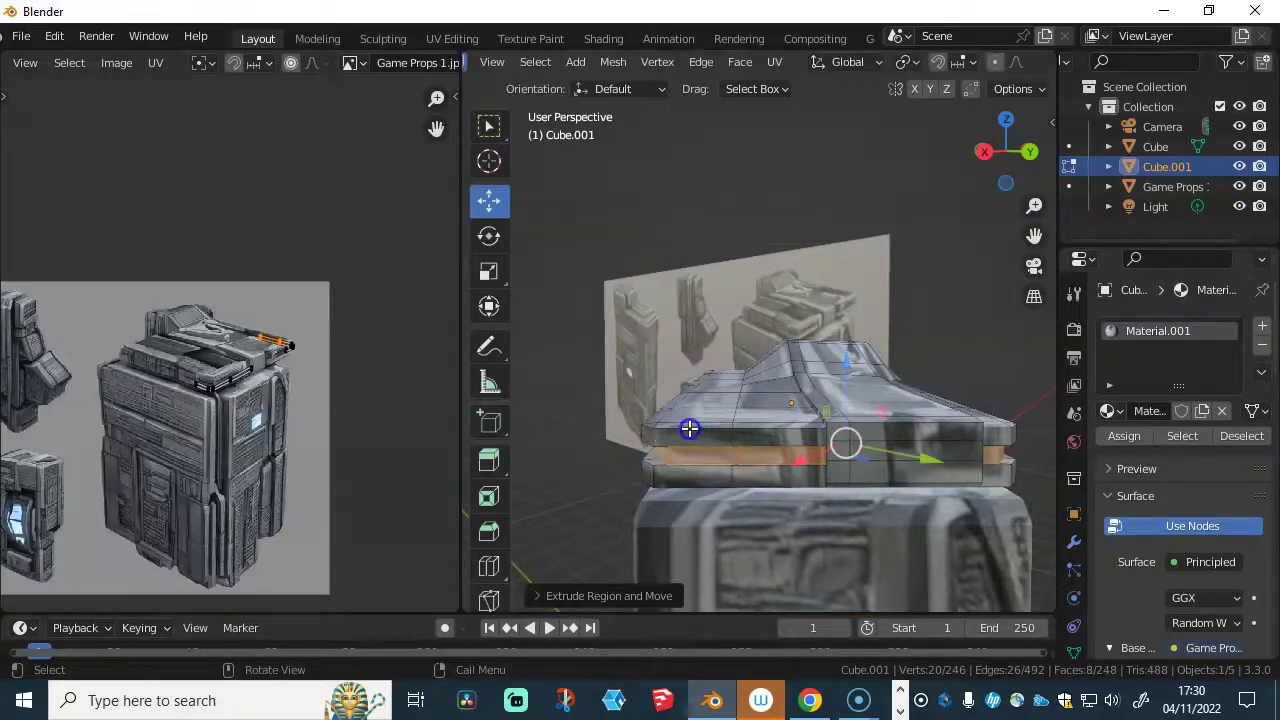
- Widen the 3D viewport over the image area and switch it to rendered shading
{"action": "mouse_move", "coordinate": [762, 422]}
{"action": "middle_mouse_down"}
{"action": "mouse_move", "coordinate": [600, 410]}
{"action": "mouse_move", "coordinate": [886, 417]}
{"action": "mouse_move", "coordinate": [751, 403]}
{"action": "mouse_move", "coordinate": [757, 423]}
{"action": "mouse_move", "coordinate": [736, 424]}
{"action": "mouse_move", "coordinate": [757, 406]}
{"action": "mouse_move", "coordinate": [763, 429]}
{"action": "mouse_move", "coordinate": [789, 416]}
{"action": "mouse_move", "coordinate": [733, 428]}
{"action": "mouse_move", "coordinate": [751, 329]}
{"action": "mouse_move", "coordinate": [760, 400]}
{"action": "mouse_move", "coordinate": [743, 380]}
{"action": "mouse_move", "coordinate": [792, 369]}
{"action": "mouse_move", "coordinate": [777, 420]}
{"action": "mouse_move", "coordinate": [740, 426]}
{"action": "mouse_move", "coordinate": [757, 413]}
{"action": "mouse_move", "coordinate": [803, 451]}
{"action": "mouse_move", "coordinate": [743, 400]}
{"action": "mouse_move", "coordinate": [737, 417]}
{"action": "middle_mouse_up"}
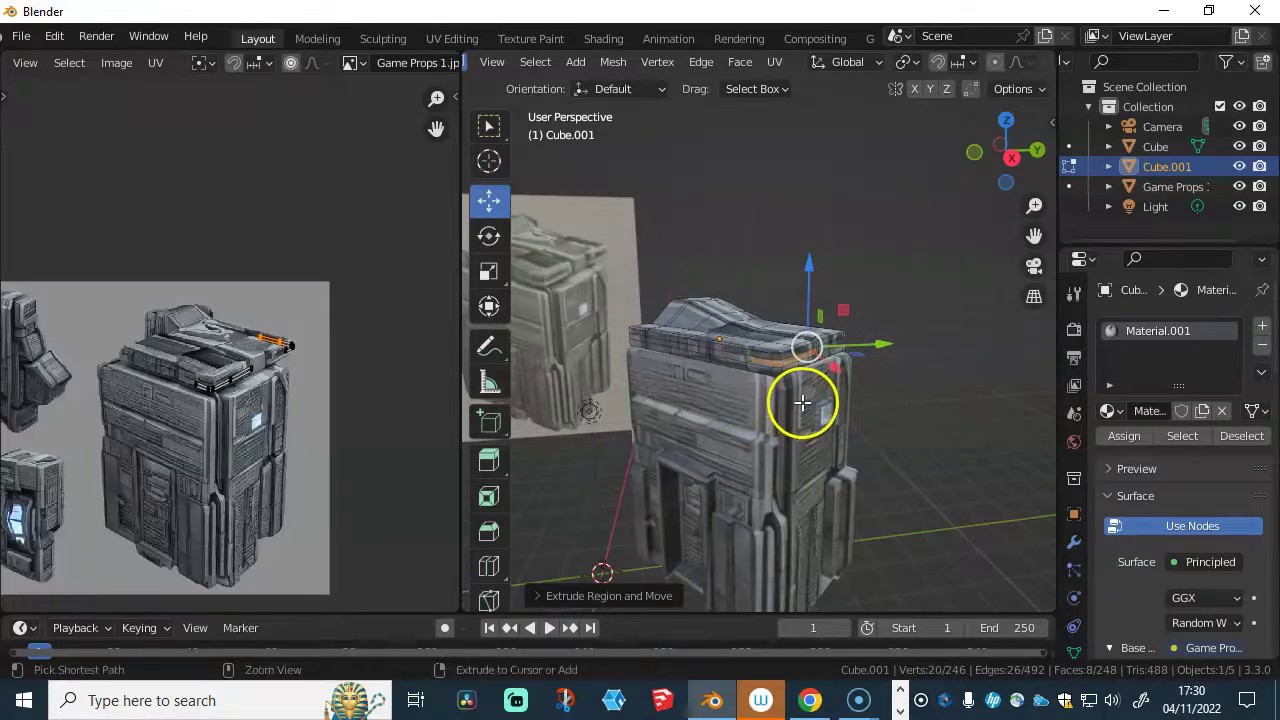
{"action": "middle_click_drag", "start_coordinate": [803, 402], "coordinate": [790, 428]}
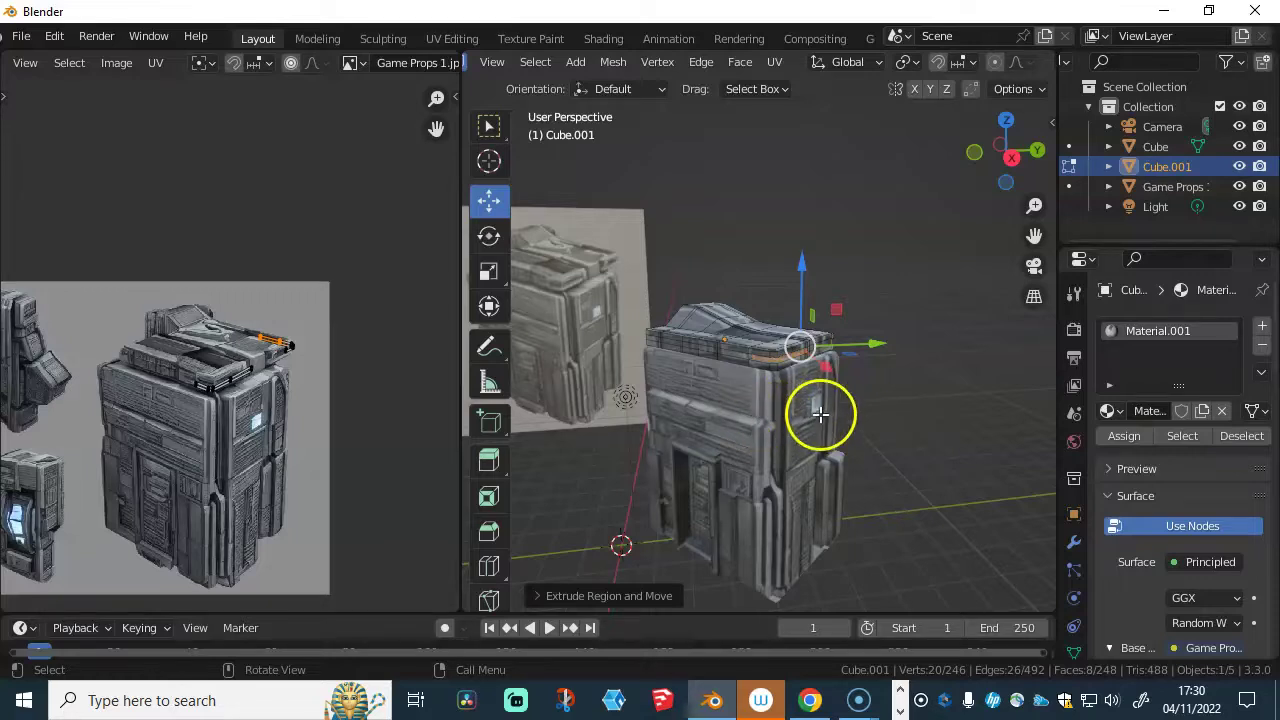
{"action": "middle_click_drag", "start_coordinate": [748, 419], "coordinate": [866, 352]}
{"action": "scroll", "coordinate": [774, 374], "scroll_direction": "up", "scroll_amount": 3}
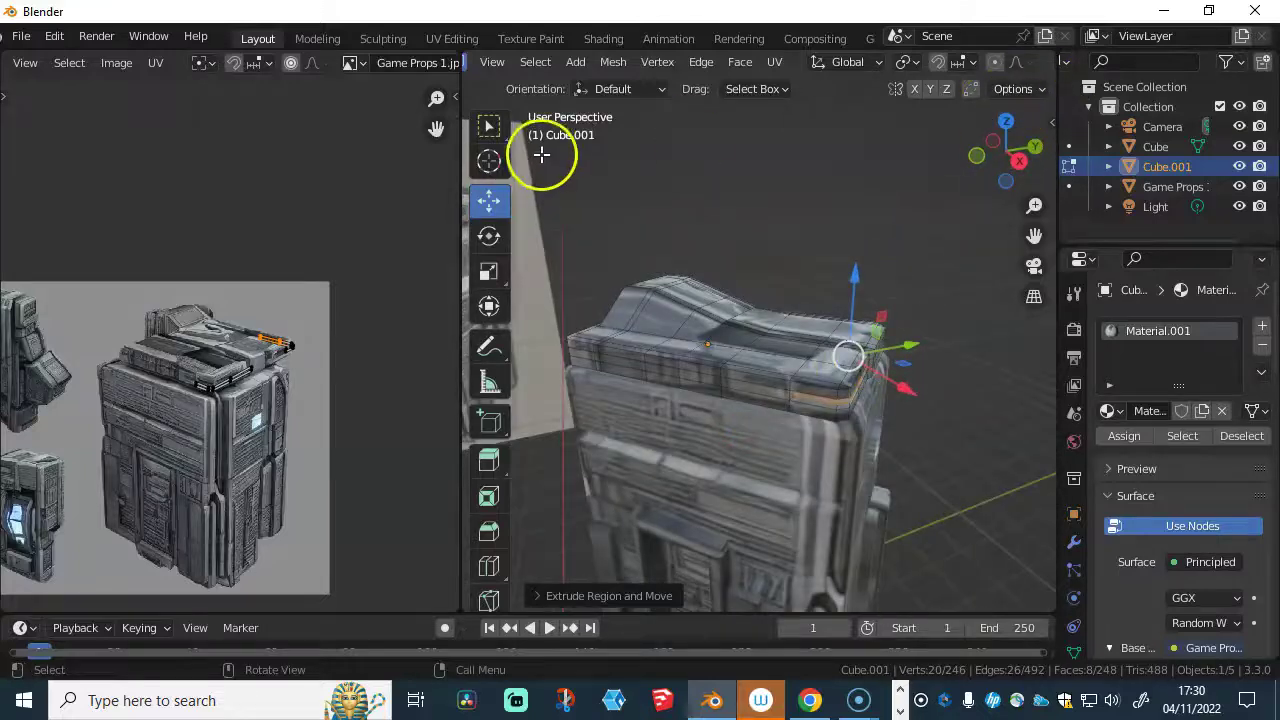
{"action": "left_click_drag", "start_coordinate": [457, 176], "coordinate": [28, 236]}
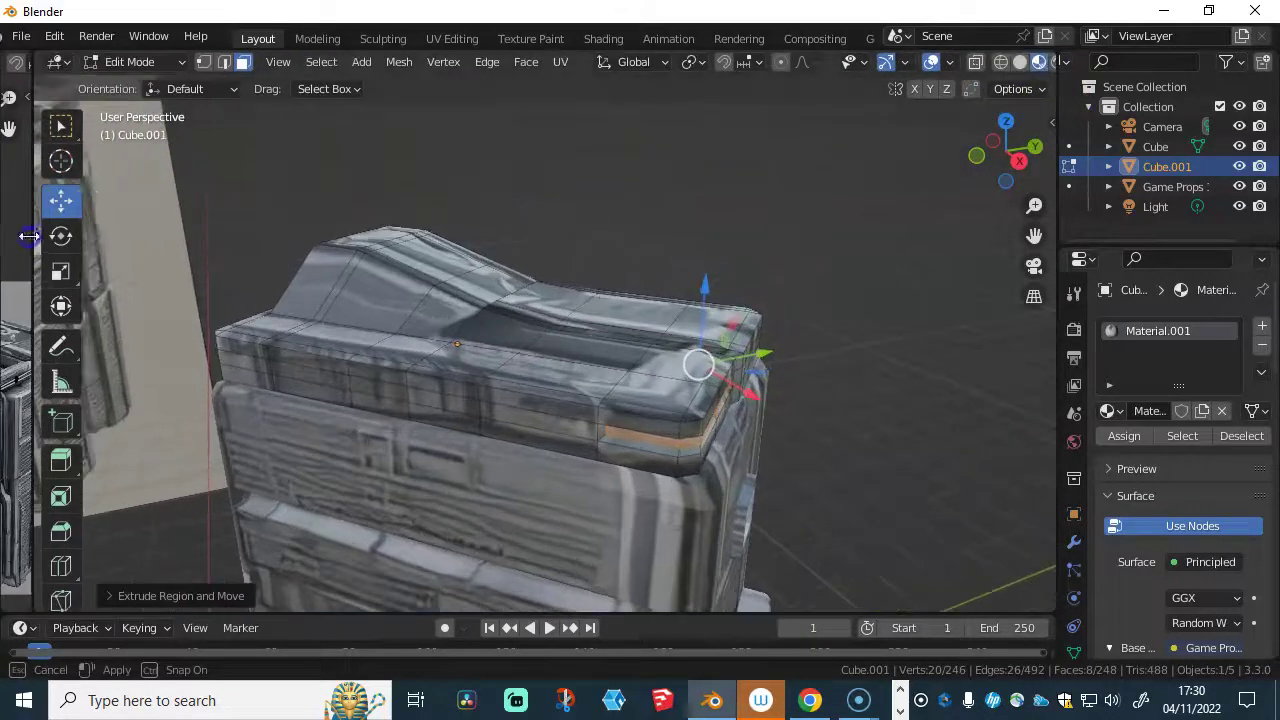
{"action": "left_click", "coordinate": [1021, 62]}
{"action": "middle_click_drag", "start_coordinate": [742, 325], "coordinate": [429, 455]}
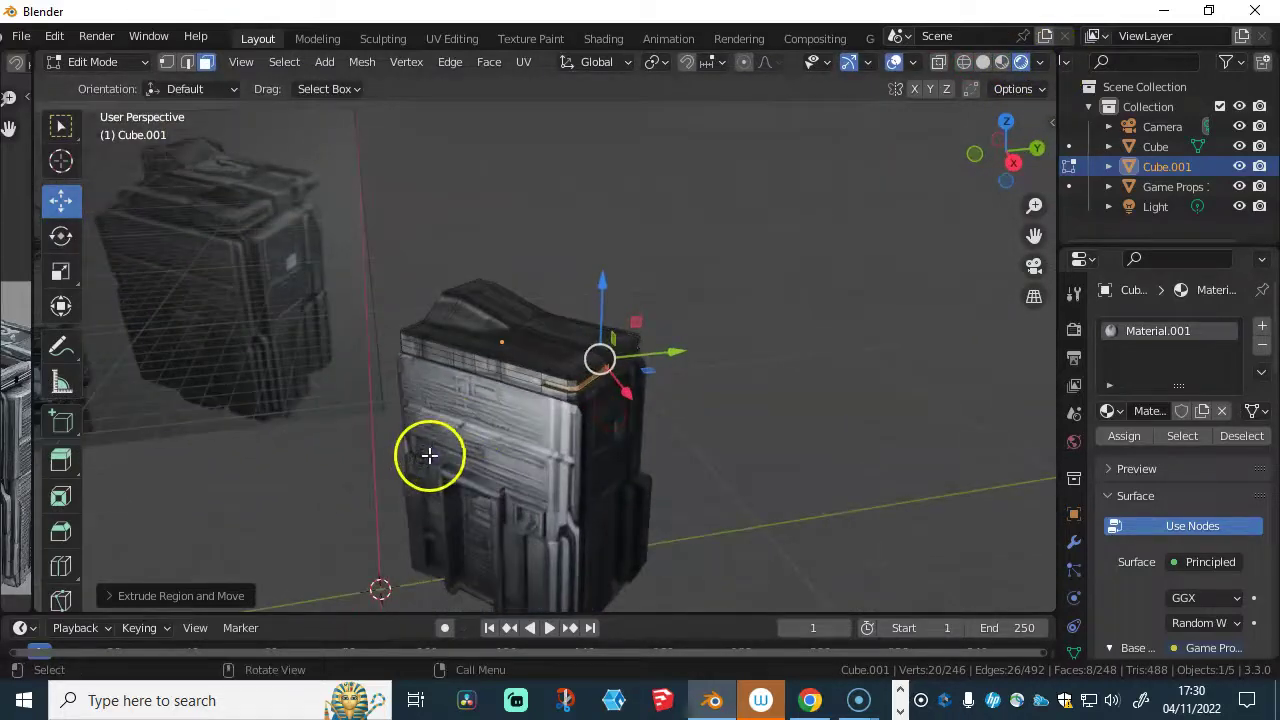
- In Object Mode, select the light and move it upward and out beside the upper part of the box's wide panelled side
{"action": "left_click", "coordinate": [429, 455]}
{"action": "key", "text": "Tab"}
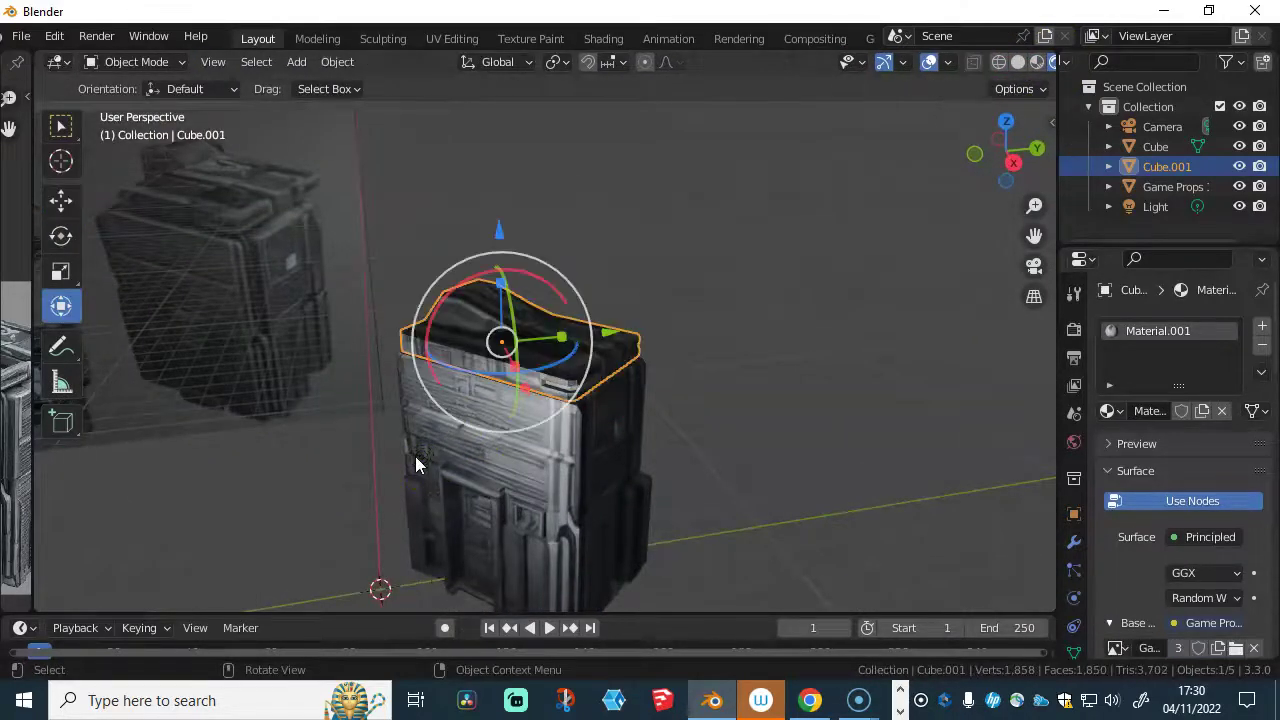
{"action": "left_click", "coordinate": [418, 463]}
{"action": "middle_click_drag", "start_coordinate": [420, 460], "coordinate": [461, 402]}
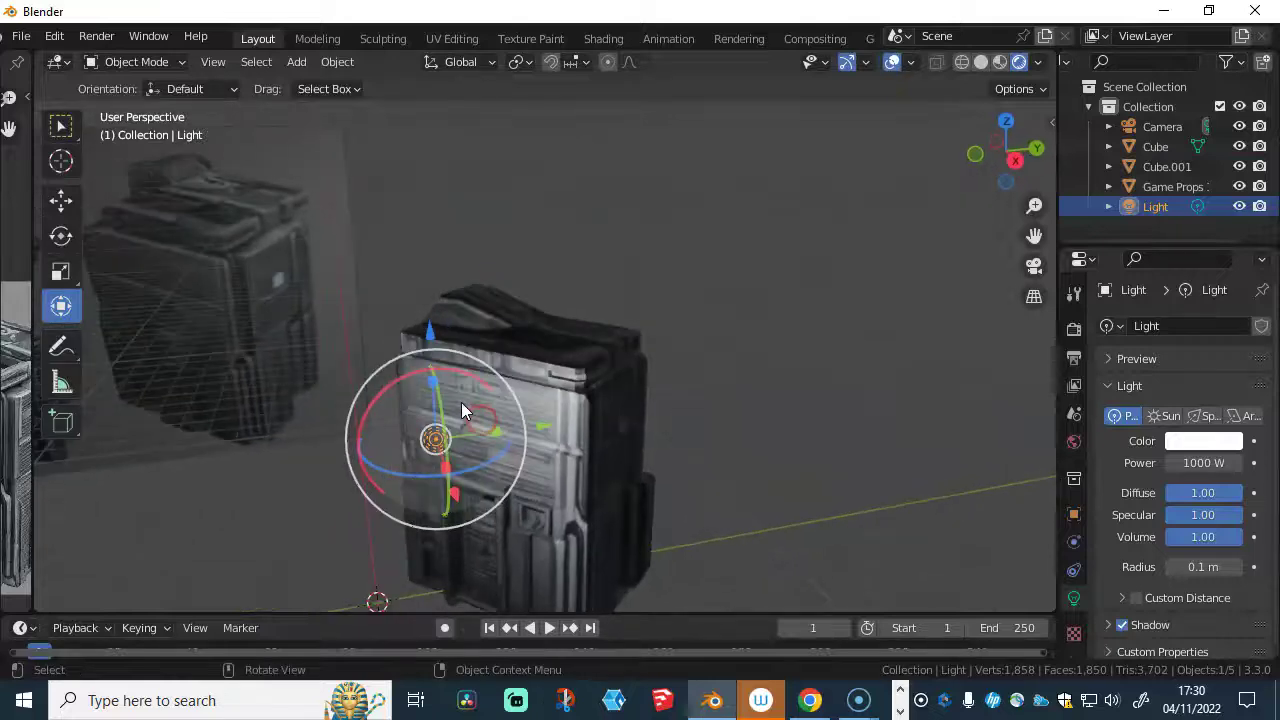
{"action": "key", "text": "g"}
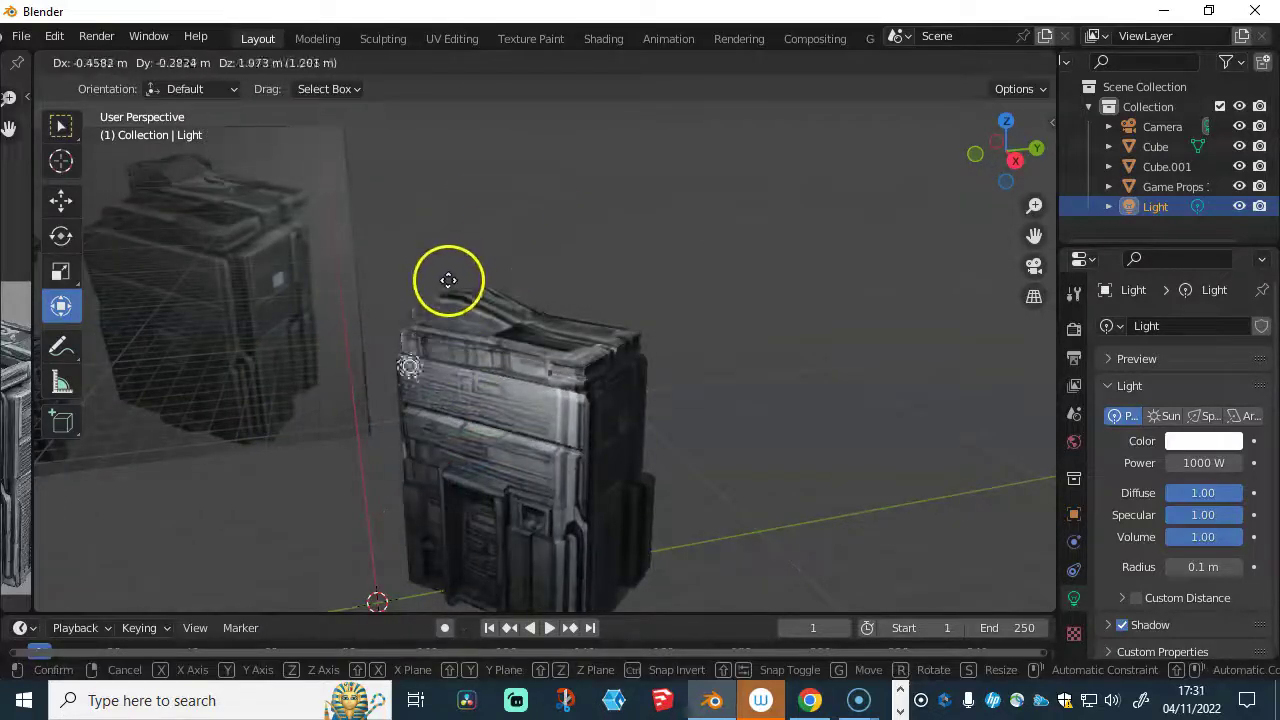
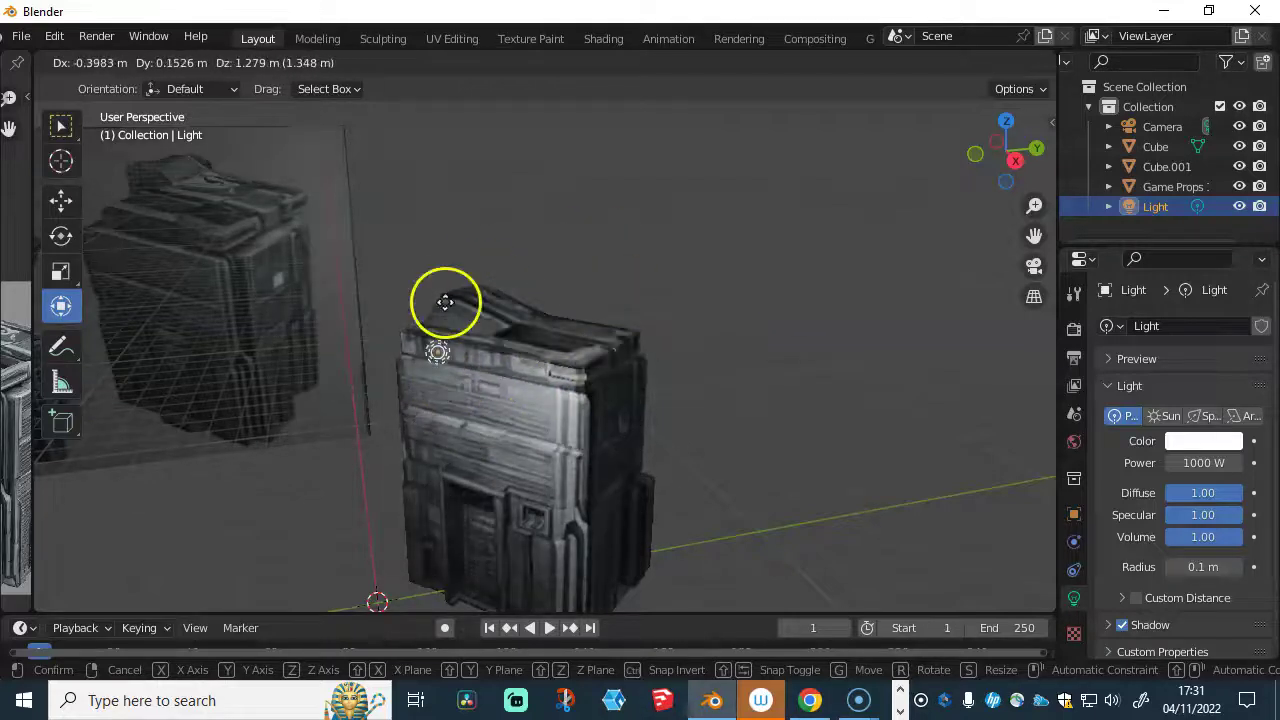
{"action": "left_click", "coordinate": [386, 332]}
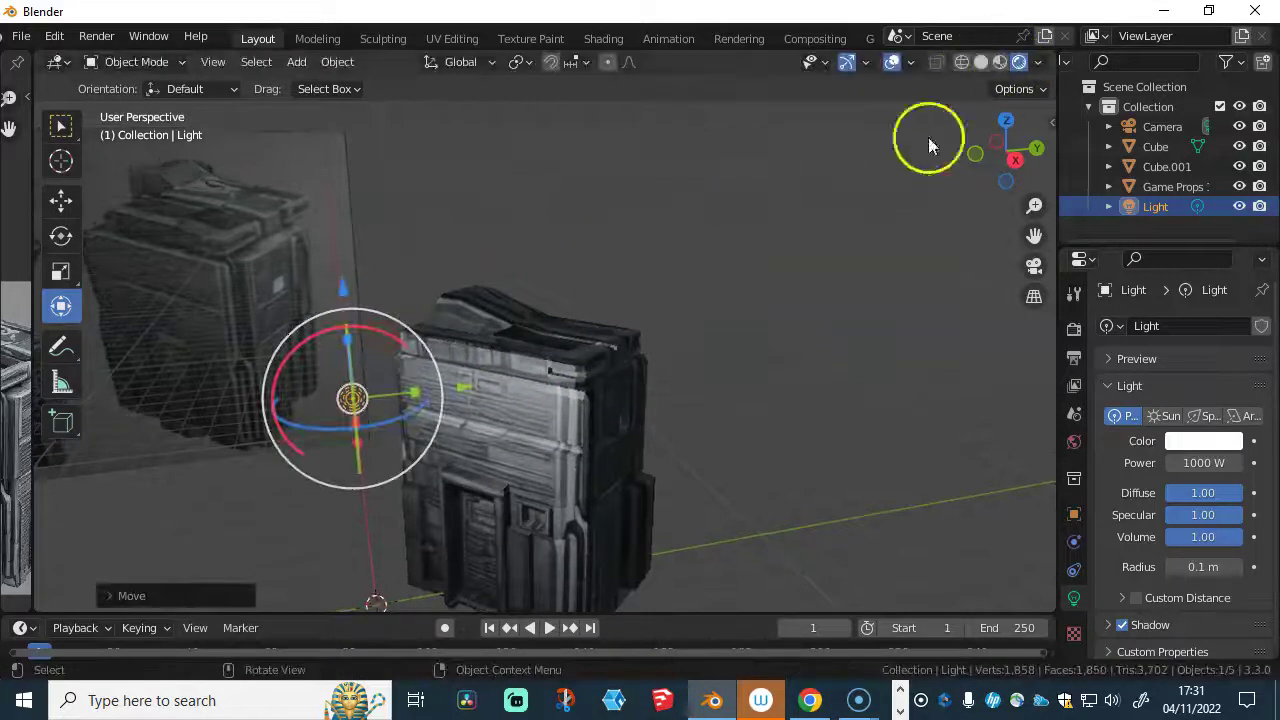
{"action": "middle_click_drag", "start_coordinate": [603, 321], "coordinate": [354, 303], "text": "shift"}
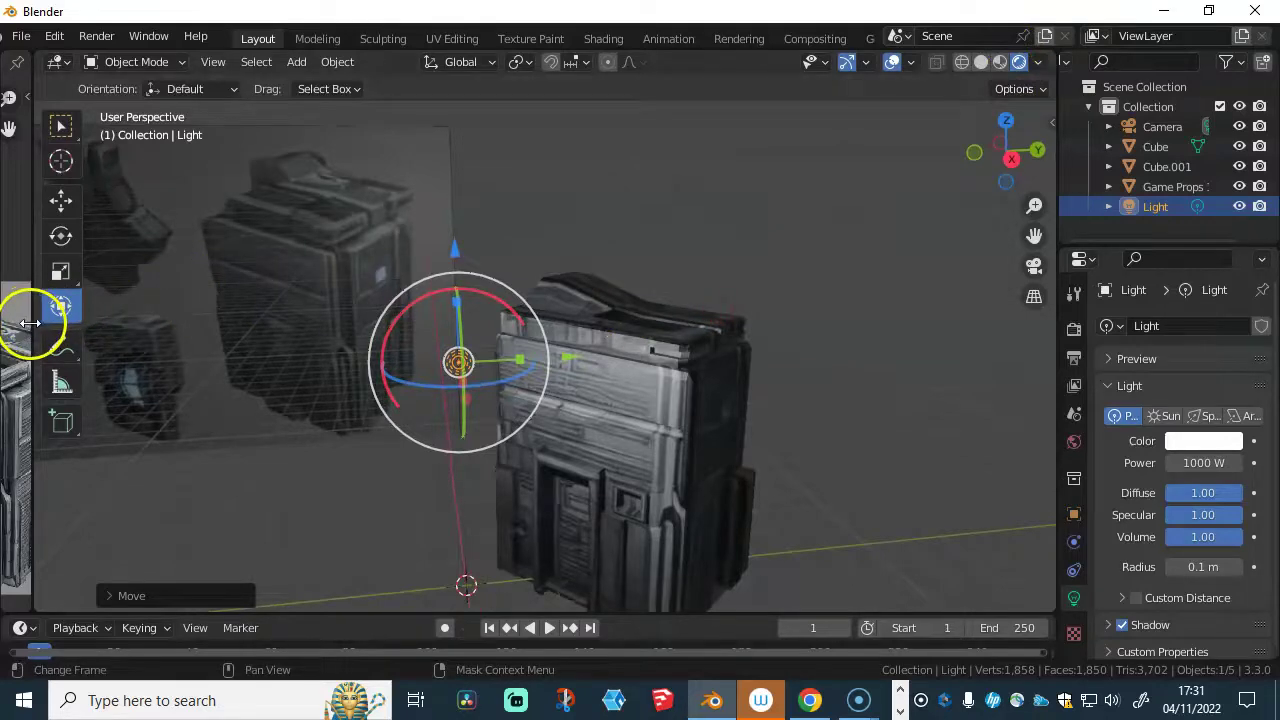
- Change the reference image area to the Shader Editor and resize it to share the space with the 3D viewport
{"action": "left_click_drag", "start_coordinate": [30, 322], "coordinate": [1090, 388]}
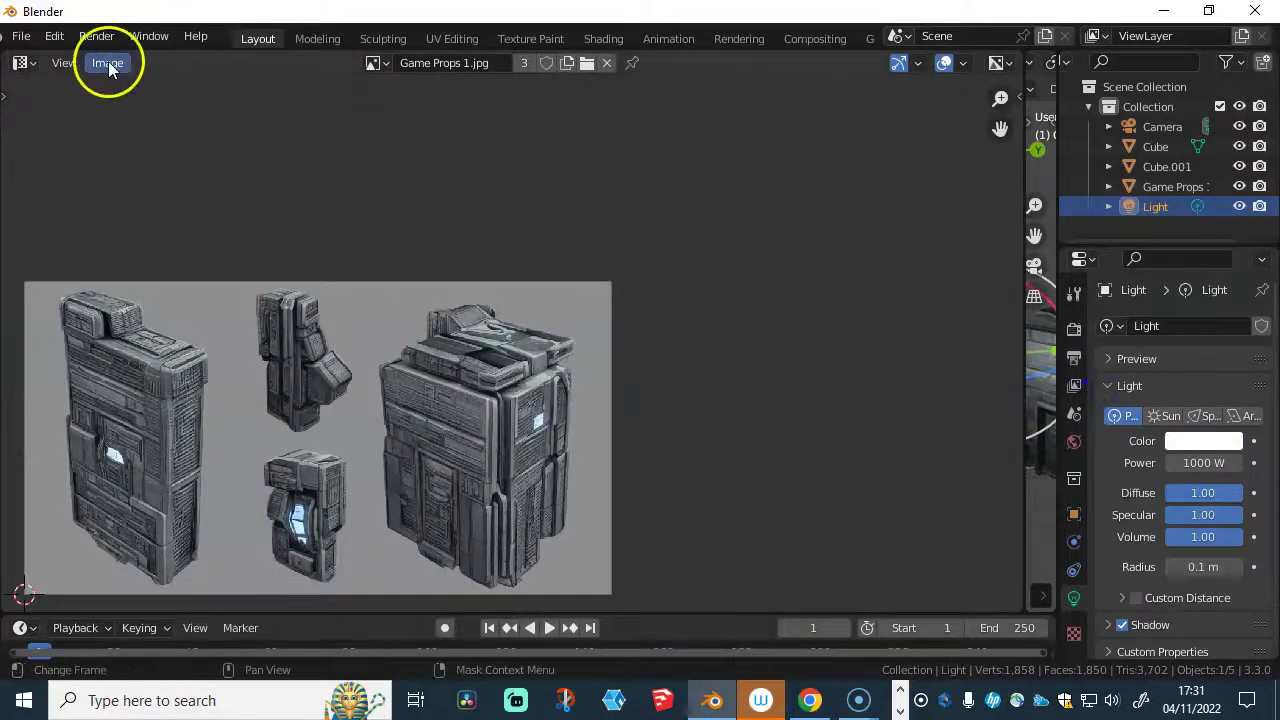
{"action": "left_click", "coordinate": [24, 62]}
{"action": "left_click", "coordinate": [84, 250]}
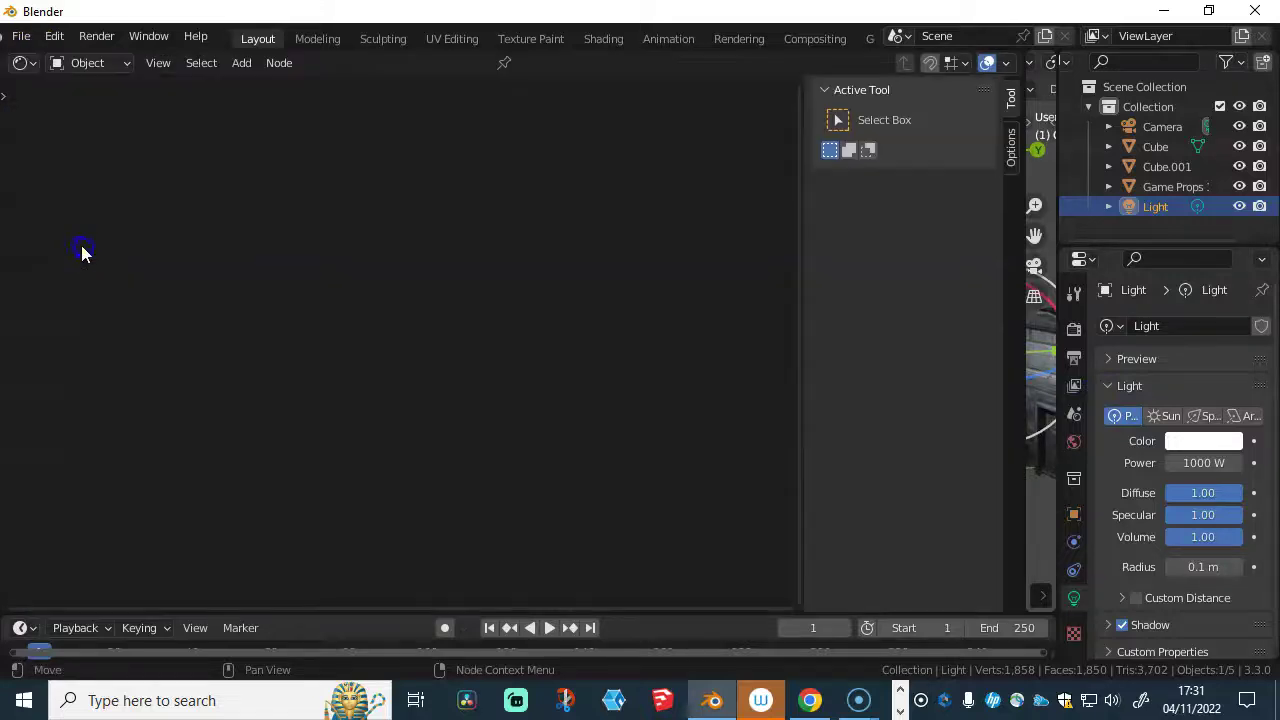
{"action": "left_click_drag", "start_coordinate": [802, 320], "coordinate": [332, 340]}
{"action": "middle_click_drag", "start_coordinate": [710, 375], "coordinate": [745, 400]}
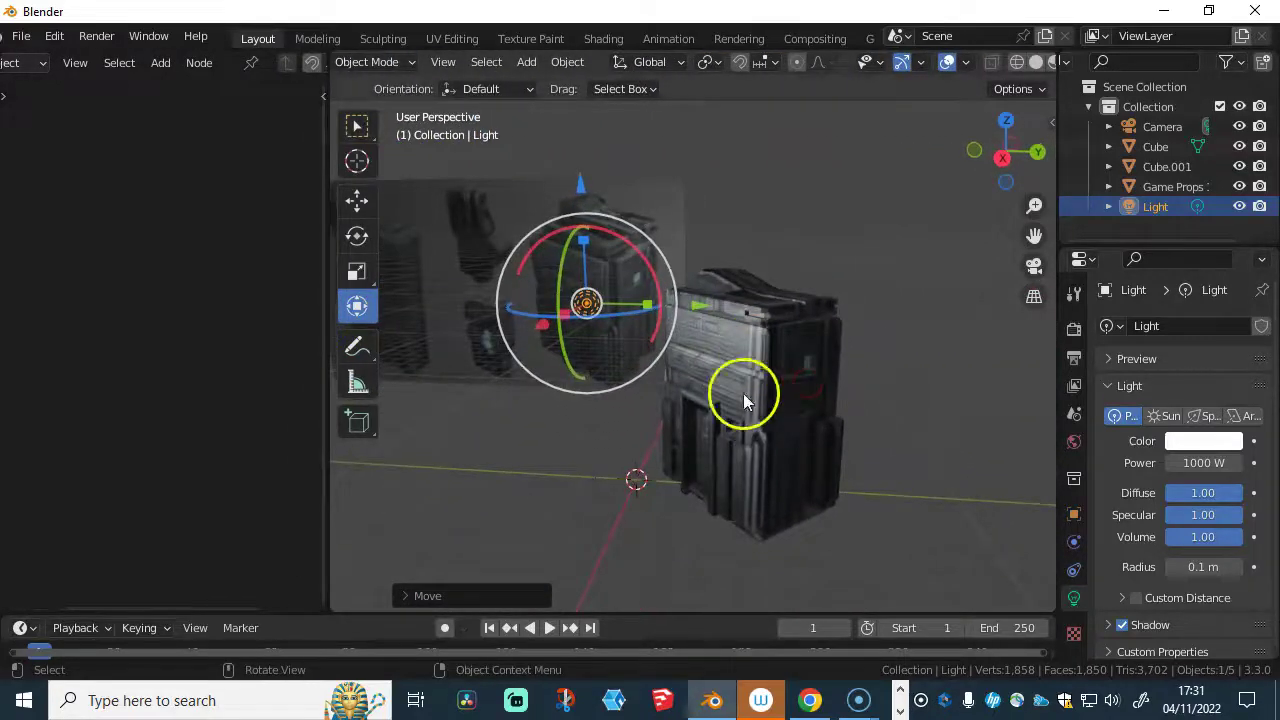
- Select the main box body and widen the Shader Editor so its material nodes are in view
{"action": "left_click", "coordinate": [742, 385]}
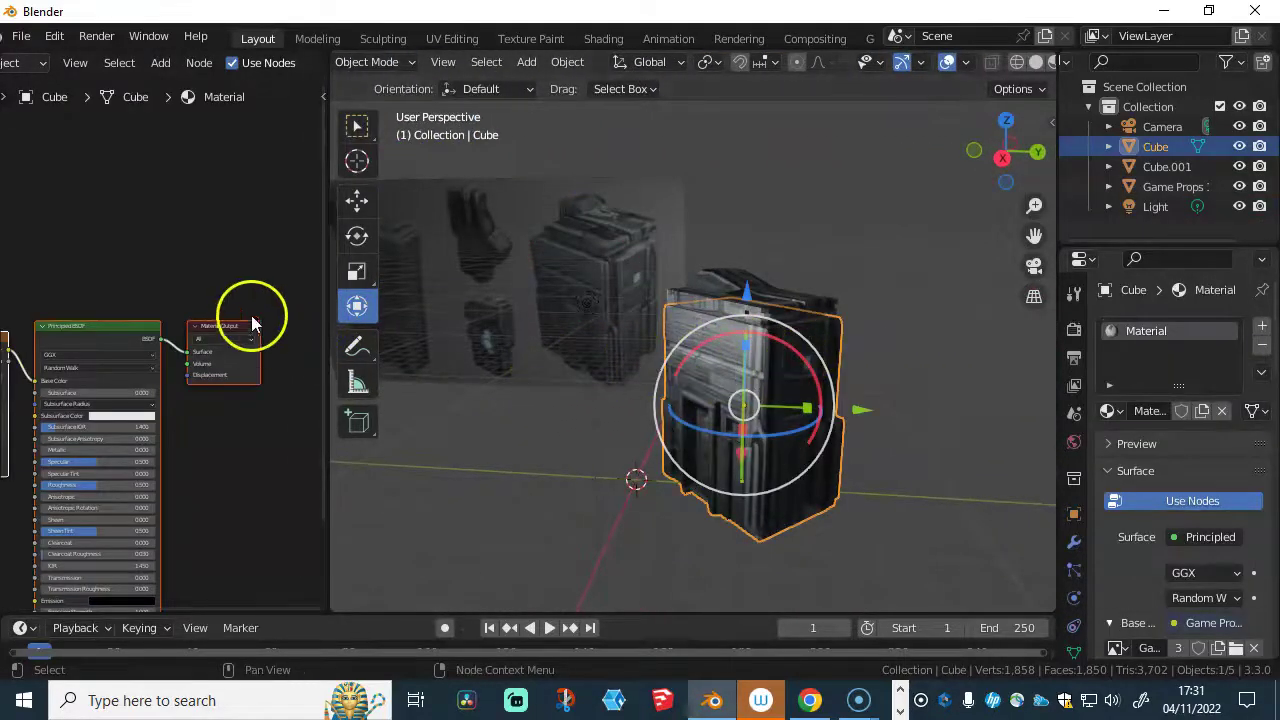
{"action": "left_click_drag", "start_coordinate": [330, 350], "coordinate": [562, 350]}
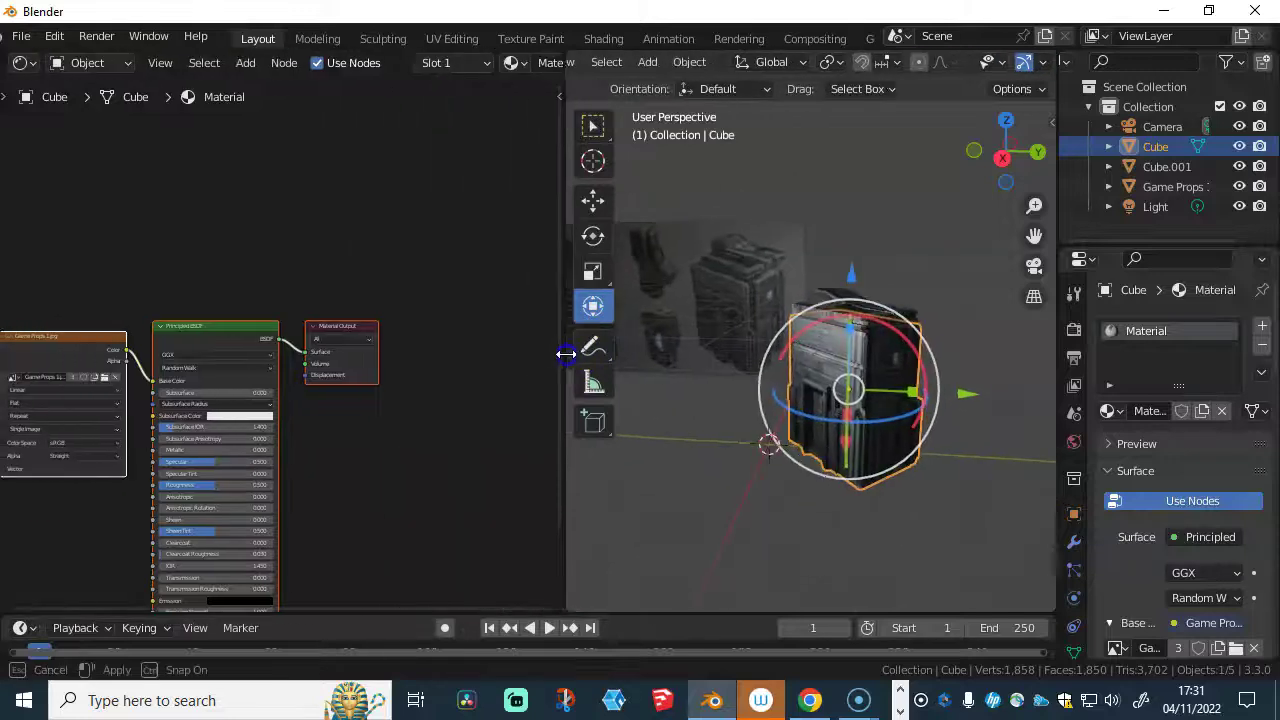
{"action": "middle_click_drag", "start_coordinate": [294, 366], "coordinate": [458, 318]}
- Duplicate the Game Props 1.jpg image texture node and place the copy below the original
{"action": "left_click", "coordinate": [168, 298]}
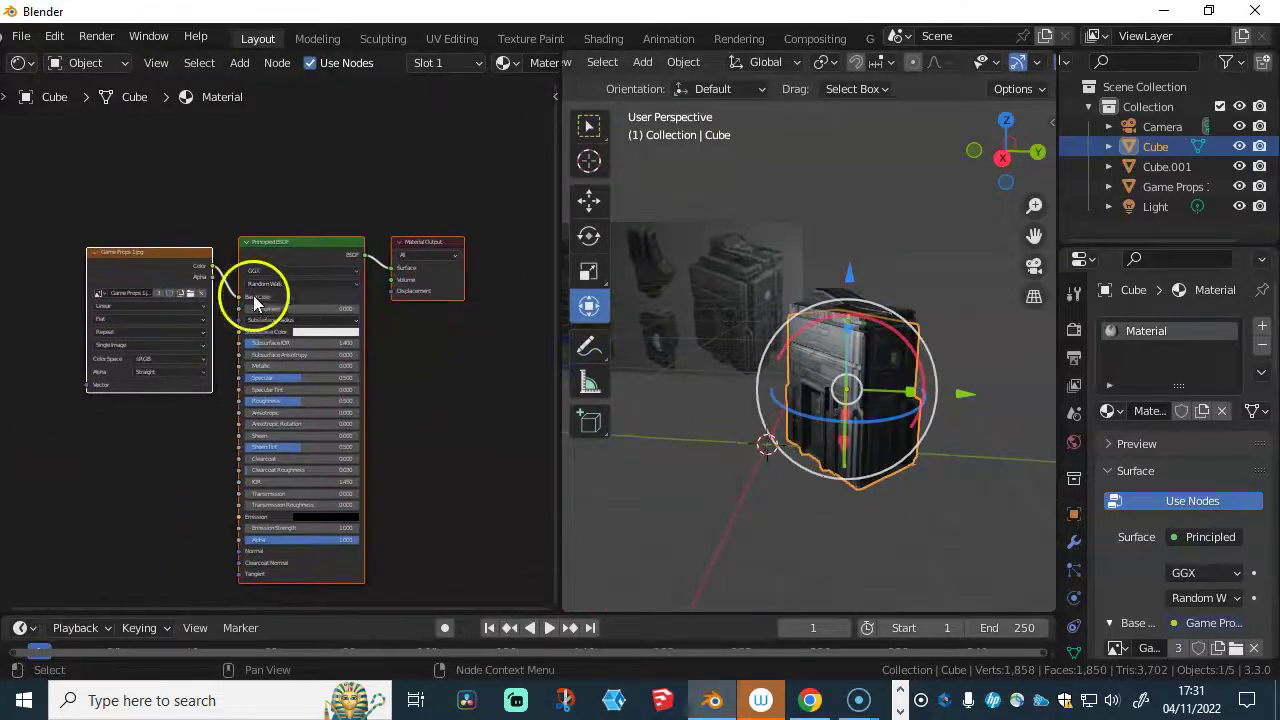
{"action": "middle_click_drag", "start_coordinate": [388, 455], "coordinate": [340, 387]}
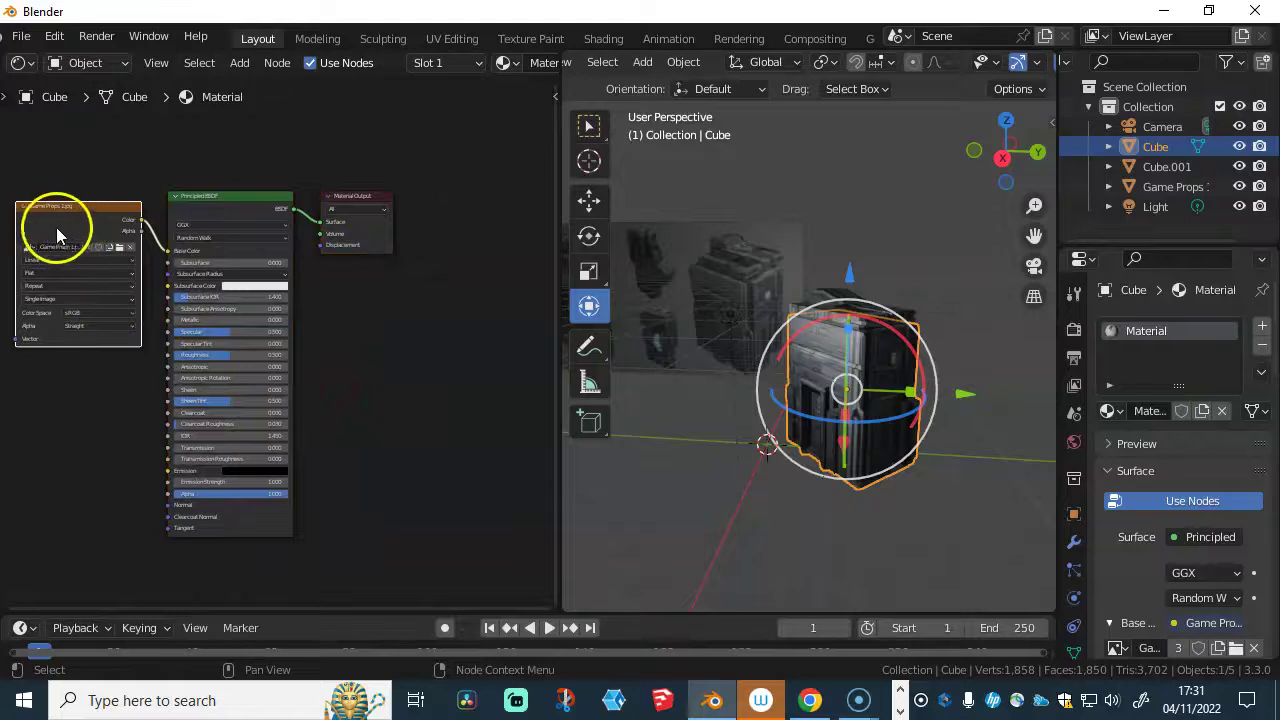
{"action": "middle_click_drag", "start_coordinate": [68, 228], "coordinate": [153, 253], "text": "ctrl"}
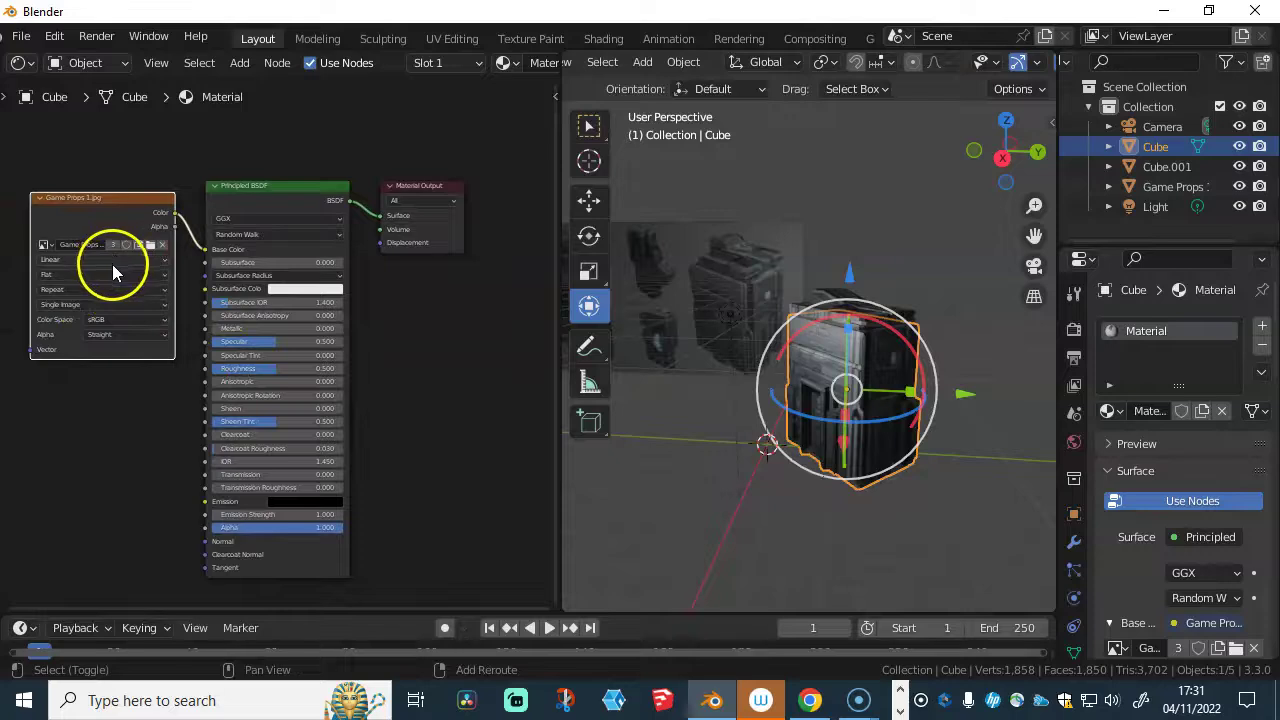
{"action": "key", "text": "shift+d"}
{"action": "left_click", "coordinate": [114, 490]}
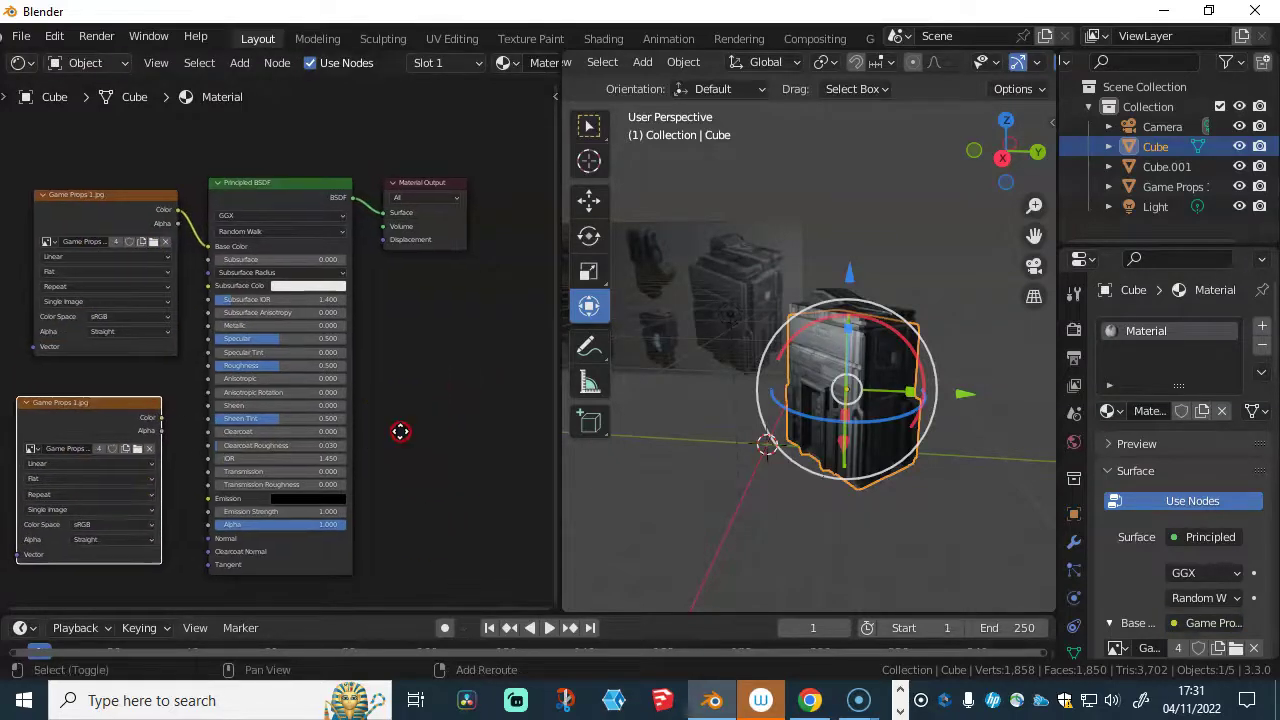
- Add a Displacement node under the Principled BSDF, linking the duplicate texture's Color to Height and its output to the Material Output's Displacement
{"action": "middle_click_drag", "start_coordinate": [400, 434], "coordinate": [394, 297]}
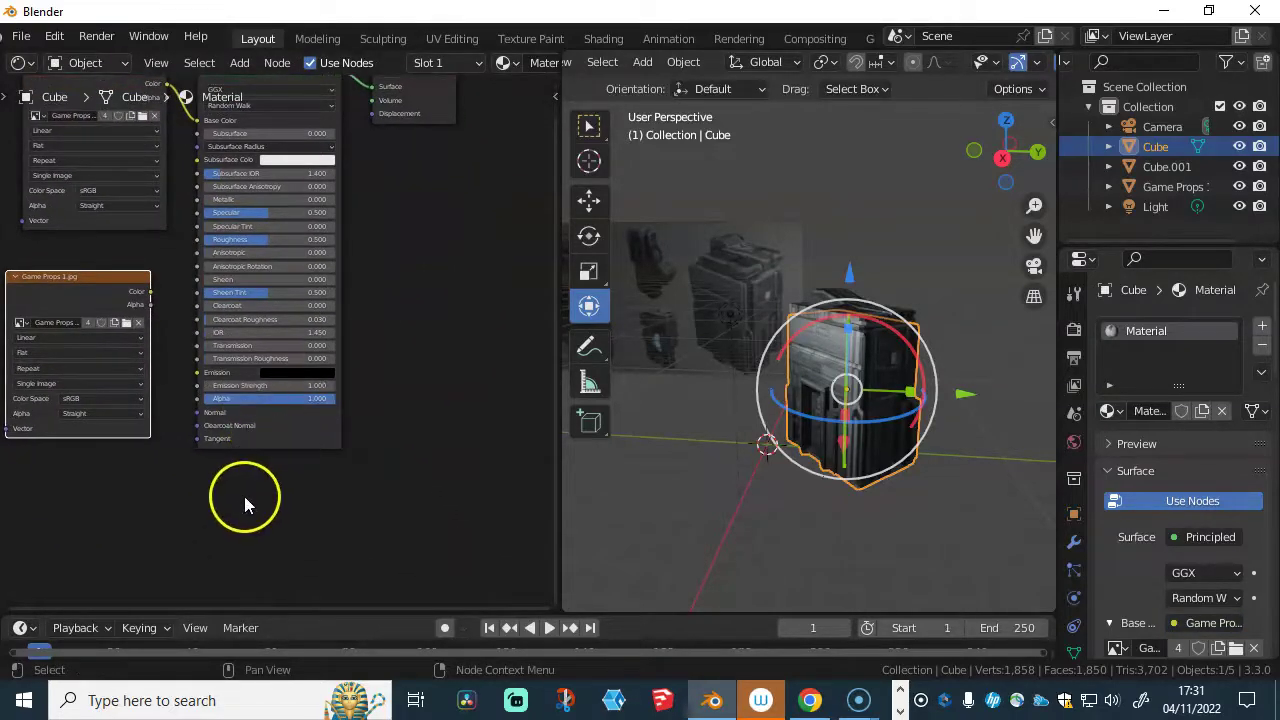
{"action": "key", "text": "shift+a"}
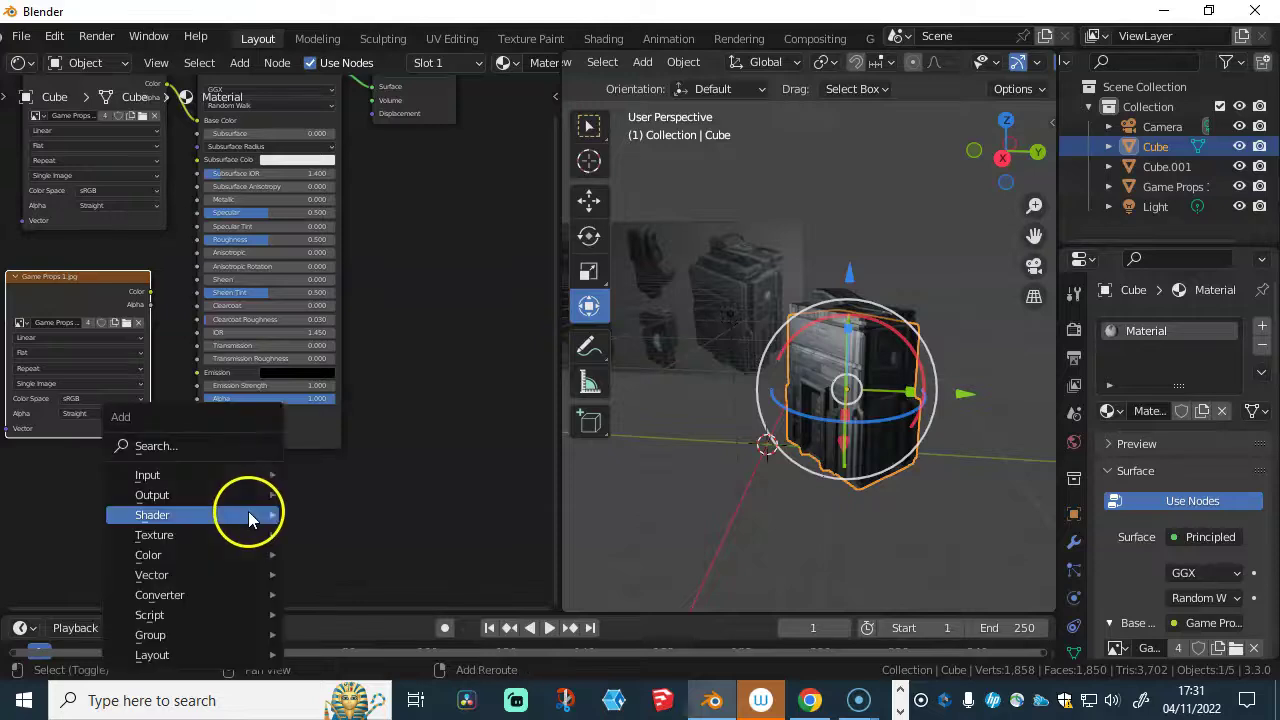
{"action": "left_click", "coordinate": [225, 442]}
{"action": "type", "text": "disp"}
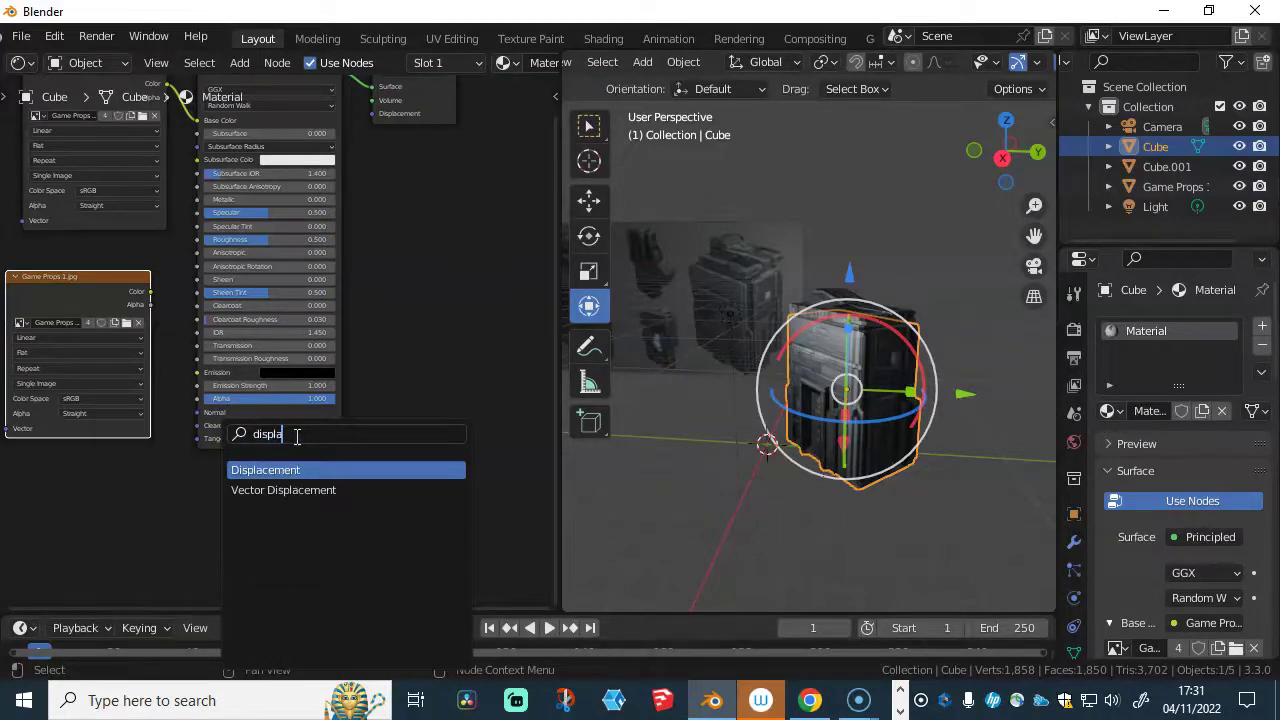
{"action": "type", "text": "la"}
{"action": "left_click", "coordinate": [268, 474]}
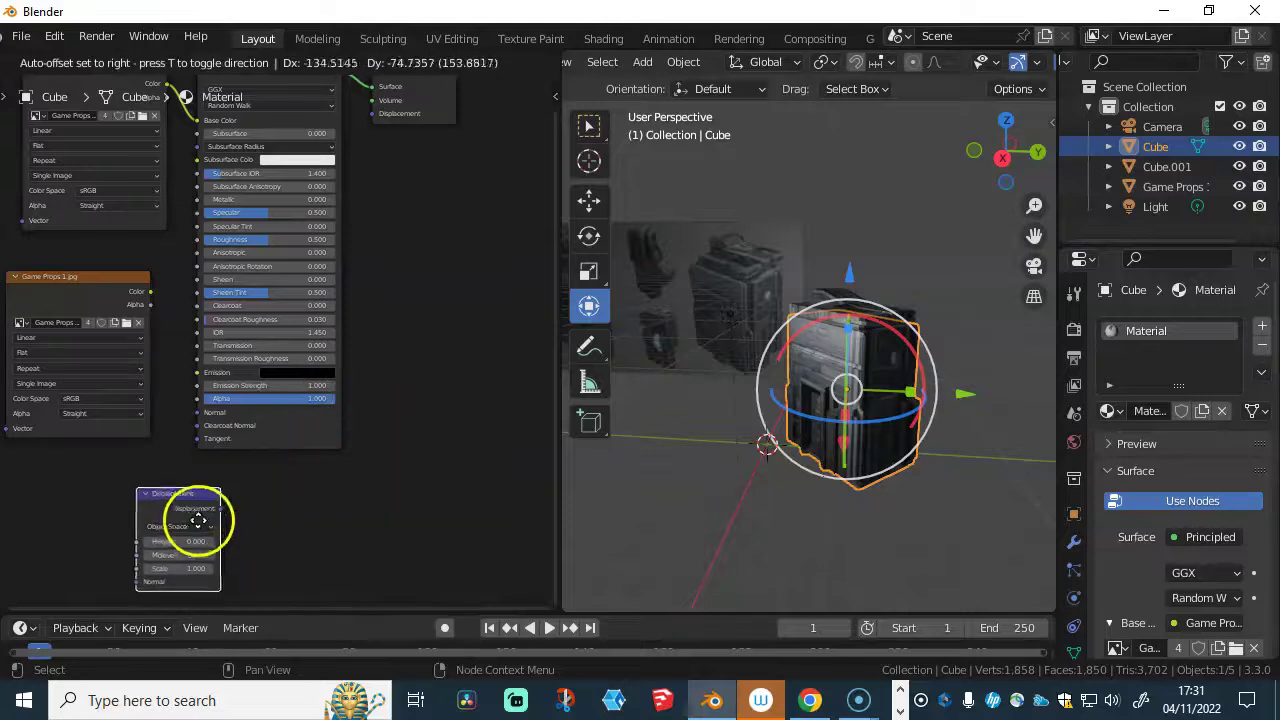
{"action": "left_click", "coordinate": [198, 512]}
{"action": "left_click_drag", "start_coordinate": [151, 292], "coordinate": [149, 539]}
{"action": "mouse_move", "coordinate": [184, 492]}
{"action": "left_mouse_down"}
{"action": "mouse_move", "coordinate": [240, 490]}
{"action": "mouse_move", "coordinate": [394, 257]}
{"action": "mouse_move", "coordinate": [371, 116]}
{"action": "left_mouse_up"}
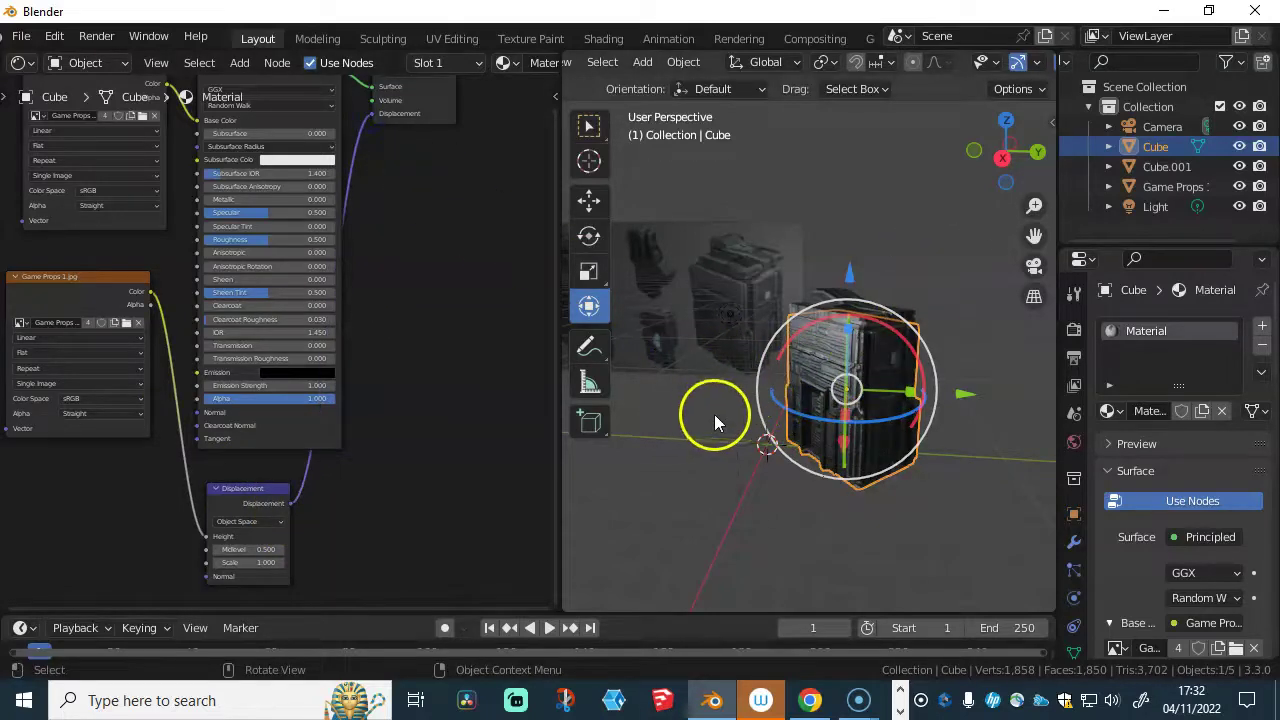
- Set the Scale of the main box material's Displacement node to 0.2
{"action": "scroll", "coordinate": [806, 443], "scroll_direction": "up", "scroll_amount": 5}
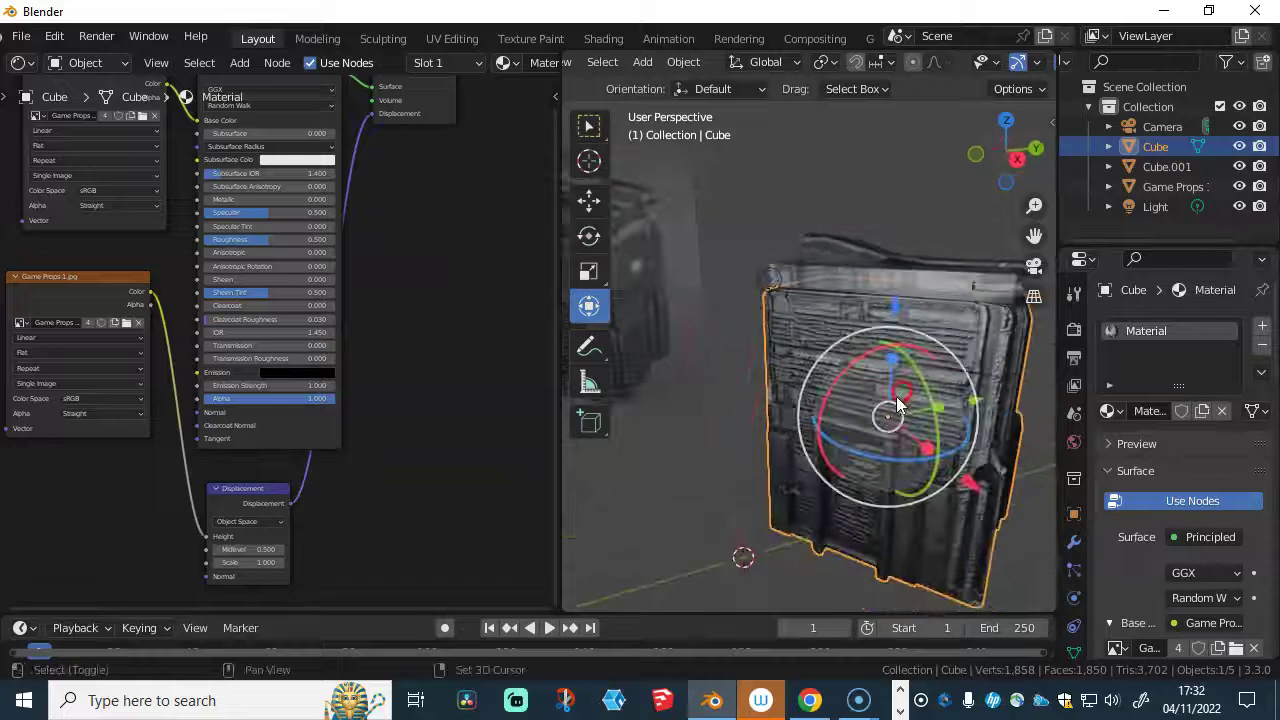
{"action": "scroll", "coordinate": [897, 405], "scroll_direction": "up", "scroll_amount": 5}
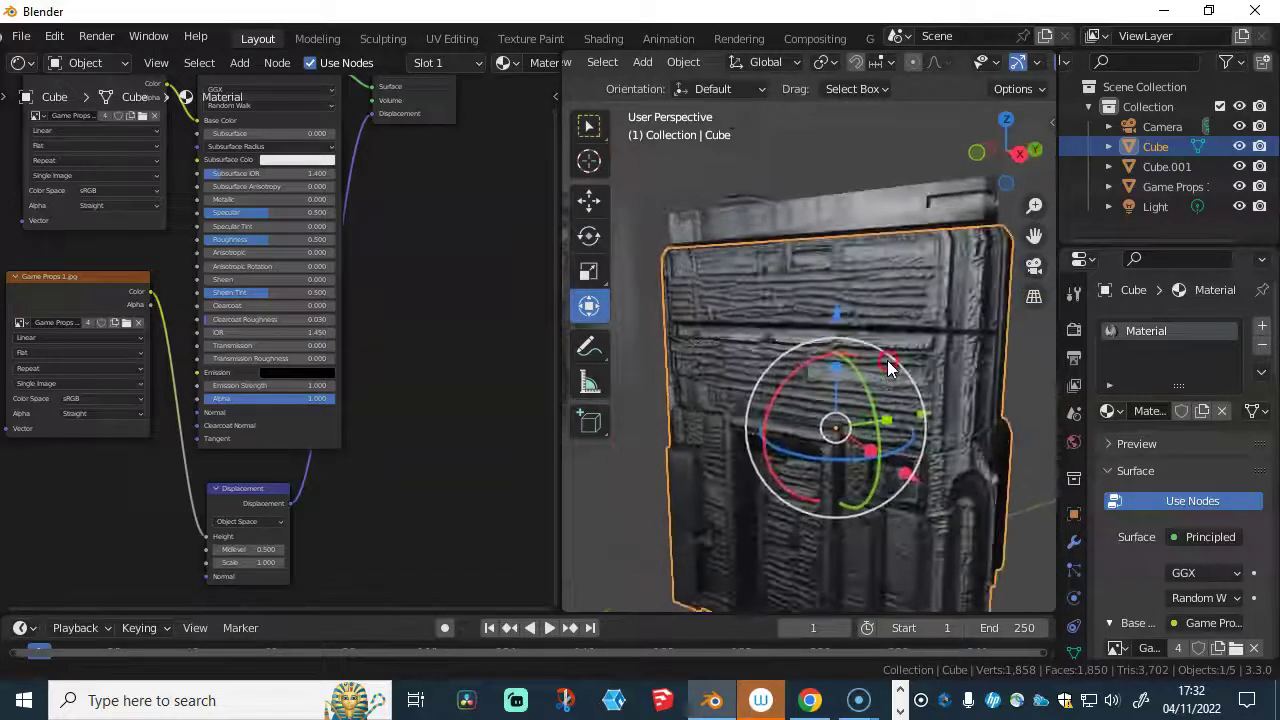
{"action": "scroll", "coordinate": [889, 350], "scroll_direction": "up", "scroll_amount": 5}
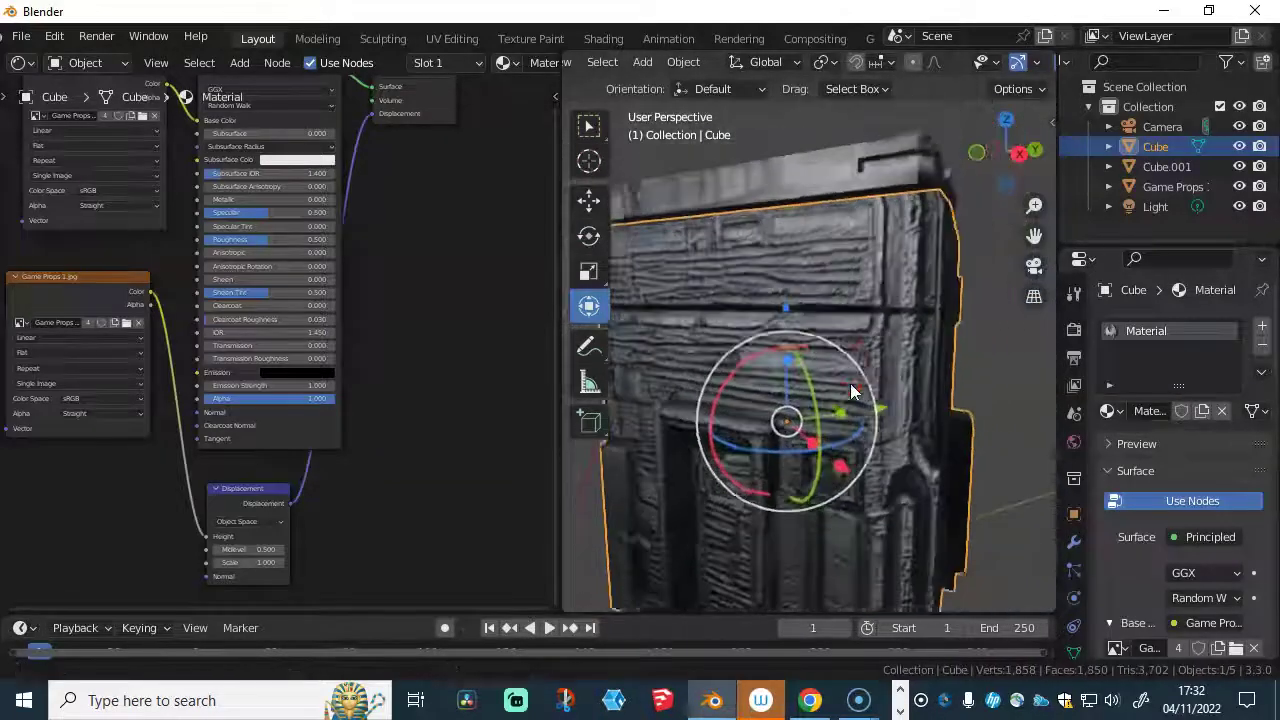
{"action": "scroll", "coordinate": [851, 392], "scroll_direction": "down", "scroll_amount": 5}
{"action": "left_click", "coordinate": [336, 400]}
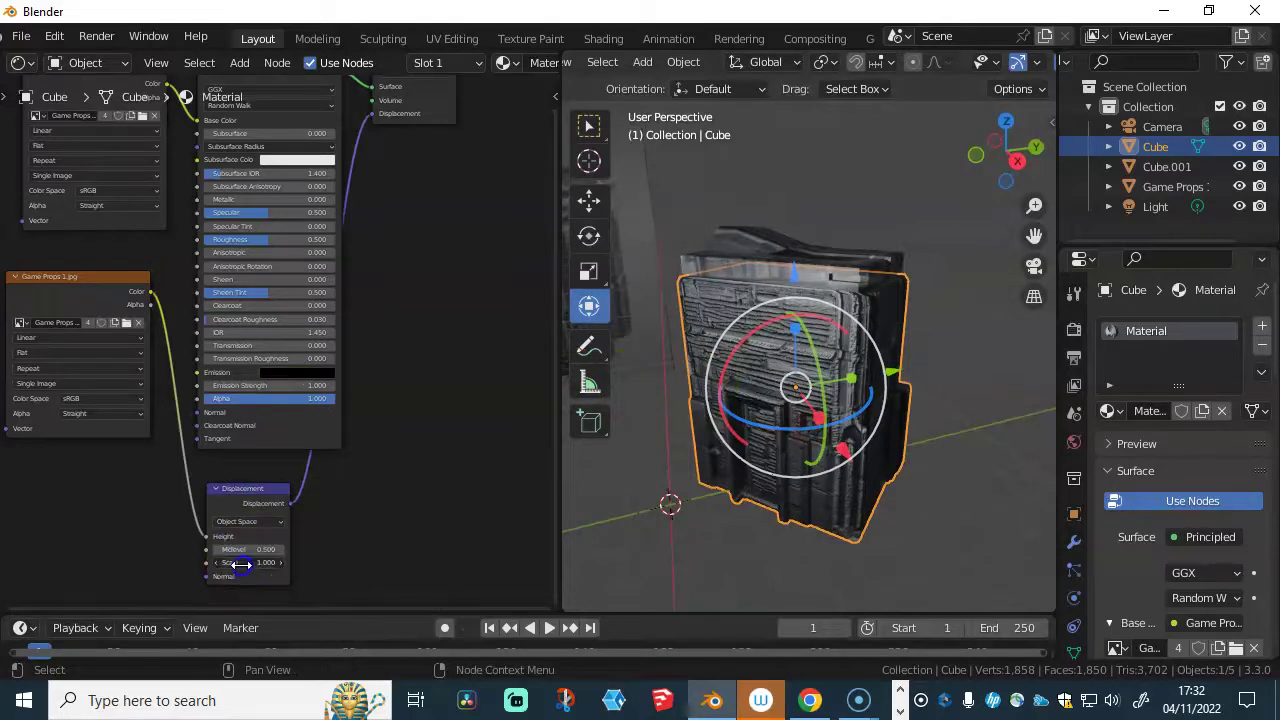
{"action": "scroll", "coordinate": [249, 506], "scroll_direction": "up", "scroll_amount": 4}
{"action": "middle_click_drag", "start_coordinate": [323, 408], "coordinate": [425, 262]}
{"action": "left_click_drag", "start_coordinate": [280, 485], "coordinate": [225, 487]}
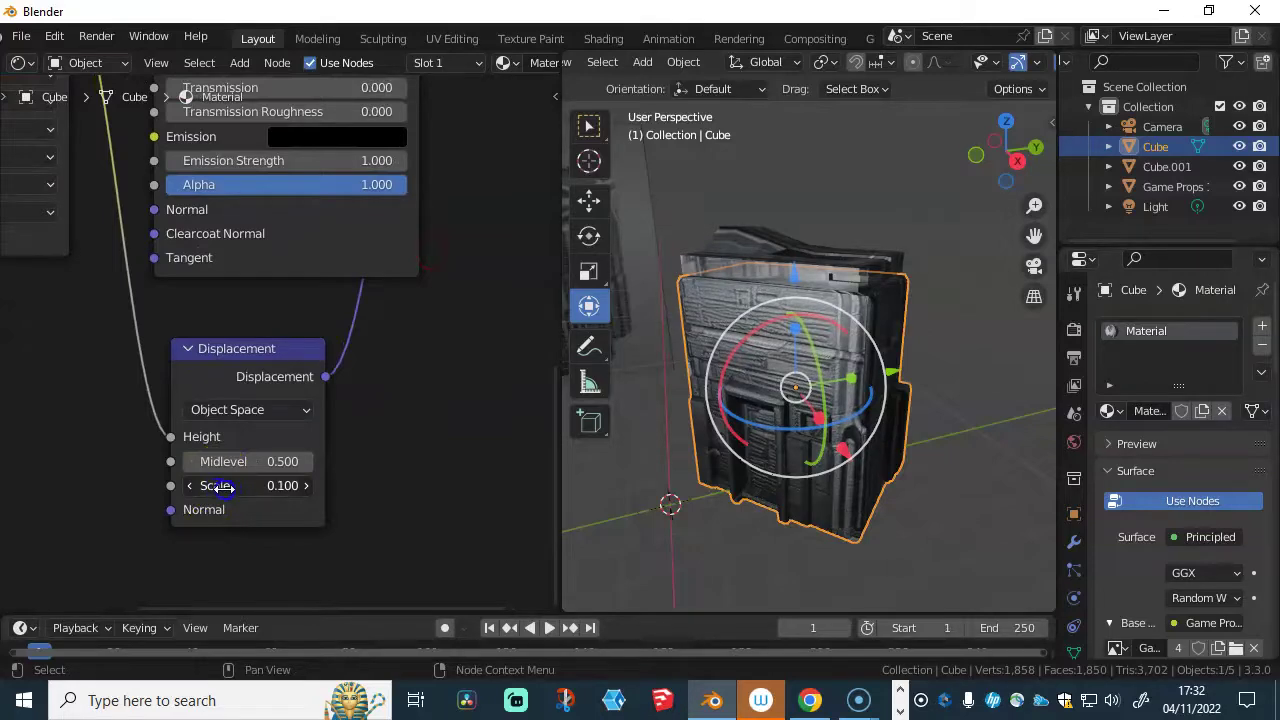
{"action": "middle_click_drag", "start_coordinate": [564, 430], "coordinate": [782, 373], "text": "ctrl"}
{"action": "left_click_drag", "start_coordinate": [215, 487], "coordinate": [204, 487]}
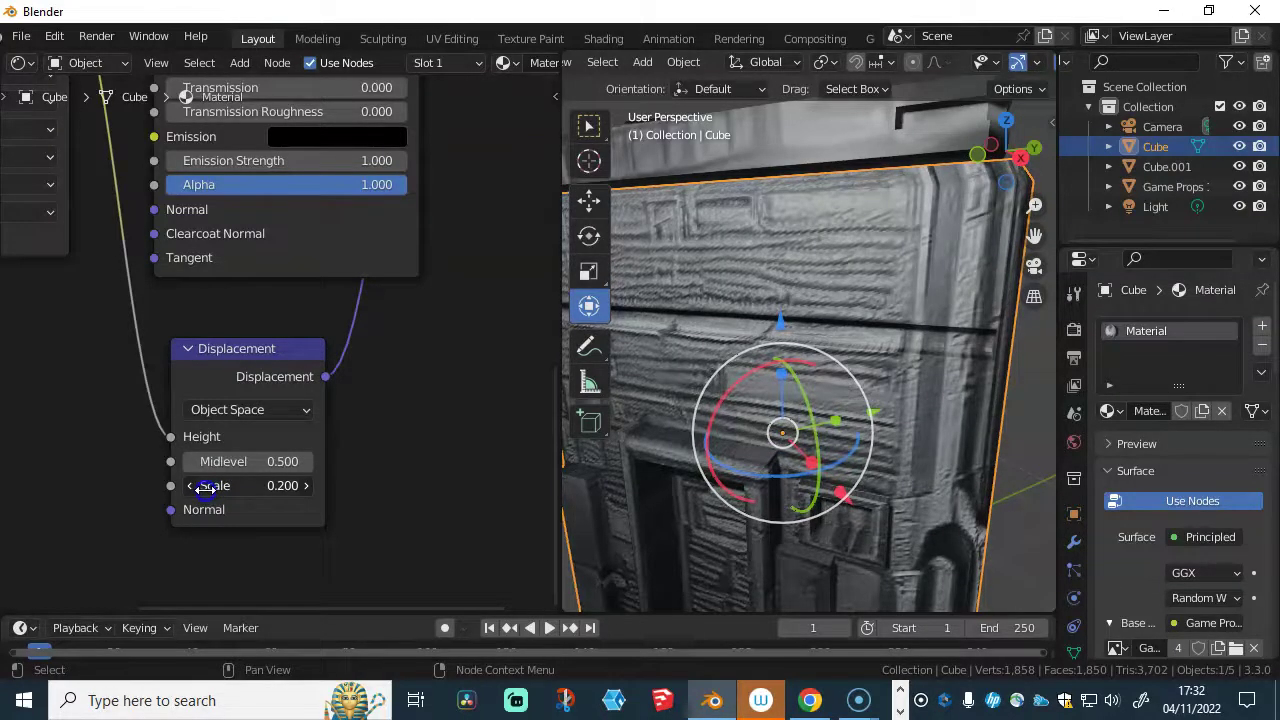
- Select the top slab and duplicate its Game Props 1.jpg image texture node, placing the copy below the original
{"action": "scroll", "coordinate": [734, 497], "scroll_direction": "down", "scroll_amount": 3}
{"action": "middle_click_drag", "start_coordinate": [751, 490], "coordinate": [699, 286]}
{"action": "left_click", "coordinate": [699, 286]}
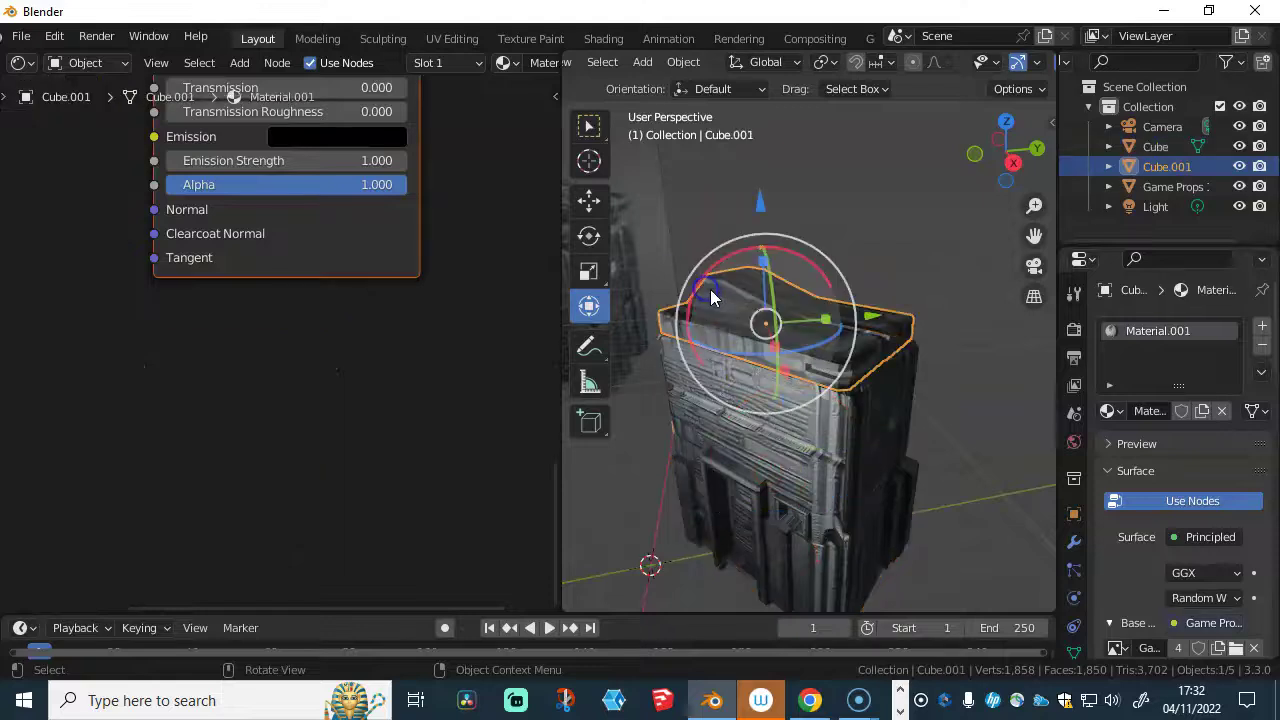
{"action": "key", "text": "Home"}
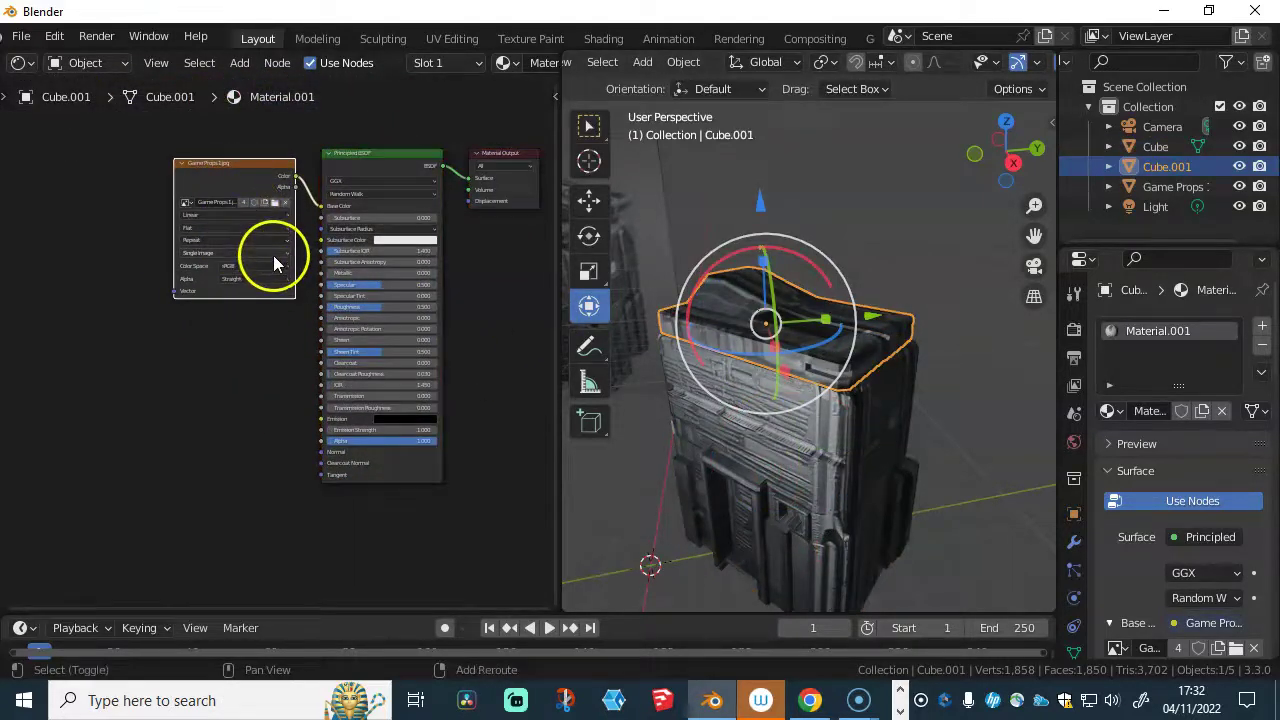
{"action": "key", "text": "shift+d"}
{"action": "left_click", "coordinate": [245, 449]}
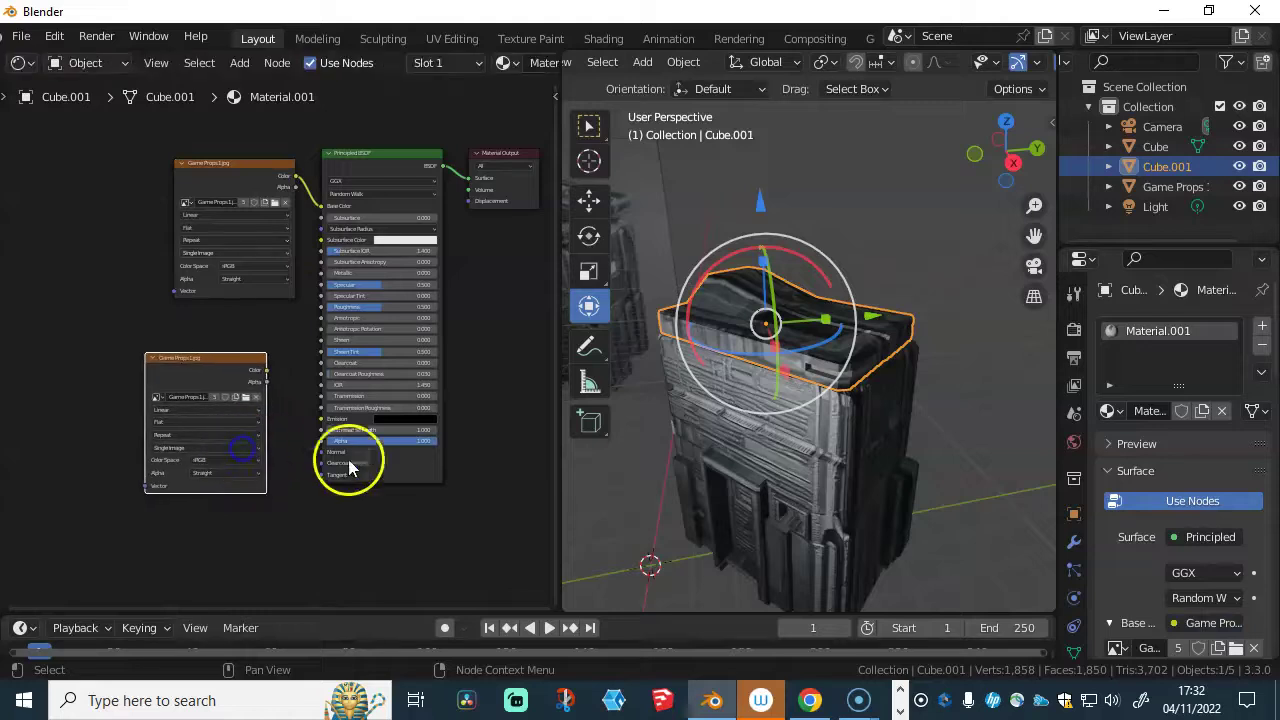
- Add a Displacement node to the slab's material, placed below the Principled BSDF
{"action": "key", "text": "shift+a"}
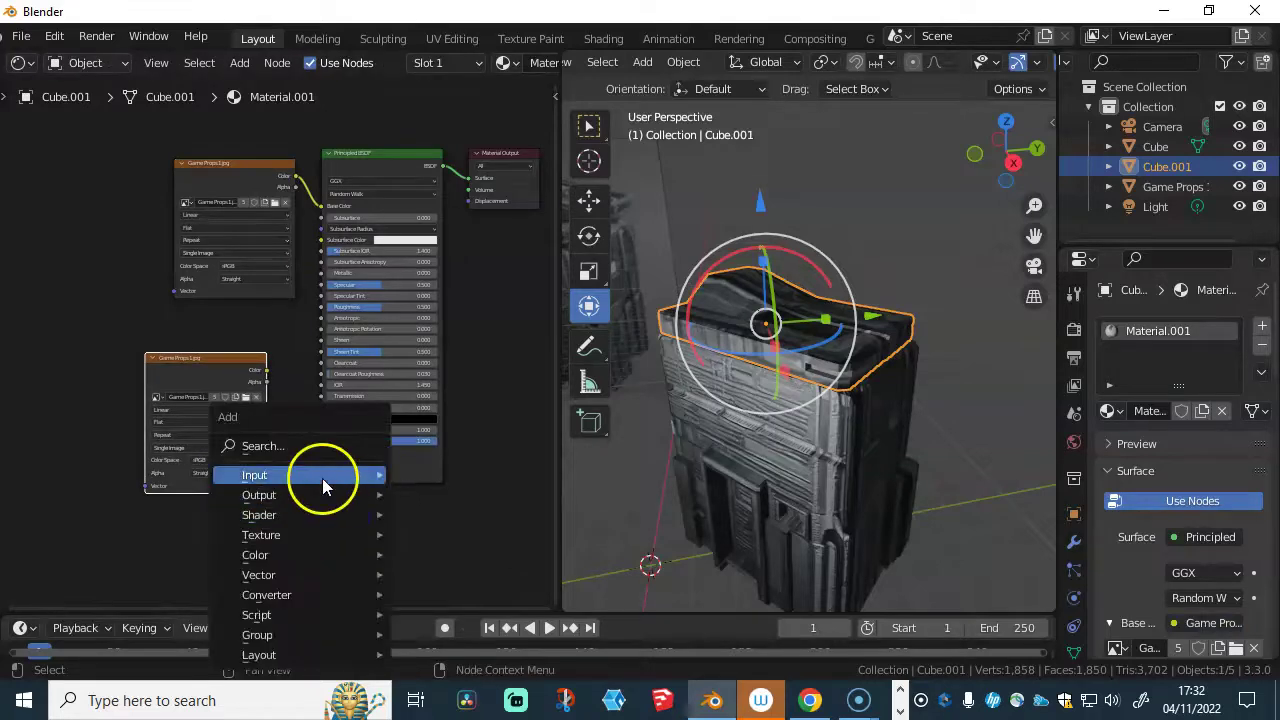
{"action": "left_click", "coordinate": [323, 445]}
{"action": "type", "text": "displ"}
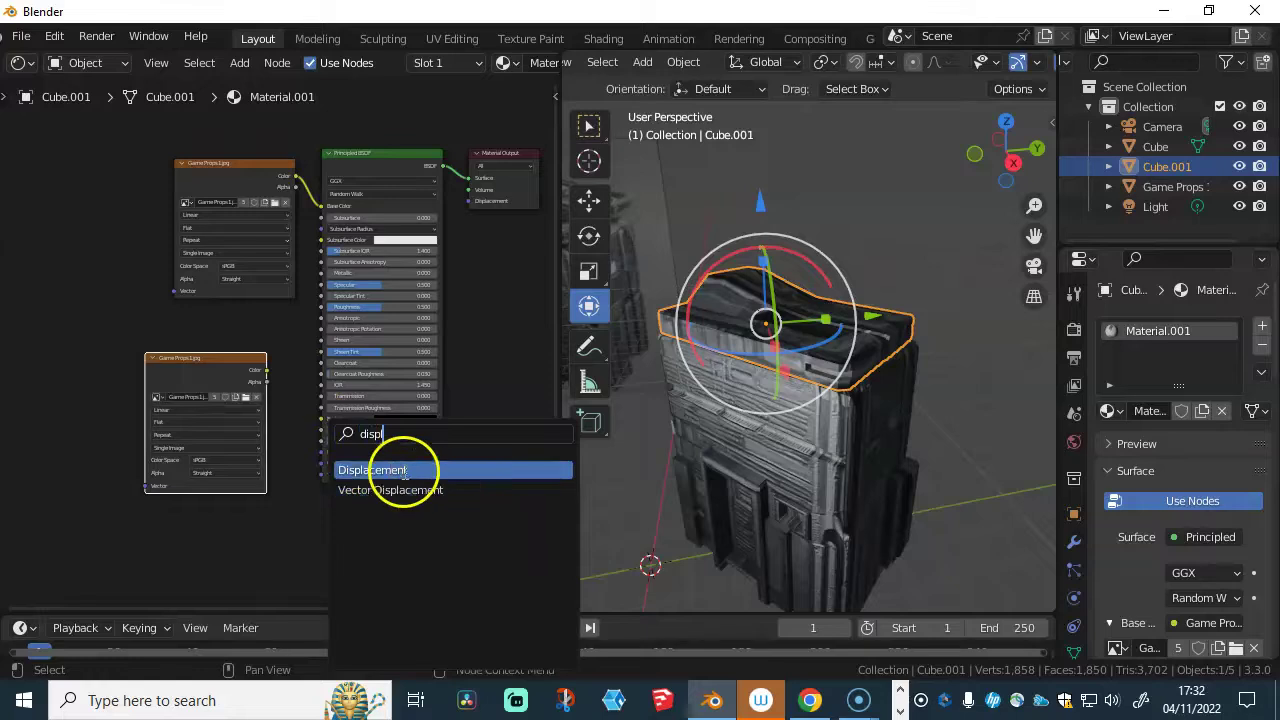
{"action": "type", "text": "p"}
{"action": "left_click", "coordinate": [388, 470]}
{"action": "left_click", "coordinate": [318, 517]}
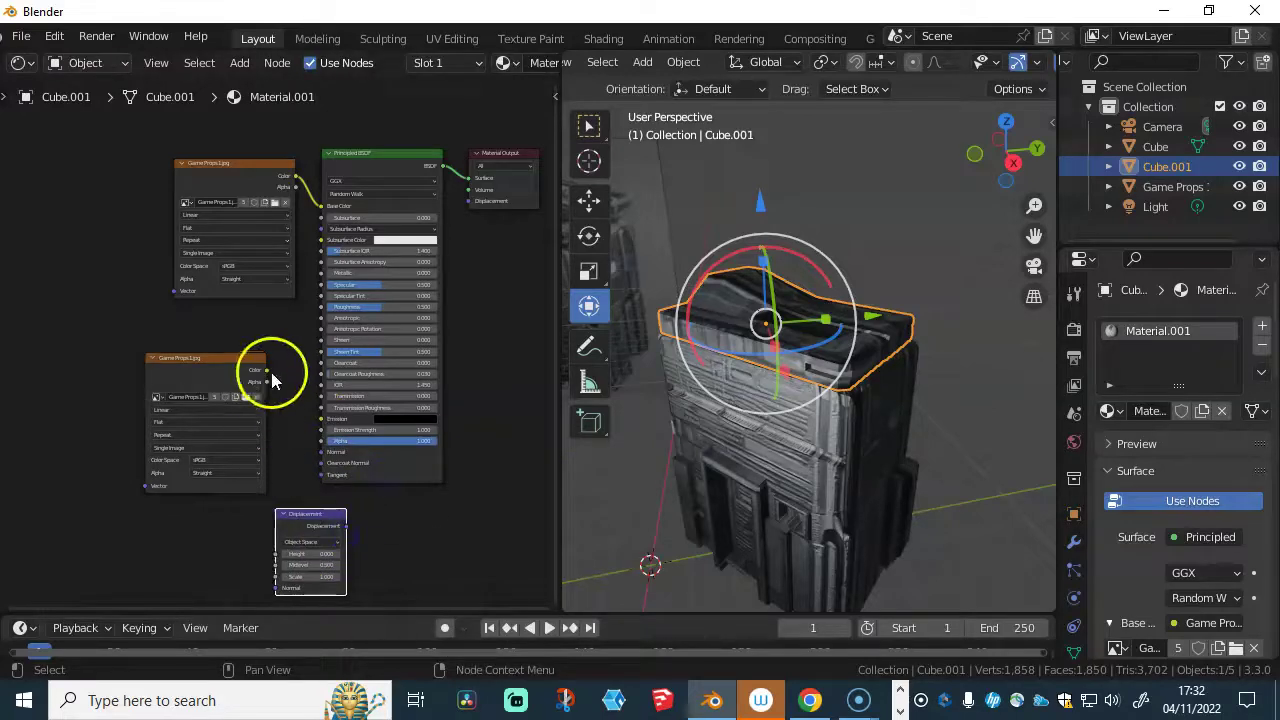
- Link the duplicate texture's Color through the Displacement node's Height to the Material Output's Displacement and set the Scale to 0.4
{"action": "left_click_drag", "start_coordinate": [268, 371], "coordinate": [286, 421]}
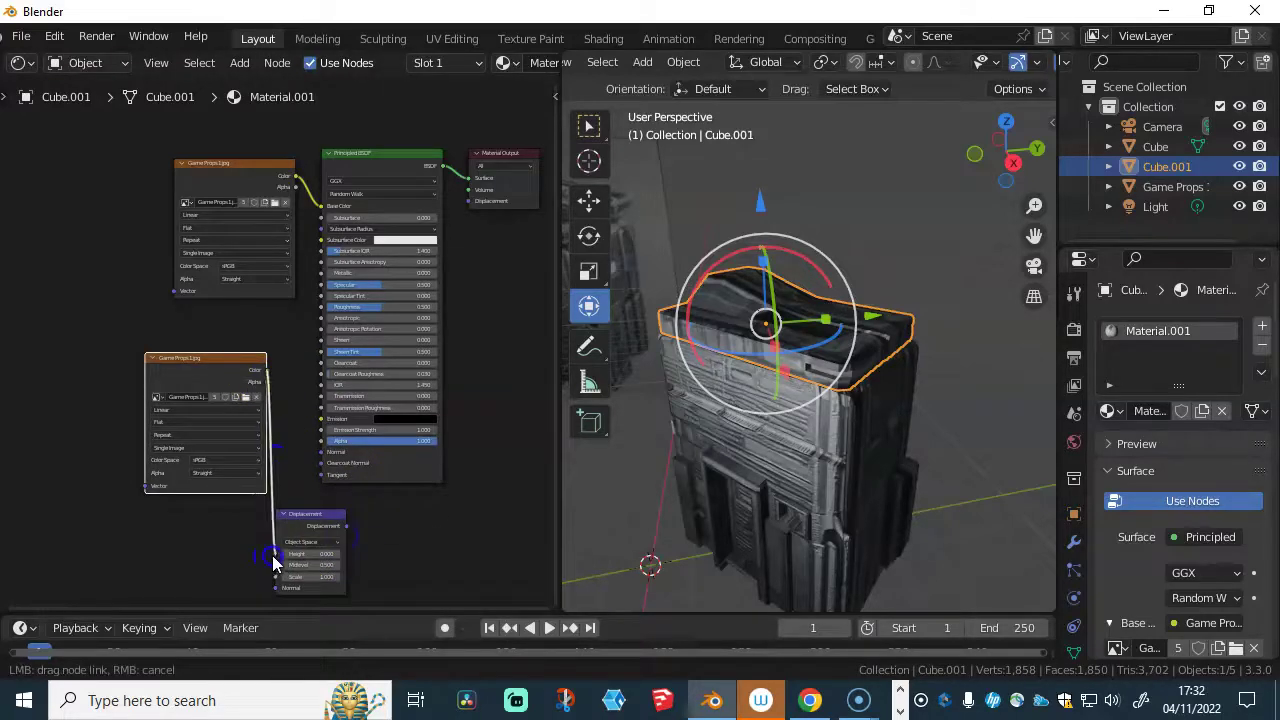
{"action": "left_click_drag", "start_coordinate": [274, 562], "coordinate": [275, 556]}
{"action": "left_click_drag", "start_coordinate": [346, 526], "coordinate": [370, 530]}
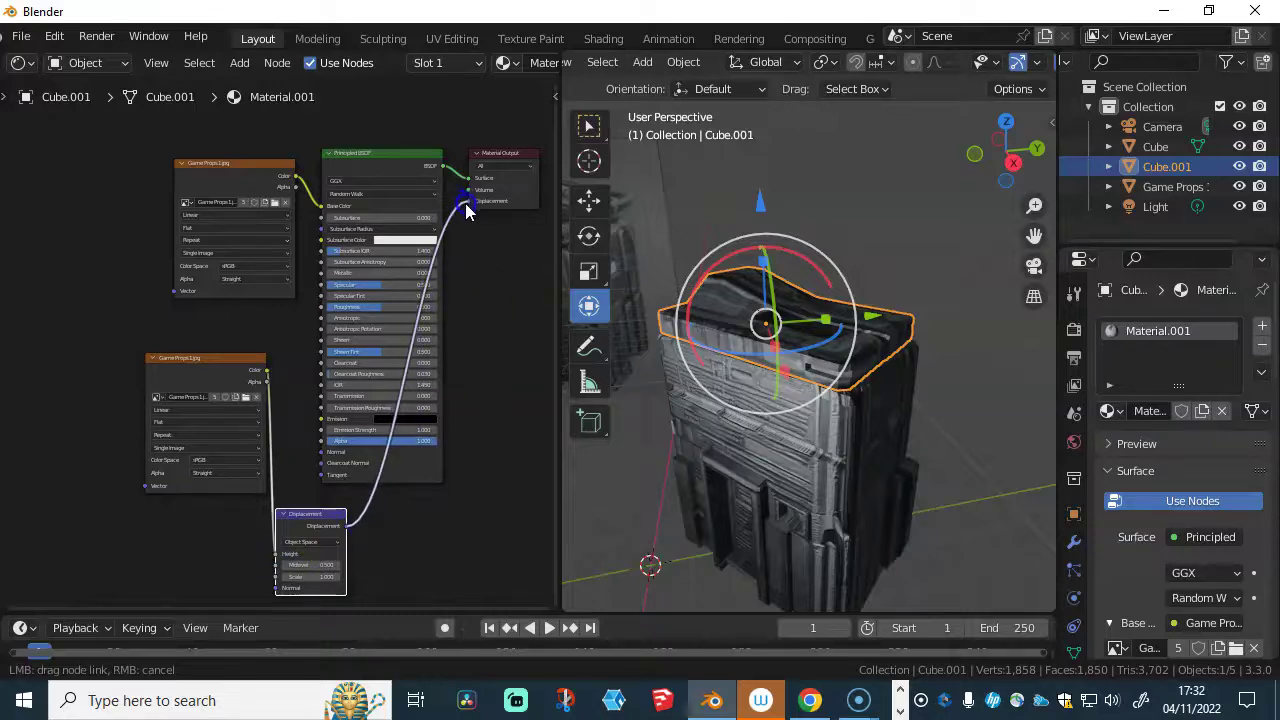
{"action": "left_click_drag", "start_coordinate": [466, 206], "coordinate": [467, 204]}
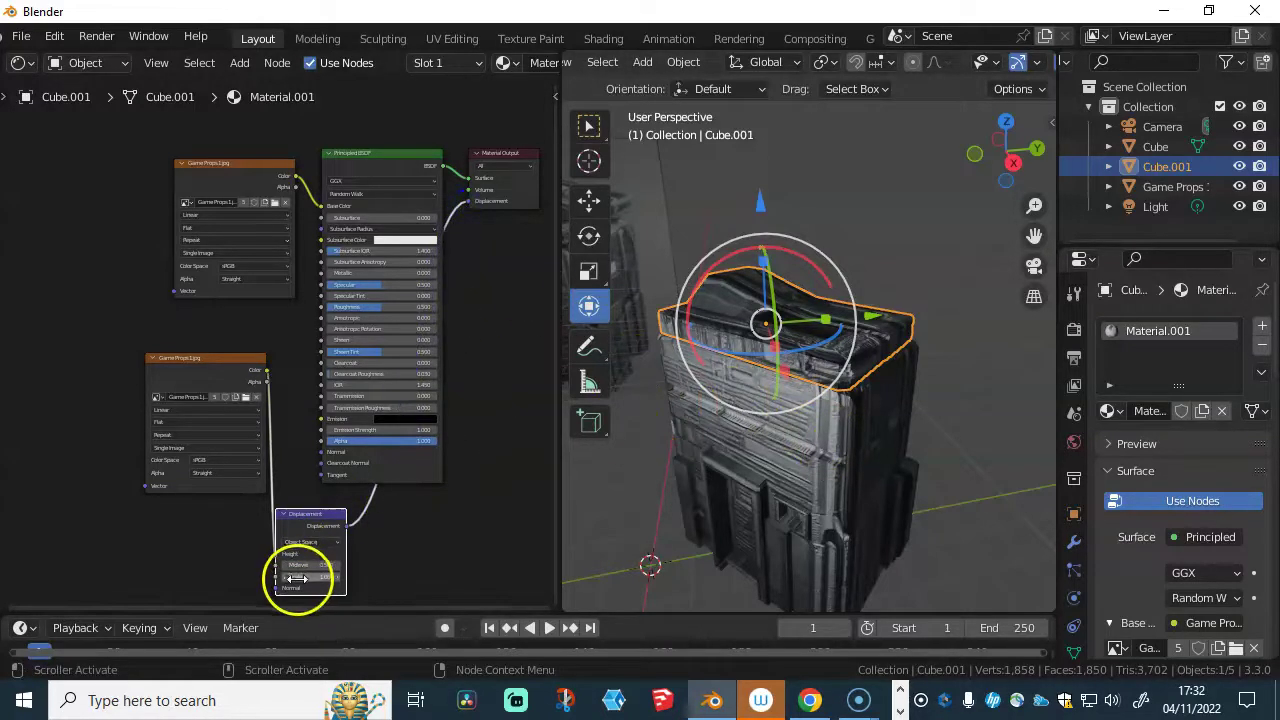
{"action": "middle_click_drag", "start_coordinate": [860, 447], "coordinate": [857, 371]}
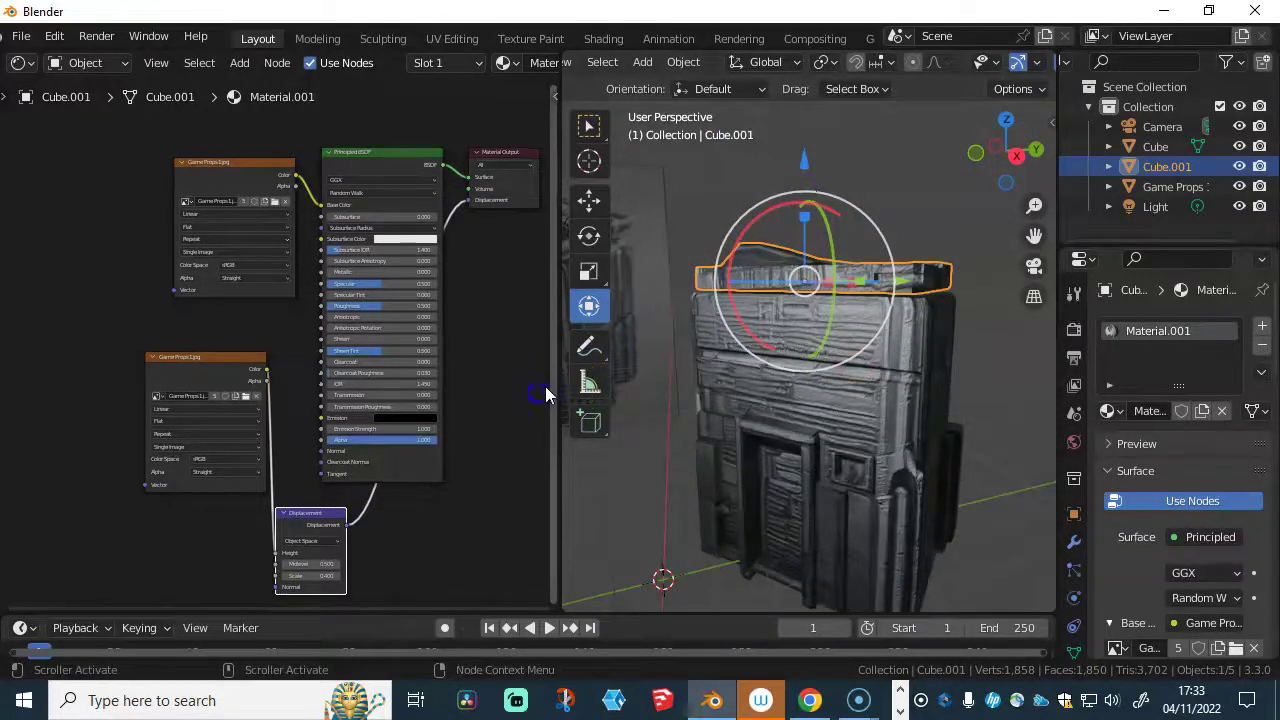
- Widen the 3D viewport over the Shader Editor and add a mesh plane at the 3D cursor
{"action": "left_click_drag", "start_coordinate": [562, 390], "coordinate": [106, 390]}
{"action": "middle_click_drag", "start_coordinate": [729, 391], "coordinate": [667, 368]}
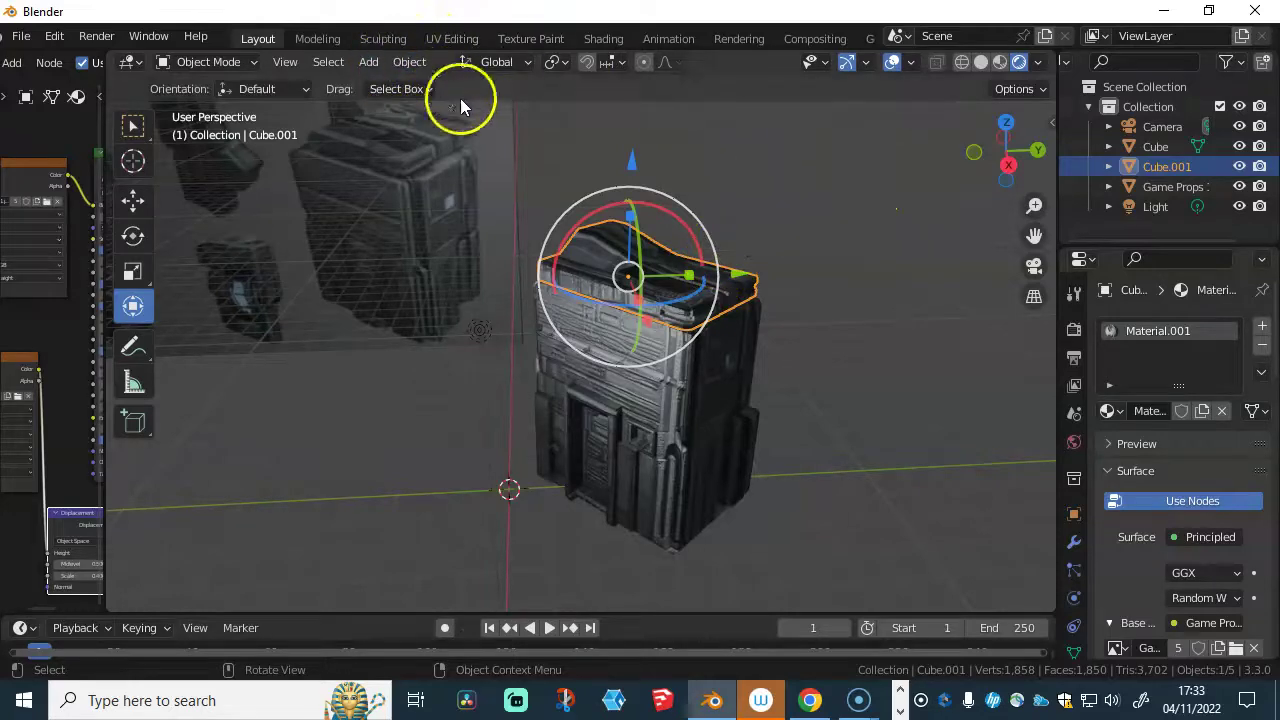
{"action": "left_click", "coordinate": [822, 320]}
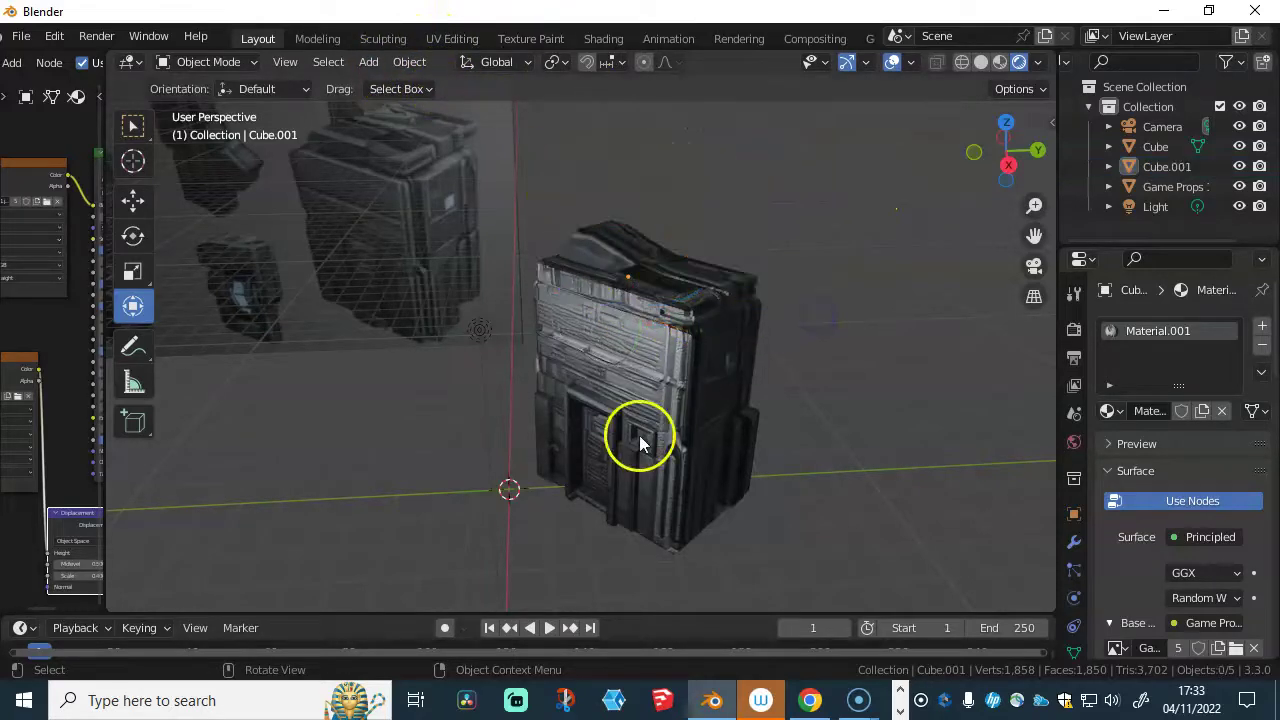
{"action": "key", "text": "shift+a"}
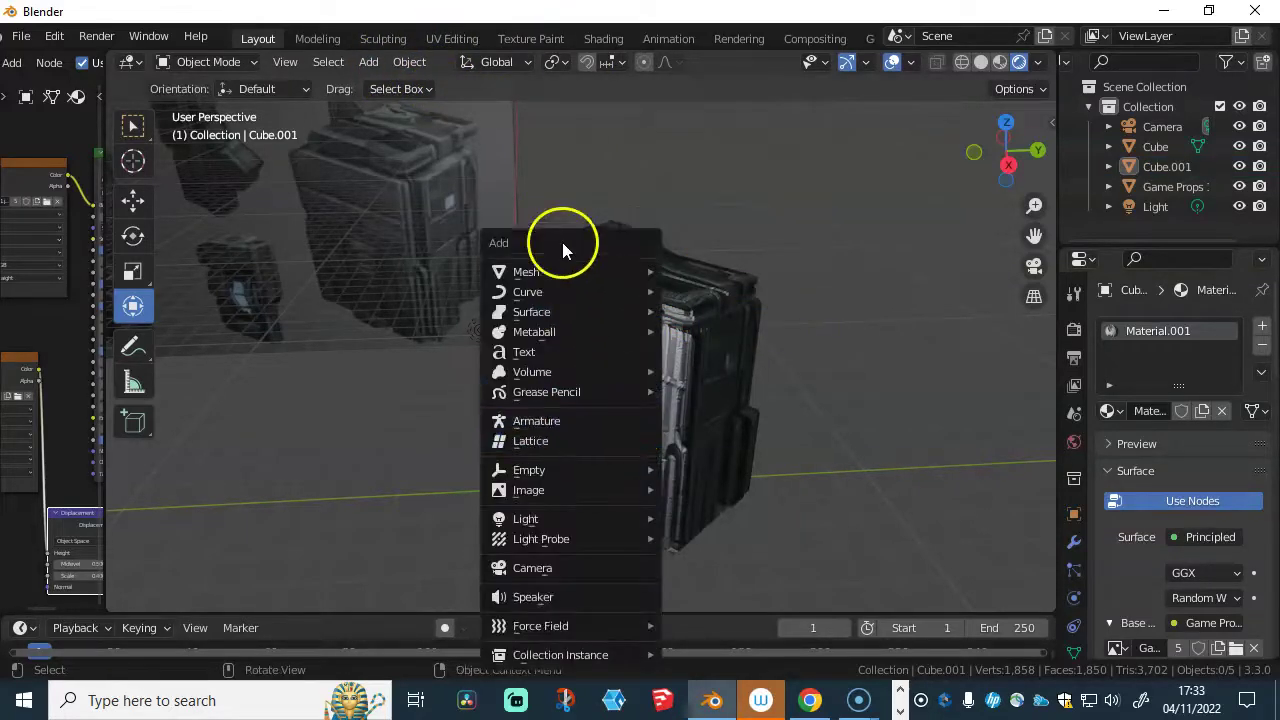
{"action": "mouse_move", "coordinate": [557, 270]}
{"action": "left_click", "coordinate": [702, 268]}
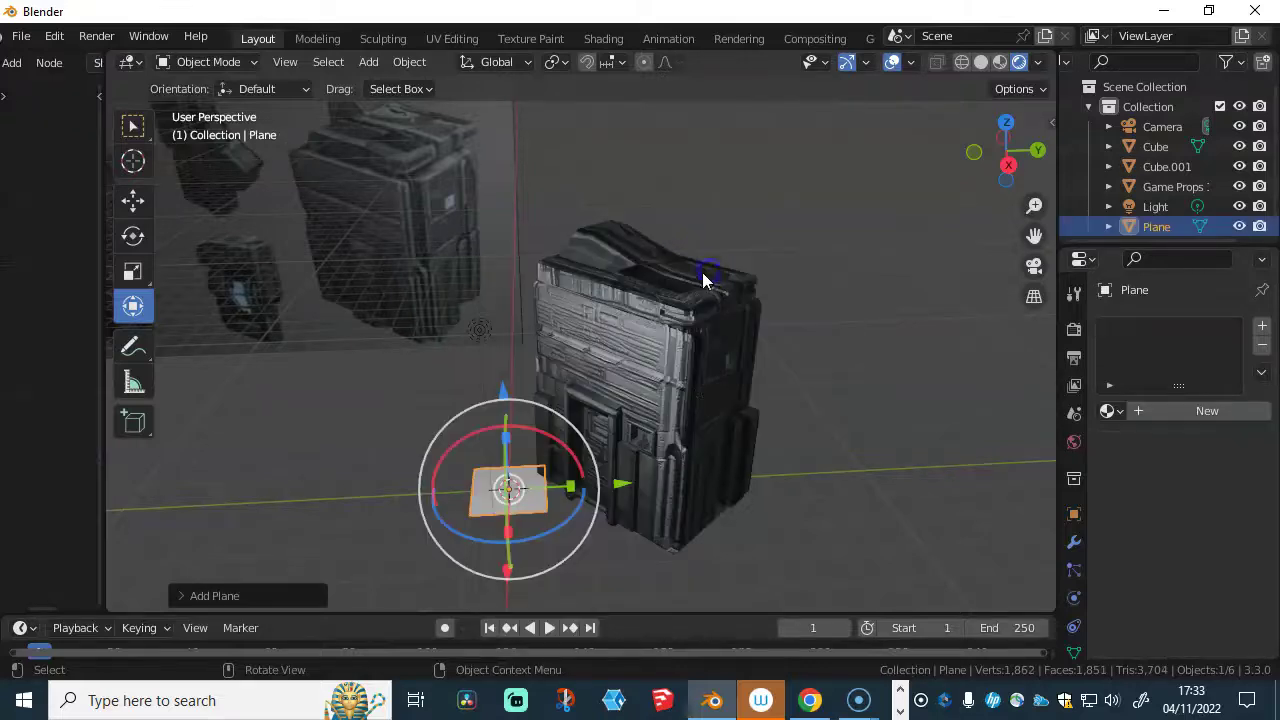
- Scale the plane up into a large floor extending well beyond the box
{"action": "key", "text": "s"}
{"action": "left_click", "coordinate": [857, 435]}
{"action": "key", "text": "s"}
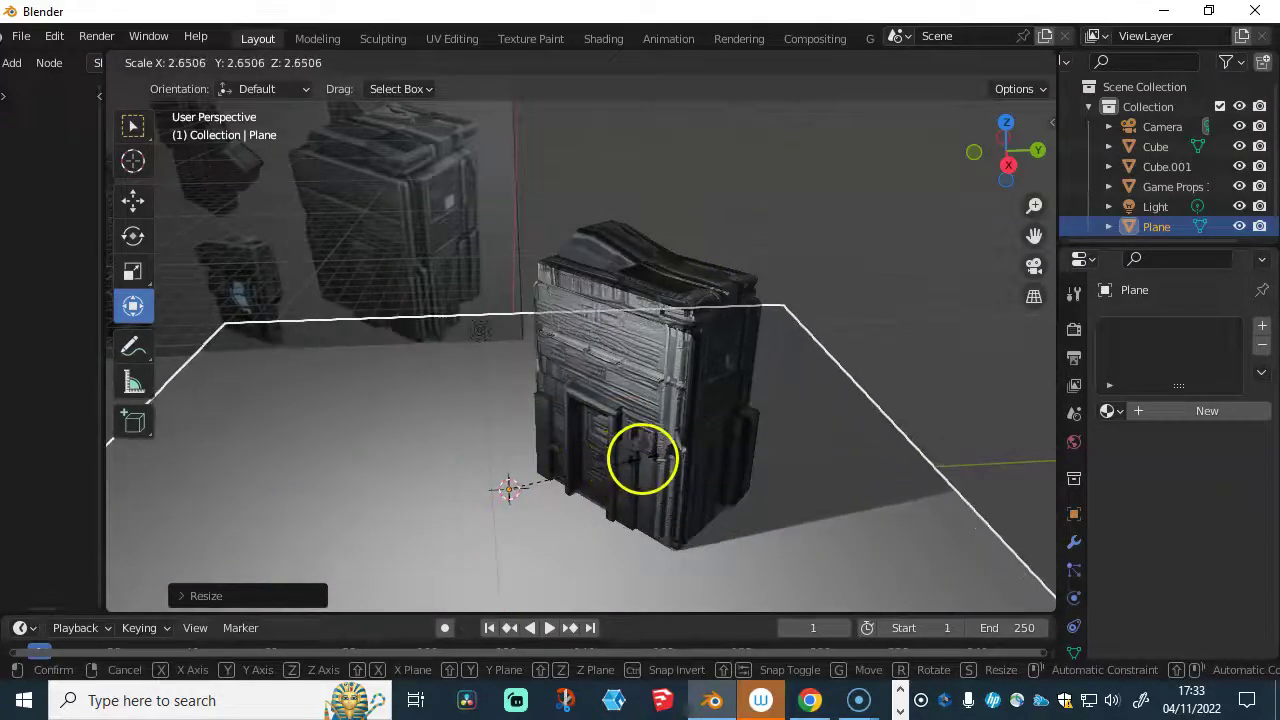
{"action": "left_click", "coordinate": [637, 461]}
{"action": "key", "text": "s"}
{"action": "left_click", "coordinate": [613, 450]}
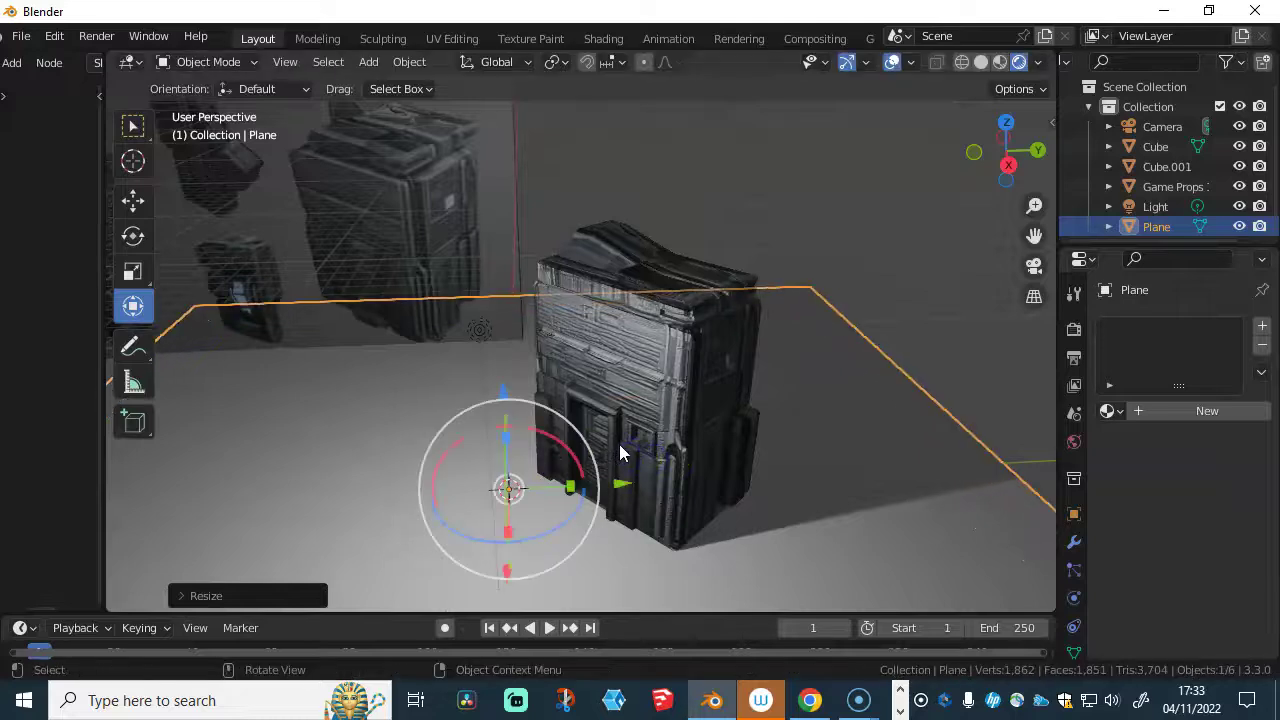
- Move the floor plane so that it is centred beneath the box
{"action": "scroll", "coordinate": [617, 449], "scroll_direction": "down", "scroll_amount": 1}
{"action": "scroll", "coordinate": [617, 449], "scroll_direction": "down", "scroll_amount": 2}
{"action": "left_click_drag", "start_coordinate": [648, 443], "coordinate": [722, 536]}
{"action": "middle_click_drag", "start_coordinate": [722, 536], "coordinate": [626, 474]}
{"action": "left_click_drag", "start_coordinate": [628, 513], "coordinate": [634, 451]}
{"action": "middle_click_drag", "start_coordinate": [634, 451], "coordinate": [843, 432]}
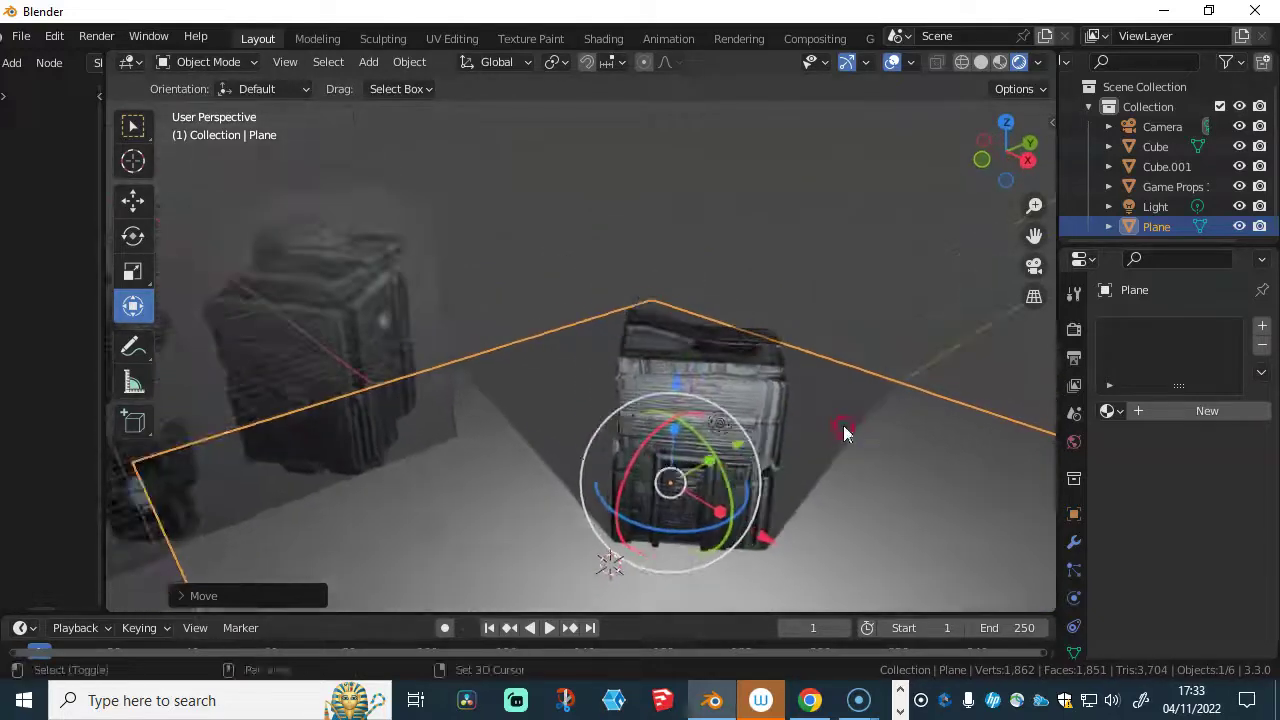
- Select the floor plane's two rear edges in Edit Mode and extrude them upward about 16.5 m as backdrop walls
{"action": "left_click", "coordinate": [533, 334]}
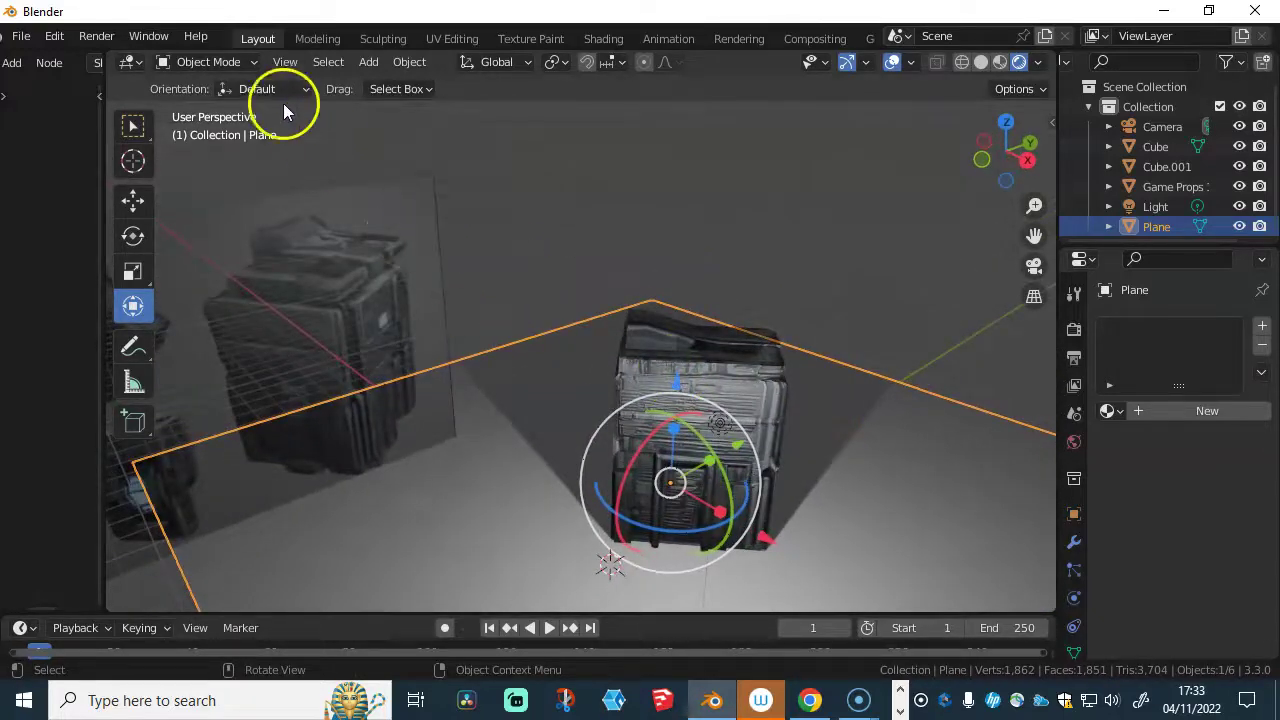
{"action": "key", "text": "Tab"}
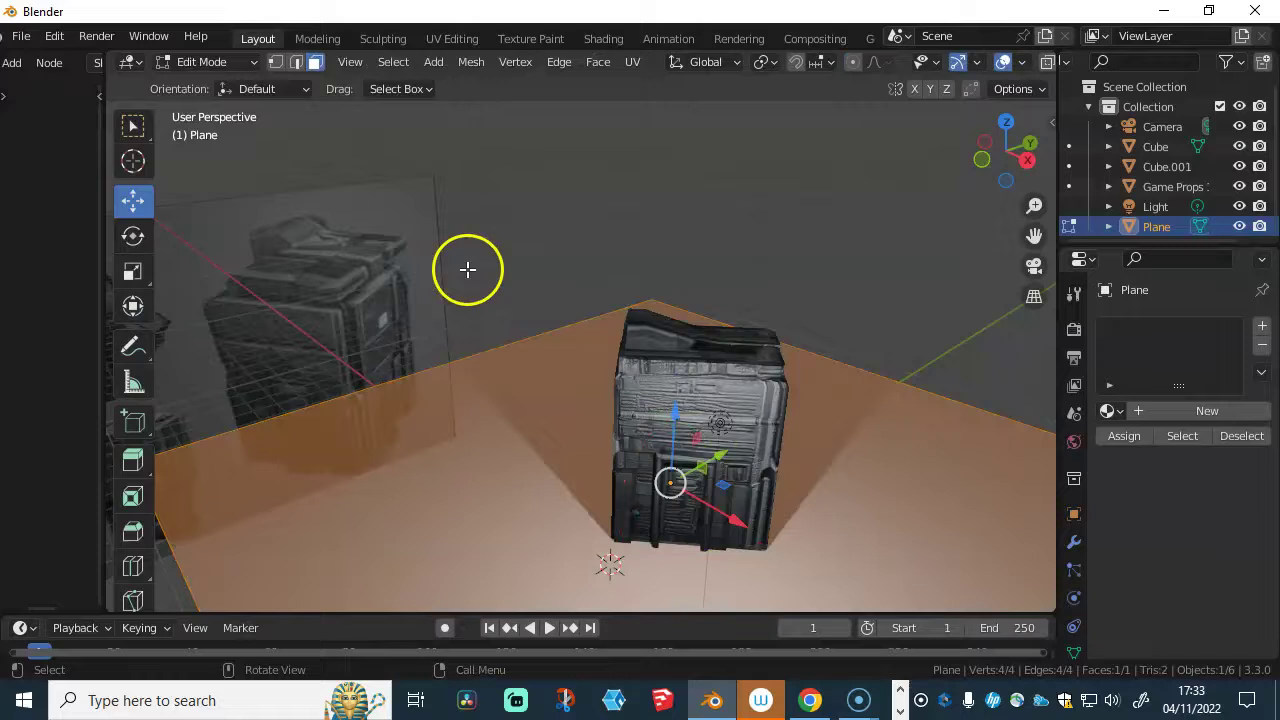
{"action": "left_click", "coordinate": [517, 341]}
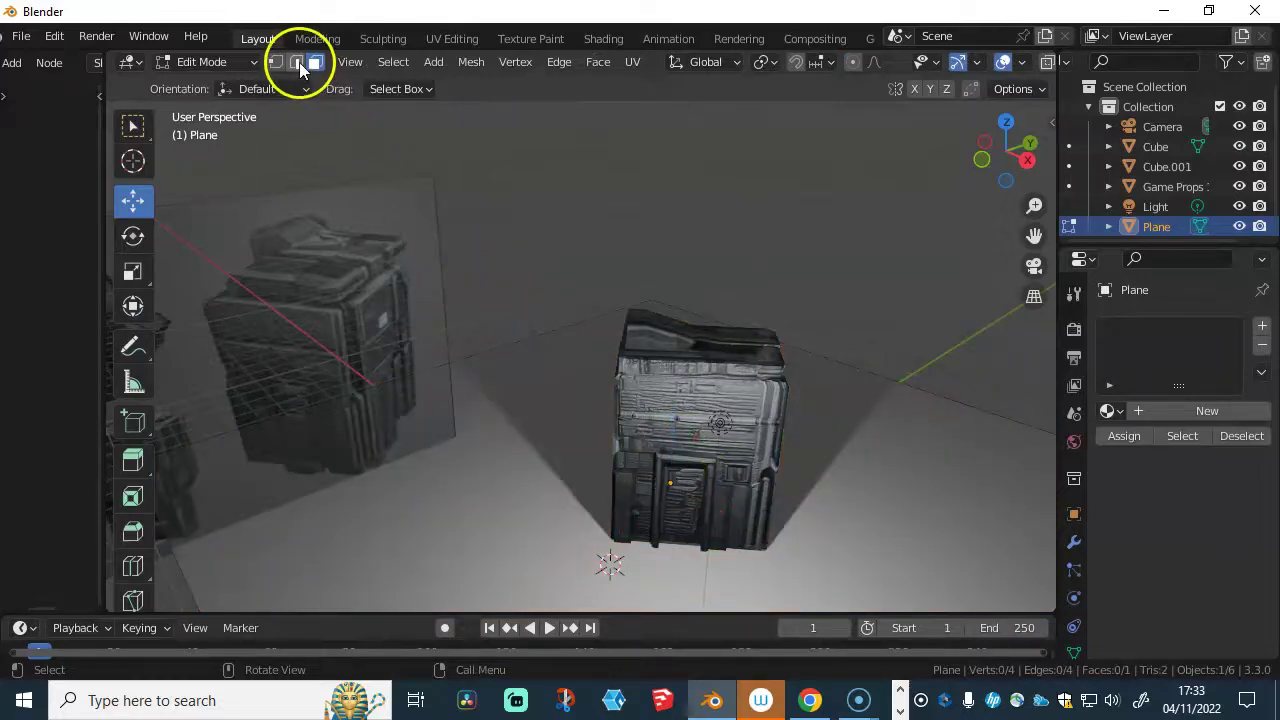
{"action": "left_click", "coordinate": [519, 341]}
{"action": "middle_click_drag", "start_coordinate": [699, 381], "coordinate": [781, 366]}
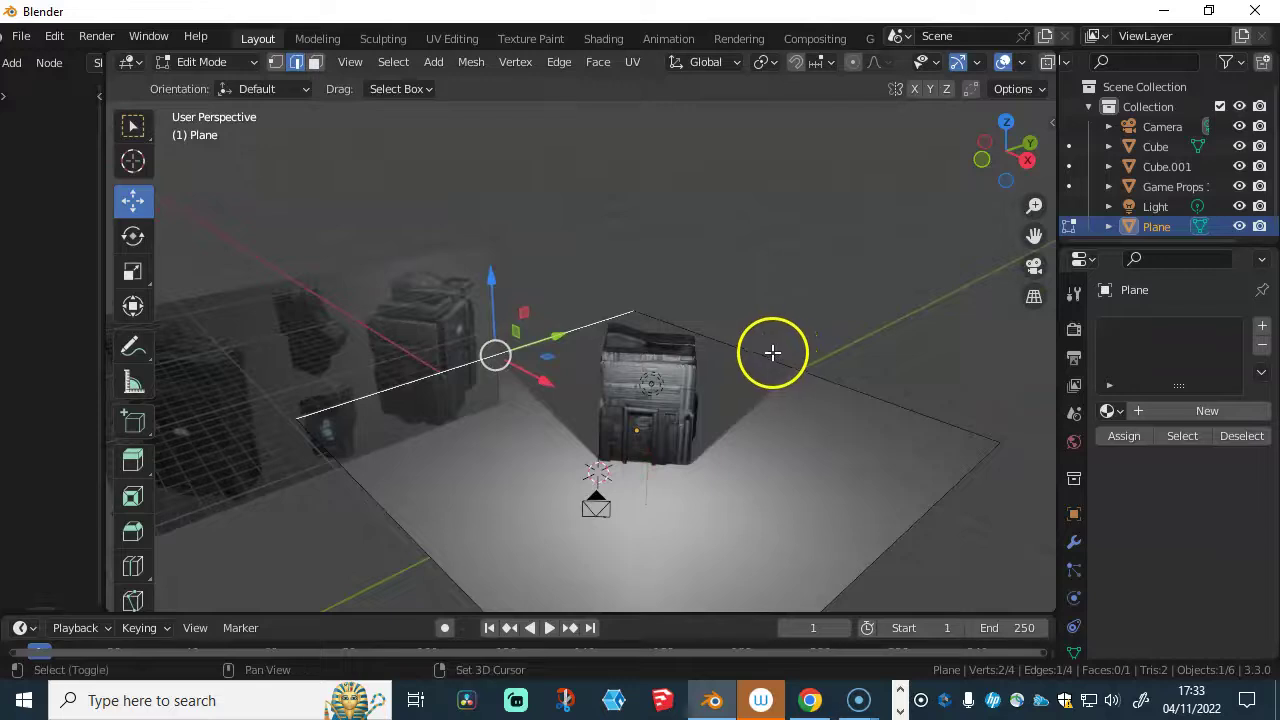
{"action": "left_click", "coordinate": [777, 361], "text": "shift"}
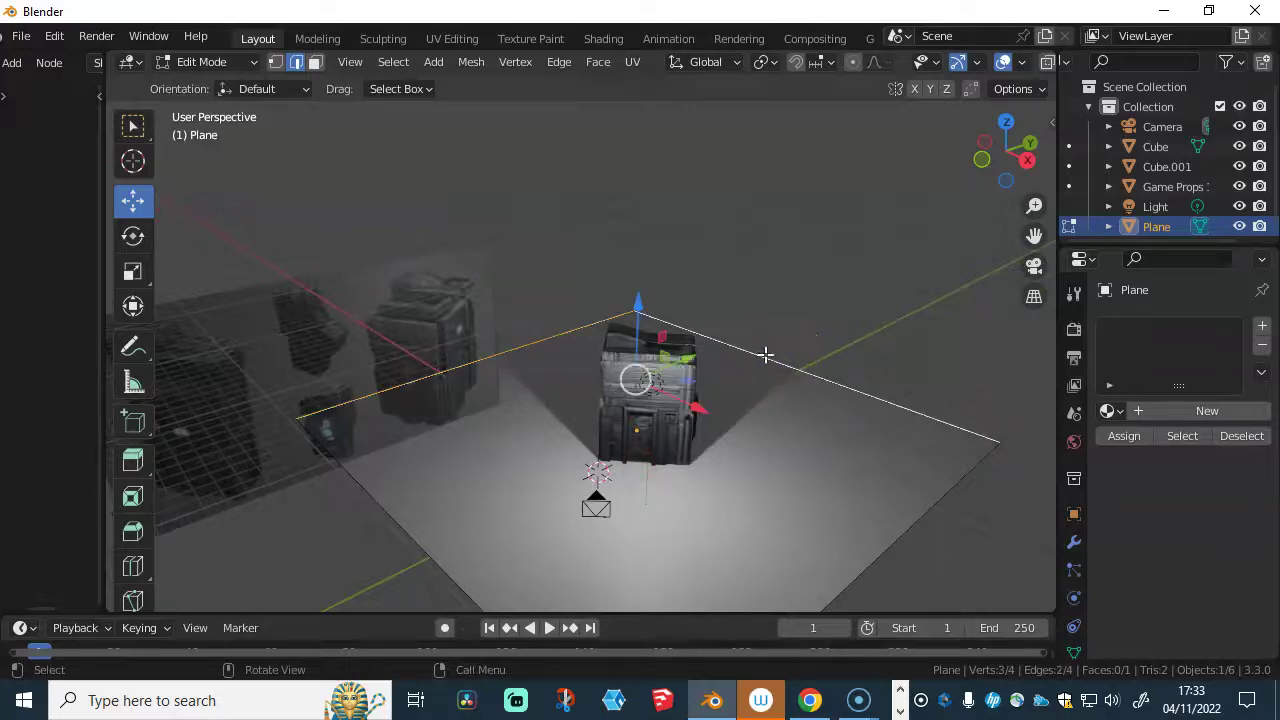
{"action": "key", "text": "e"}
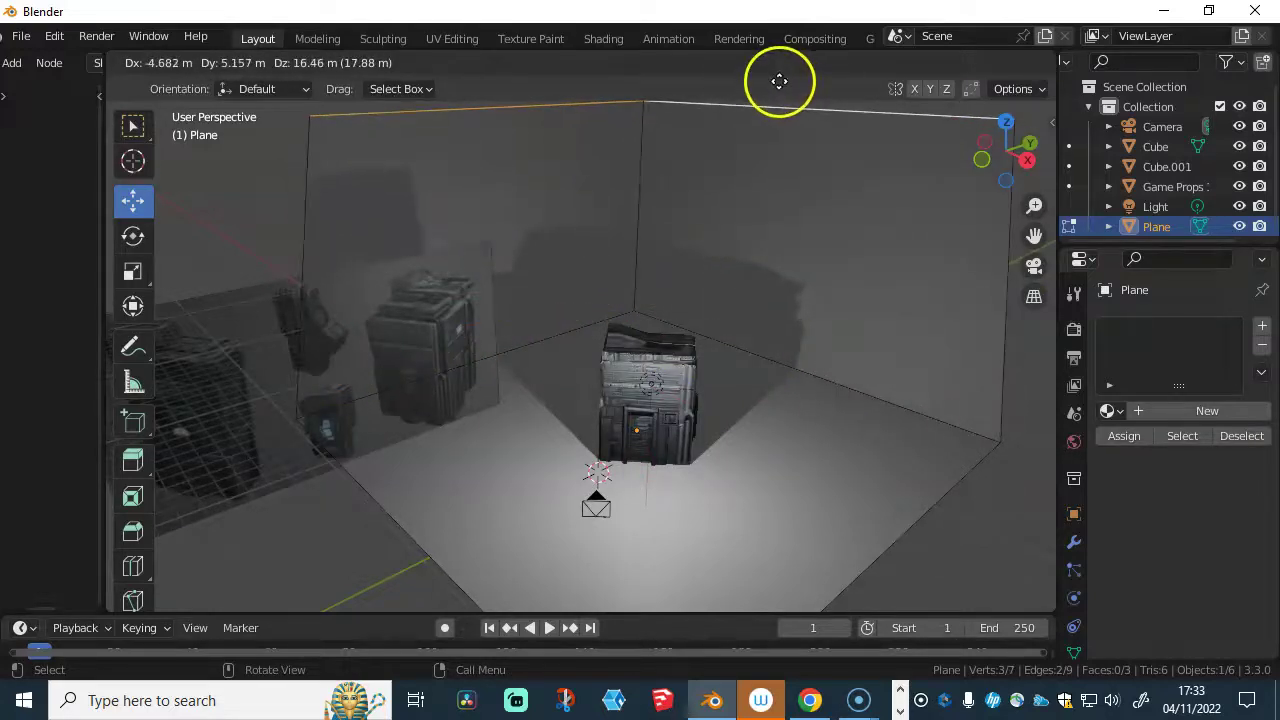
{"action": "left_click", "coordinate": [770, 80]}
- Straighten the backdrop walls by moving their top edges horizontally until both walls stand vertical in the orthographic side and back views
{"action": "middle_click_drag", "start_coordinate": [738, 288], "coordinate": [590, 289]}
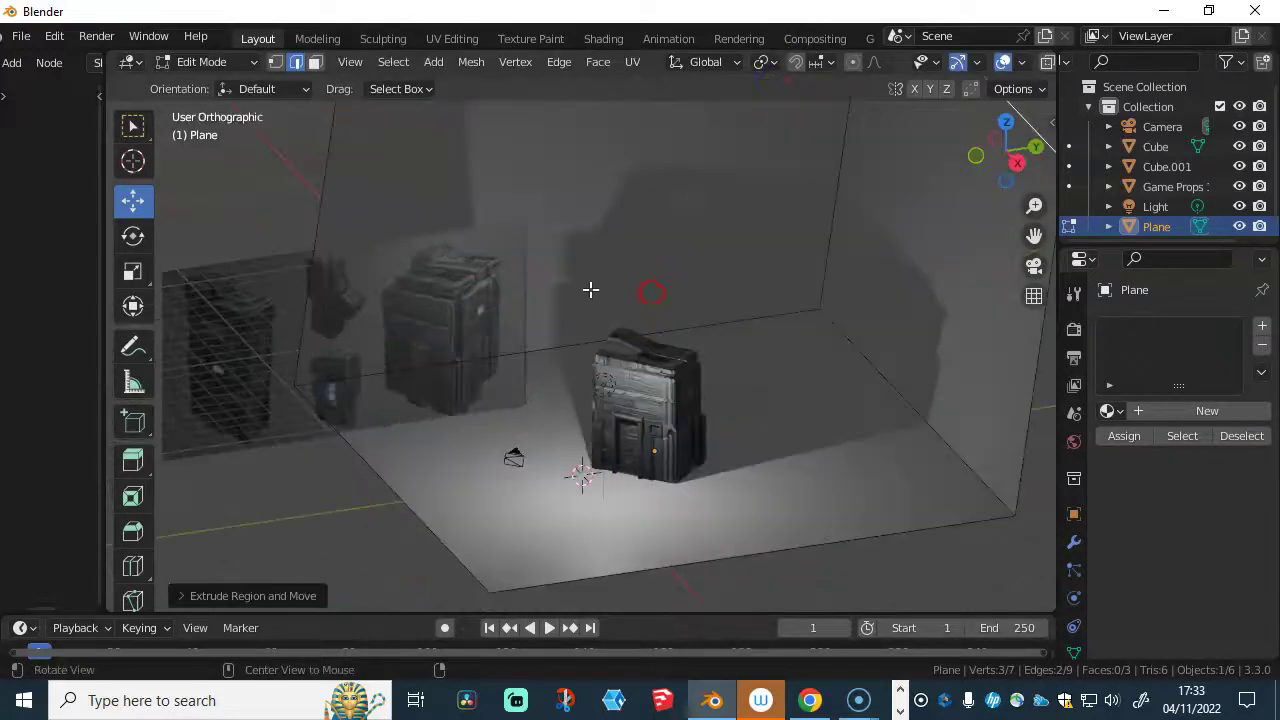
{"action": "middle_click_drag", "start_coordinate": [768, 295], "coordinate": [627, 290], "text": "alt"}
{"action": "middle_click_drag", "start_coordinate": [763, 244], "coordinate": [742, 316], "text": "shift"}
{"action": "left_click_drag", "start_coordinate": [682, 241], "coordinate": [563, 237]}
{"action": "middle_click_drag", "start_coordinate": [563, 237], "coordinate": [681, 291]}
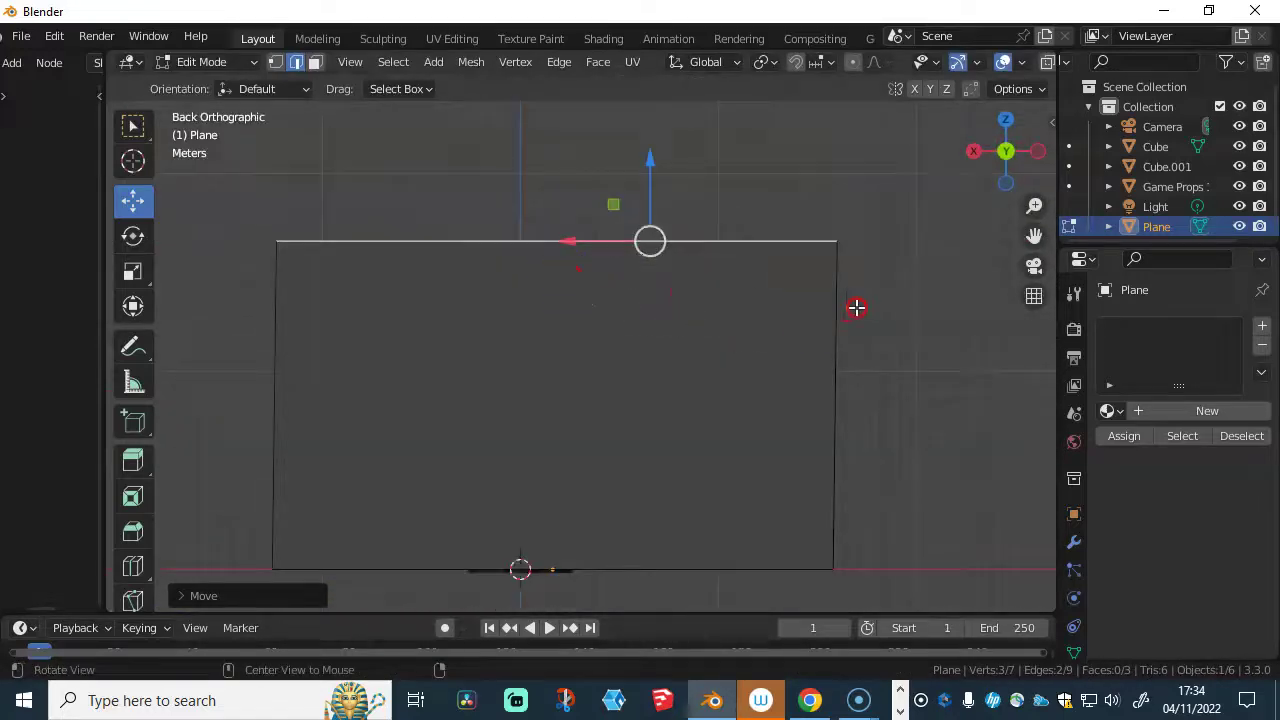
{"action": "middle_click_drag", "start_coordinate": [856, 307], "coordinate": [838, 309], "text": "alt"}
{"action": "left_click_drag", "start_coordinate": [914, 242], "coordinate": [811, 237]}
{"action": "middle_click_drag", "start_coordinate": [811, 237], "coordinate": [317, 374]}
- Move the Game Props reference image out of the walled backdrop and return to editing the plane's mesh
{"action": "left_click", "coordinate": [293, 385]}
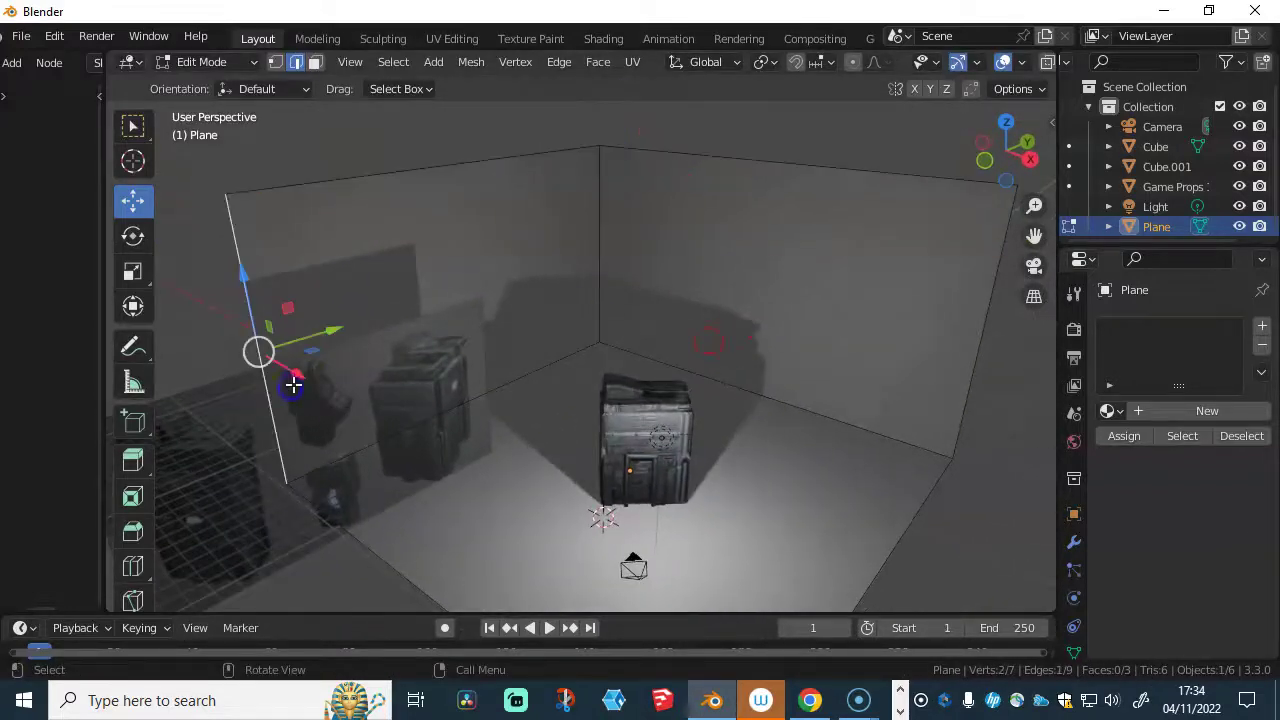
{"action": "key", "text": "Tab"}
{"action": "left_click", "coordinate": [249, 455]}
{"action": "left_click_drag", "start_coordinate": [391, 429], "coordinate": [130, 530]}
{"action": "left_click", "coordinate": [396, 378]}
{"action": "key", "text": "Tab"}
- Bevel the two floor-to-wall edges of the backdrop plane with 3 segments to curve the corners, and return to Object Mode
{"action": "left_click", "coordinate": [406, 430]}
{"action": "left_click", "coordinate": [712, 382], "text": "shift"}
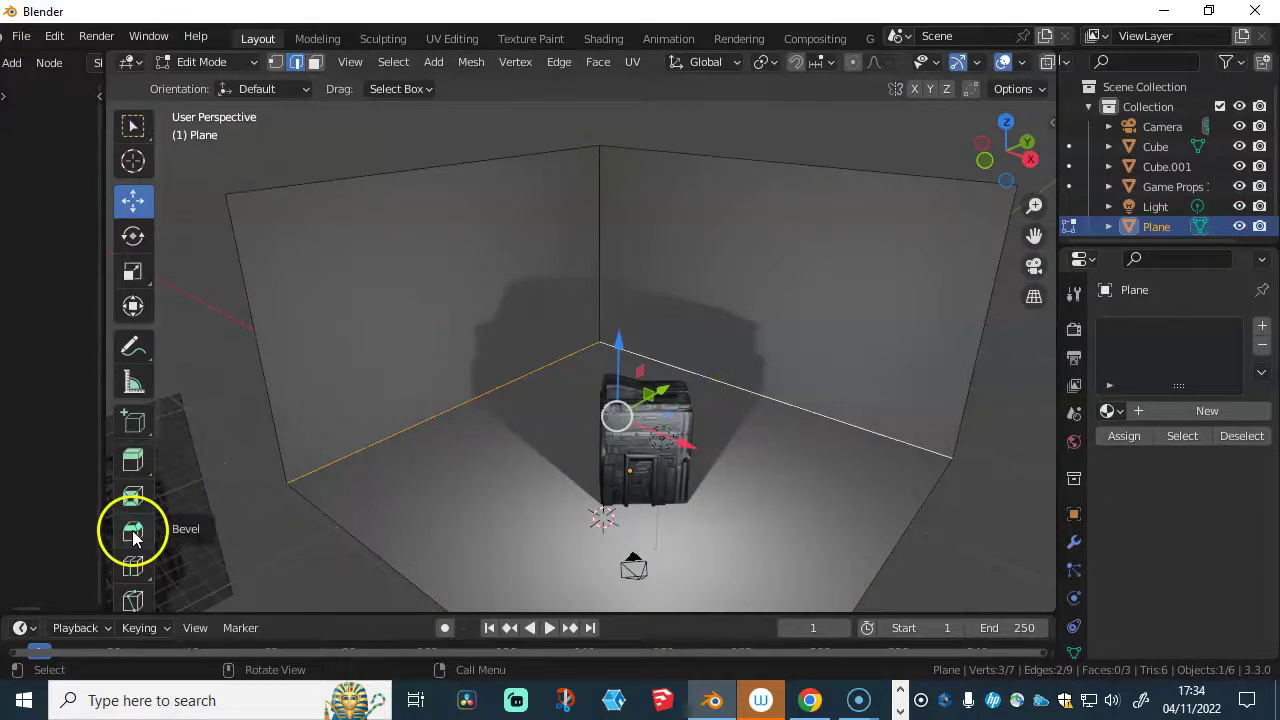
{"action": "left_click", "coordinate": [133, 535]}
{"action": "left_click_drag", "start_coordinate": [621, 325], "coordinate": [713, 333]}
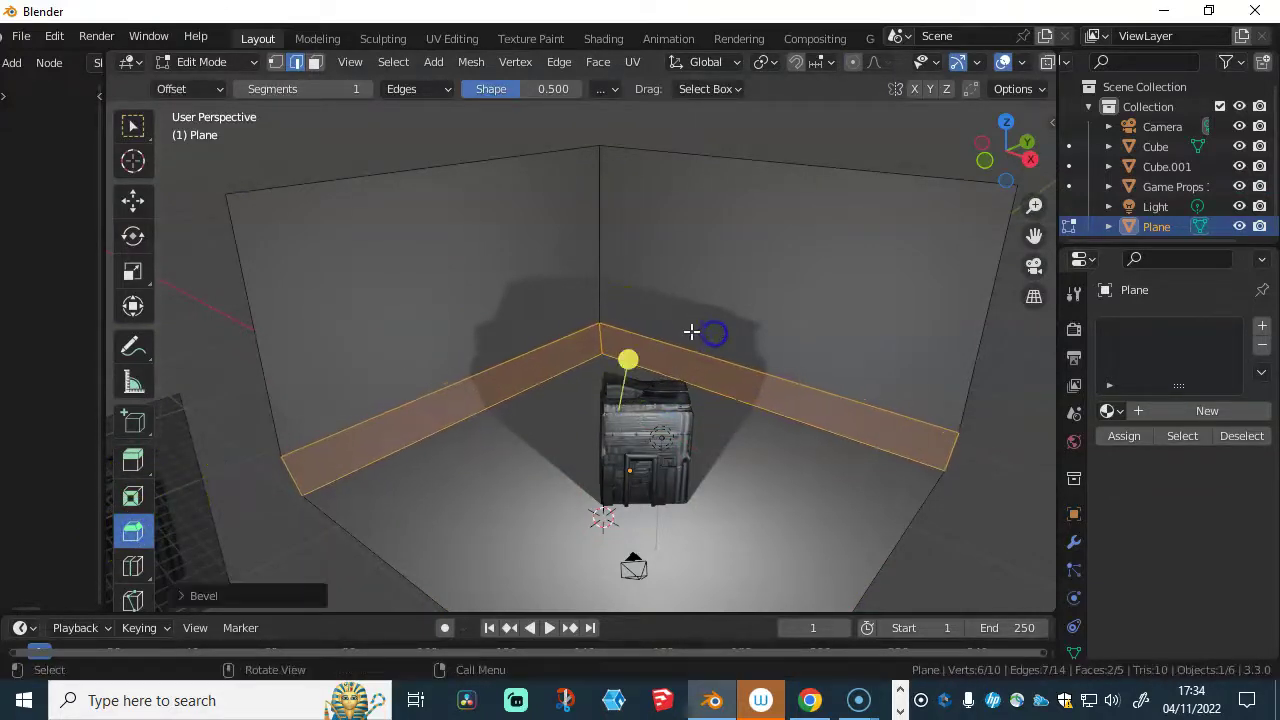
{"action": "left_click", "coordinate": [181, 597]}
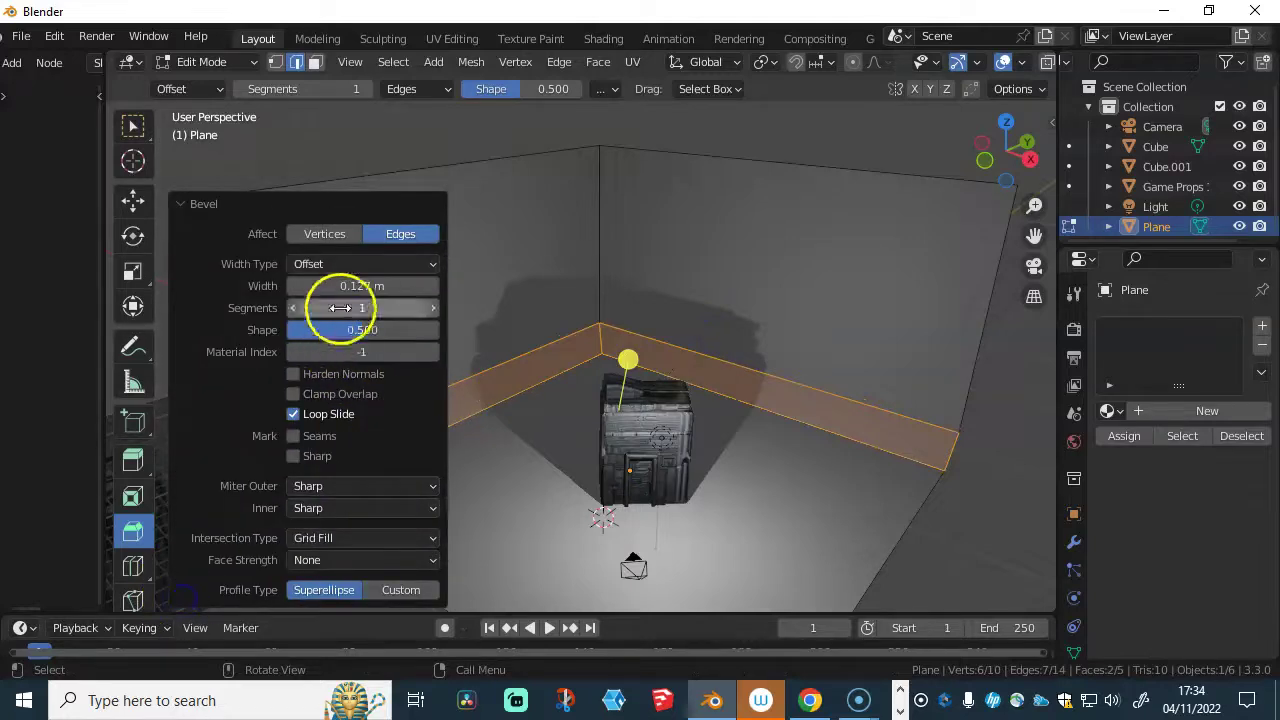
{"action": "left_click_drag", "start_coordinate": [337, 305], "coordinate": [373, 286]}
{"action": "mouse_move", "coordinate": [787, 355]}
{"action": "middle_mouse_down"}
{"action": "mouse_move", "coordinate": [654, 363]}
{"action": "mouse_move", "coordinate": [594, 317]}
{"action": "mouse_move", "coordinate": [686, 251]}
{"action": "mouse_move", "coordinate": [798, 372]}
{"action": "mouse_move", "coordinate": [758, 378]}
{"action": "mouse_move", "coordinate": [780, 334]}
{"action": "middle_mouse_up"}
{"action": "left_click", "coordinate": [777, 447]}
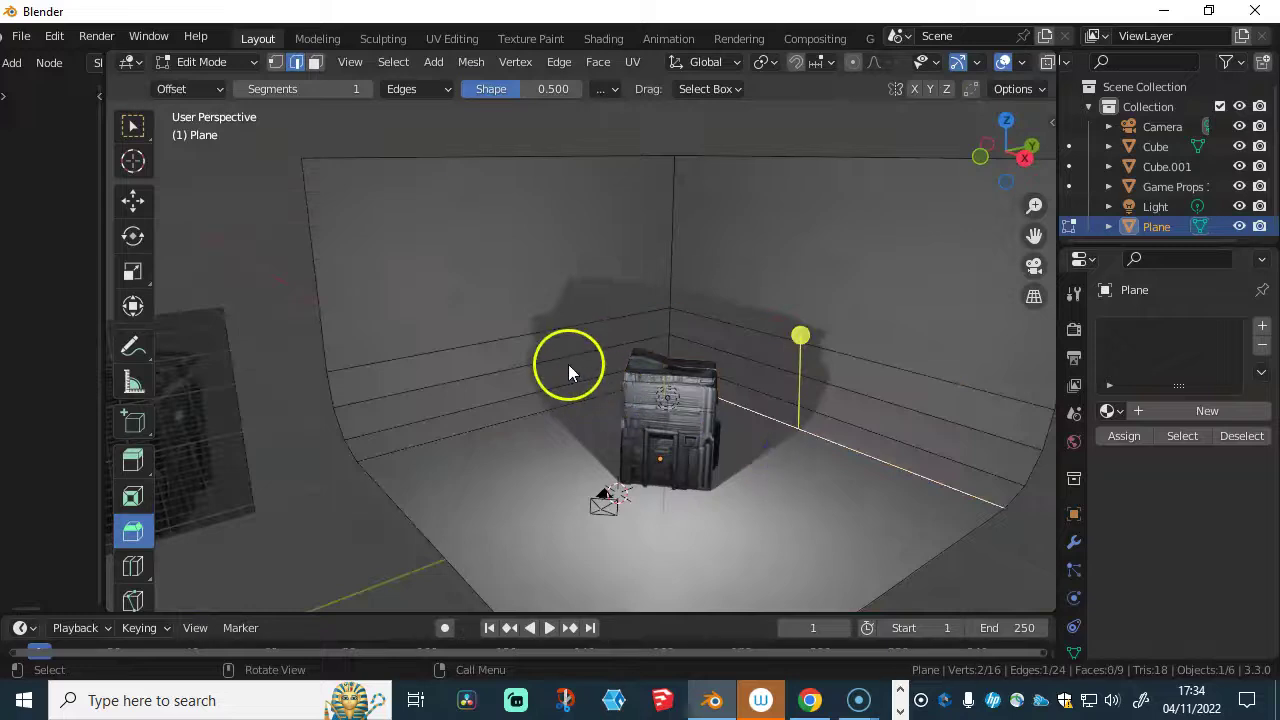
{"action": "middle_click_drag", "start_coordinate": [528, 410], "coordinate": [661, 389]}
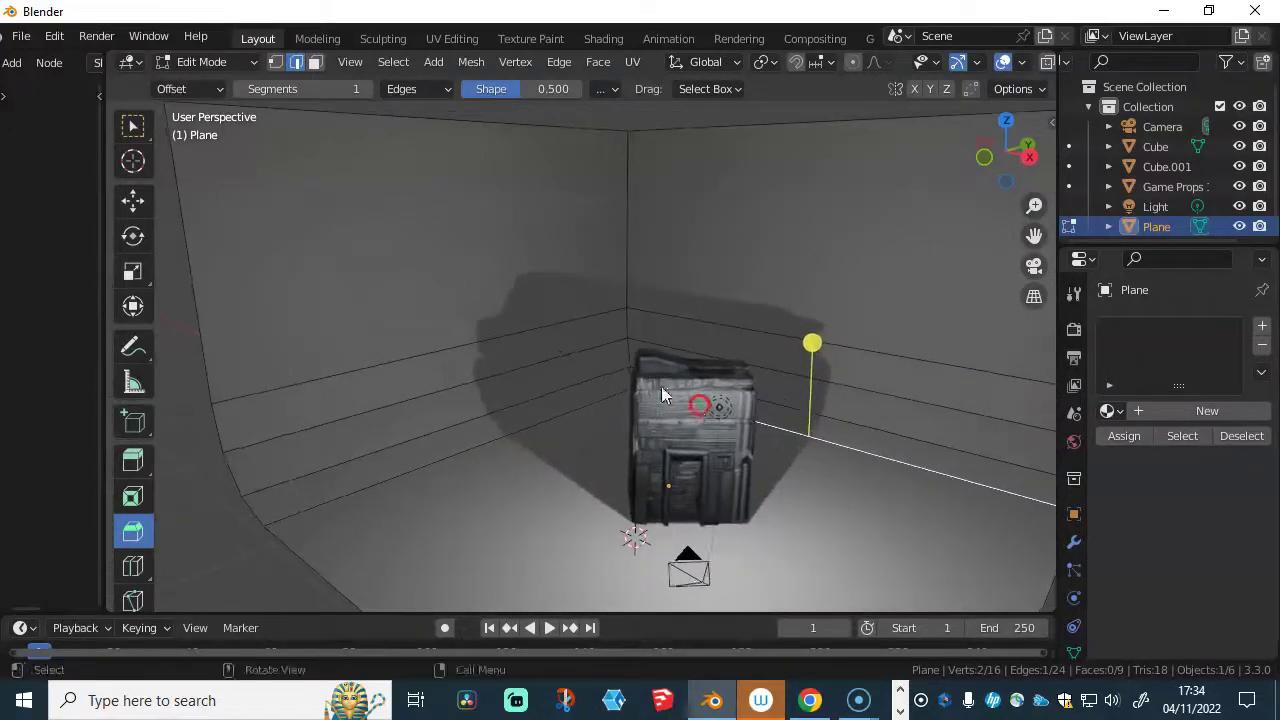
{"action": "key", "text": "Tab"}
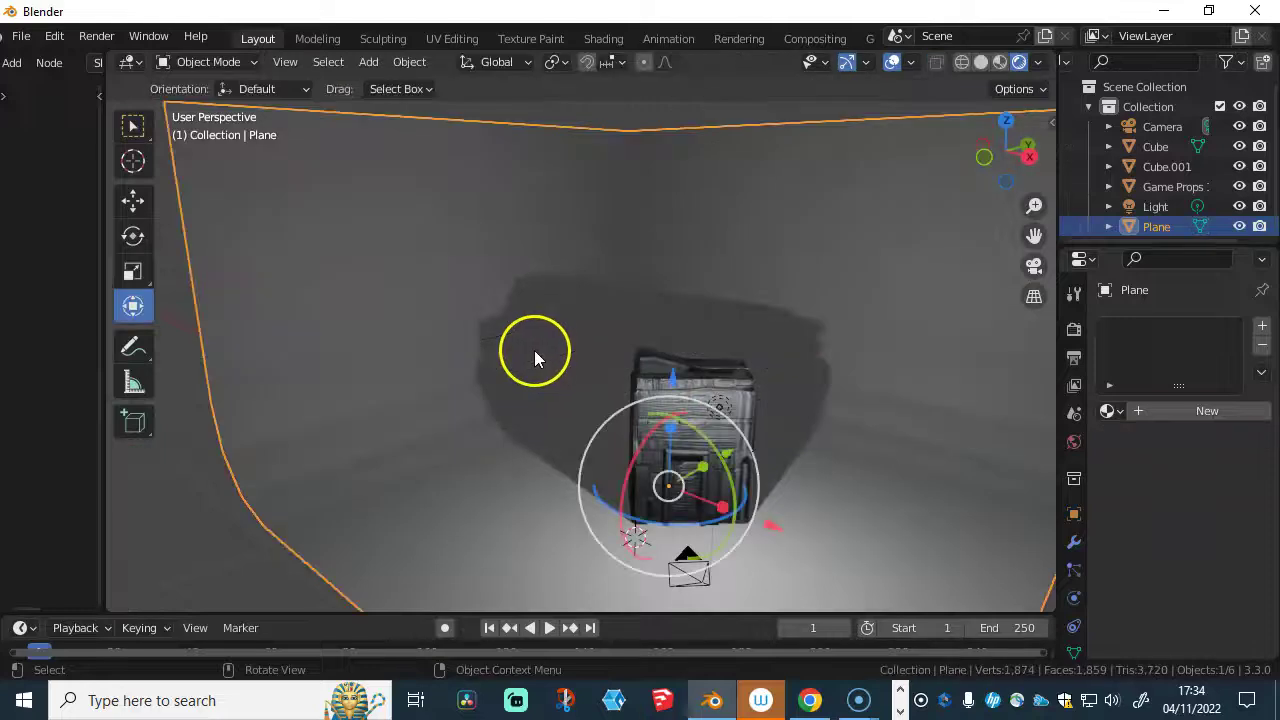
- Add a Solidify modifier to the backdrop plane with a thickness of 0.11 m and apply it
{"action": "scroll", "coordinate": [540, 400], "scroll_direction": "down", "scroll_amount": 4}
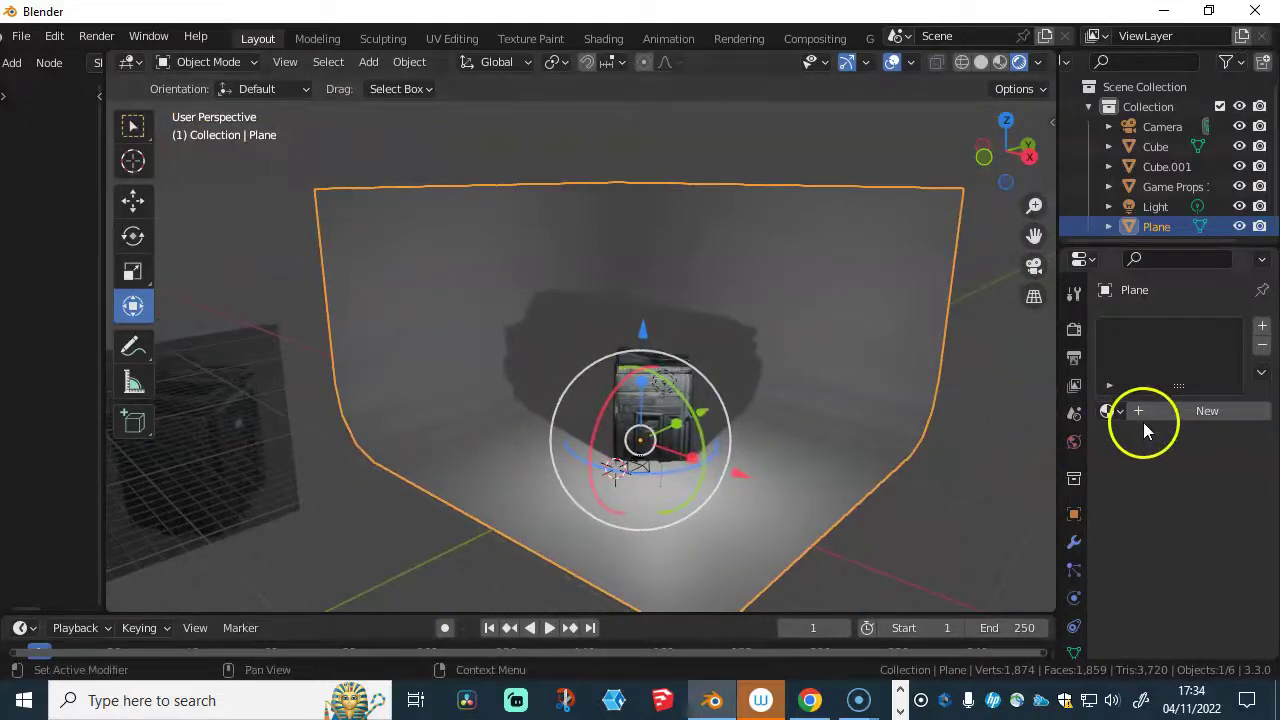
{"action": "left_click", "coordinate": [1074, 543]}
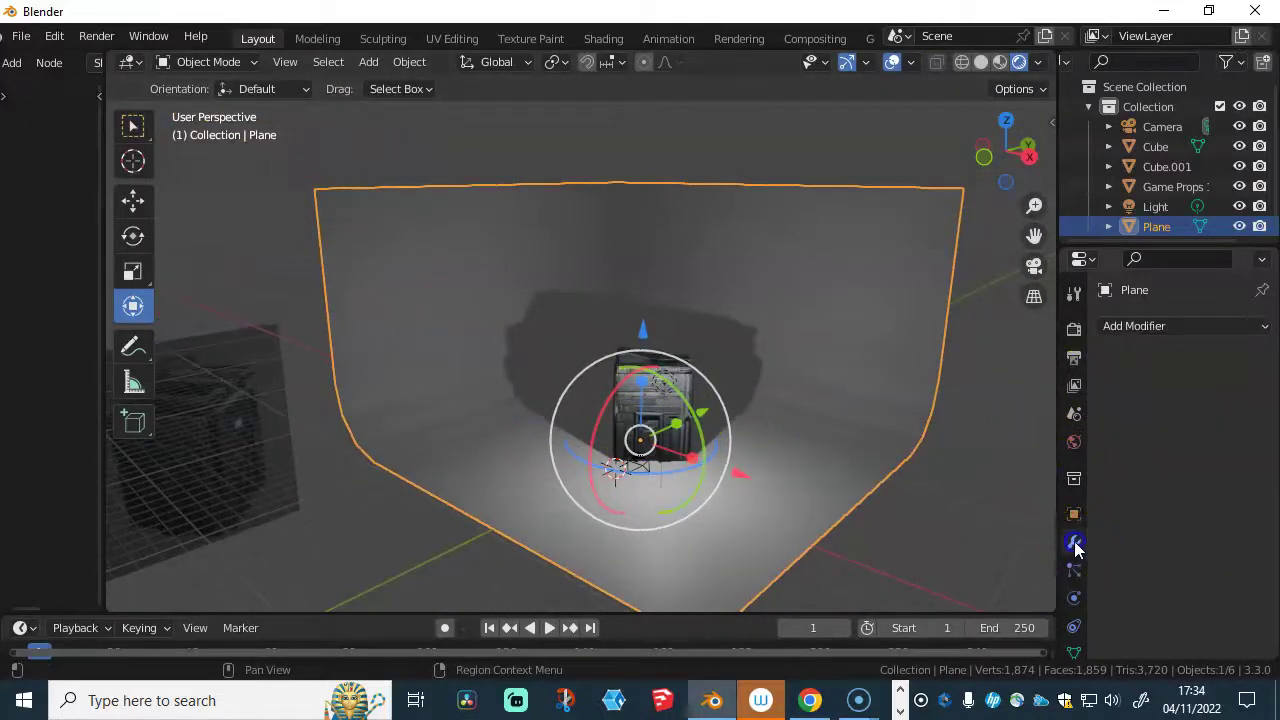
{"action": "left_click", "coordinate": [1150, 328]}
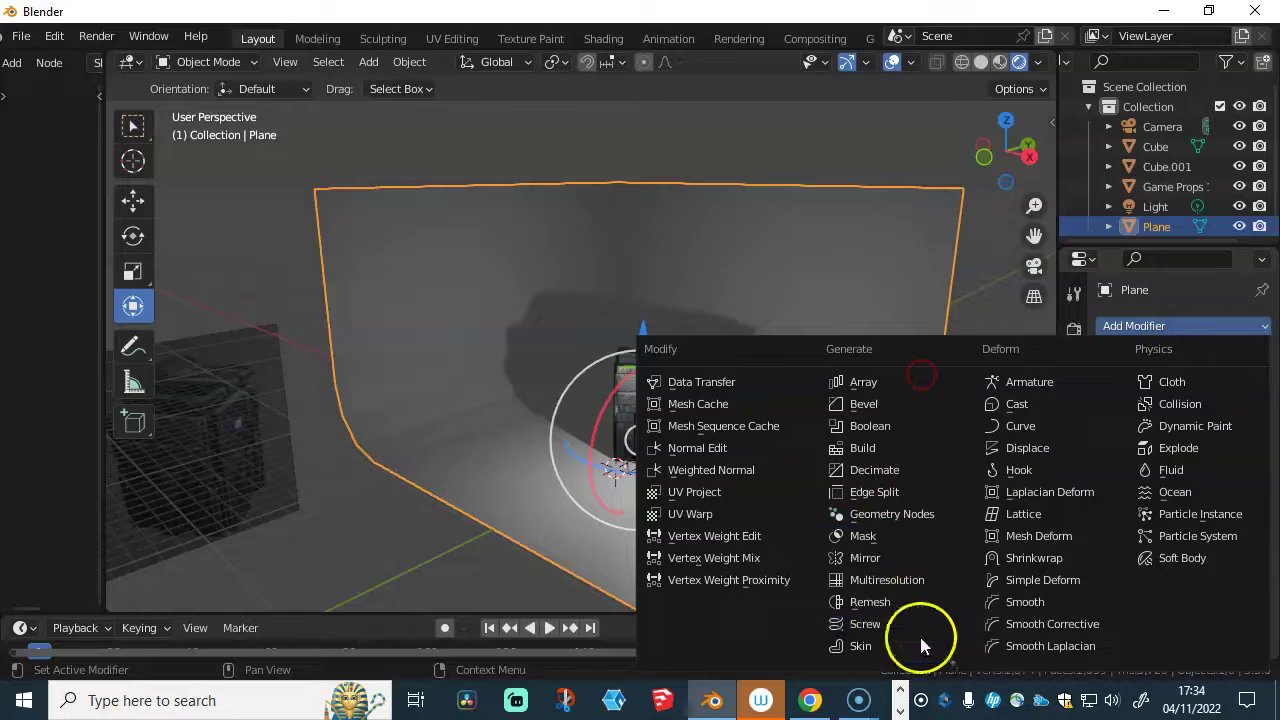
{"action": "mouse_move", "coordinate": [929, 670]}
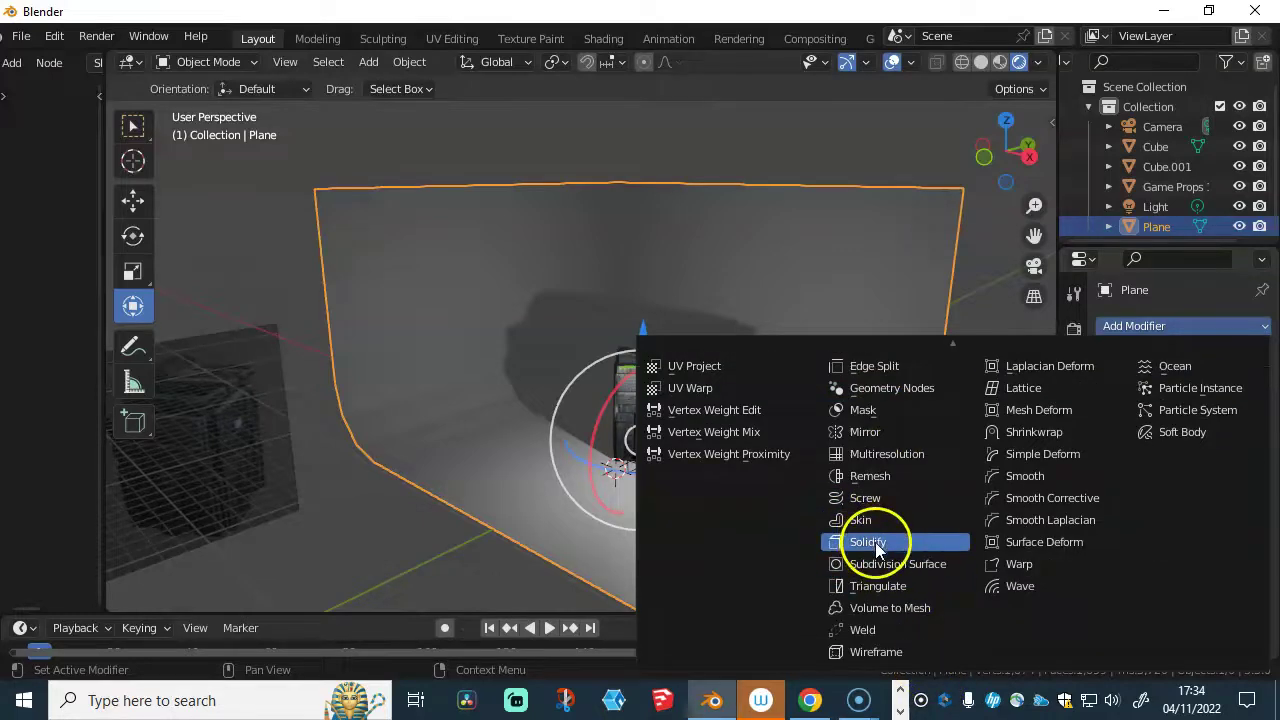
{"action": "left_click", "coordinate": [870, 542]}
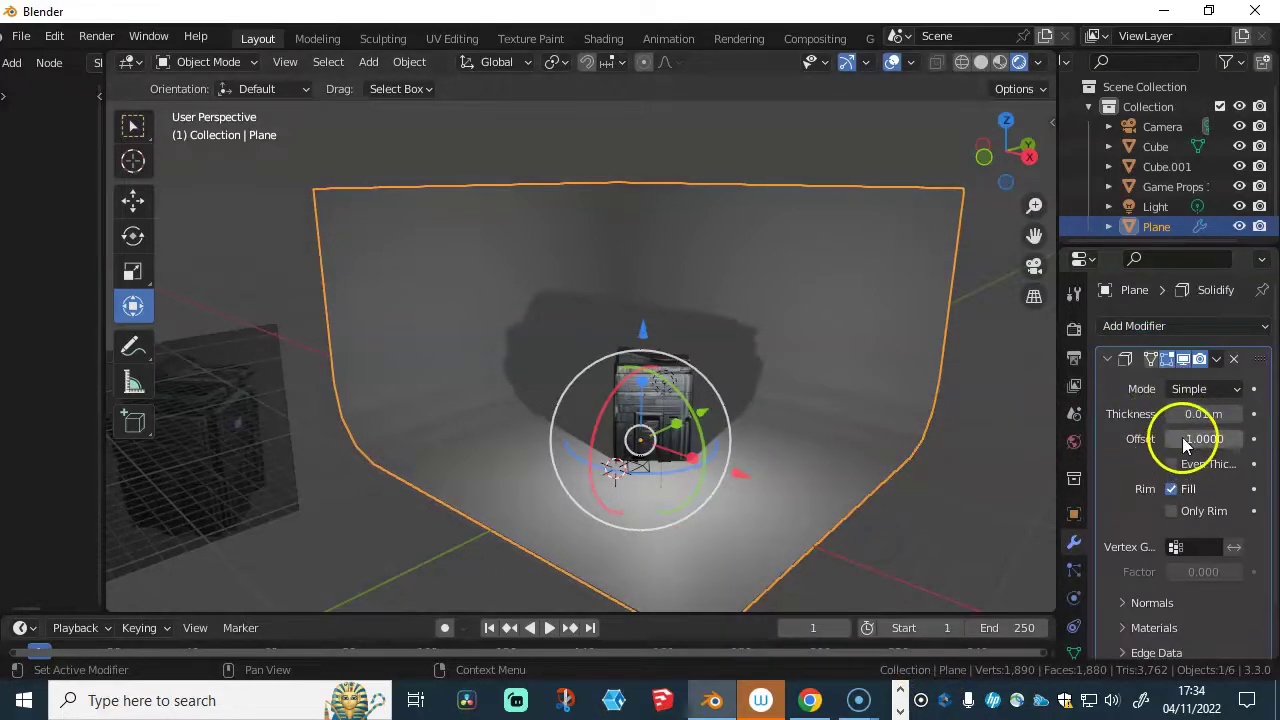
{"action": "mouse_move", "coordinate": [1190, 414]}
{"action": "left_mouse_down"}
{"action": "mouse_move", "coordinate": [1205, 414]}
{"action": "mouse_move", "coordinate": [1190, 424]}
{"action": "left_mouse_up"}
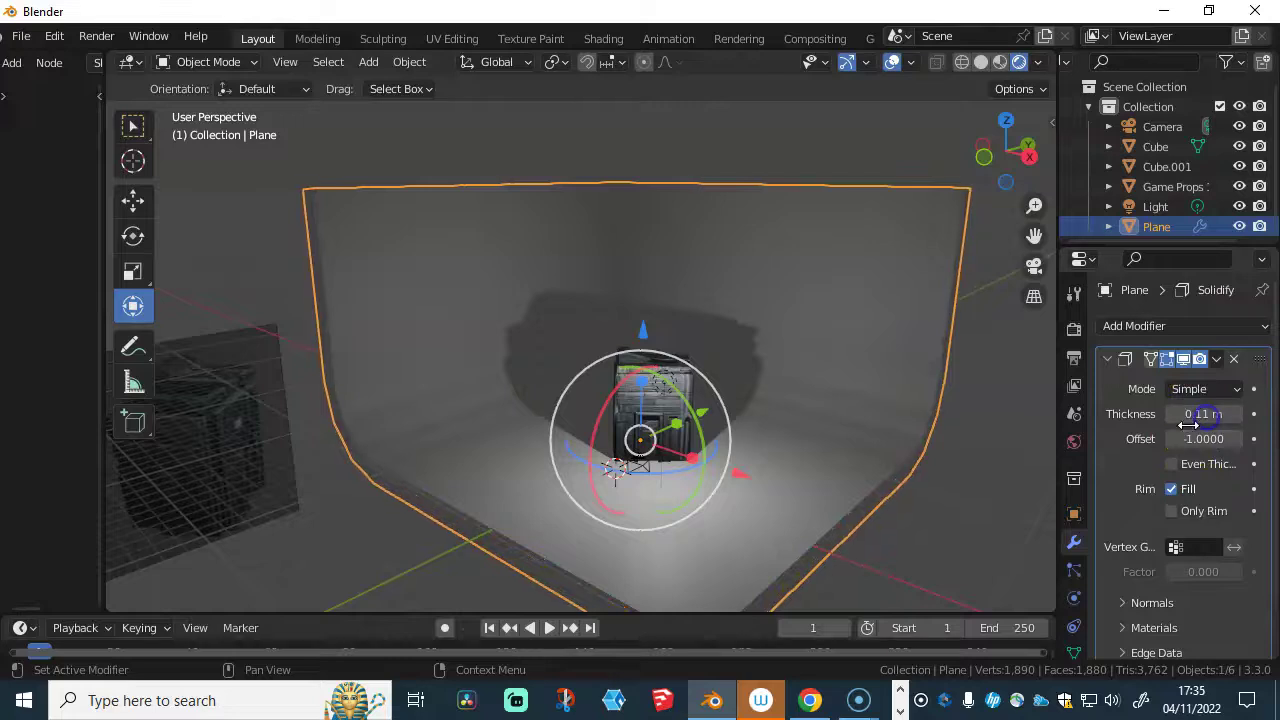
{"action": "left_click", "coordinate": [1217, 360]}
{"action": "left_click", "coordinate": [1128, 382]}
- Select the backdrop, box, top slab, camera and light together, without the reference image, and raise them slightly along Z
{"action": "middle_click_drag", "start_coordinate": [778, 424], "coordinate": [895, 484]}
{"action": "left_click_drag", "start_coordinate": [890, 490], "coordinate": [462, 220]}
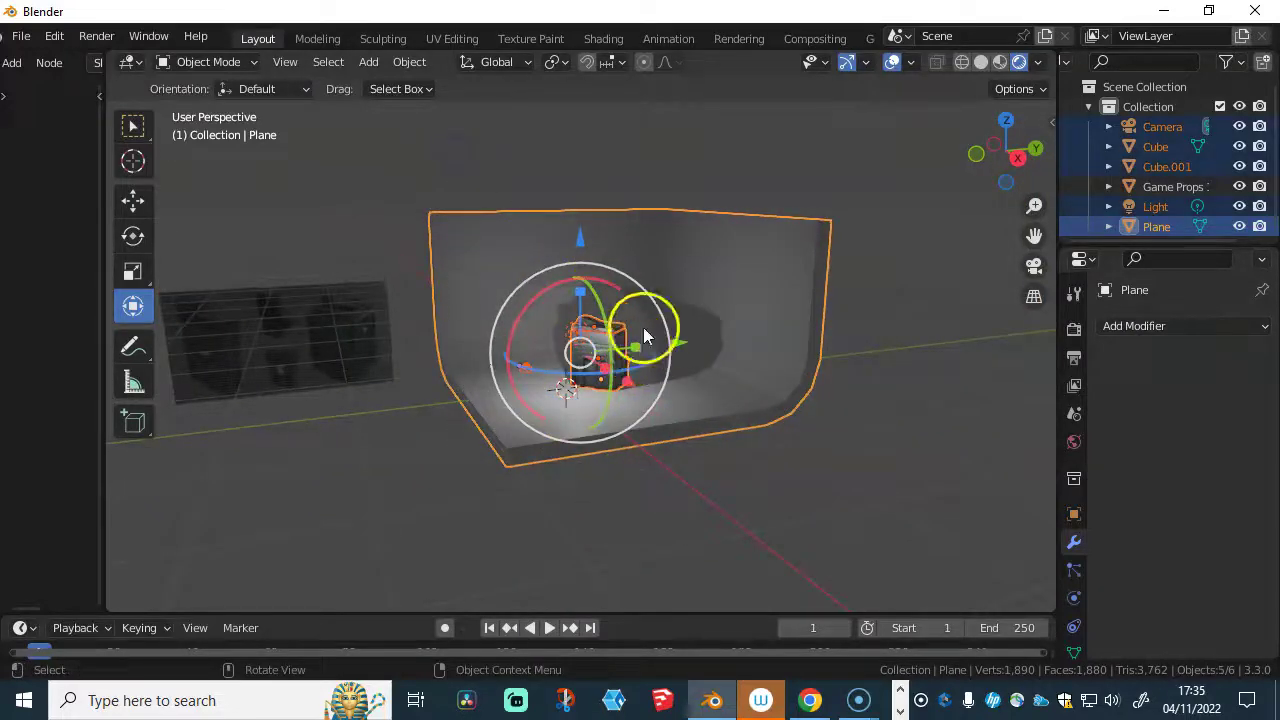
{"action": "left_click_drag", "start_coordinate": [580, 236], "coordinate": [584, 198]}
{"action": "middle_click_drag", "start_coordinate": [830, 359], "coordinate": [560, 240], "text": "alt"}
{"action": "left_click_drag", "start_coordinate": [568, 205], "coordinate": [571, 222]}
{"action": "middle_click_drag", "start_coordinate": [571, 222], "coordinate": [818, 352]}
- Open the box's mesh in Edit Mode and add a second material slot with a new material
{"action": "scroll", "coordinate": [700, 380], "scroll_direction": "up", "scroll_amount": 4}
{"action": "left_click", "coordinate": [650, 400]}
{"action": "key", "text": "Tab"}
{"action": "middle_click_drag", "start_coordinate": [989, 524], "coordinate": [831, 403]}
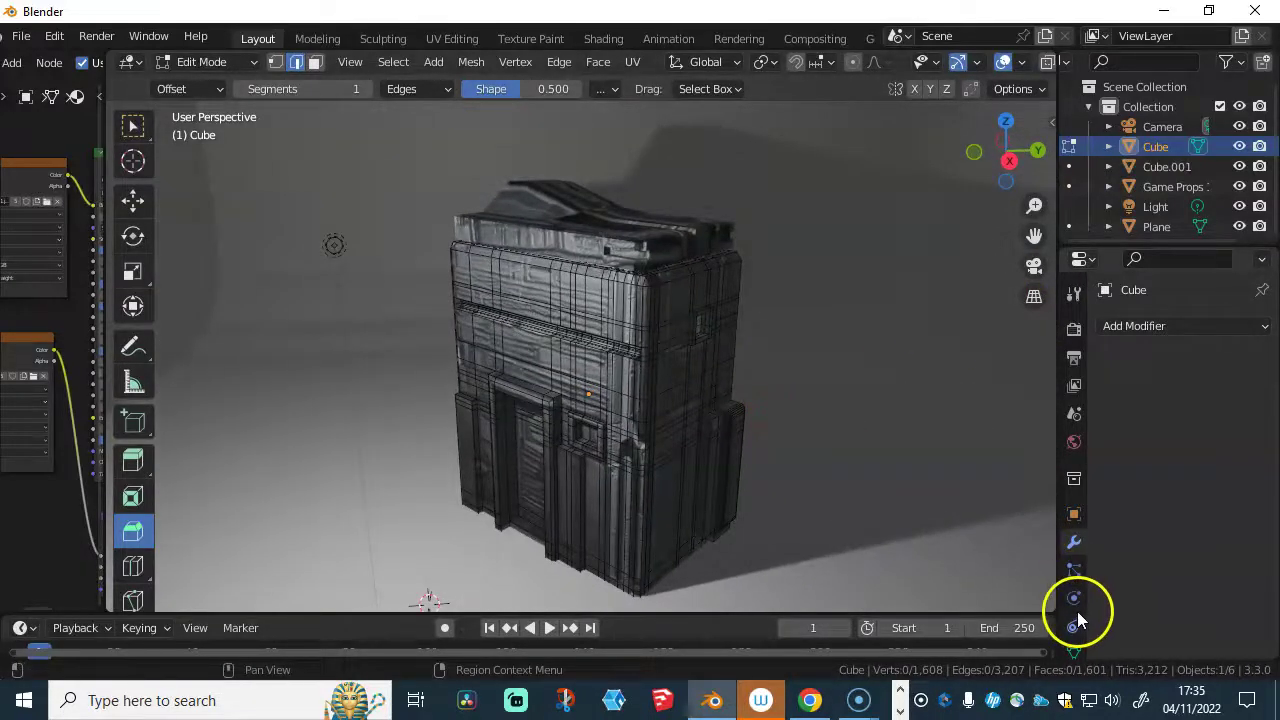
{"action": "scroll", "coordinate": [1075, 599], "scroll_direction": "down", "scroll_amount": 2}
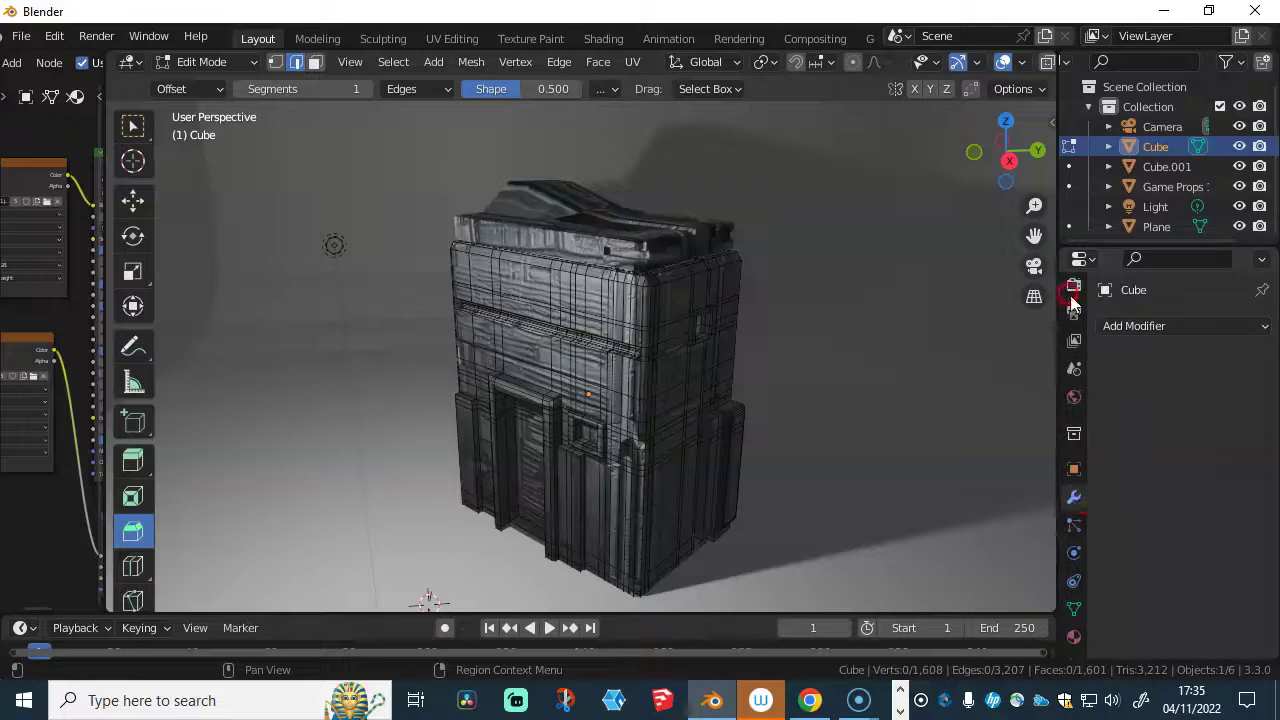
{"action": "left_click", "coordinate": [1075, 637]}
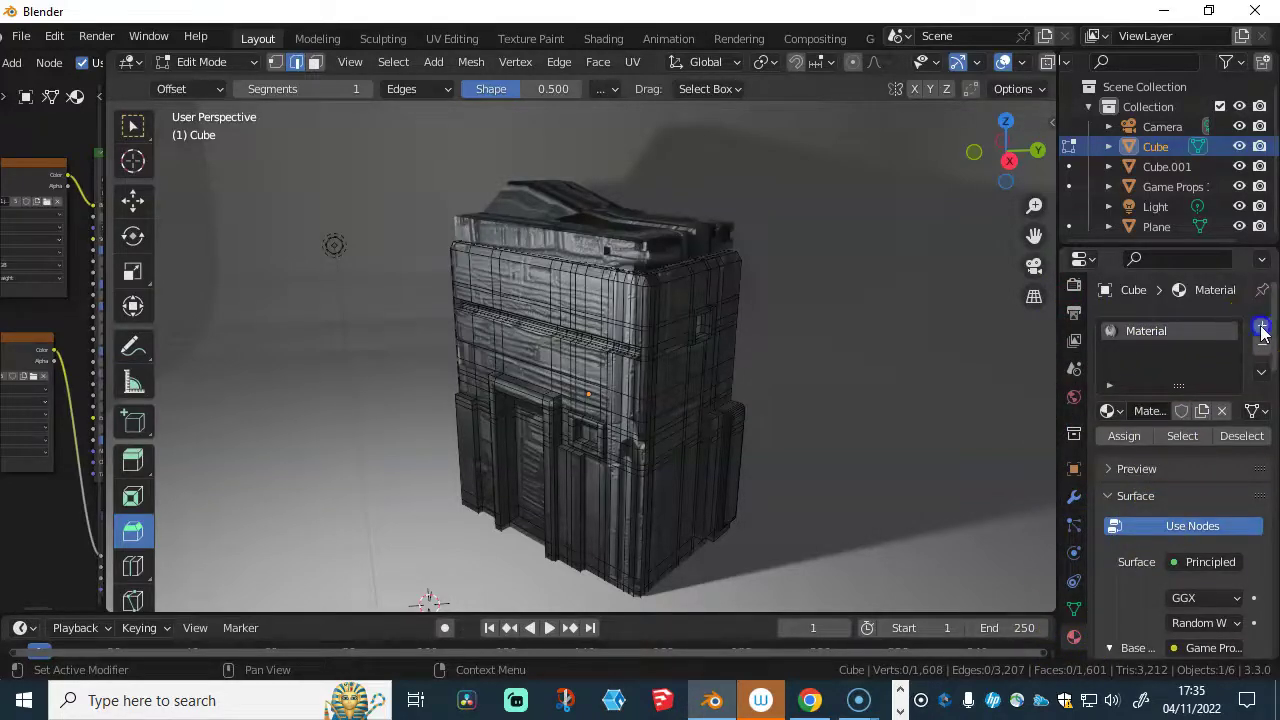
{"action": "left_click", "coordinate": [1262, 329]}
{"action": "left_click", "coordinate": [1186, 452]}
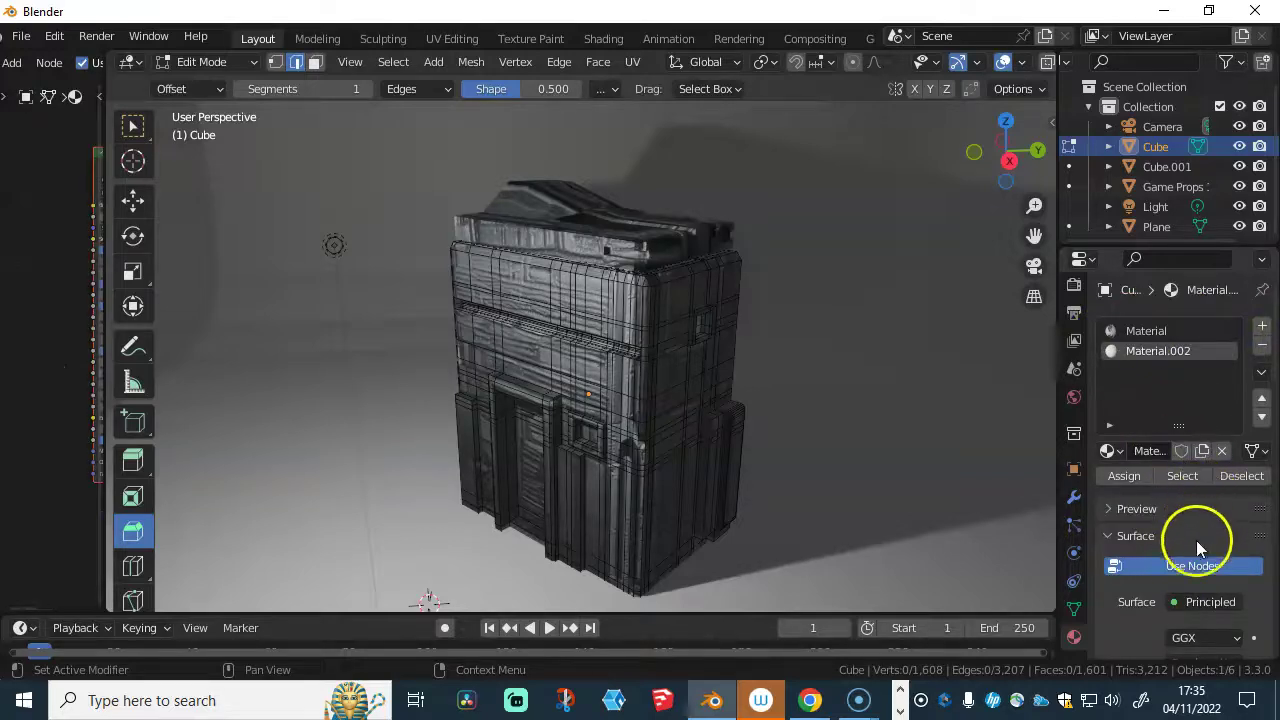
- Change the new material's surface shader to Emission
{"action": "middle_click_drag", "start_coordinate": [1200, 567], "coordinate": [1174, 420]}
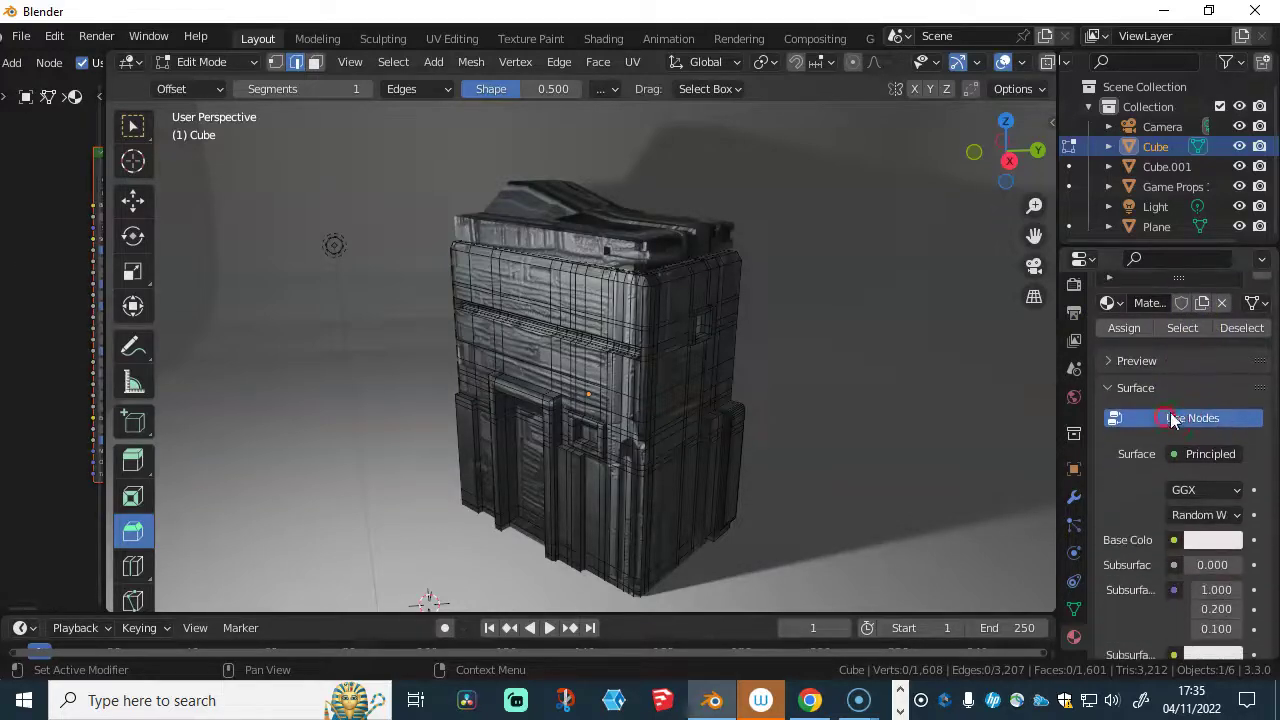
{"action": "left_click", "coordinate": [1208, 456]}
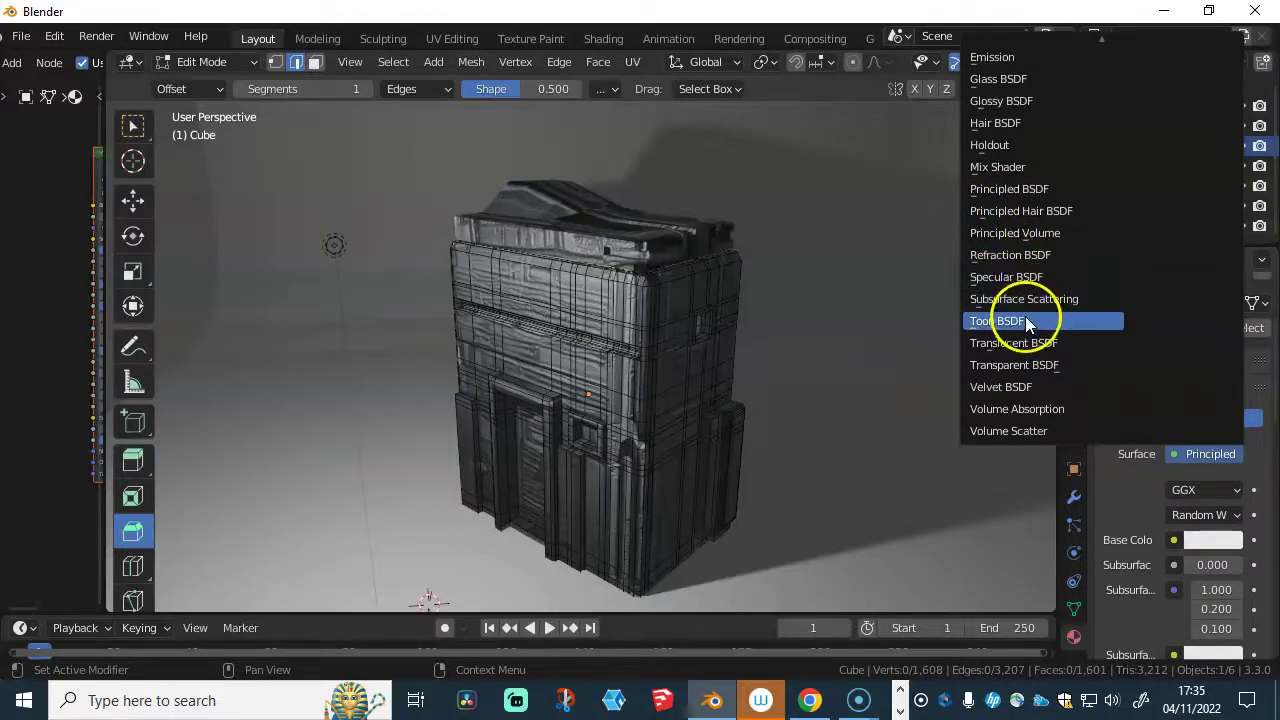
{"action": "left_click", "coordinate": [892, 415]}
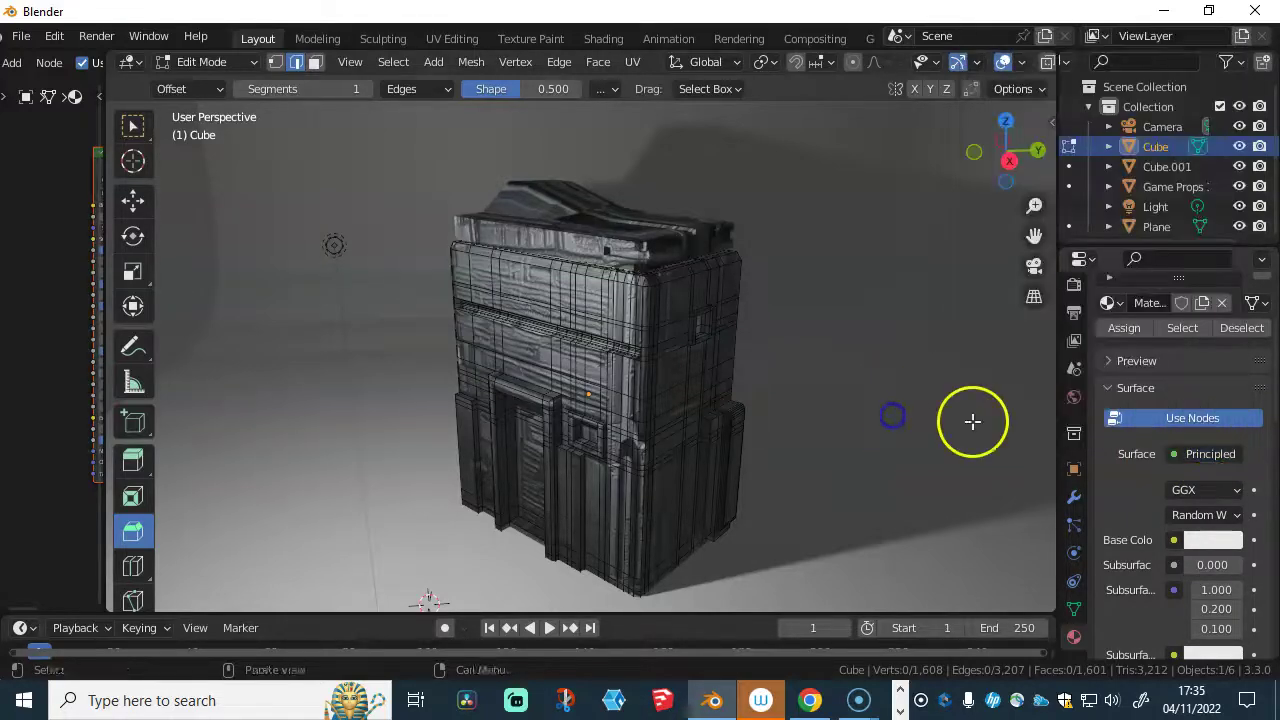
{"action": "left_click", "coordinate": [1205, 453]}
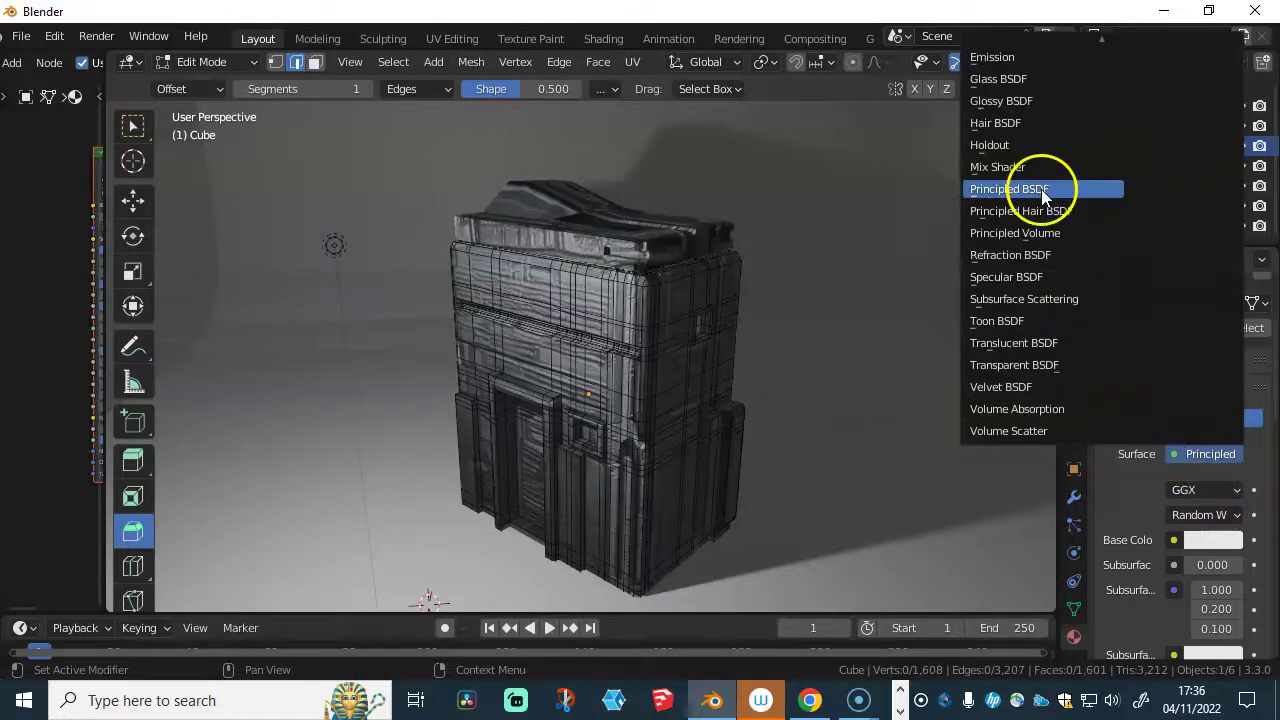
{"action": "left_click", "coordinate": [1008, 60]}
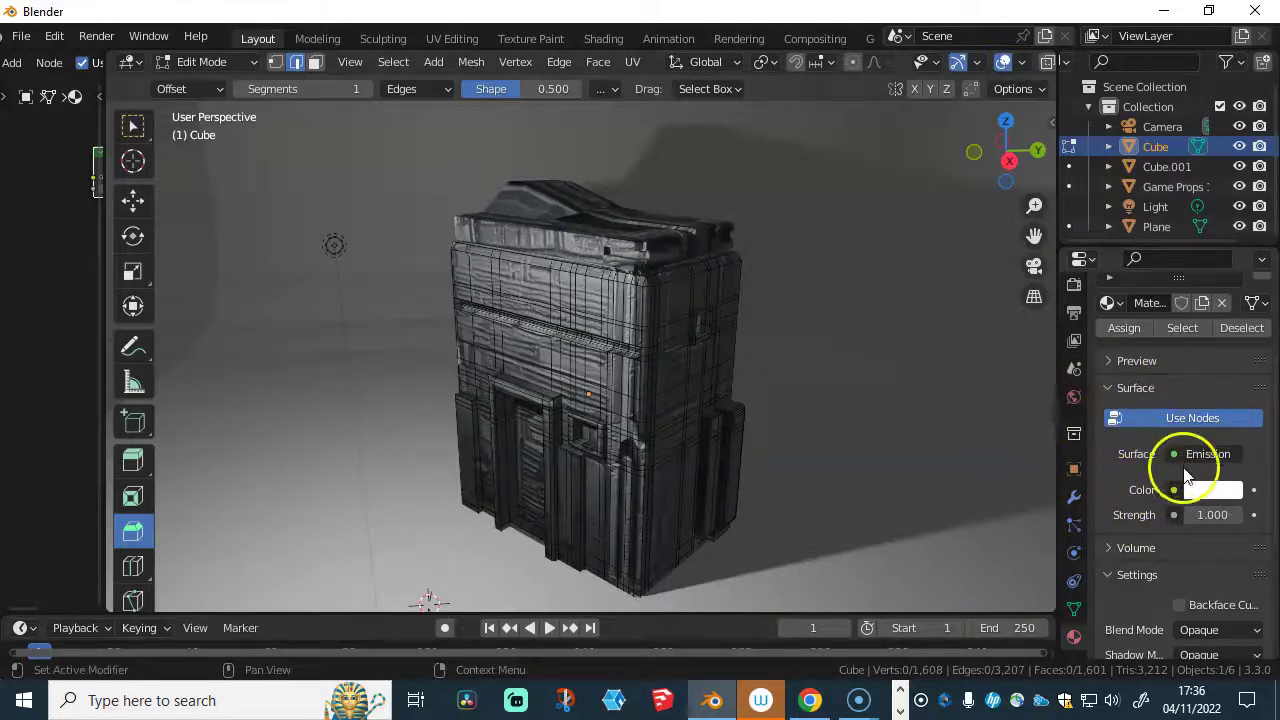
- Select the two faces of the small recessed window on the box's side and assign the emission material Material.002 to them
{"action": "middle_click_drag", "start_coordinate": [720, 357], "coordinate": [685, 335]}
{"action": "scroll", "coordinate": [723, 291], "scroll_direction": "up", "scroll_amount": 5}
{"action": "left_click", "coordinate": [596, 319]}
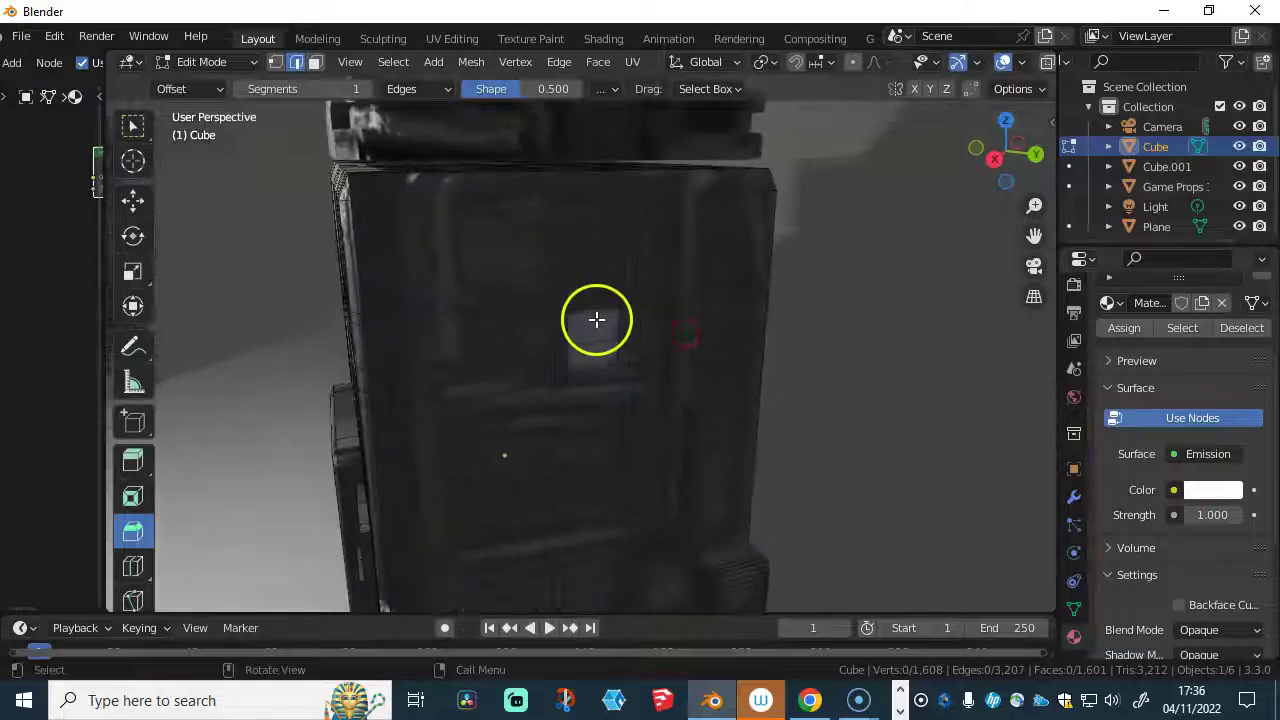
{"action": "key", "text": "3"}
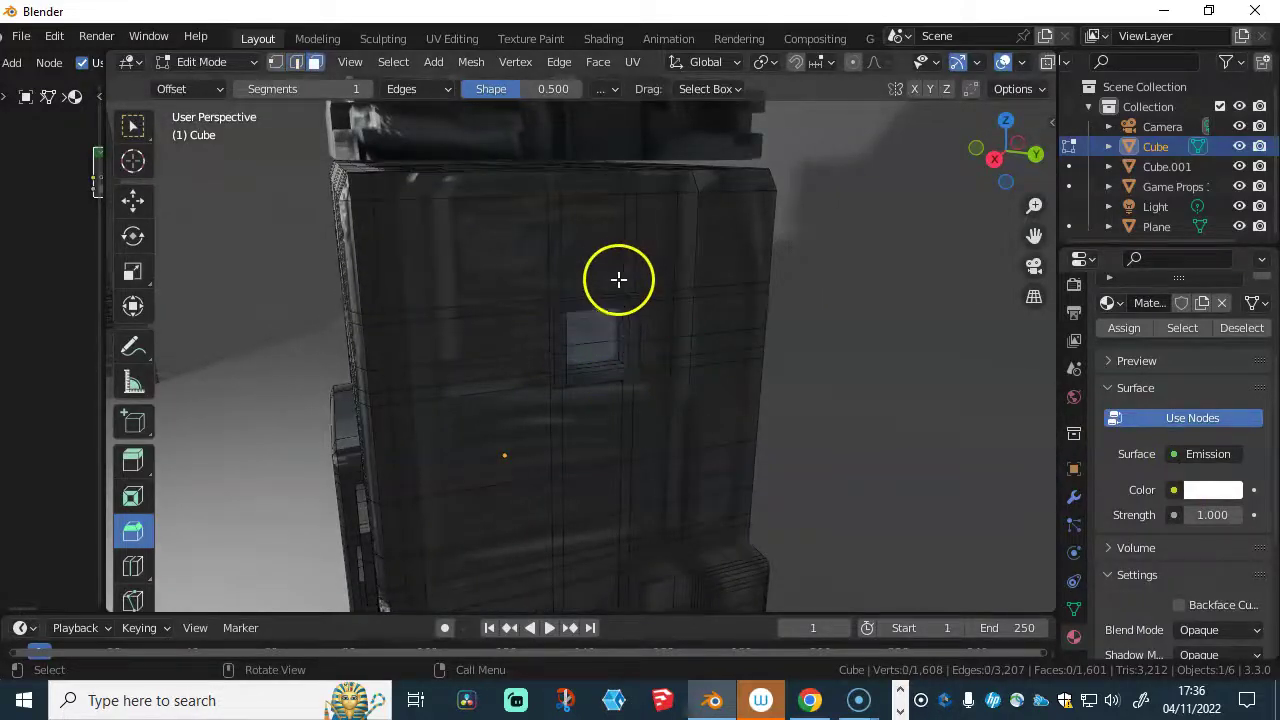
{"action": "left_click", "coordinate": [606, 316]}
{"action": "left_click", "coordinate": [596, 358], "text": "shift"}
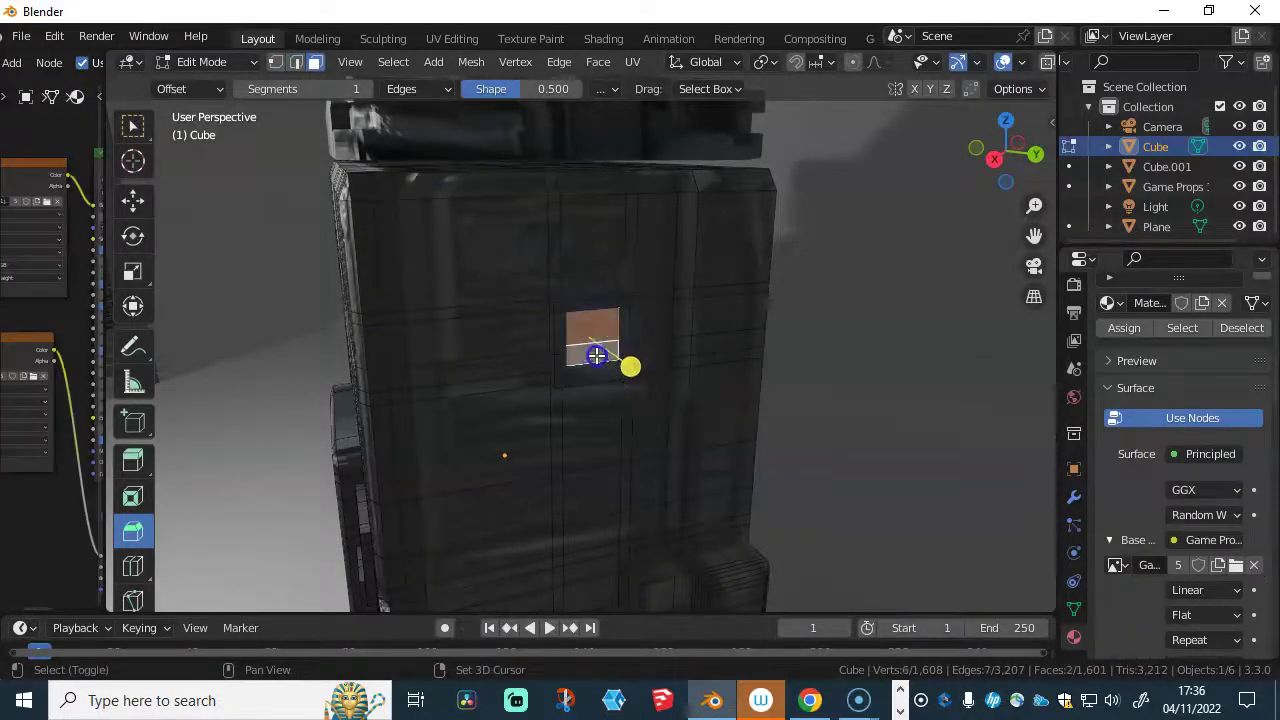
{"action": "mouse_move", "coordinate": [603, 348]}
{"action": "middle_mouse_down"}
{"action": "mouse_move", "coordinate": [609, 317]}
{"action": "mouse_move", "coordinate": [566, 297]}
{"action": "mouse_move", "coordinate": [612, 325]}
{"action": "middle_mouse_up"}
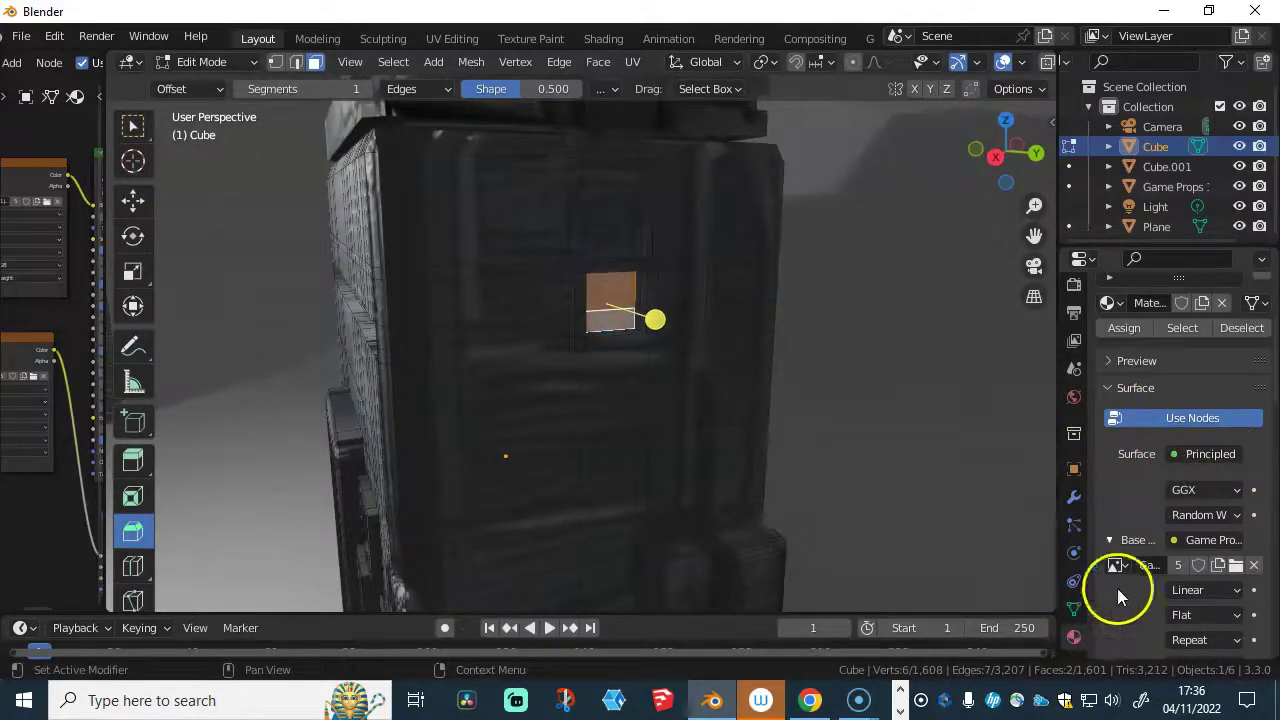
{"action": "scroll", "coordinate": [1117, 588], "scroll_direction": "down", "scroll_amount": 1}
{"action": "scroll", "coordinate": [1145, 512], "scroll_direction": "down", "scroll_amount": 4}
{"action": "scroll", "coordinate": [1150, 480], "scroll_direction": "up", "scroll_amount": 10}
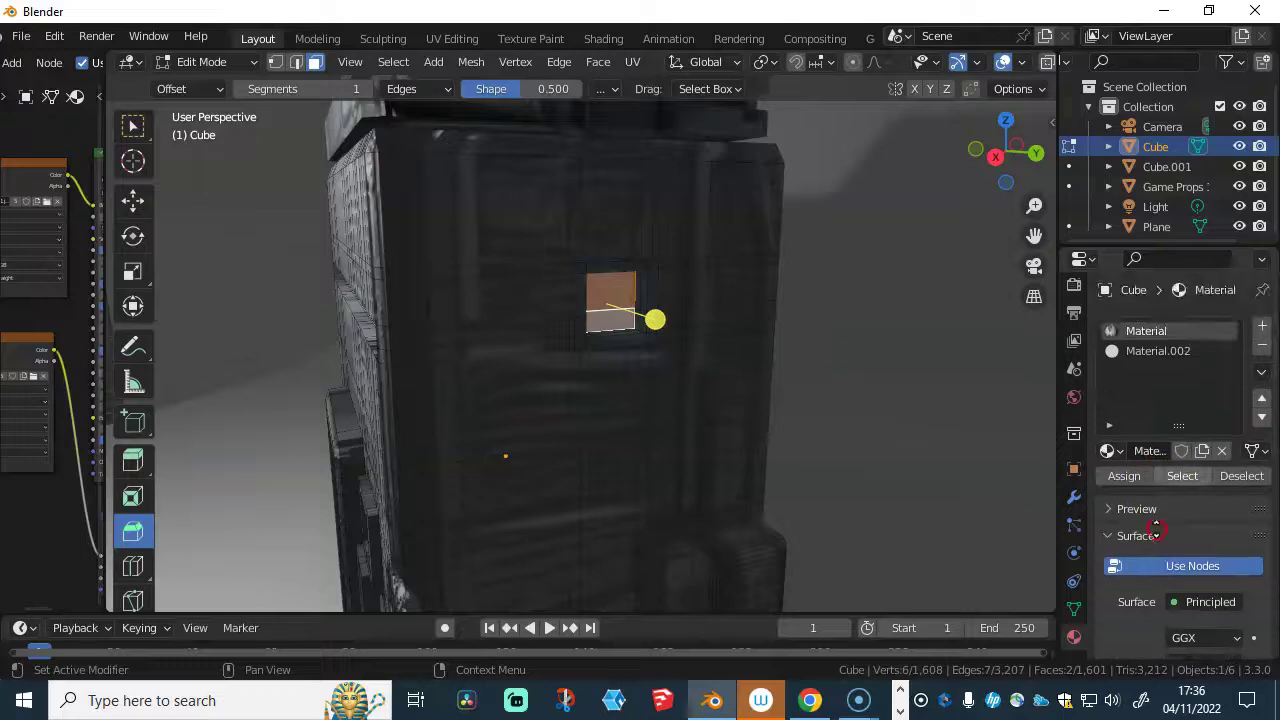
{"action": "left_click", "coordinate": [1155, 344]}
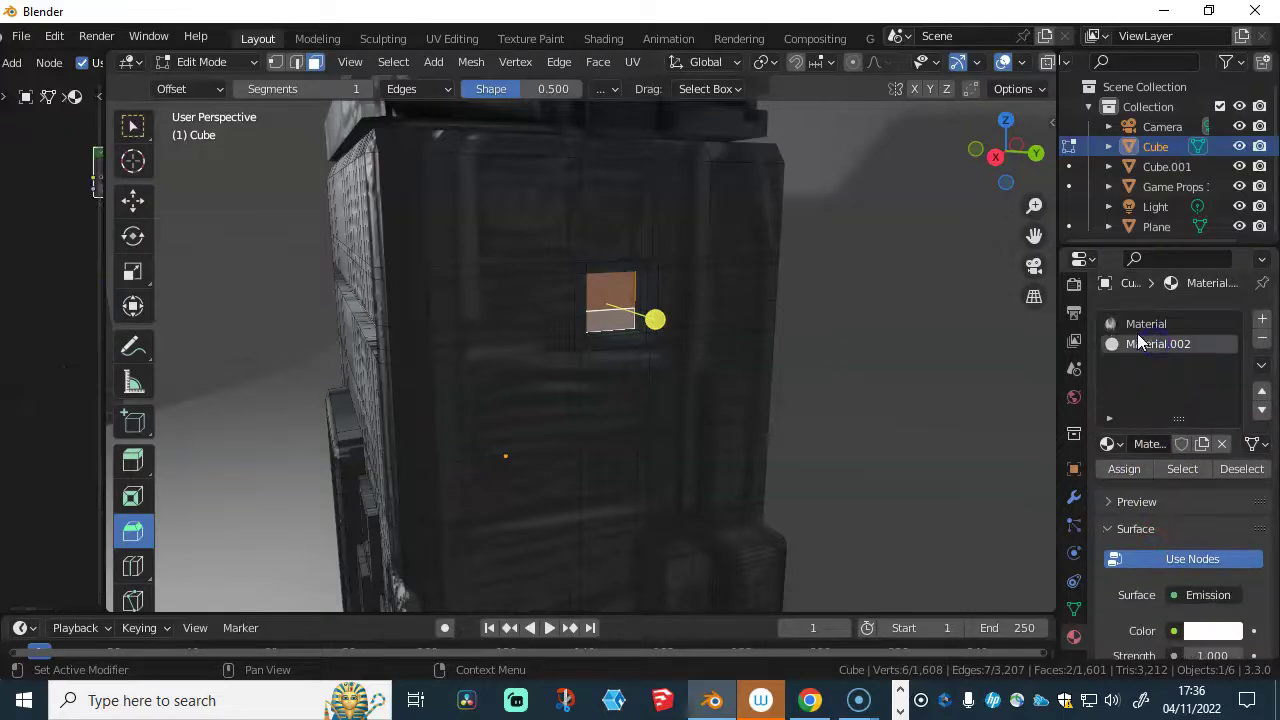
{"action": "left_click", "coordinate": [1131, 469]}
{"action": "middle_click_drag", "start_coordinate": [900, 400], "coordinate": [826, 376]}
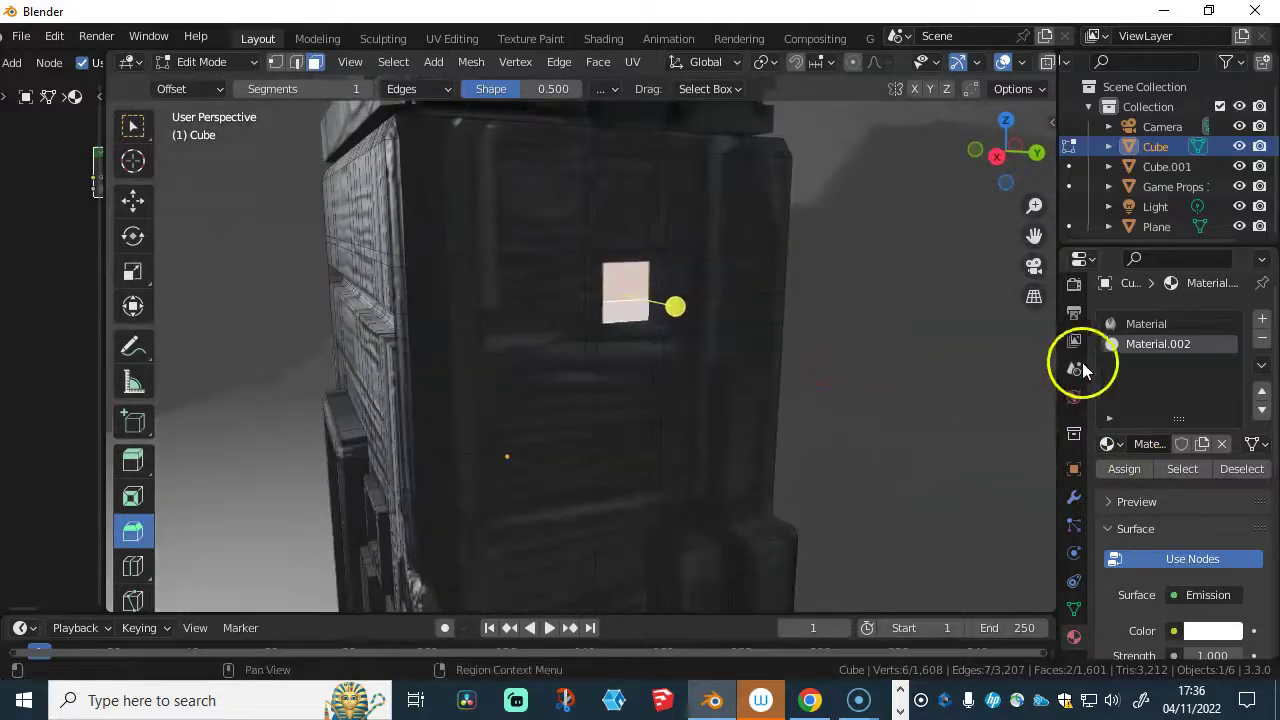
- Enable Bloom in the Eevee render settings and set its threshold to 1.05
{"action": "left_click", "coordinate": [1075, 288]}
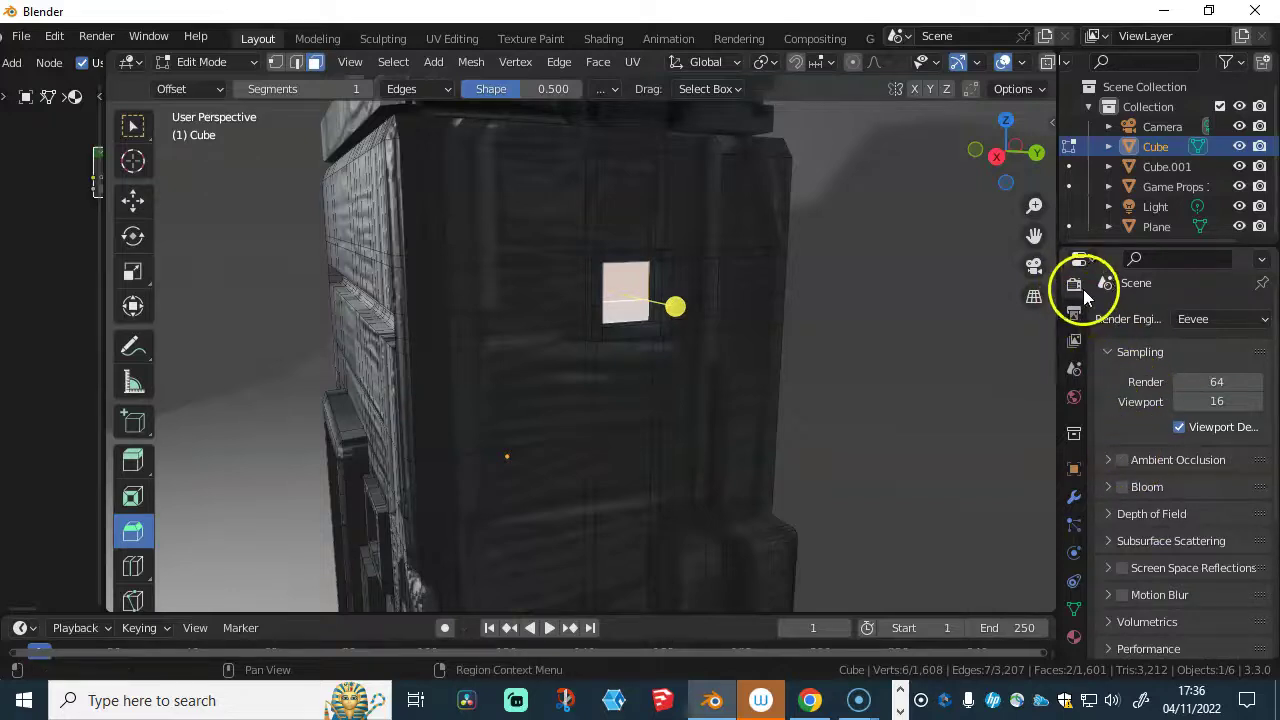
{"action": "left_click", "coordinate": [1122, 487]}
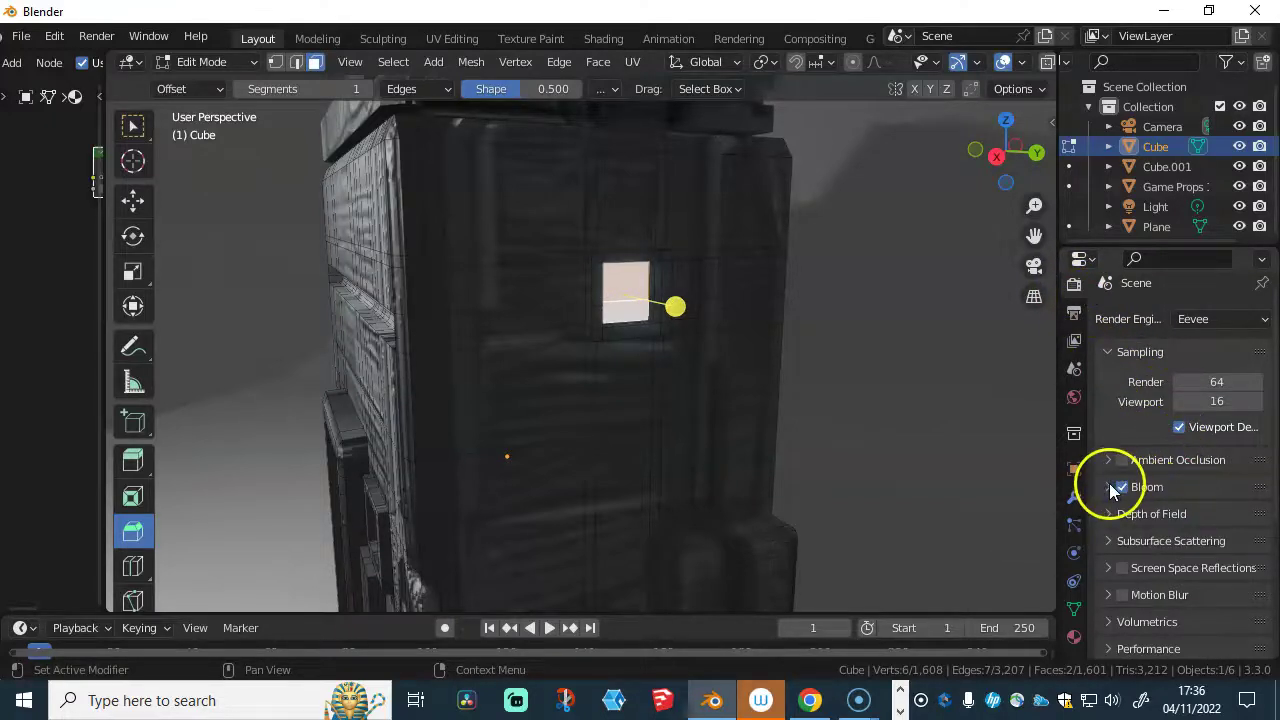
{"action": "left_click", "coordinate": [1109, 487]}
{"action": "left_click_drag", "start_coordinate": [1228, 524], "coordinate": [1180, 517]}
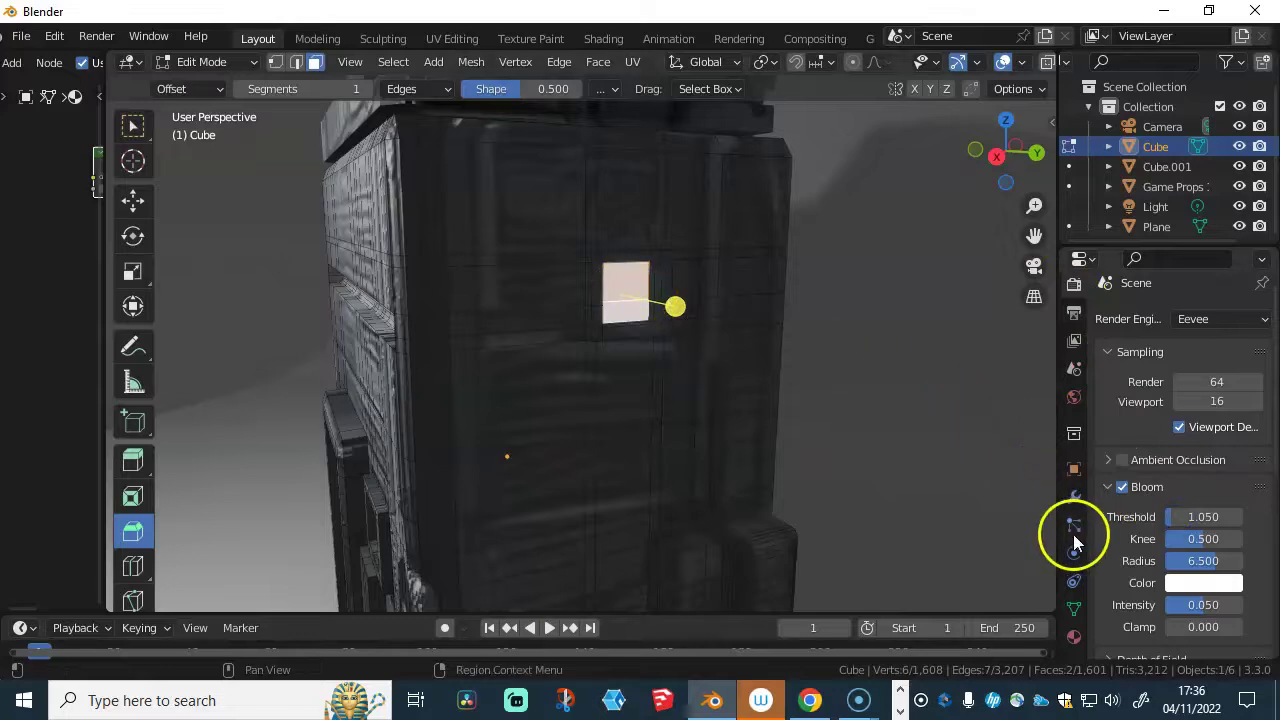
- Set the emission strength of Material.002 to 6
{"action": "left_click", "coordinate": [1074, 637]}
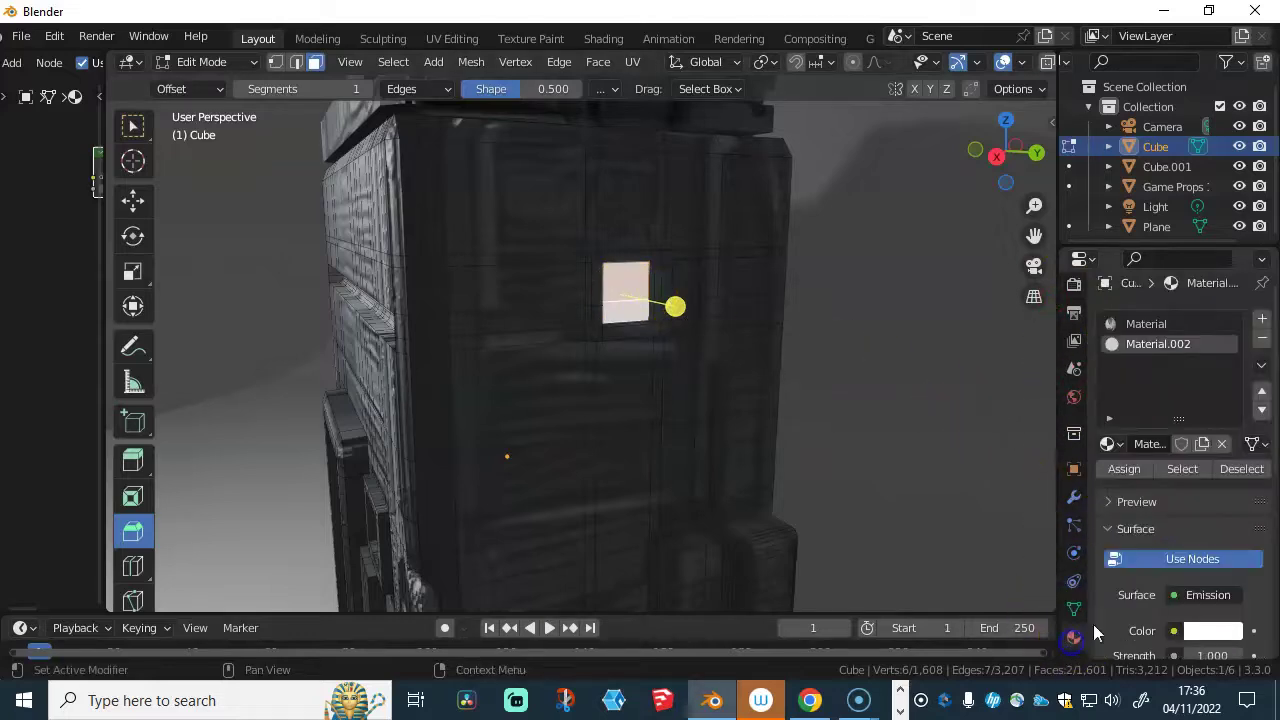
{"action": "scroll", "coordinate": [1163, 582], "scroll_direction": "down", "scroll_amount": 6}
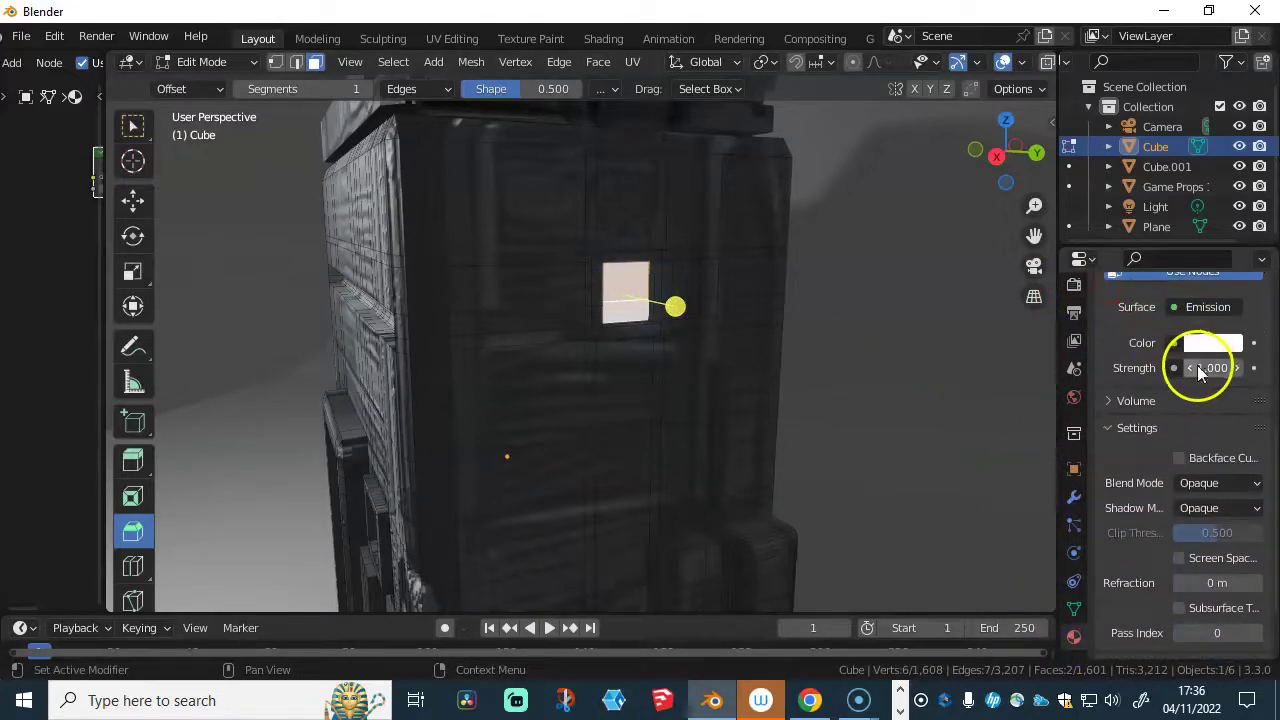
{"action": "left_click_drag", "start_coordinate": [1208, 368], "coordinate": [1266, 372]}
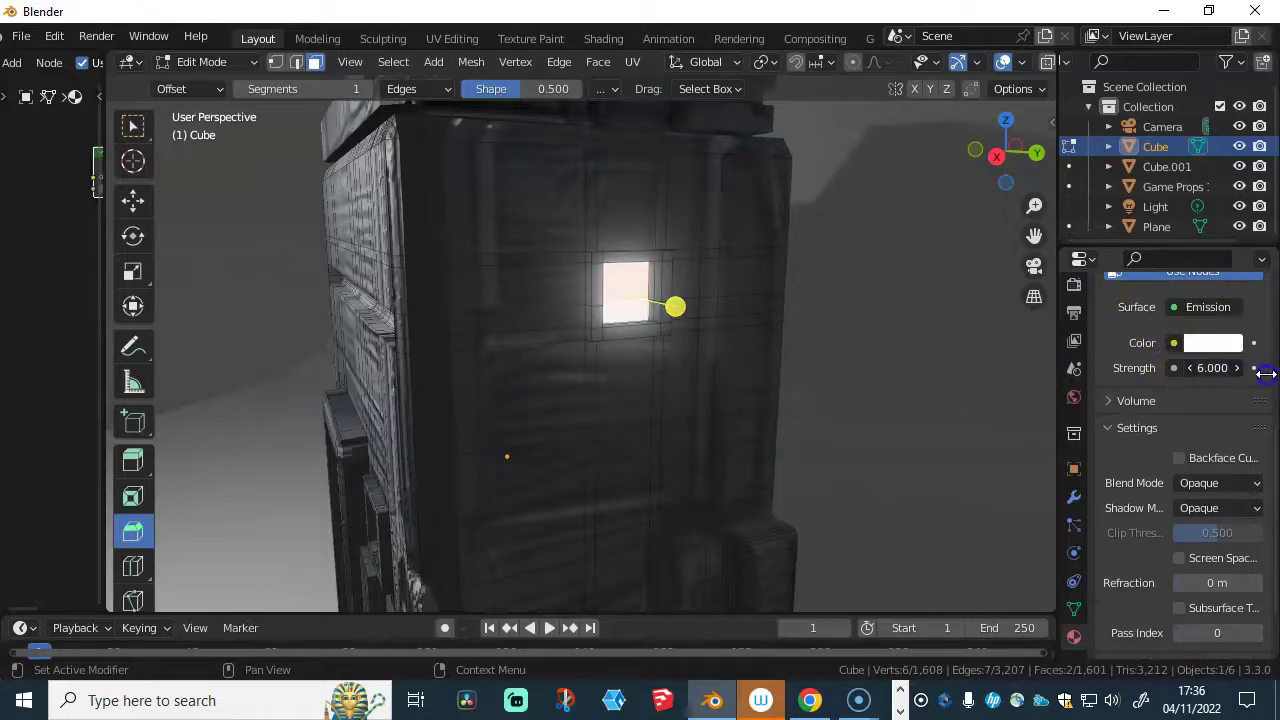
- Select the four faces of the small recessed window beside the doorway on the box's front and assign Material.002 to them
{"action": "middle_click_drag", "start_coordinate": [782, 296], "coordinate": [629, 370]}
{"action": "left_click", "coordinate": [625, 370]}
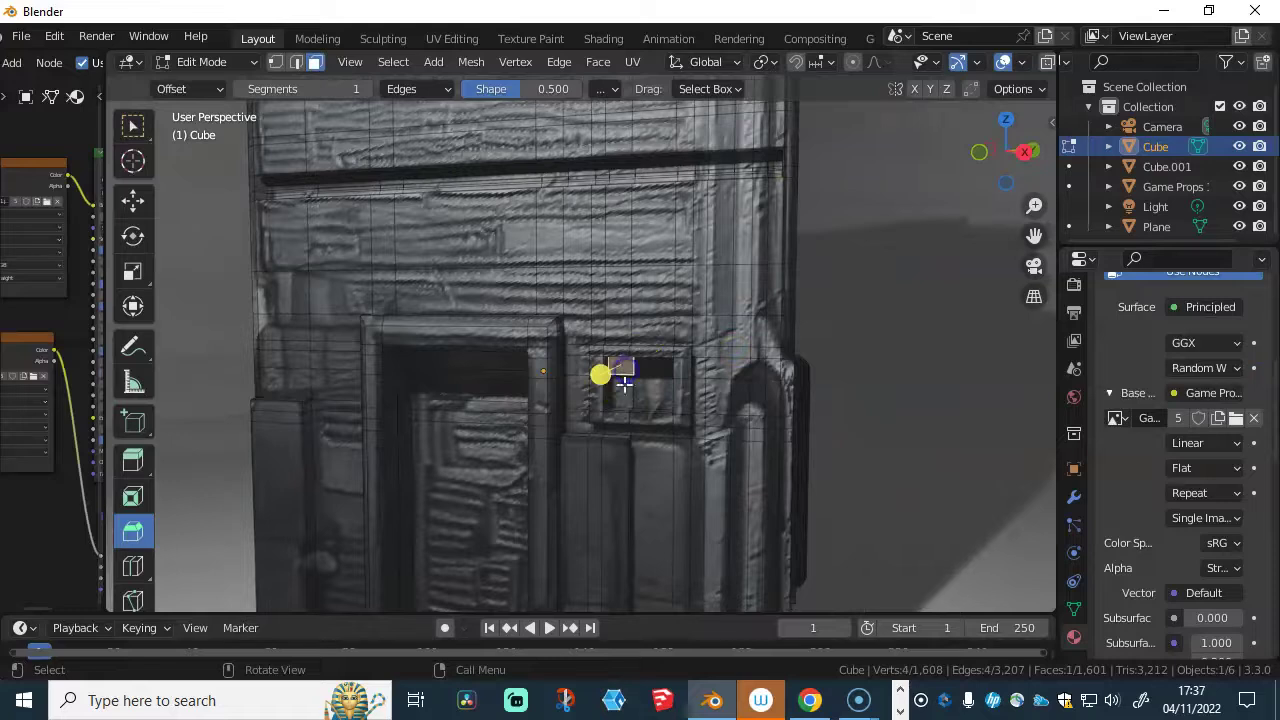
{"action": "left_click", "coordinate": [649, 397], "text": "shift"}
{"action": "middle_click_drag", "start_coordinate": [649, 397], "coordinate": [777, 393]}
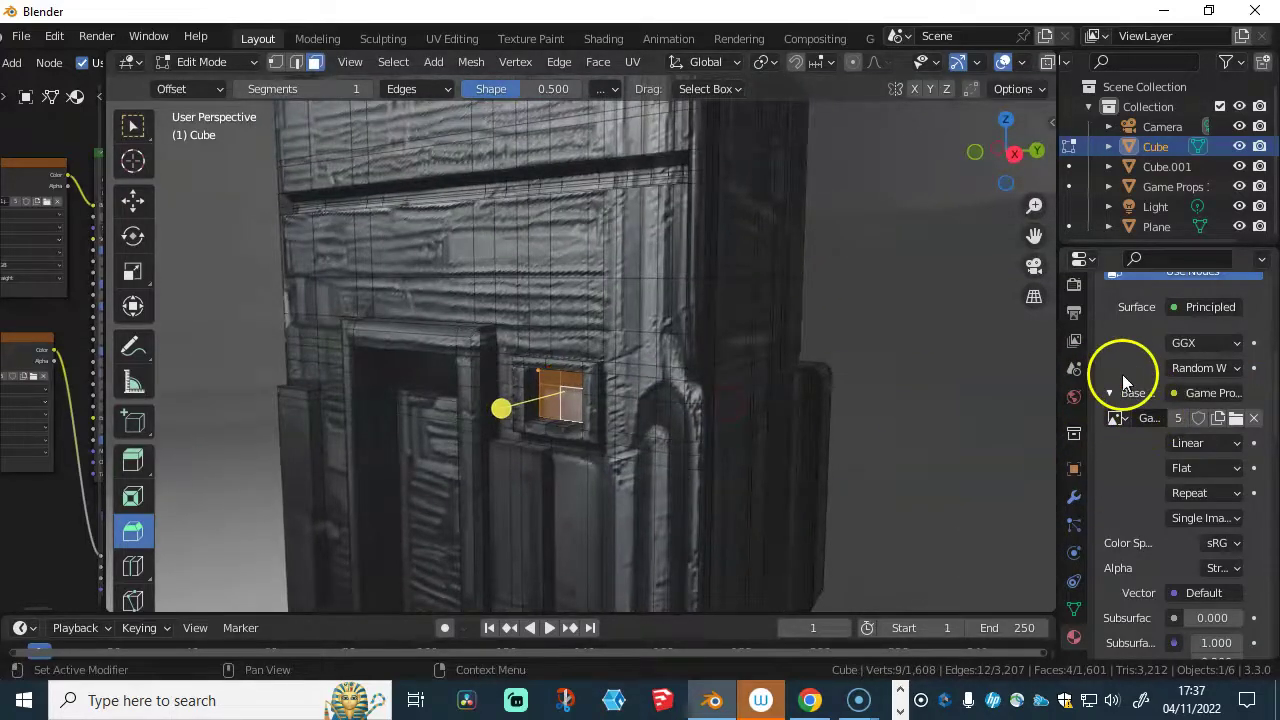
{"action": "scroll", "coordinate": [1122, 374], "scroll_direction": "up", "scroll_amount": 10}
{"action": "left_click", "coordinate": [1147, 348]}
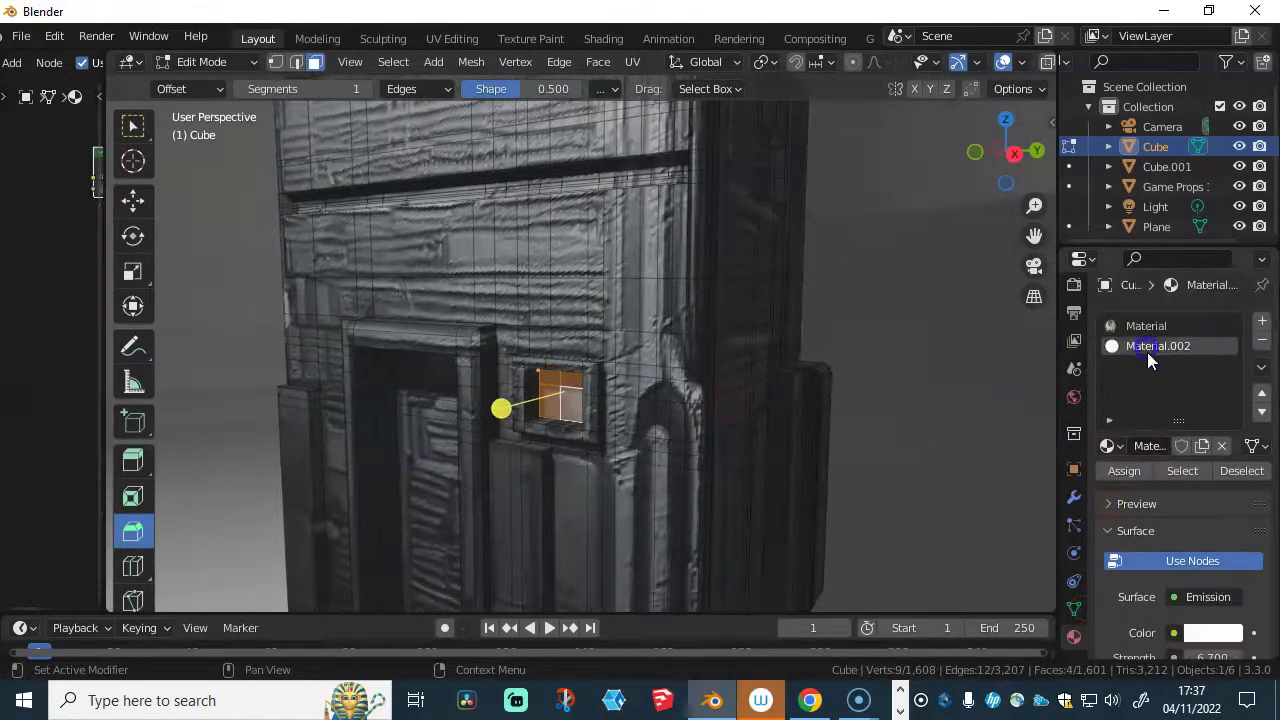
{"action": "left_click", "coordinate": [1124, 470]}
{"action": "middle_click_drag", "start_coordinate": [714, 394], "coordinate": [837, 420], "text": "ctrl"}
{"action": "middle_click_drag", "start_coordinate": [640, 397], "coordinate": [713, 330], "text": "ctrl"}
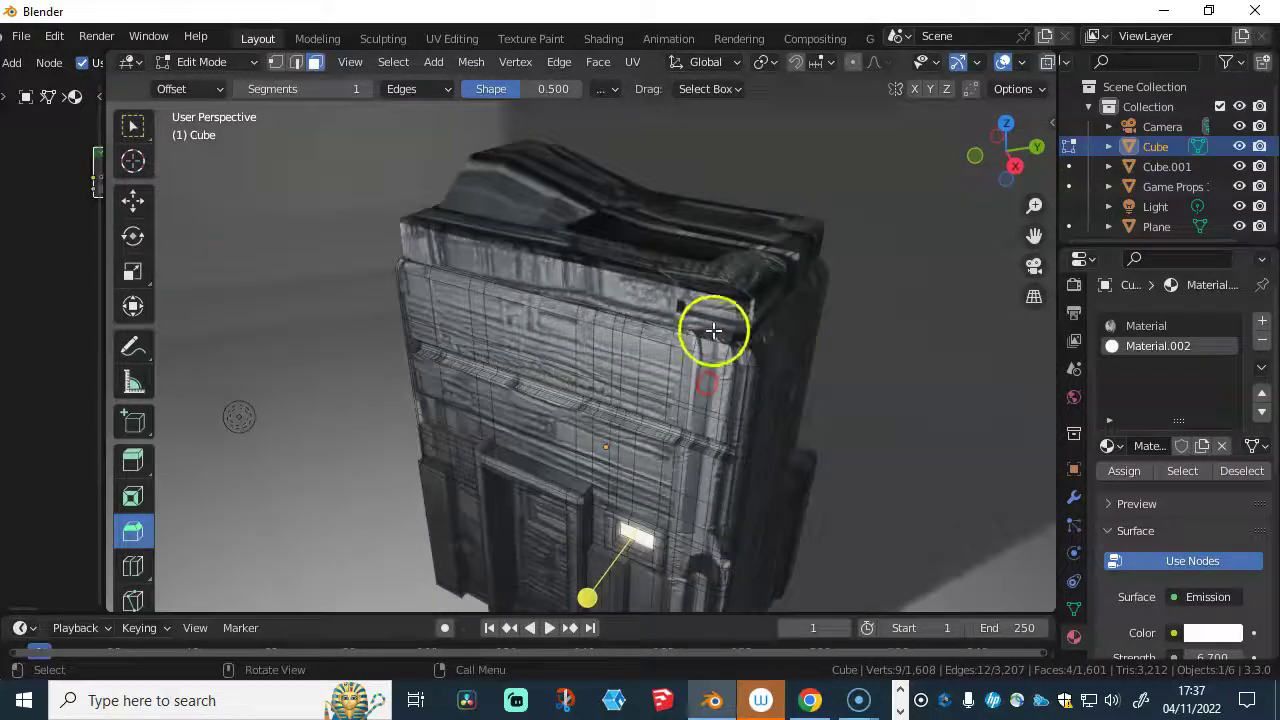
- Select the strip of narrow faces wrapping around the front corner of the top slab for editing
{"action": "key", "text": "Tab"}
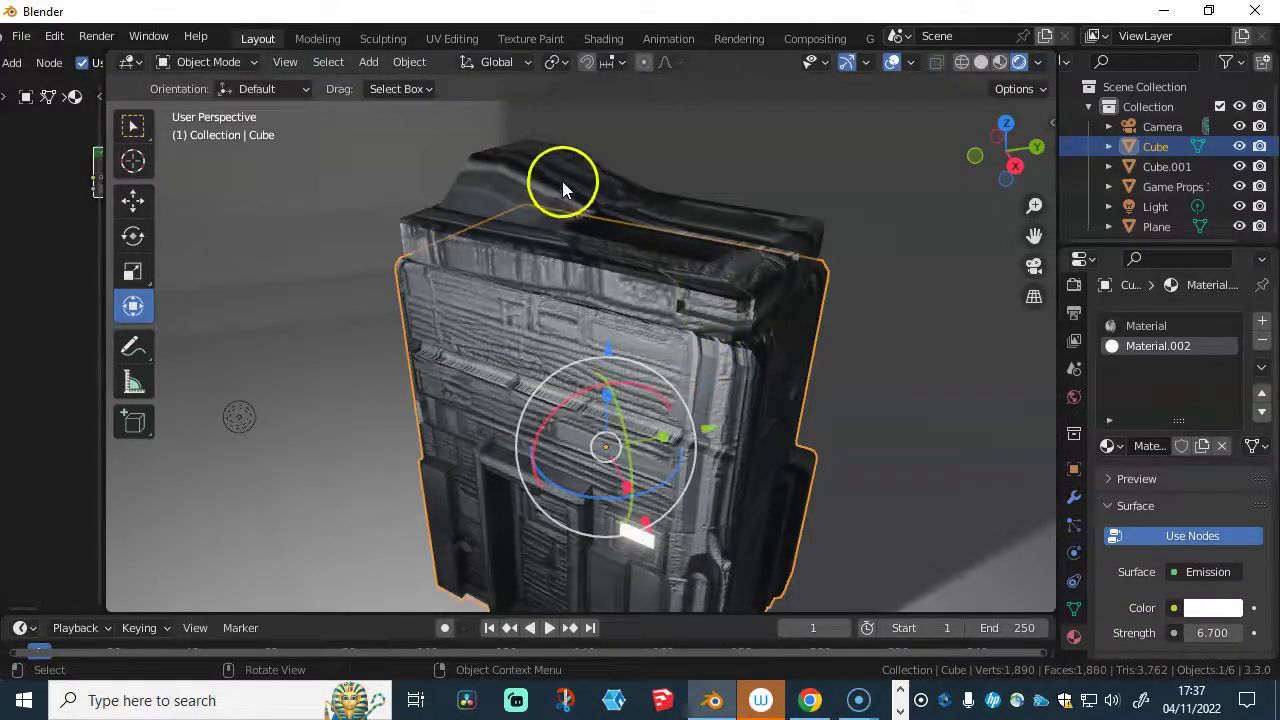
{"action": "left_click", "coordinate": [563, 190]}
{"action": "middle_click_drag", "start_coordinate": [563, 190], "coordinate": [705, 302]}
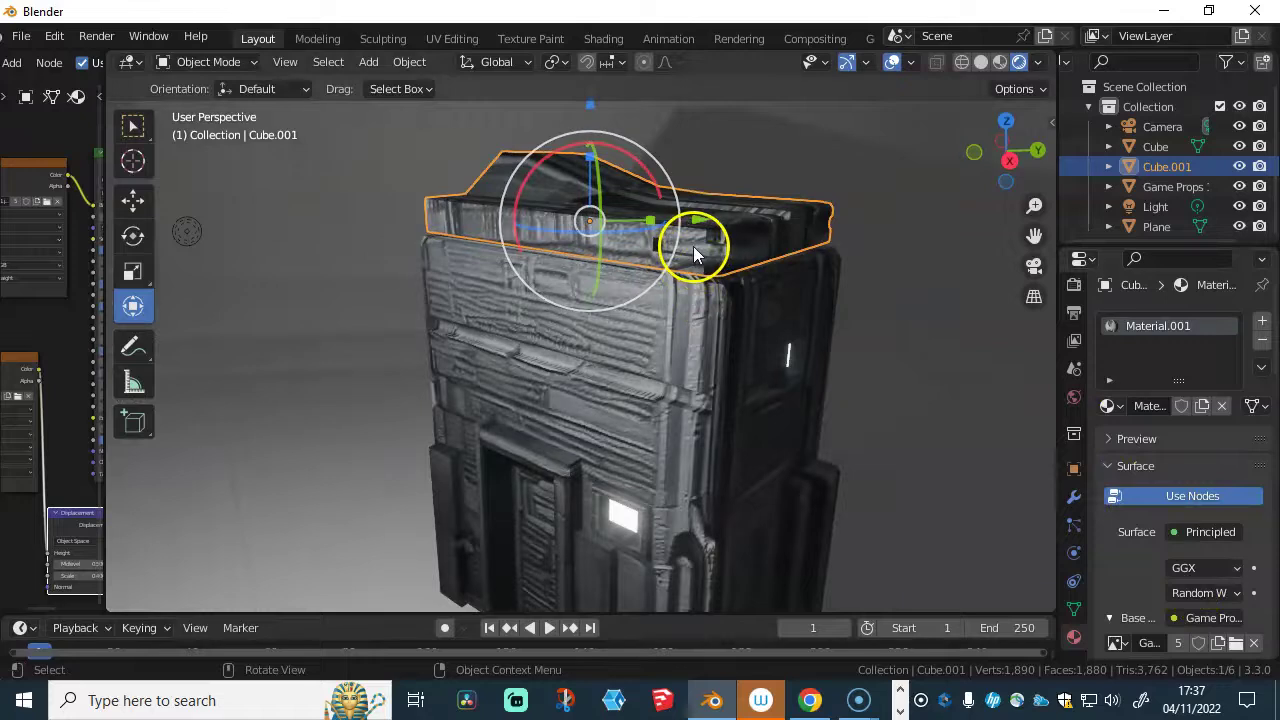
{"action": "key", "text": "Tab"}
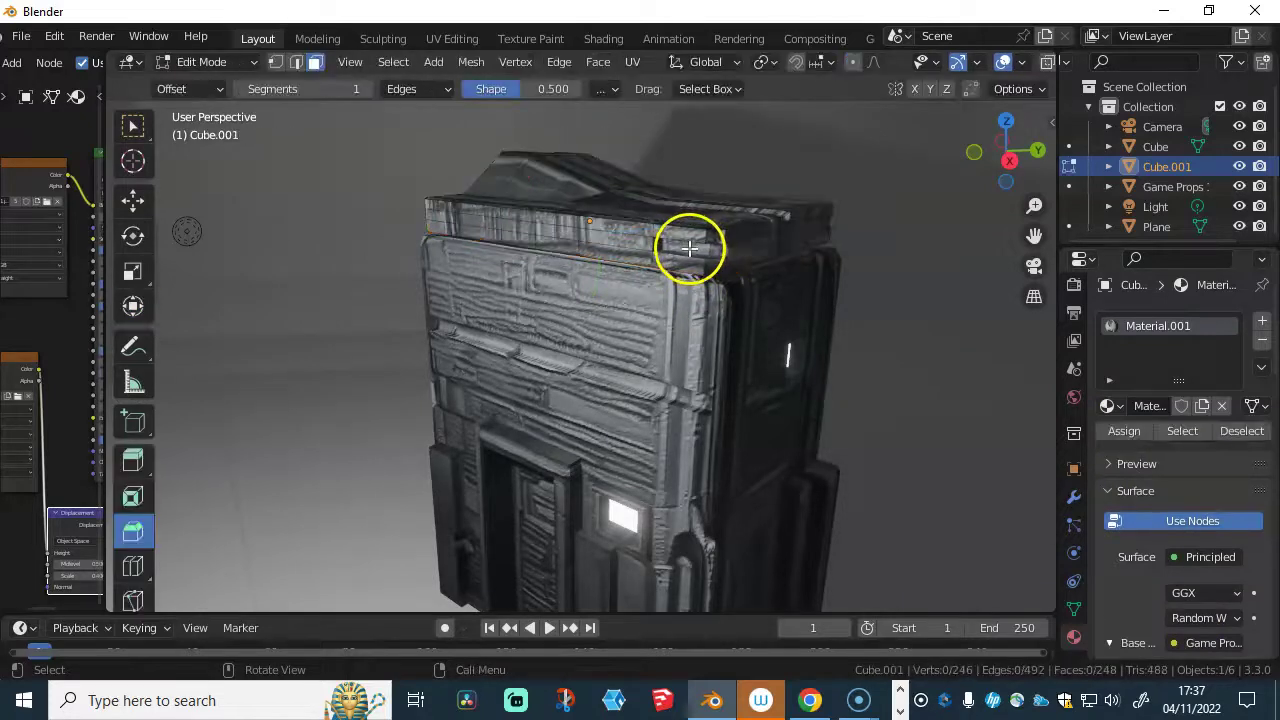
{"action": "middle_click_drag", "start_coordinate": [738, 249], "coordinate": [585, 308]}
{"action": "left_click", "coordinate": [614, 274], "text": "shift"}
{"action": "left_click", "coordinate": [371, 271], "text": "shift"}
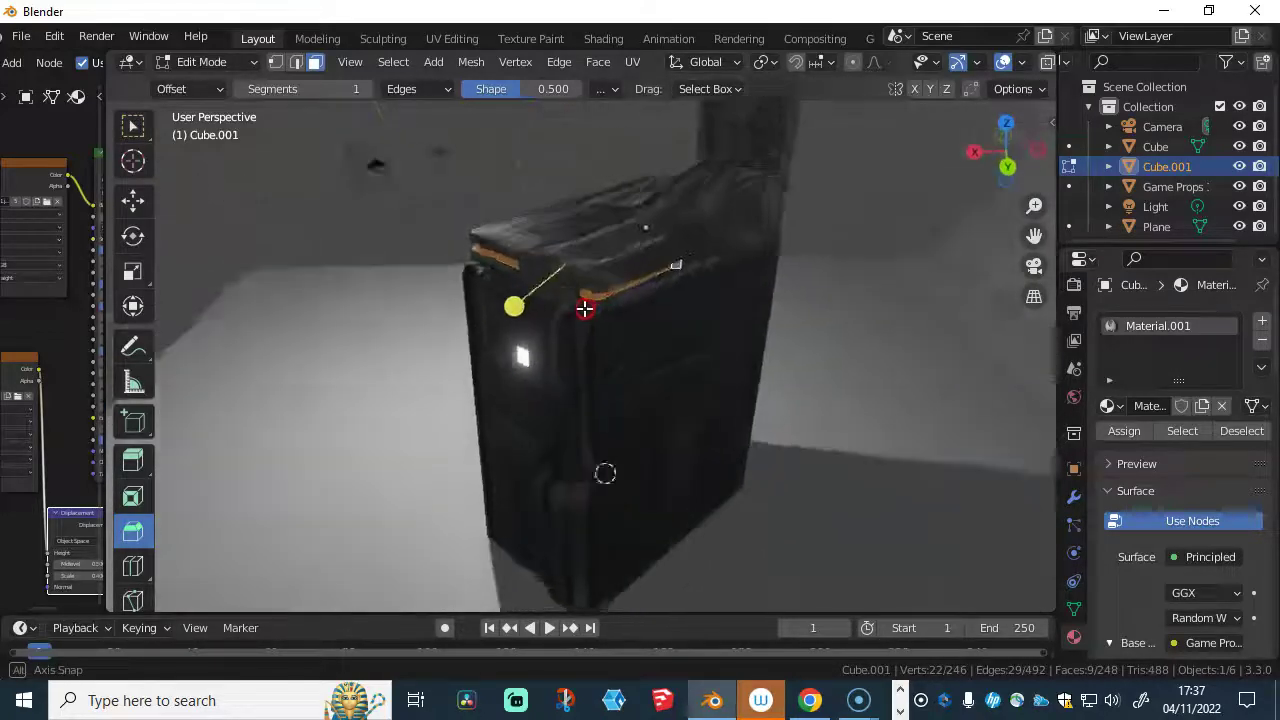
{"action": "left_click", "coordinate": [675, 258], "text": "ctrl"}
{"action": "middle_click_drag", "start_coordinate": [677, 263], "coordinate": [743, 311]}
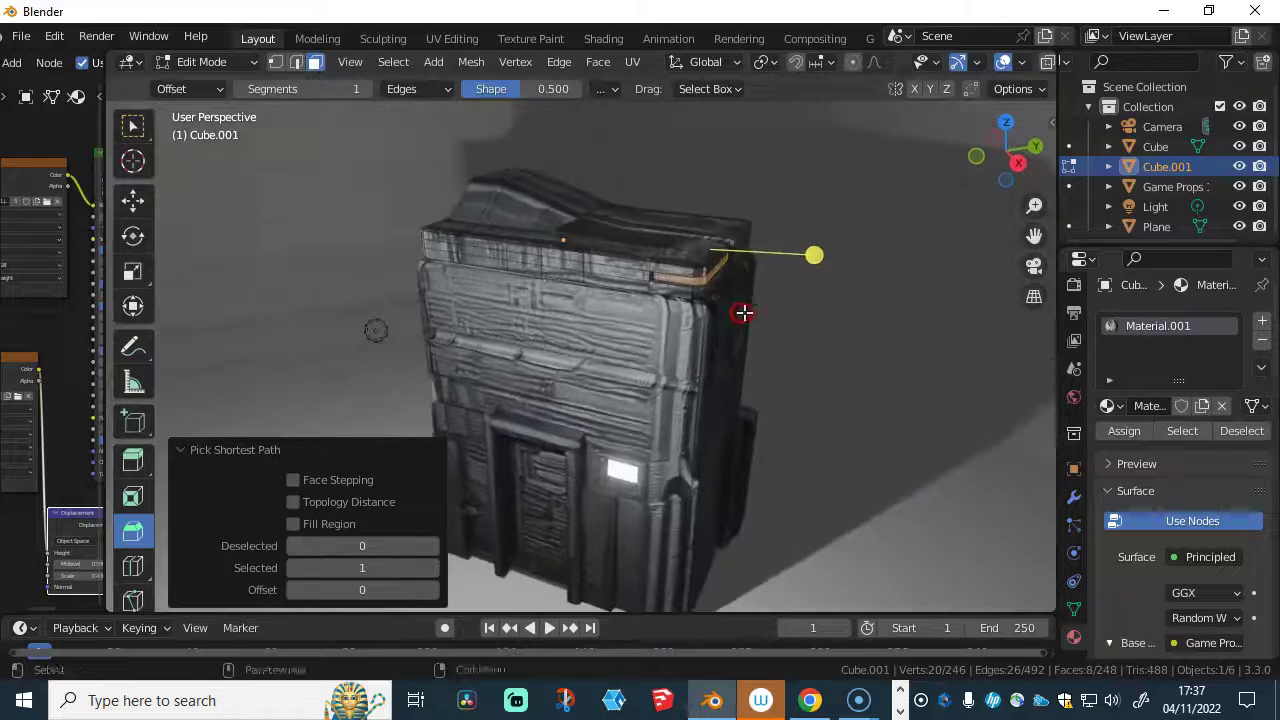
- Give the slab a new Emission material with strength 4.5 and assign it to the selected corner strip
{"action": "left_click", "coordinate": [1262, 326]}
{"action": "left_click", "coordinate": [1187, 455]}
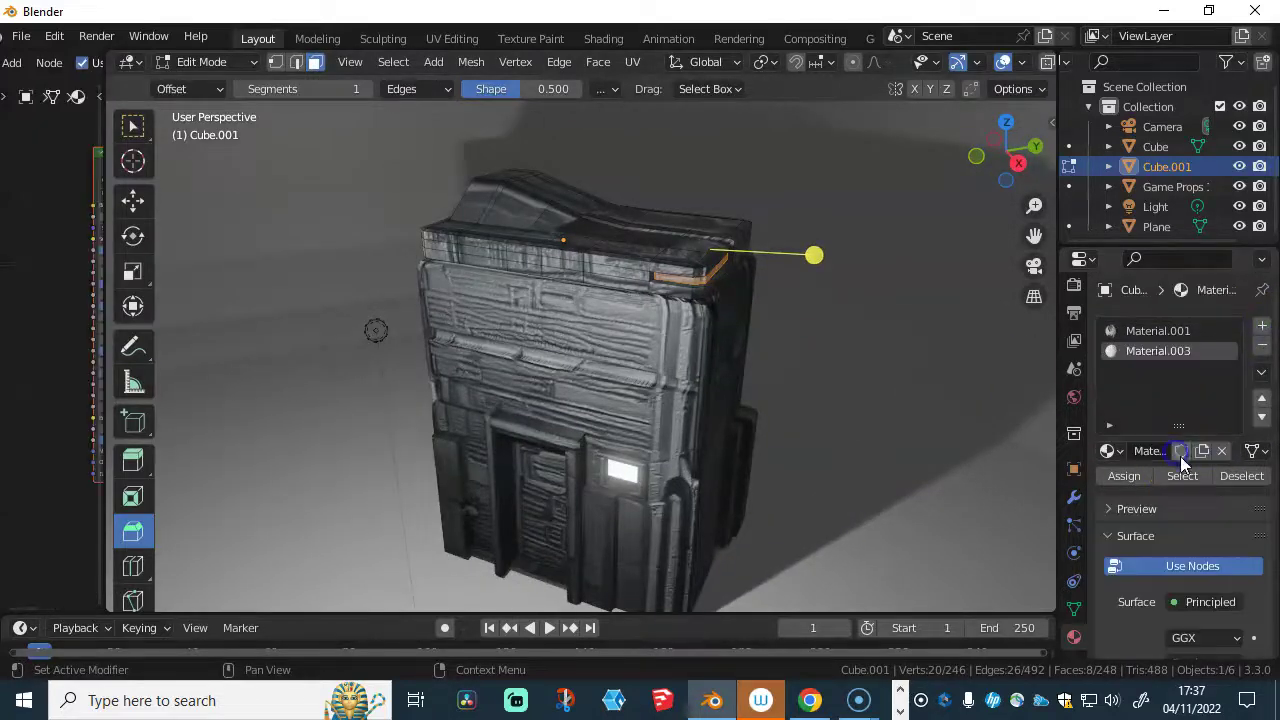
{"action": "left_click", "coordinate": [1203, 604]}
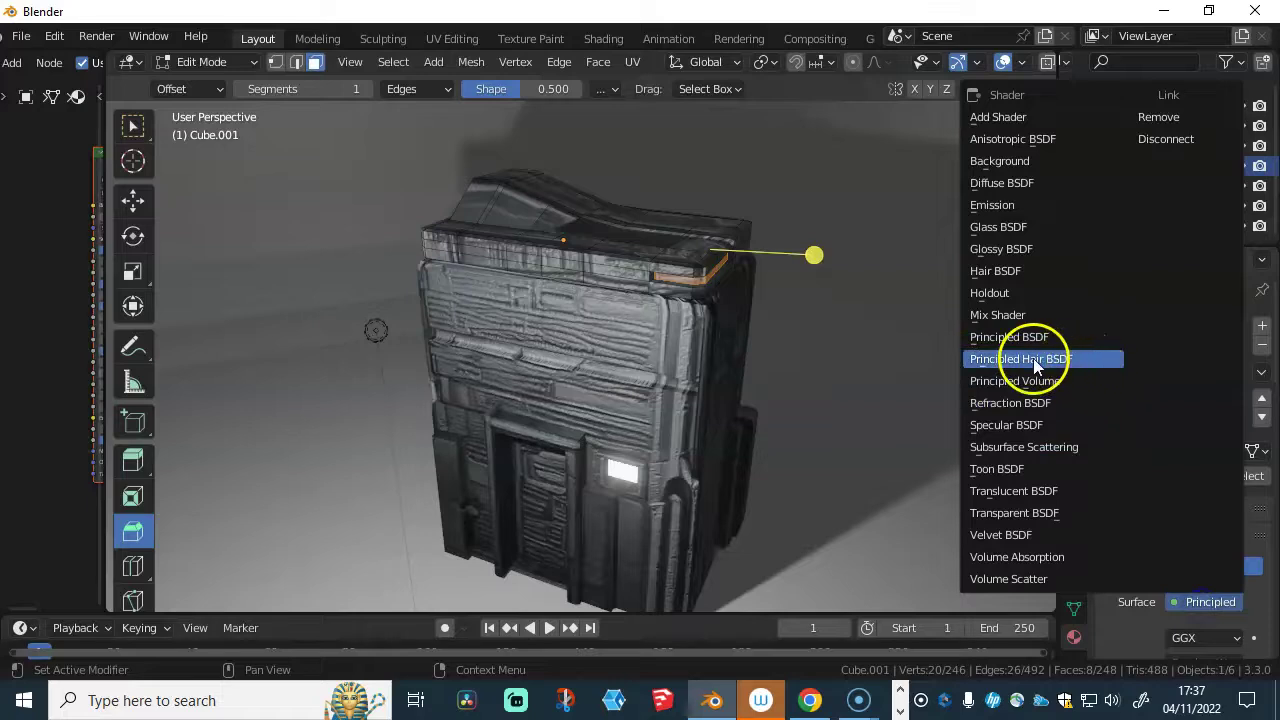
{"action": "left_click", "coordinate": [1008, 210]}
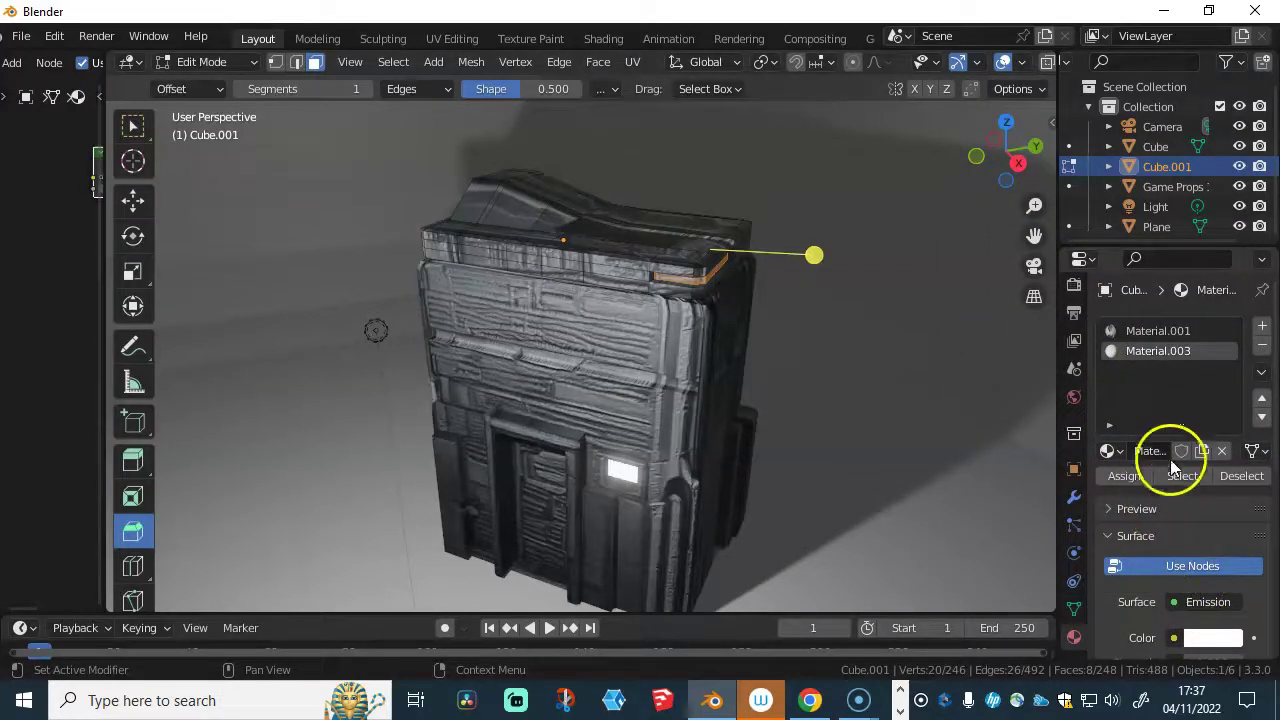
{"action": "left_click", "coordinate": [1122, 476]}
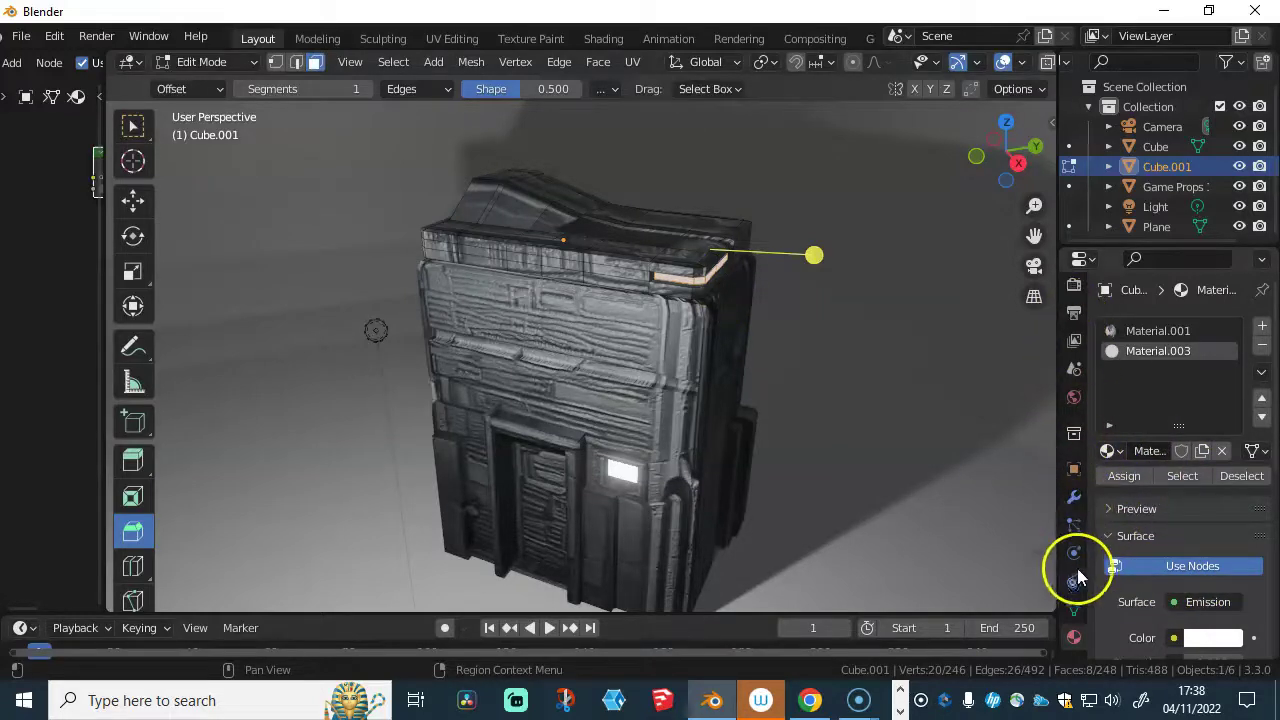
{"action": "scroll", "coordinate": [1150, 540], "scroll_direction": "down", "scroll_amount": 4}
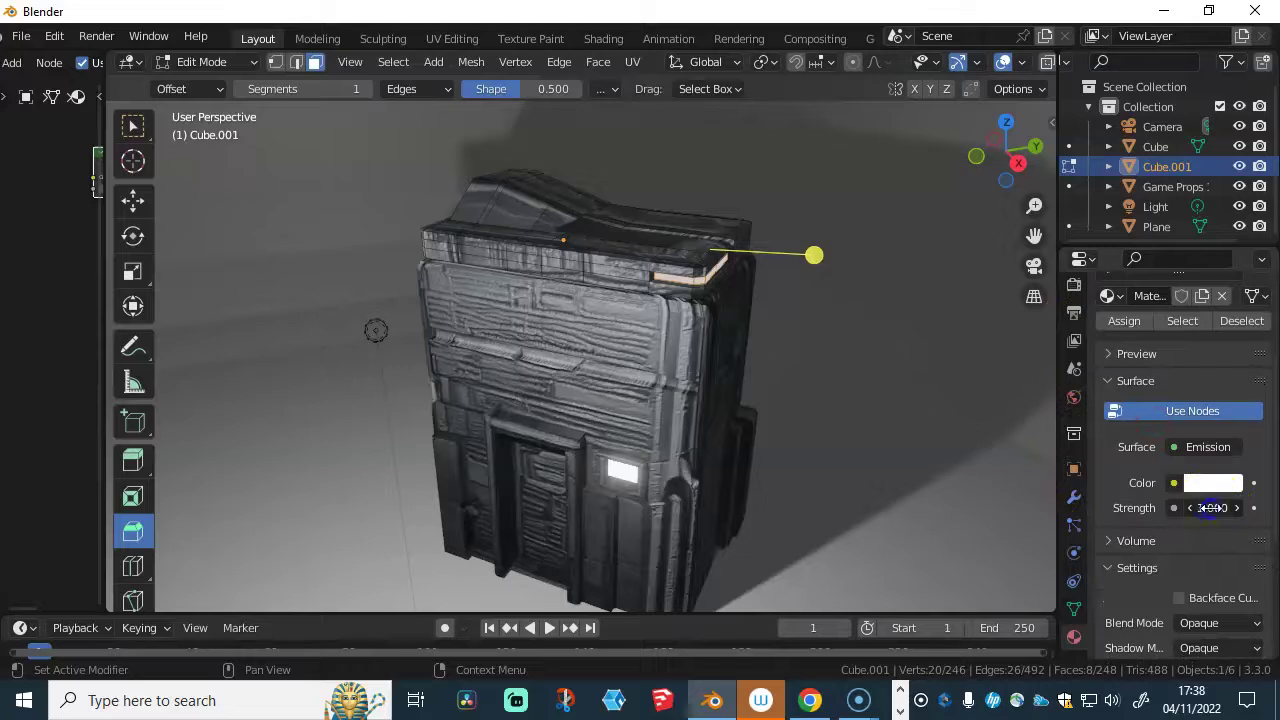
- Extrude the sloped rectangular face on the slab's raised end inward by about 0.14 m
{"action": "middle_click_drag", "start_coordinate": [780, 360], "coordinate": [420, 318]}
{"action": "left_click", "coordinate": [454, 303]}
{"action": "middle_click_drag", "start_coordinate": [673, 342], "coordinate": [697, 315]}
{"action": "scroll", "coordinate": [735, 336], "scroll_direction": "up", "scroll_amount": 6}
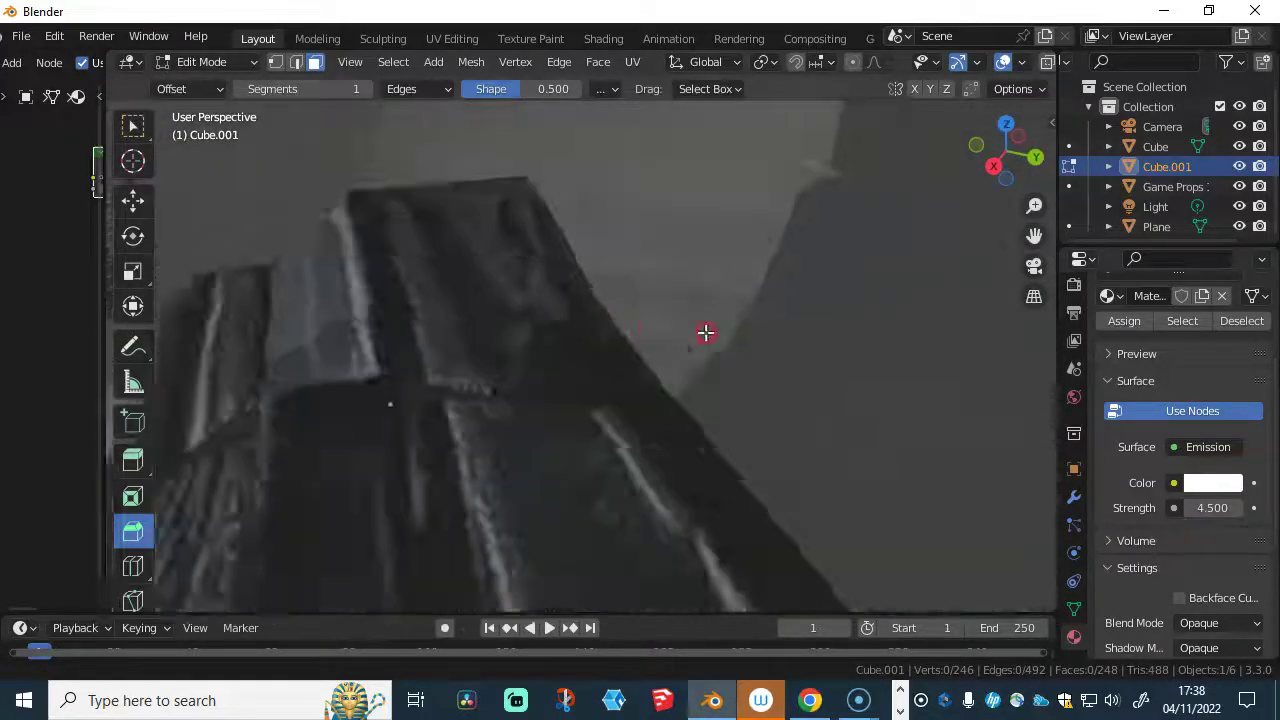
{"action": "left_click", "coordinate": [537, 266]}
{"action": "middle_click_drag", "start_coordinate": [541, 299], "coordinate": [703, 344]}
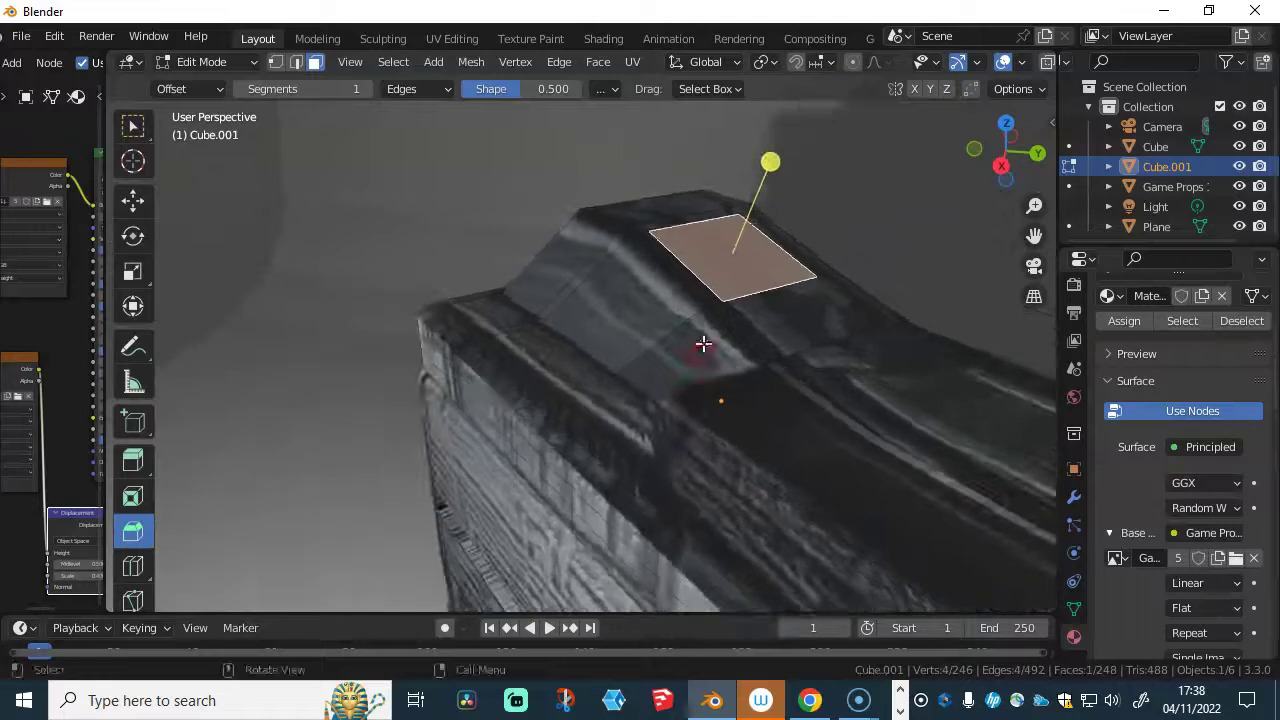
{"action": "key", "text": "e"}
{"action": "left_click", "coordinate": [664, 304]}
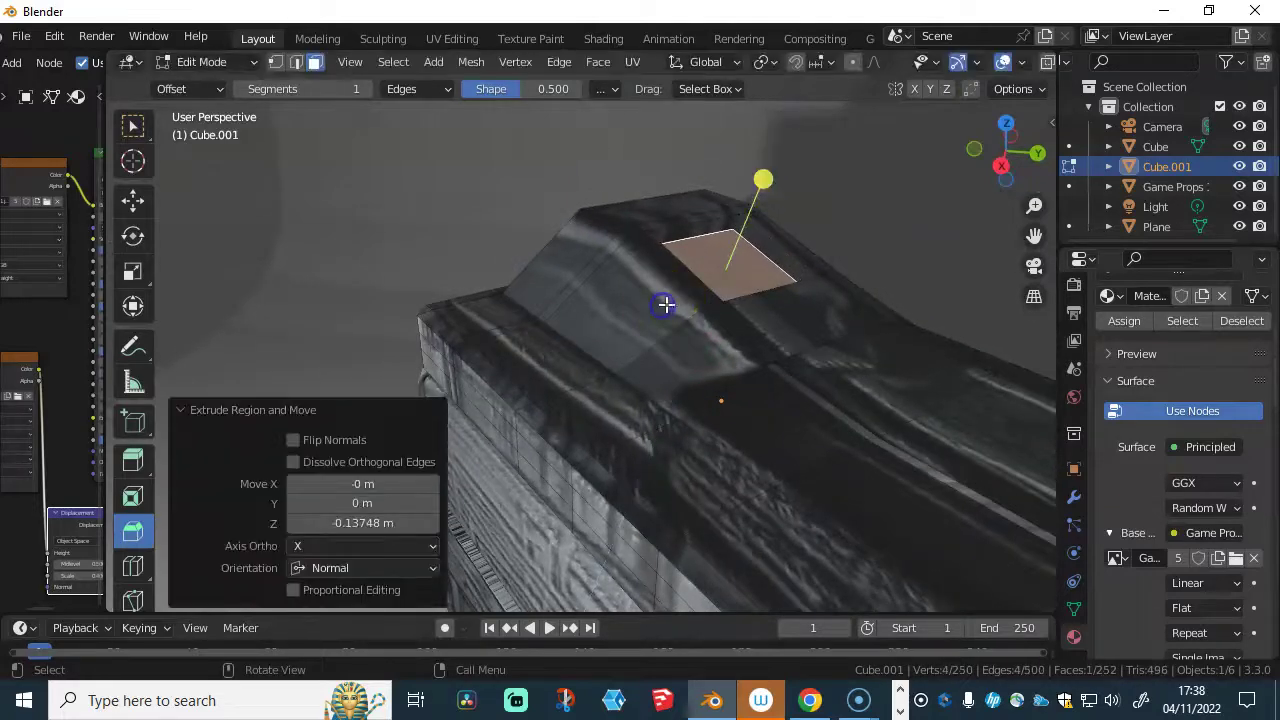
- Assign the emissive Material.003 to the recessed face on the slab's raised end
{"action": "scroll", "coordinate": [1137, 503], "scroll_direction": "up", "scroll_amount": 4}
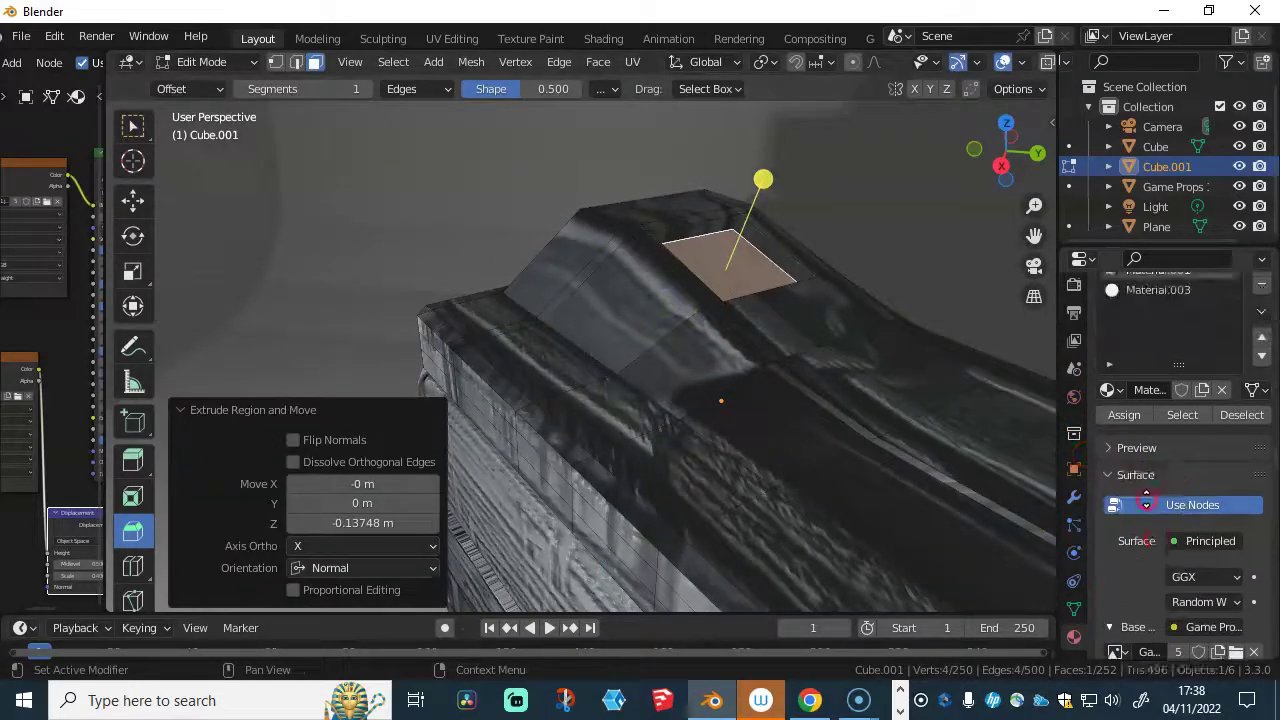
{"action": "left_click", "coordinate": [1143, 352]}
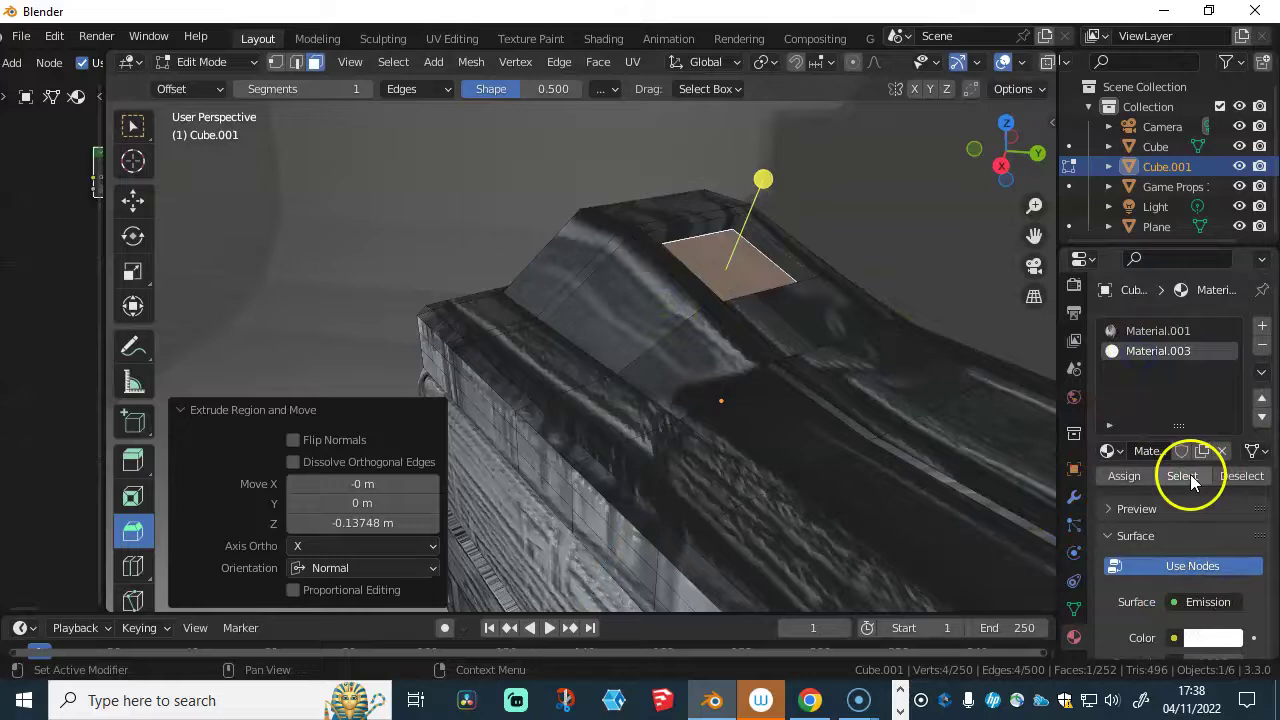
{"action": "left_click", "coordinate": [1124, 476]}
{"action": "middle_click_drag", "start_coordinate": [791, 389], "coordinate": [778, 431]}
{"action": "middle_click_drag", "start_coordinate": [629, 477], "coordinate": [549, 459]}
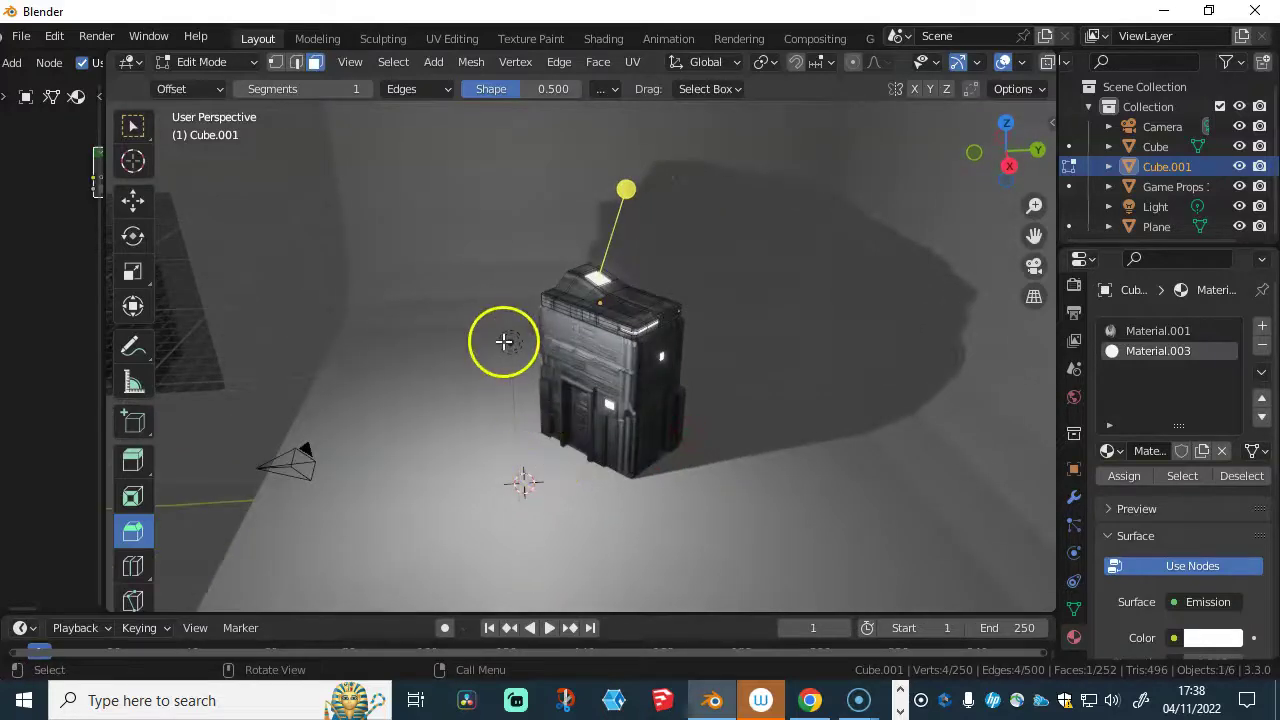
{"action": "middle_click_drag", "start_coordinate": [636, 358], "coordinate": [451, 351]}
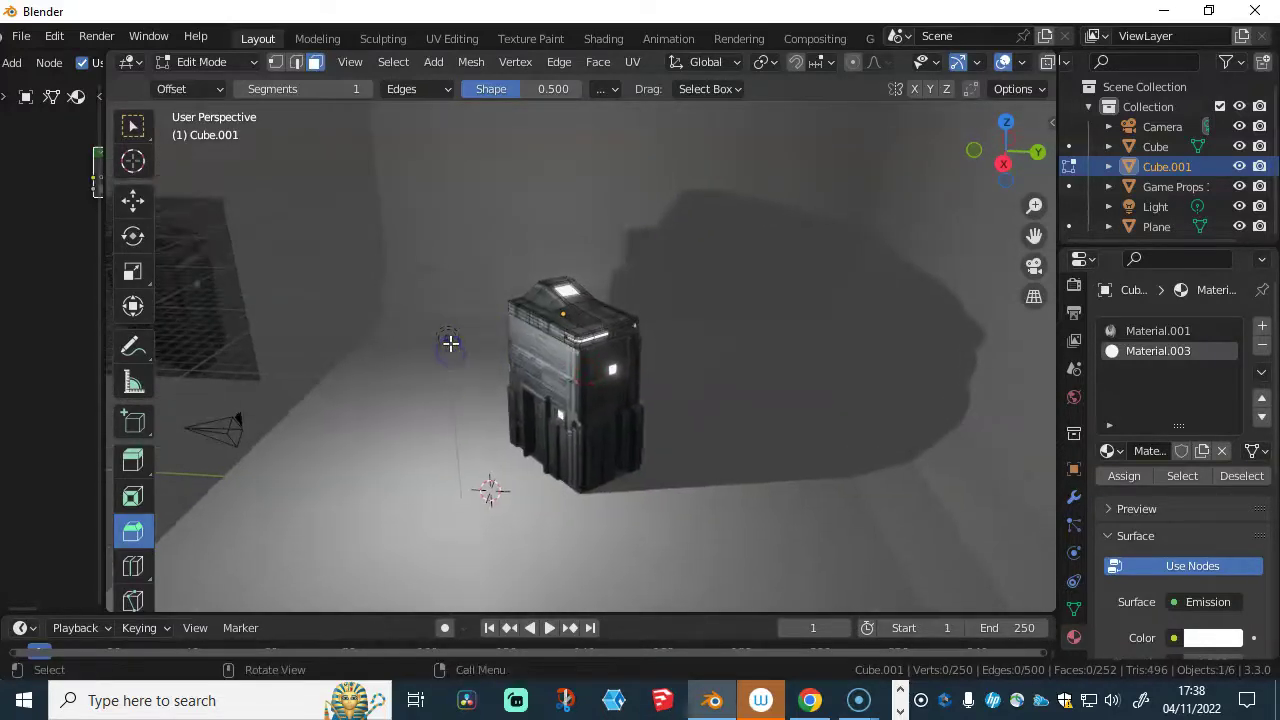
- Duplicate the point light to a low position beside the box's window side and set the copy's power to 300 W
{"action": "key", "text": "Tab"}
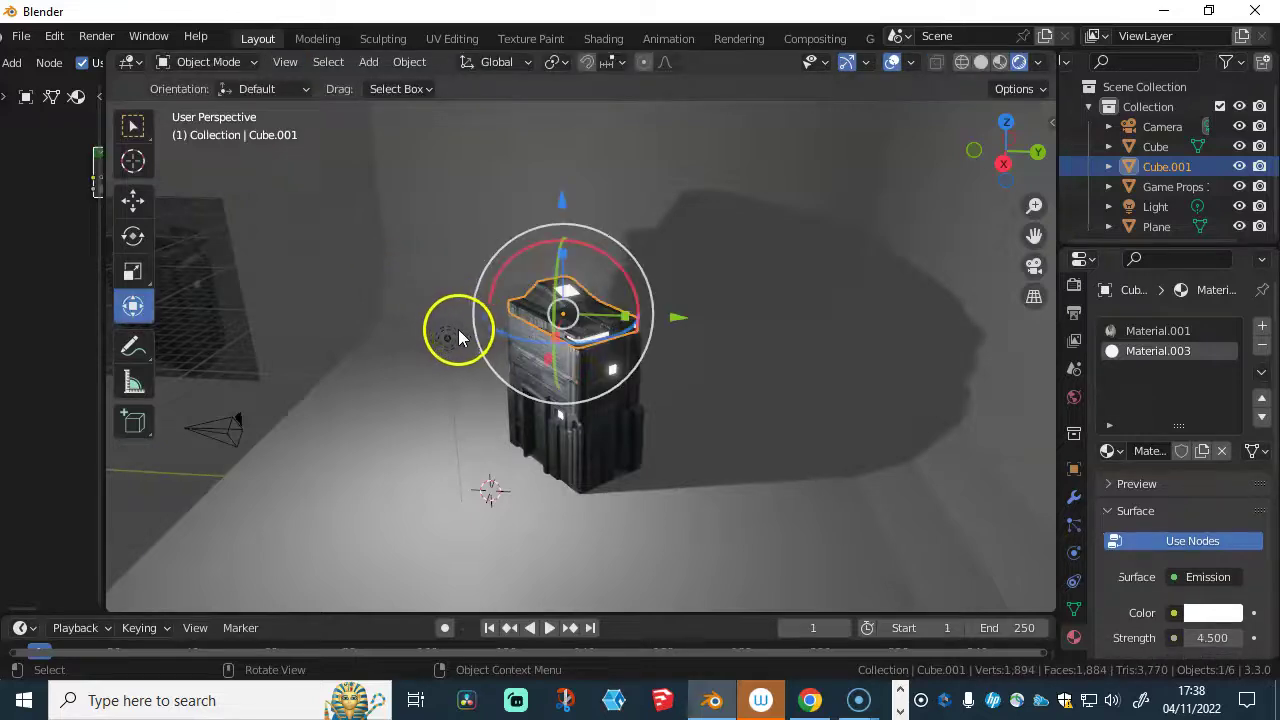
{"action": "left_click", "coordinate": [455, 330]}
{"action": "middle_click_drag", "start_coordinate": [455, 330], "coordinate": [522, 393]}
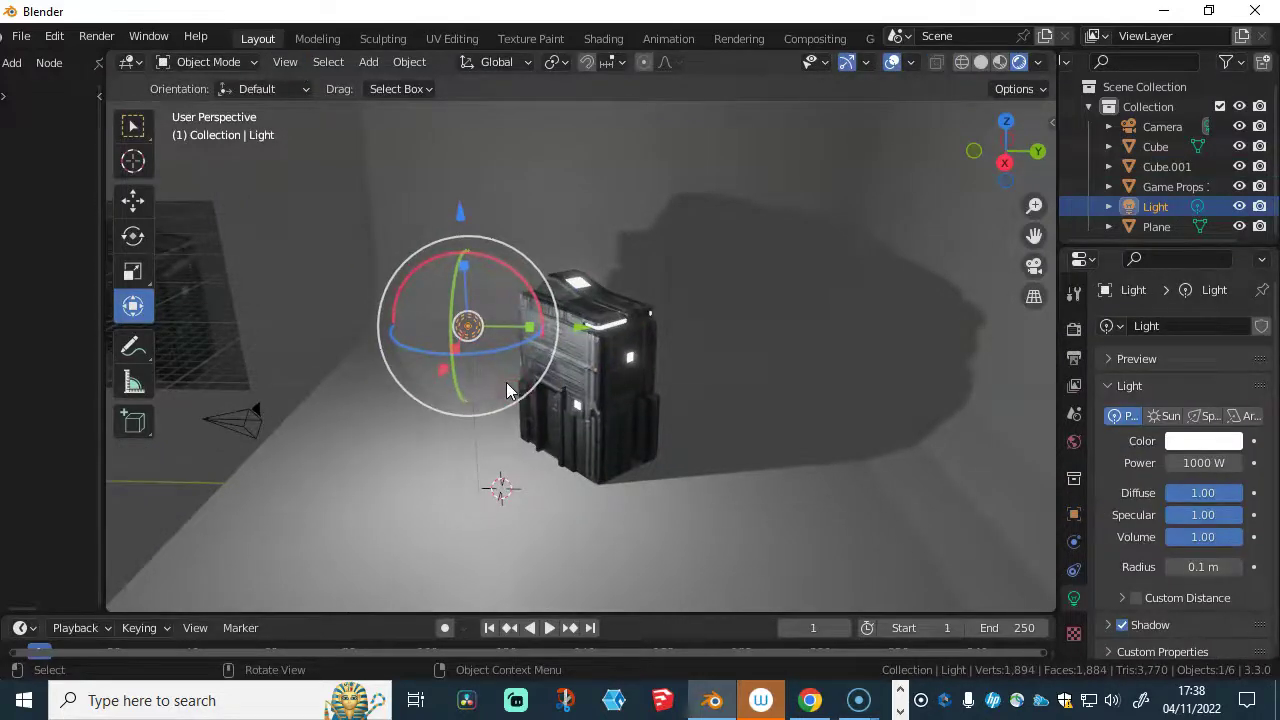
{"action": "key", "text": "shift+d"}
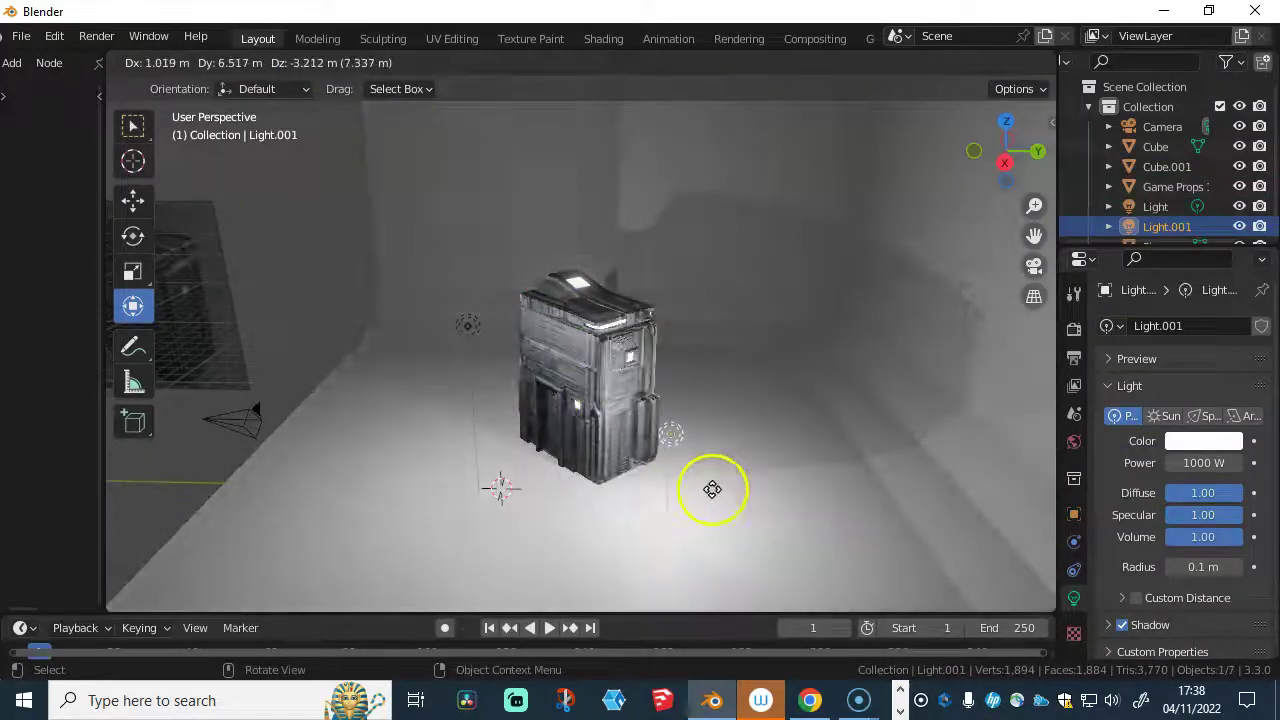
{"action": "left_click", "coordinate": [735, 505]}
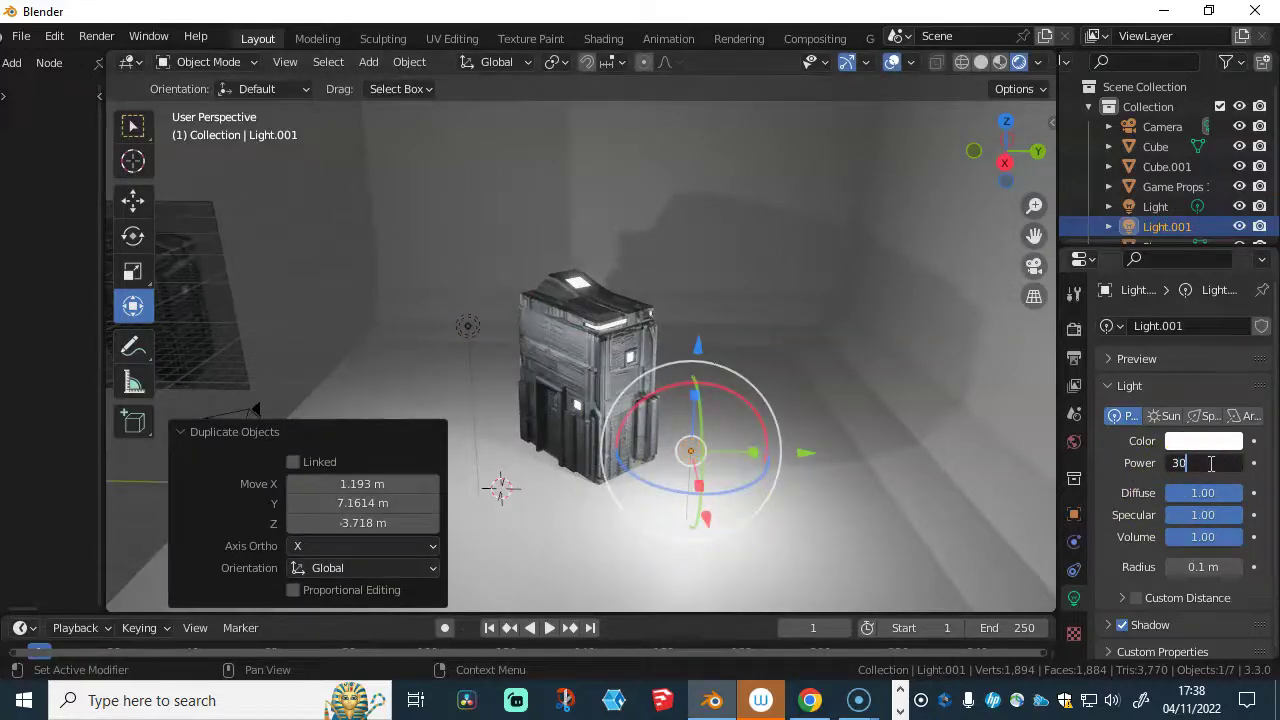
{"action": "key", "text": "Return"}
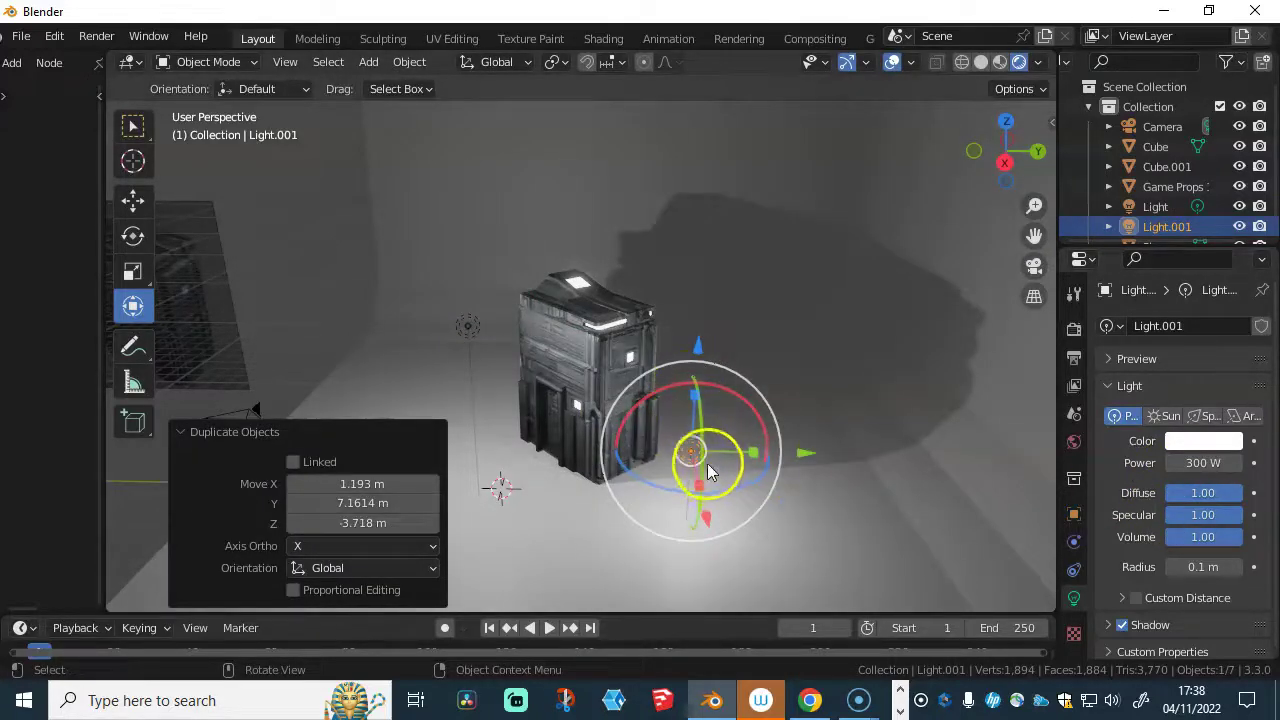
- Move the duplicated light closer to the box and tint it light blue, with hue 0.617 and saturation 0.703
{"action": "left_click_drag", "start_coordinate": [703, 465], "coordinate": [672, 470]}
{"action": "scroll", "coordinate": [695, 438], "scroll_direction": "up", "scroll_amount": 5}
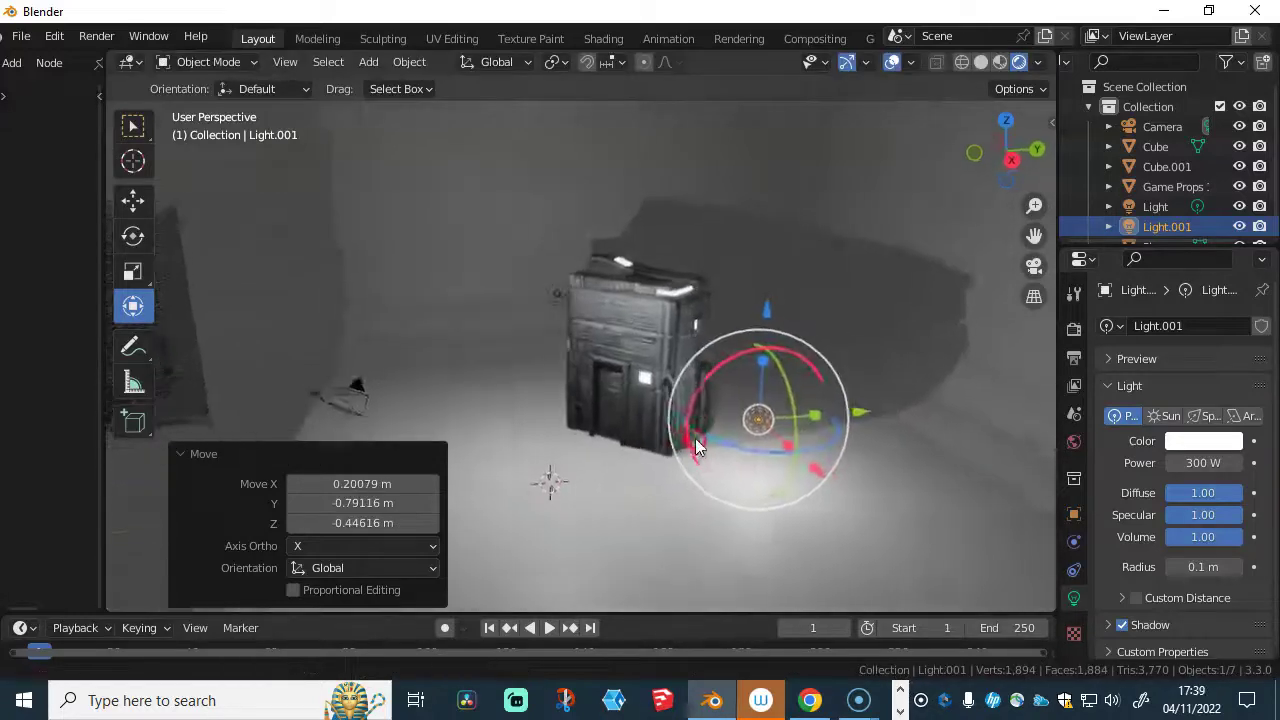
{"action": "scroll", "coordinate": [760, 385], "scroll_direction": "down", "scroll_amount": 3, "text": "ctrl"}
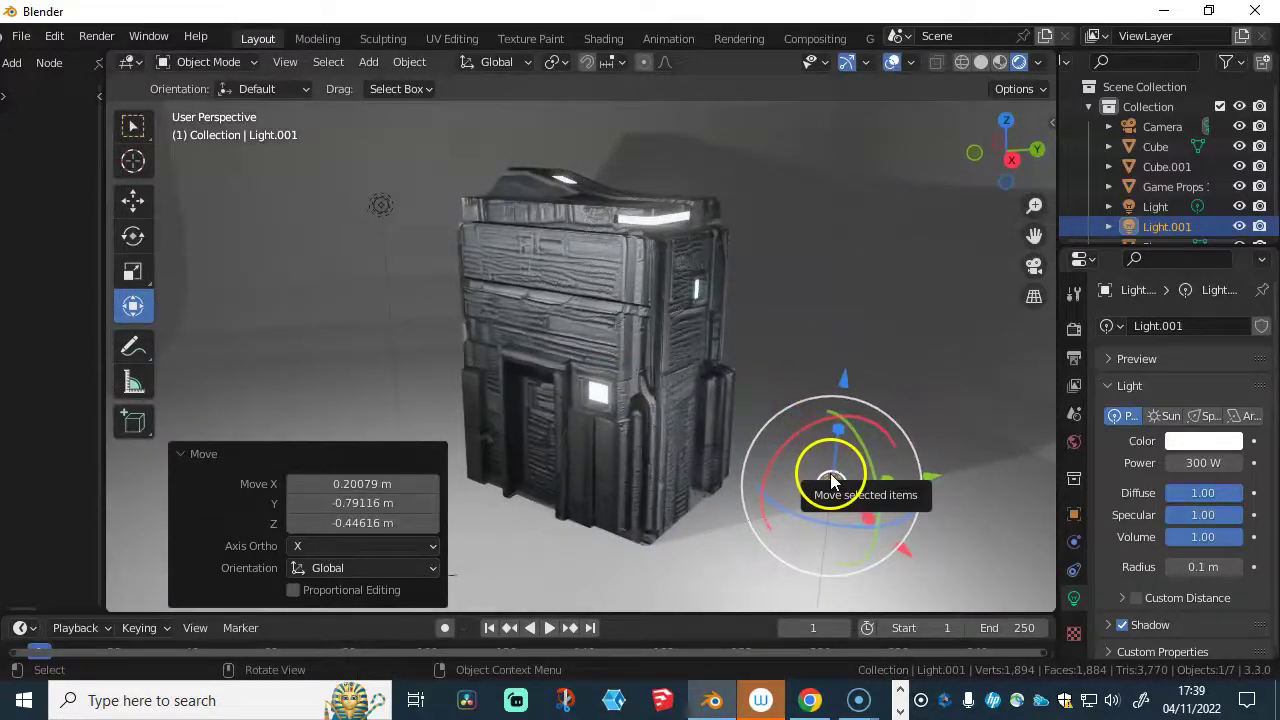
{"action": "left_click_drag", "start_coordinate": [831, 475], "coordinate": [789, 454]}
{"action": "left_click", "coordinate": [1183, 441]}
{"action": "mouse_move", "coordinate": [1183, 315]}
{"action": "left_mouse_down"}
{"action": "mouse_move", "coordinate": [1143, 237]}
{"action": "mouse_move", "coordinate": [1158, 222]}
{"action": "left_mouse_up"}
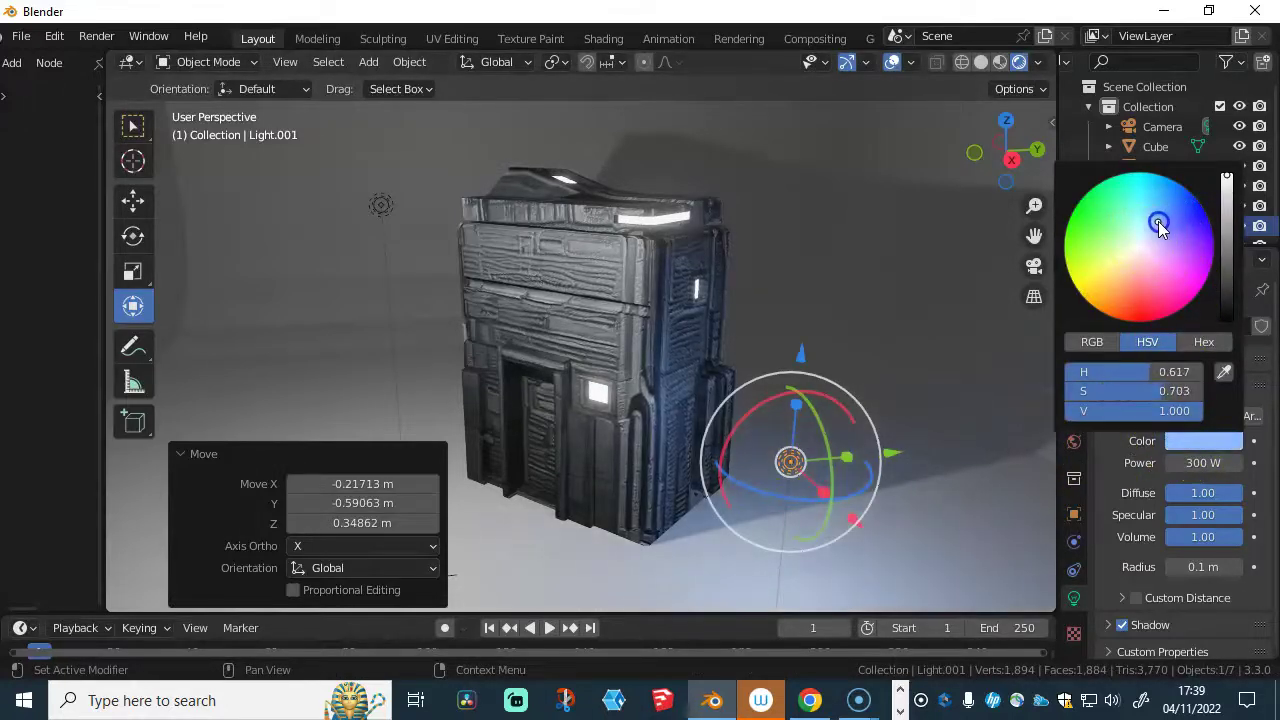
- Duplicate the blue light to the front of the box and color the copy pink, with hue 0.873 and saturation 0.871
{"action": "middle_click_drag", "start_coordinate": [789, 337], "coordinate": [733, 421]}
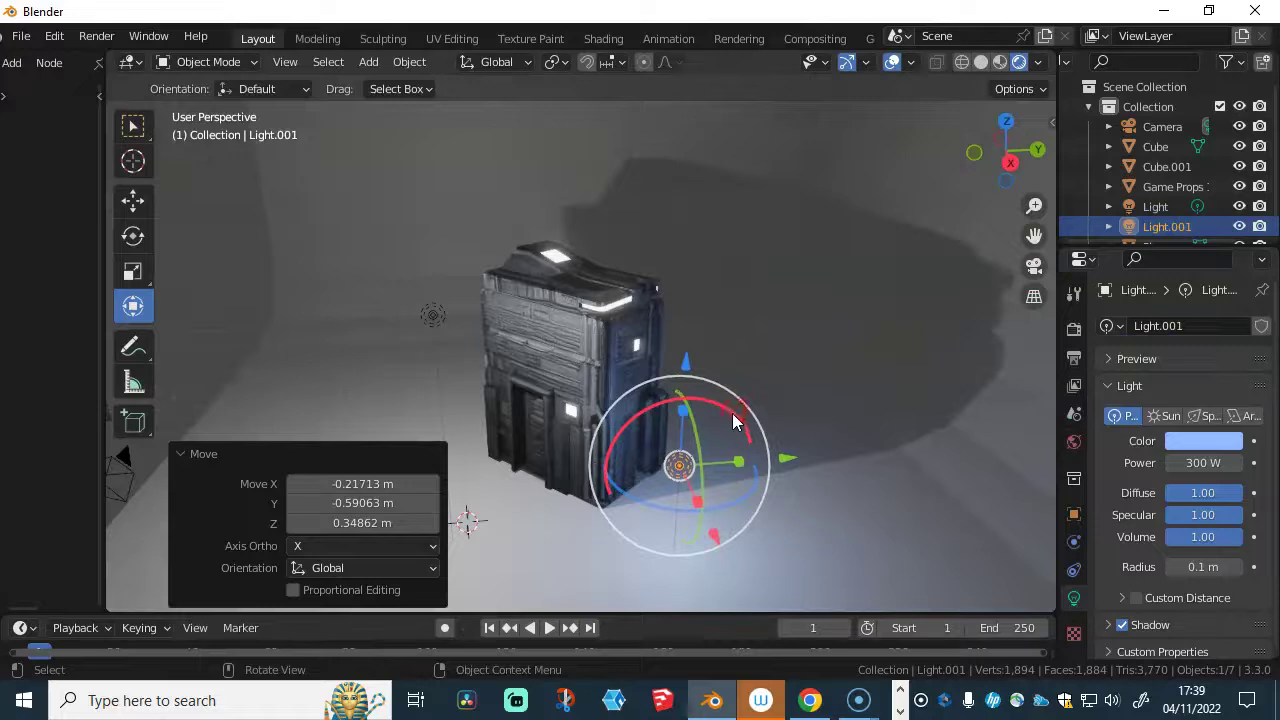
{"action": "left_click_drag", "start_coordinate": [688, 405], "coordinate": [508, 416]}
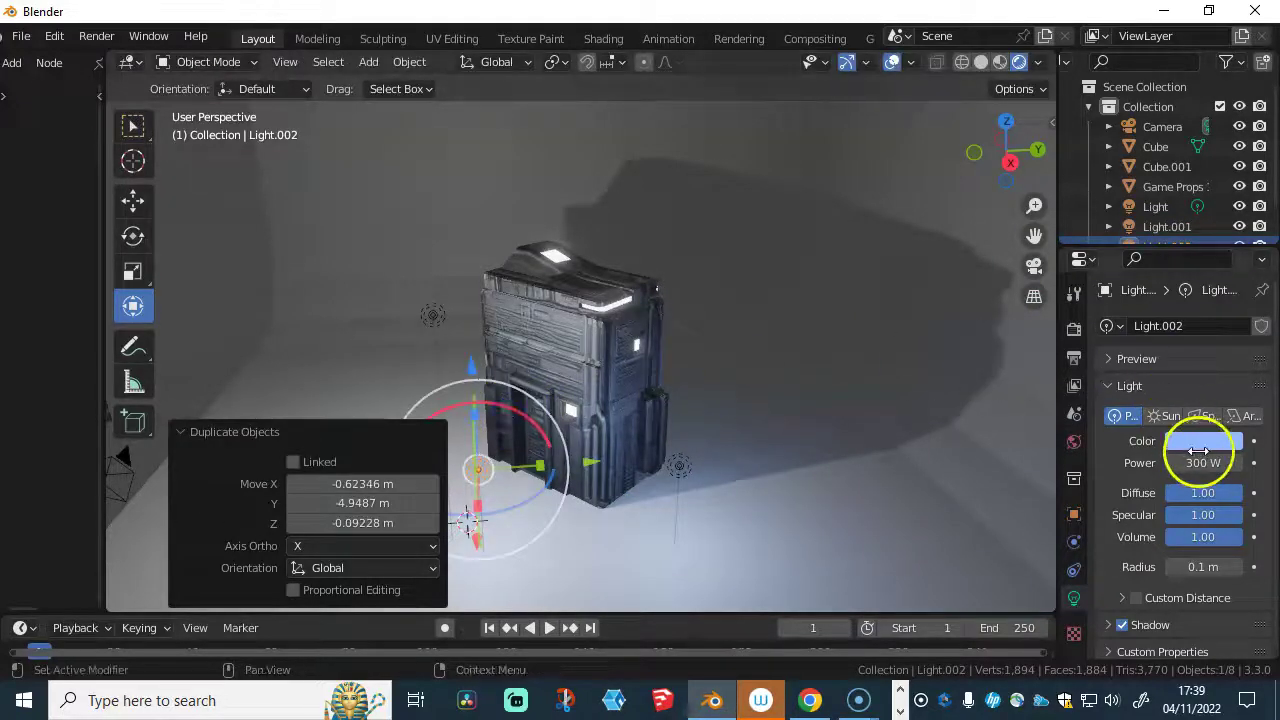
{"action": "left_click", "coordinate": [1199, 445]}
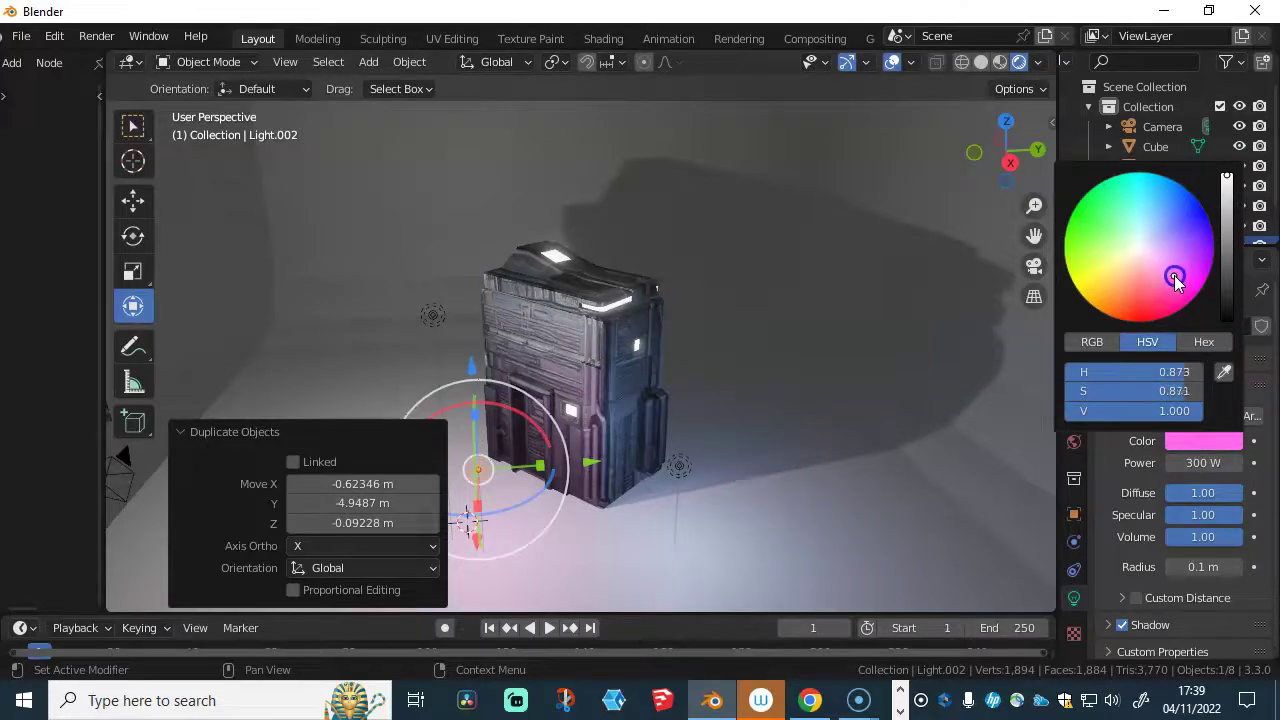
- Raise the pink light in front of the box by about 0.69 m, shifting it about -0.47 m in X and 0.19 m in Y
{"action": "middle_click_drag", "start_coordinate": [551, 386], "coordinate": [597, 432]}
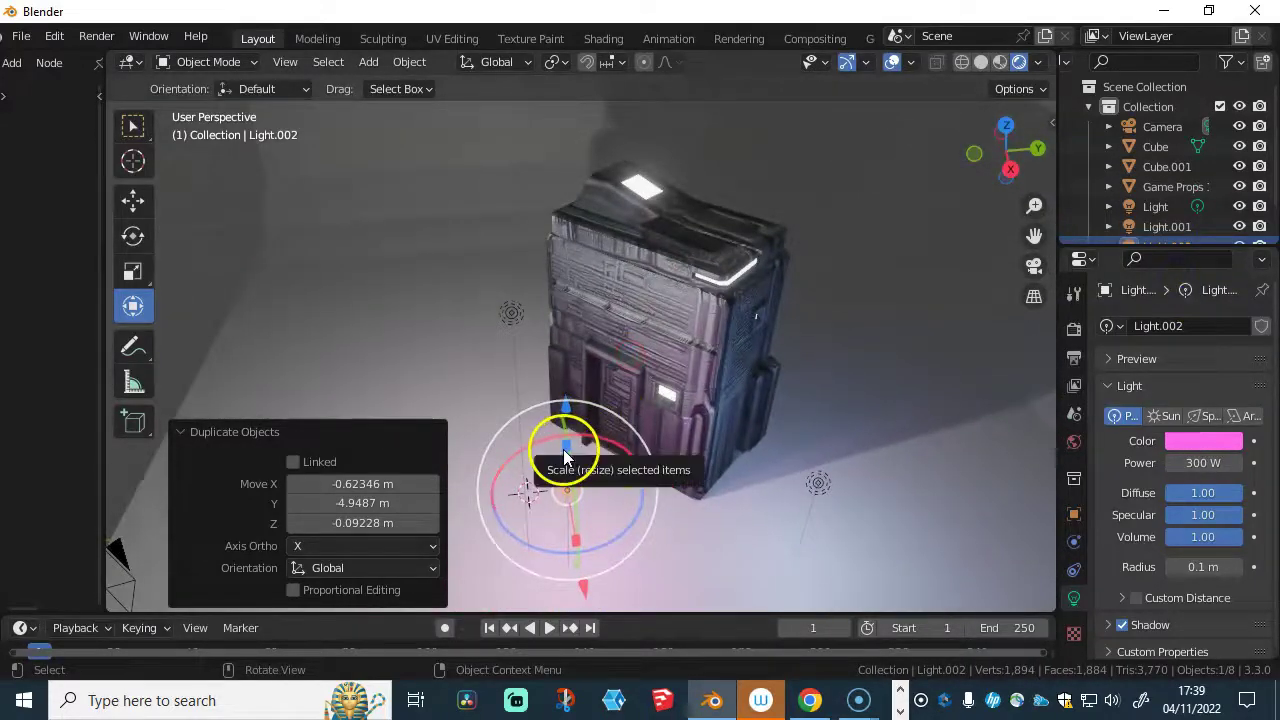
{"action": "key", "text": "g"}
{"action": "left_click", "coordinate": [570, 408]}
{"action": "middle_click_drag", "start_coordinate": [747, 405], "coordinate": [748, 347]}
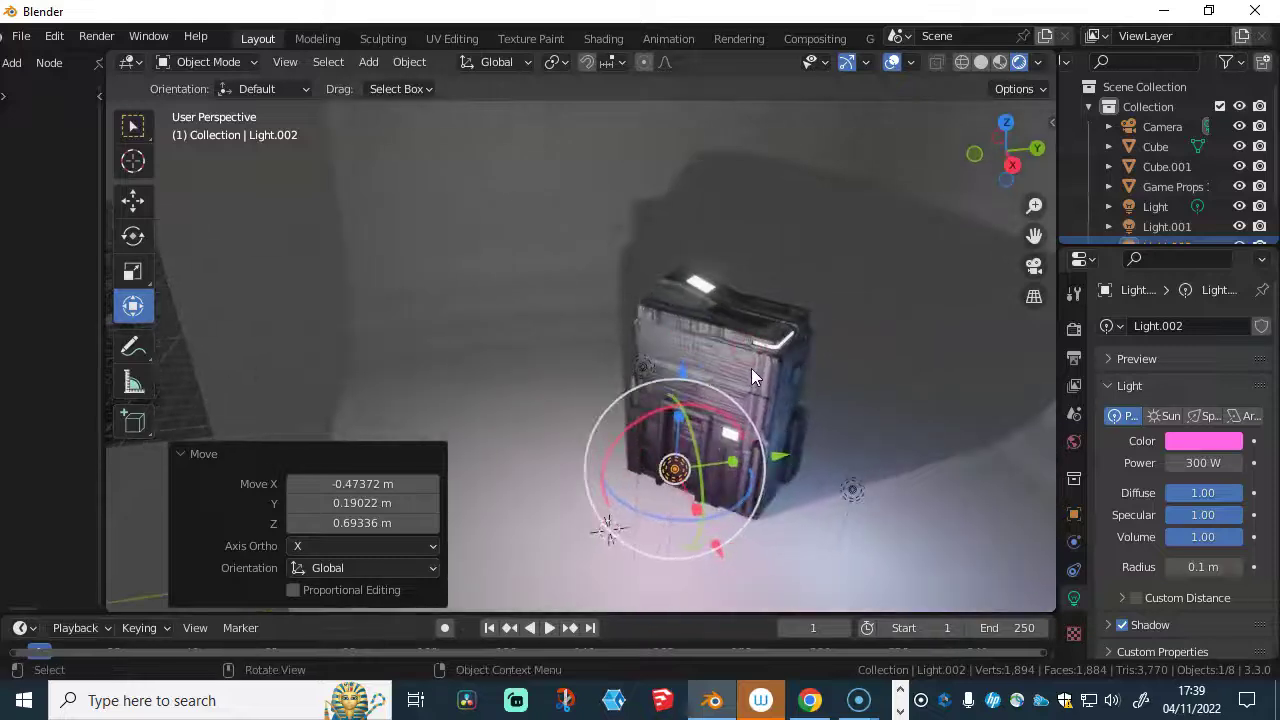
{"action": "mouse_move", "coordinate": [790, 389]}
{"action": "middle_mouse_down"}
{"action": "mouse_move", "coordinate": [761, 371]}
{"action": "mouse_move", "coordinate": [765, 383]}
{"action": "mouse_move", "coordinate": [740, 380]}
{"action": "mouse_move", "coordinate": [774, 366]}
{"action": "mouse_move", "coordinate": [740, 380]}
{"action": "mouse_move", "coordinate": [755, 388]}
{"action": "mouse_move", "coordinate": [729, 363]}
{"action": "mouse_move", "coordinate": [730, 332]}
{"action": "mouse_move", "coordinate": [757, 366]}
{"action": "mouse_move", "coordinate": [644, 377]}
{"action": "mouse_move", "coordinate": [737, 370]}
{"action": "mouse_move", "coordinate": [749, 388]}
{"action": "mouse_move", "coordinate": [737, 408]}
{"action": "mouse_move", "coordinate": [645, 415]}
{"action": "mouse_move", "coordinate": [771, 400]}
{"action": "mouse_move", "coordinate": [786, 383]}
{"action": "mouse_move", "coordinate": [771, 402]}
{"action": "mouse_move", "coordinate": [792, 365]}
{"action": "mouse_move", "coordinate": [816, 410]}
{"action": "mouse_move", "coordinate": [791, 406]}
{"action": "mouse_move", "coordinate": [777, 386]}
{"action": "mouse_move", "coordinate": [790, 375]}
{"action": "middle_mouse_up"}
{"action": "scroll", "coordinate": [801, 332], "scroll_direction": "up", "scroll_amount": 3}
{"action": "middle_click_drag", "start_coordinate": [801, 332], "coordinate": [697, 292]}
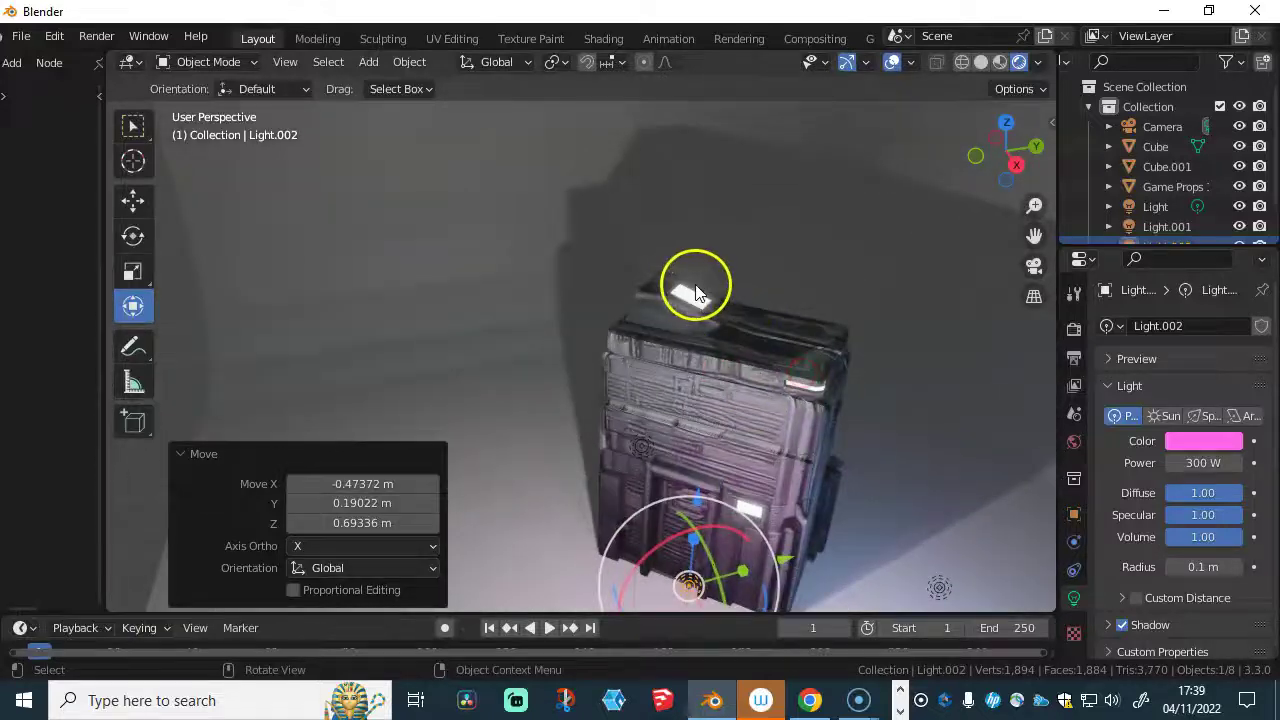
{"action": "middle_click_drag", "start_coordinate": [727, 410], "coordinate": [761, 428]}
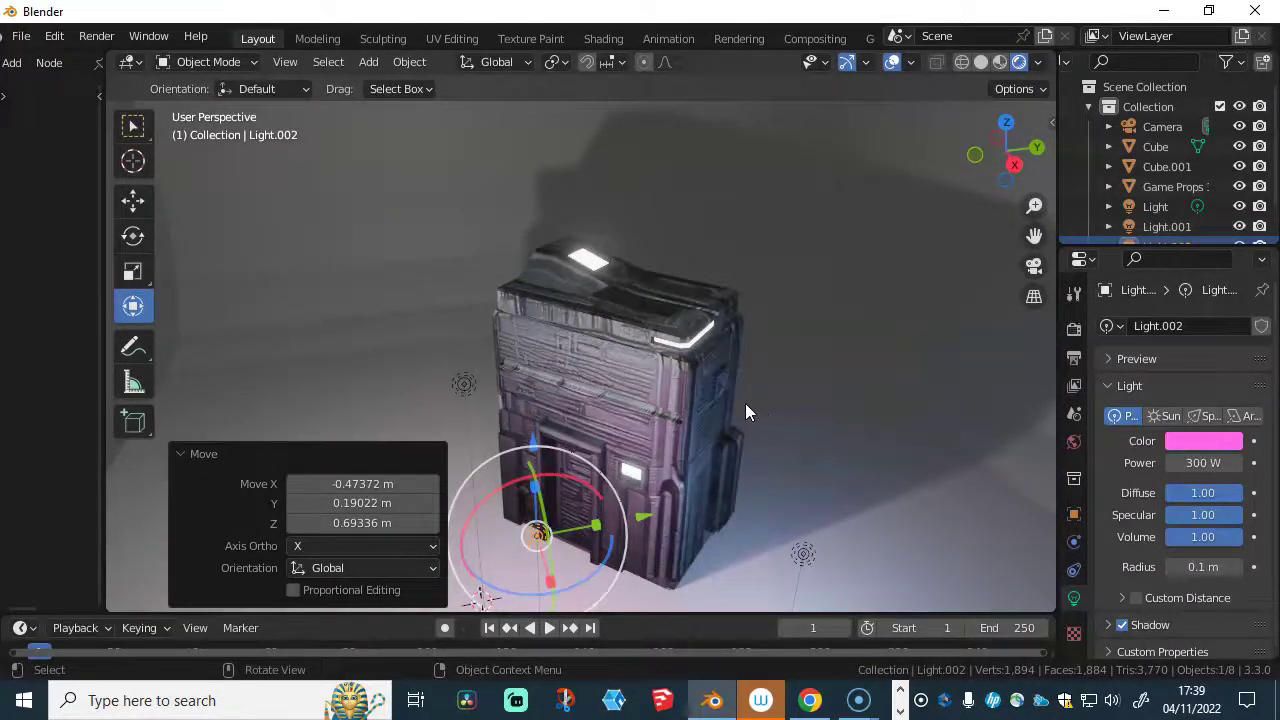
{"action": "middle_click_drag", "start_coordinate": [571, 337], "coordinate": [733, 375]}
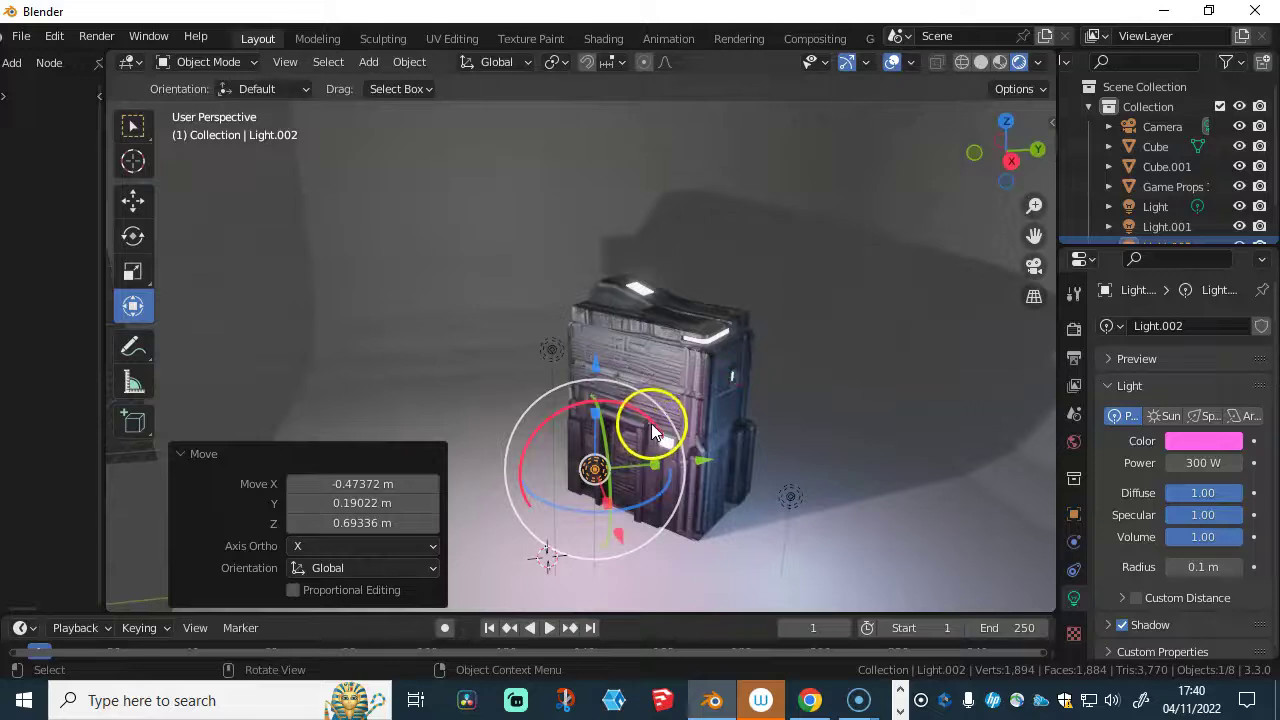